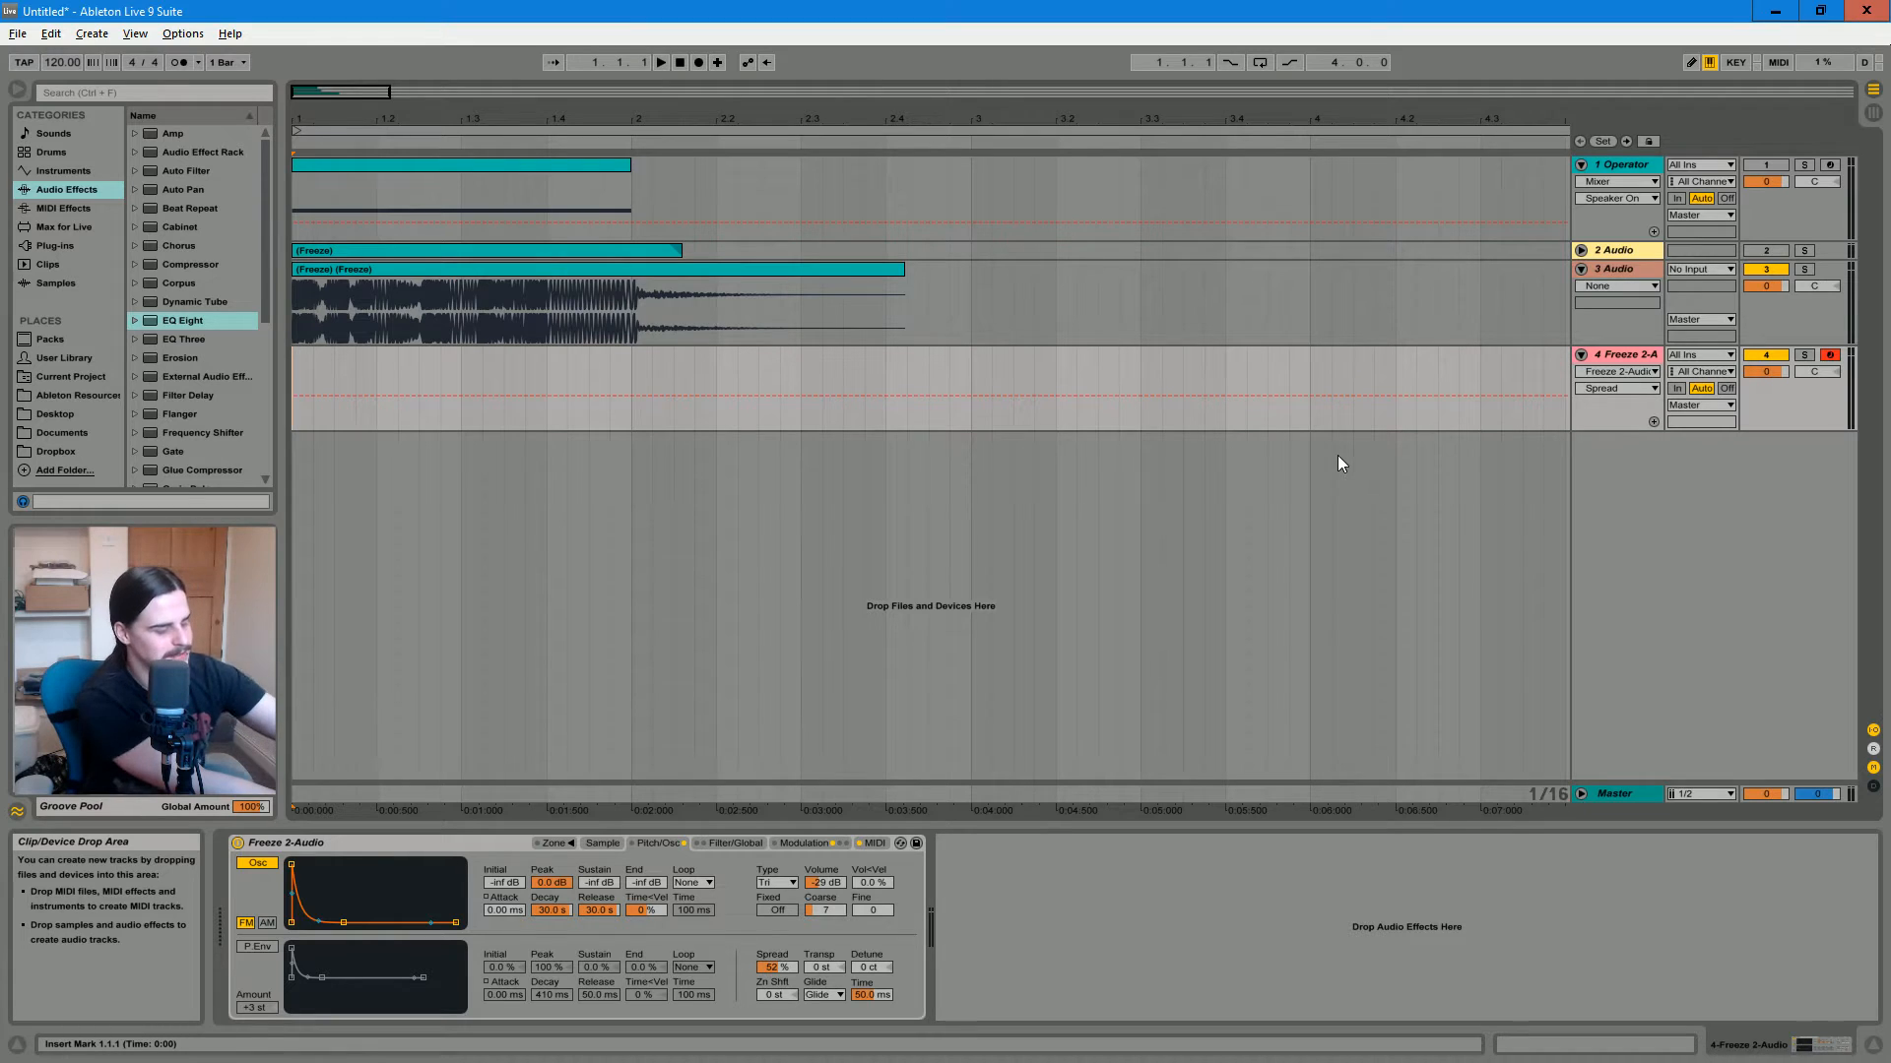
Look over the devices on the 2 Audio and 3 Audio tracks, and collapse the Operator track
{"action": "key", "text": "a"}
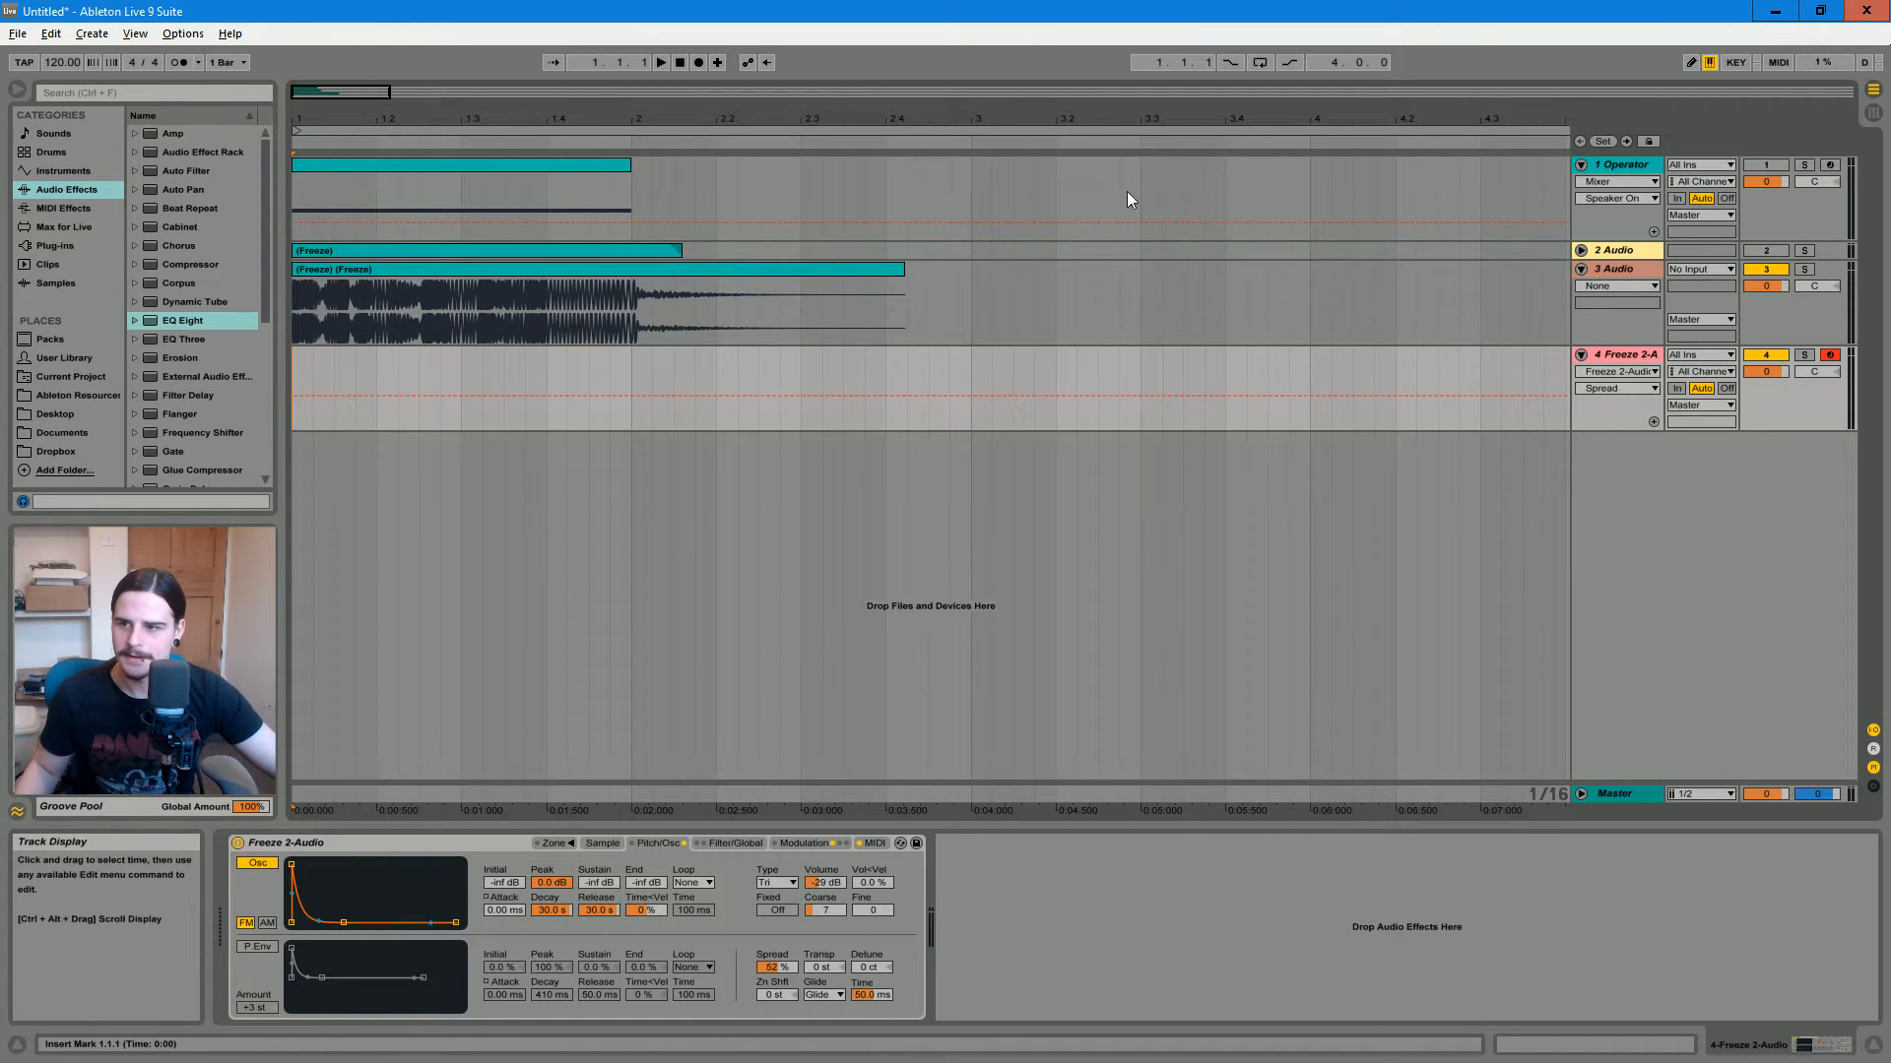
{"action": "left_click", "coordinate": [1642, 217]}
{"action": "left_click", "coordinate": [1626, 250]}
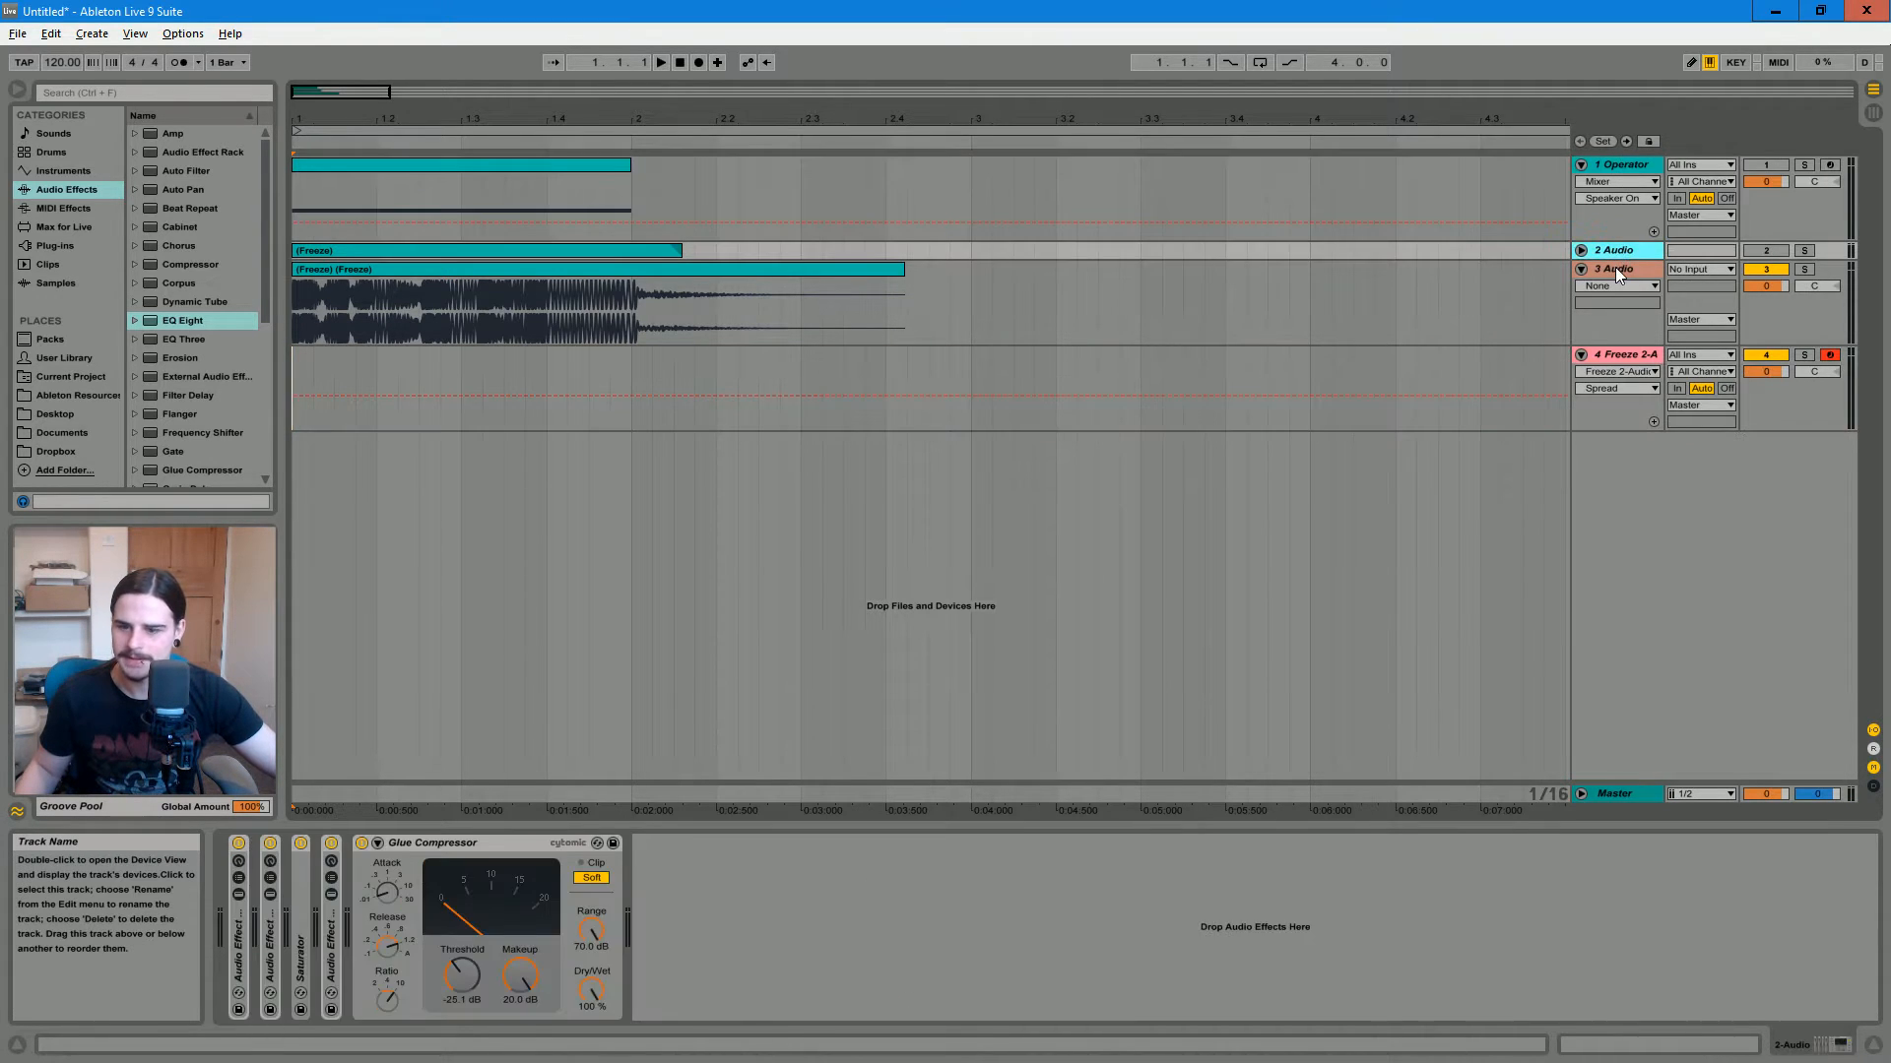
{"action": "left_click", "coordinate": [1615, 269]}
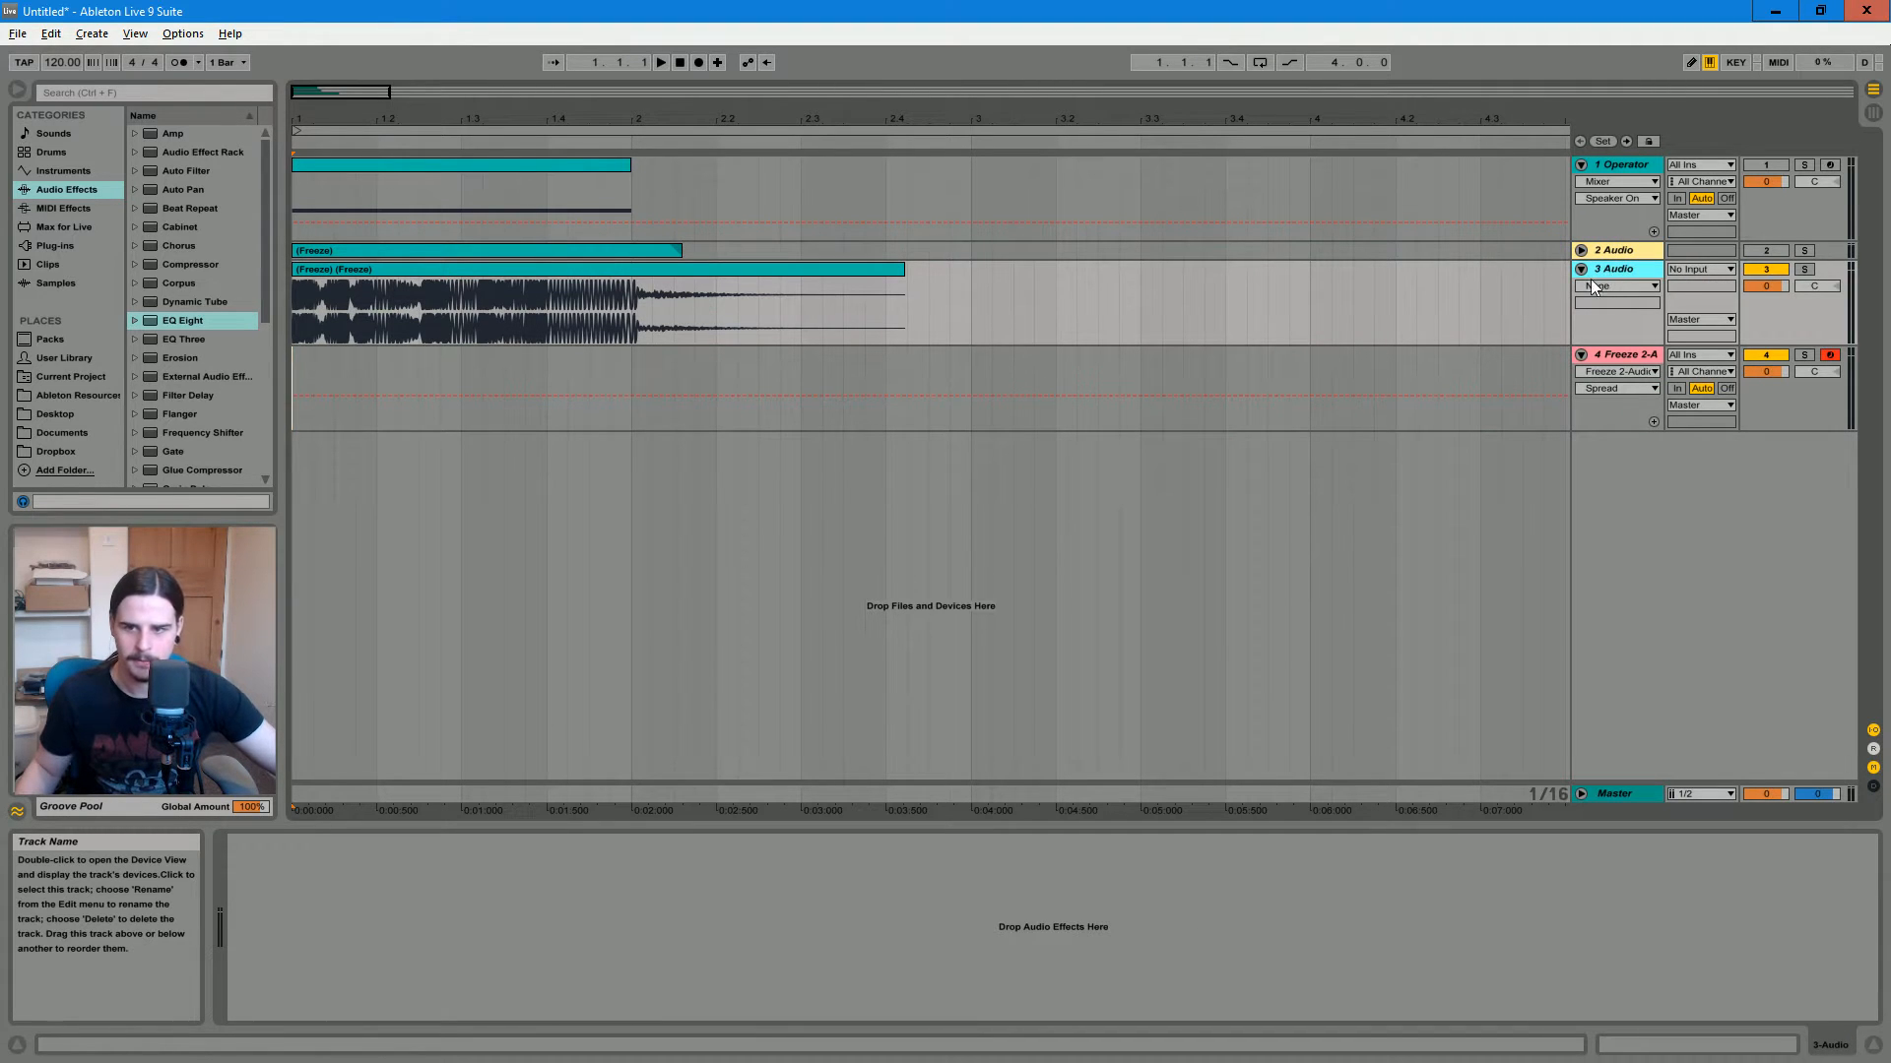
{"action": "left_click", "coordinate": [1580, 165]}
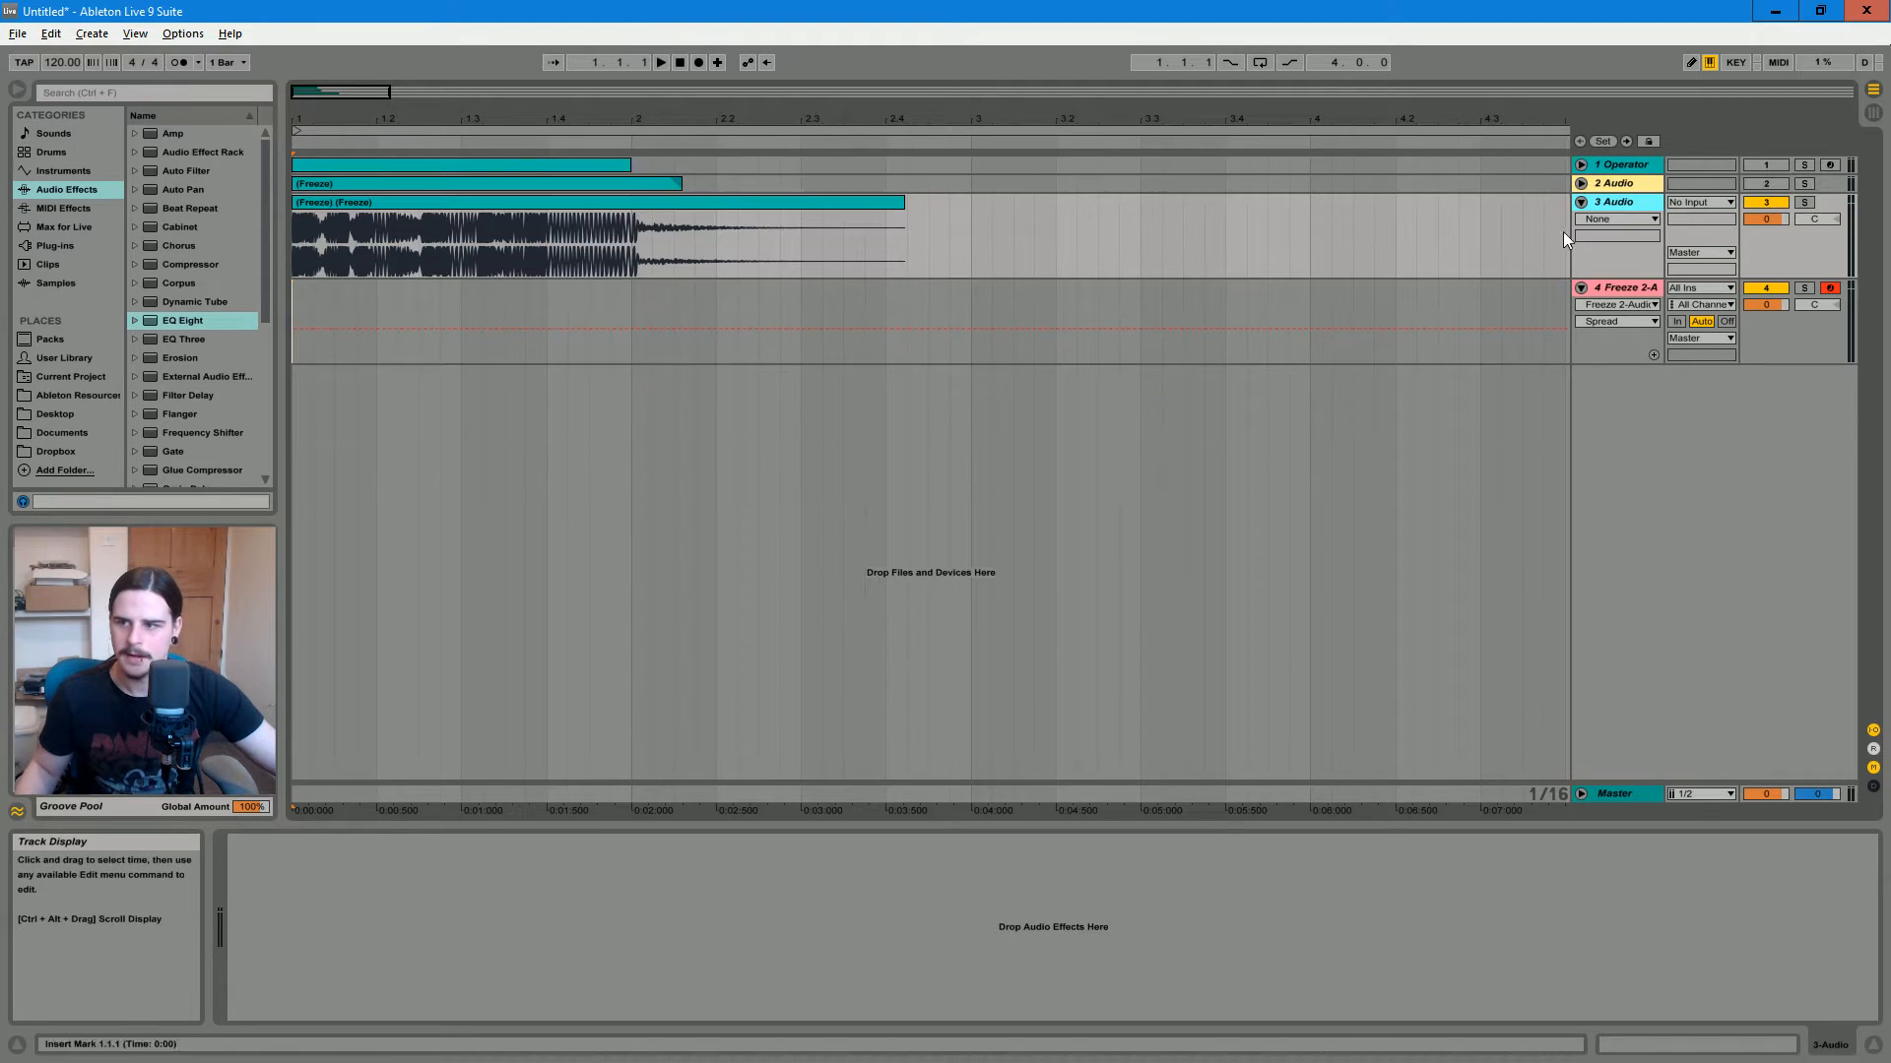
Play the frozen clip on the 3 Audio track in solo, and end the solo
{"action": "left_click", "coordinate": [1805, 203]}
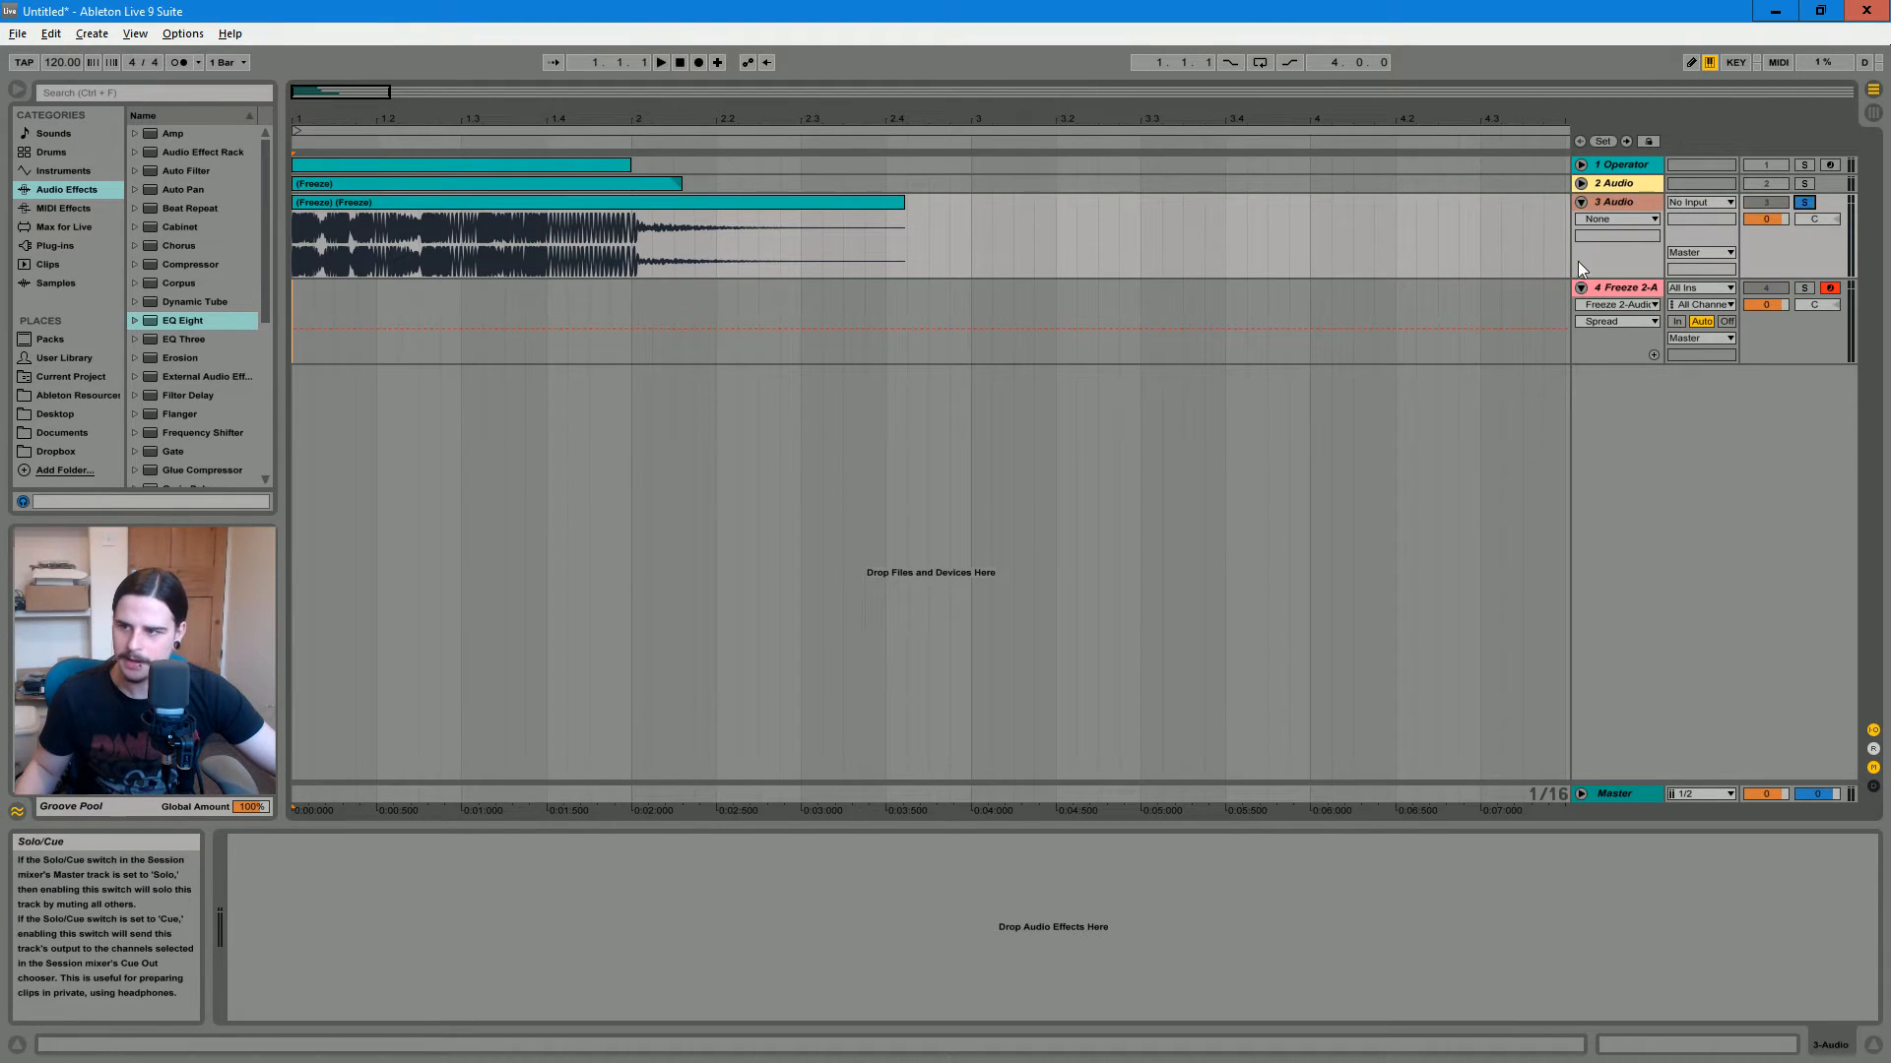
{"action": "left_click", "coordinate": [536, 203]}
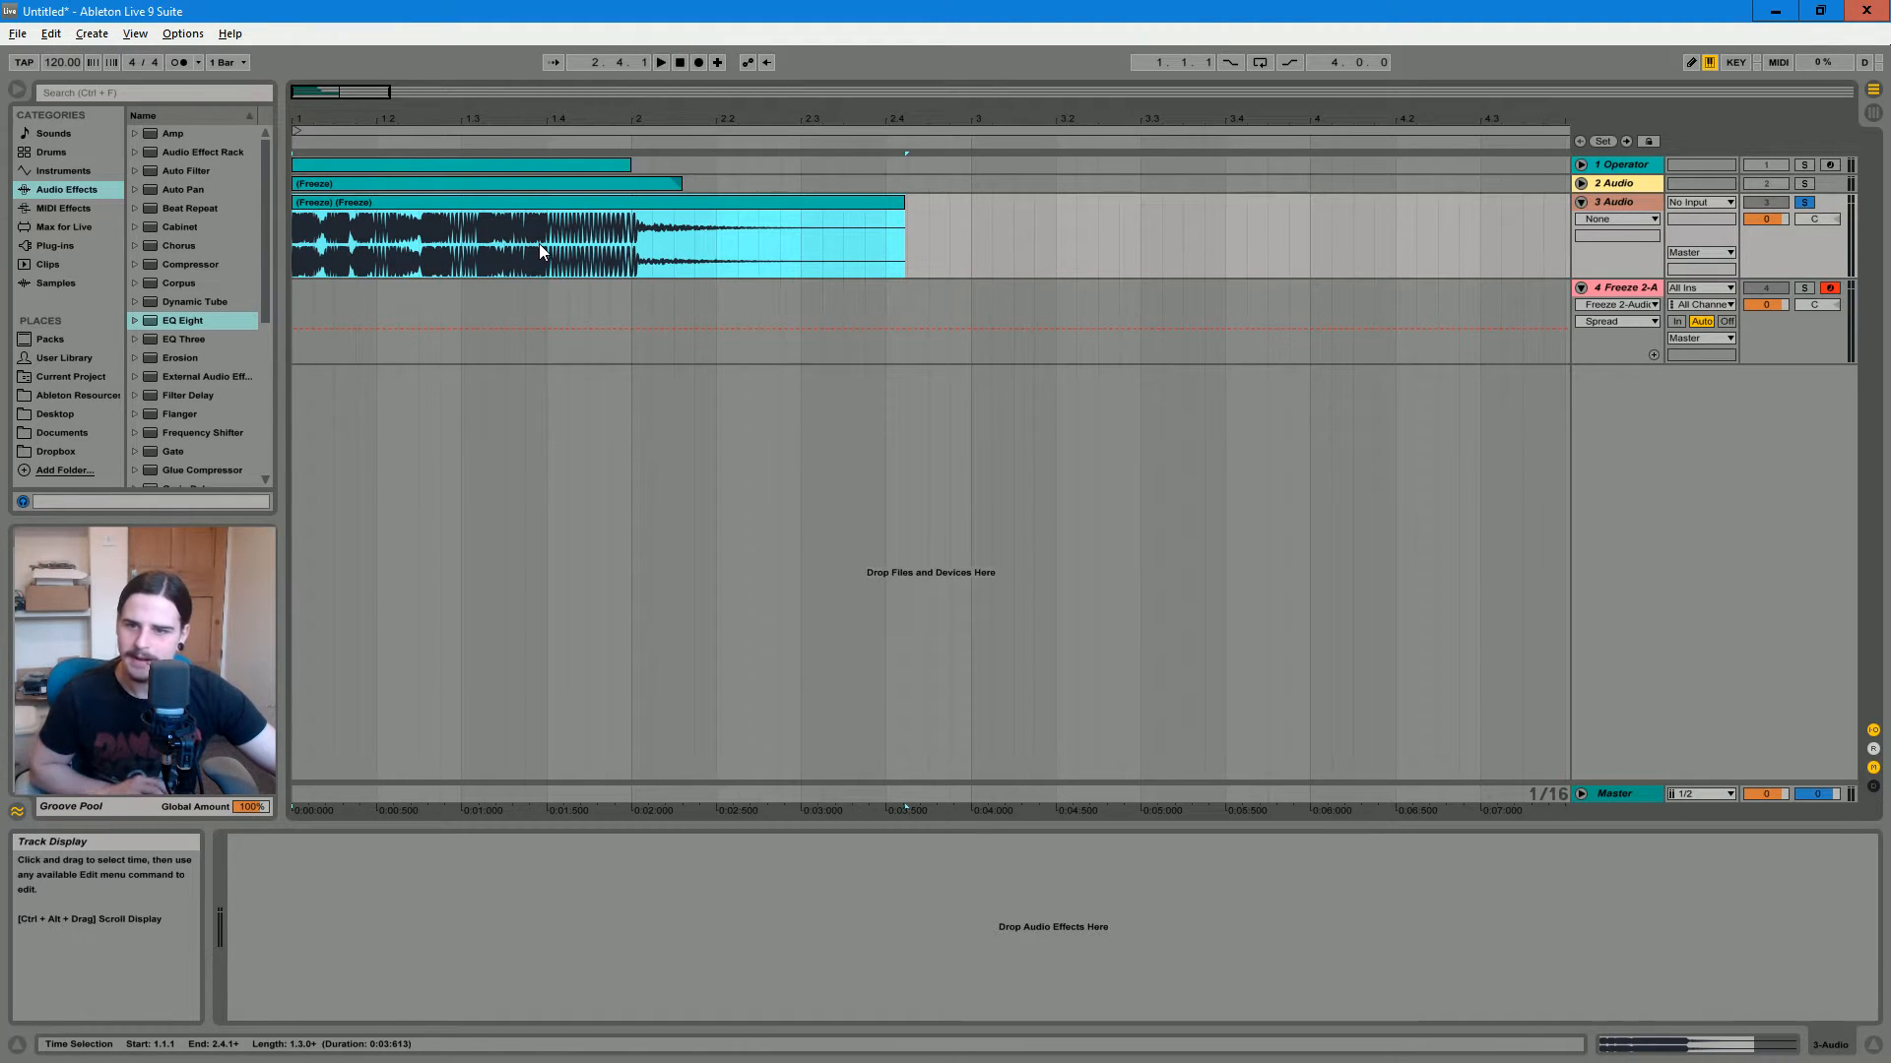
{"action": "key", "text": "space"}
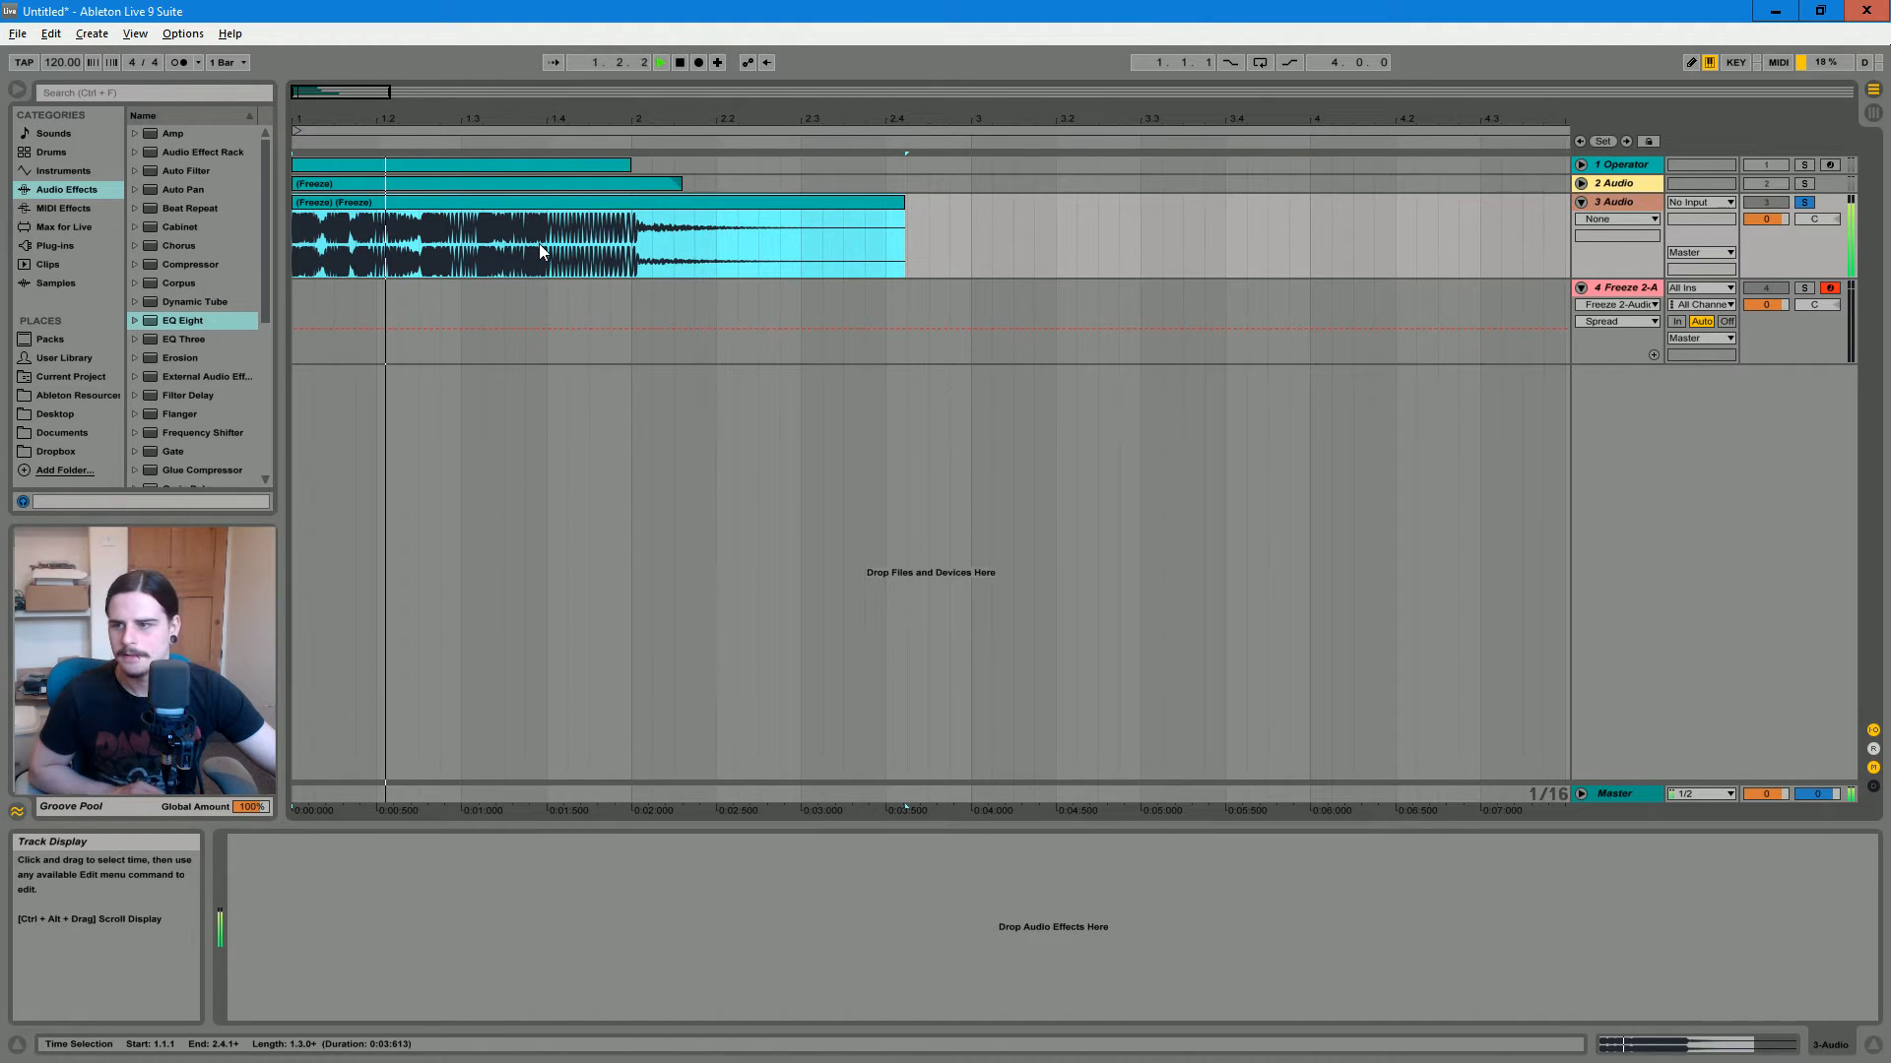
{"action": "key", "text": "space"}
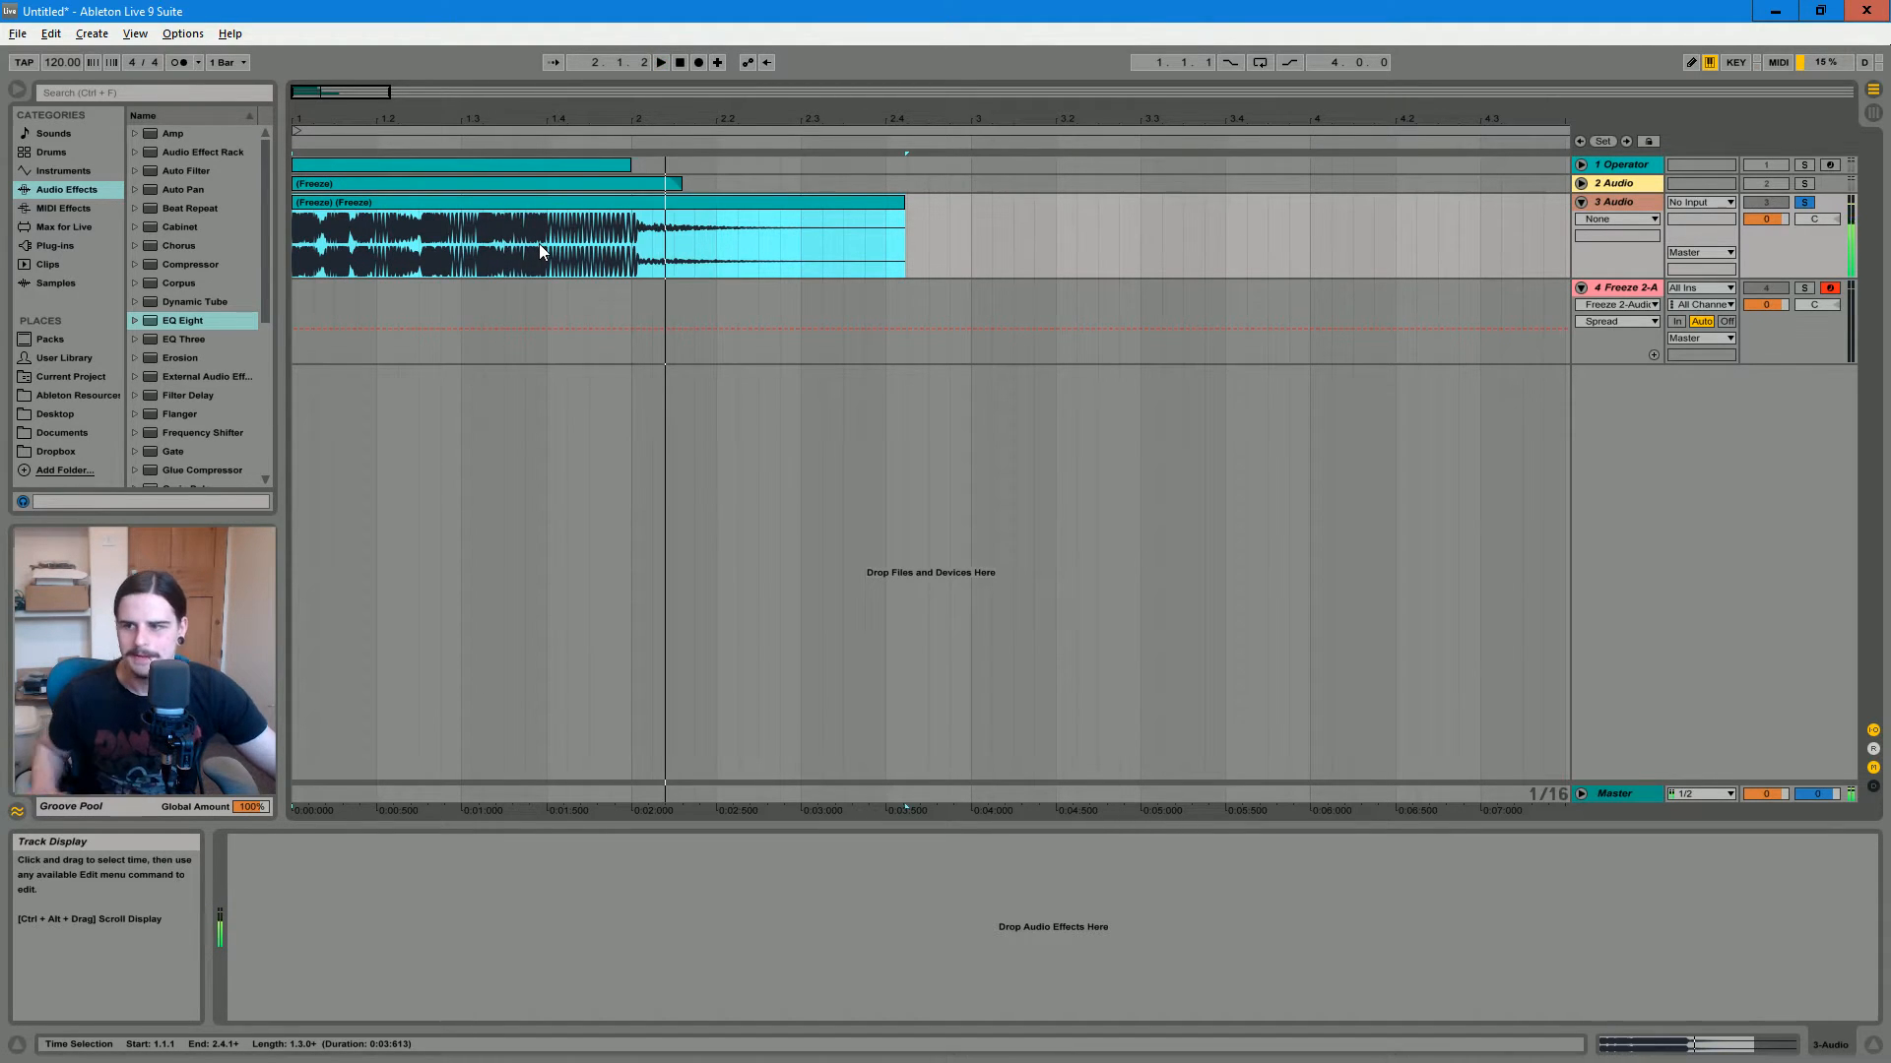
{"action": "left_click", "coordinate": [1804, 203]}
Review the sampler's sample and oscillator settings on track 4, trying the sample without its sustain loop and restoring the forward loop
{"action": "left_click", "coordinate": [1640, 294]}
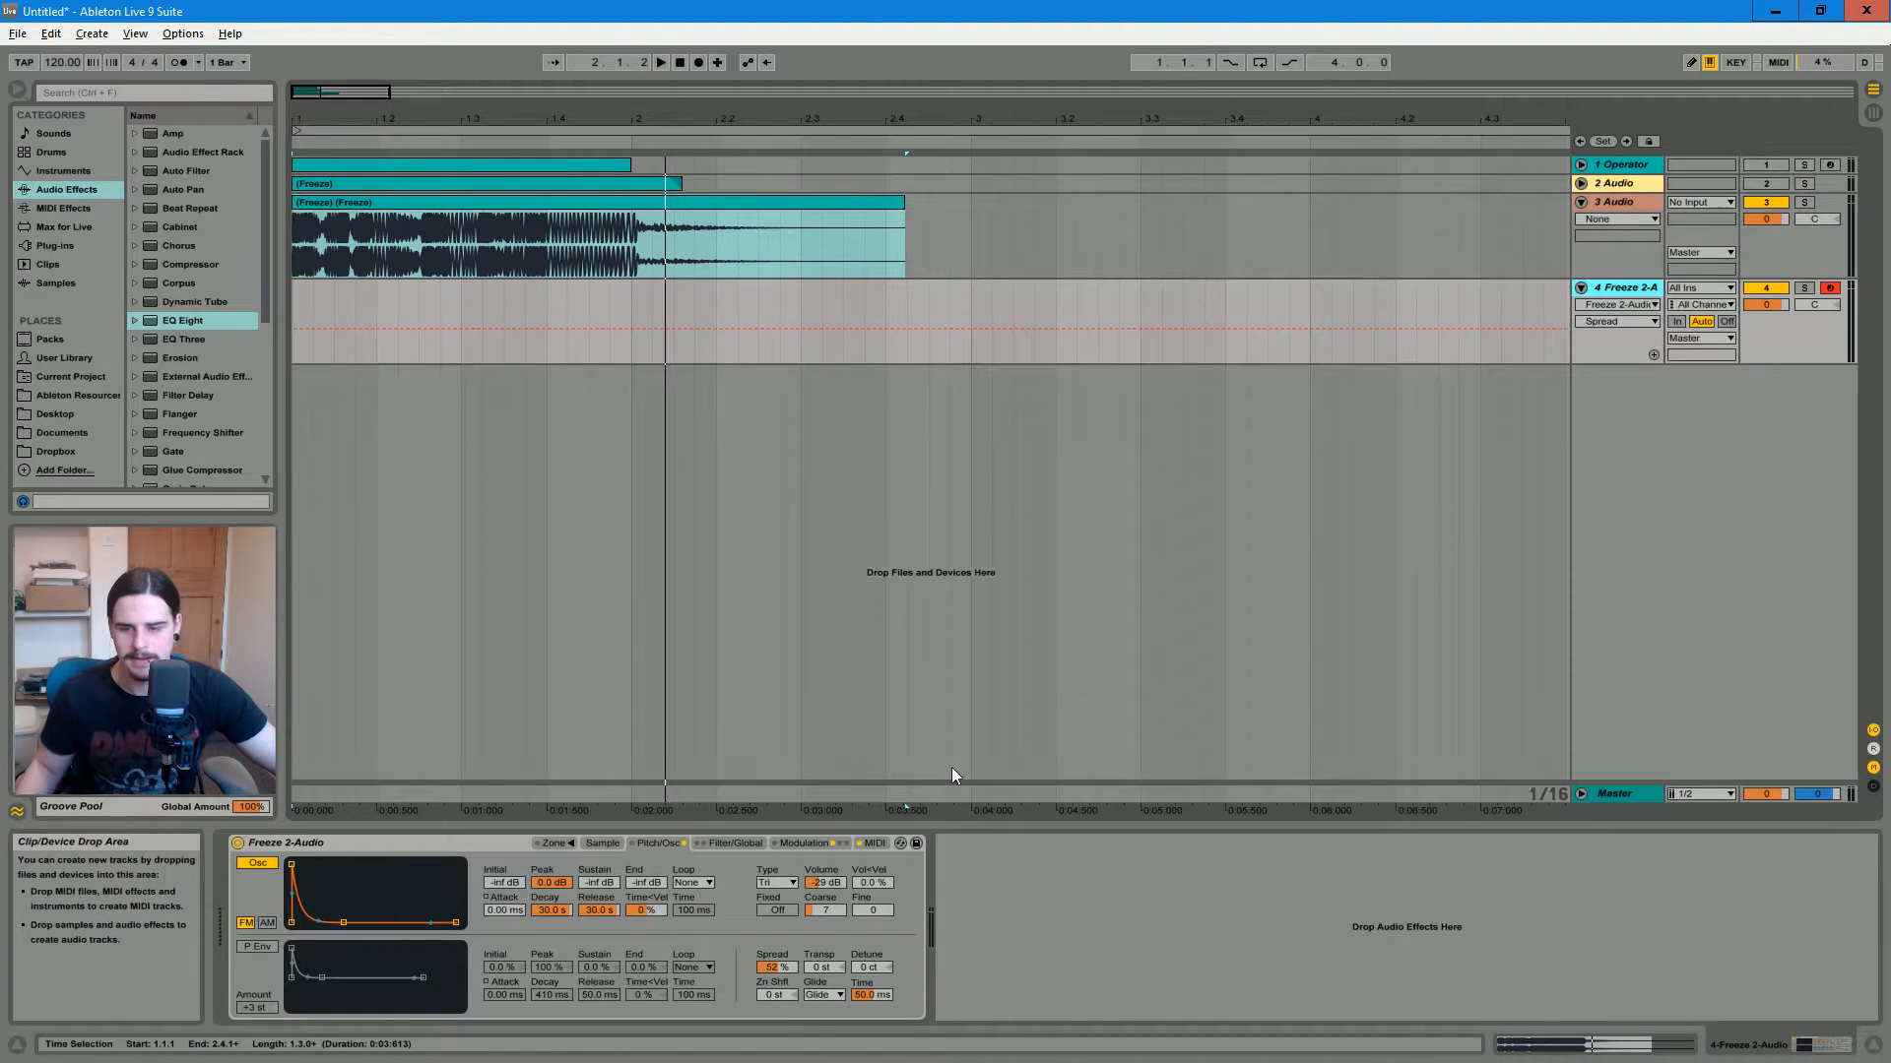
{"action": "left_click", "coordinate": [600, 843]}
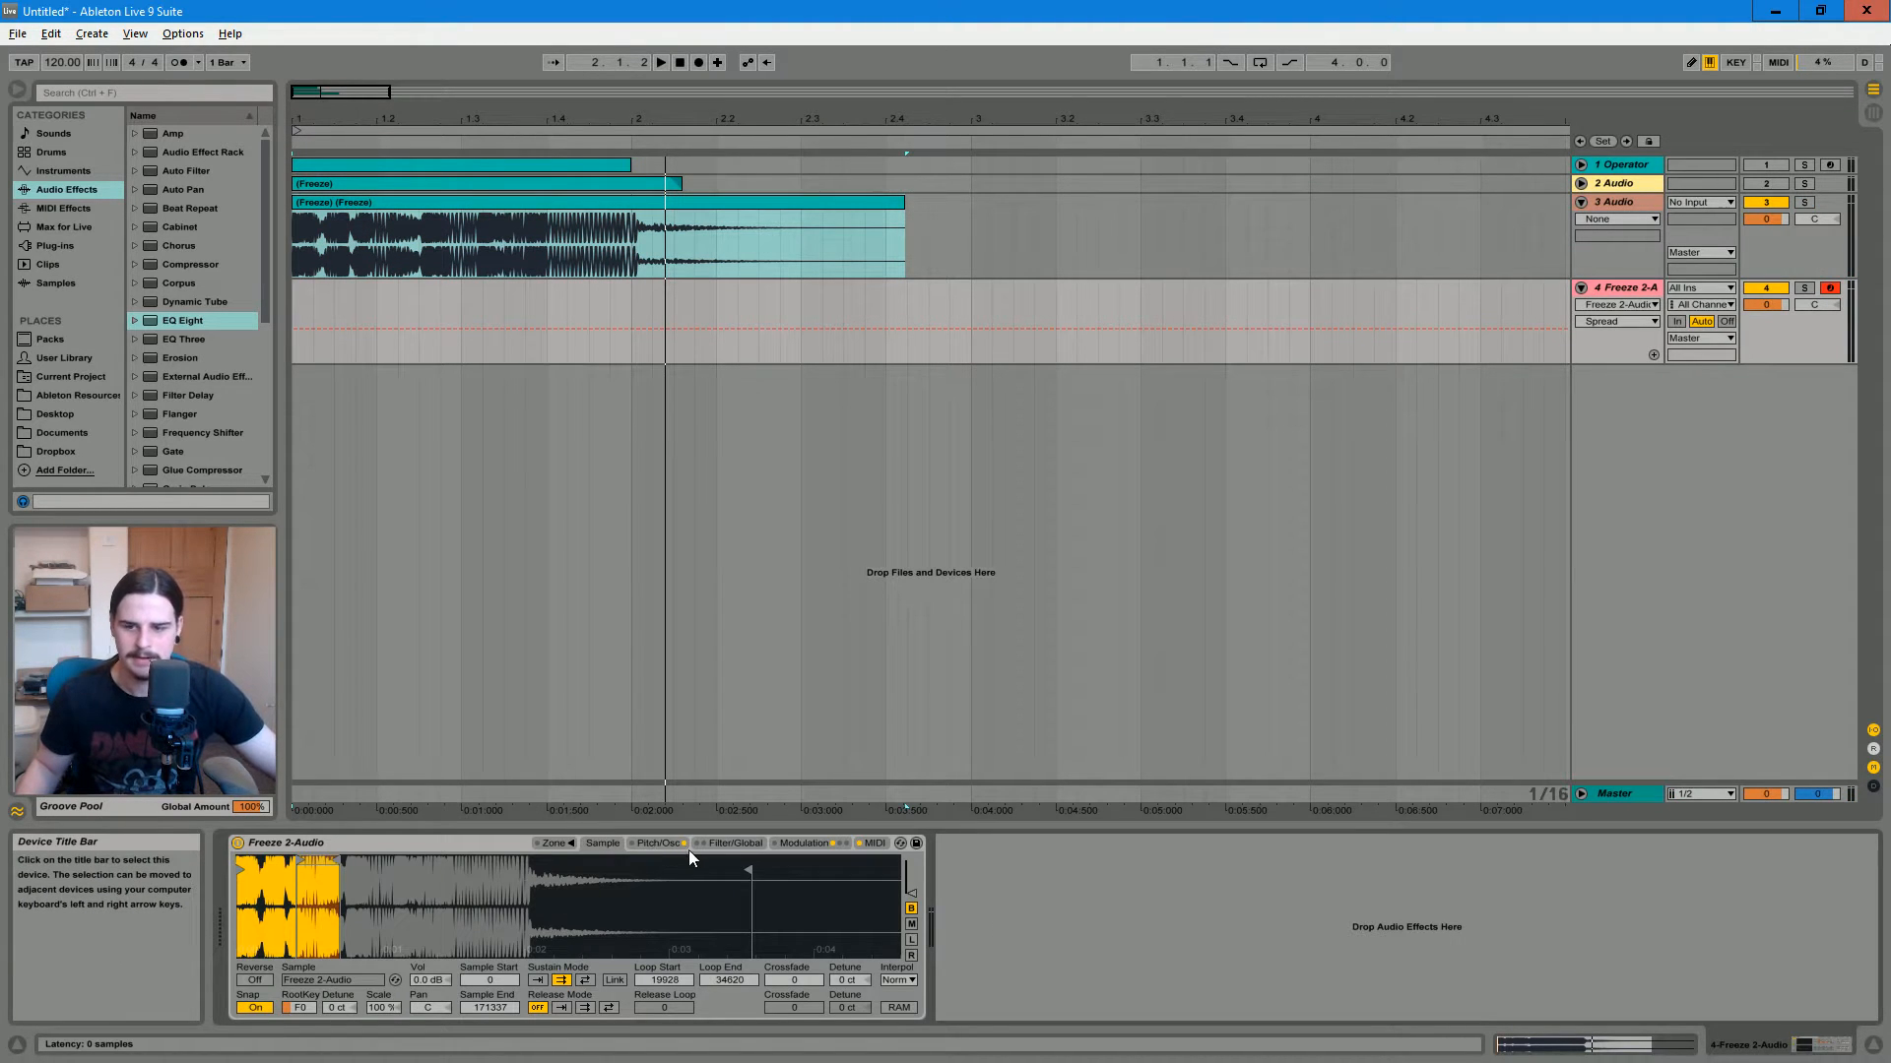
{"action": "left_click", "coordinate": [660, 844]}
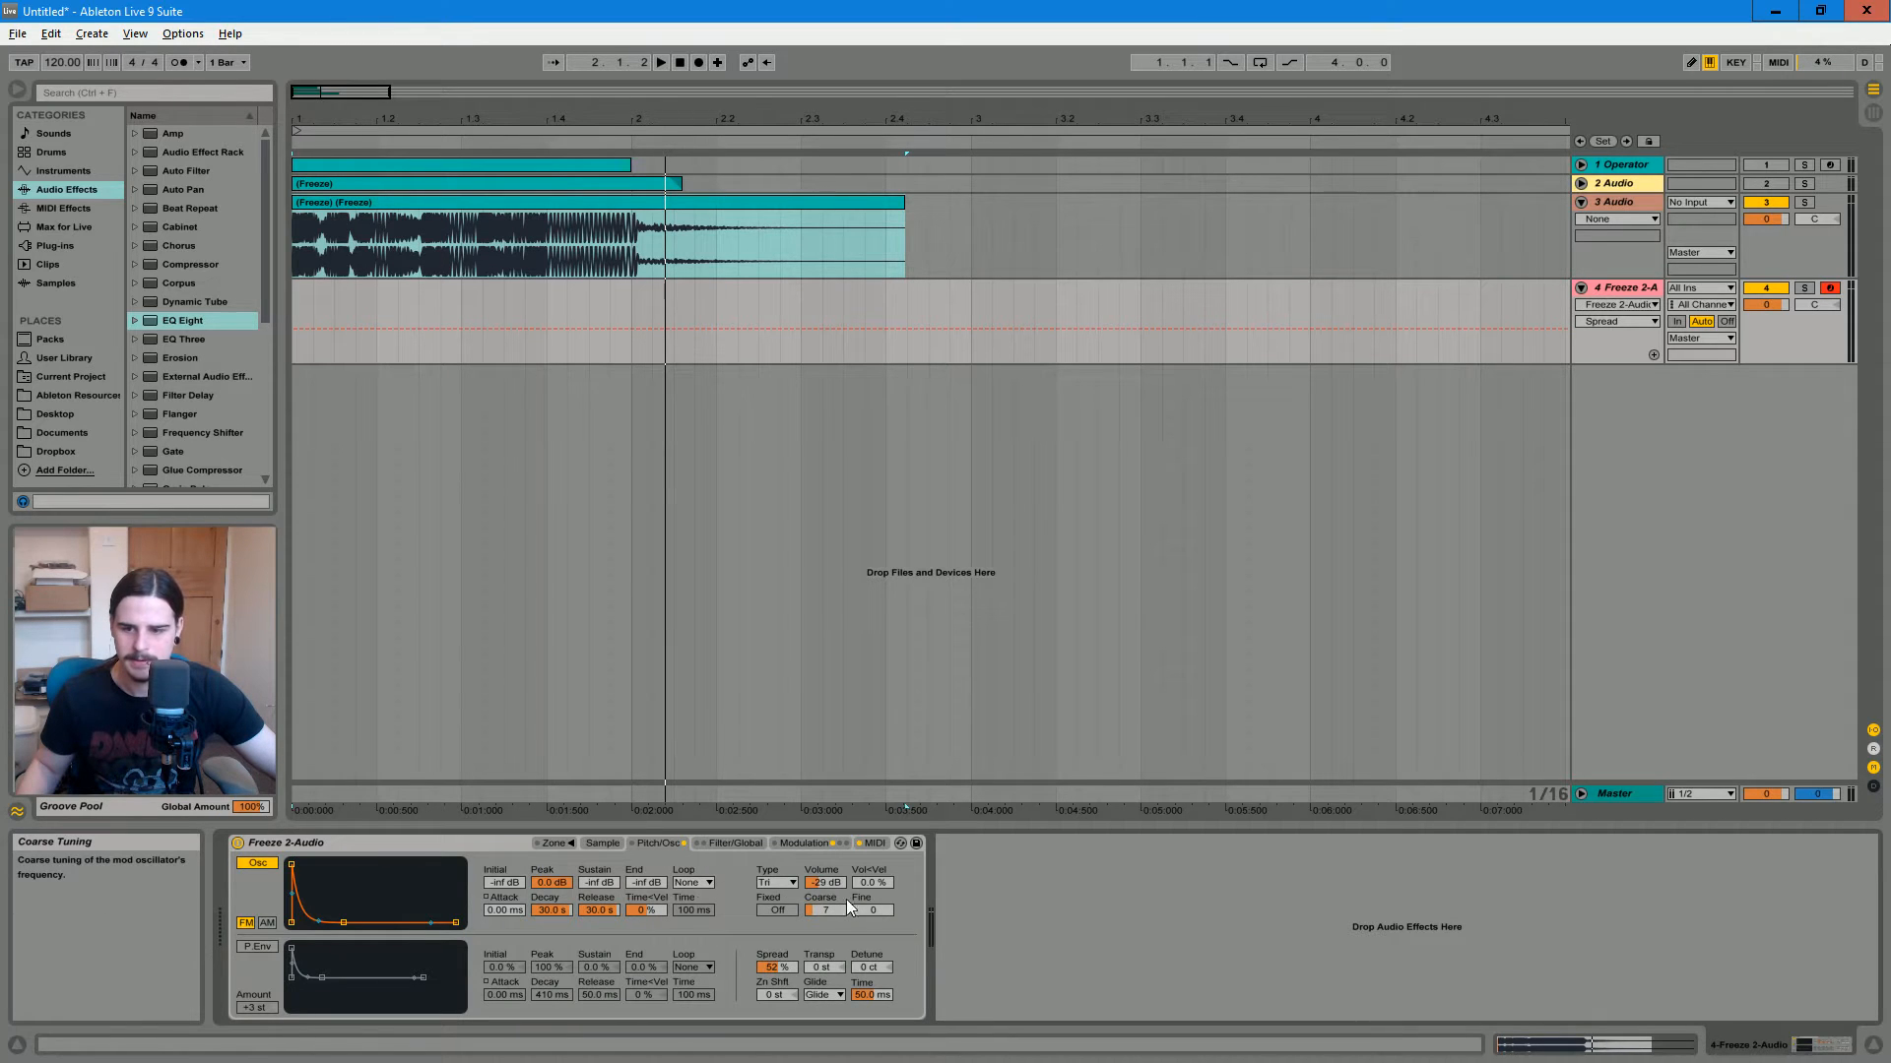
{"action": "left_click", "coordinate": [614, 845]}
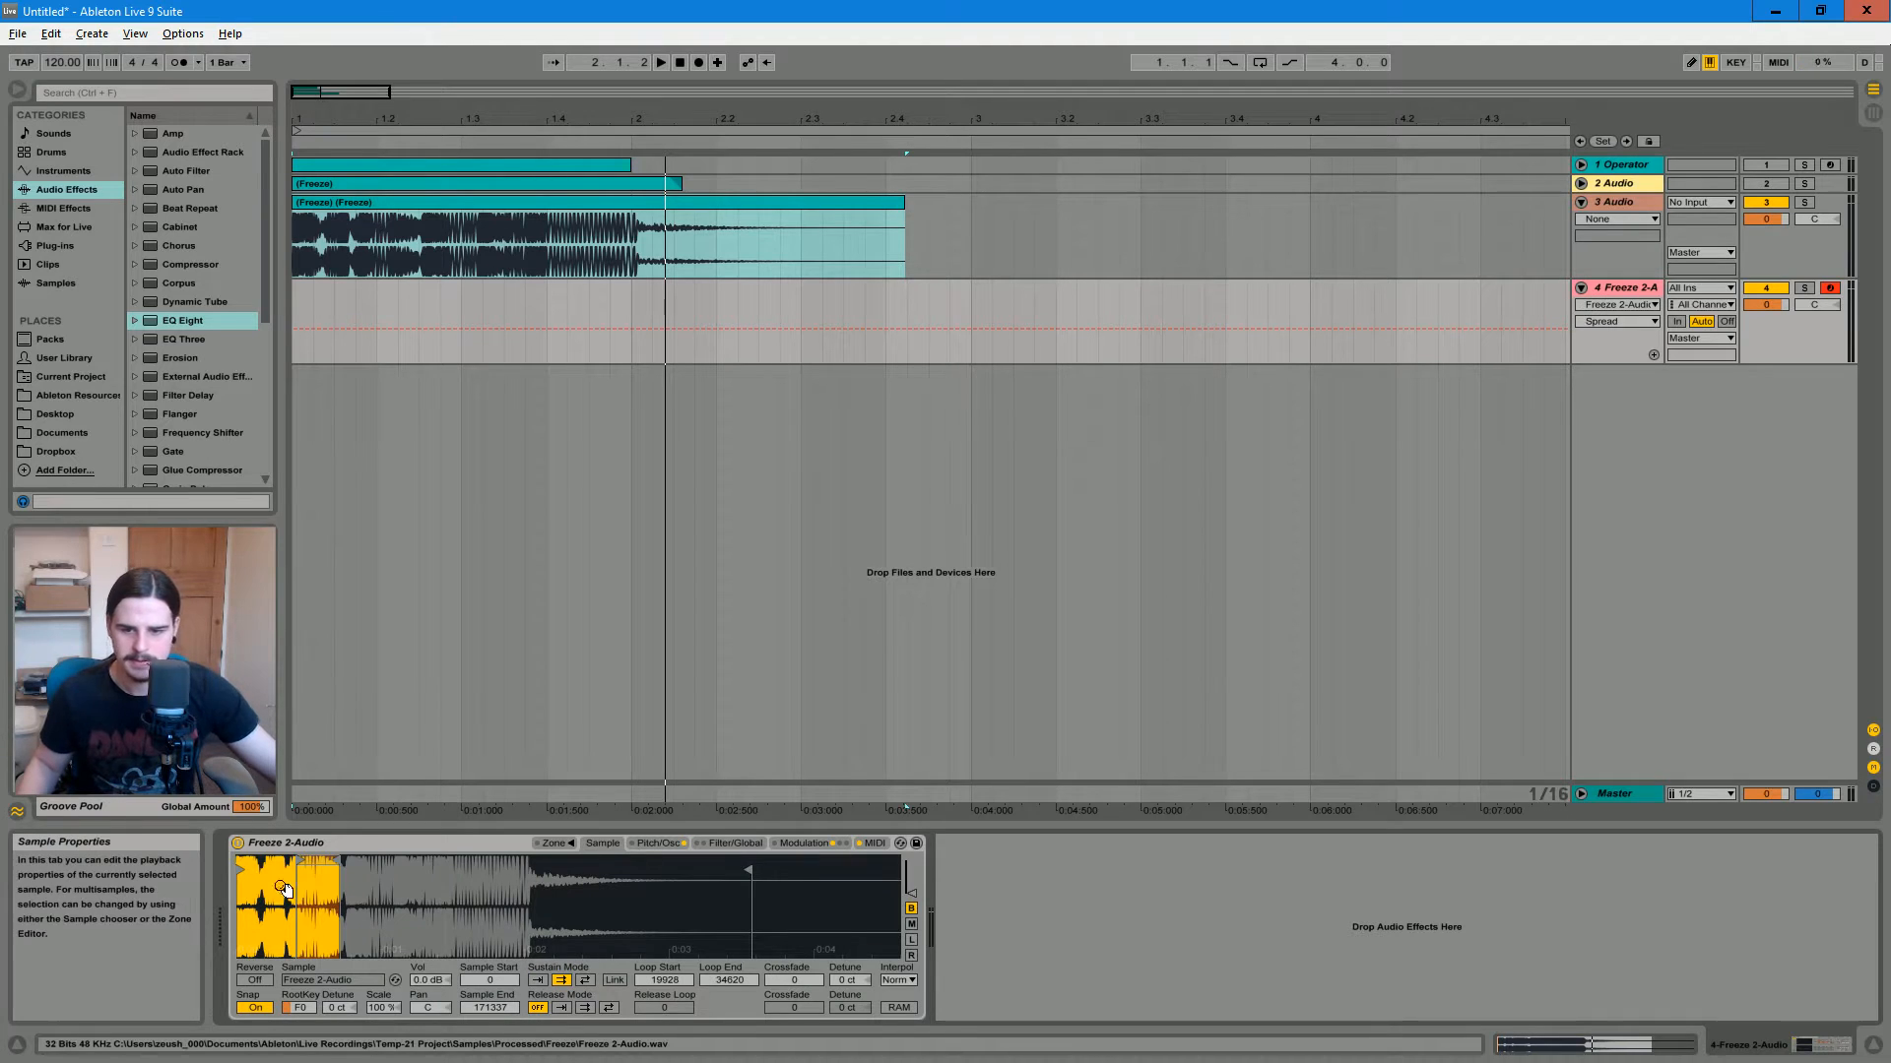
{"action": "left_click", "coordinate": [538, 980]}
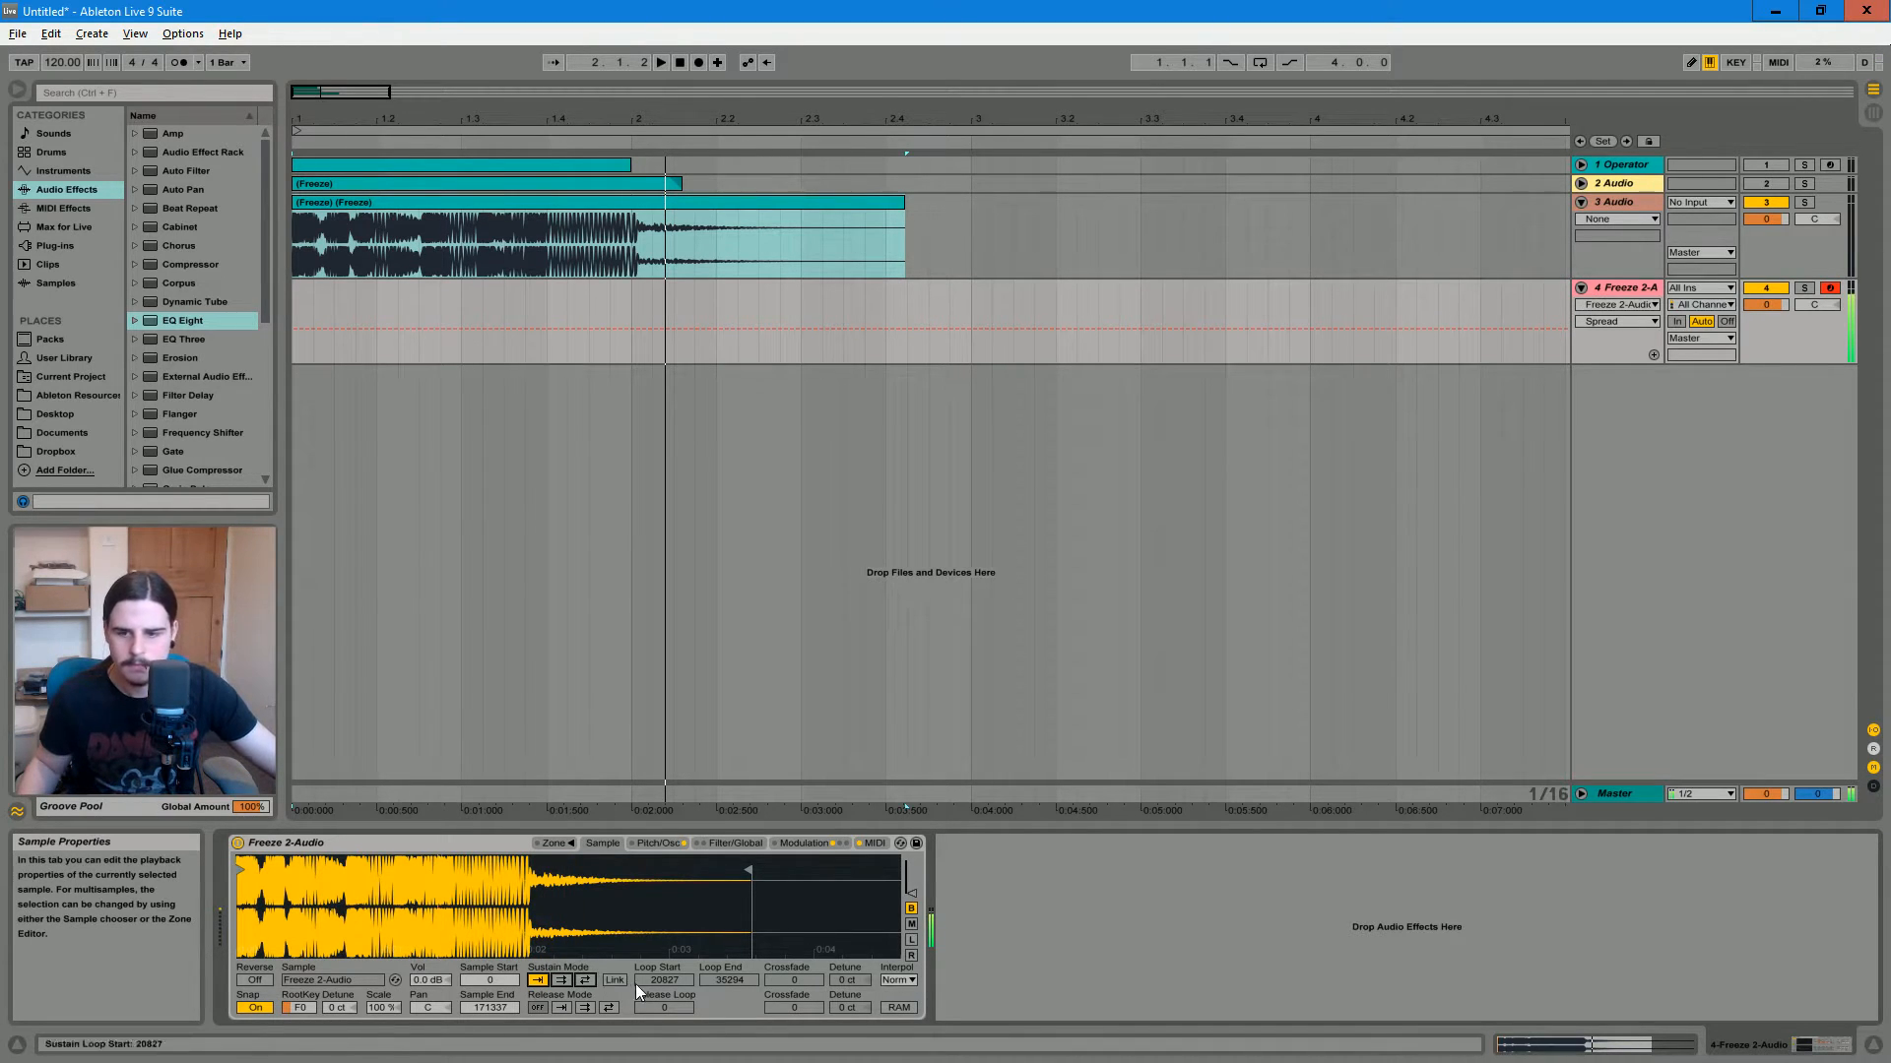
{"action": "left_click", "coordinate": [559, 980]}
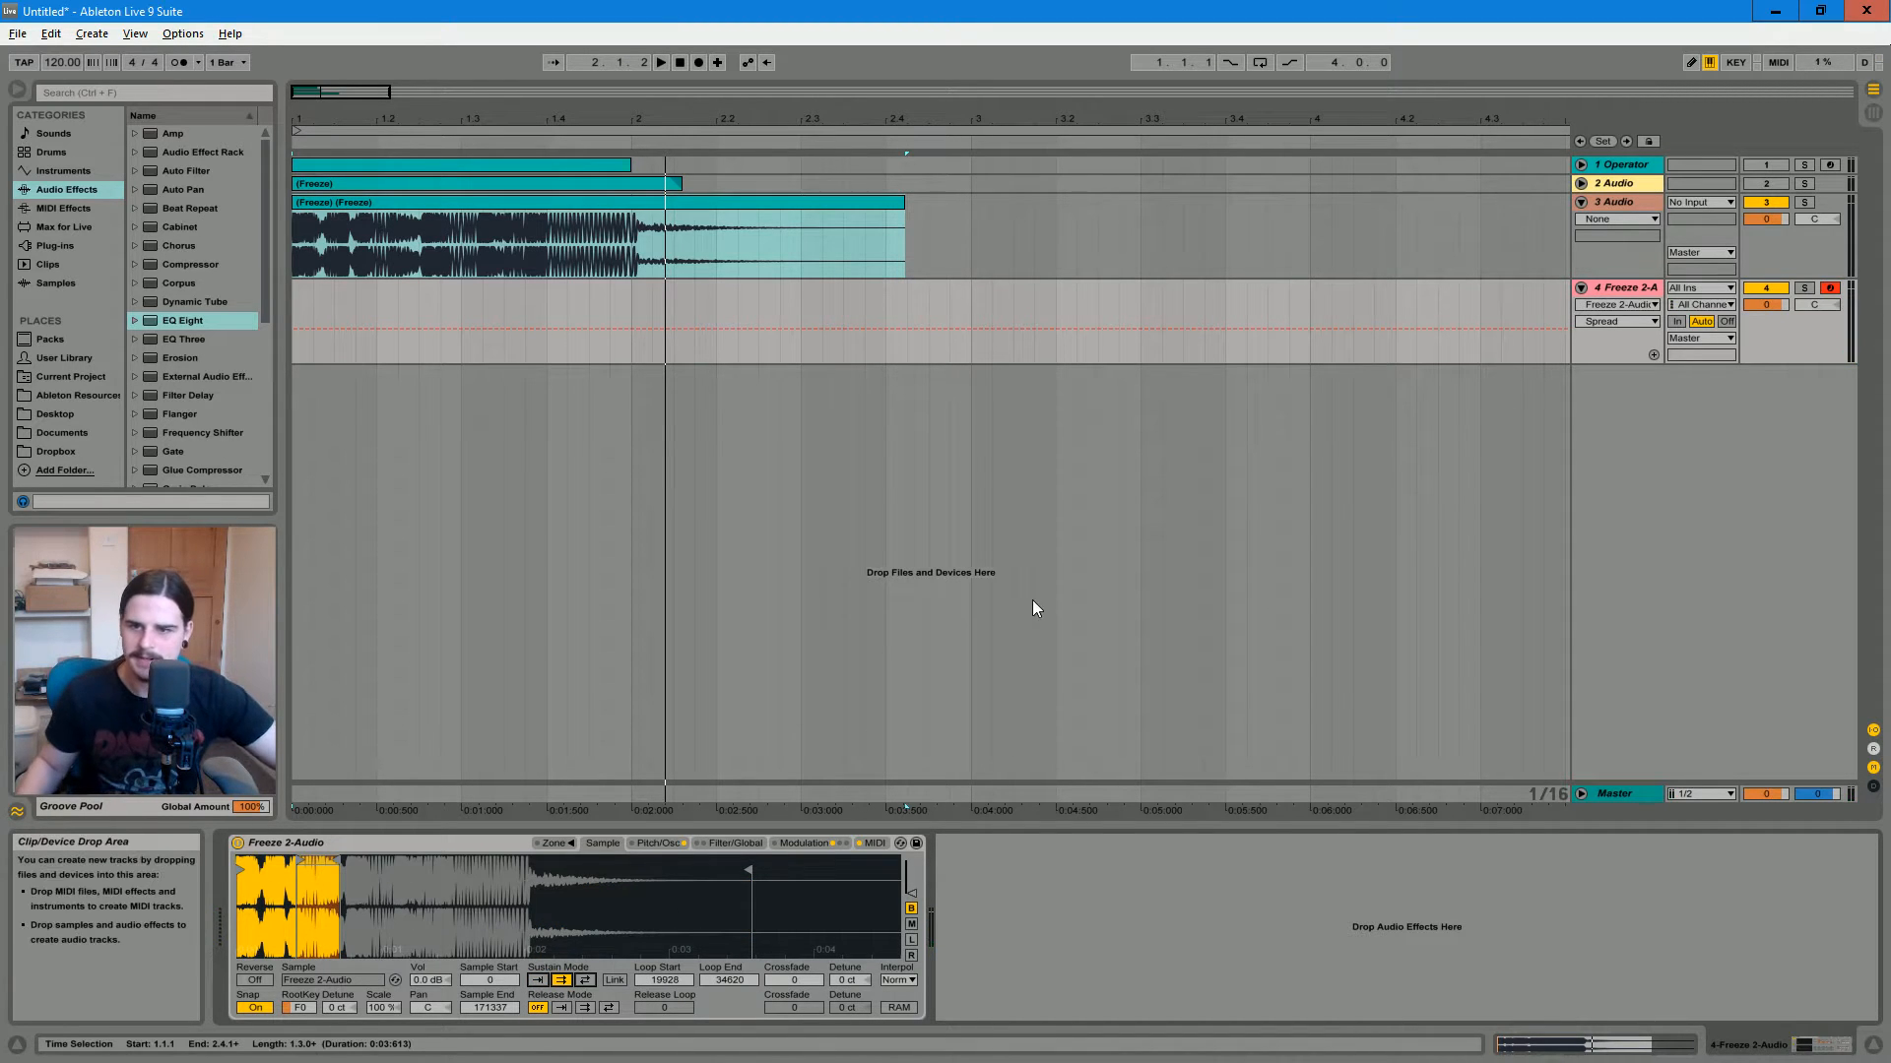
Show the Operator track's devices, expand the track, select its clip, and display the oscillator A level automation
{"action": "left_click", "coordinate": [1636, 185]}
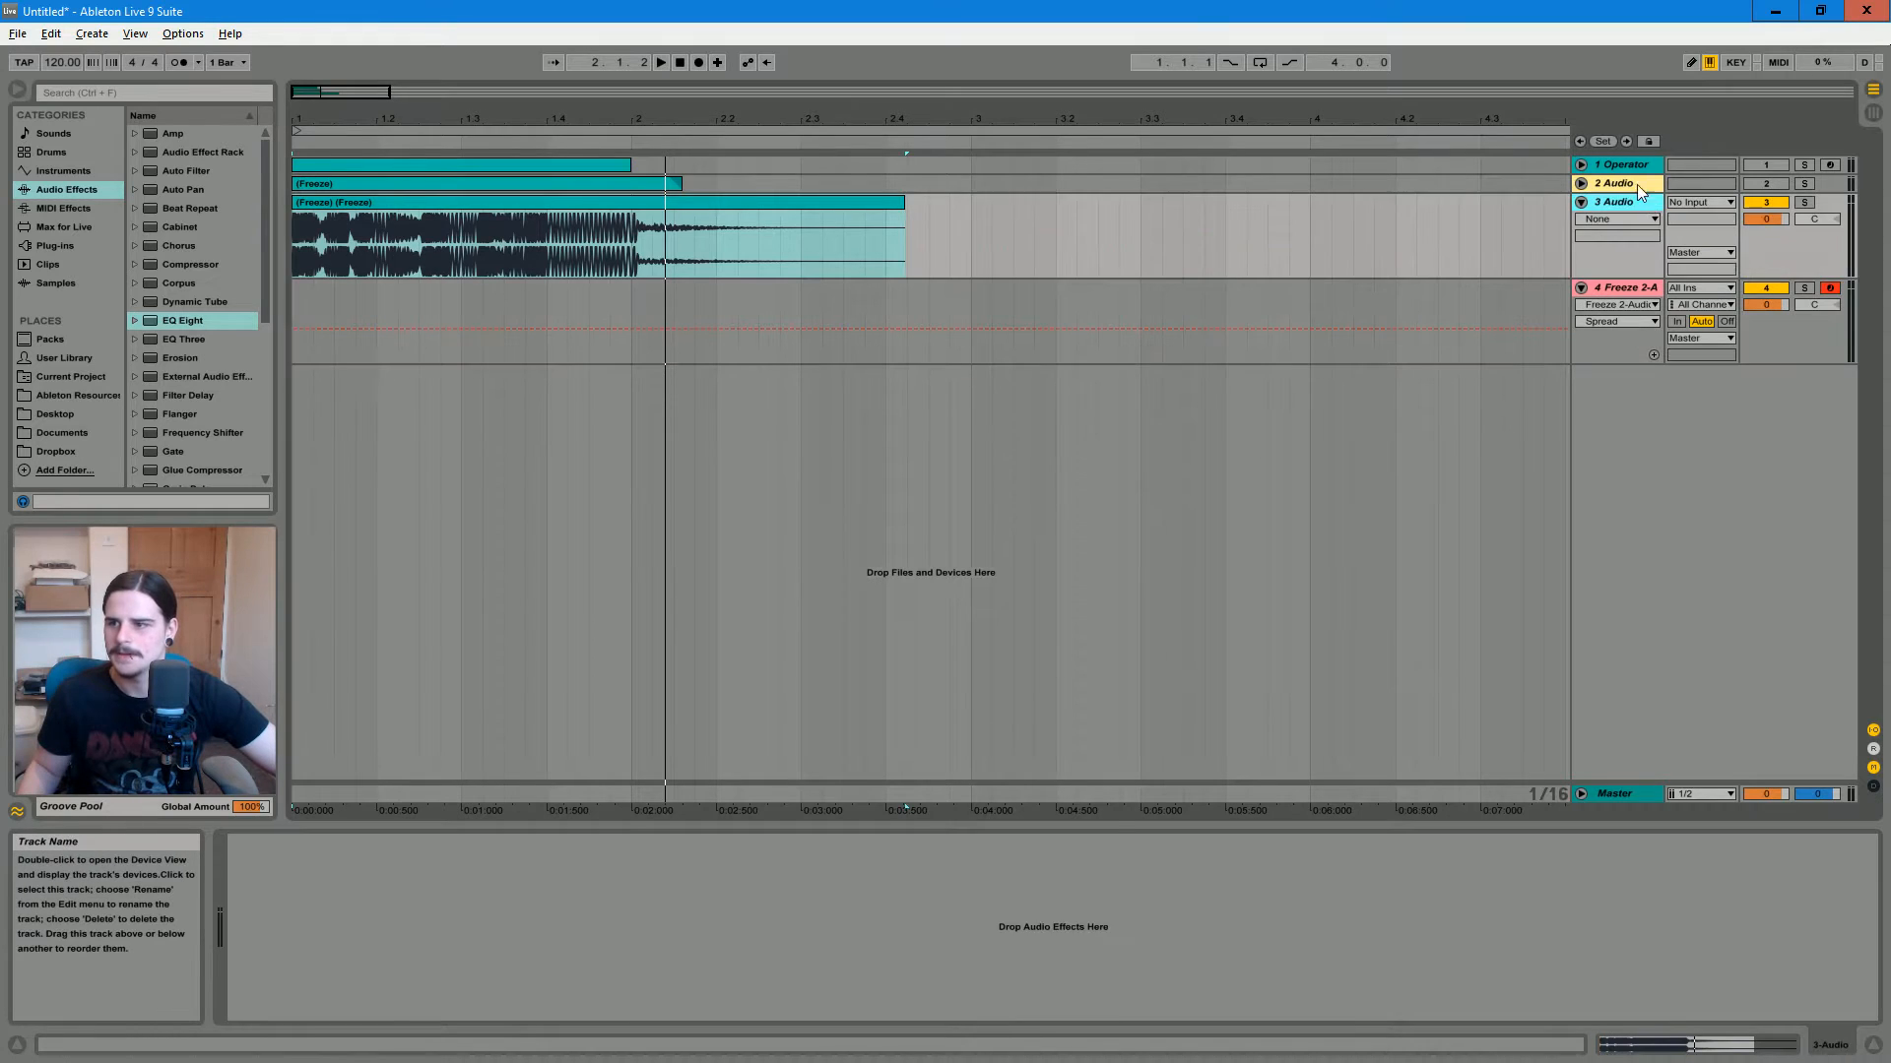
{"action": "left_click", "coordinate": [1630, 165]}
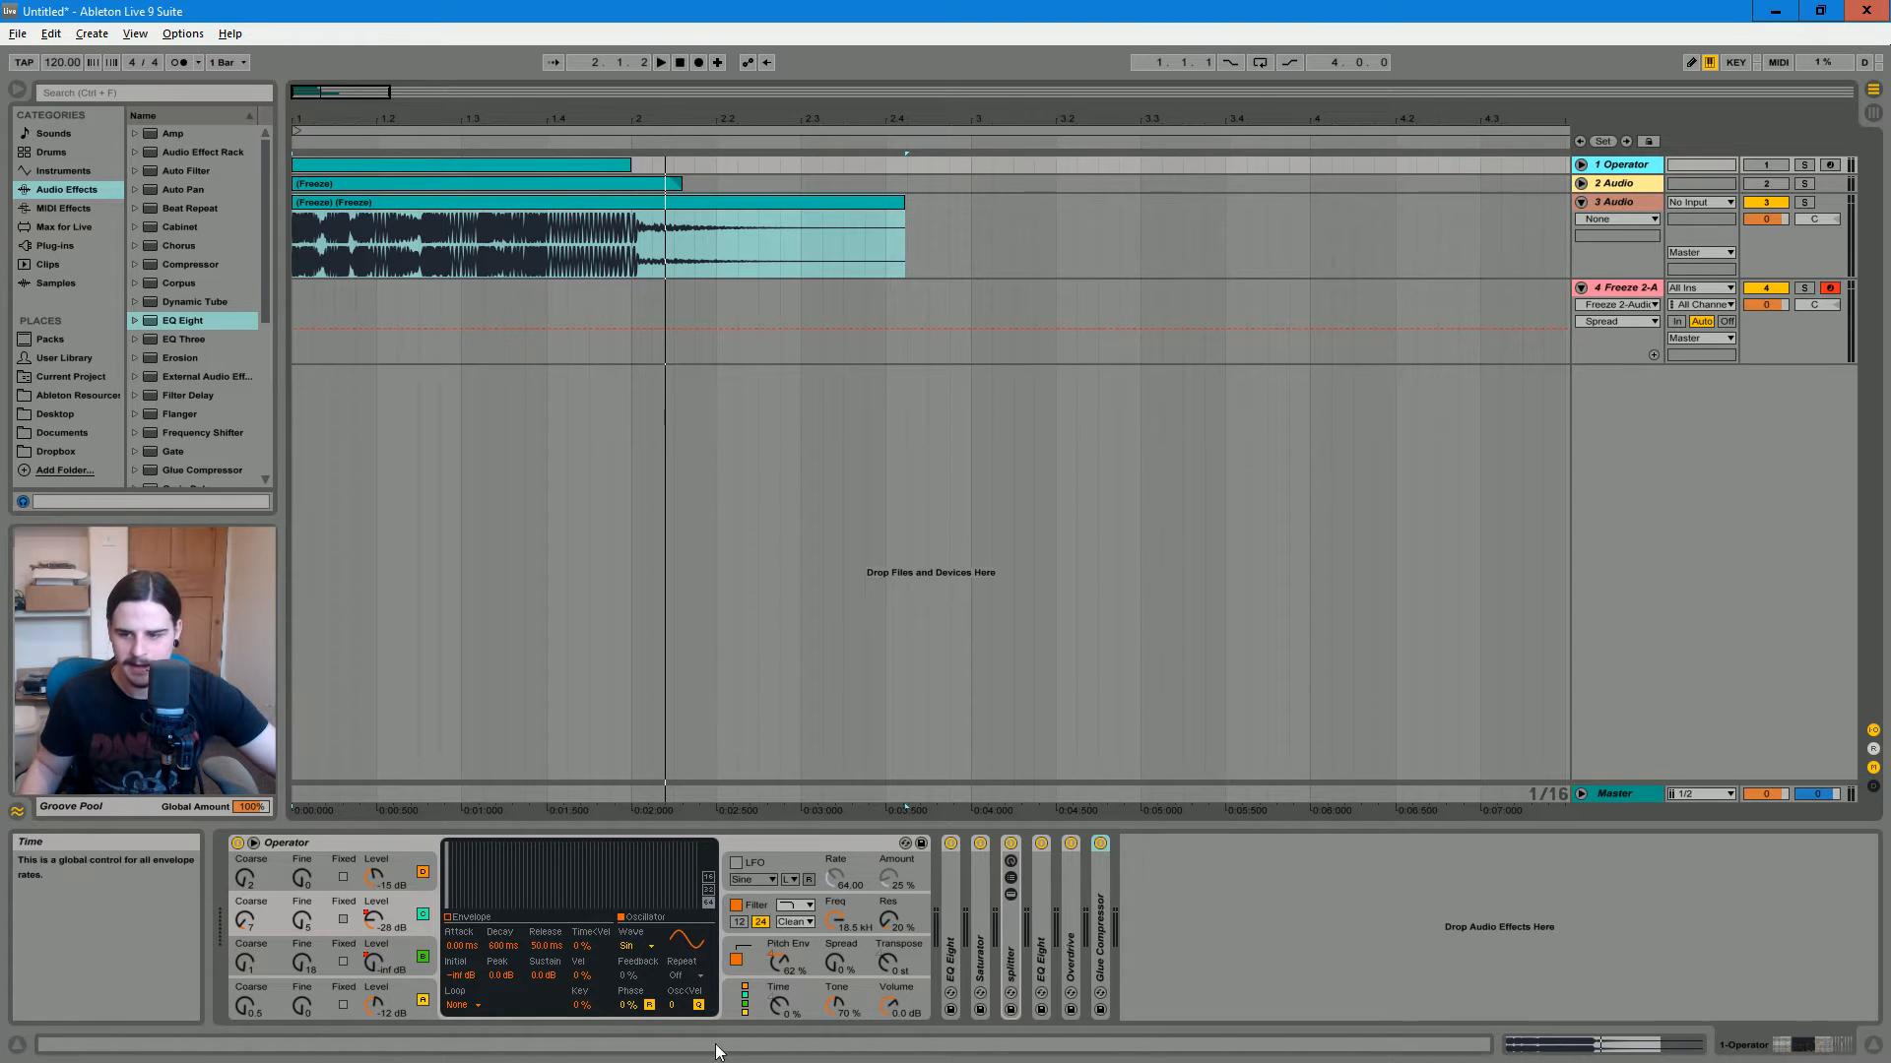
{"action": "left_click", "coordinate": [399, 1012]}
{"action": "left_click", "coordinate": [1580, 164]}
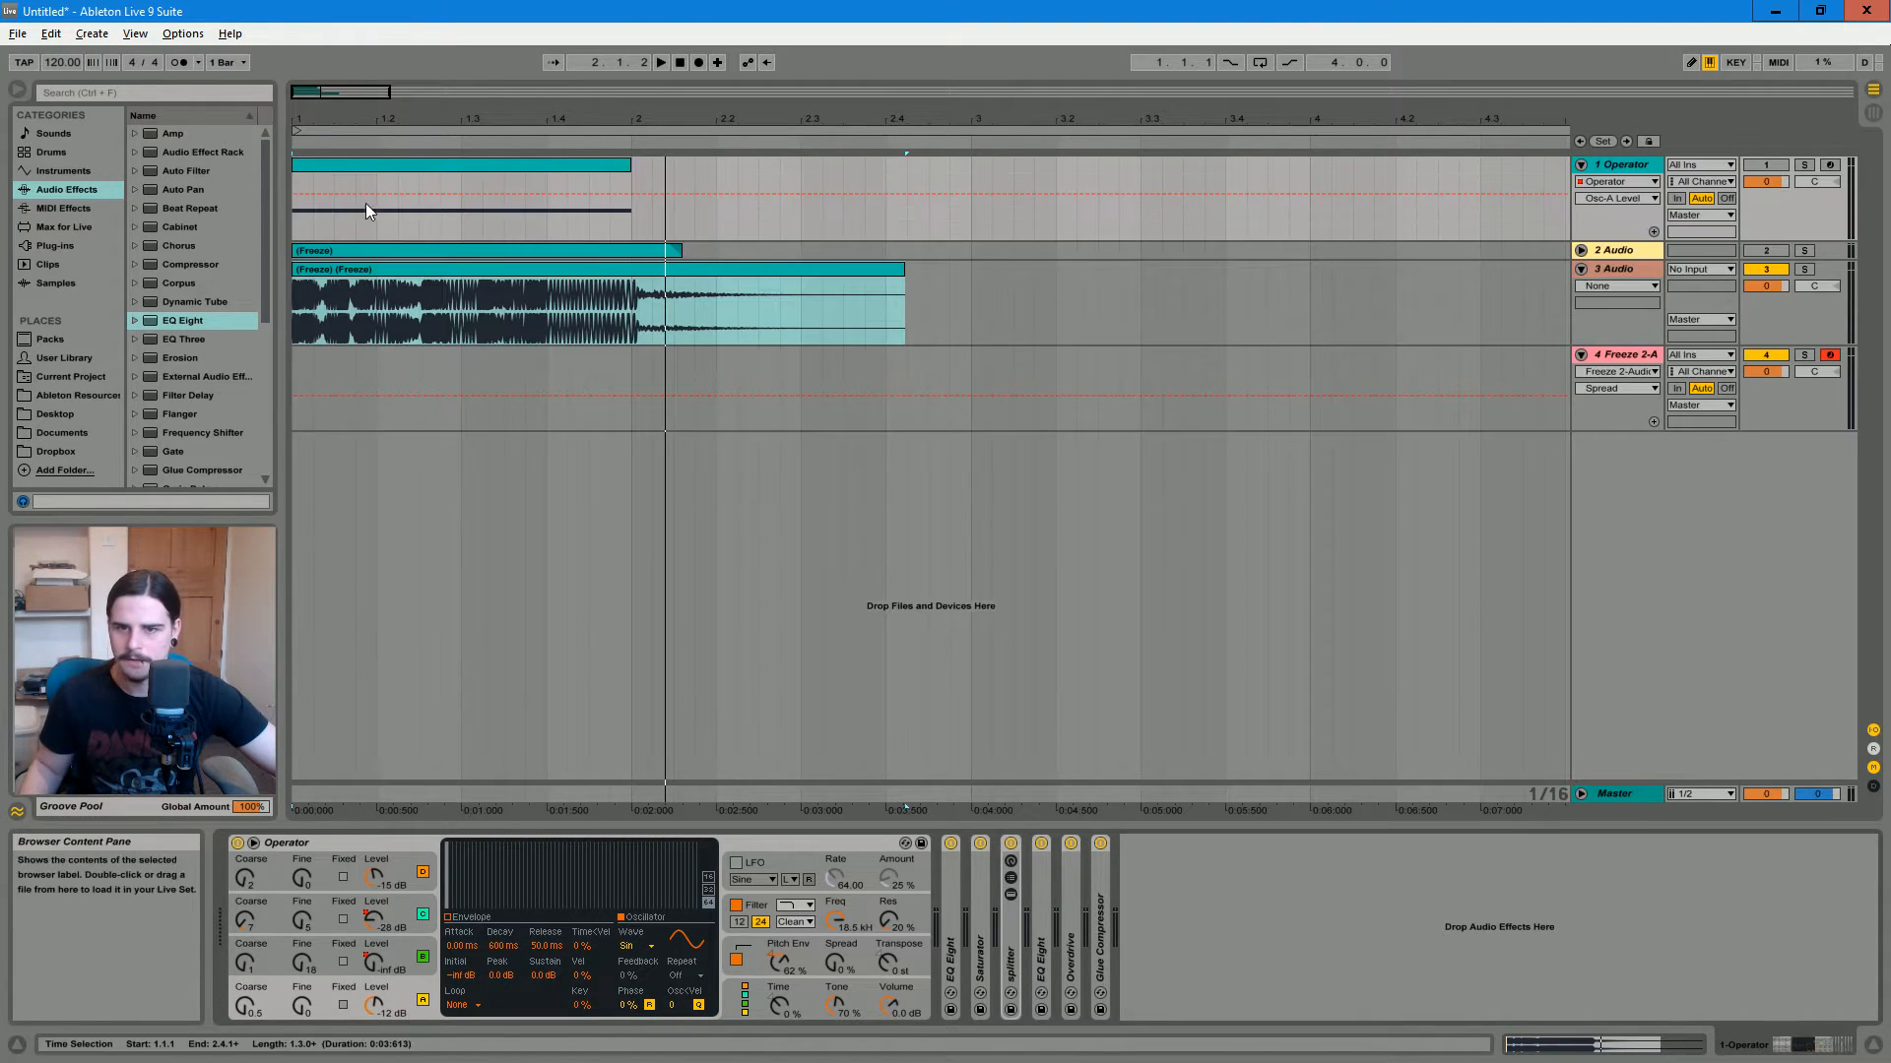
{"action": "left_click", "coordinate": [392, 161]}
{"action": "left_click", "coordinate": [392, 1012]}
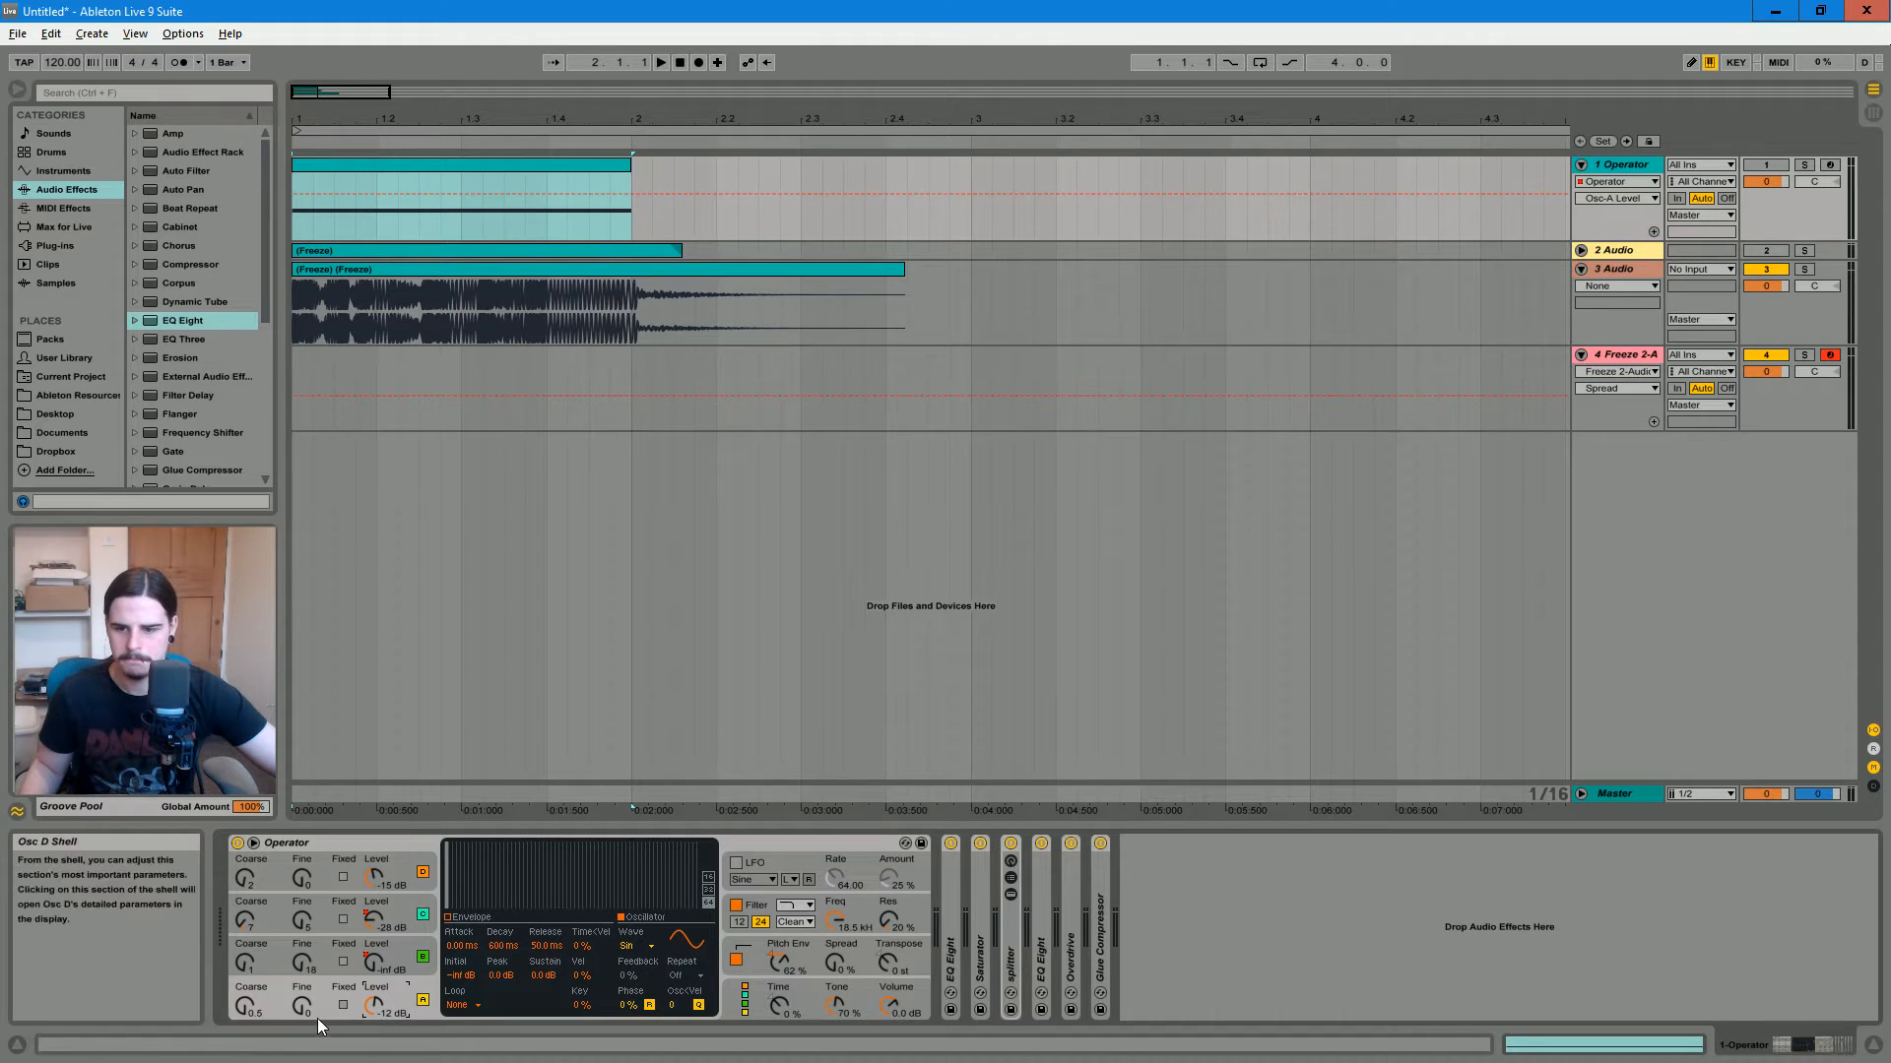
Examine the level automation of oscillators B, C and D, including oscillator B's waveform choices
{"action": "left_click", "coordinate": [390, 958]}
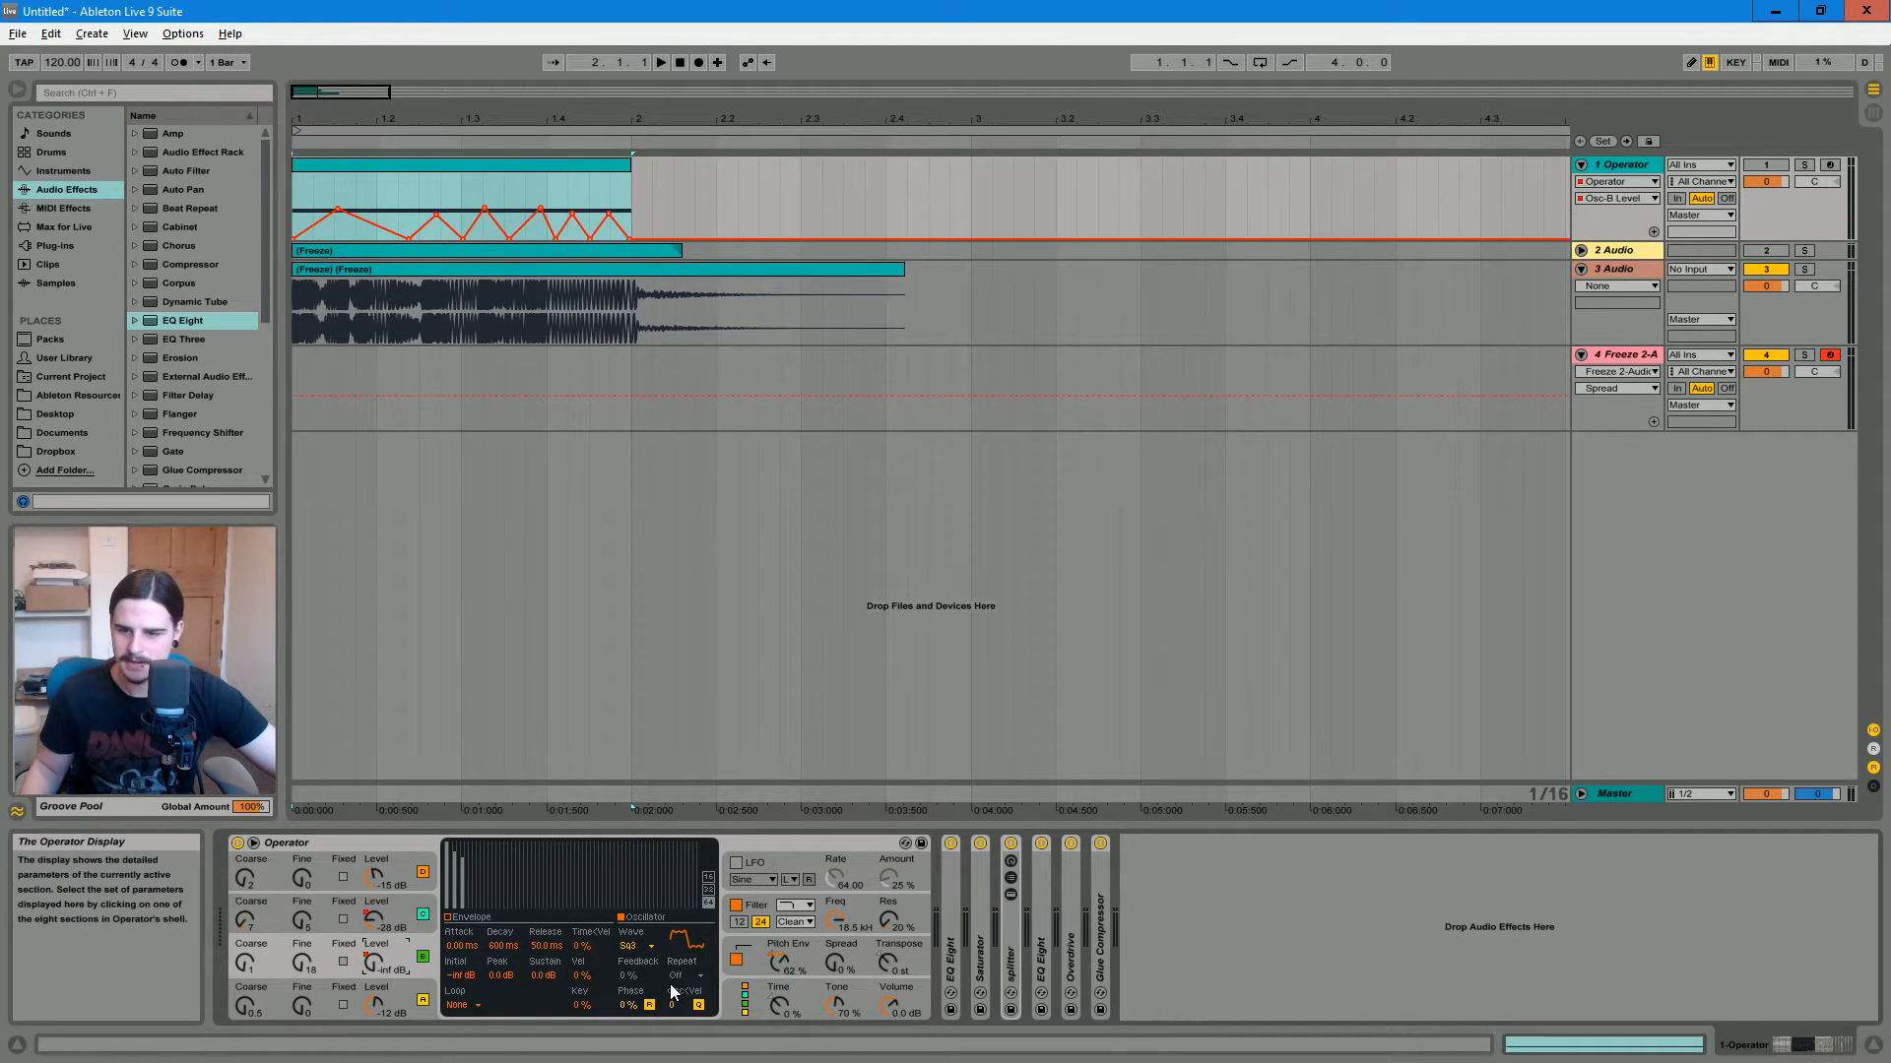
{"action": "left_click", "coordinate": [638, 947]}
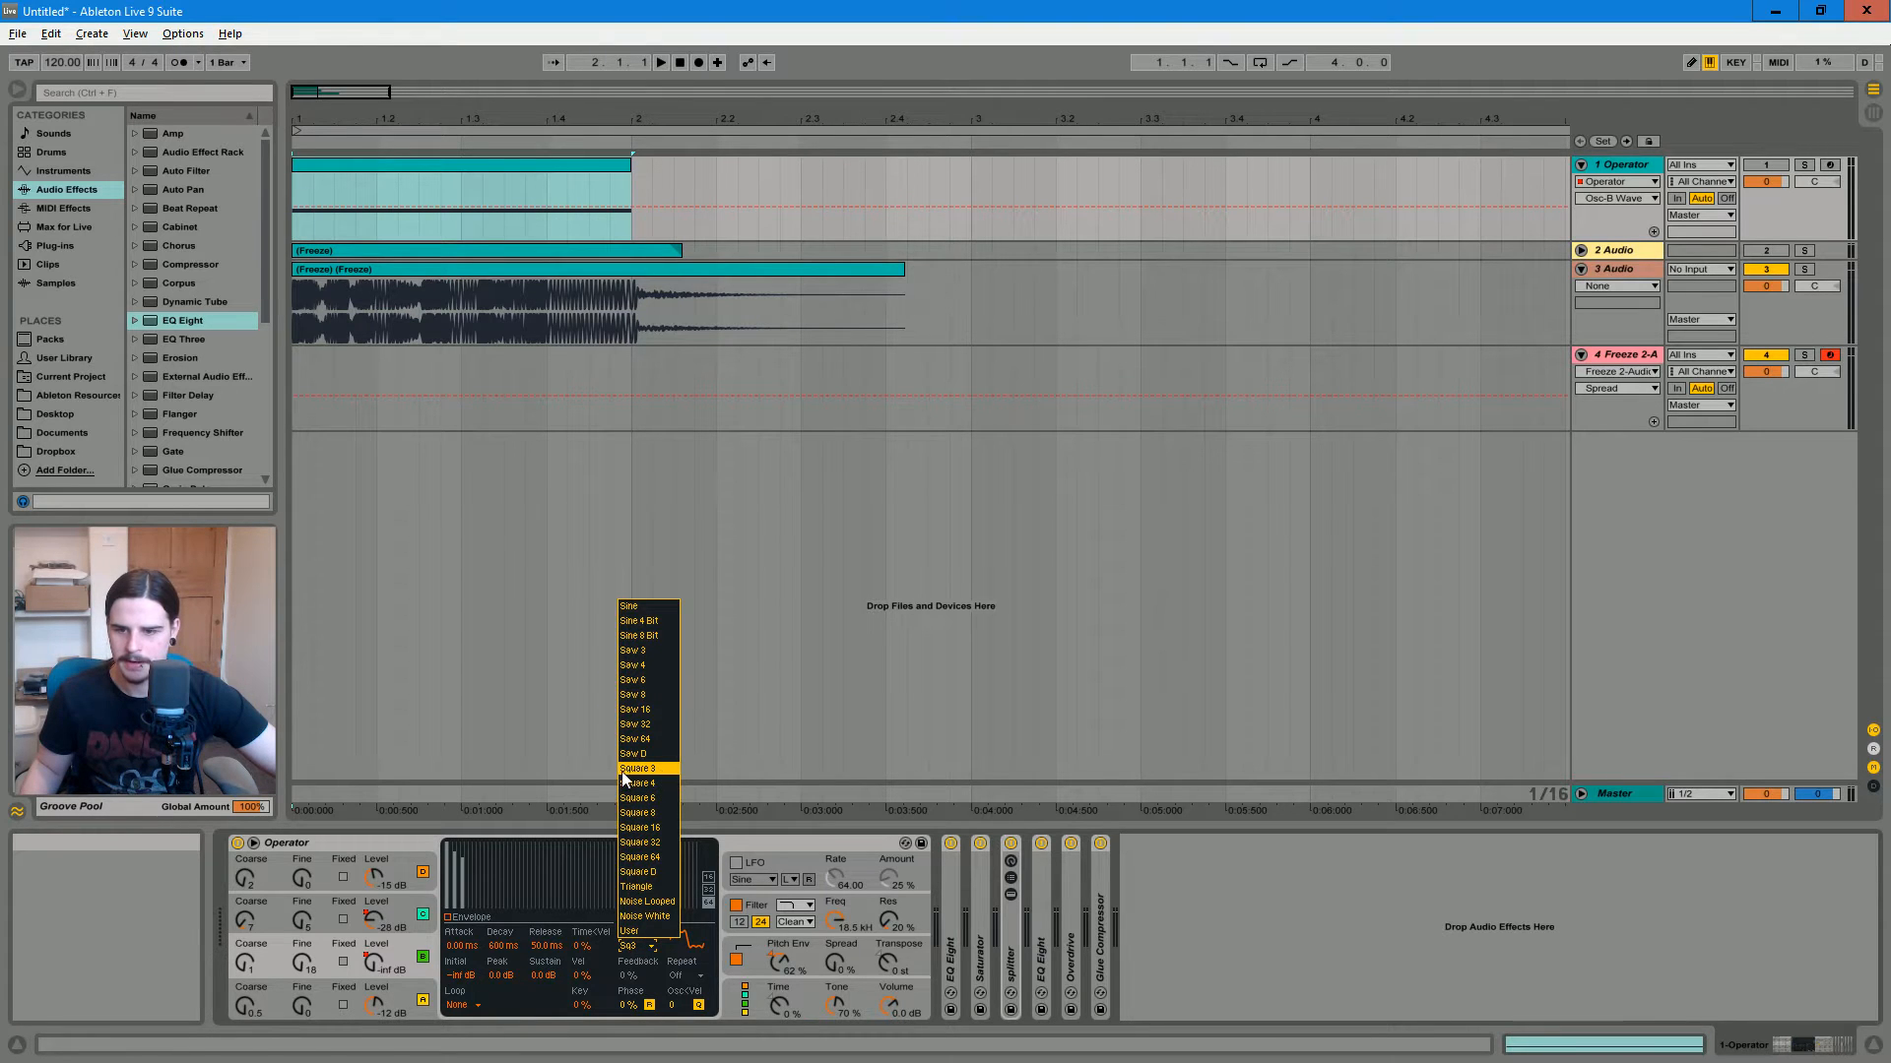
{"action": "left_click", "coordinate": [658, 947]}
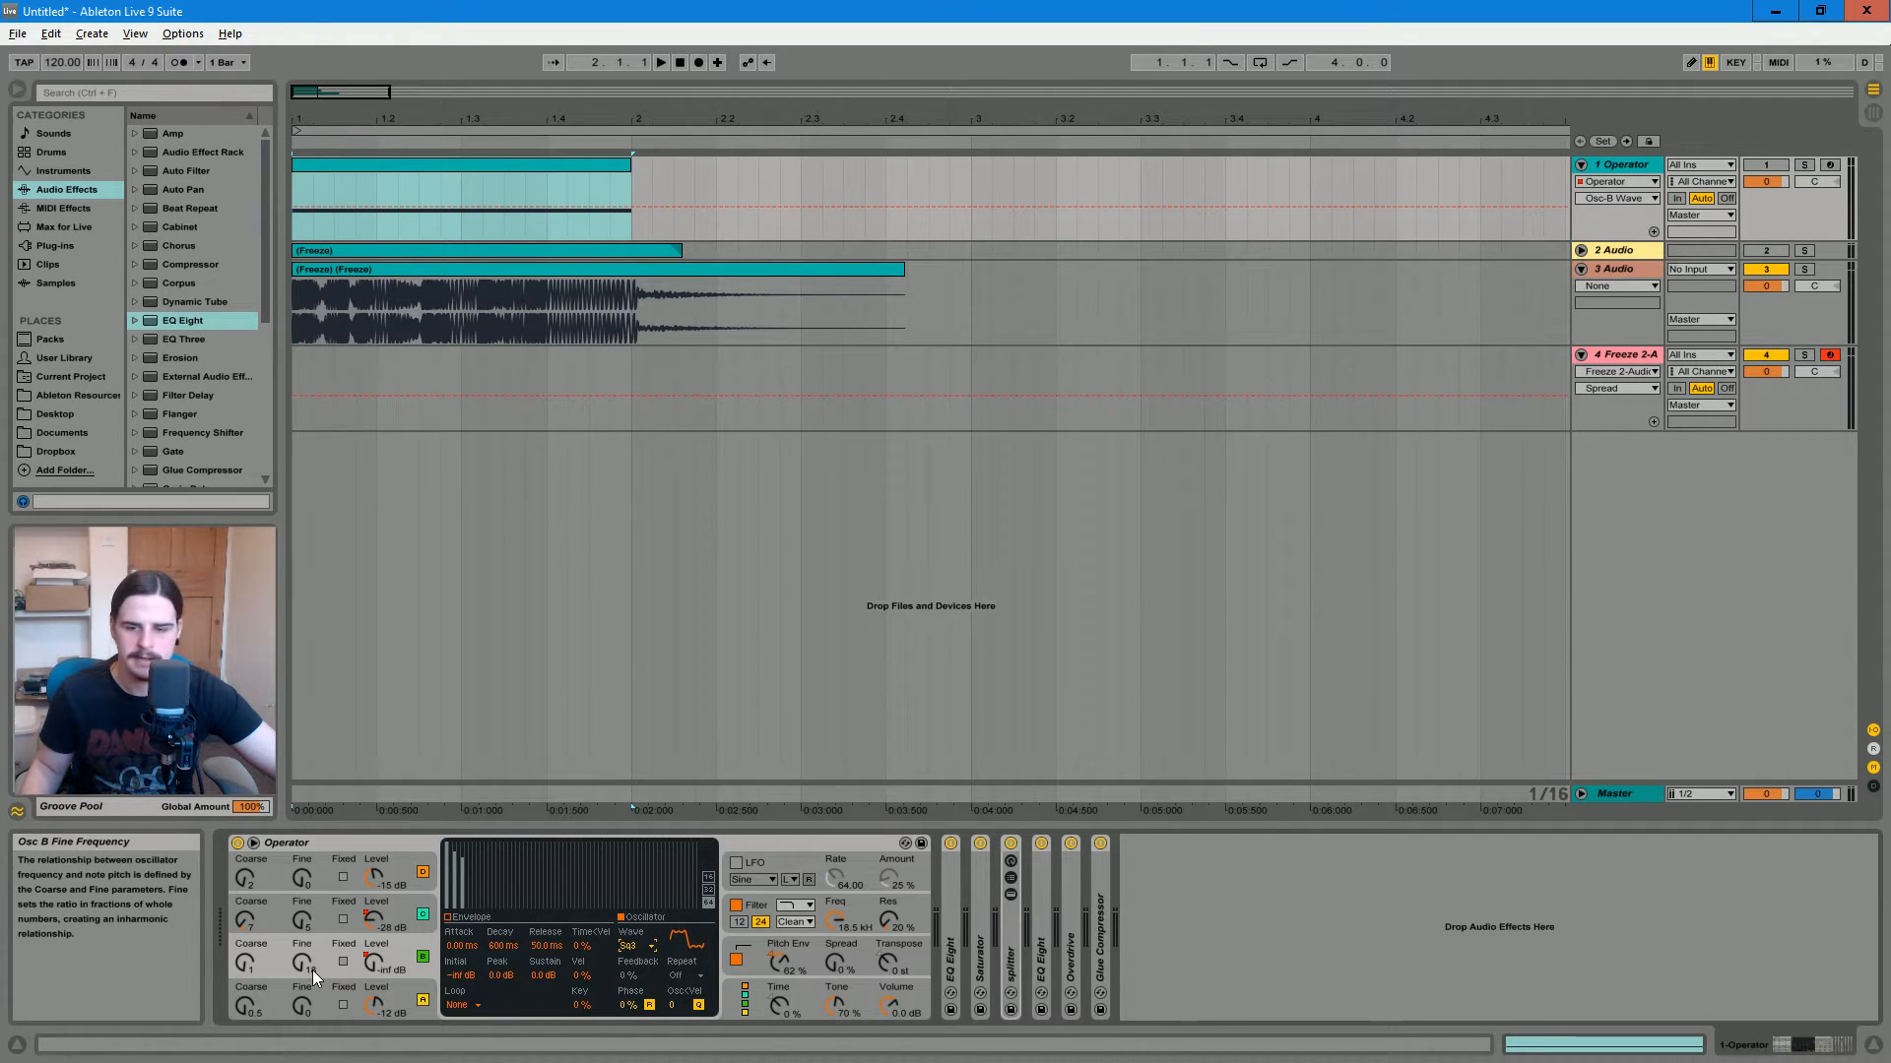
{"action": "left_click", "coordinate": [373, 920]}
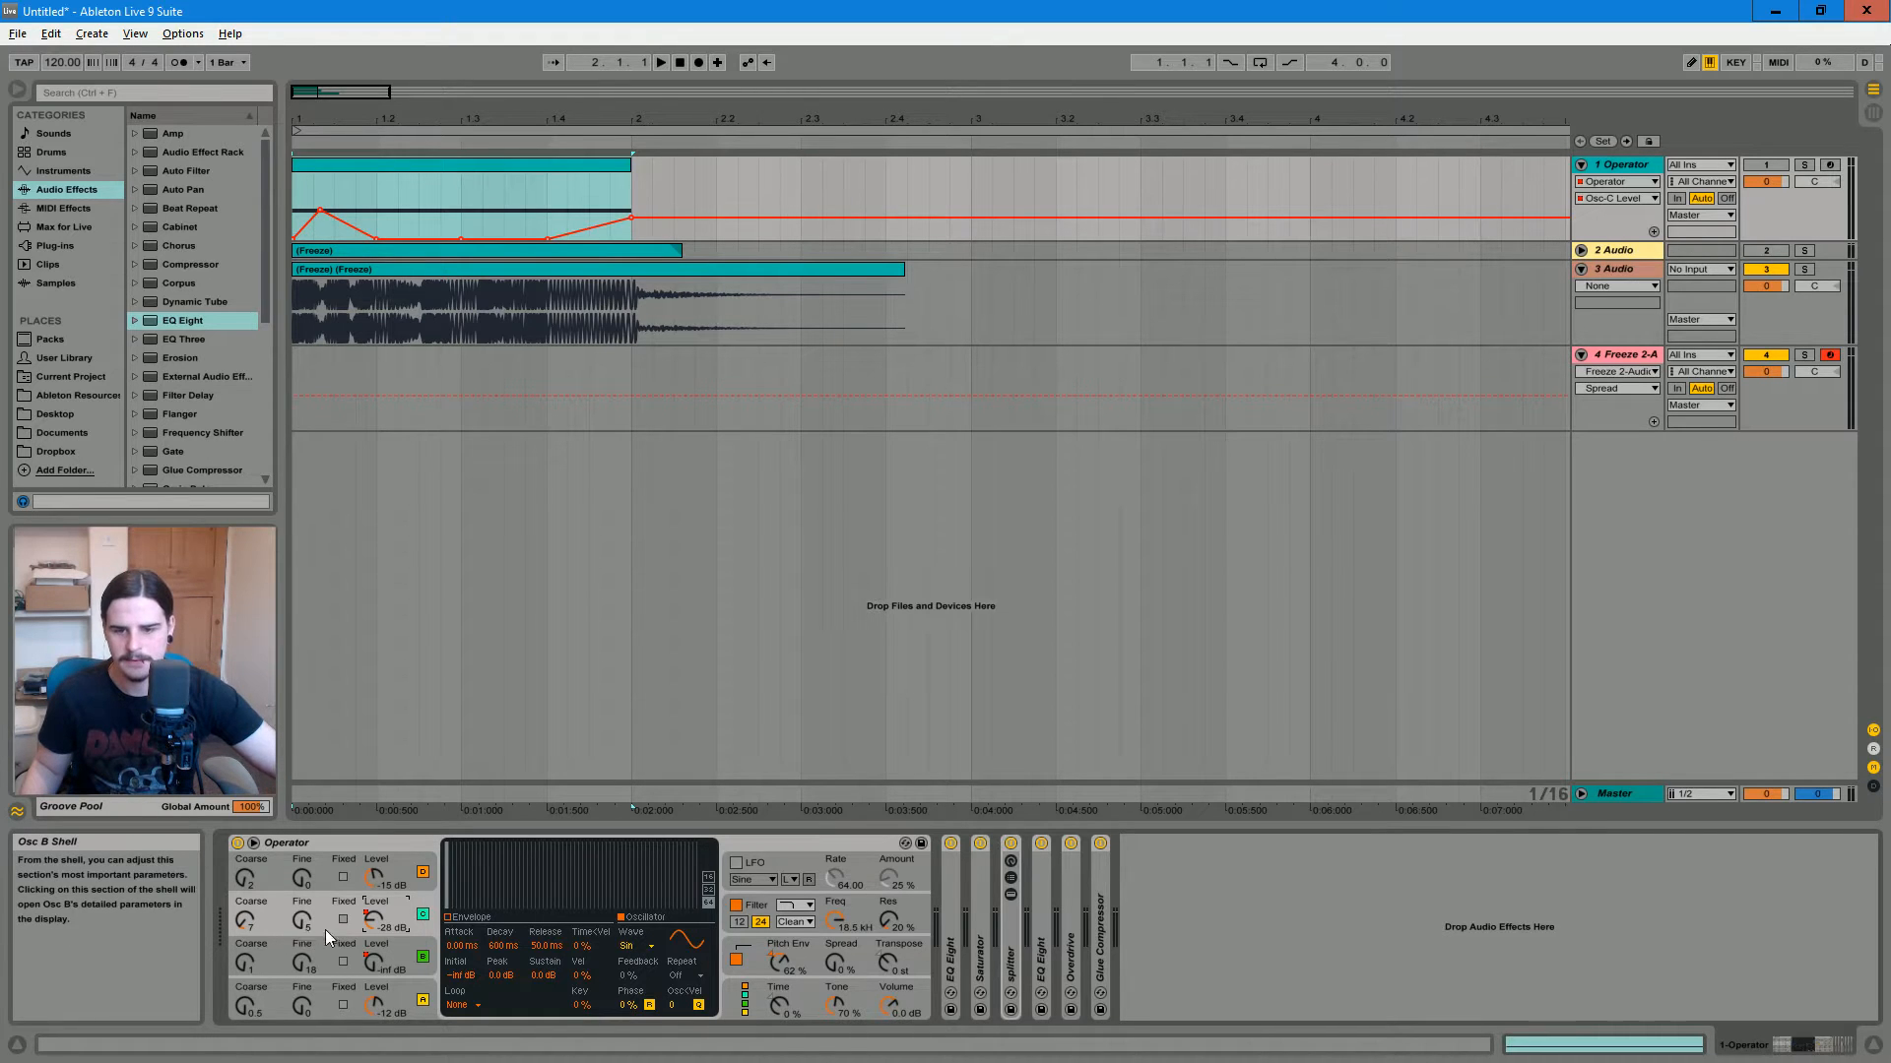
{"action": "left_click", "coordinate": [394, 876]}
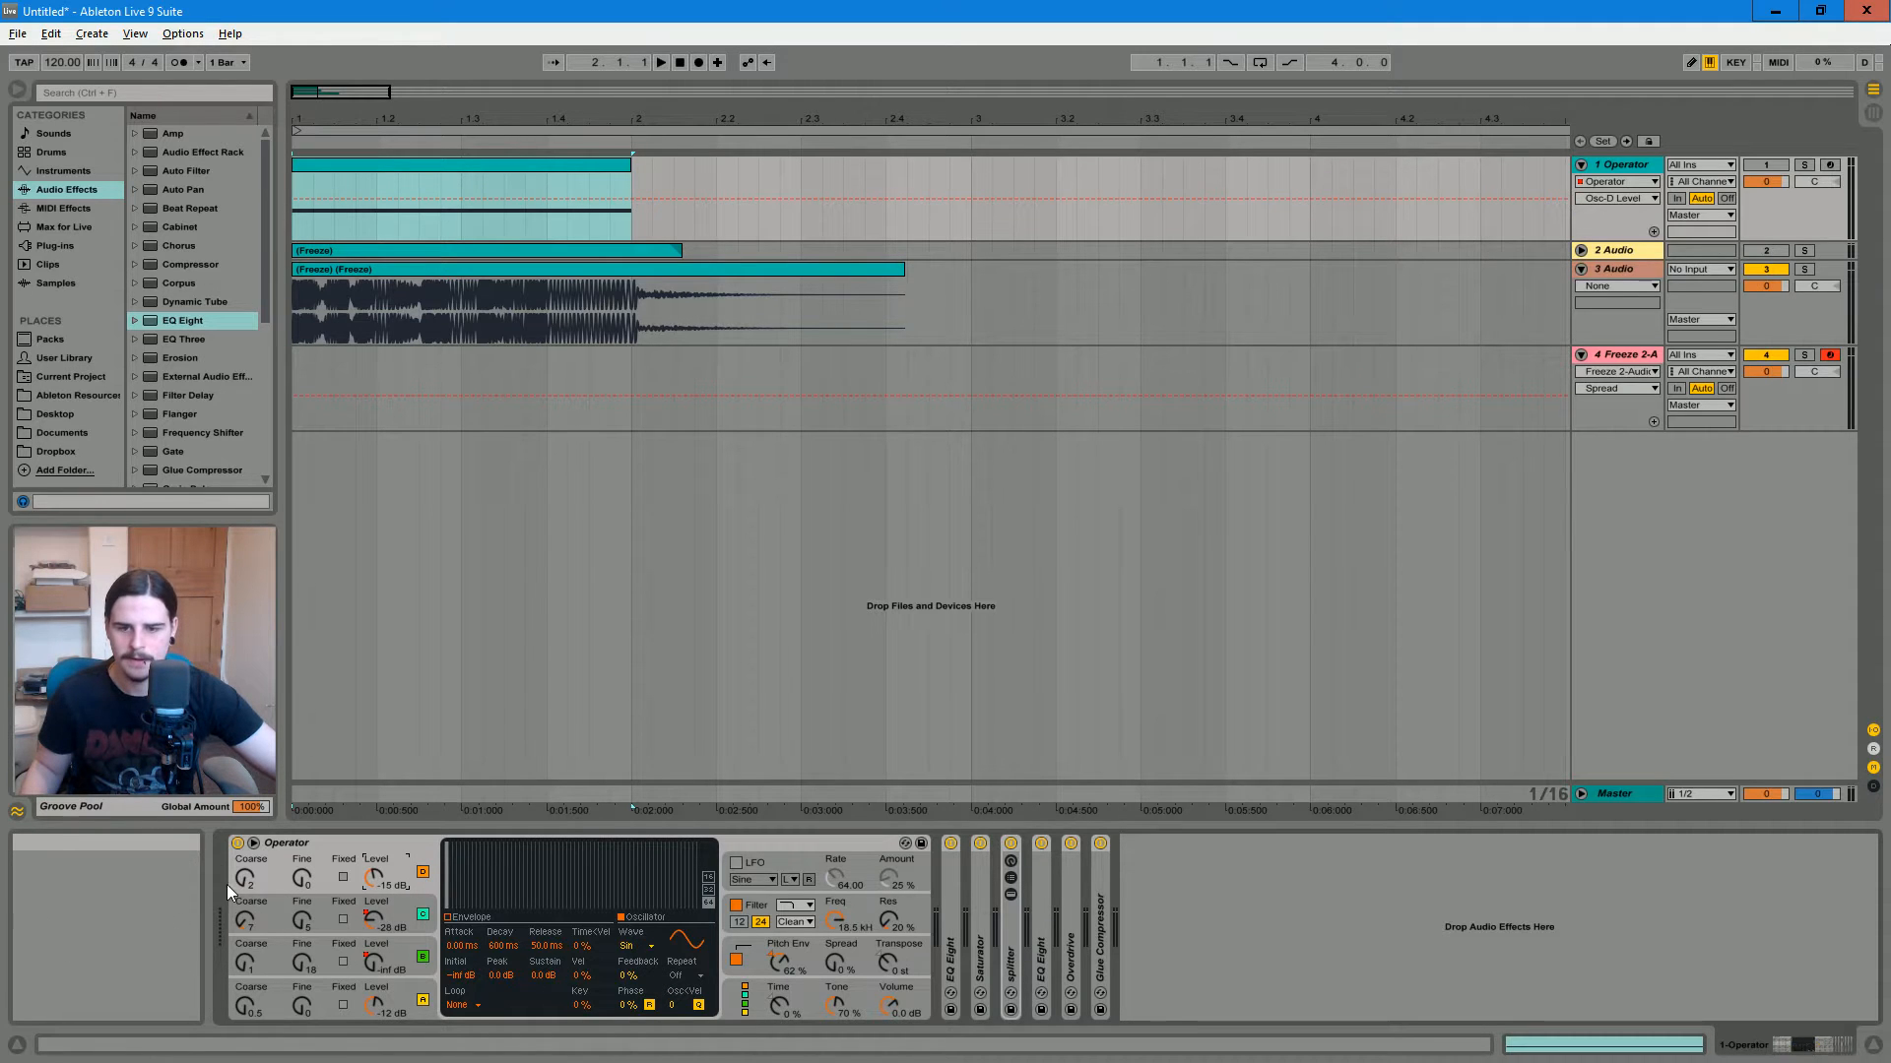
Compare the level automation of oscillators B and C across the Operator clip, from 1.1.1 to 2.1.1
{"action": "left_click", "coordinate": [382, 968]}
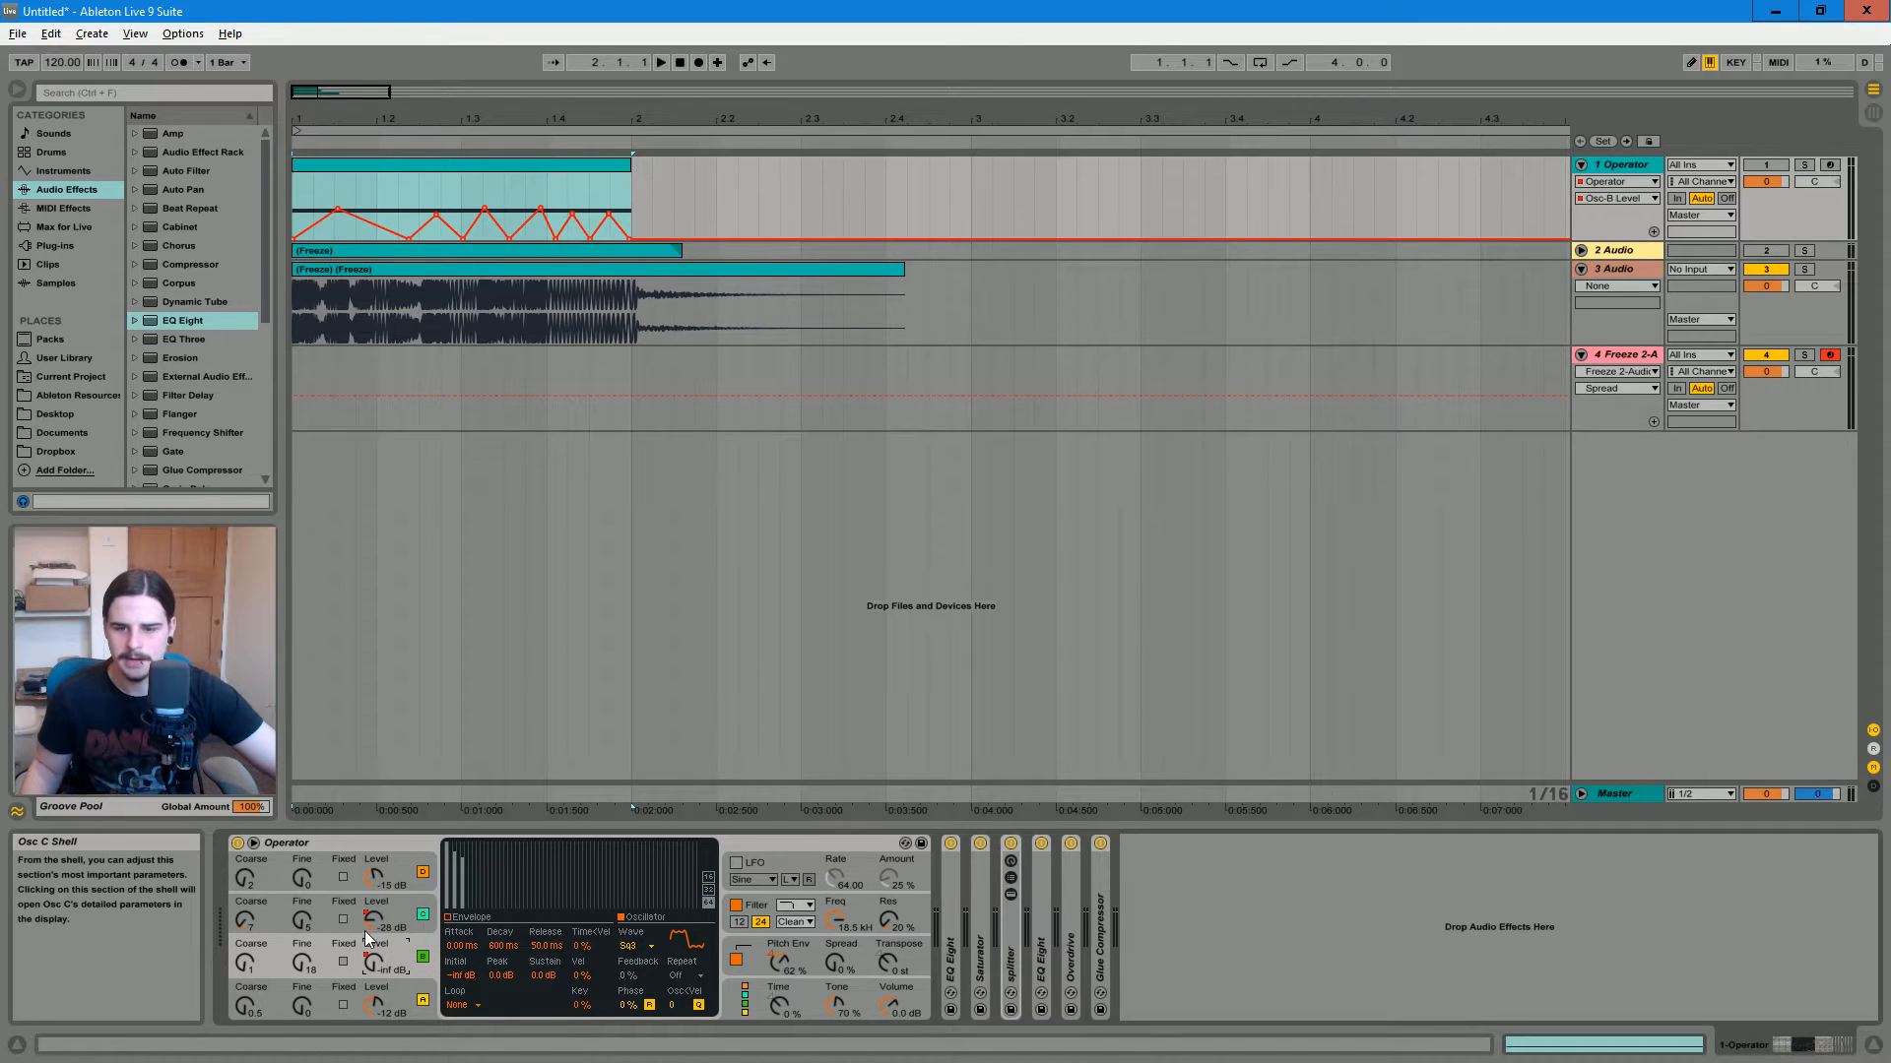
{"action": "left_click", "coordinate": [378, 930]}
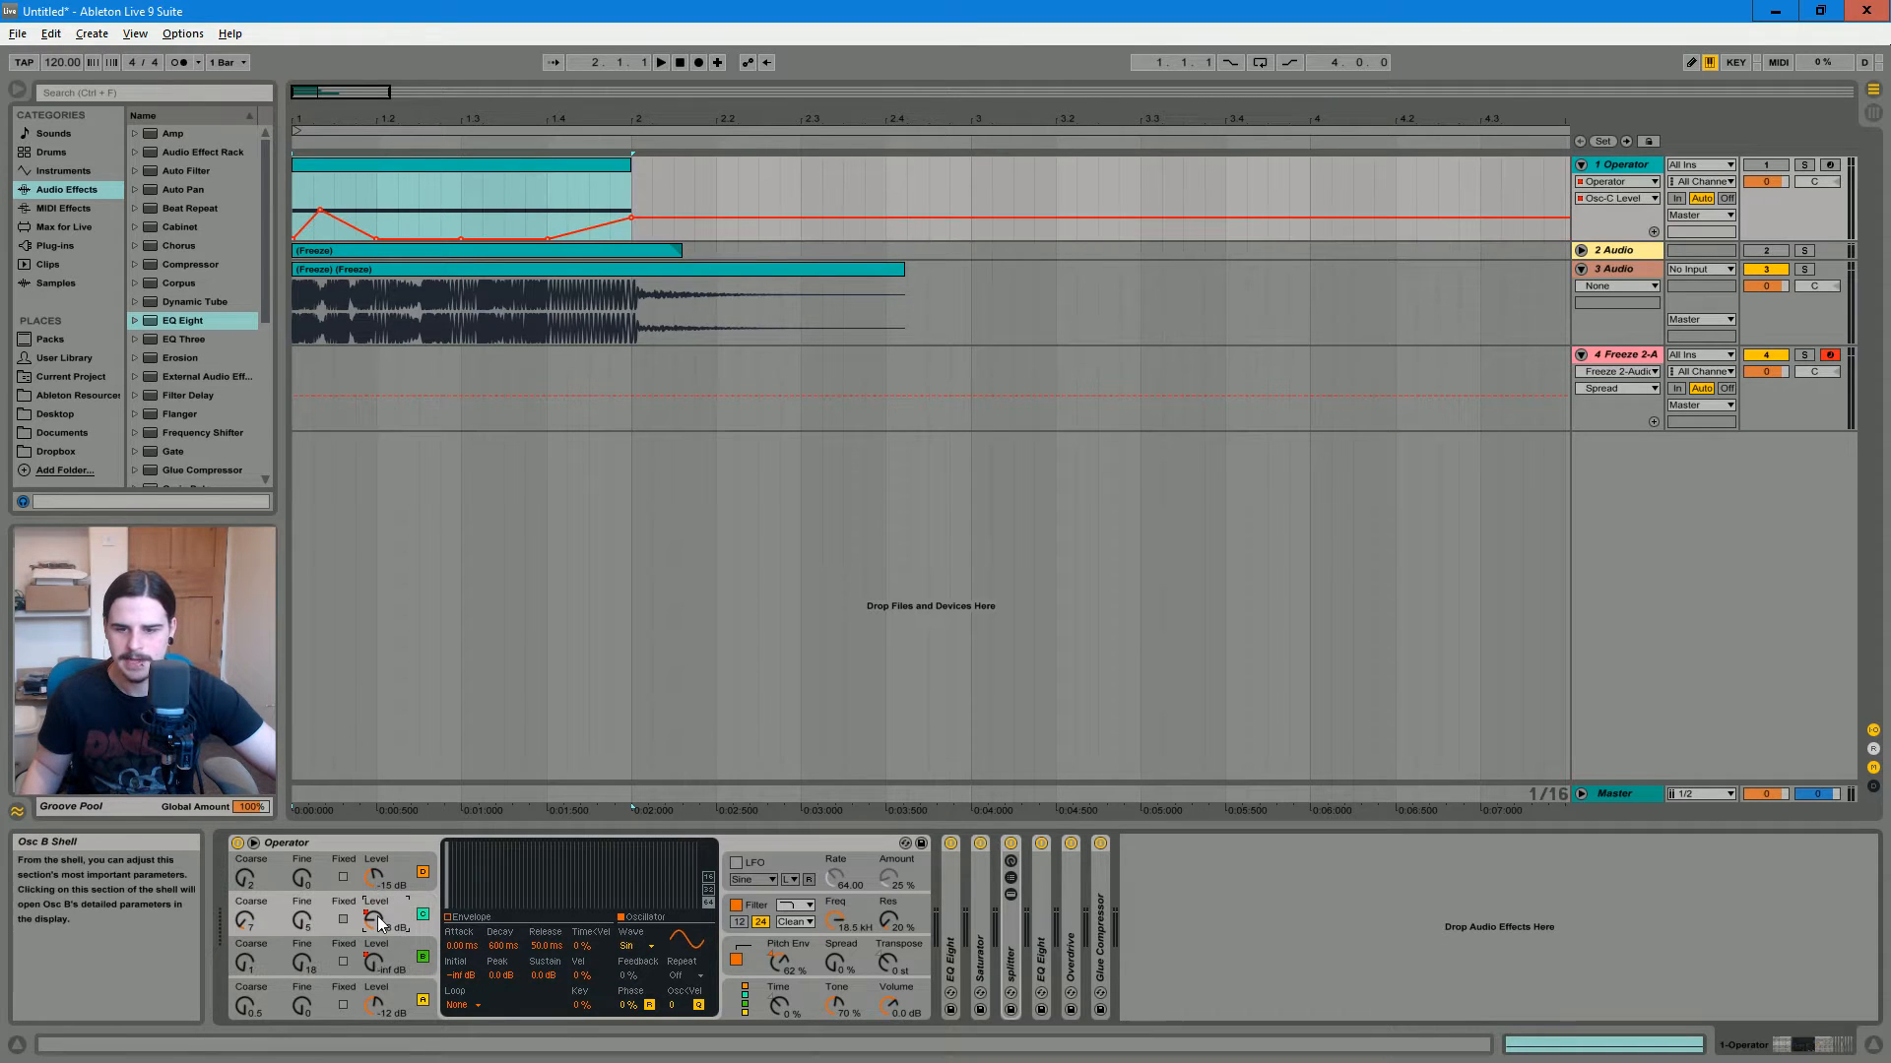
{"action": "left_click", "coordinate": [378, 965]}
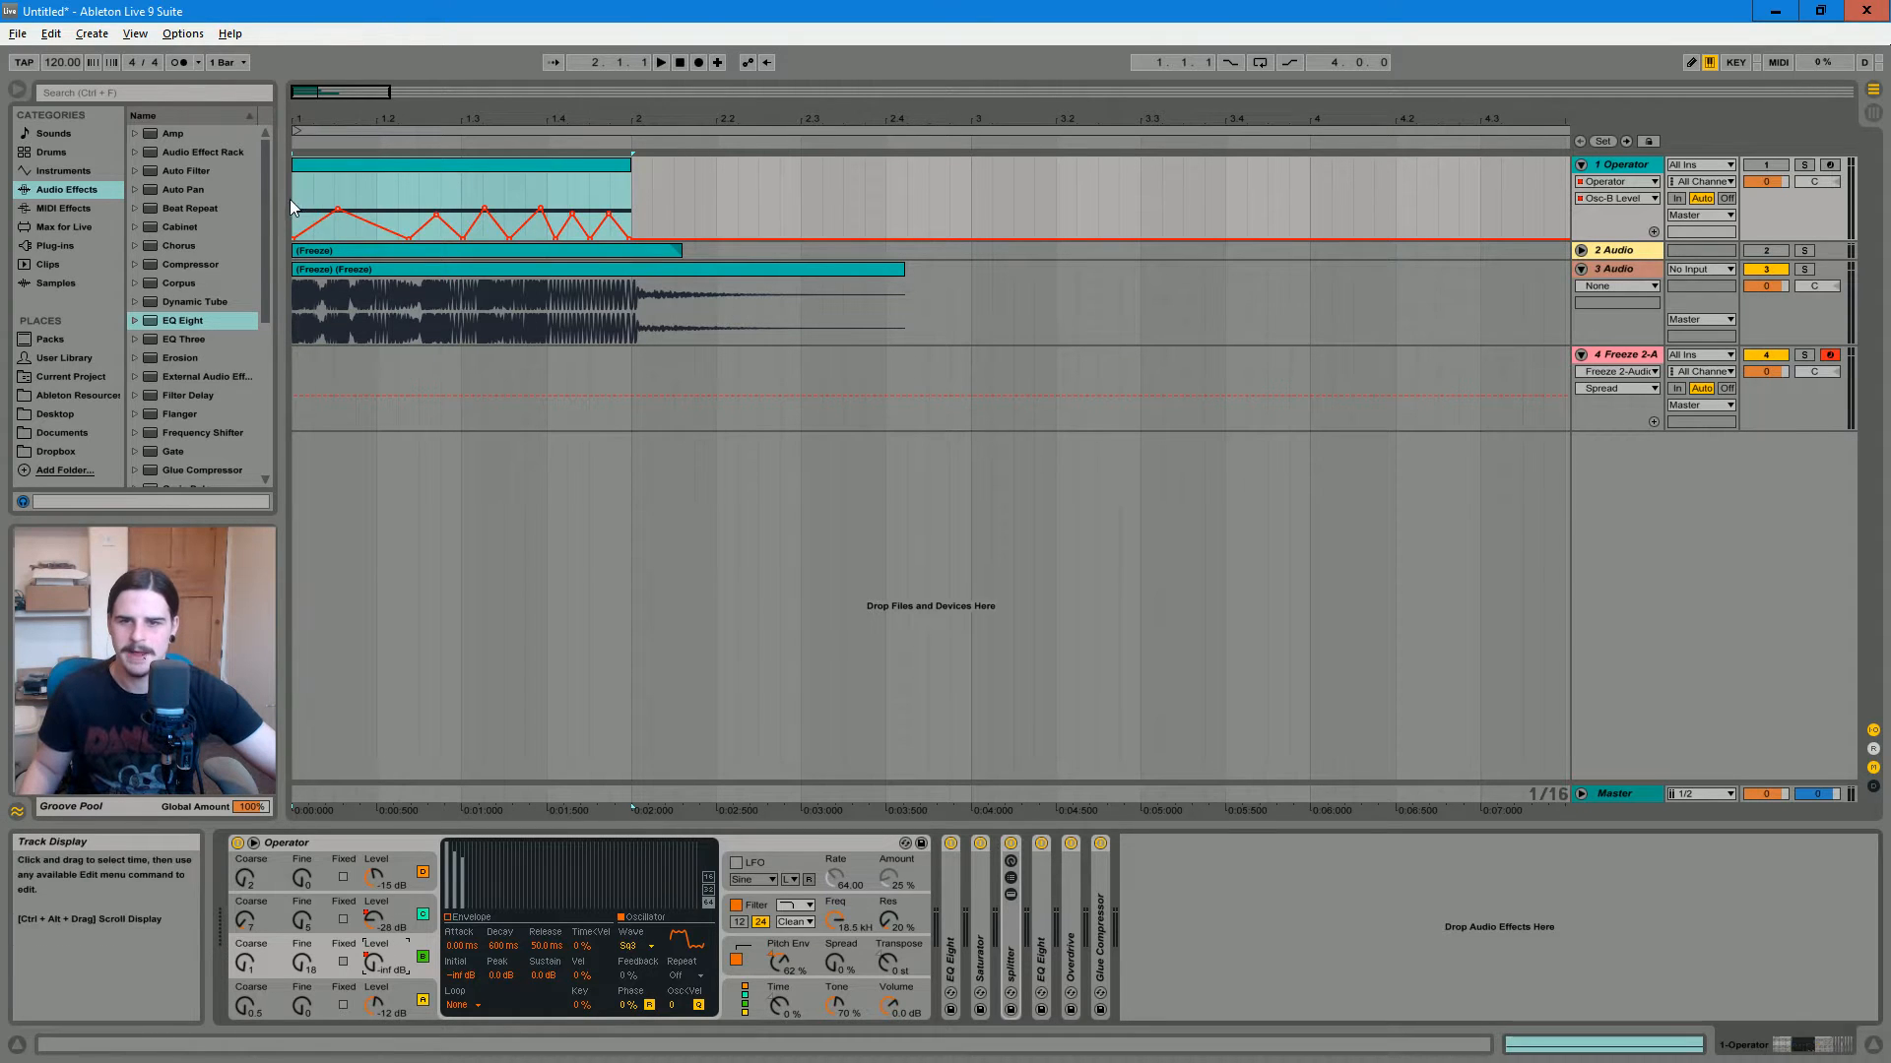
{"action": "left_click_drag", "start_coordinate": [292, 201], "coordinate": [630, 180]}
{"action": "left_click", "coordinate": [374, 922]}
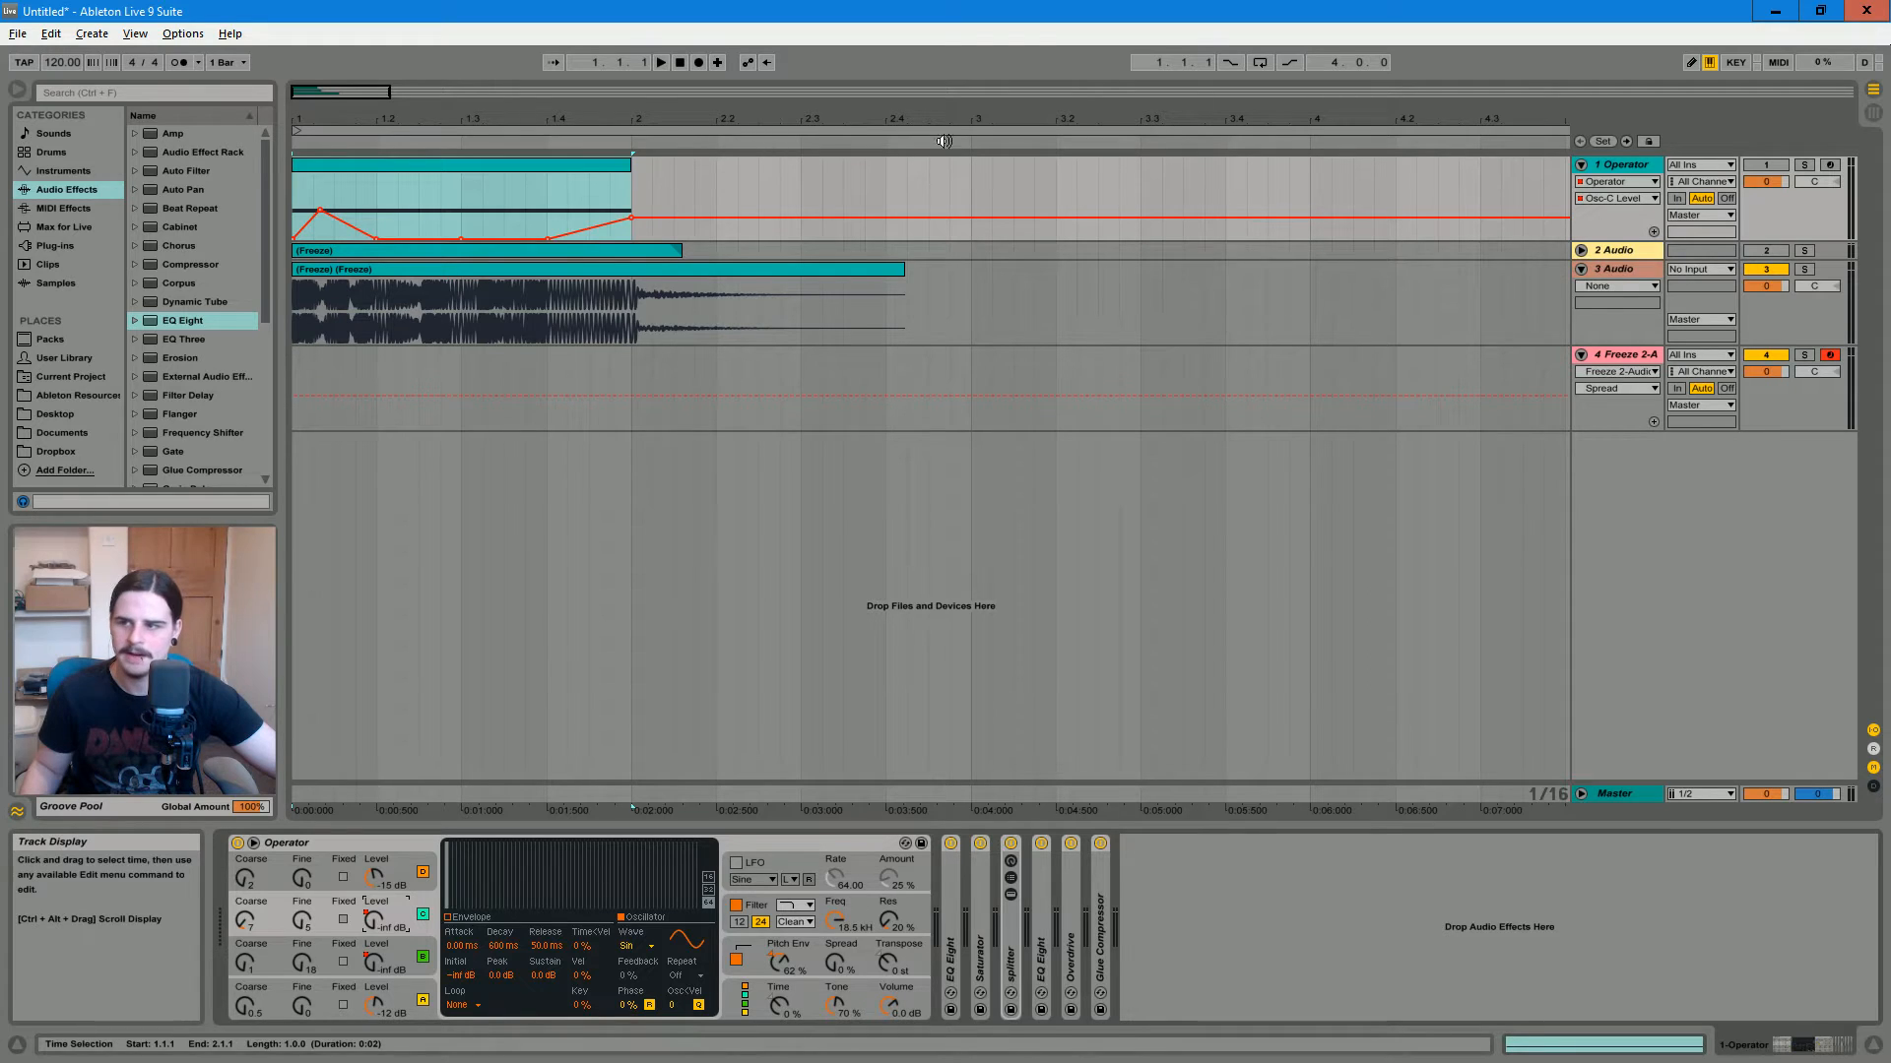
Deactivate tracks 3 and 4, and activate, solo and record-arm the Operator track
{"action": "left_click", "coordinate": [1778, 268]}
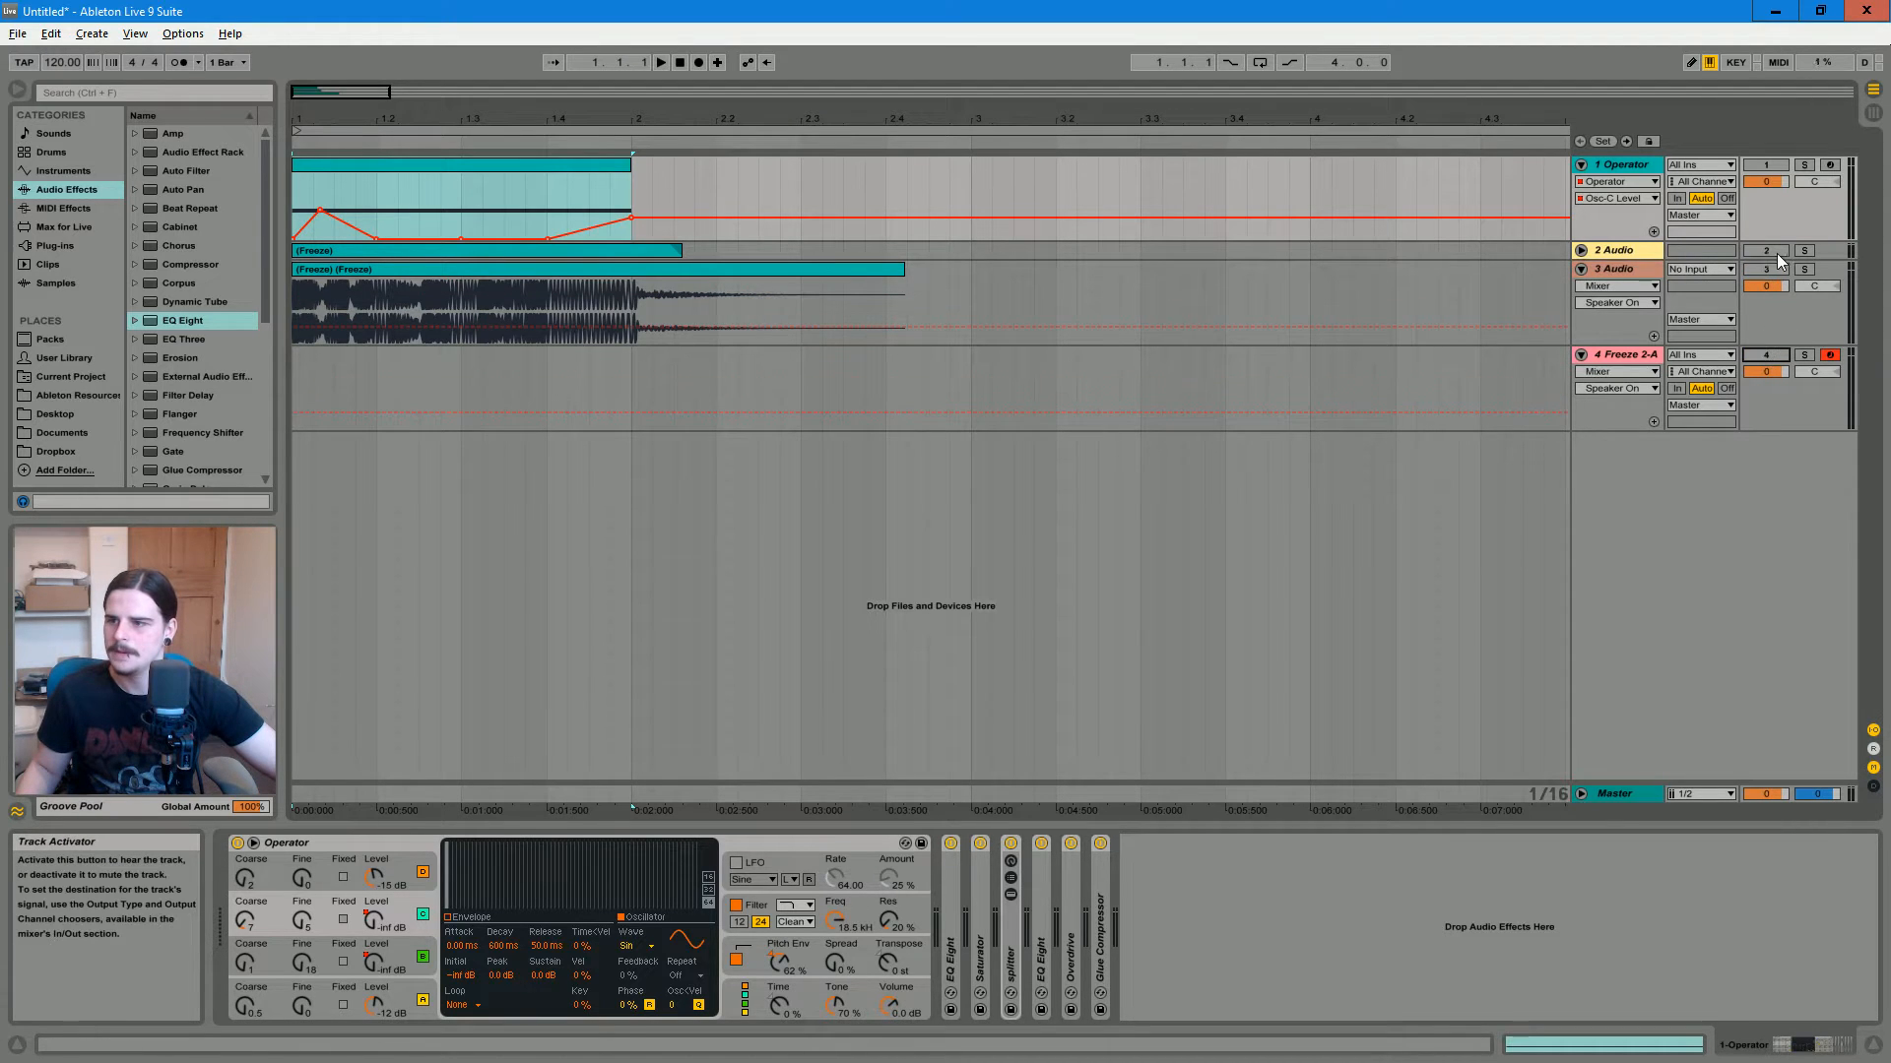
{"action": "left_click", "coordinate": [1769, 165]}
{"action": "left_click", "coordinate": [1805, 165]}
{"action": "left_click", "coordinate": [1832, 165]}
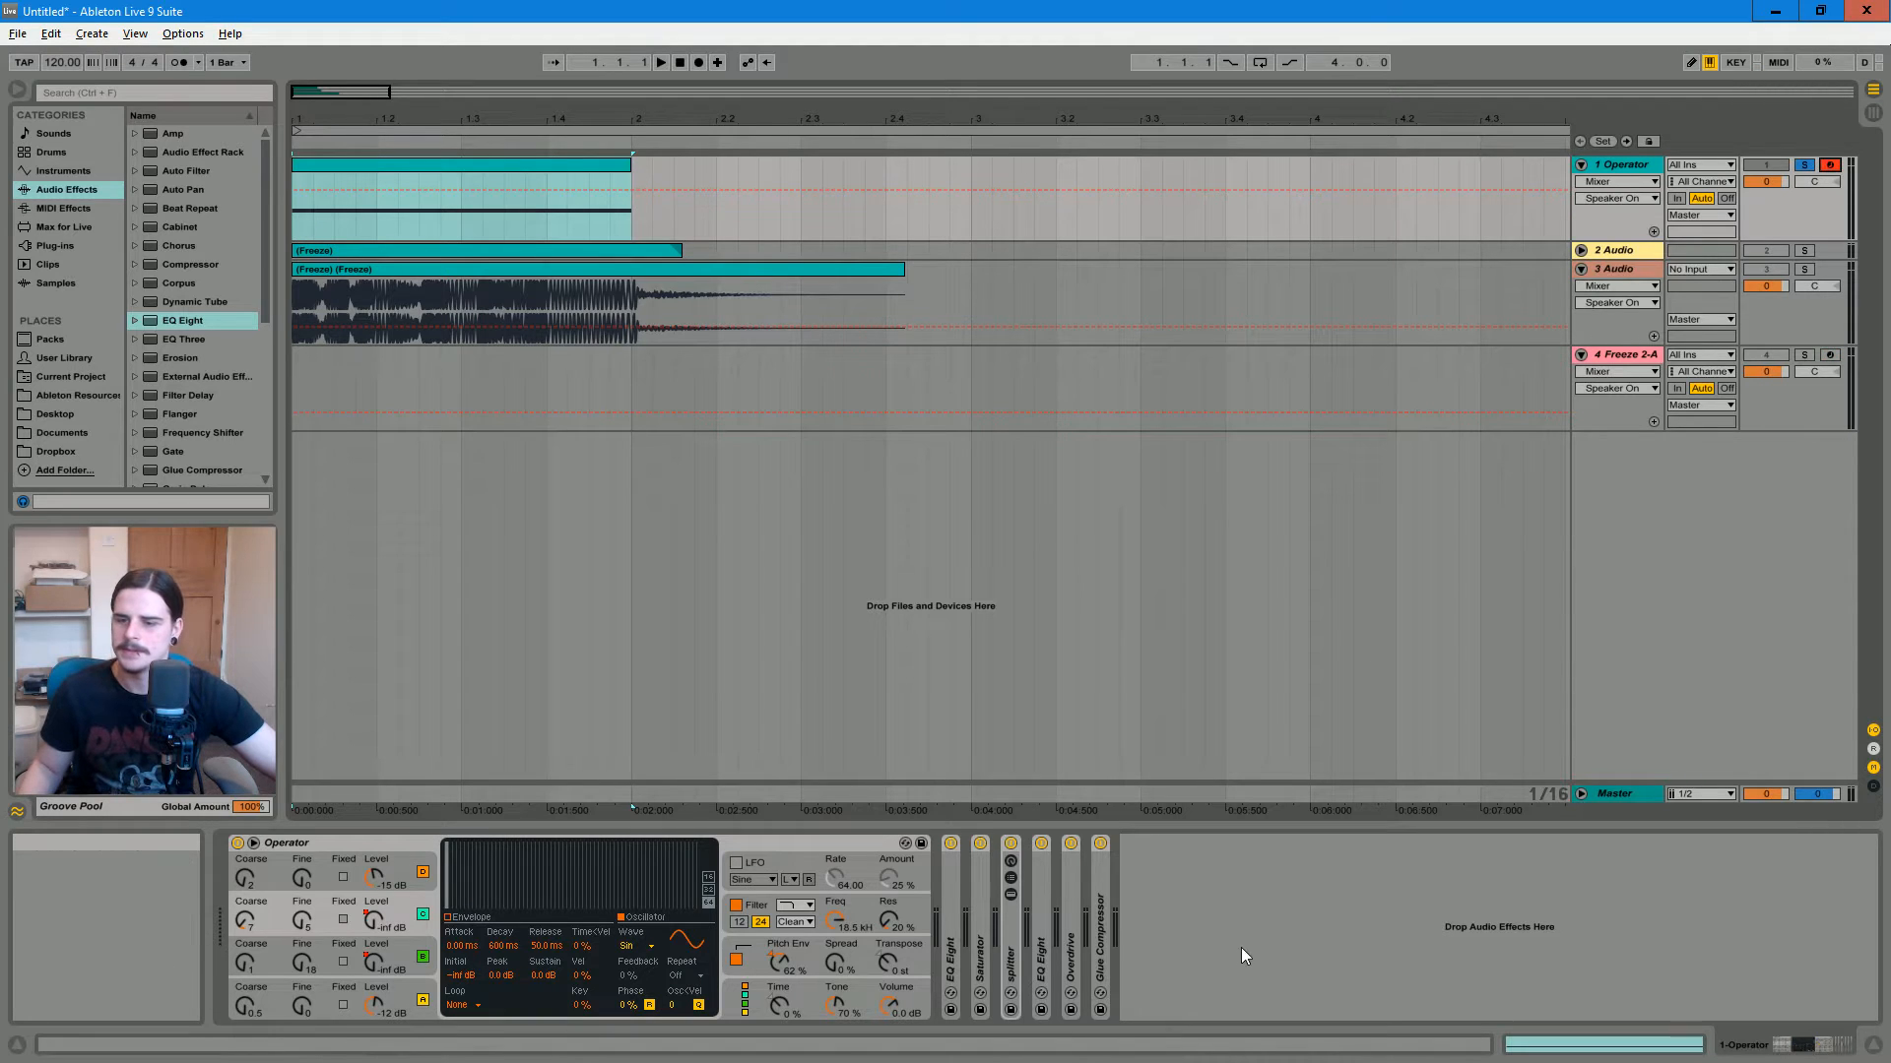
Switch off all six effects after Operator: both EQ Eights, Saturator, splitter, Overdrive and Glue Compressor
{"action": "left_click", "coordinate": [950, 842]}
{"action": "left_click", "coordinate": [979, 844]}
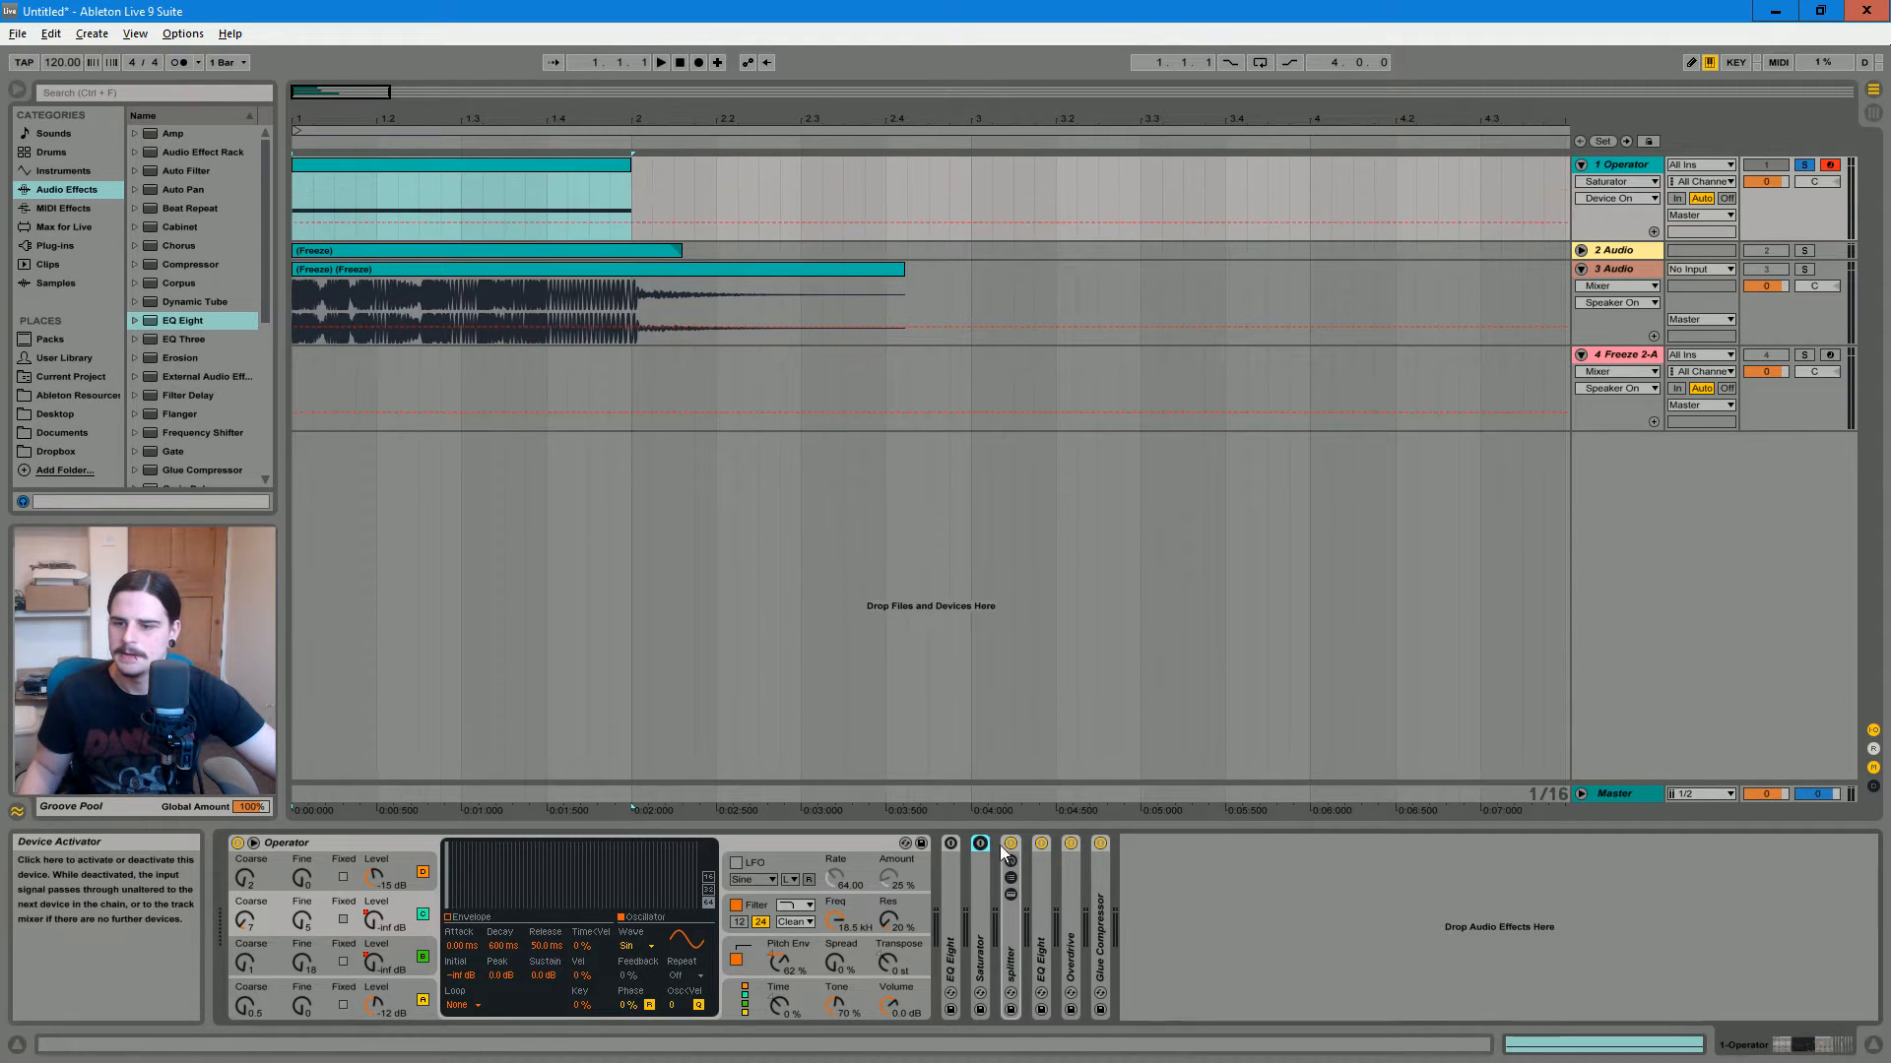
{"action": "left_click", "coordinate": [1010, 843]}
{"action": "left_click", "coordinate": [1041, 844]}
{"action": "left_click", "coordinate": [1071, 844]}
{"action": "left_click", "coordinate": [1101, 844]}
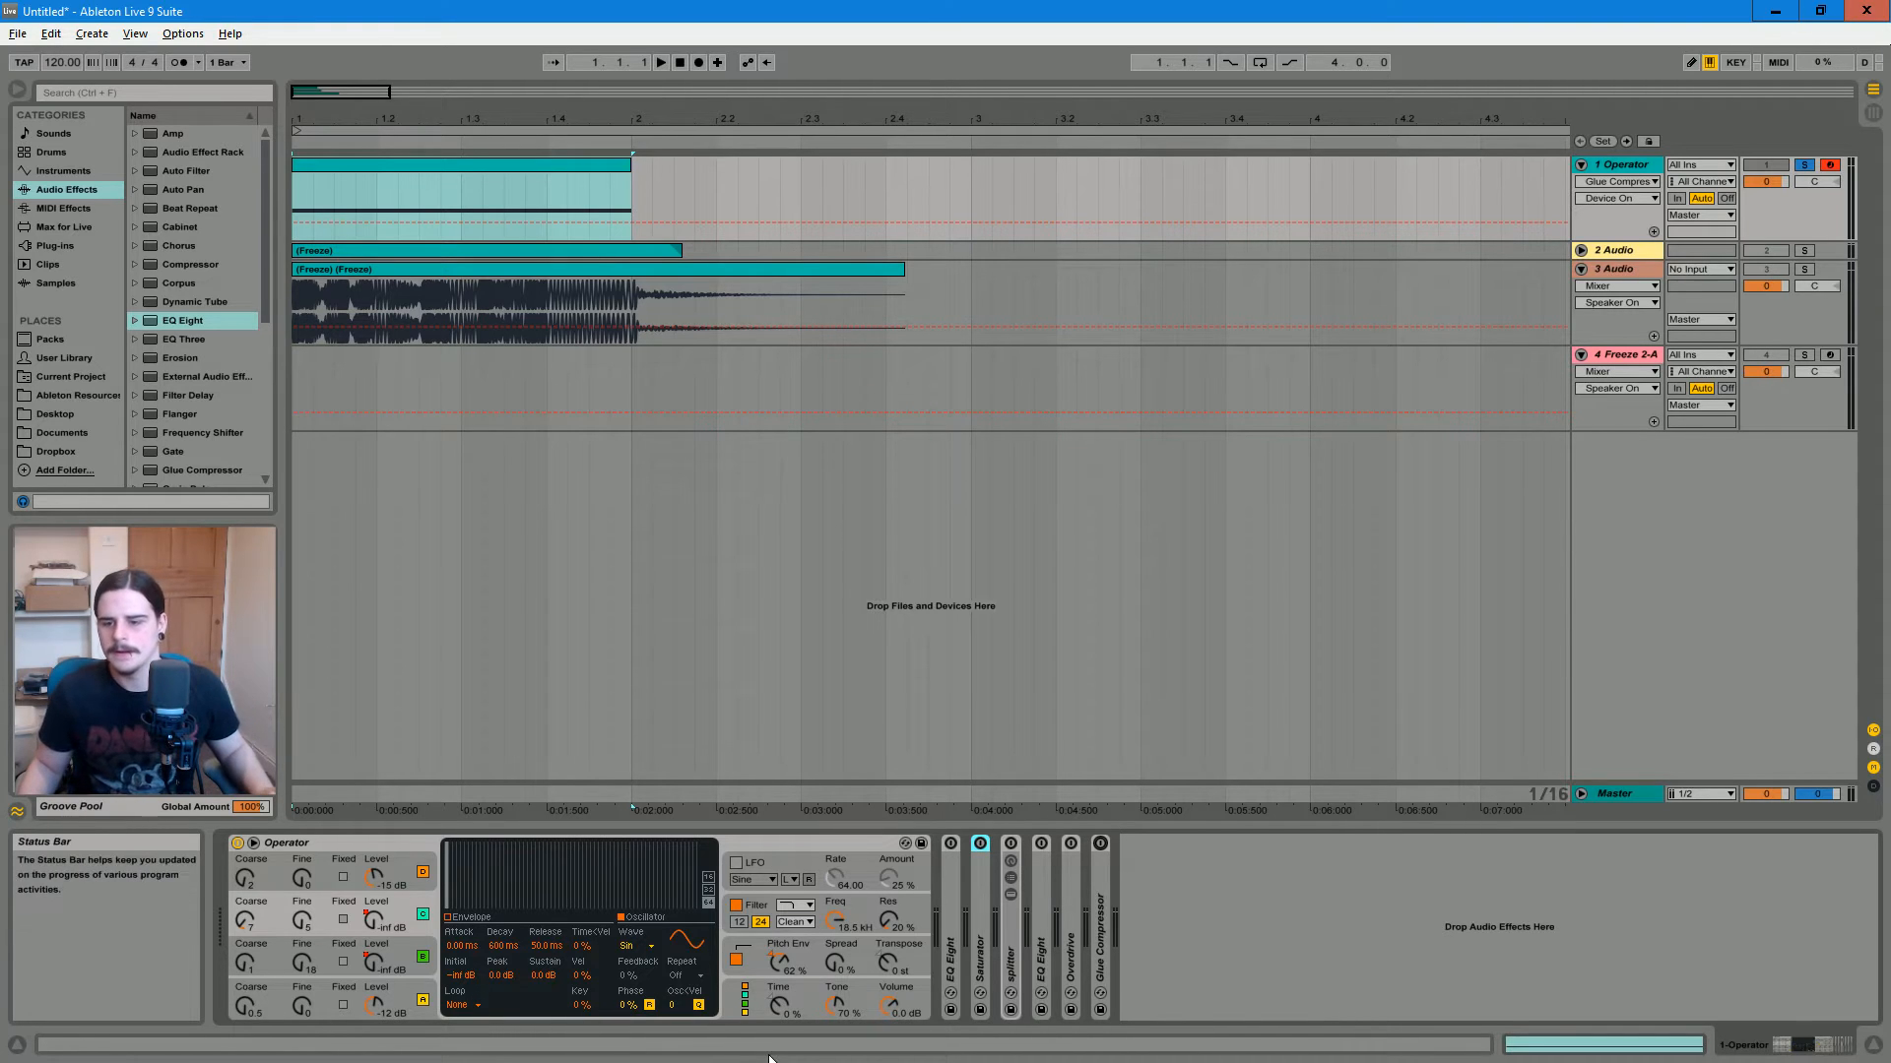
Display Operator's pitch envelope and play the Operator clip without its effects
{"action": "left_click", "coordinate": [753, 965]}
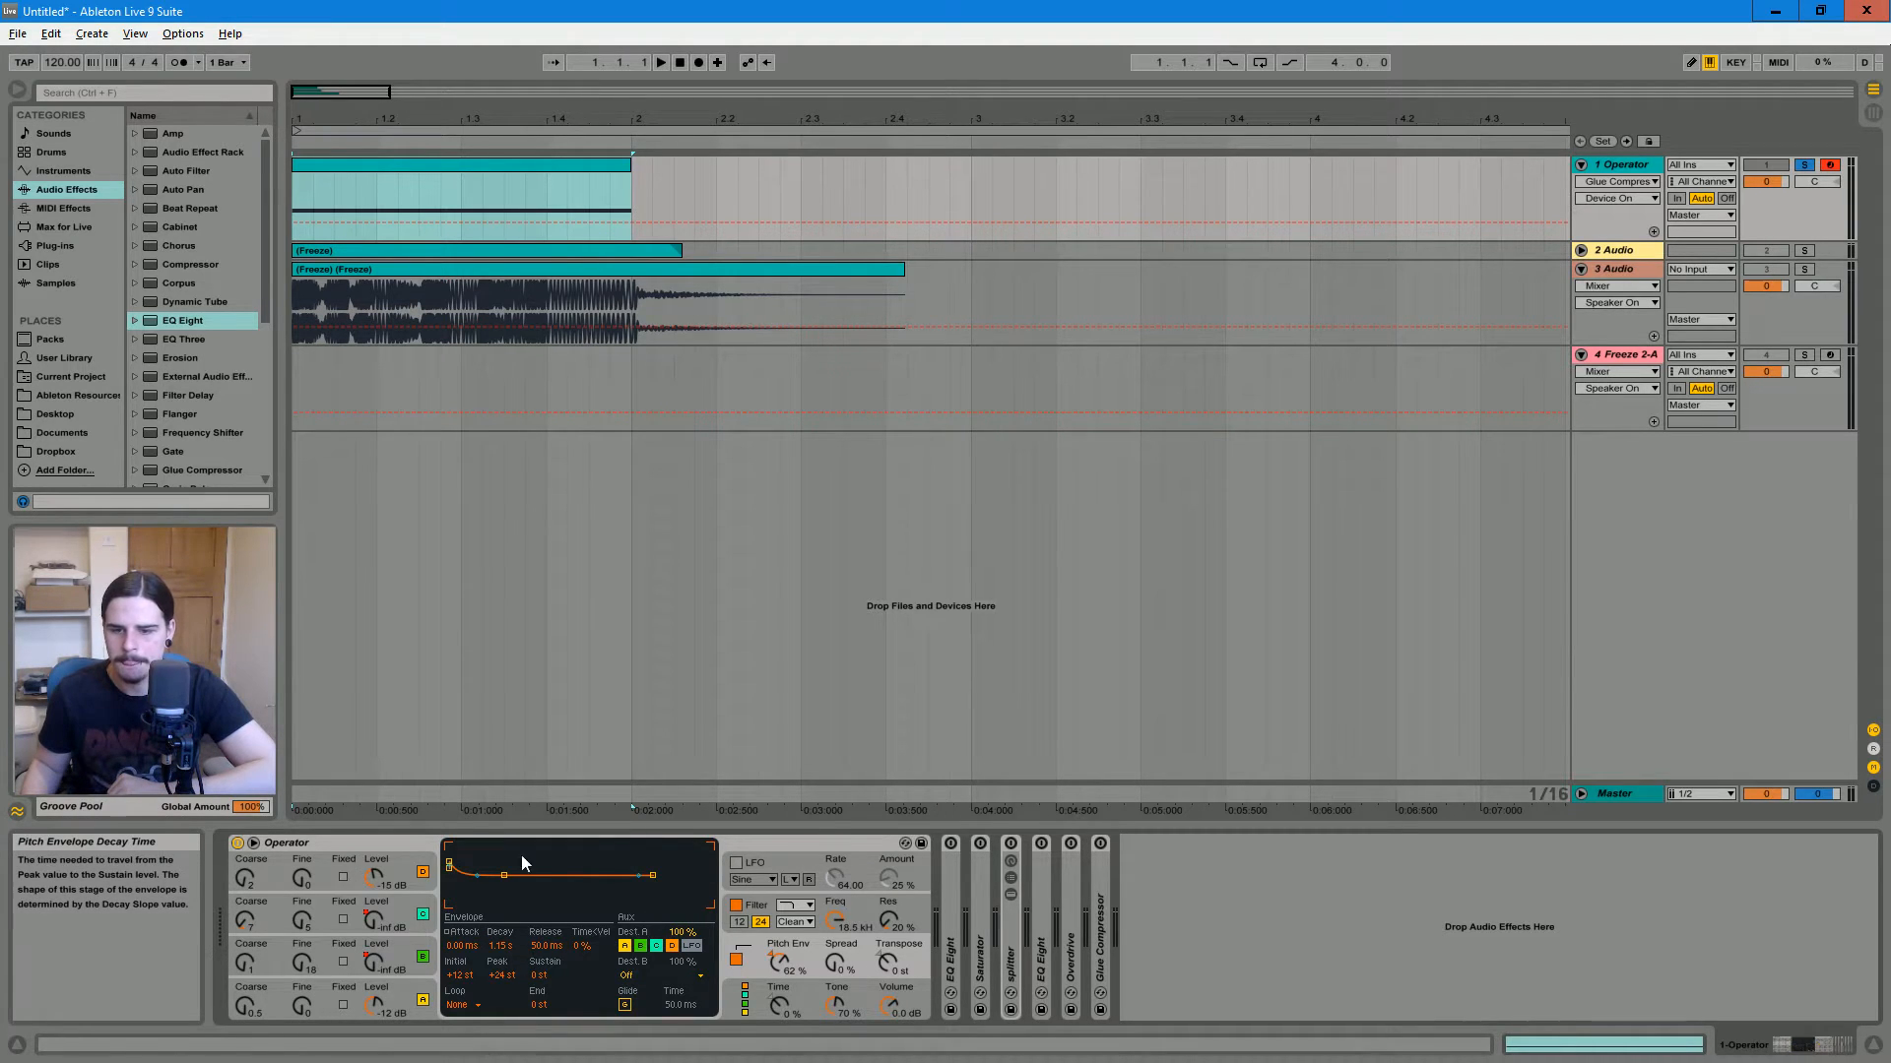
{"action": "left_click", "coordinate": [406, 170]}
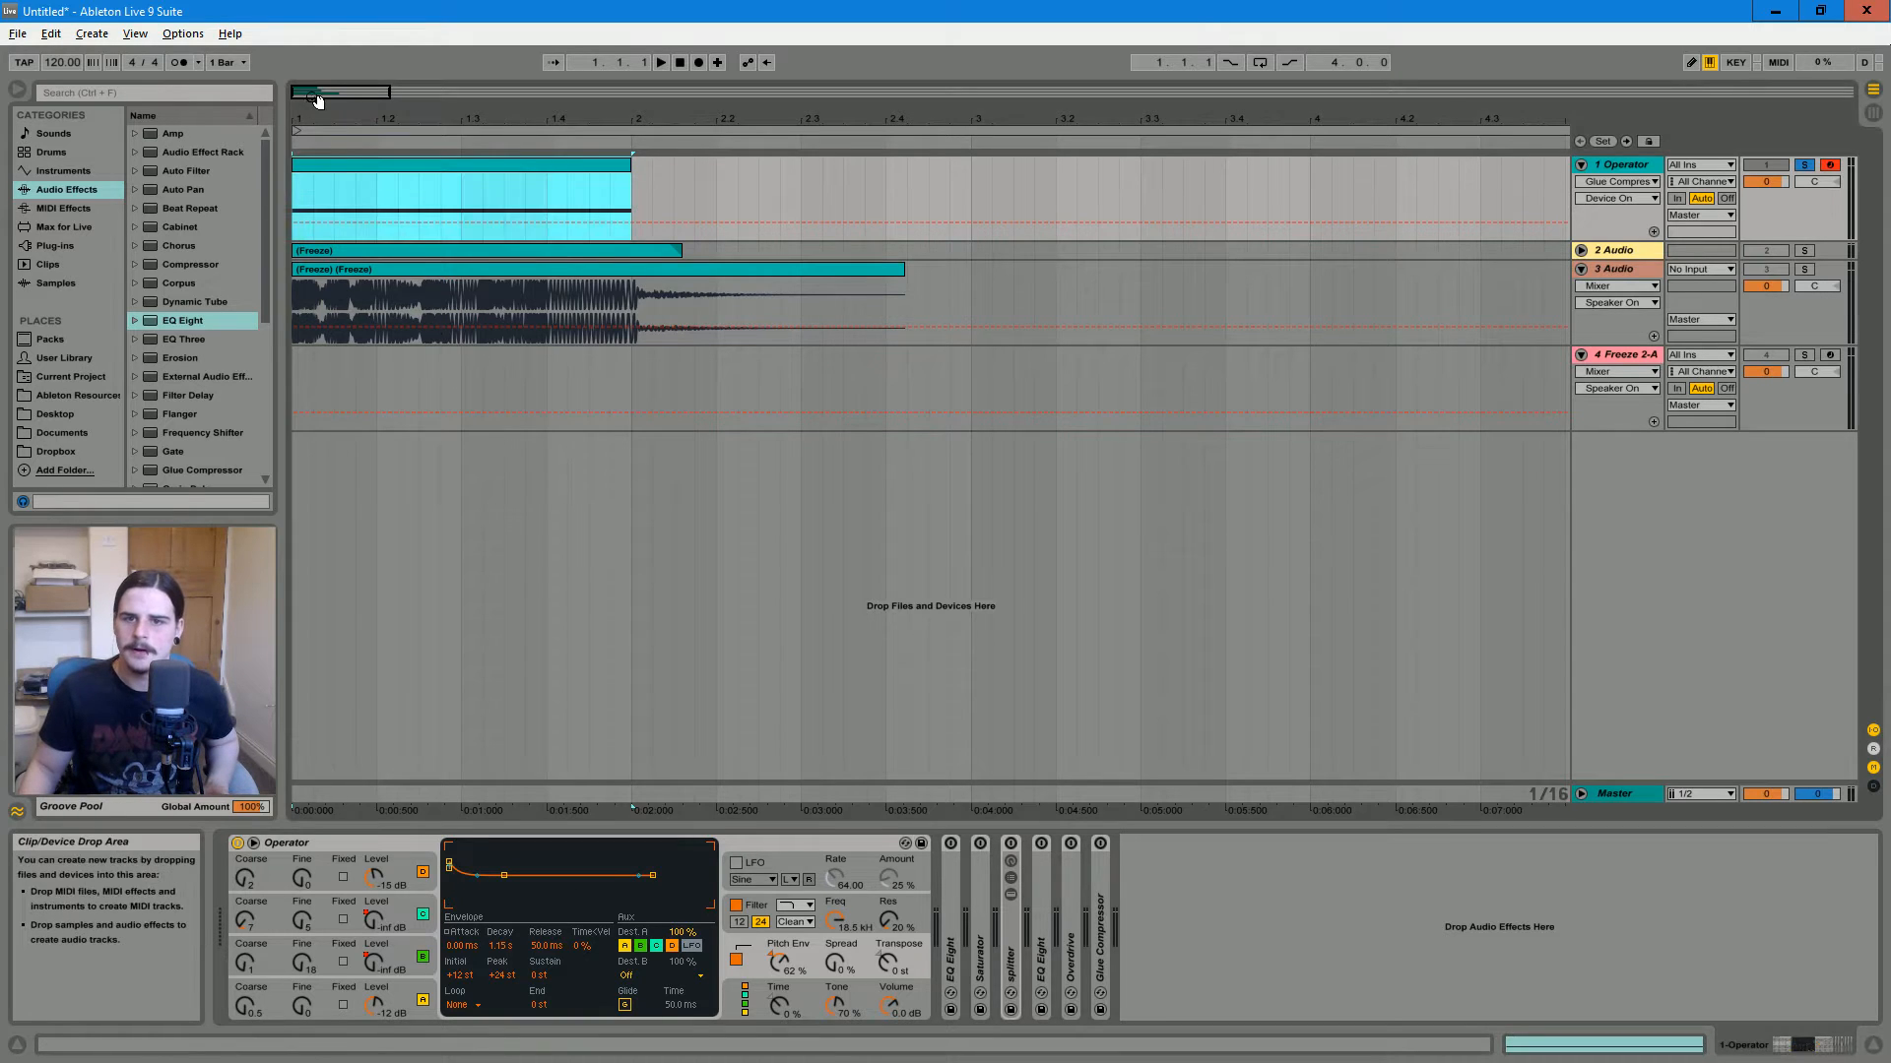
{"action": "left_click_drag", "start_coordinate": [317, 100], "coordinate": [366, 177]}
{"action": "key", "text": "space"}
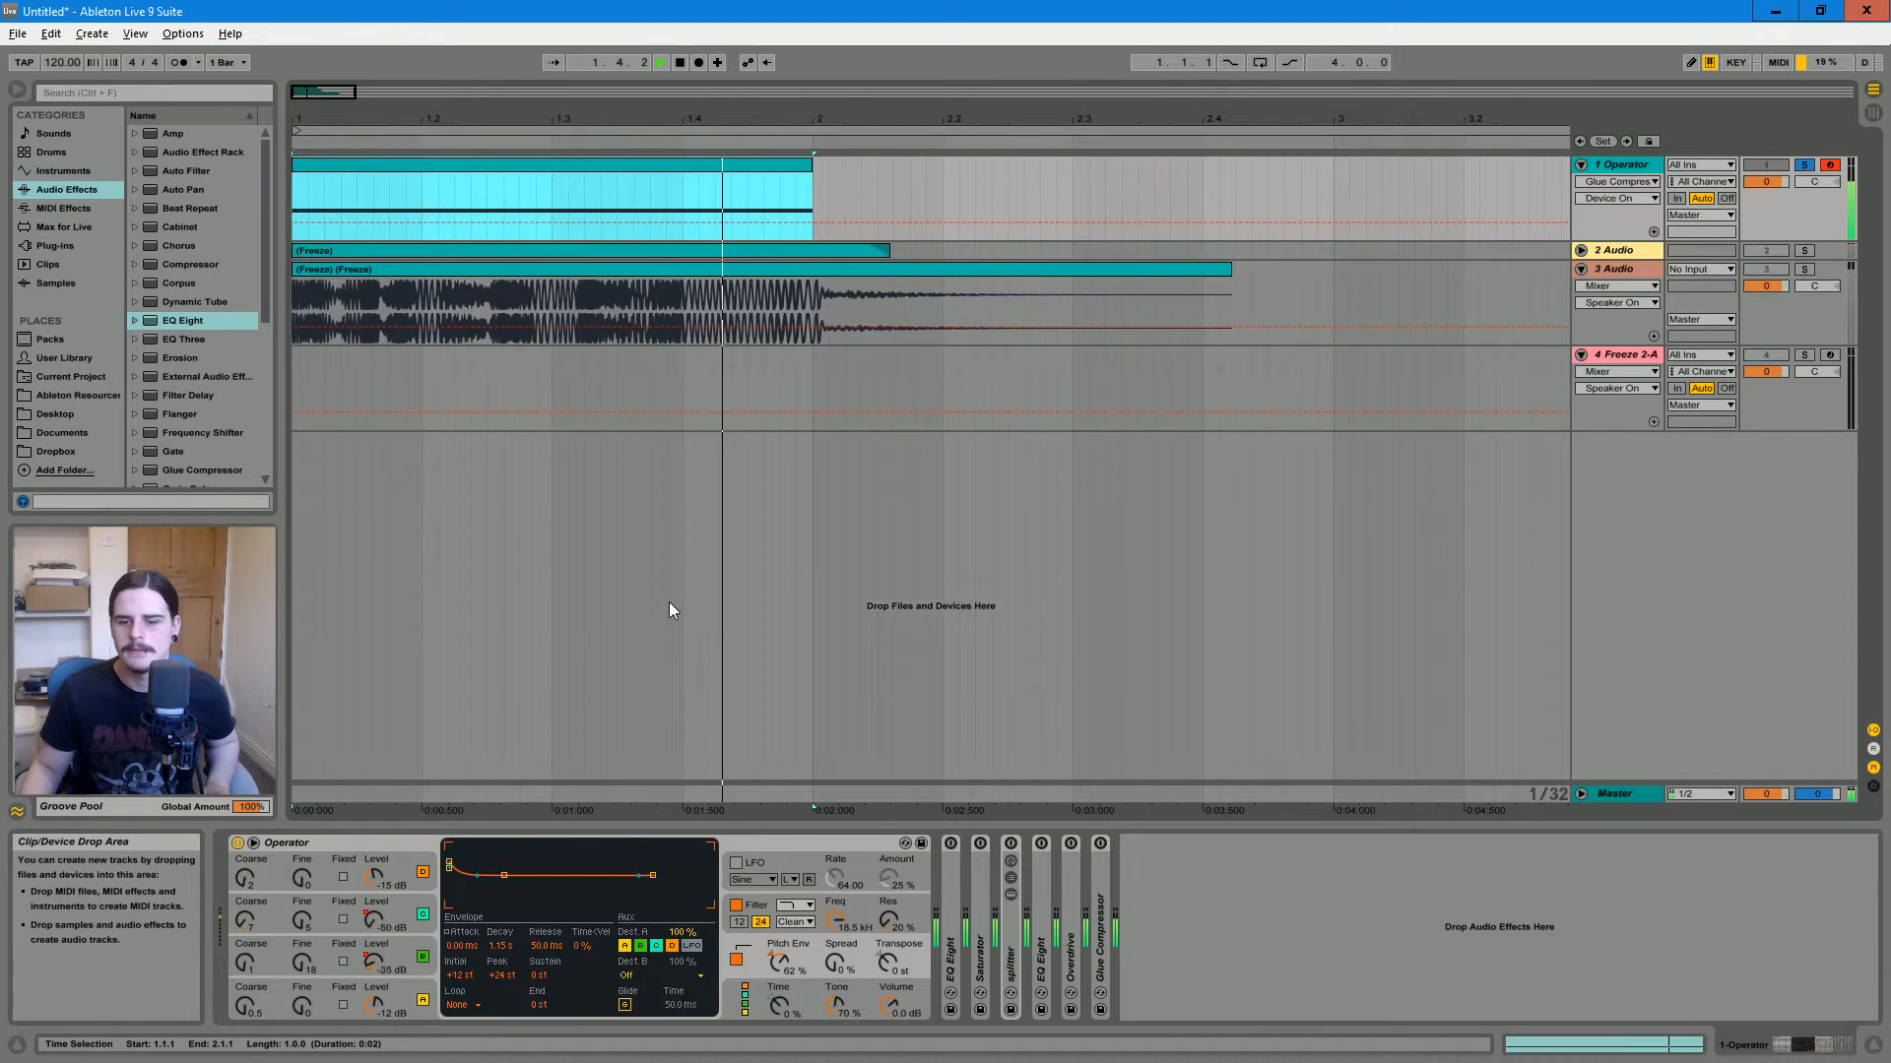
{"action": "key", "text": "space"}
Expand the first EQ Eight after Operator to show its equaliser curve
{"action": "double_click", "coordinate": [951, 903]}
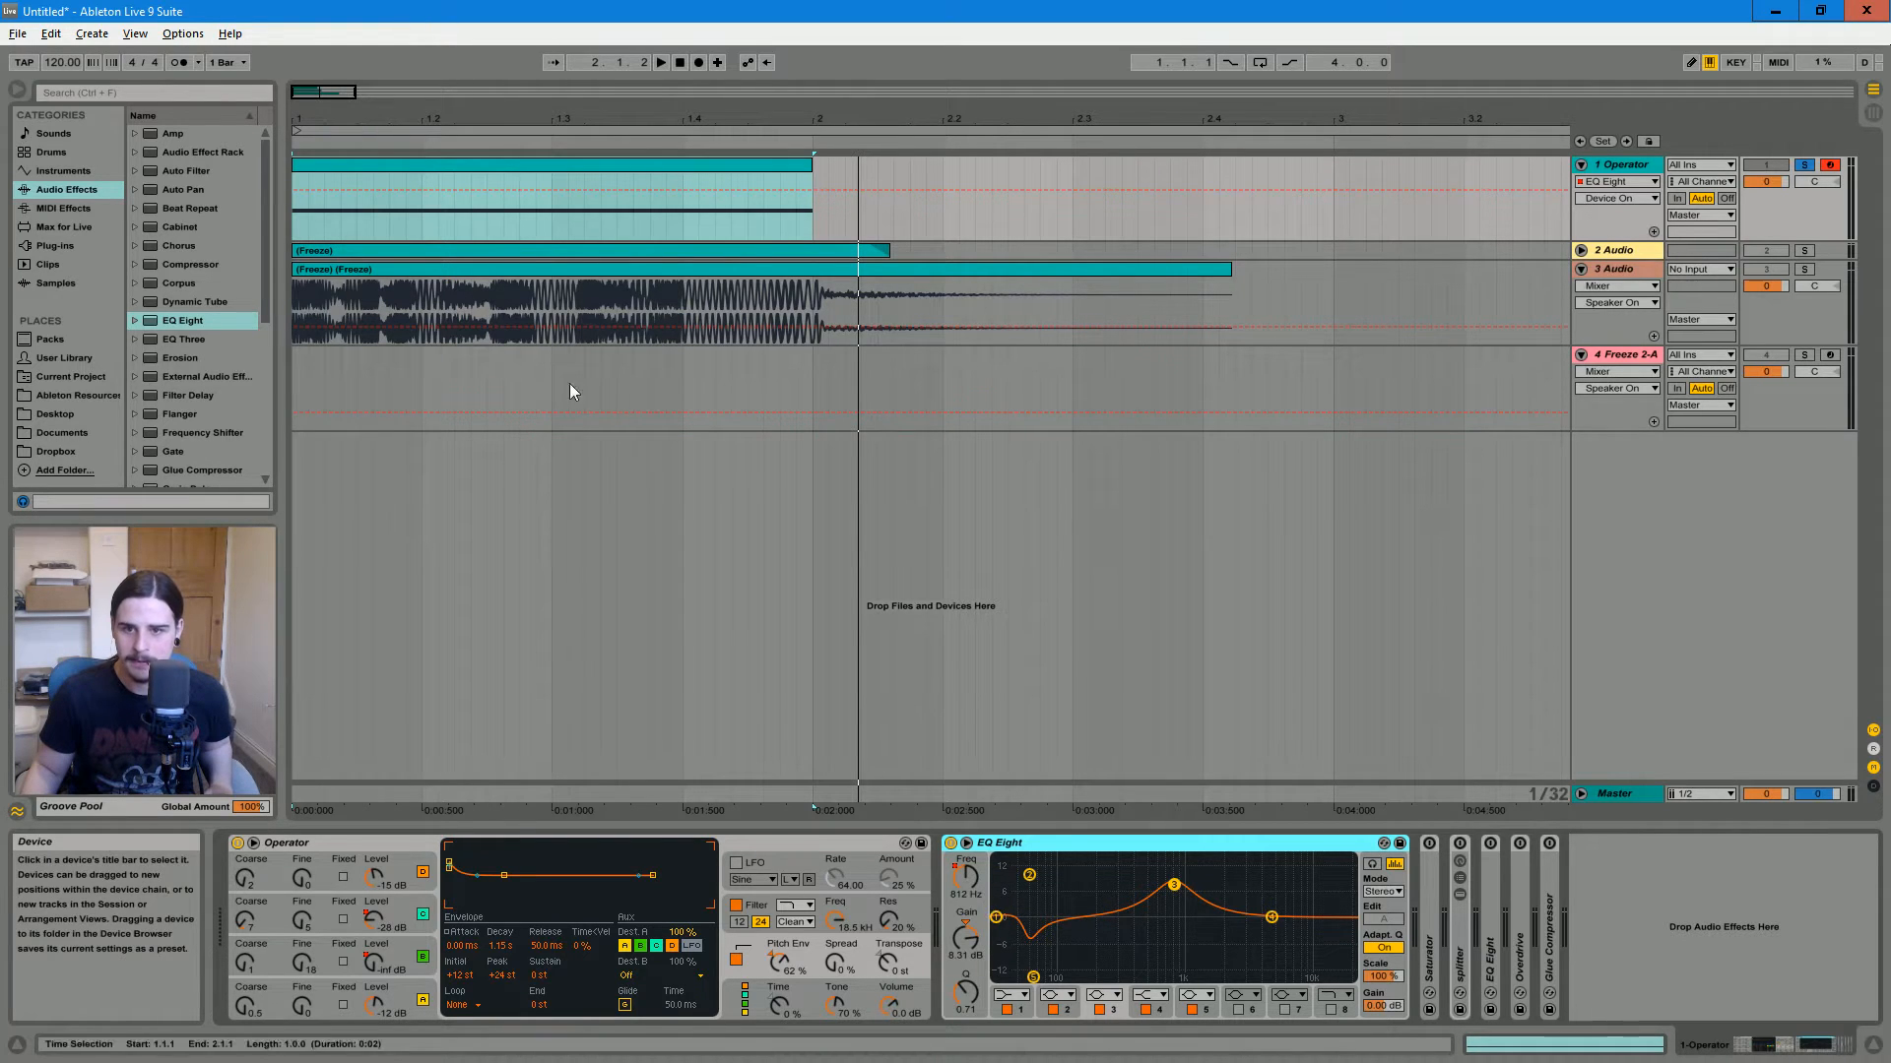
Play the Operator clip several times through the first EQ Eight and follow its automated curve
{"action": "left_click", "coordinate": [340, 197]}
{"action": "key", "text": "space"}
{"action": "key", "text": "space"}
{"action": "key", "text": "space"}
{"action": "key", "text": "space"}
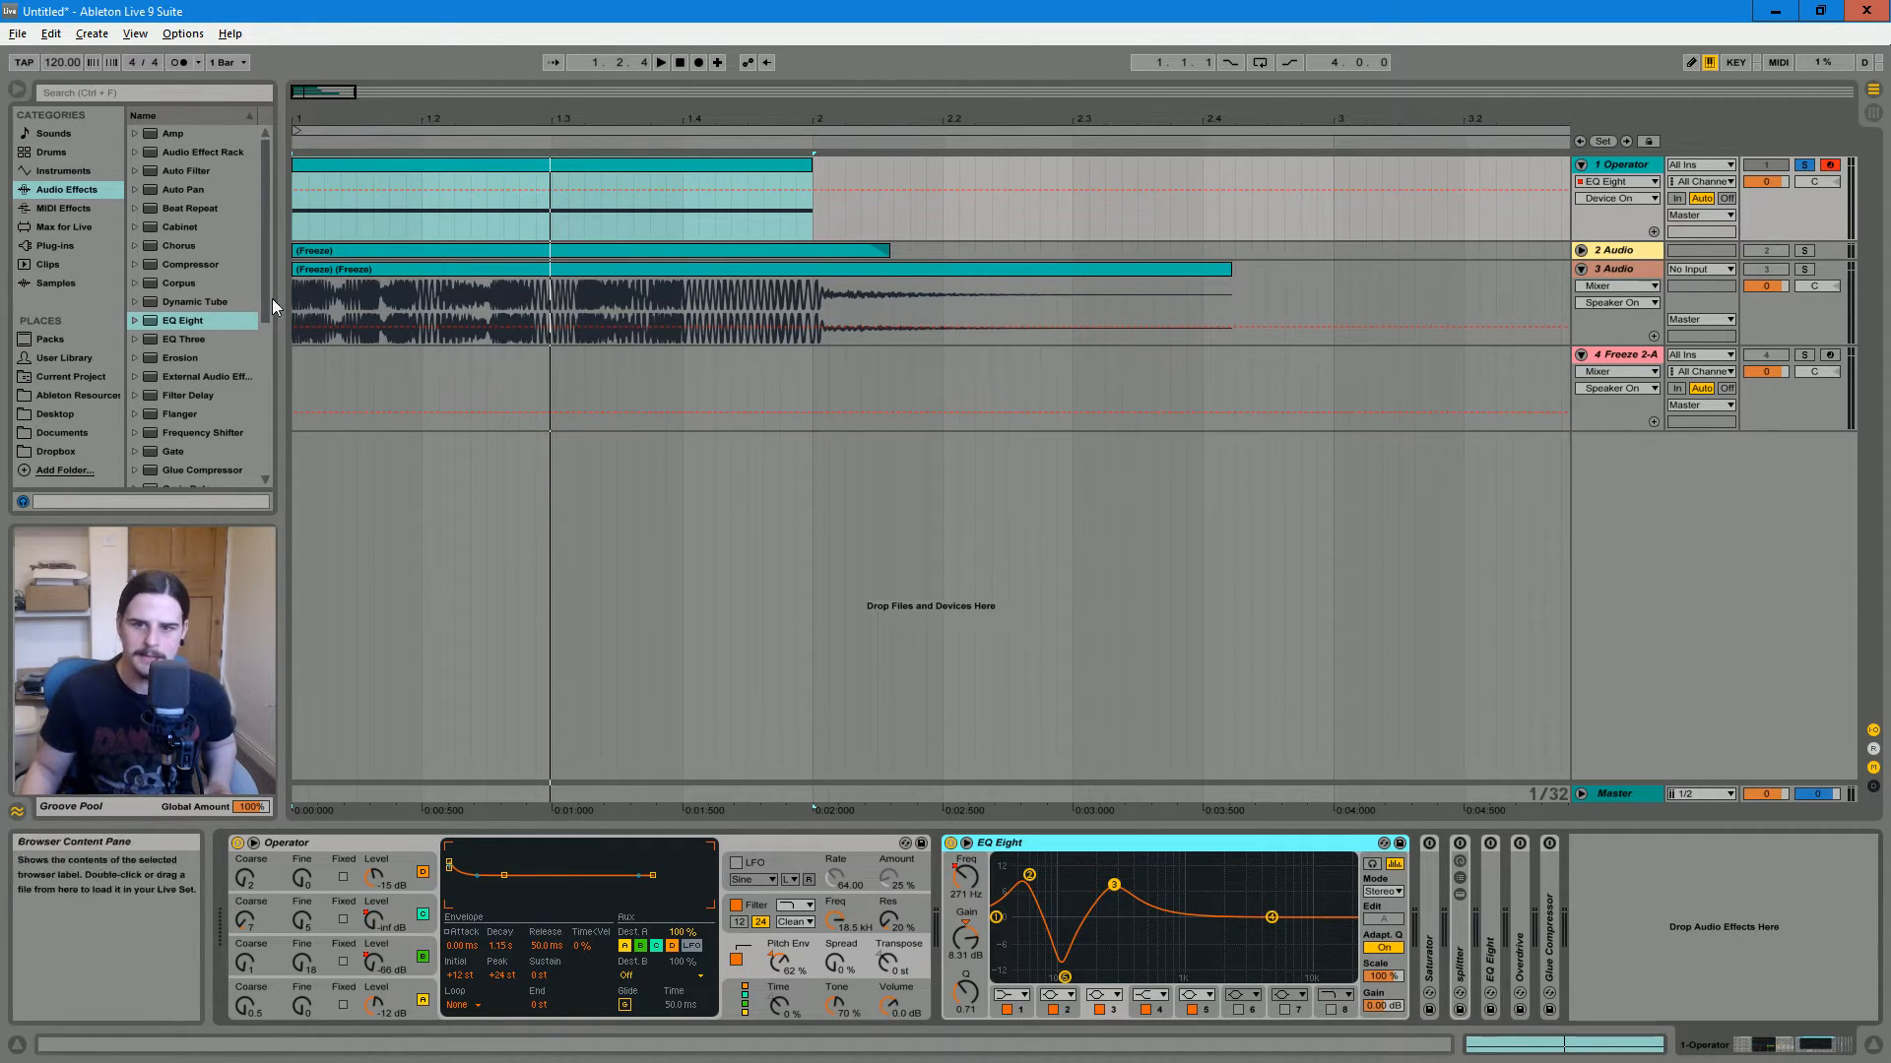
{"action": "left_click", "coordinate": [328, 173]}
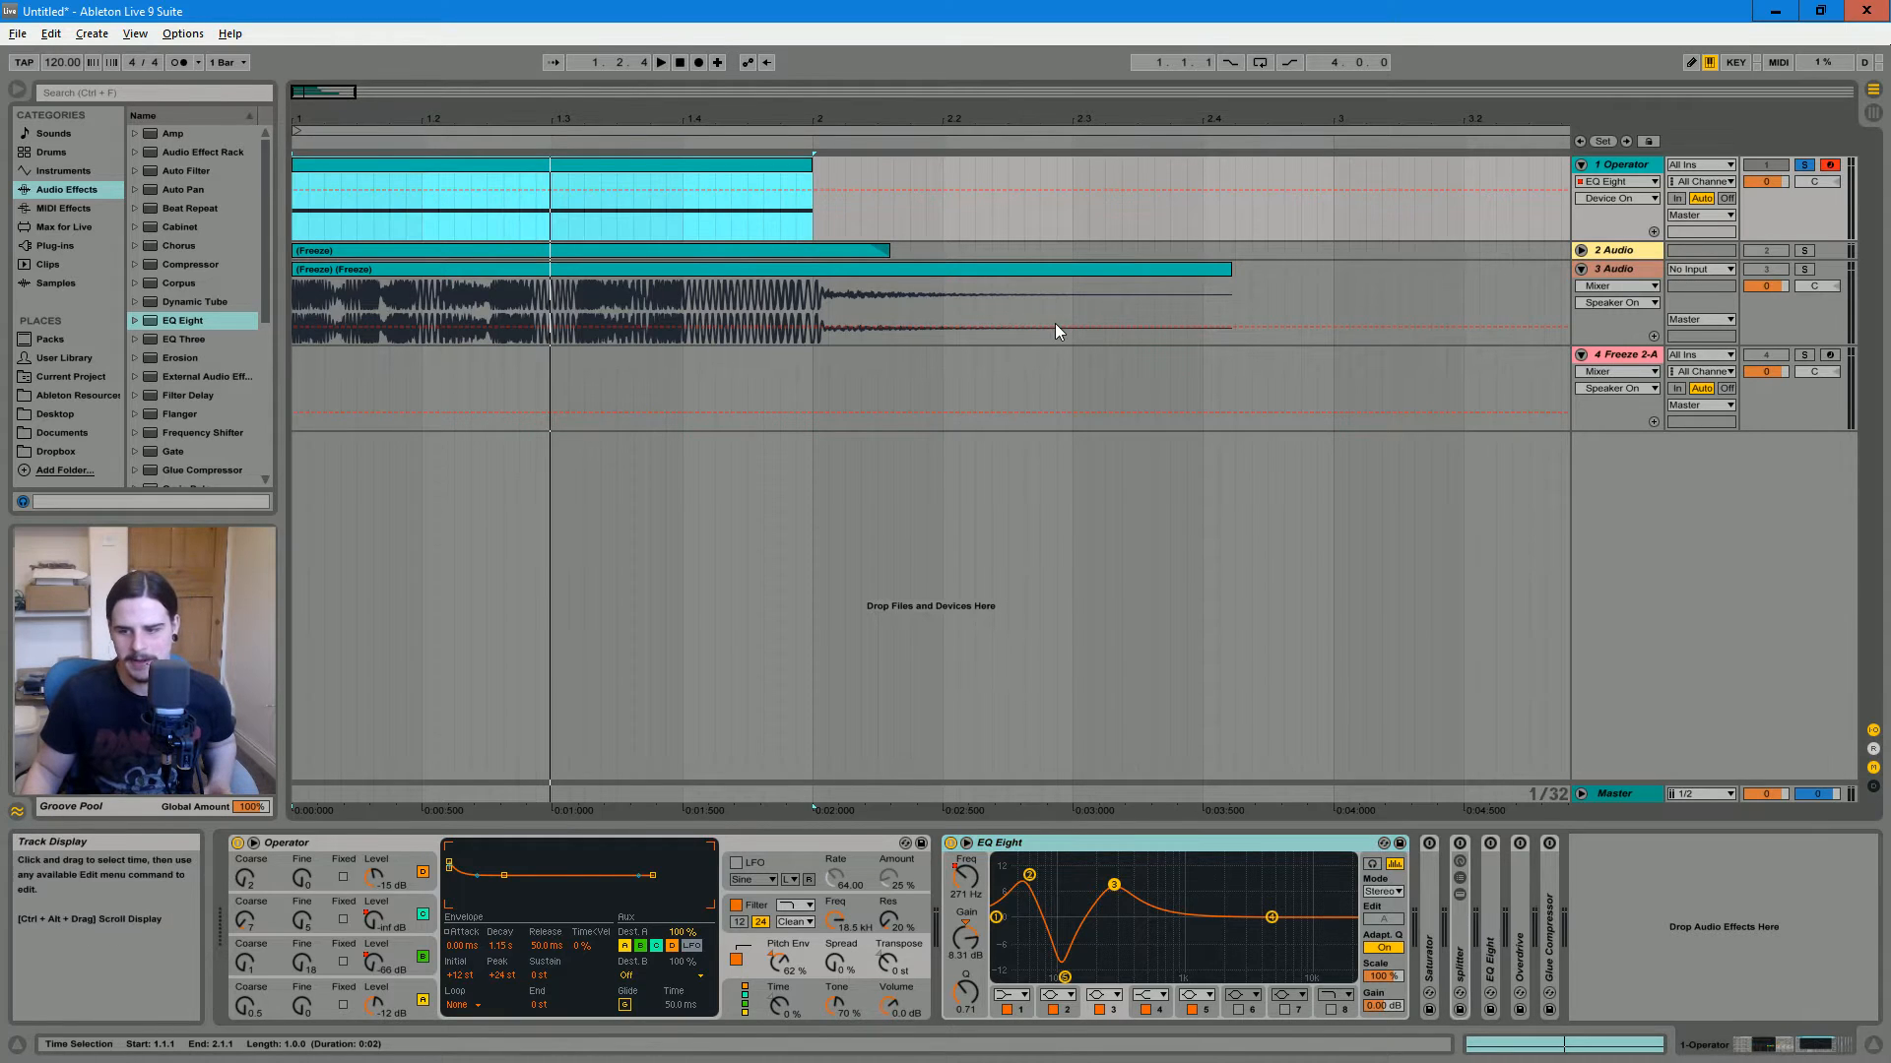
{"action": "key", "text": "space"}
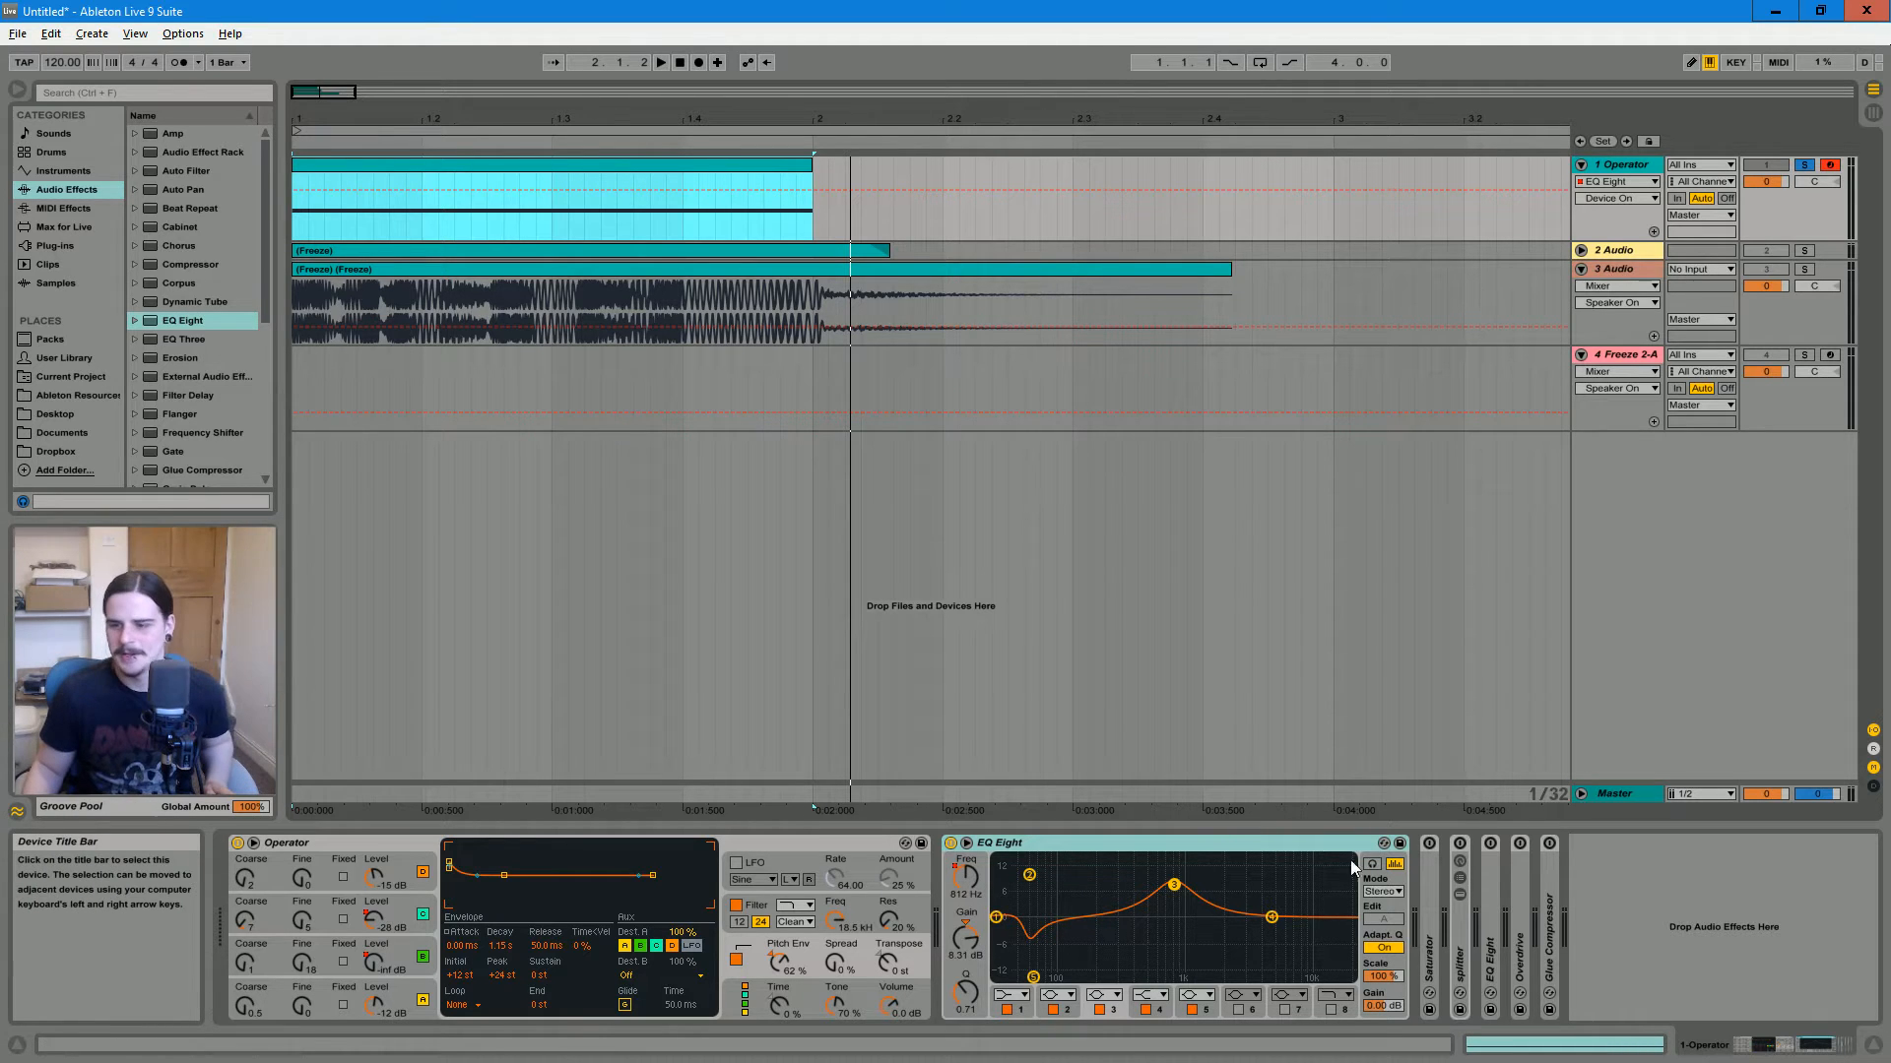
Expand and switch on the Saturator after the first EQ Eight, and review its available curve types
{"action": "double_click", "coordinate": [1431, 883]}
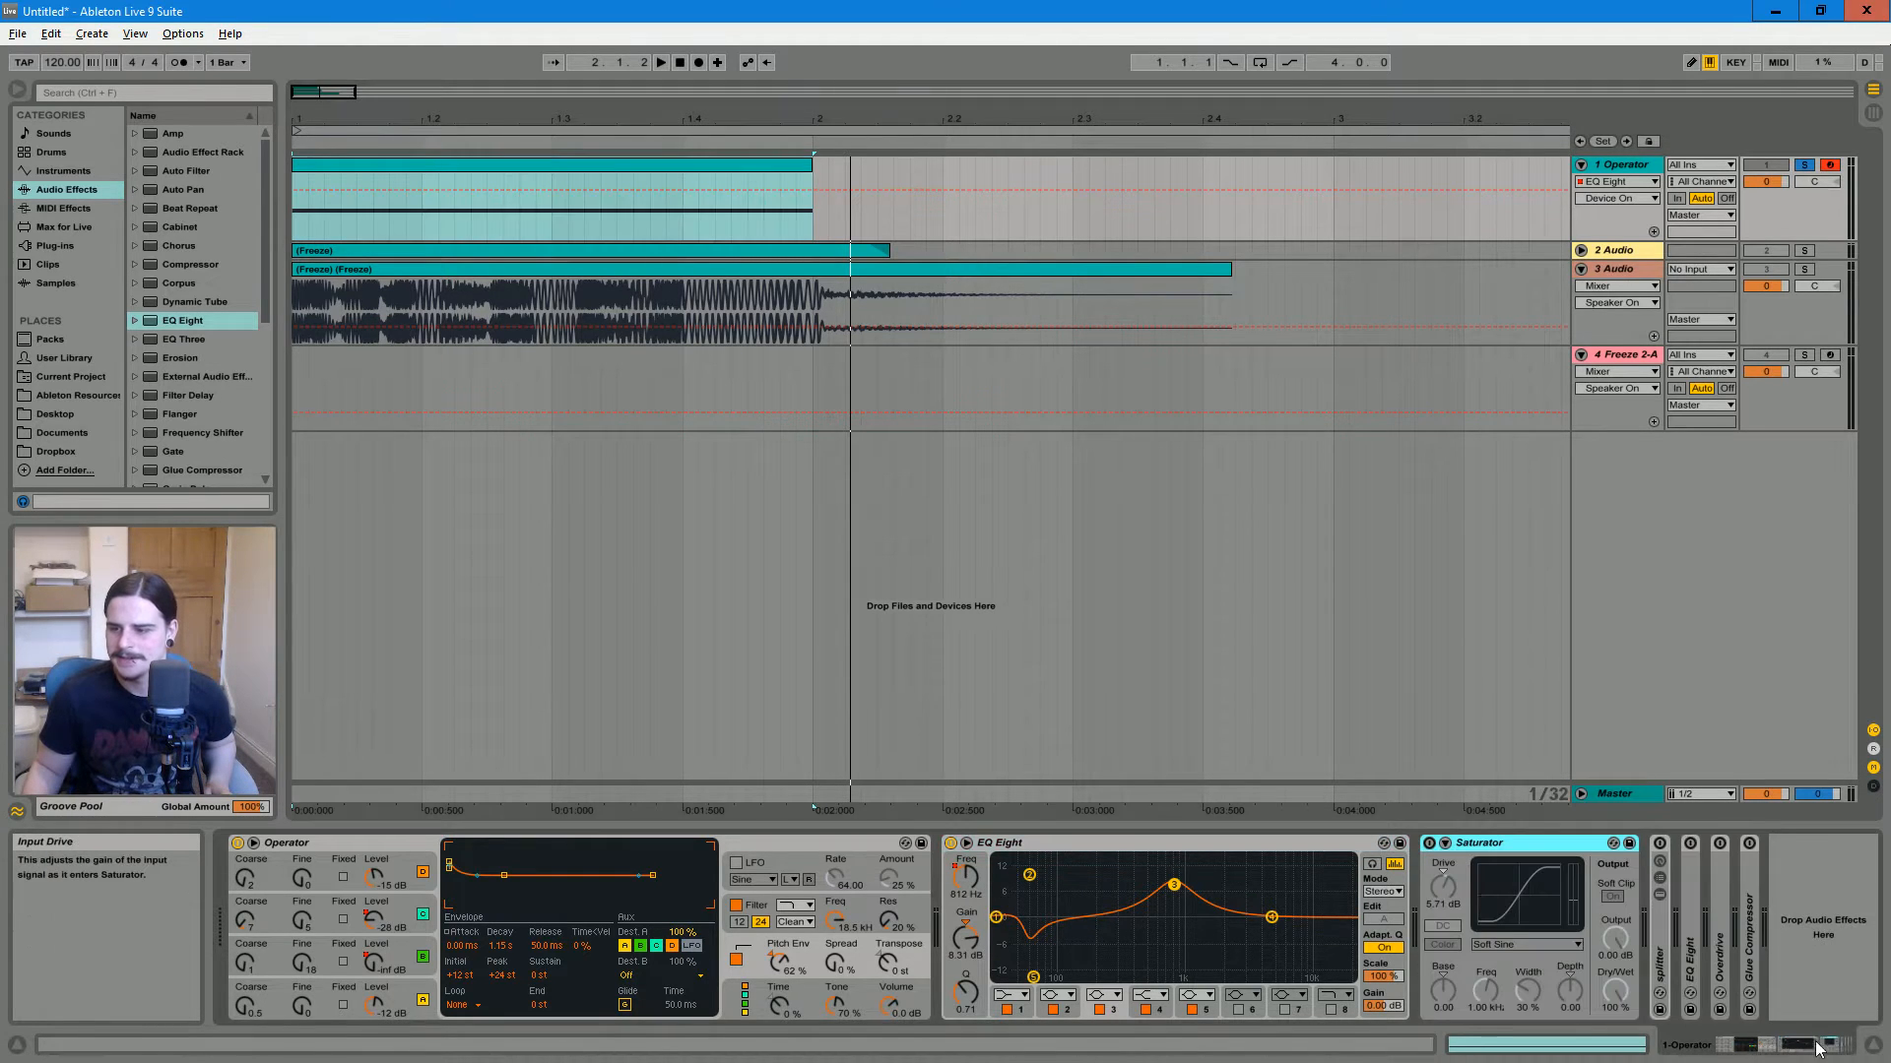
{"action": "left_click", "coordinate": [1429, 844]}
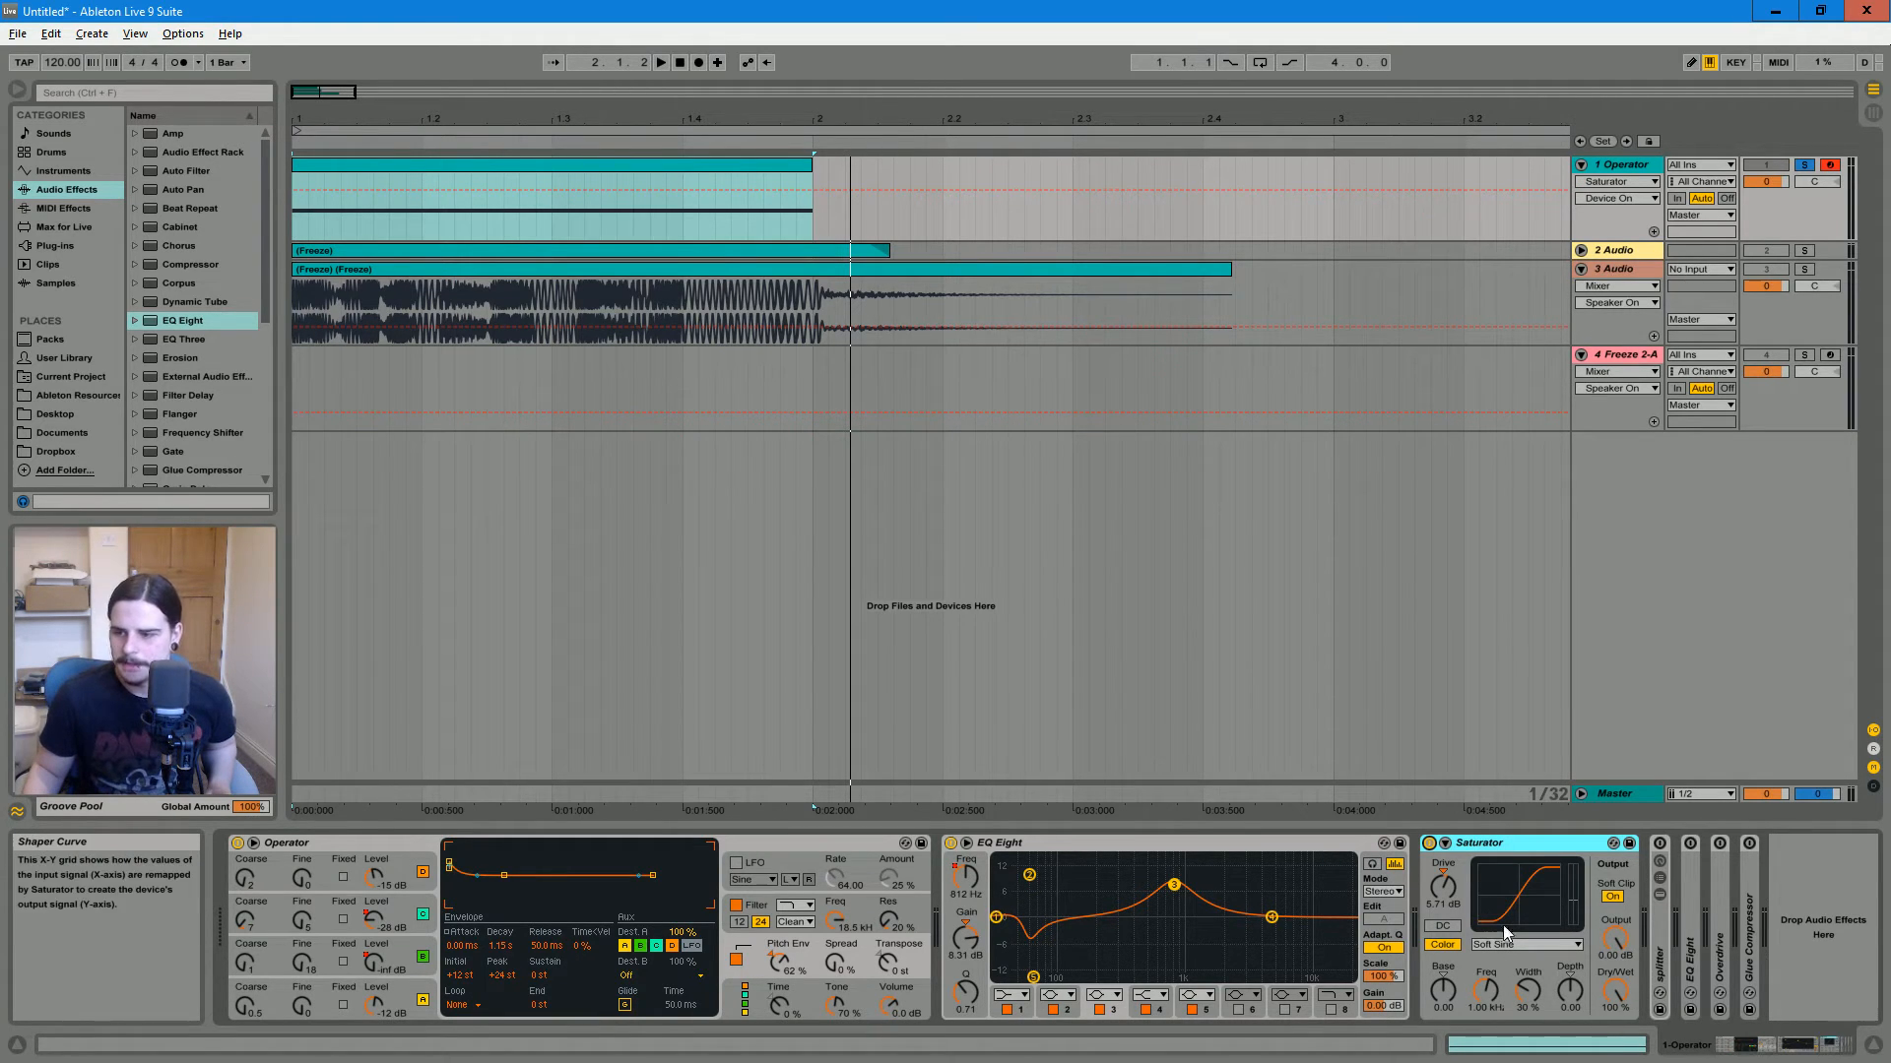
{"action": "left_click", "coordinate": [1526, 944]}
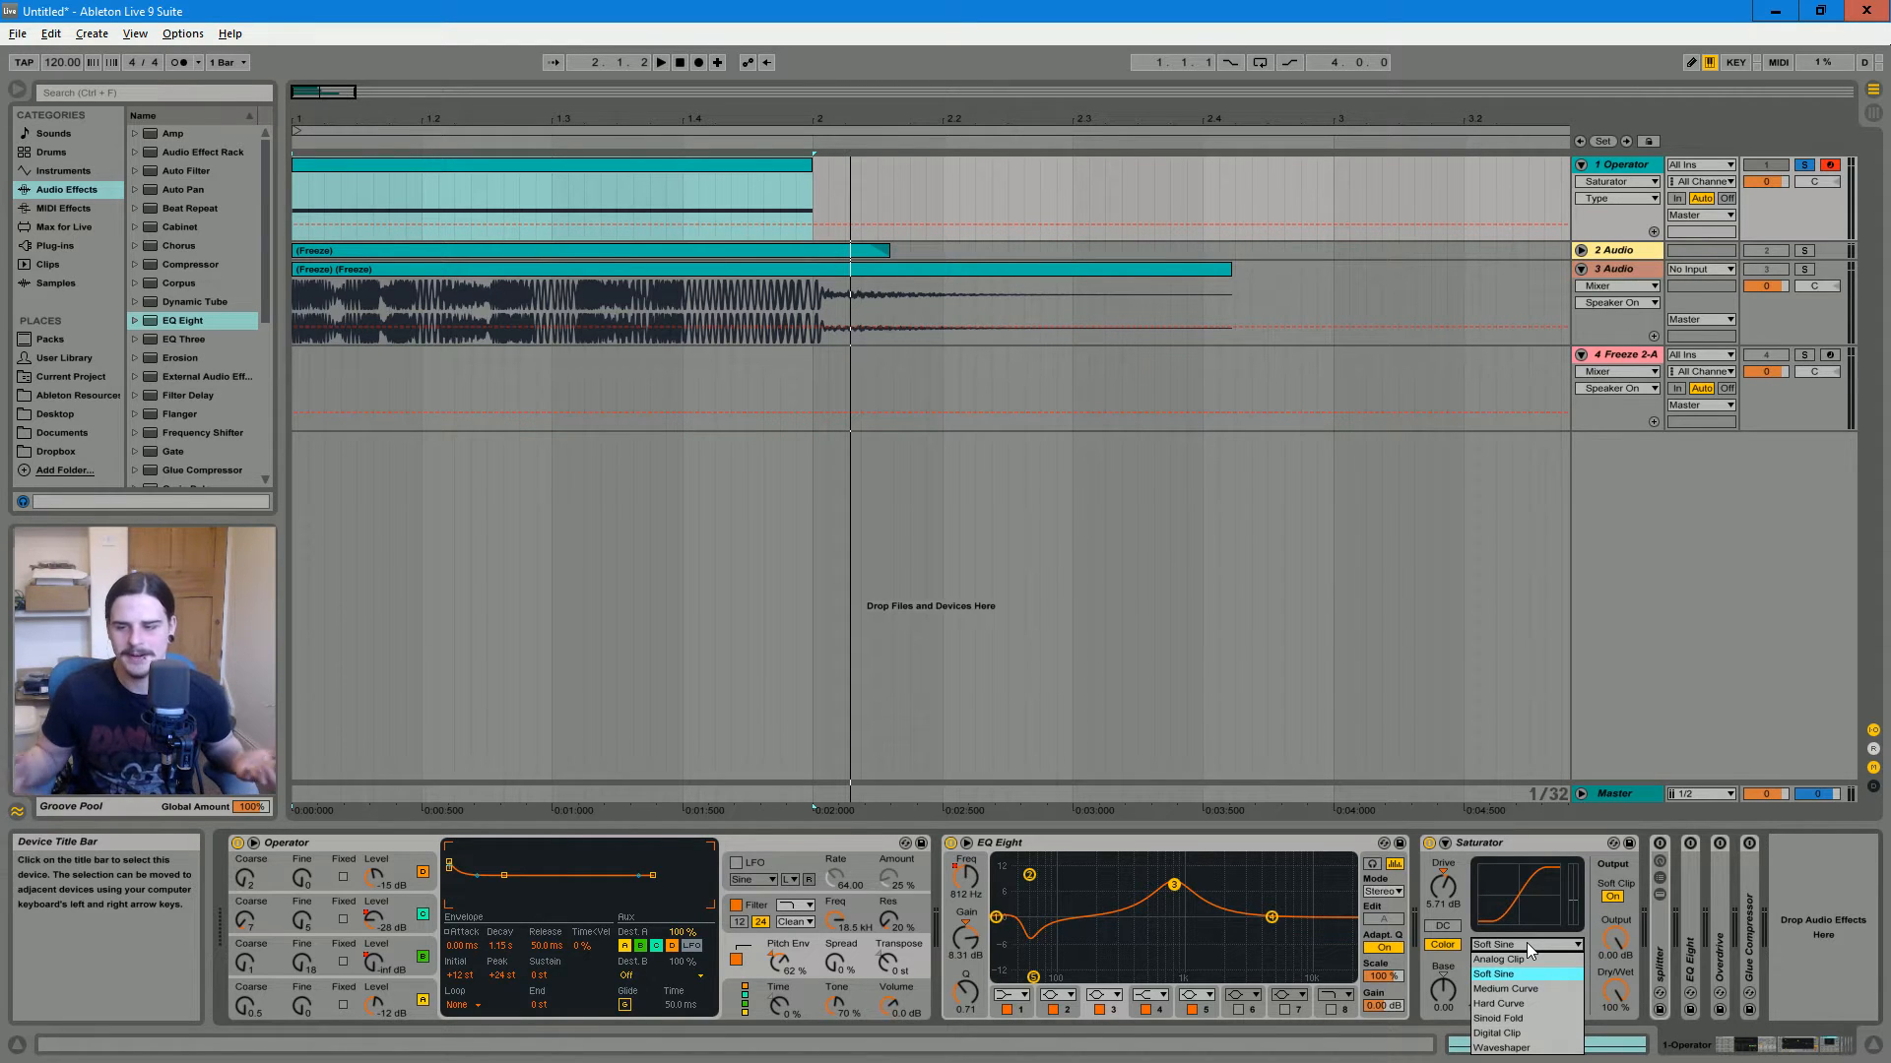
{"action": "left_click", "coordinate": [1529, 948]}
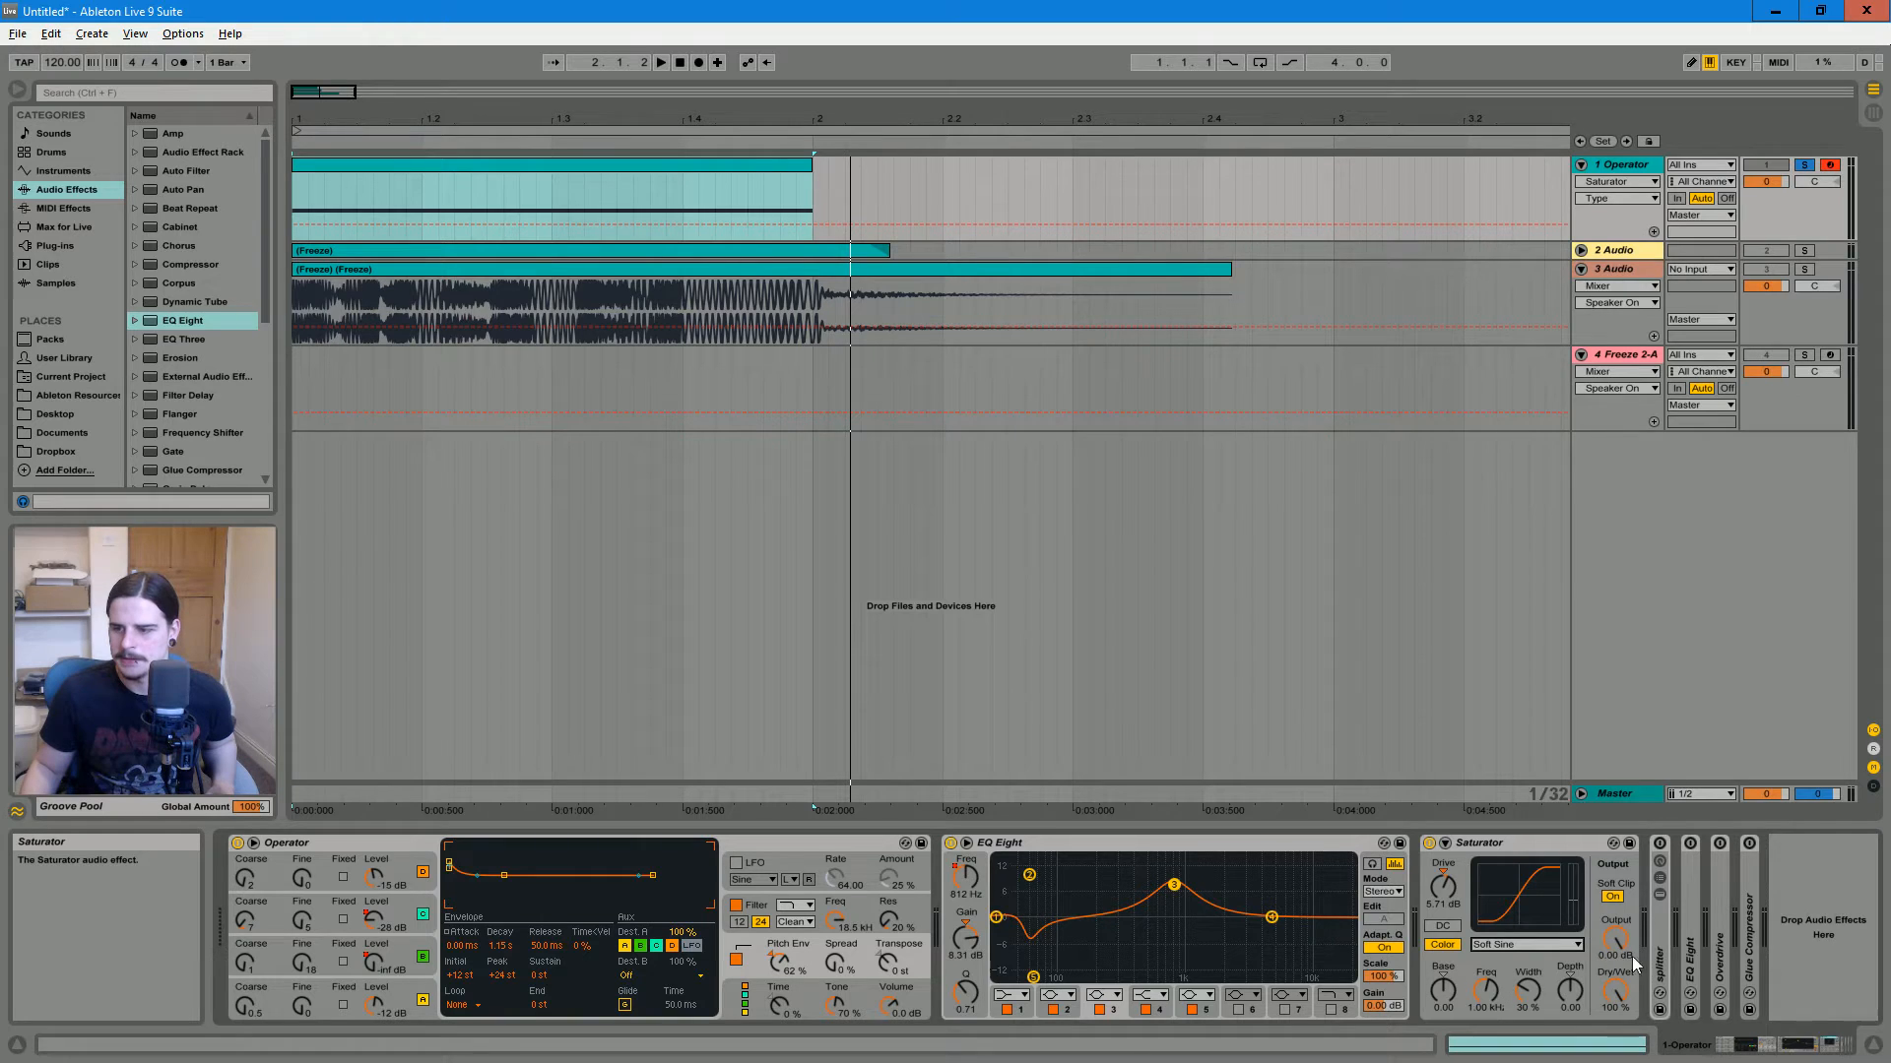
Expand and switch on the splitter rack, and compare the devices in its two chains
{"action": "double_click", "coordinate": [1658, 936]}
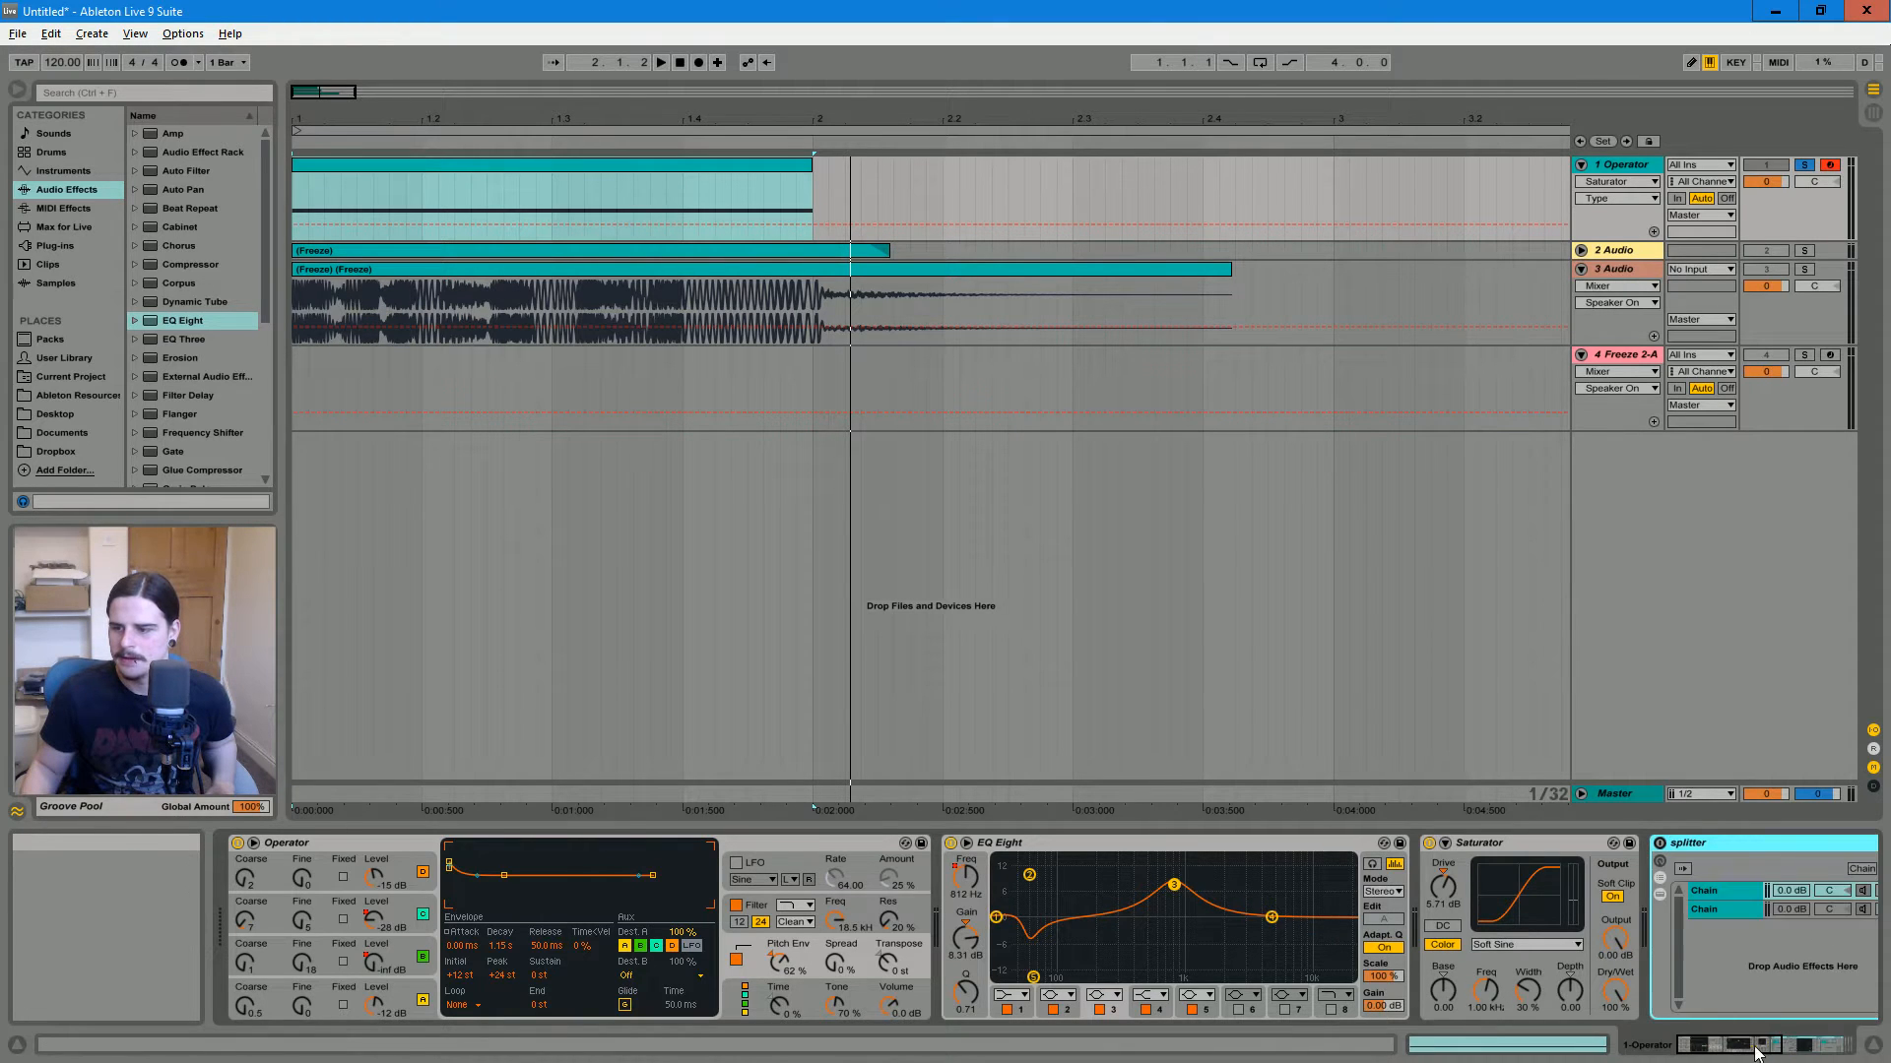
{"action": "left_click", "coordinate": [577, 838]}
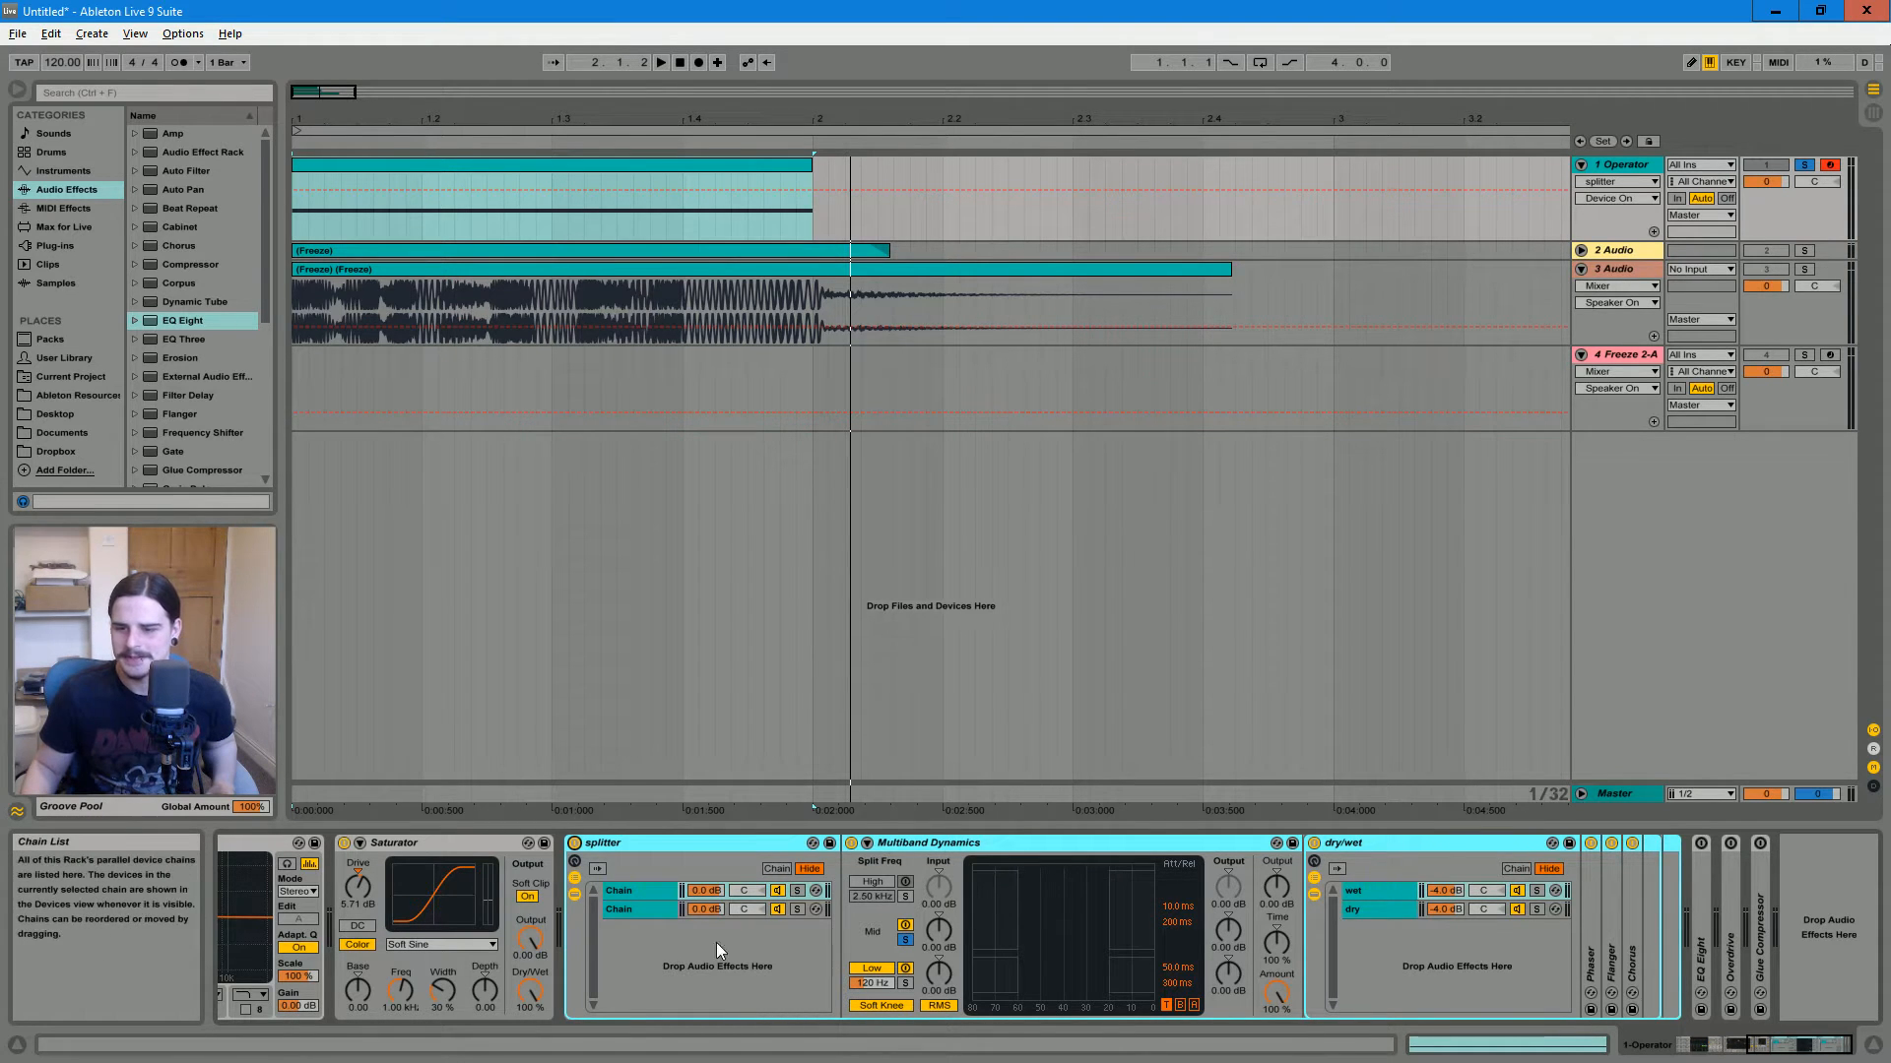
{"action": "left_click", "coordinate": [626, 908]}
{"action": "left_click", "coordinate": [640, 890]}
{"action": "left_click", "coordinate": [631, 908]}
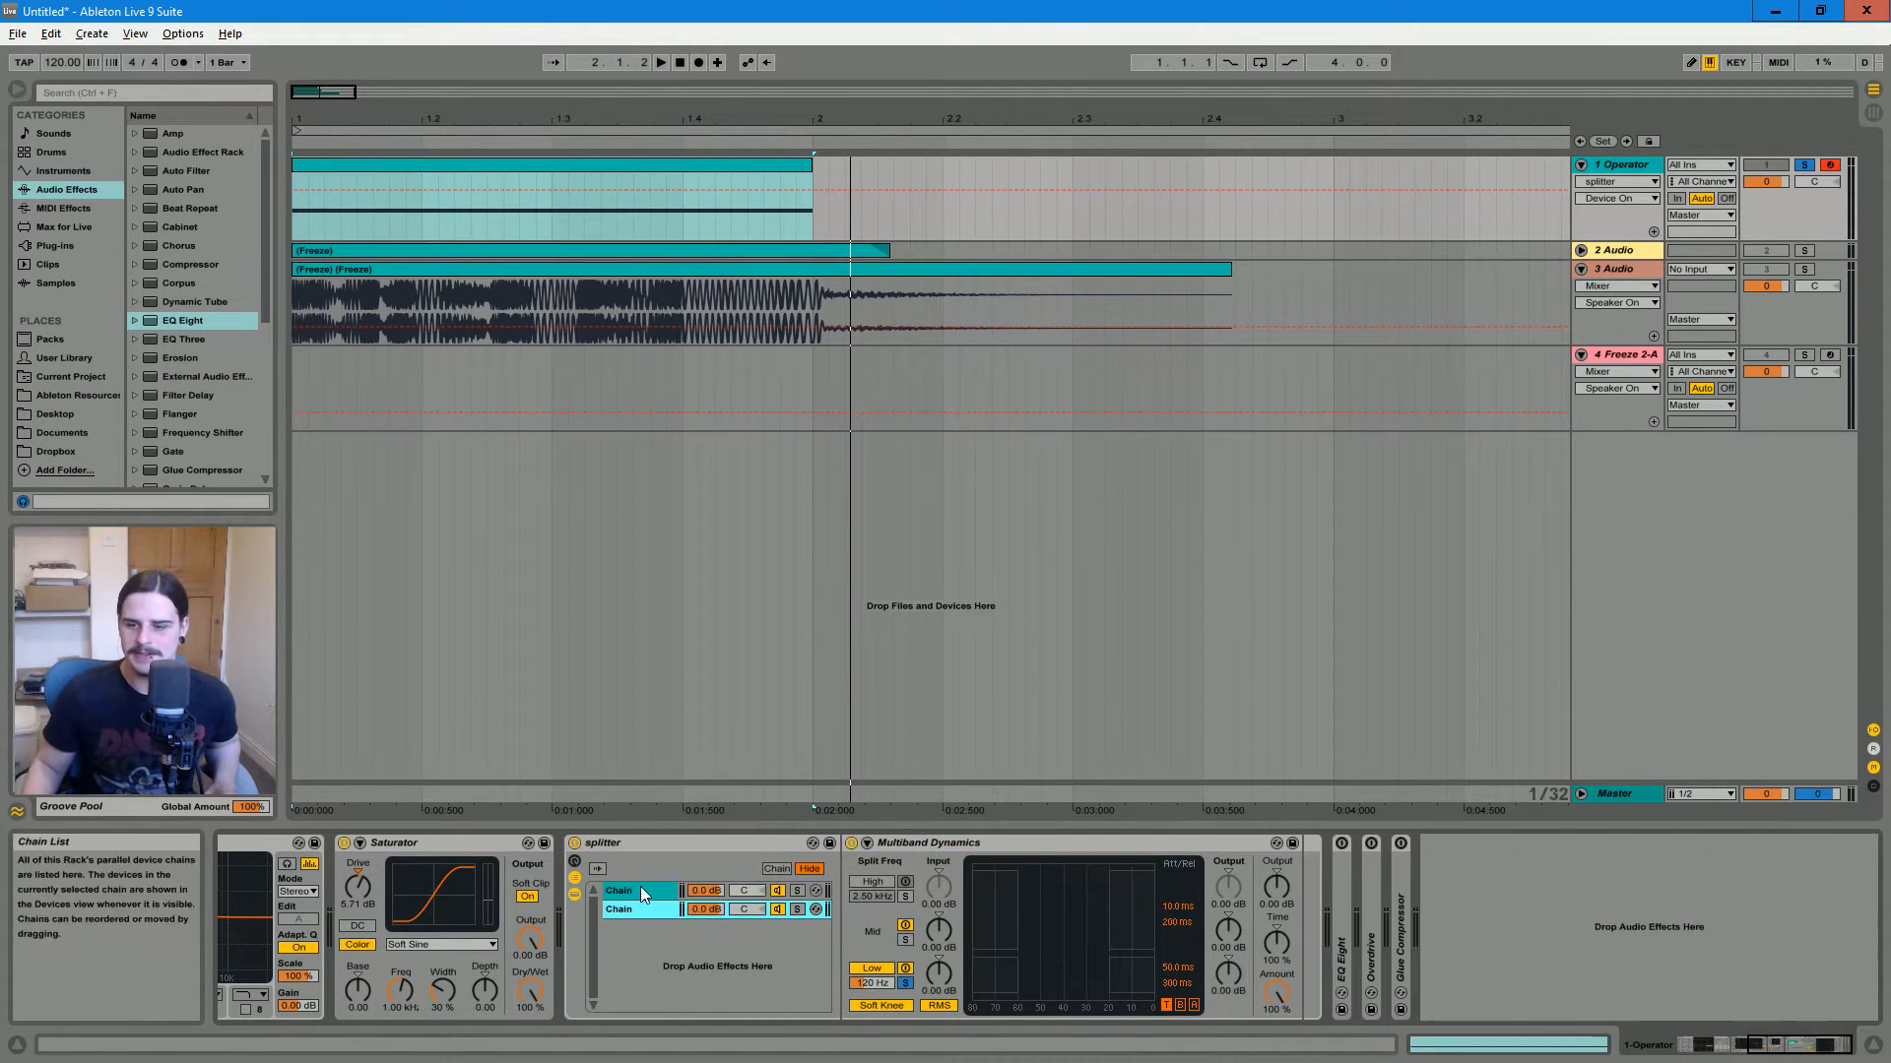
{"action": "left_click", "coordinate": [640, 890]}
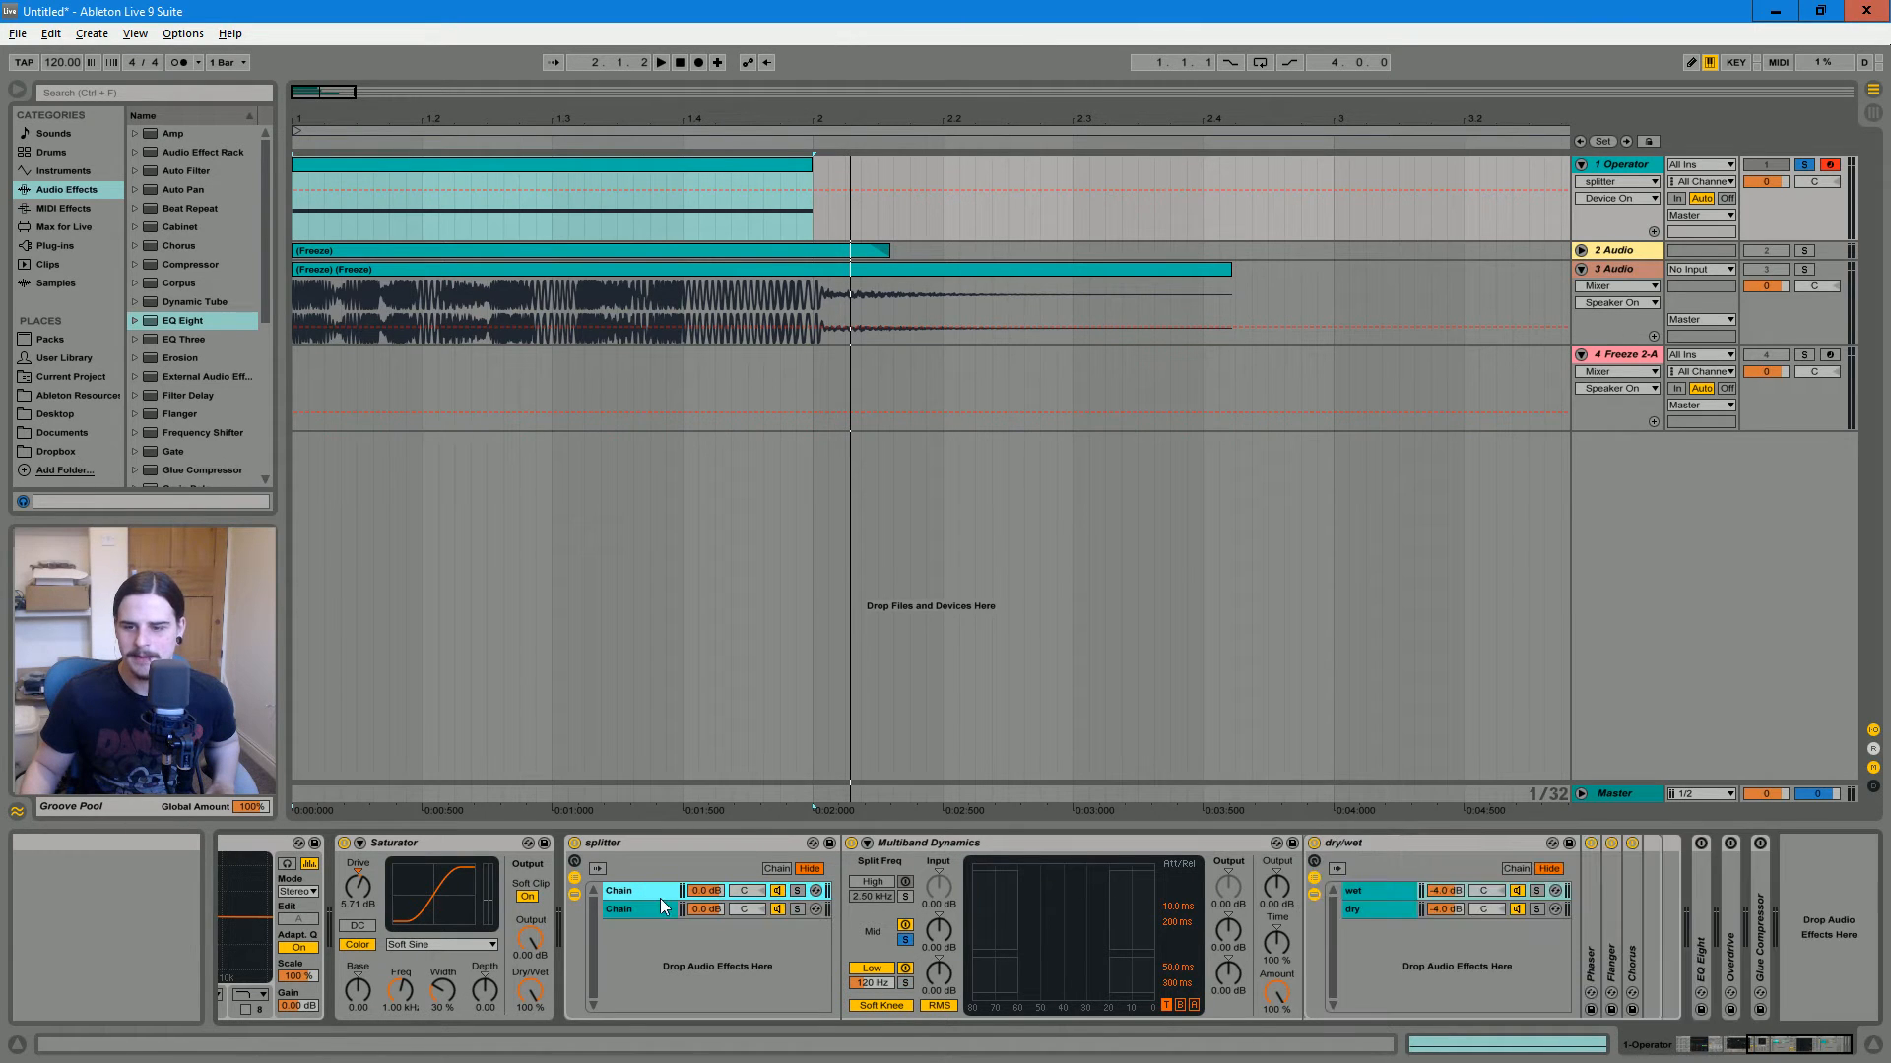
{"action": "left_click", "coordinate": [660, 907]}
{"action": "left_click", "coordinate": [658, 882]}
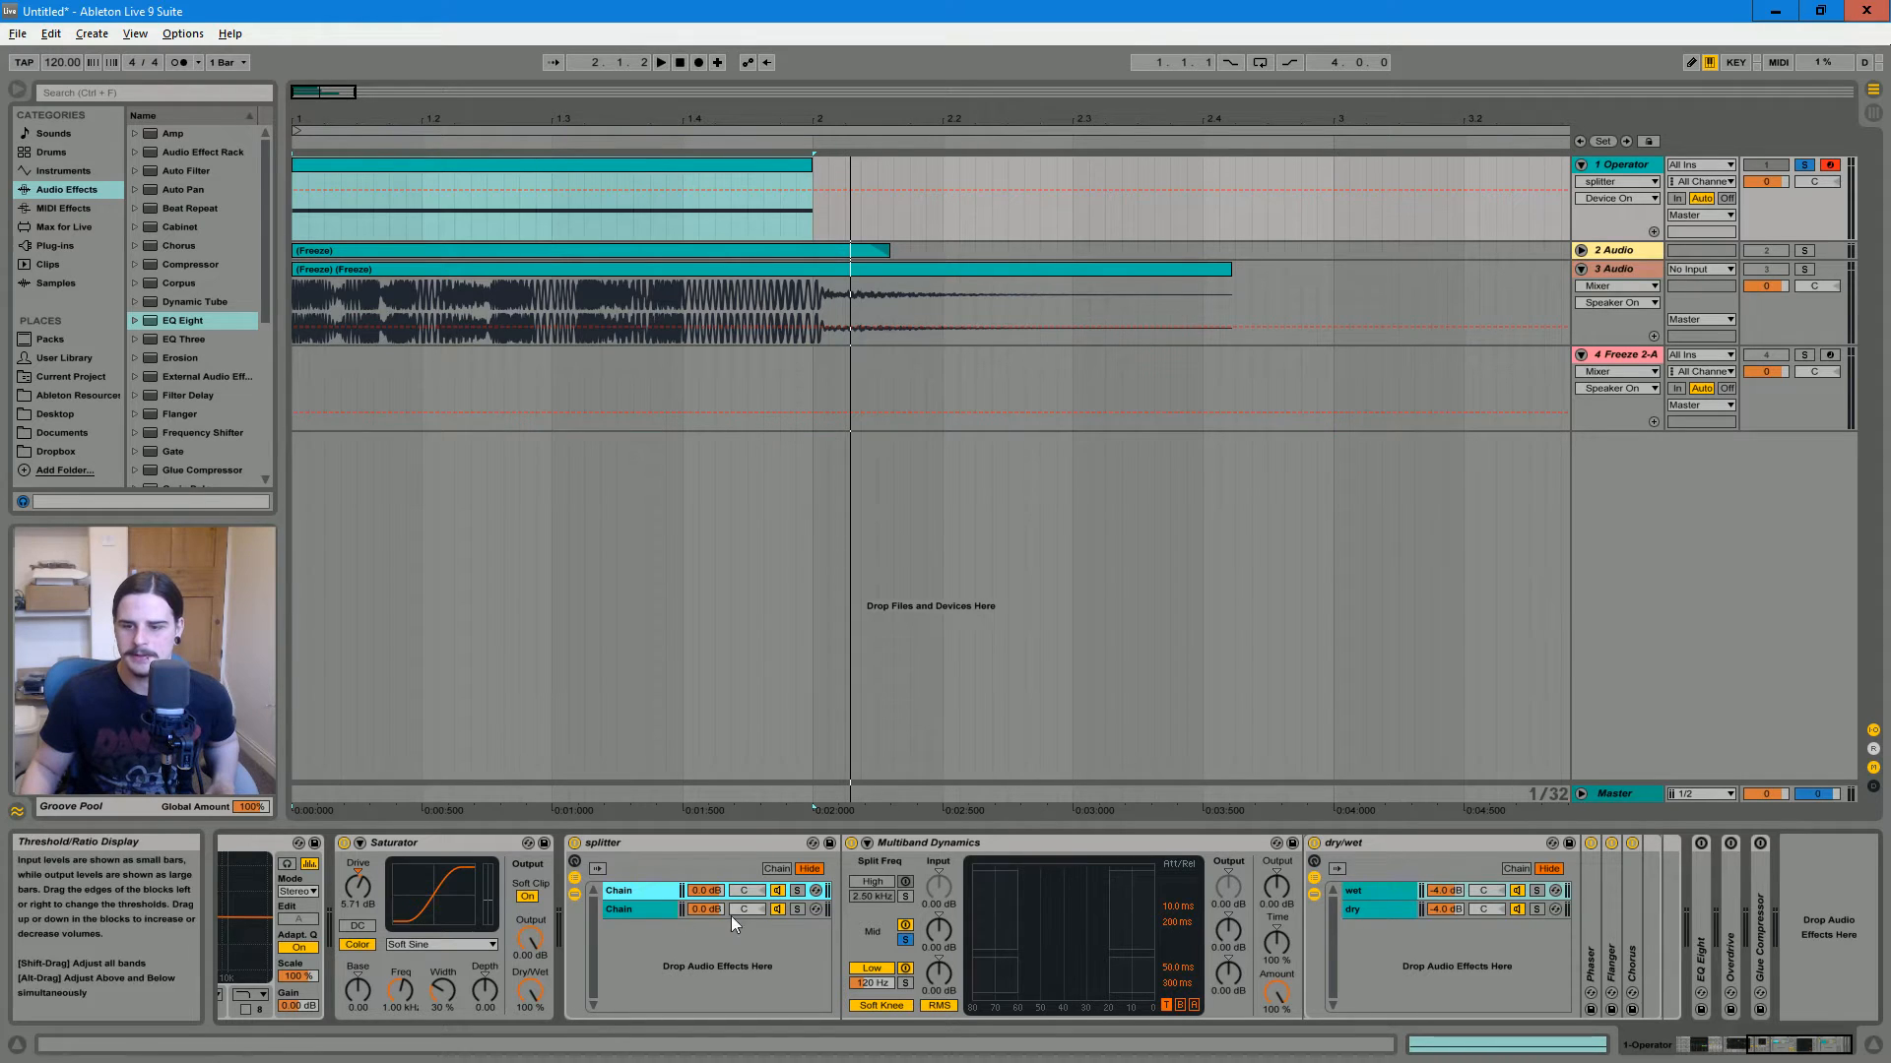
{"action": "left_click", "coordinate": [642, 909]}
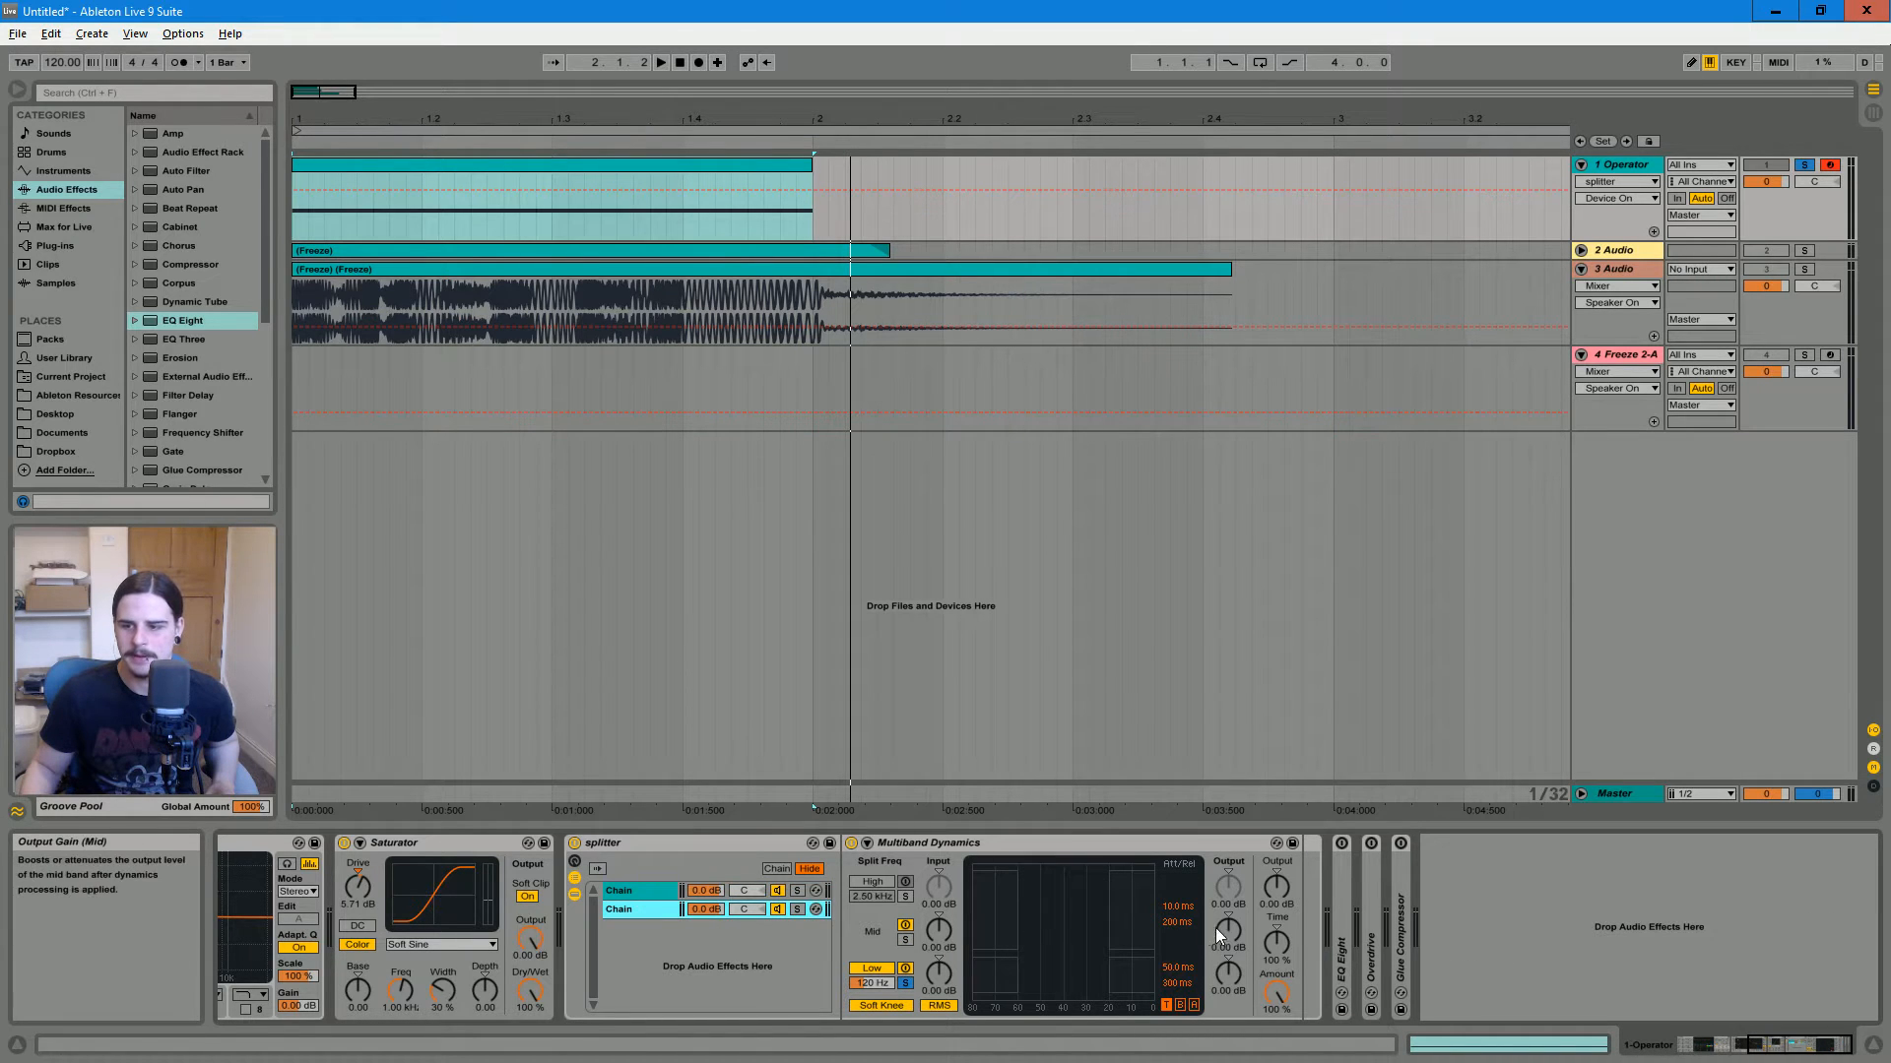
{"action": "left_click", "coordinate": [651, 892]}
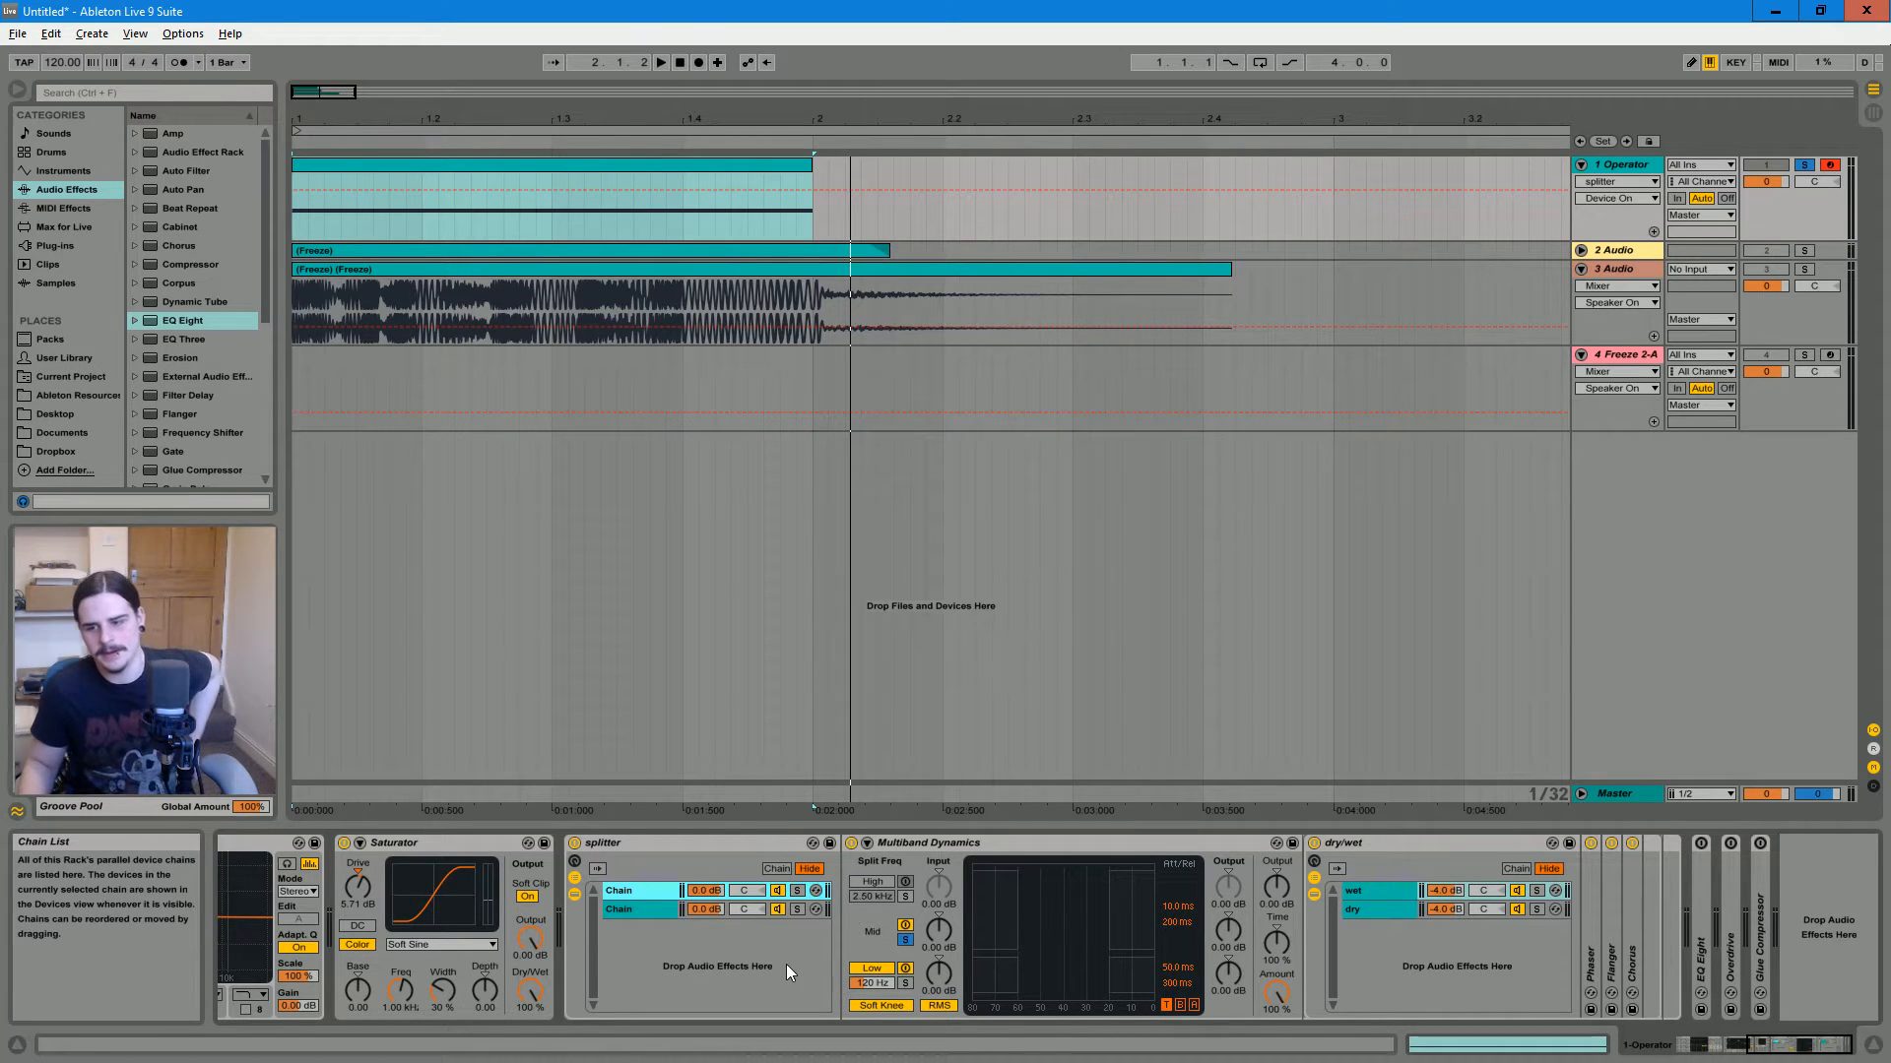
Compare the wet and dry chains of the dry/wet rack, examining the Amp in the dry chain
{"action": "left_click", "coordinate": [1389, 840]}
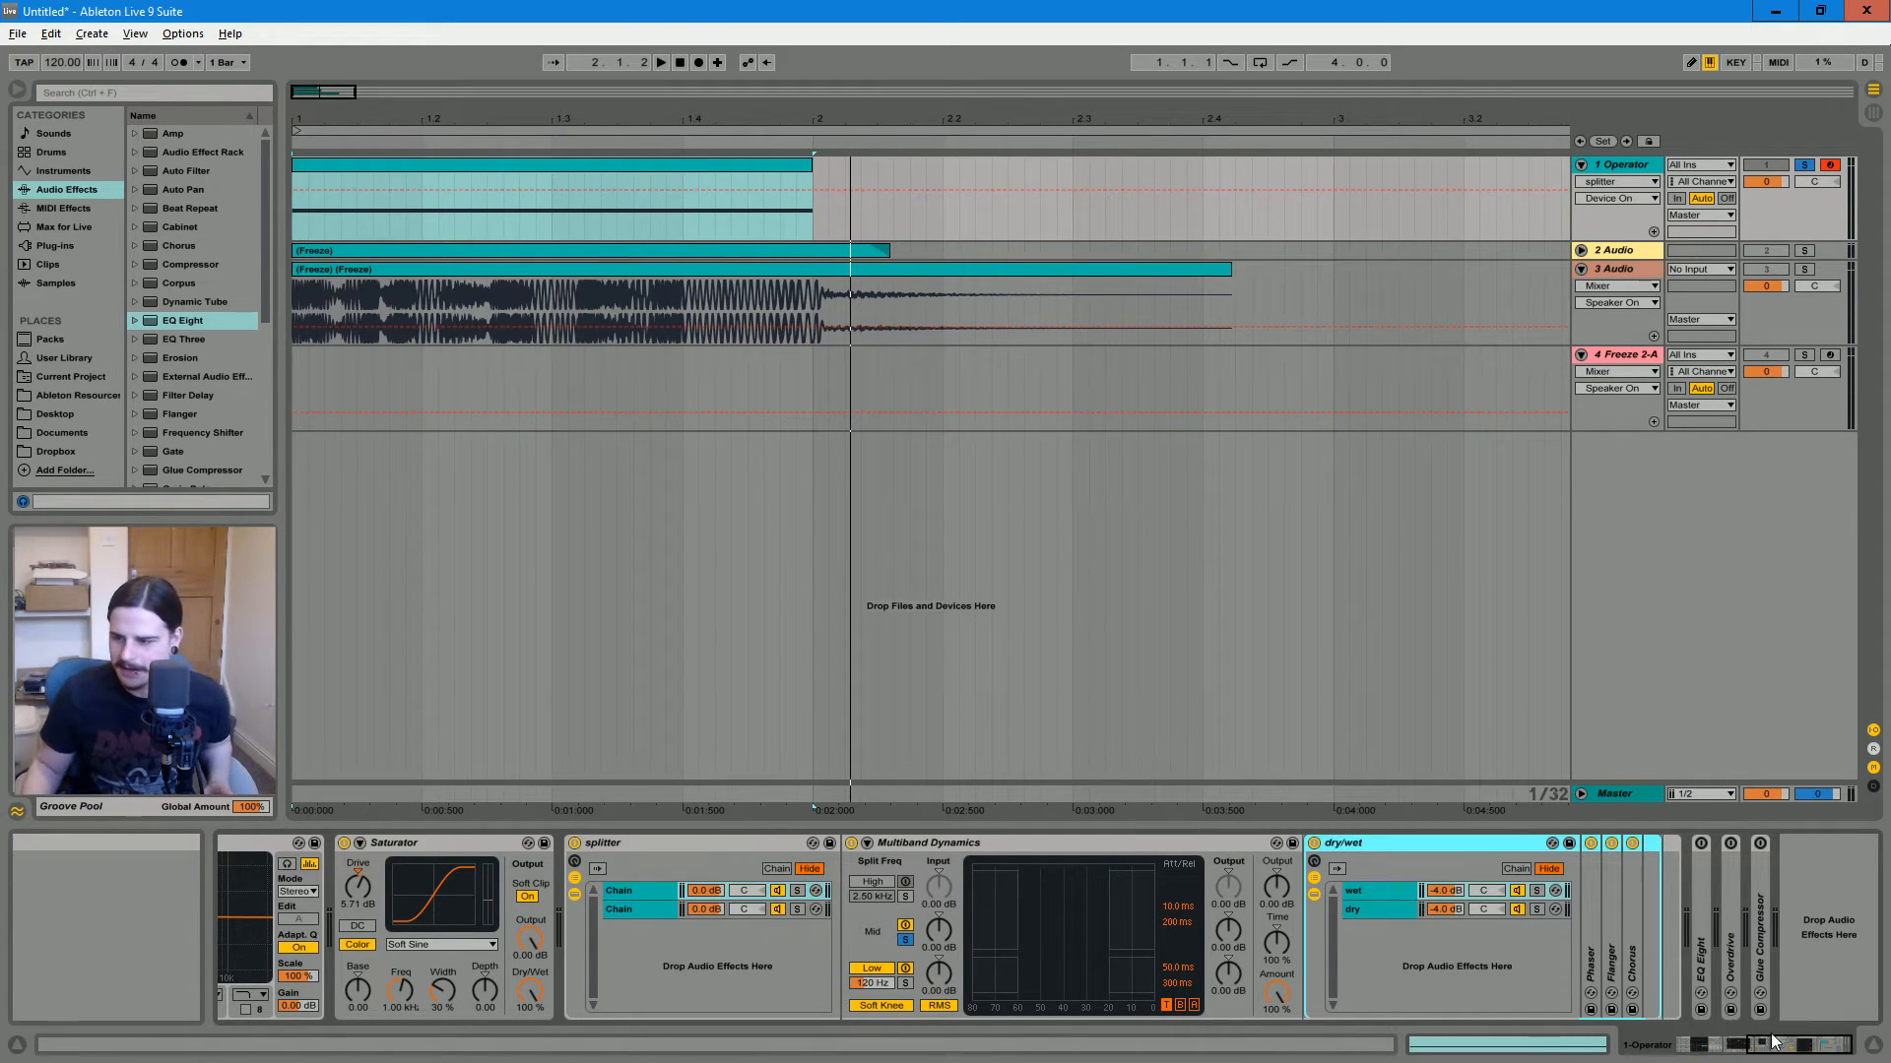
{"action": "left_click", "coordinate": [1367, 886]}
{"action": "left_click", "coordinate": [1364, 908]}
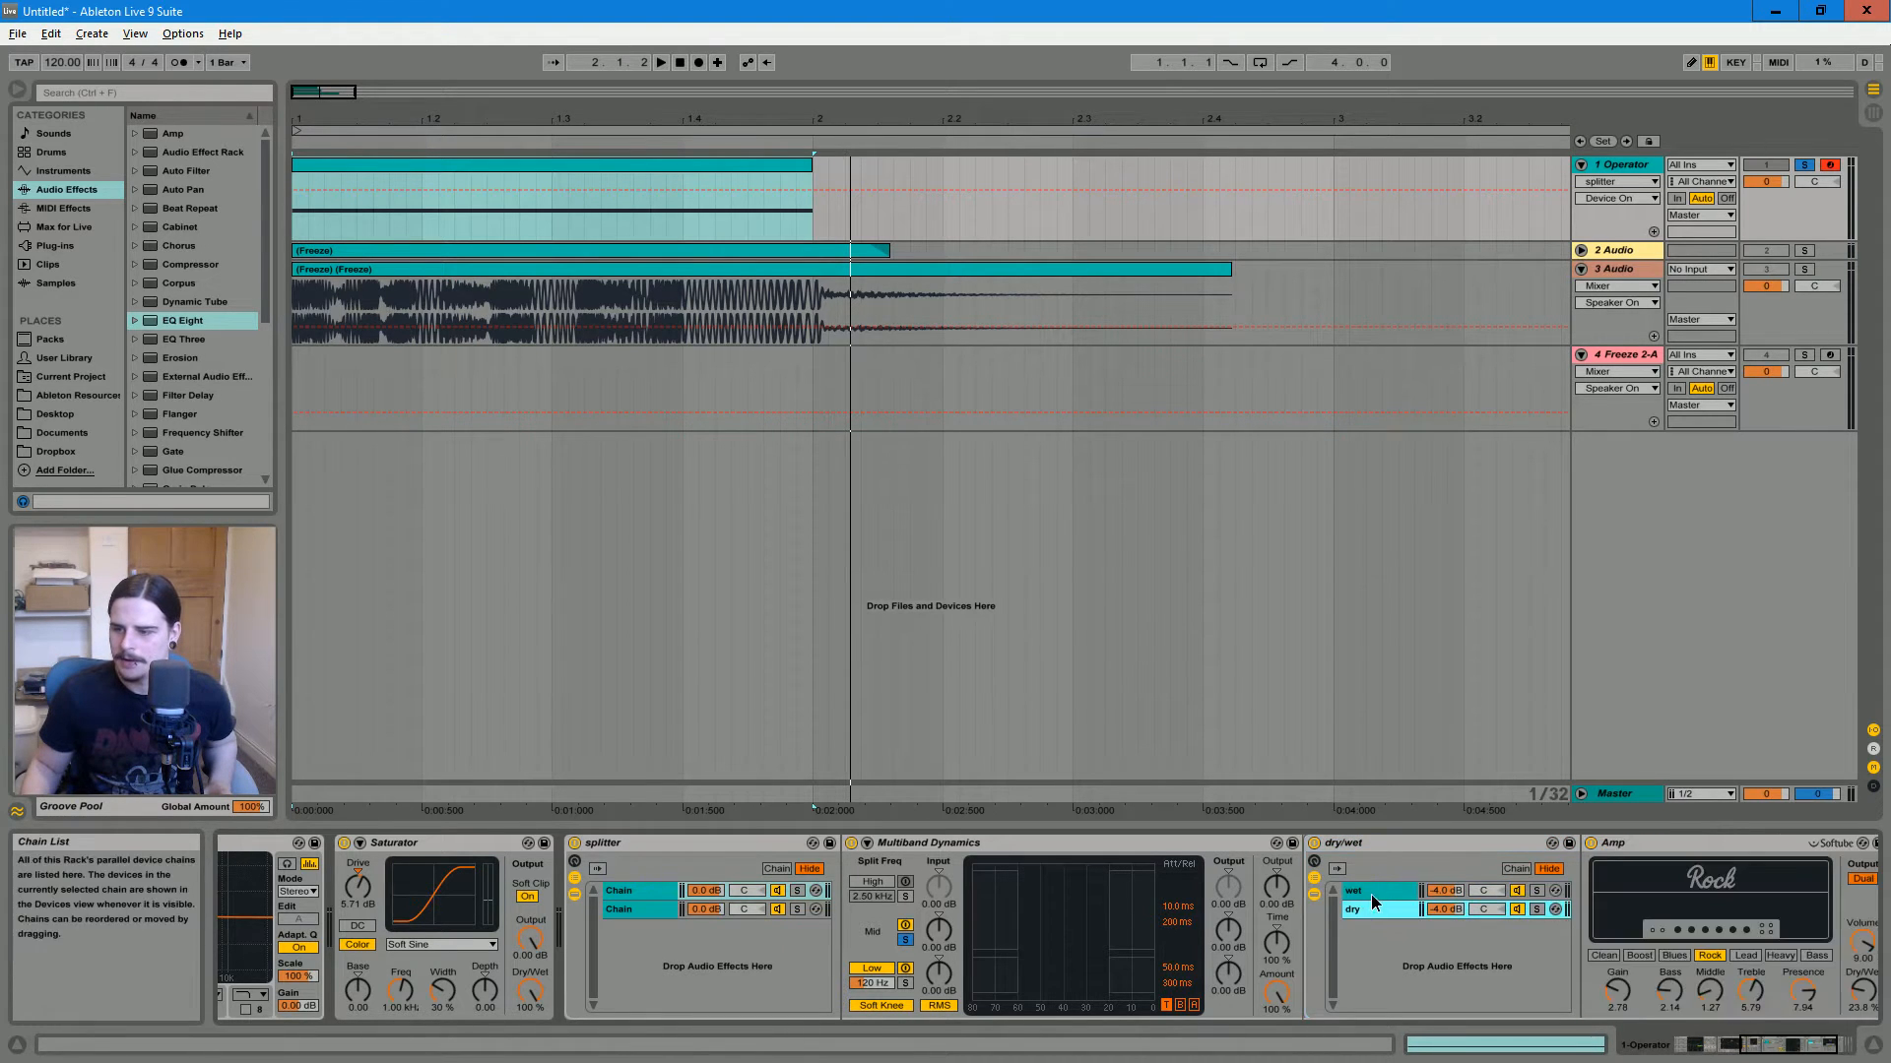
{"action": "left_click", "coordinate": [1371, 892]}
{"action": "left_click", "coordinate": [1362, 911]}
{"action": "left_click", "coordinate": [1385, 891]}
{"action": "left_click", "coordinate": [1386, 909]}
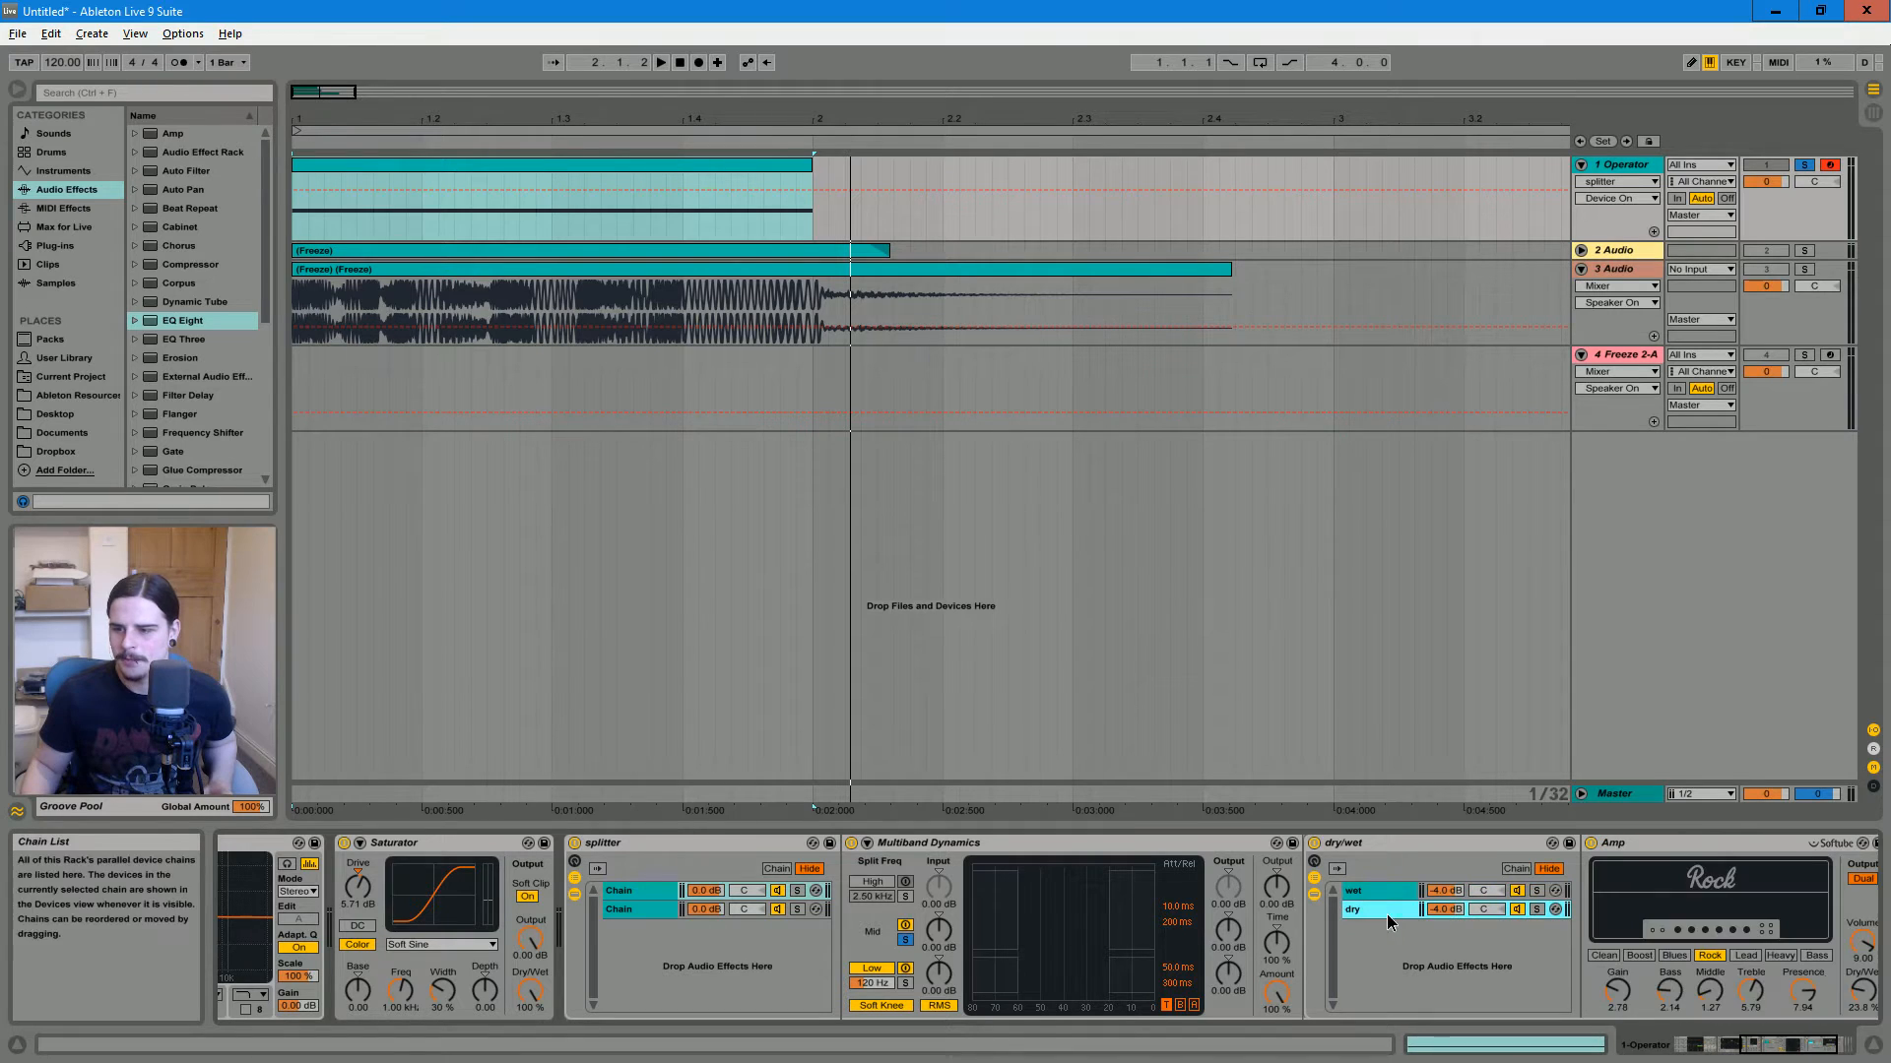
{"action": "scroll", "coordinate": [1480, 844], "scroll_direction": "right", "scroll_amount": 2}
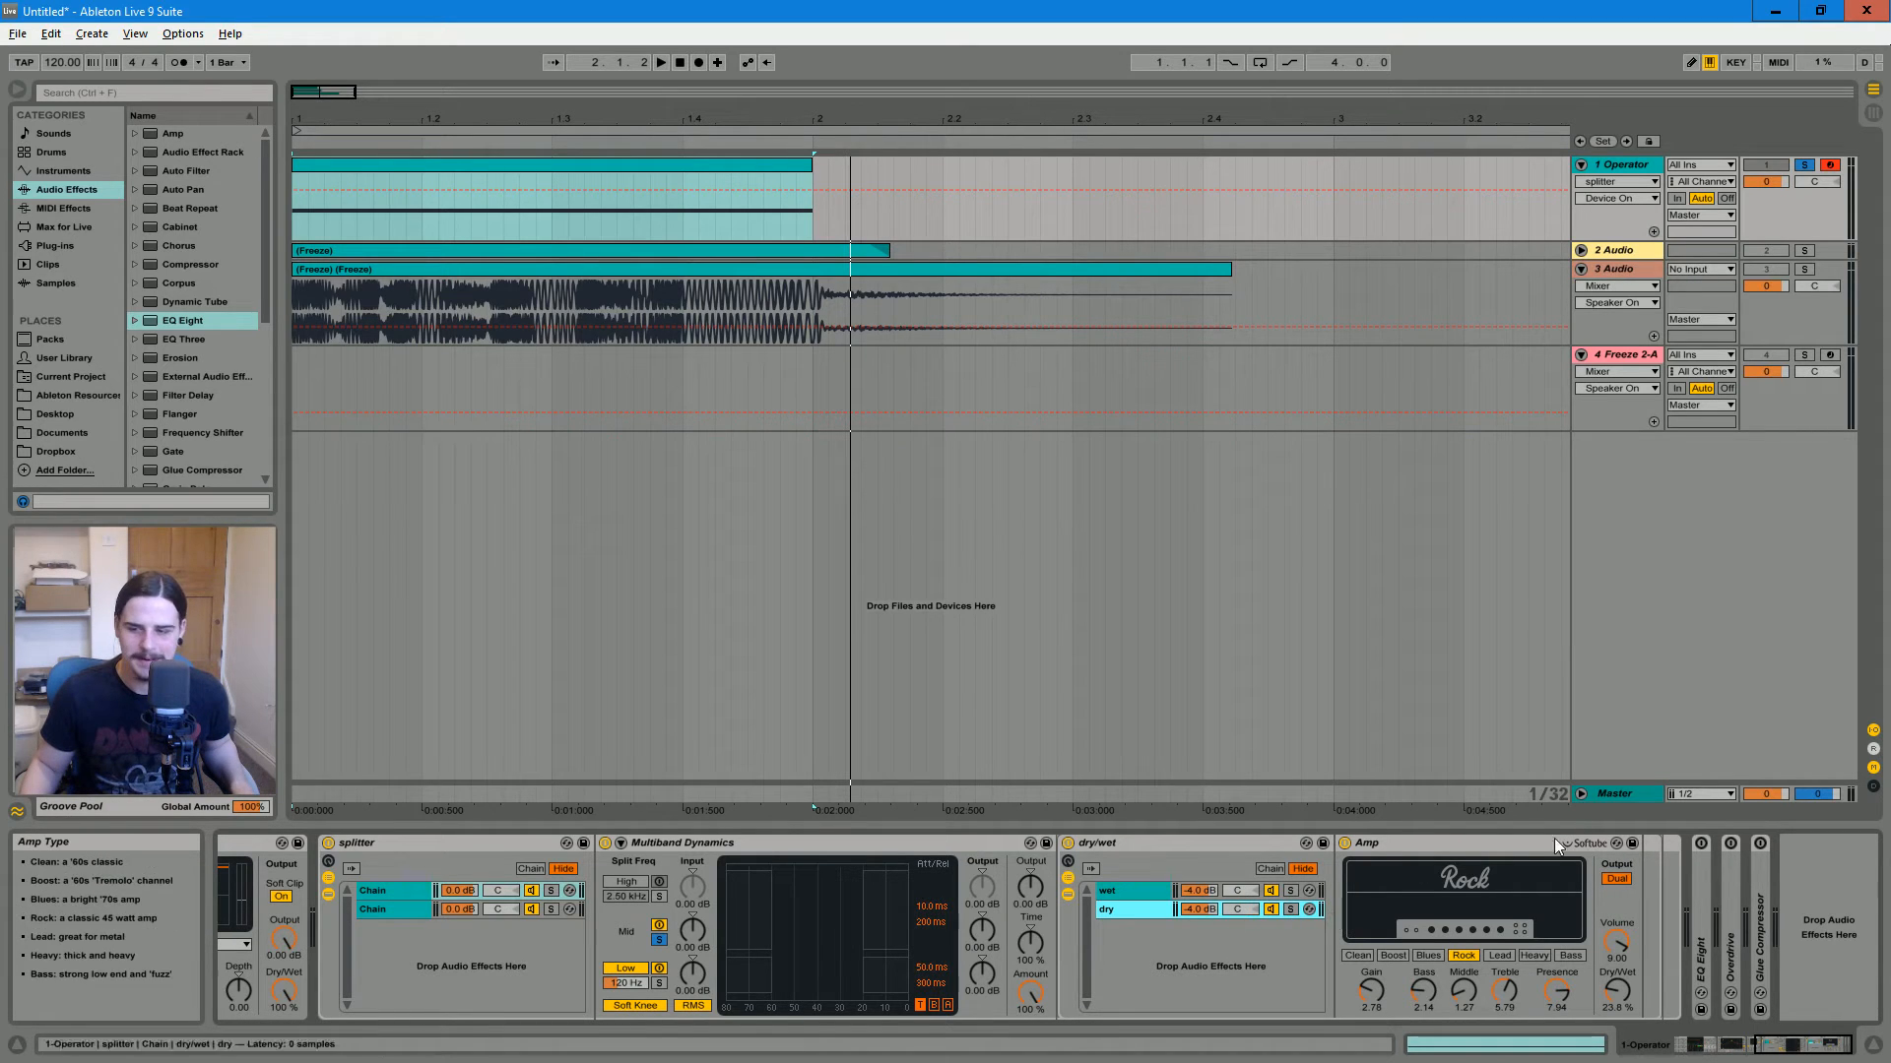
Expand the Phaser, Flanger and Chorus in the wet chain, and display the Phaser's Frequency automation
{"action": "left_click", "coordinate": [1122, 892]}
{"action": "double_click", "coordinate": [1344, 943]}
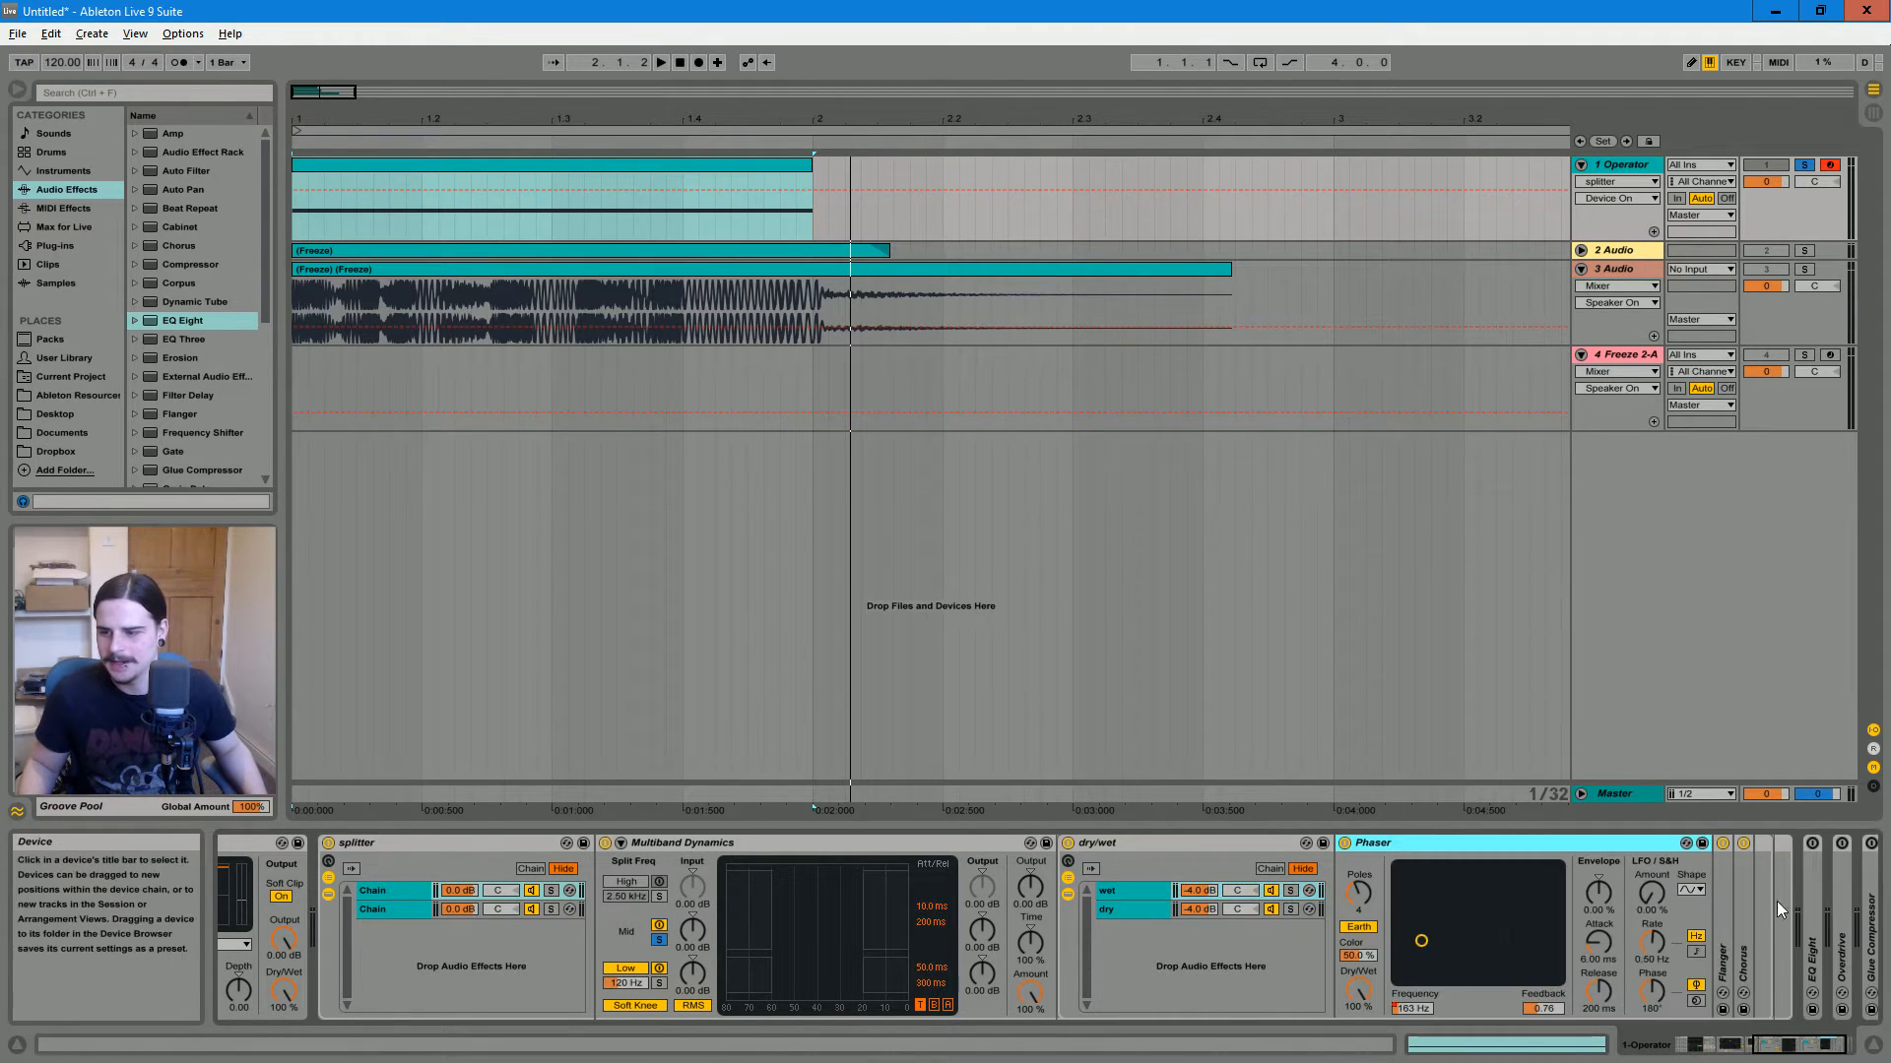
{"action": "double_click", "coordinate": [1612, 936]}
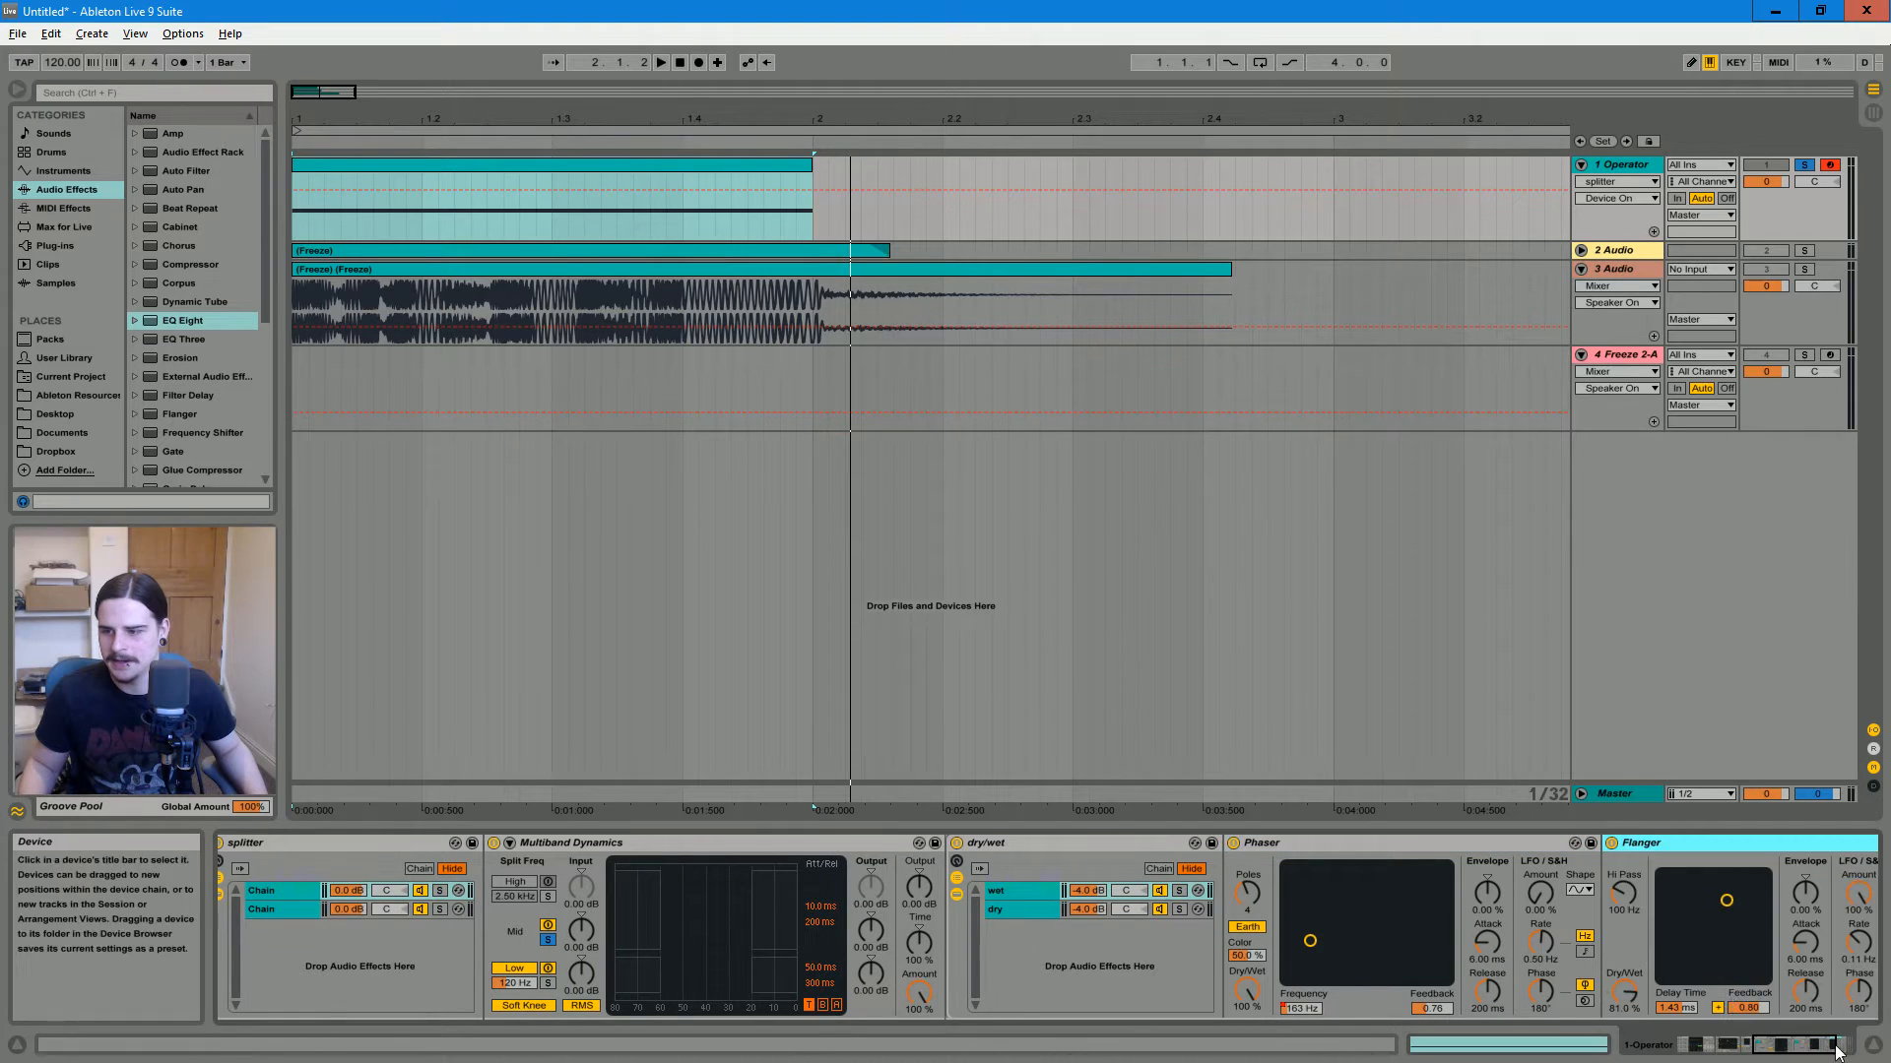
{"action": "double_click", "coordinate": [1633, 927]}
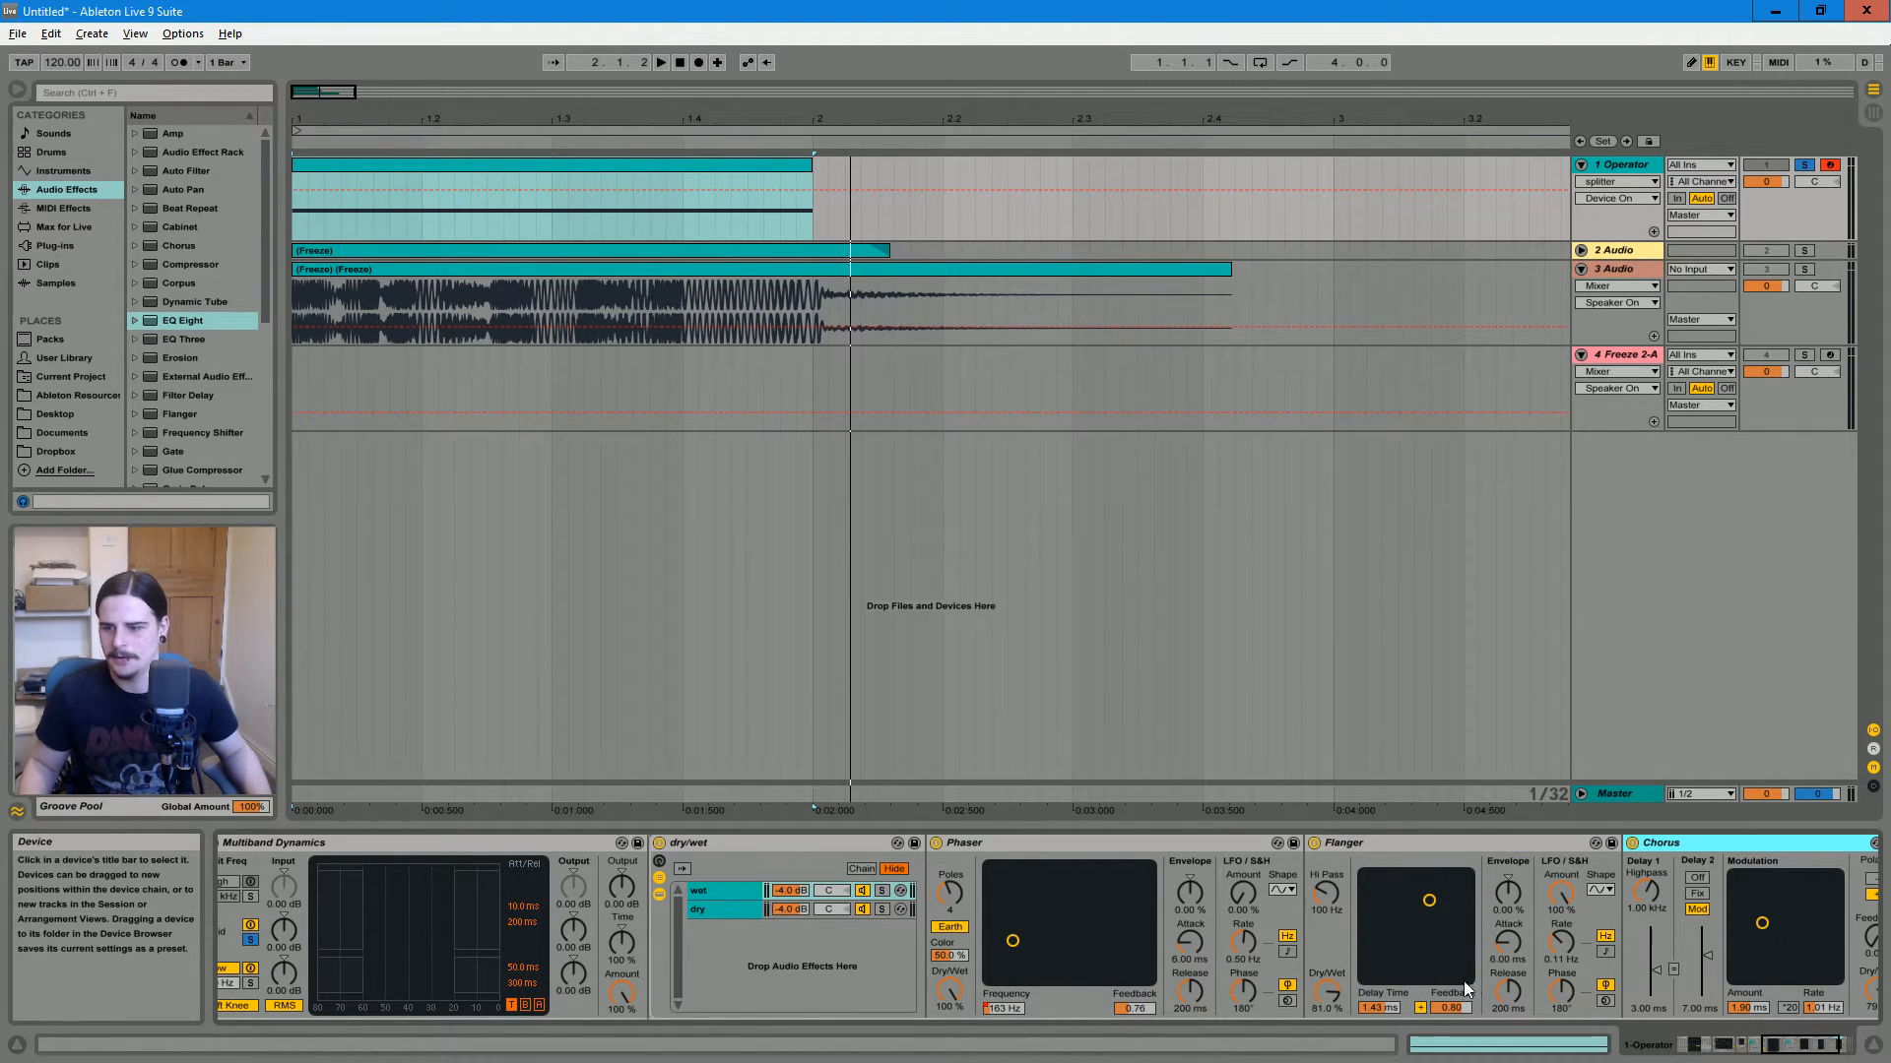
{"action": "left_click", "coordinate": [994, 1012]}
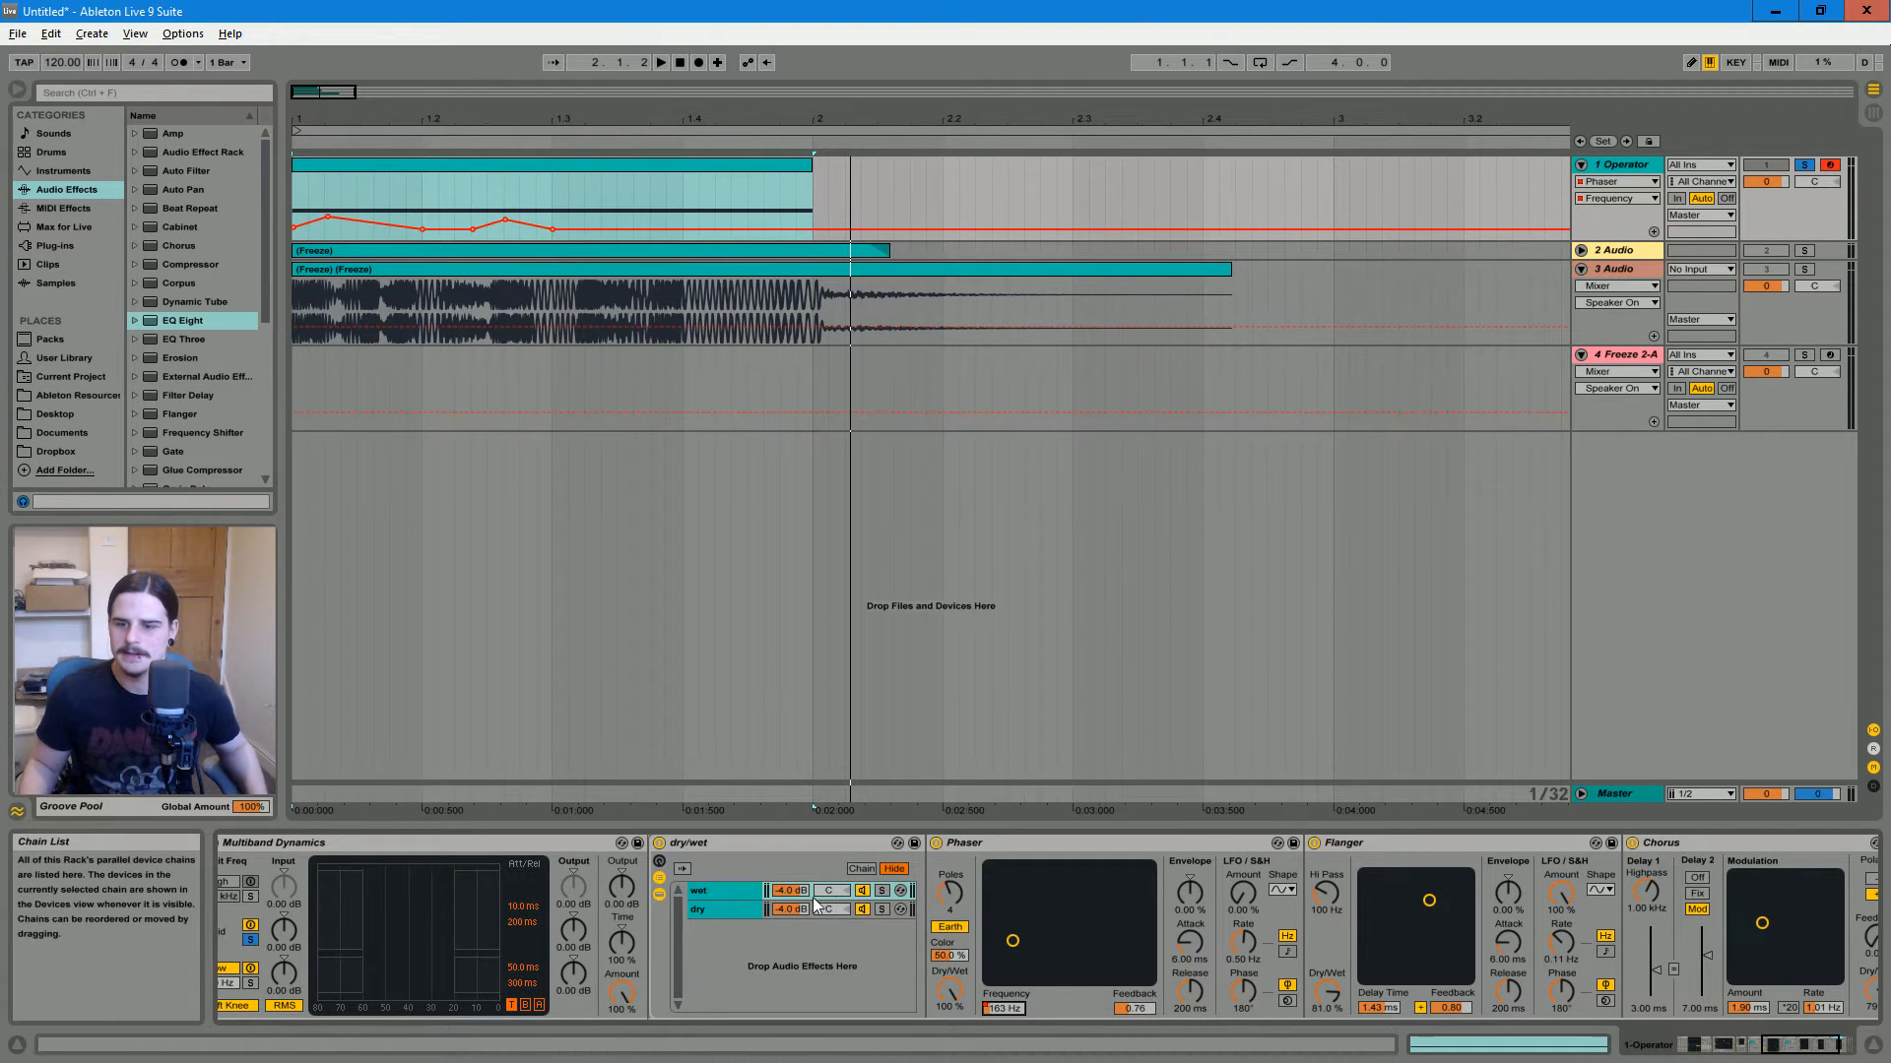
Switch off the Flanger and Chorus, and solo the wet chain of the dry/wet rack
{"action": "scroll", "coordinate": [1344, 929], "scroll_direction": "down", "scroll_amount": 5}
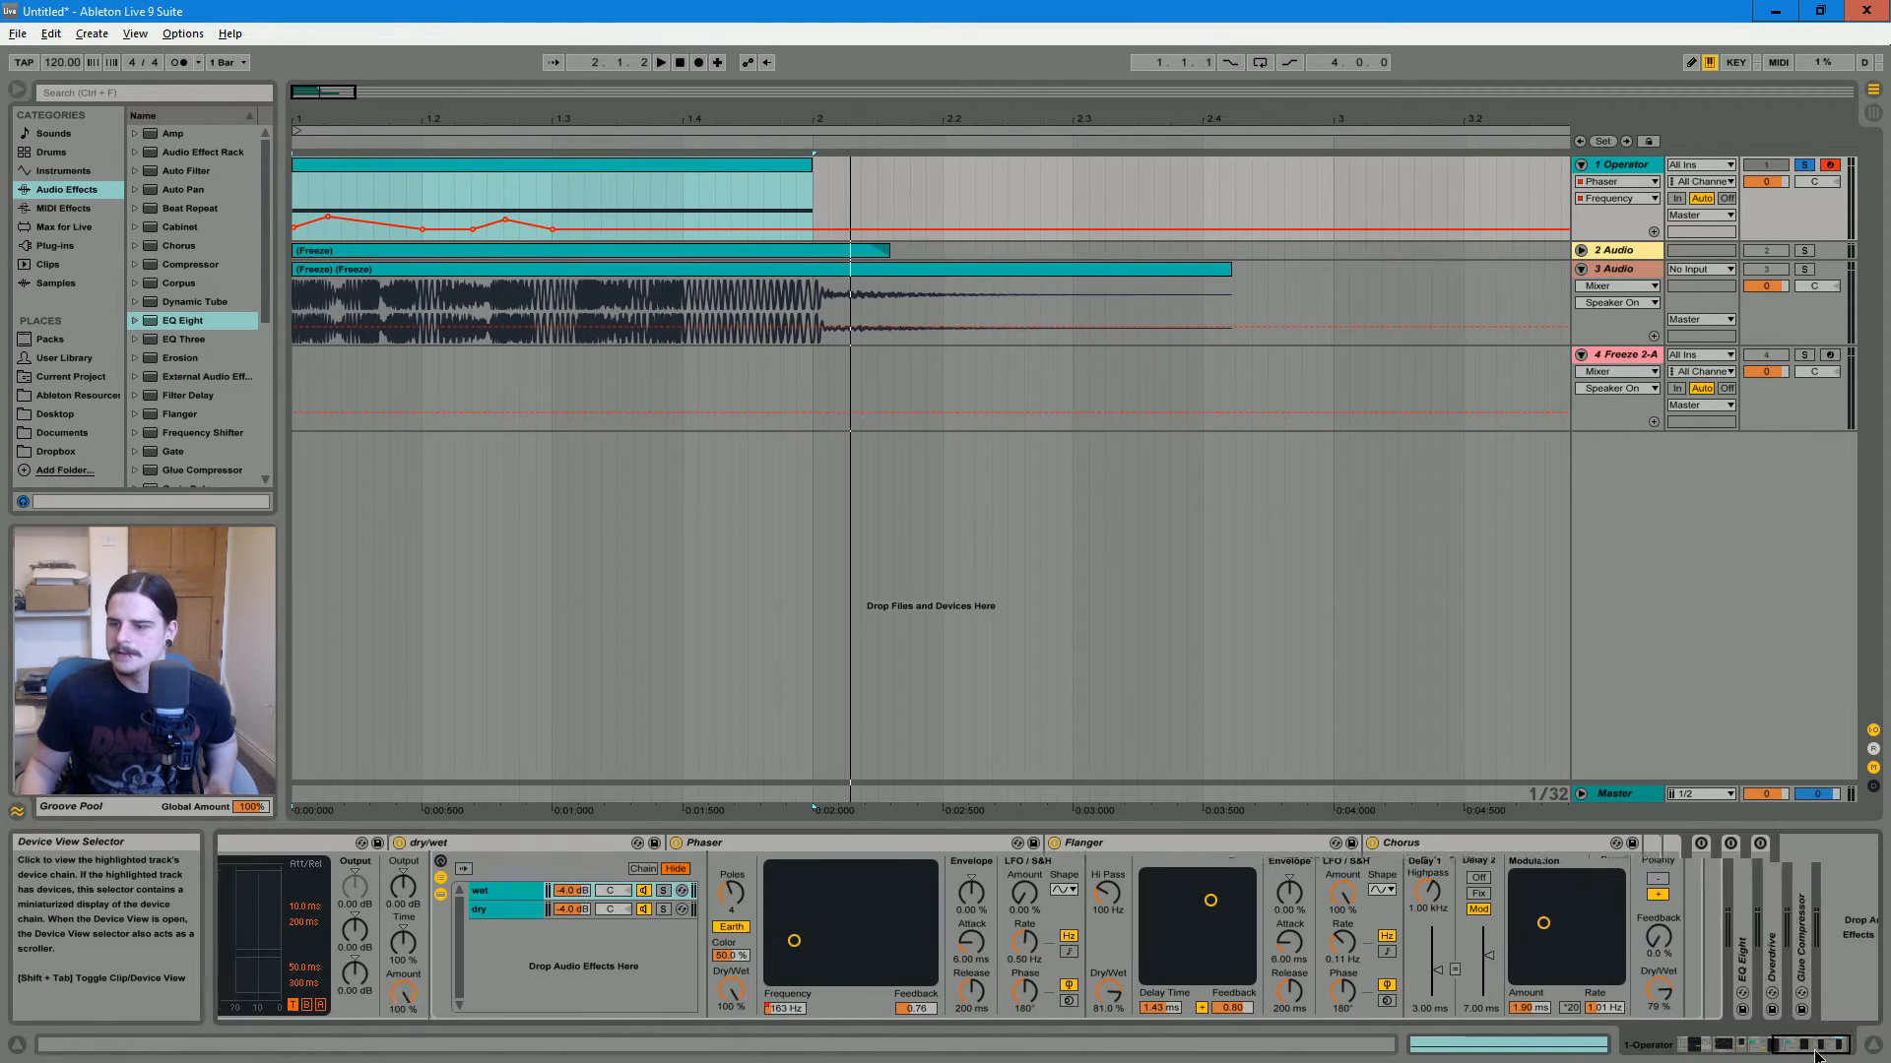
{"action": "left_click", "coordinate": [1053, 844]}
{"action": "left_click", "coordinate": [1371, 844]}
{"action": "mouse_move", "coordinate": [1817, 1047]}
{"action": "left_mouse_down"}
{"action": "mouse_move", "coordinate": [1774, 1047]}
{"action": "mouse_move", "coordinate": [1810, 1047]}
{"action": "left_mouse_up"}
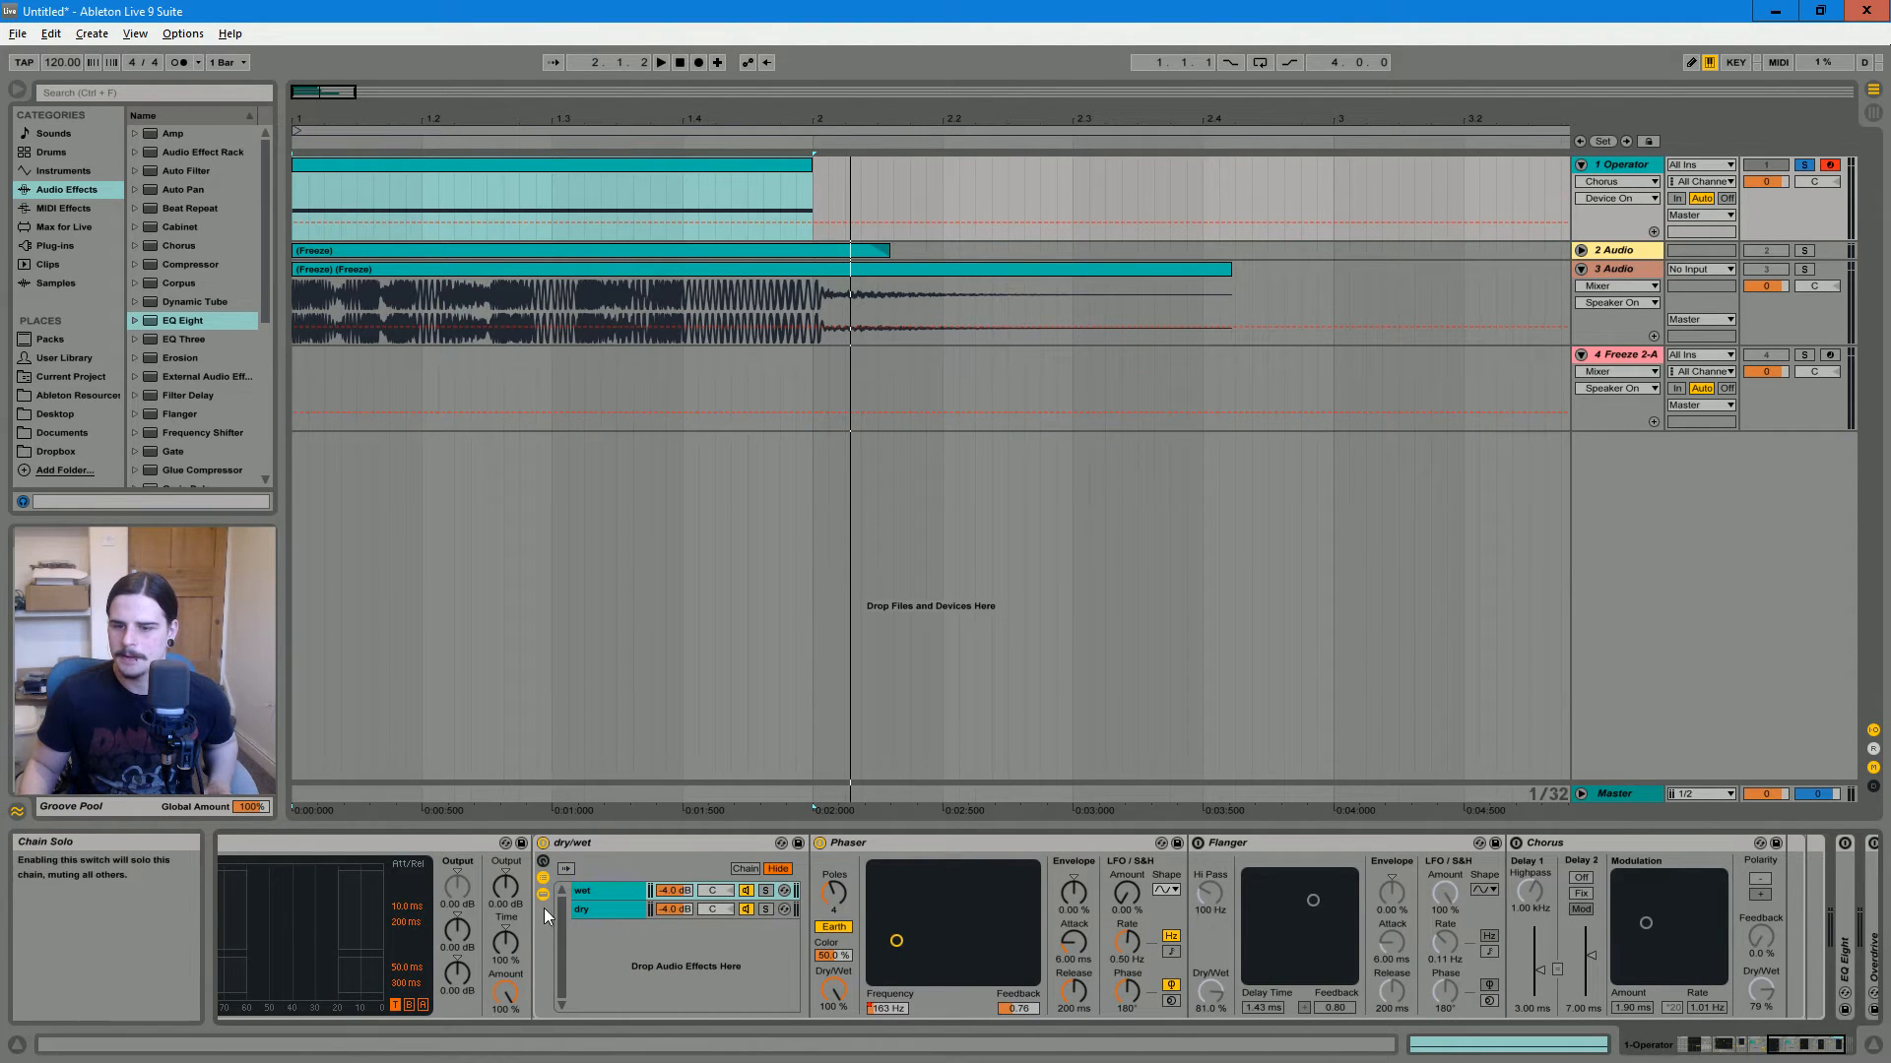
{"action": "left_click", "coordinate": [765, 890]}
{"action": "left_click", "coordinate": [588, 892]}
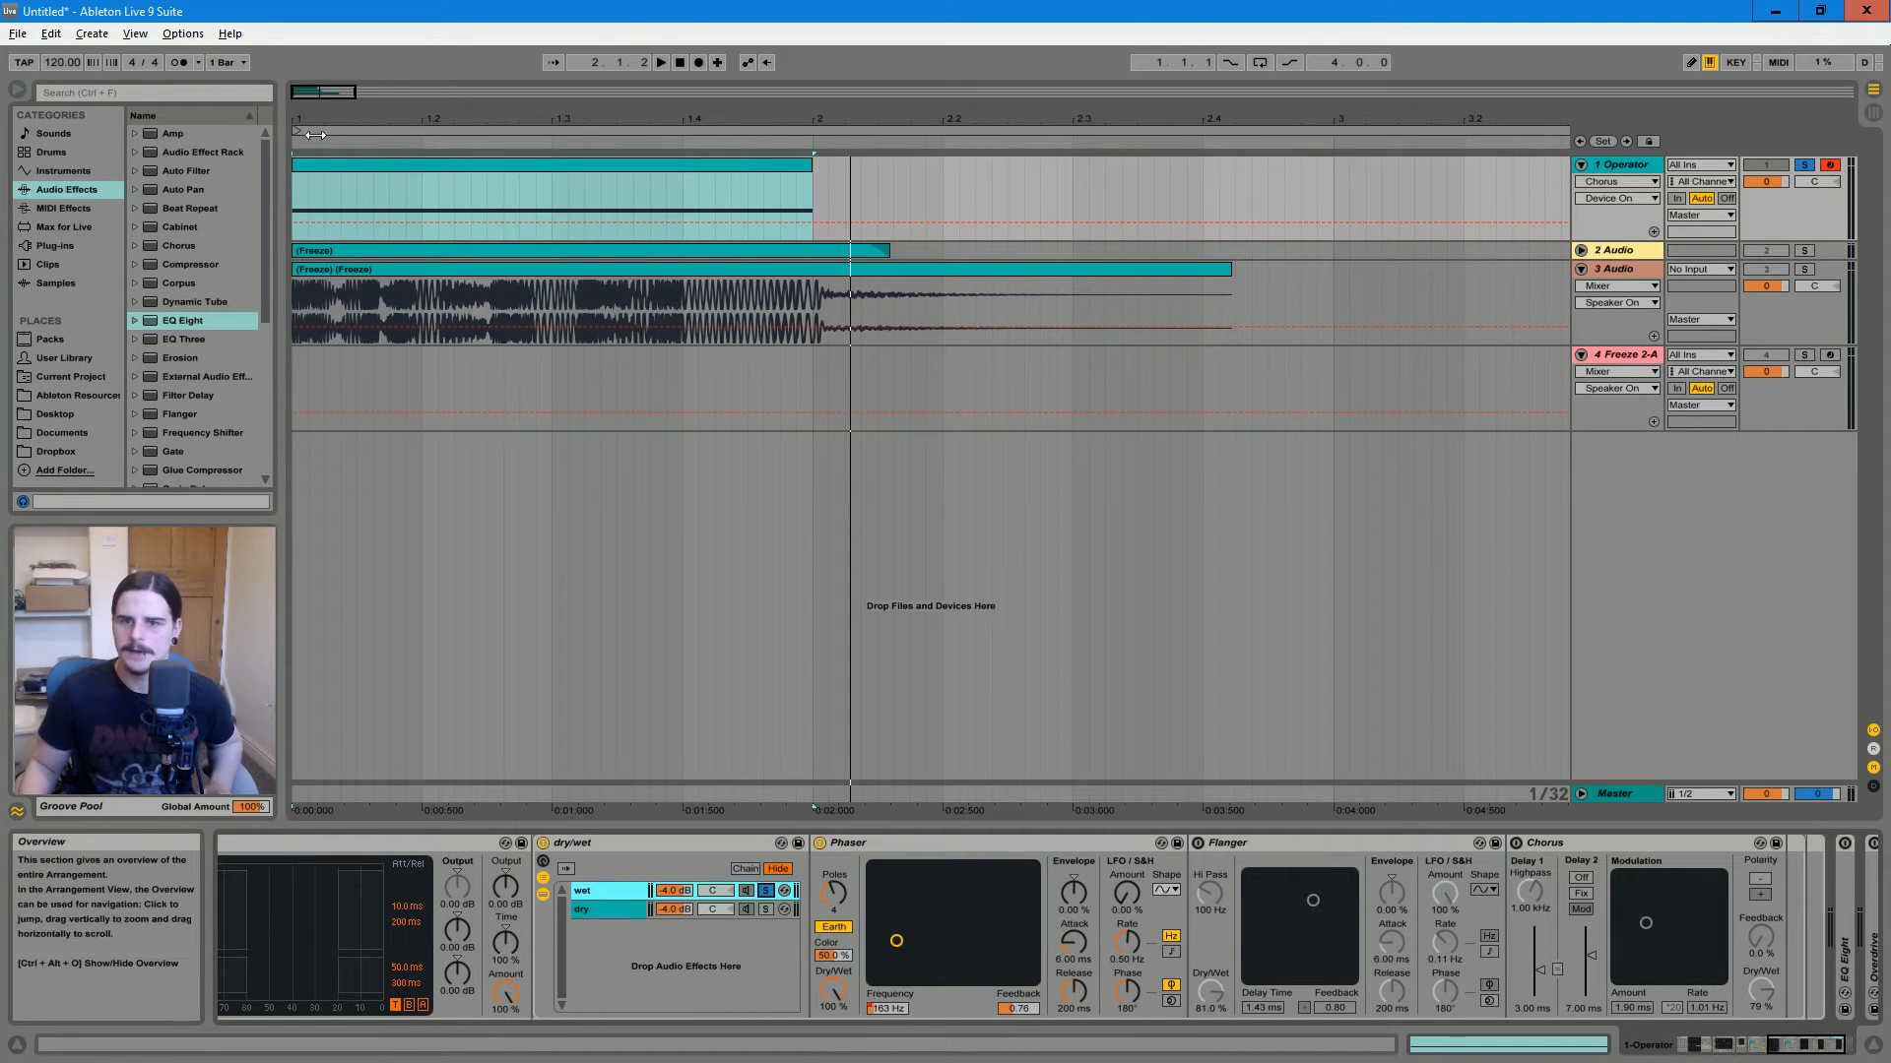
Play the Operator clip through the soloed wet chain, toggling the Phaser off and on to compare the sound
{"action": "left_click", "coordinate": [321, 165]}
{"action": "scroll", "coordinate": [452, 201], "scroll_direction": "down", "scroll_amount": 2}
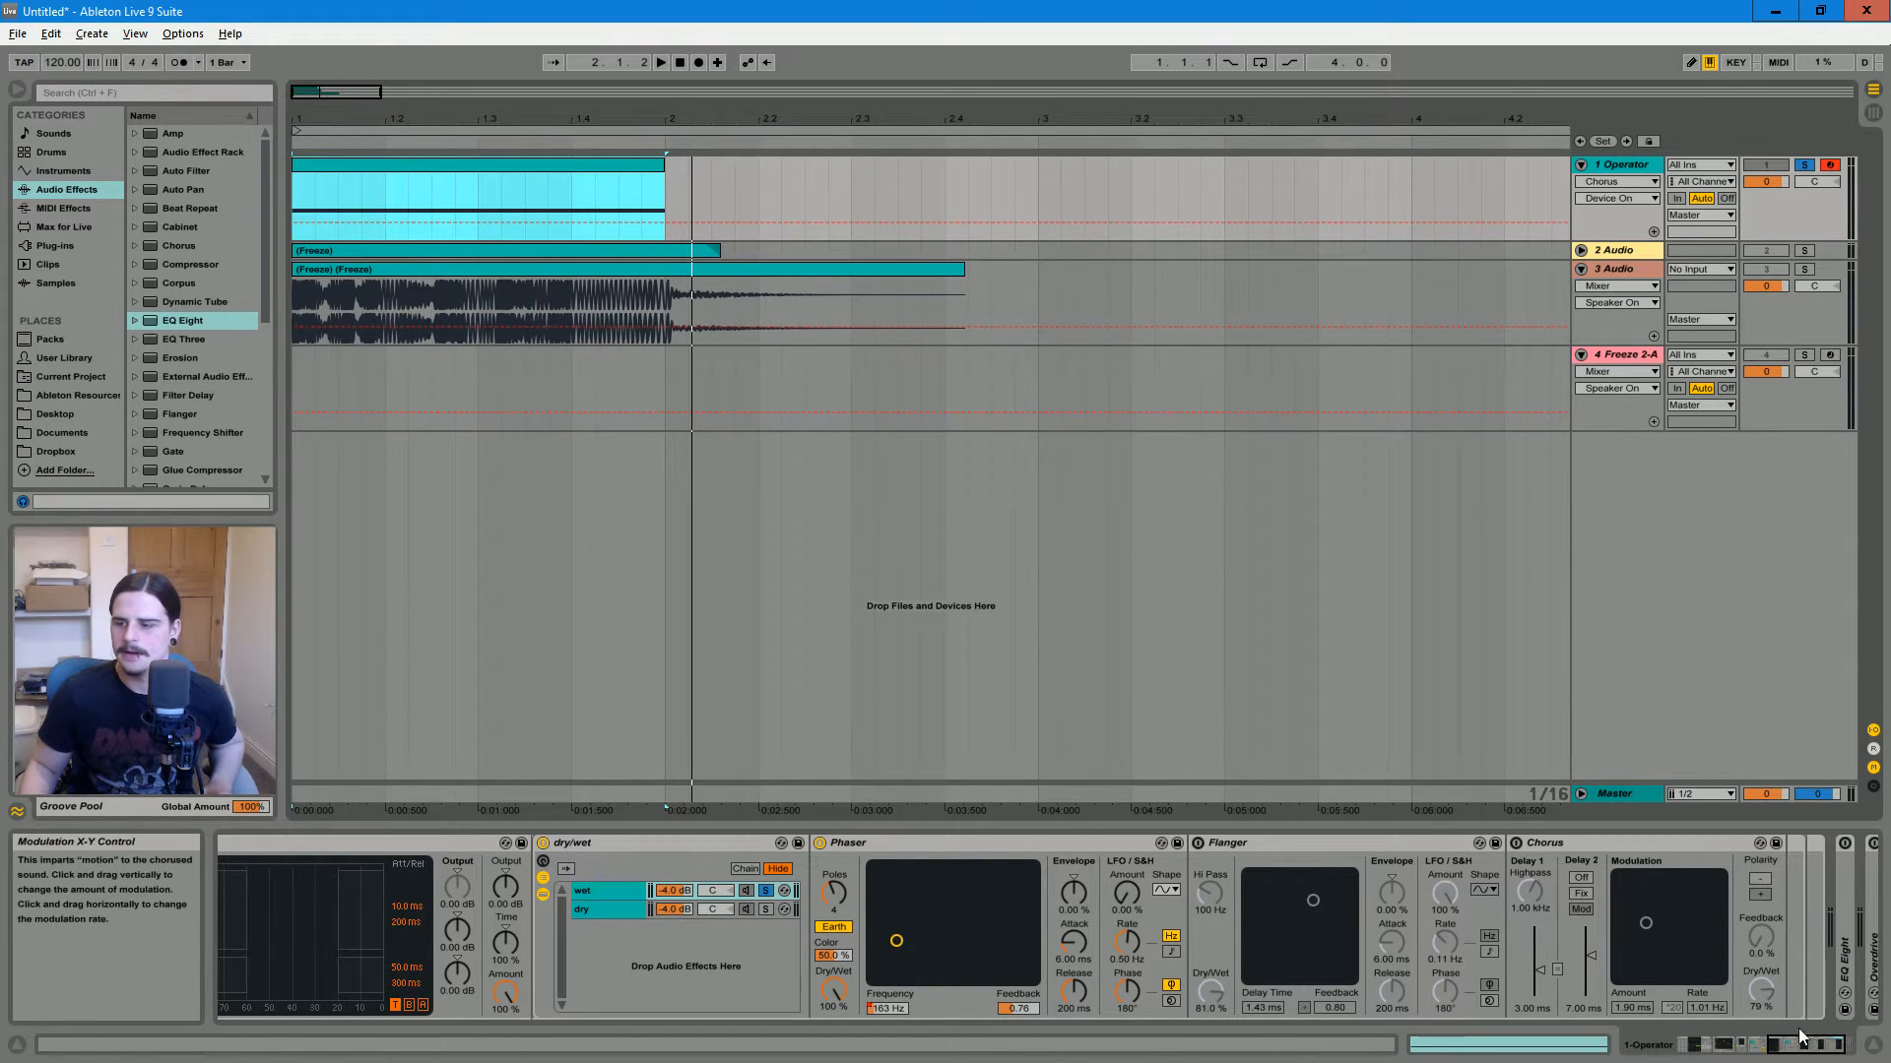
{"action": "mouse_move", "coordinate": [1818, 1047]}
{"action": "left_mouse_down"}
{"action": "mouse_move", "coordinate": [1763, 1049]}
{"action": "mouse_move", "coordinate": [1810, 1049]}
{"action": "left_mouse_up"}
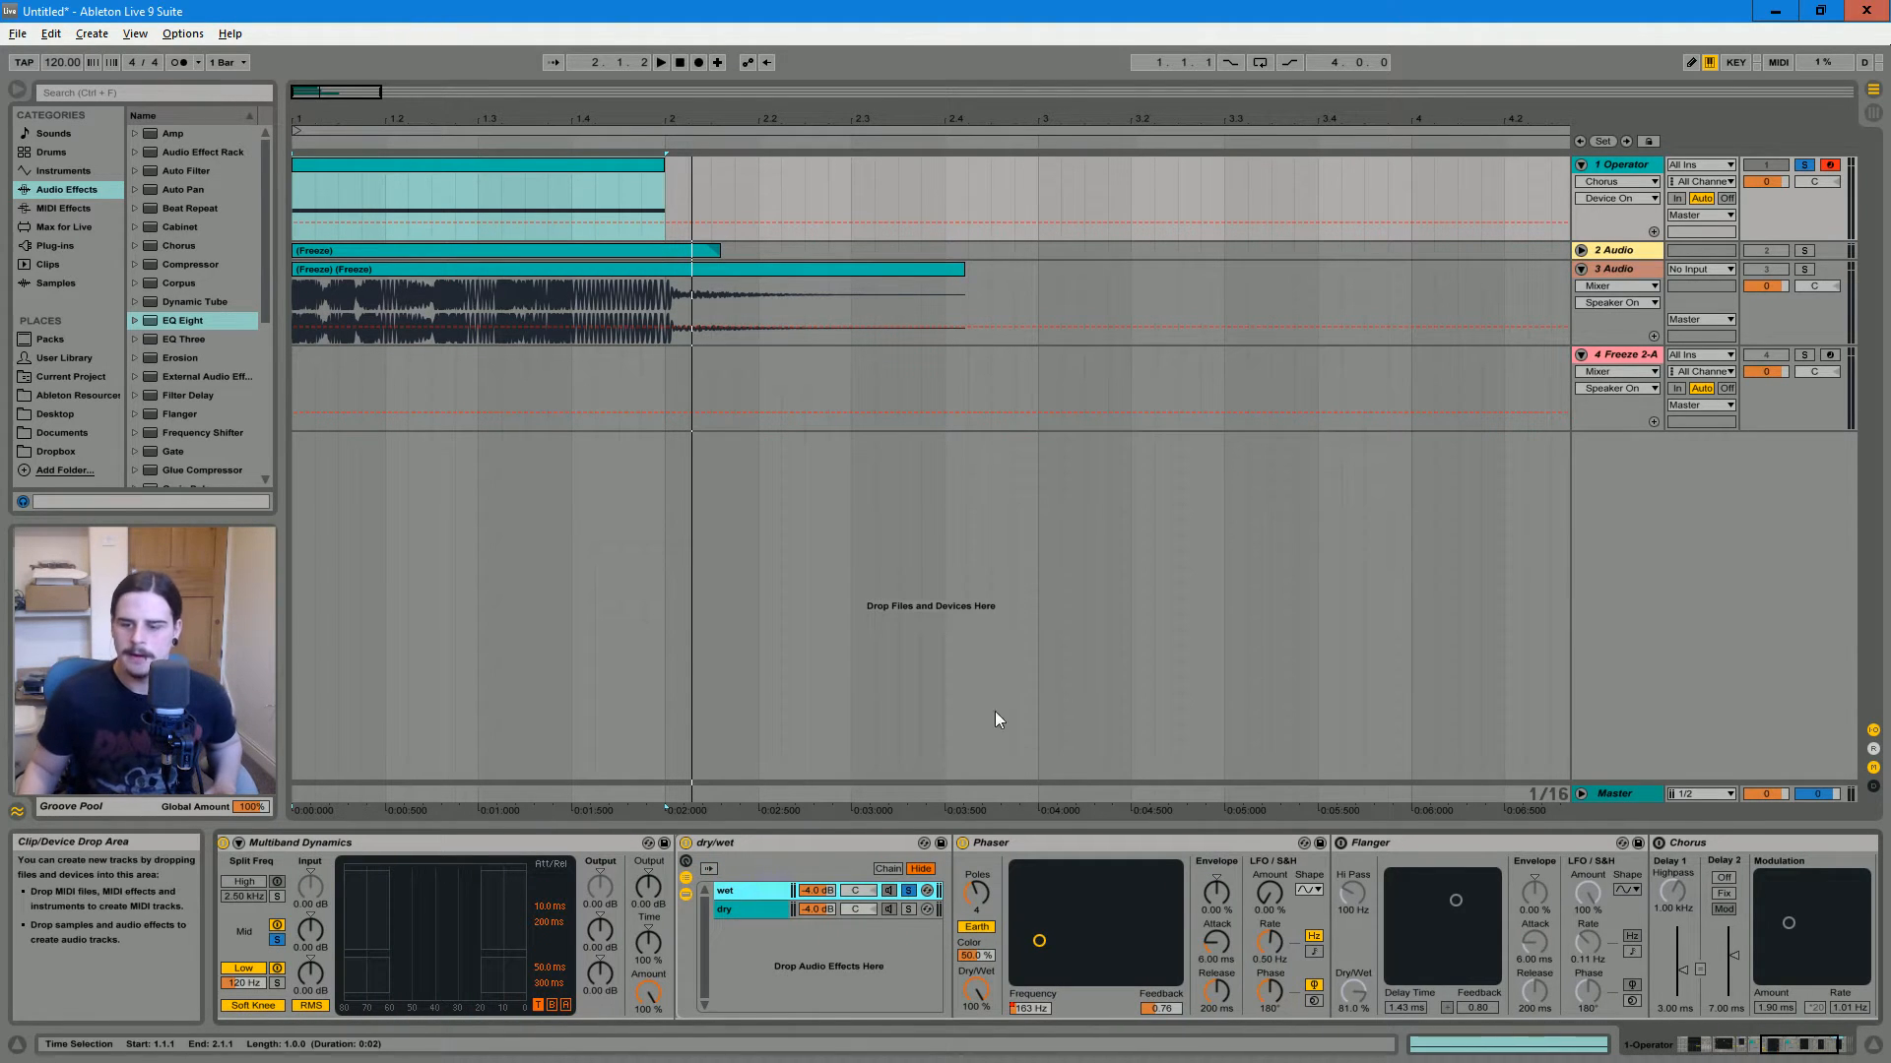
{"action": "left_click", "coordinate": [418, 165]}
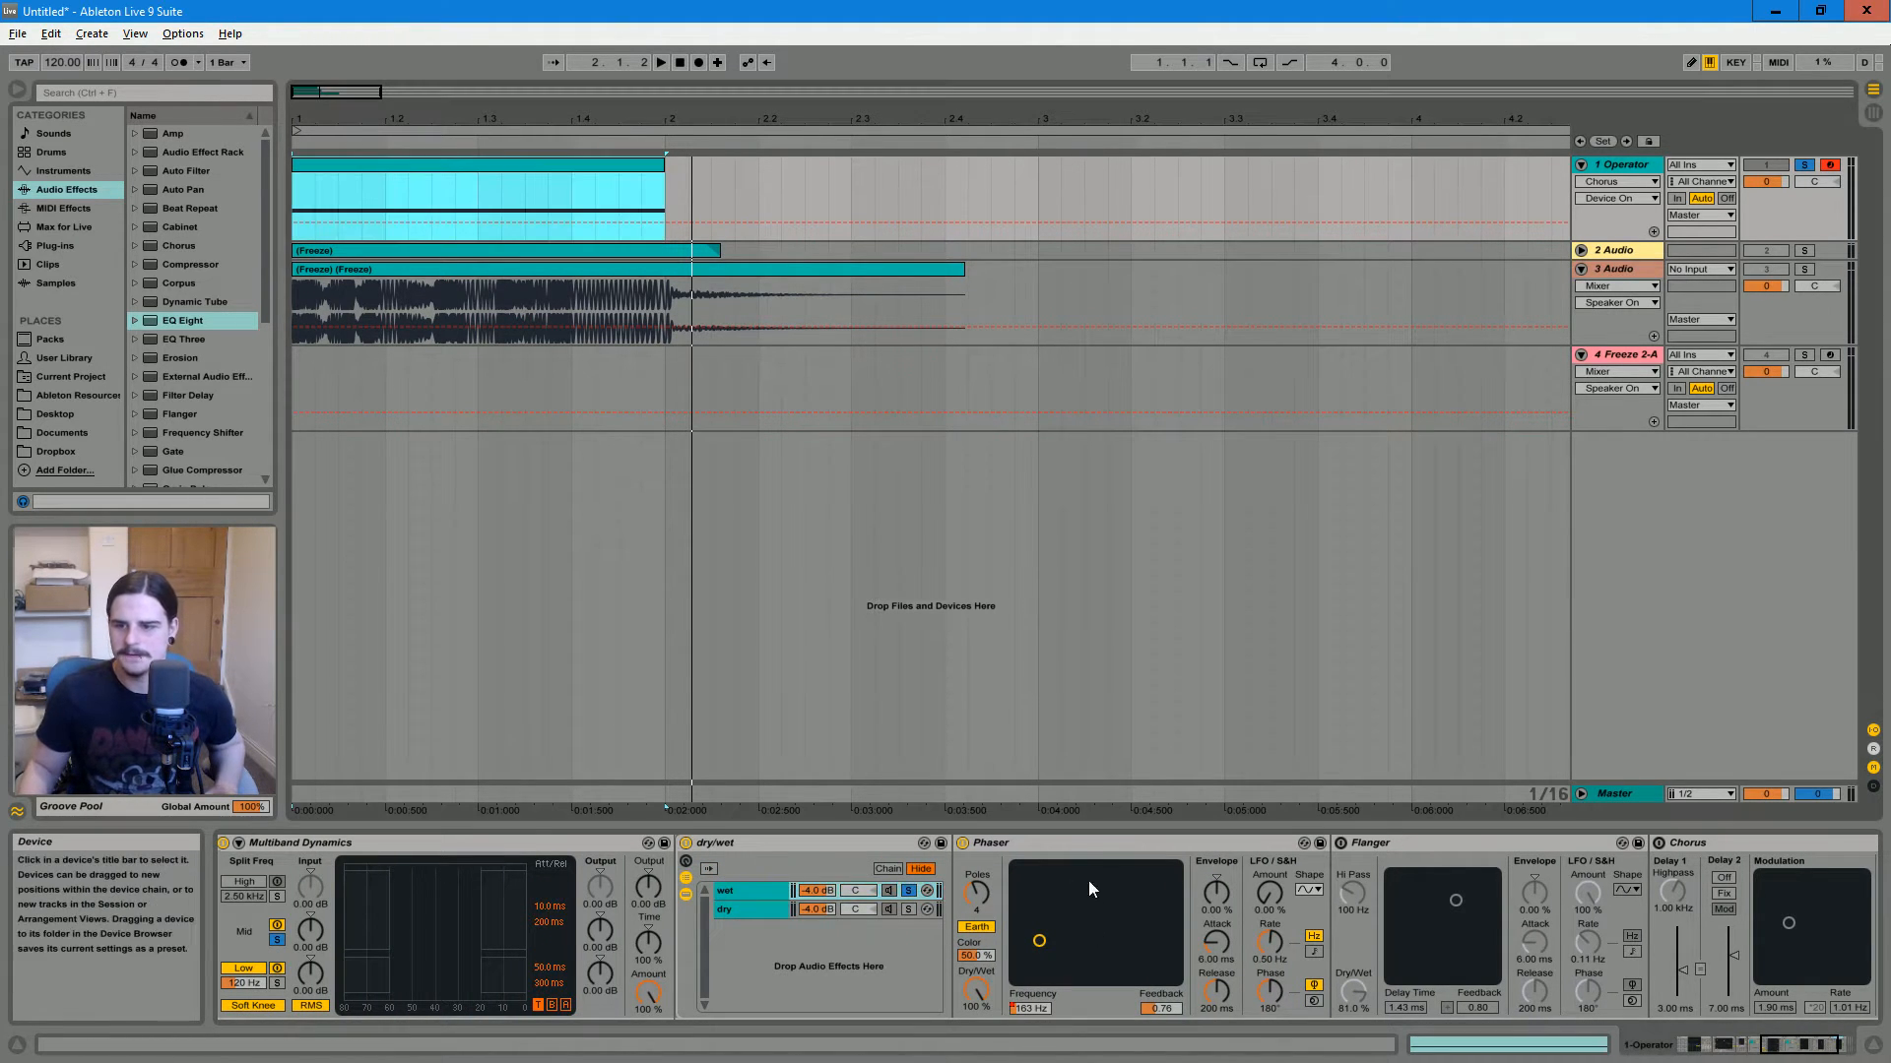
{"action": "key", "text": "space"}
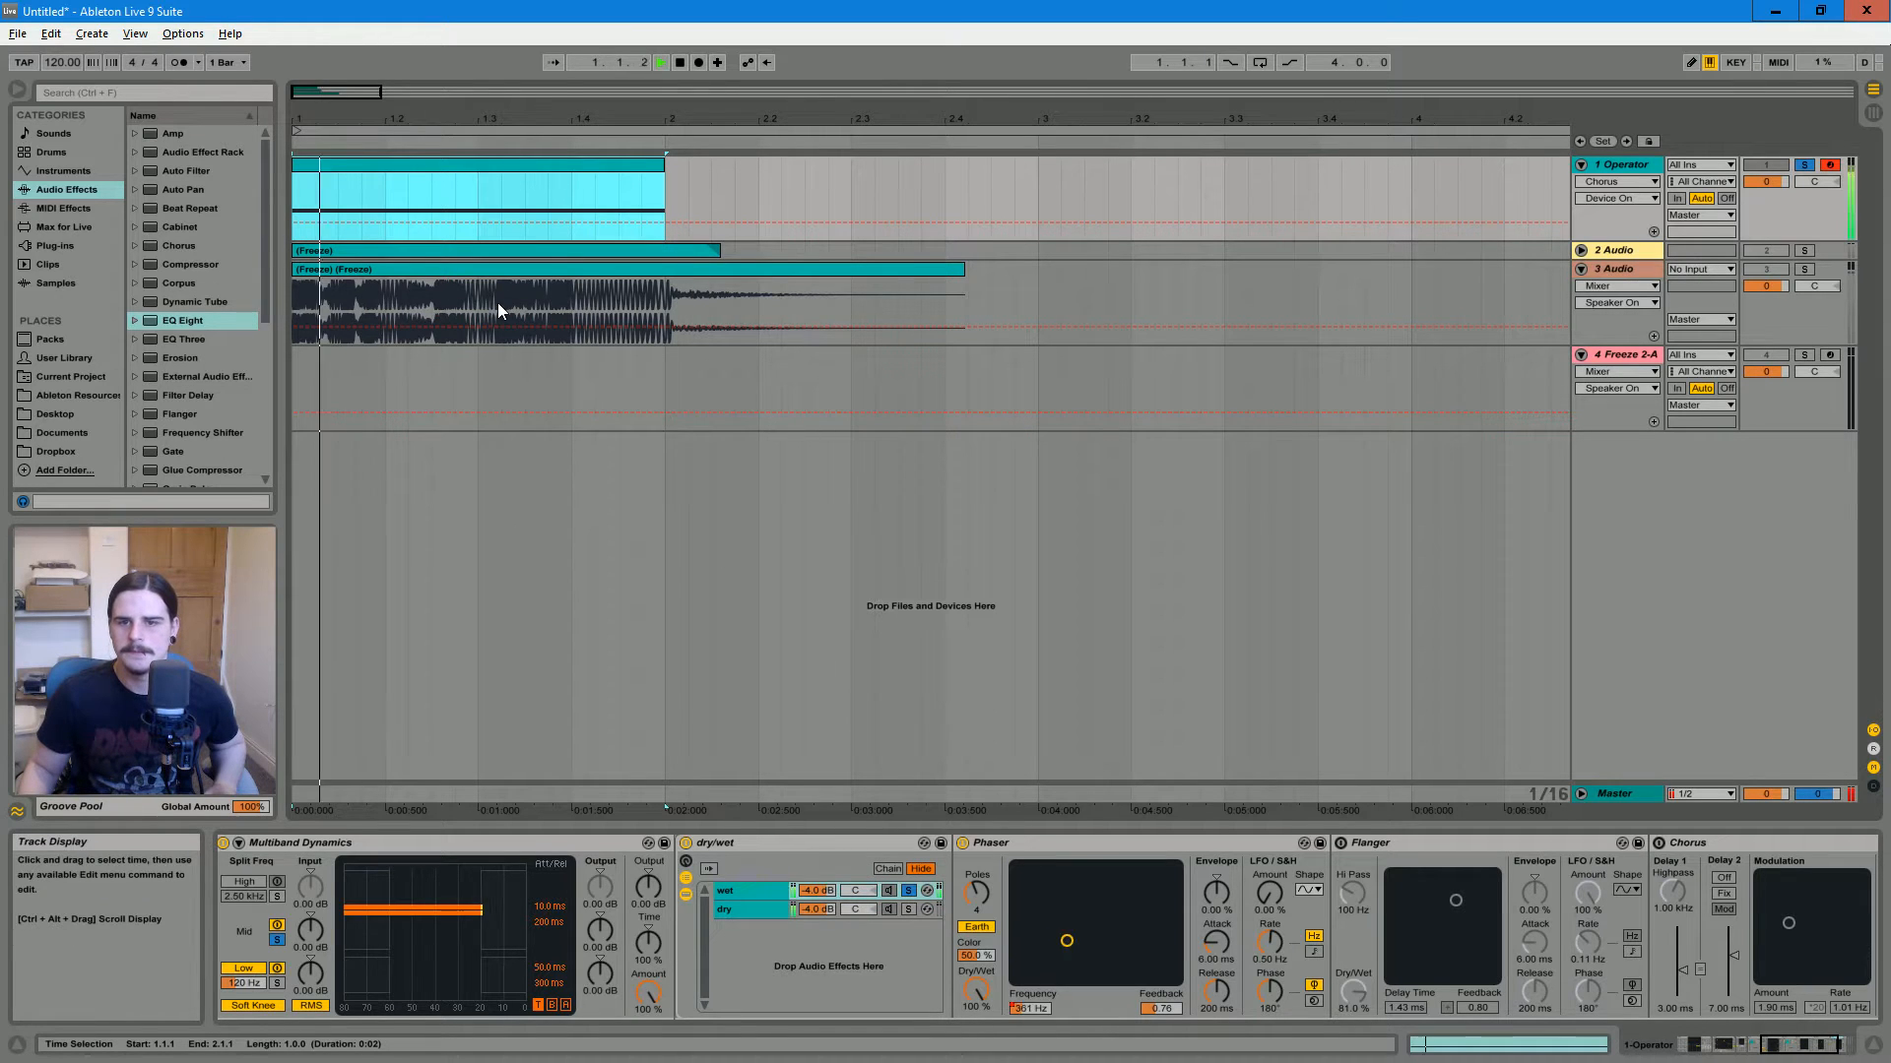
{"action": "left_click", "coordinate": [962, 843]}
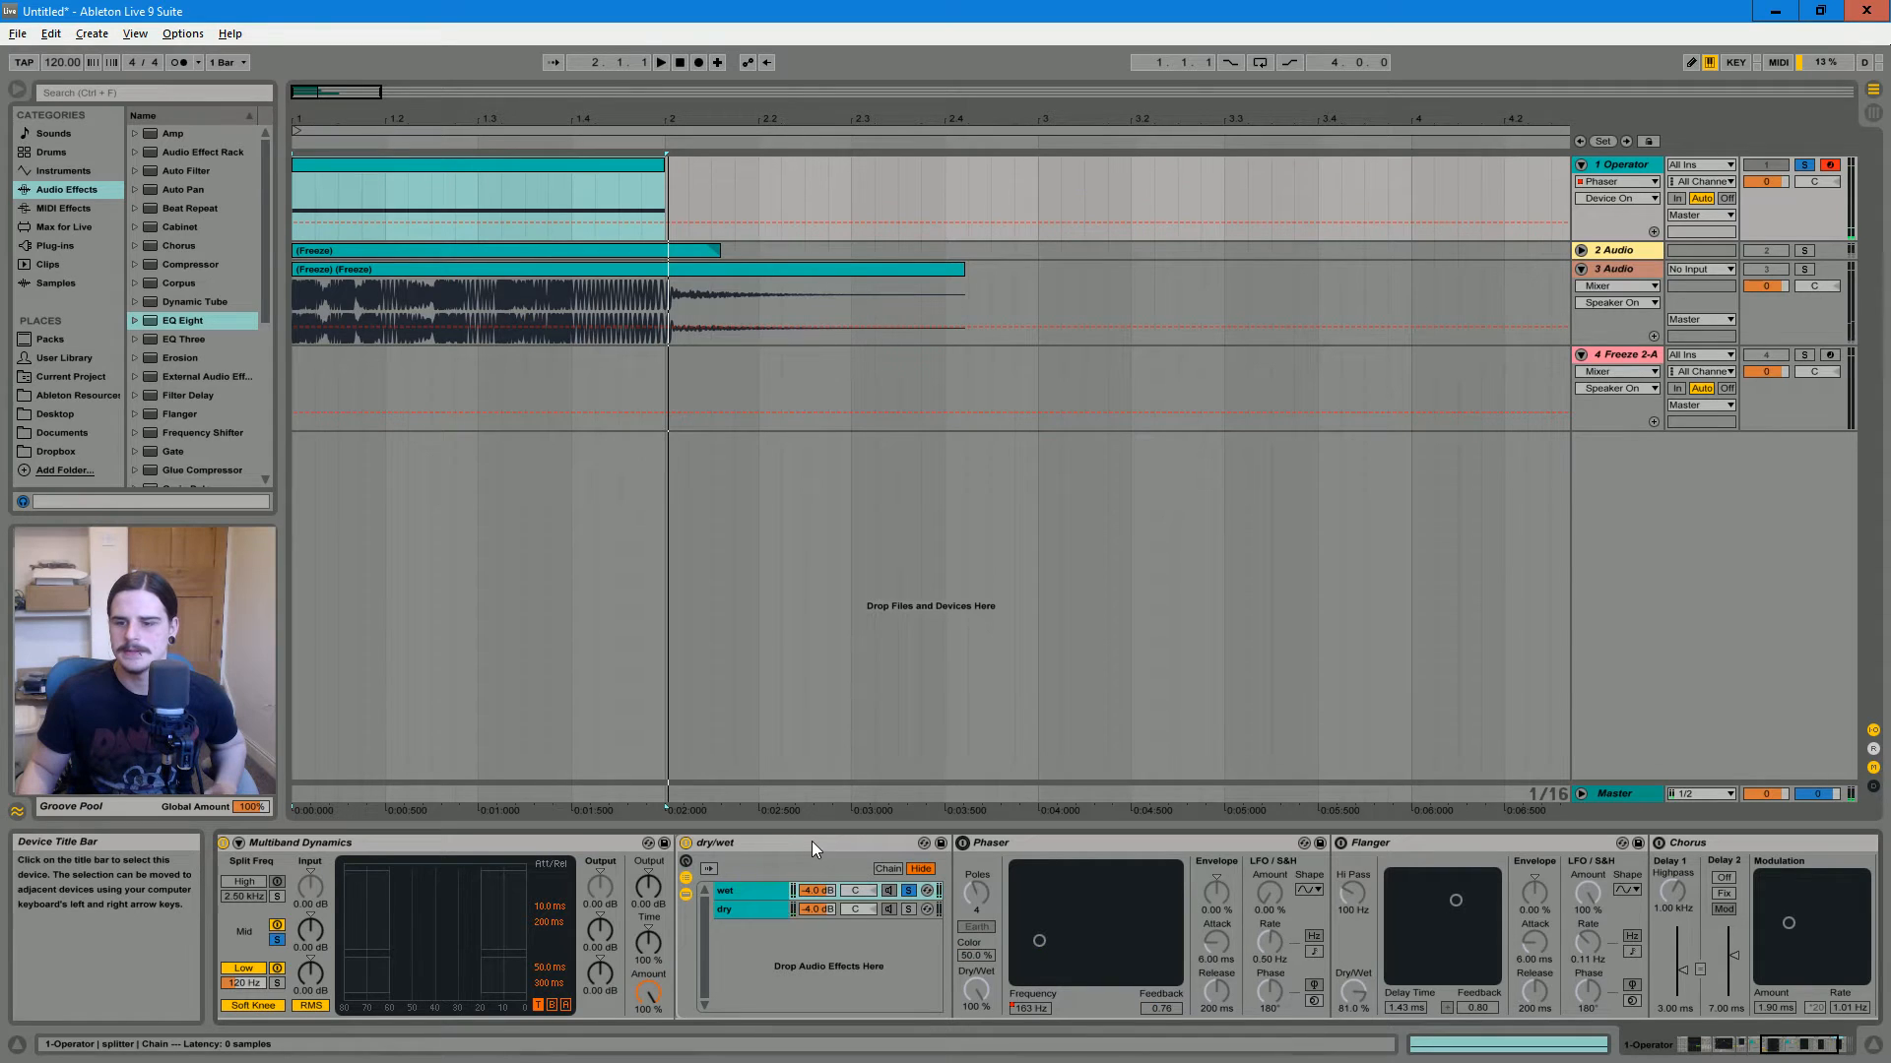
{"action": "key", "text": "space"}
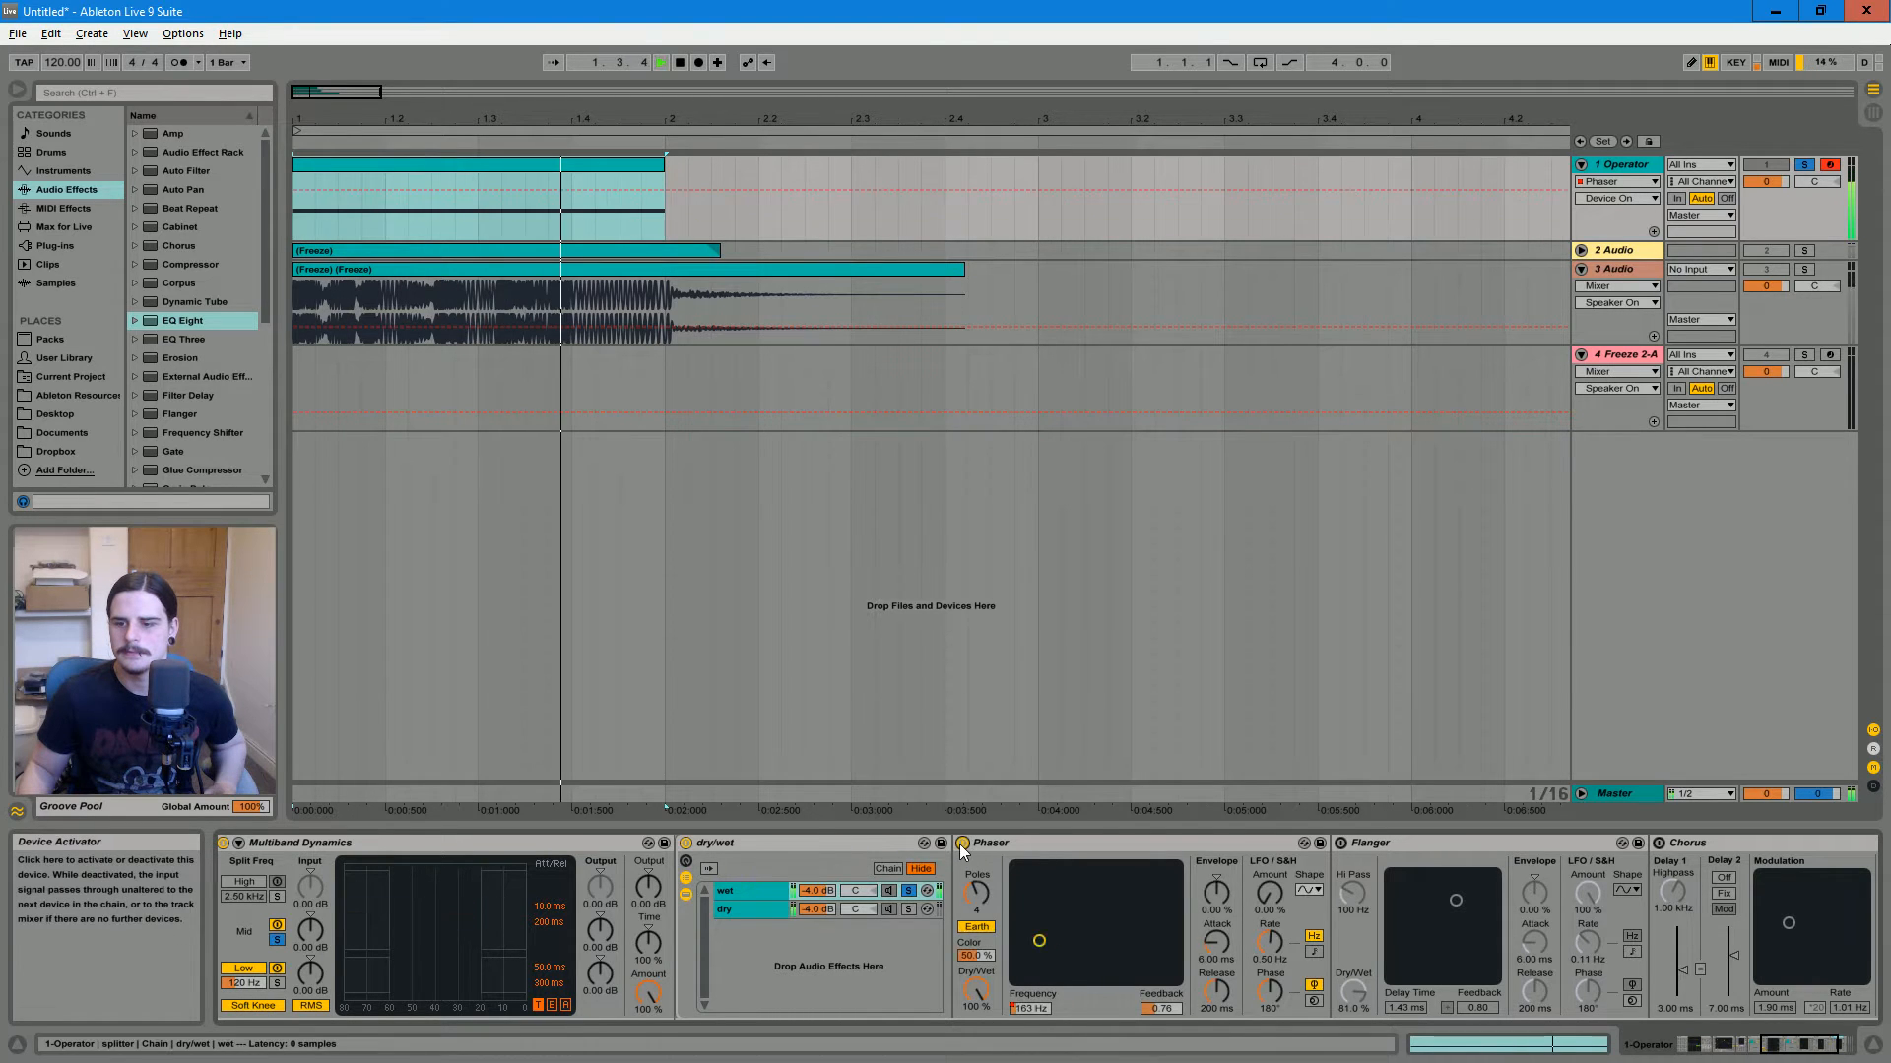
{"action": "left_click", "coordinate": [959, 842]}
{"action": "left_click", "coordinate": [959, 843]}
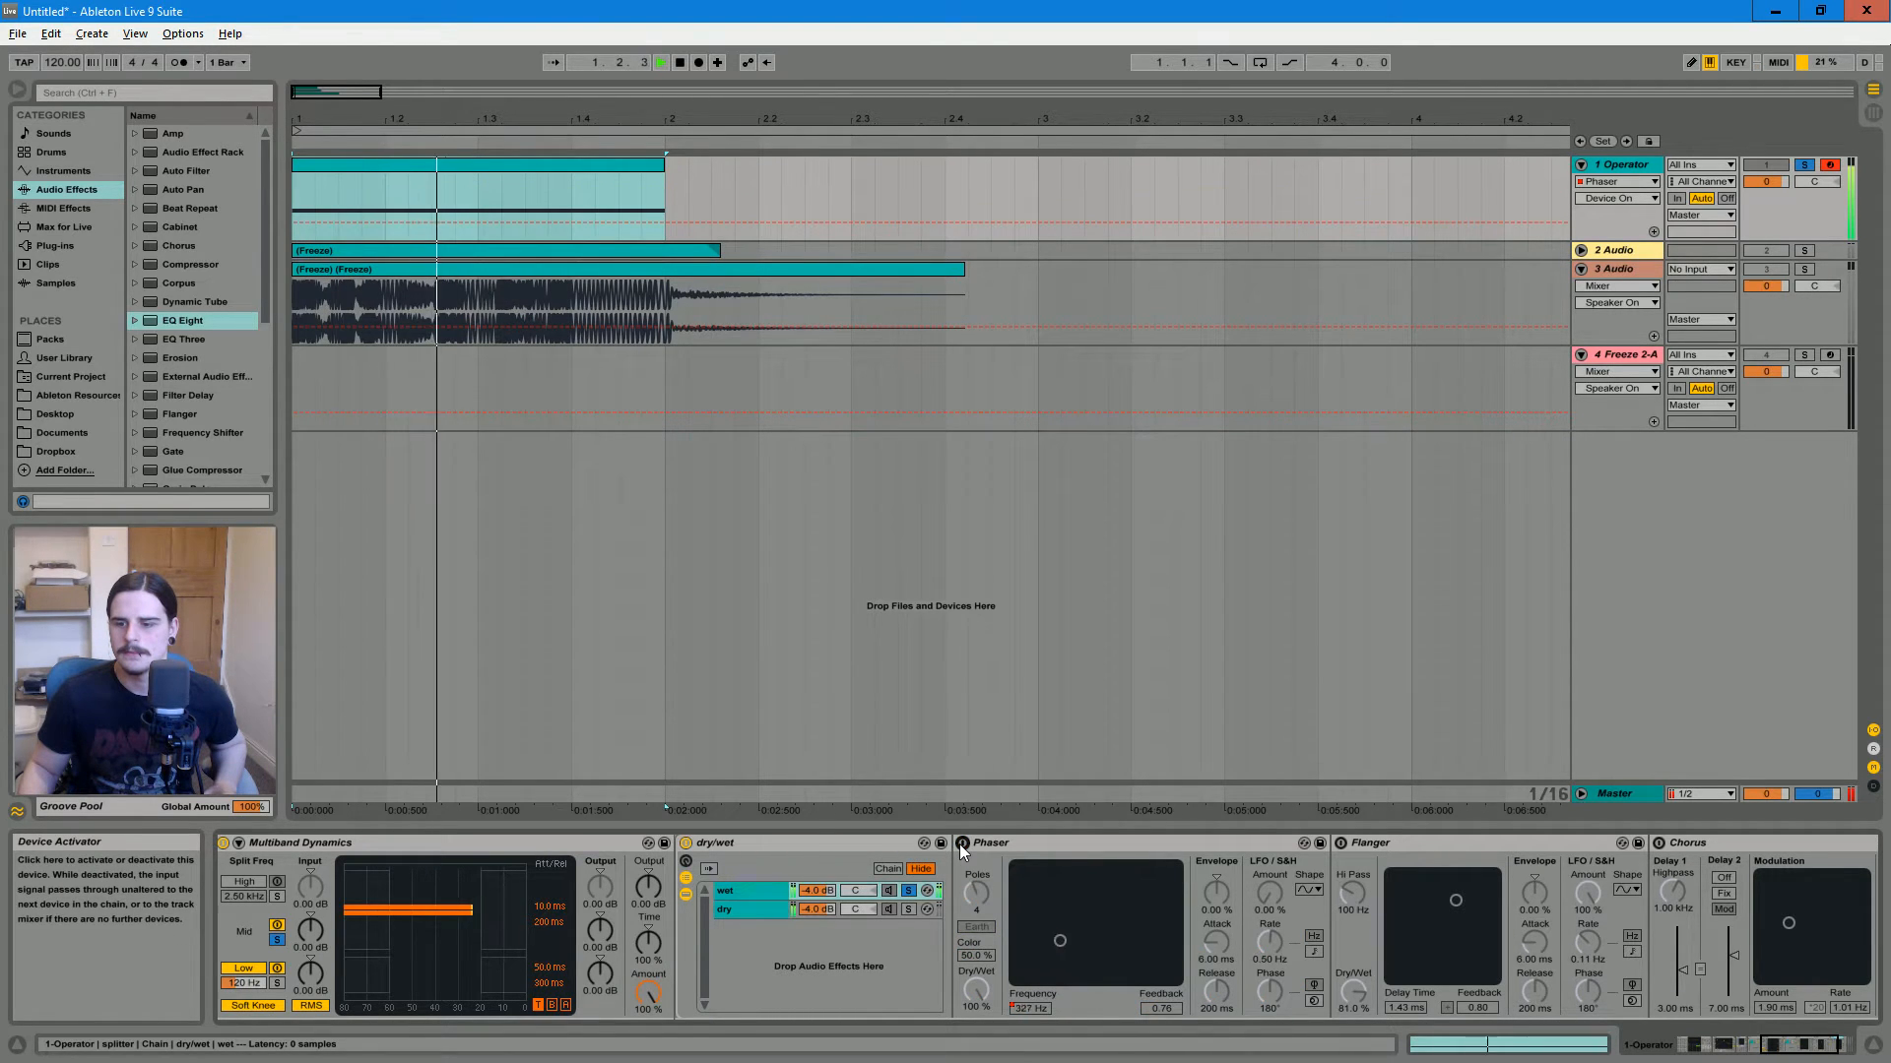
{"action": "key", "text": "space"}
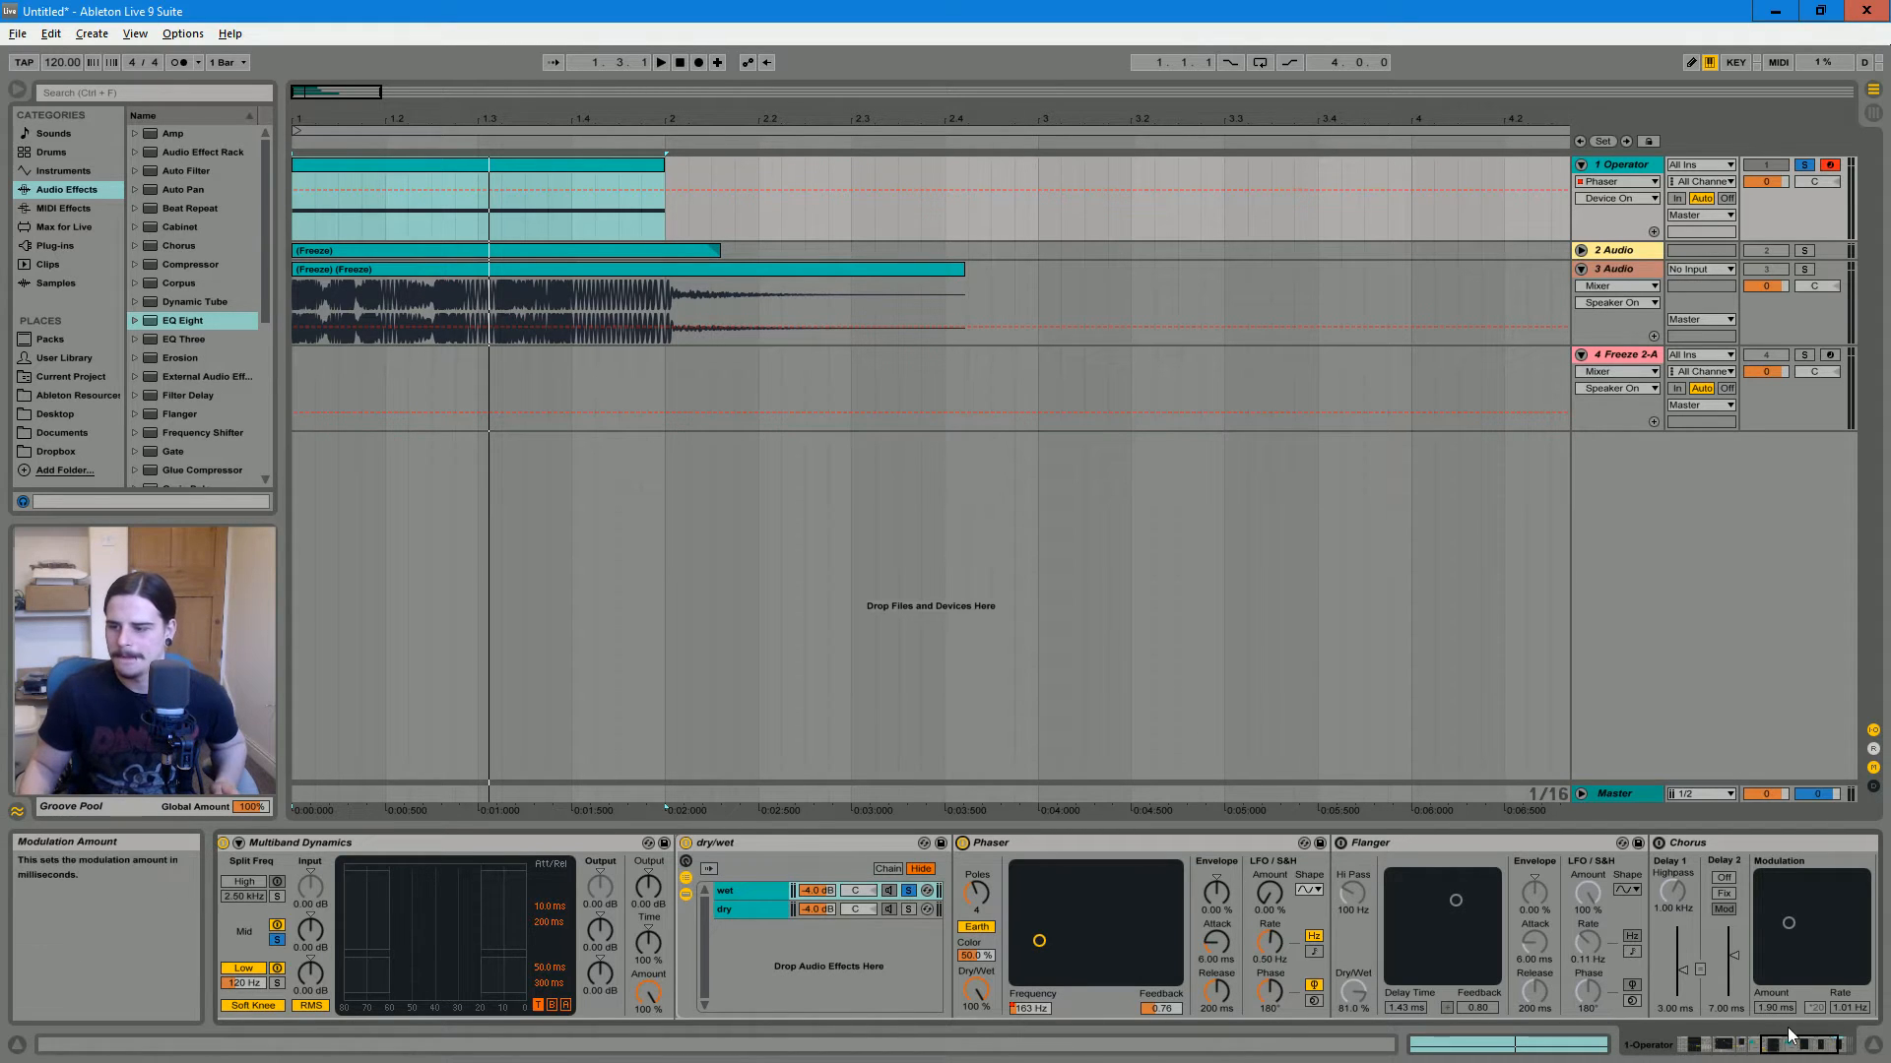
Switch the Flanger in the wet chain back on
{"action": "scroll", "coordinate": [1101, 896], "scroll_direction": "down", "scroll_amount": 4}
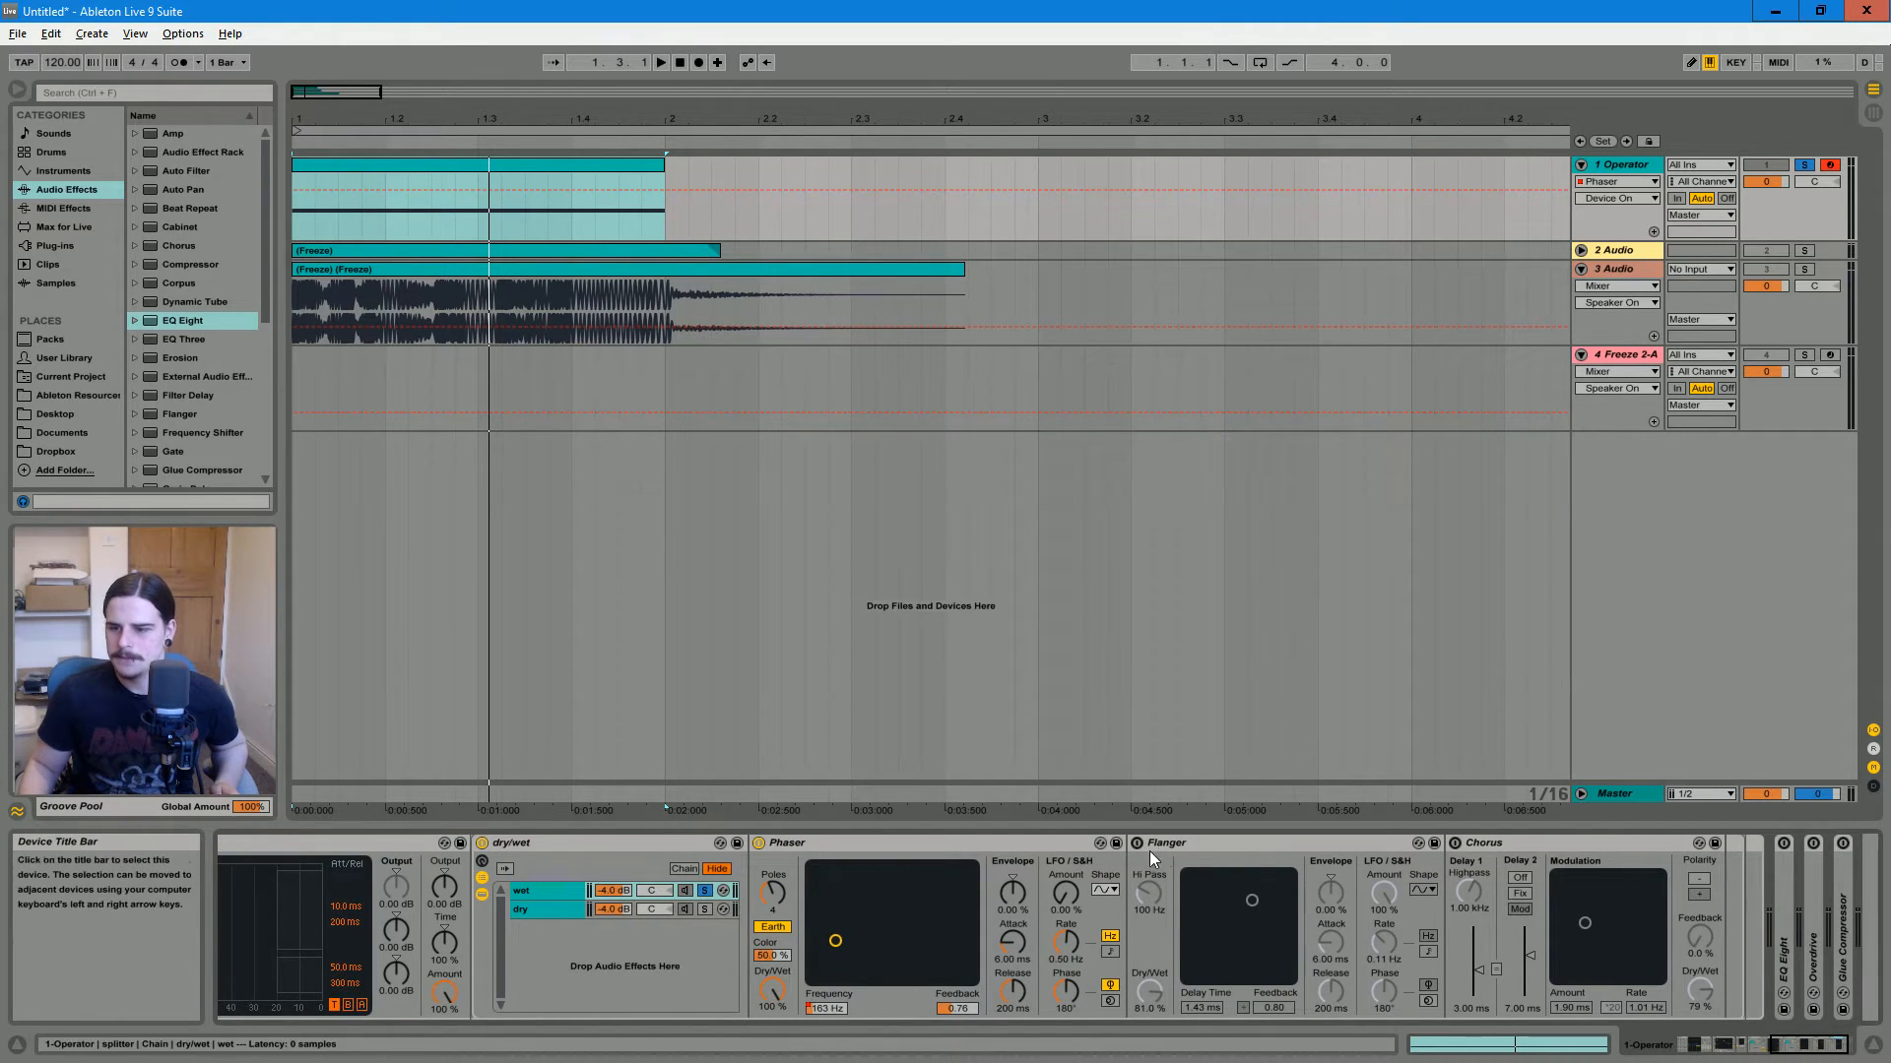
{"action": "left_click", "coordinate": [1322, 867]}
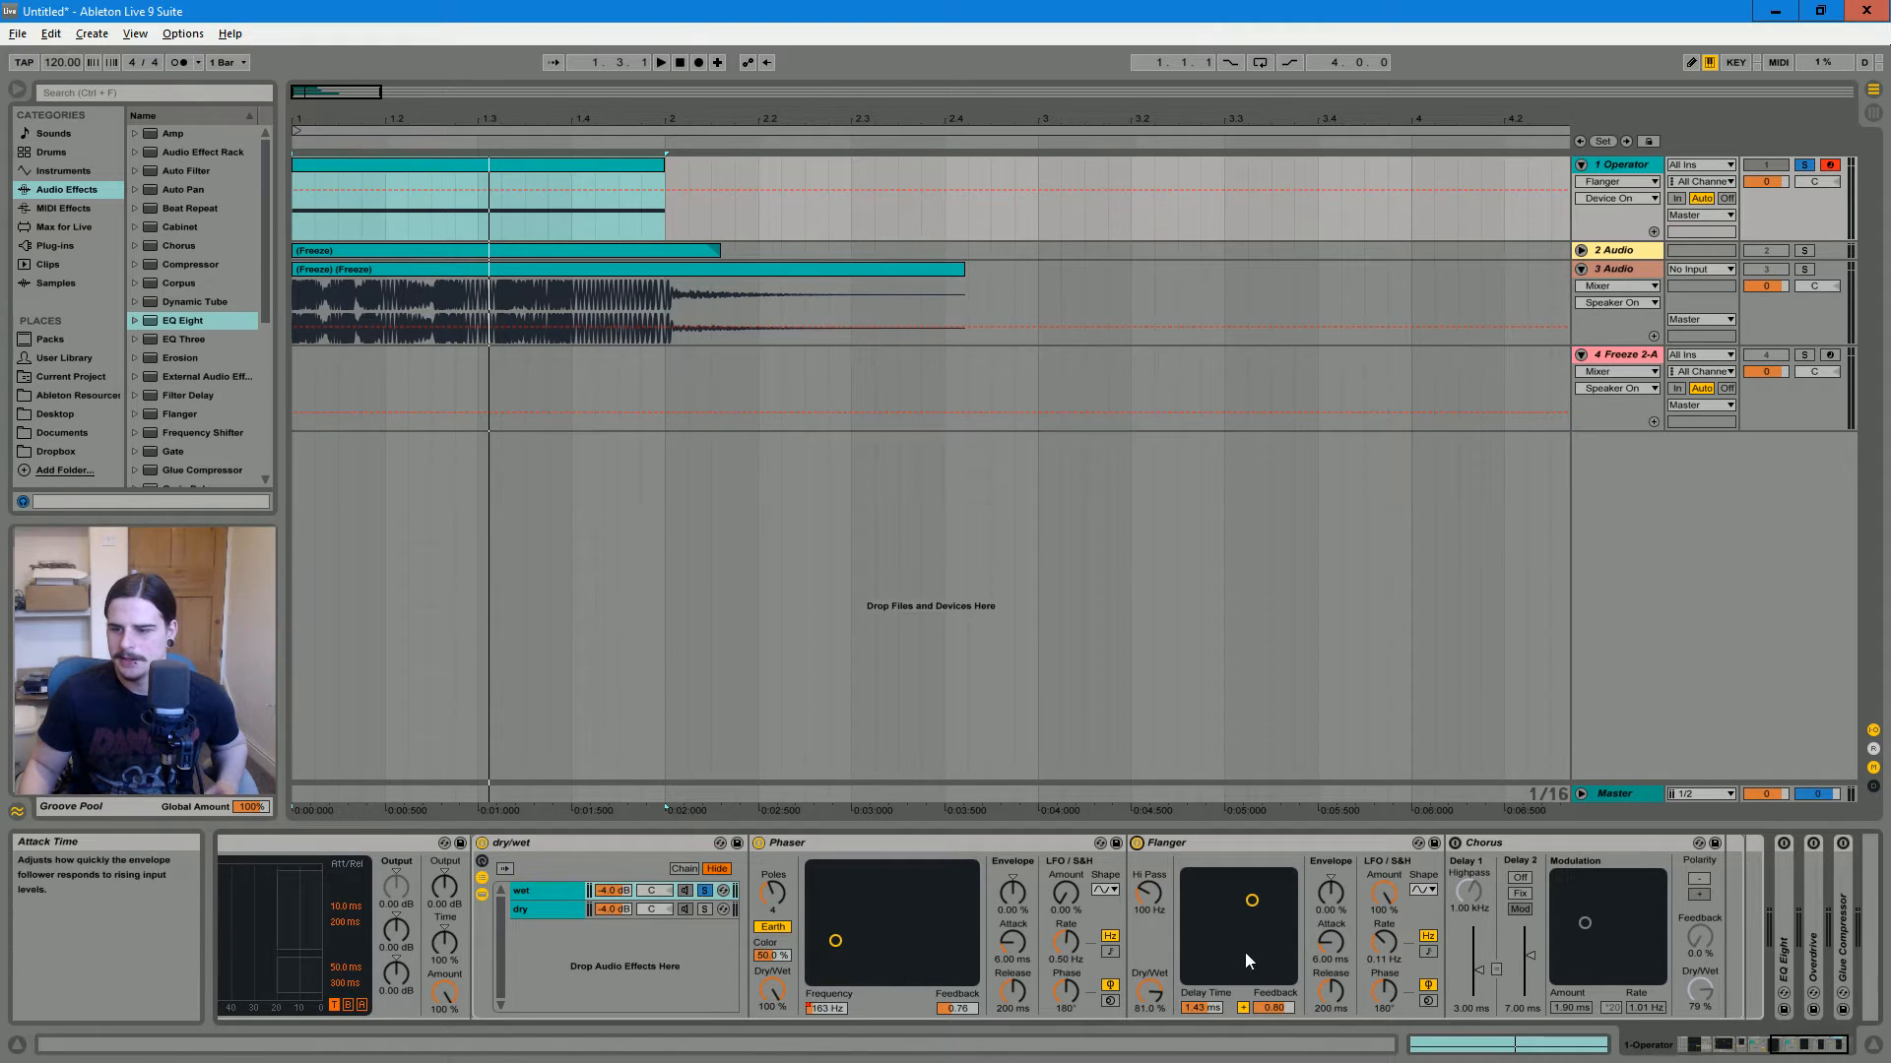
Play the Operator clip through the soloed wet chain with the Phaser and Flanger on
{"action": "left_click_drag", "start_coordinate": [1136, 998], "coordinate": [1142, 1016]}
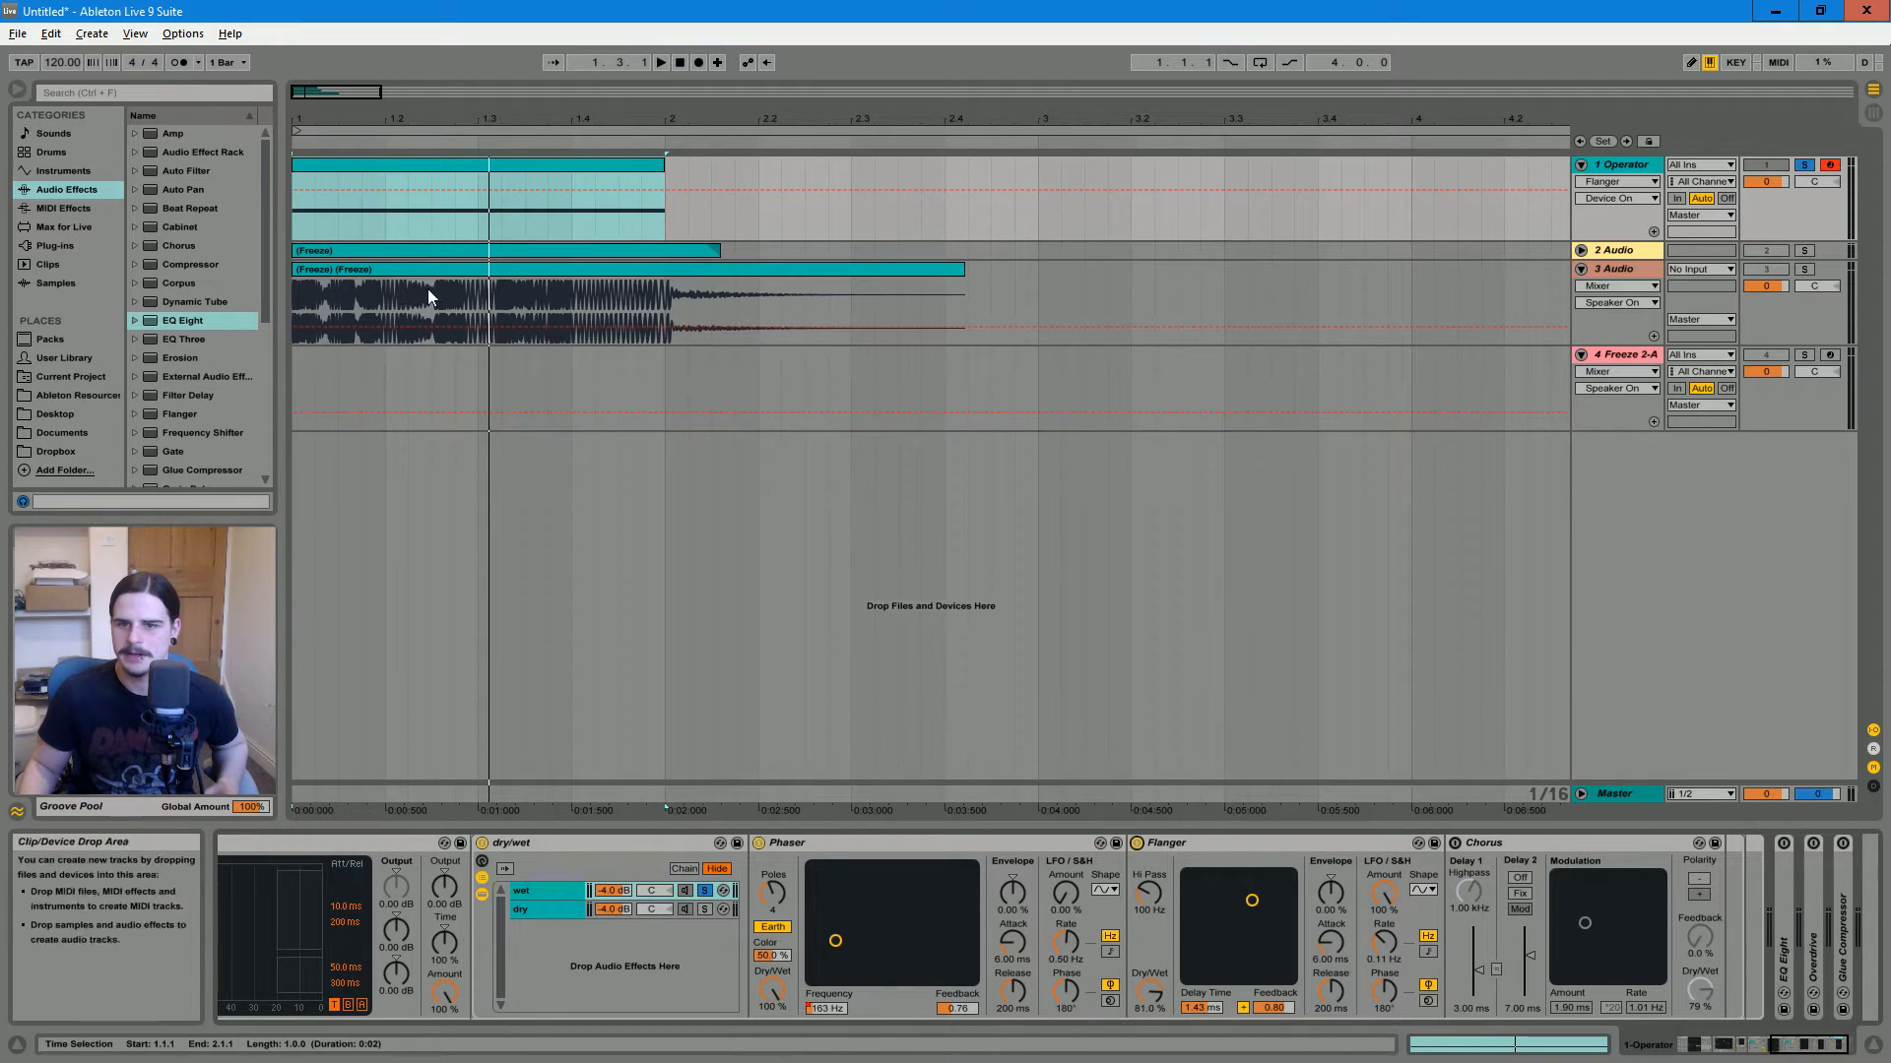
{"action": "left_click", "coordinate": [327, 173]}
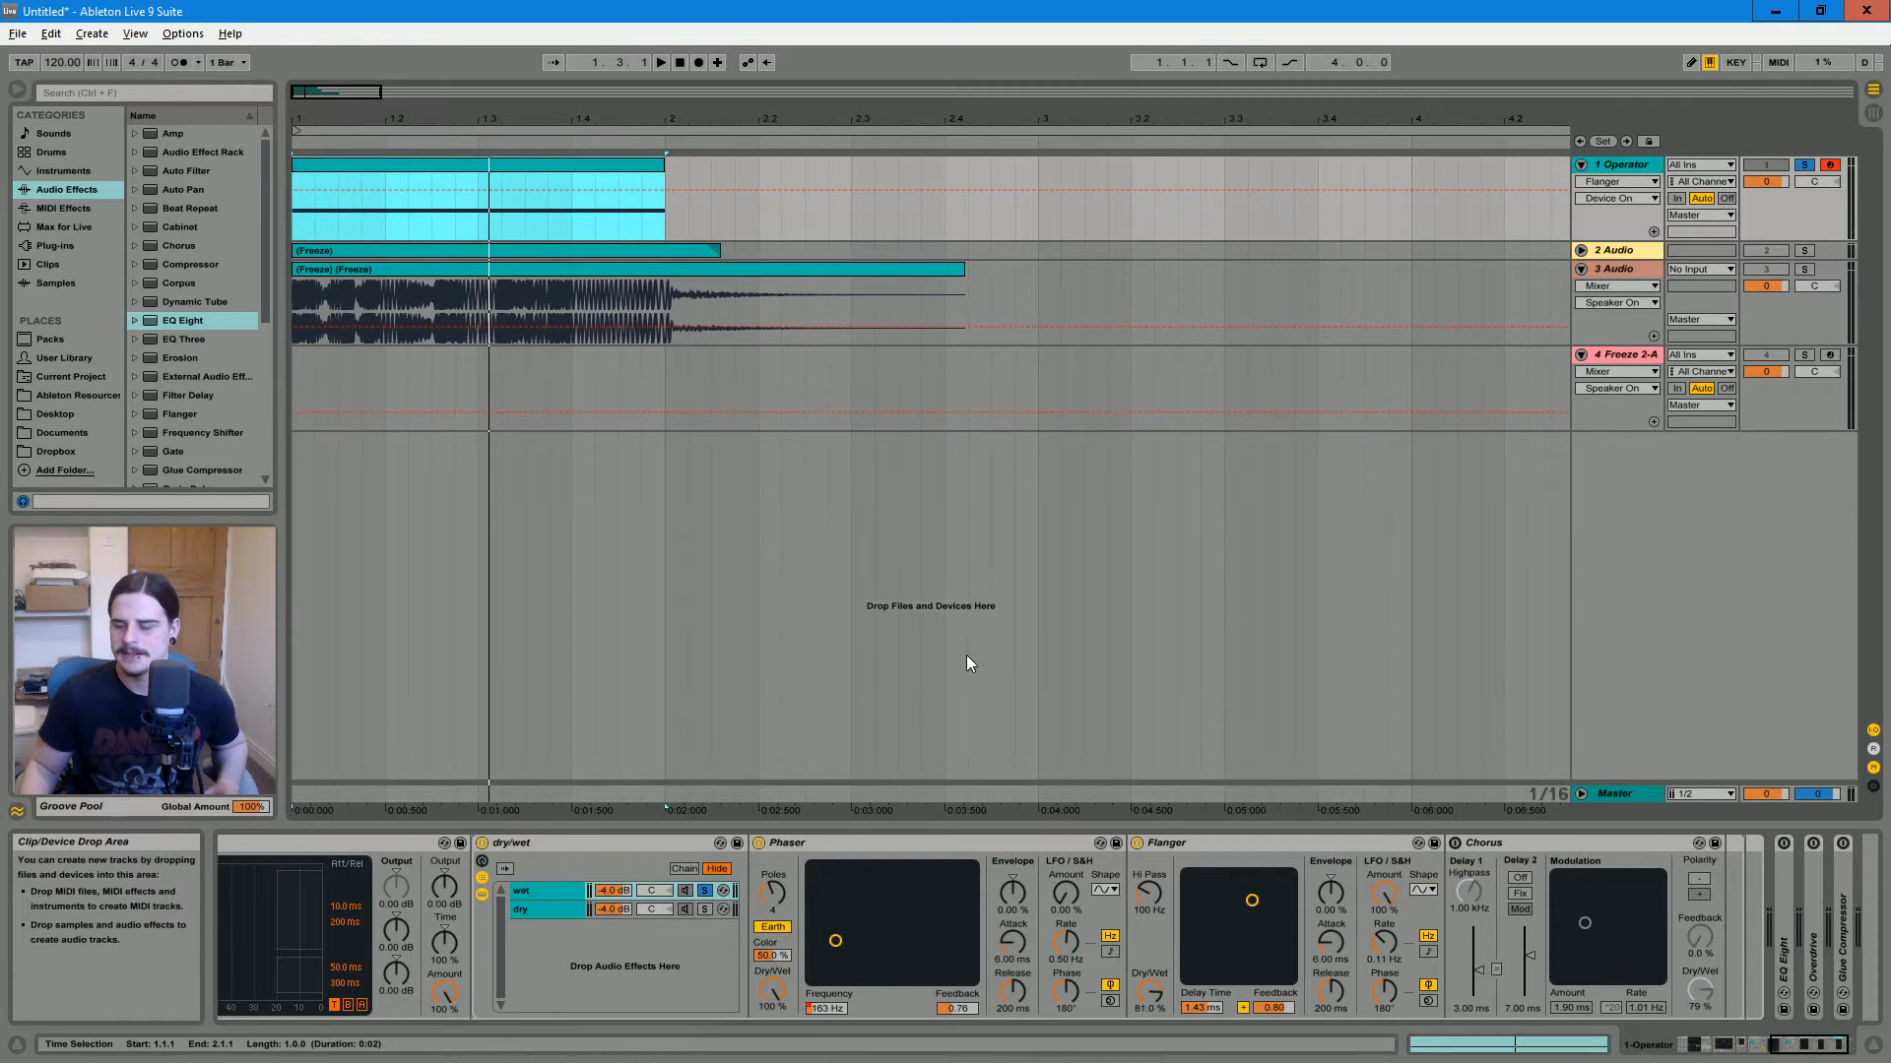
{"action": "key", "text": "space"}
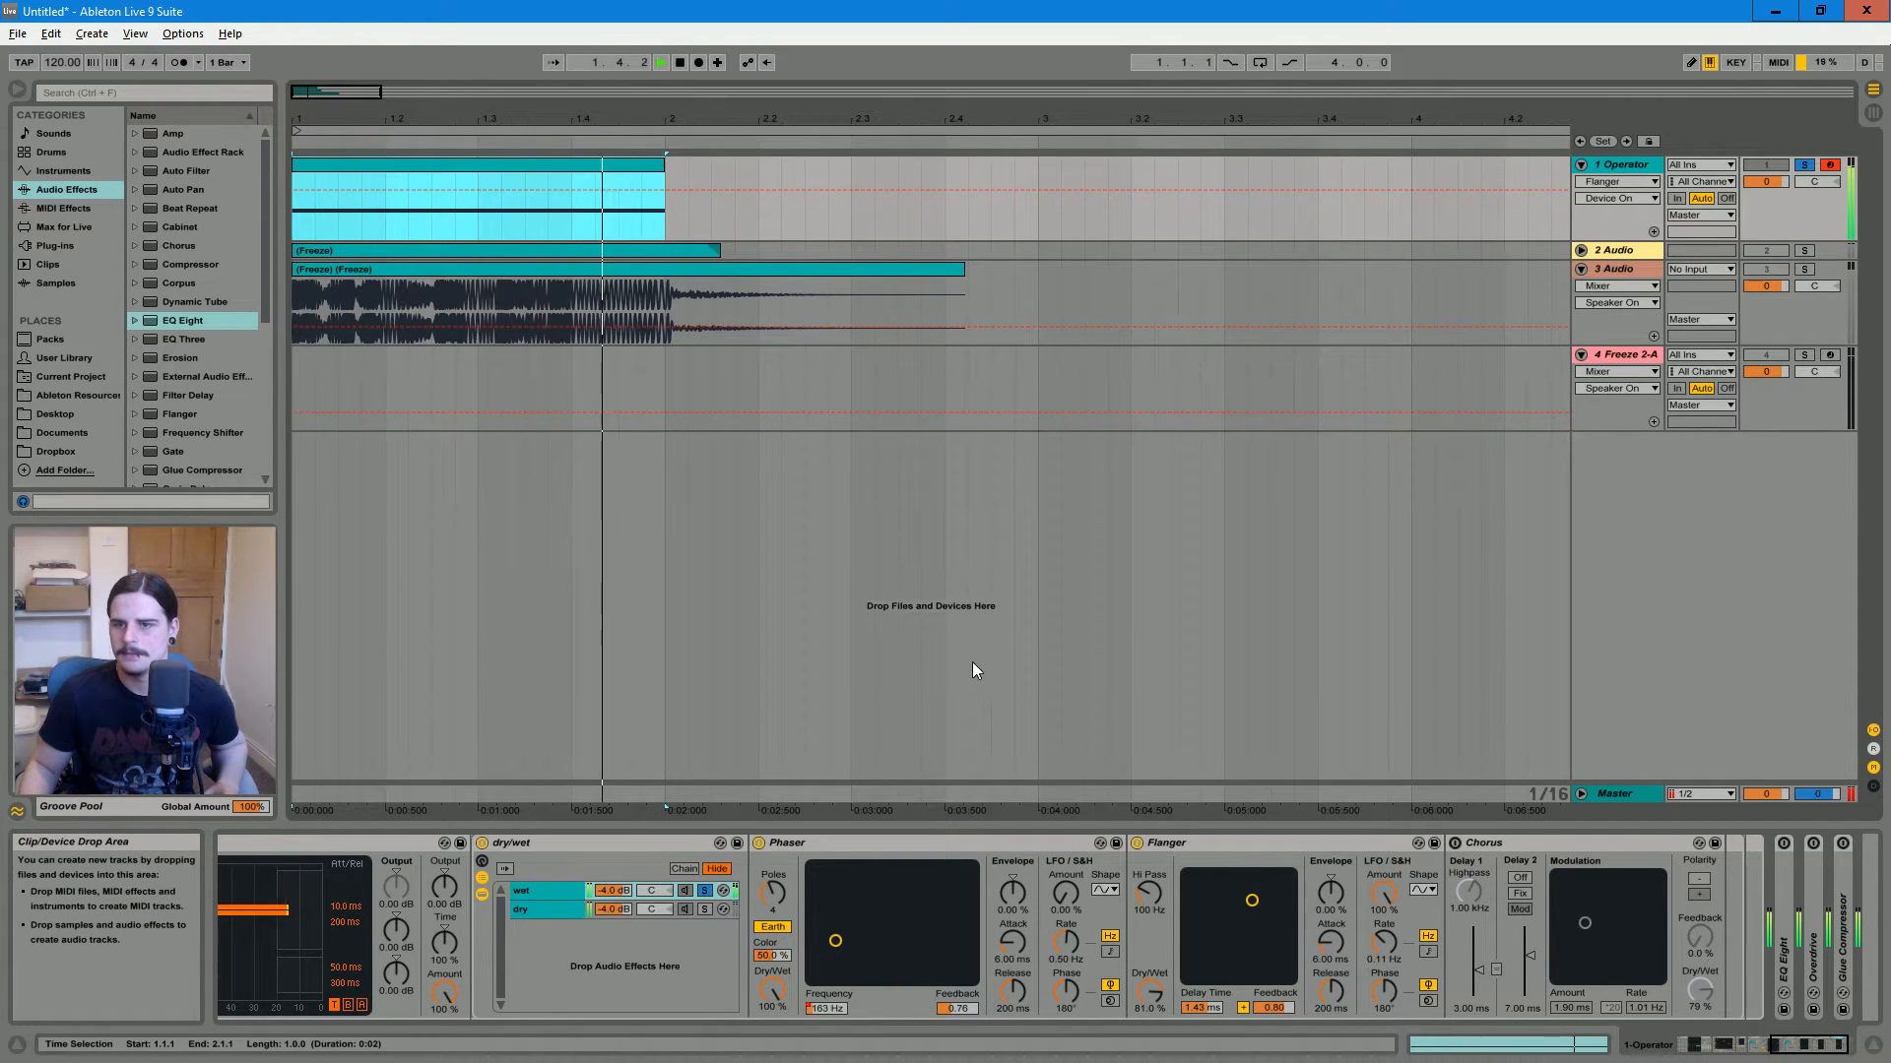
{"action": "key", "text": "space"}
Switch on the Chorus in the wet chain and play the Operator clip through it
{"action": "left_click", "coordinate": [1456, 844]}
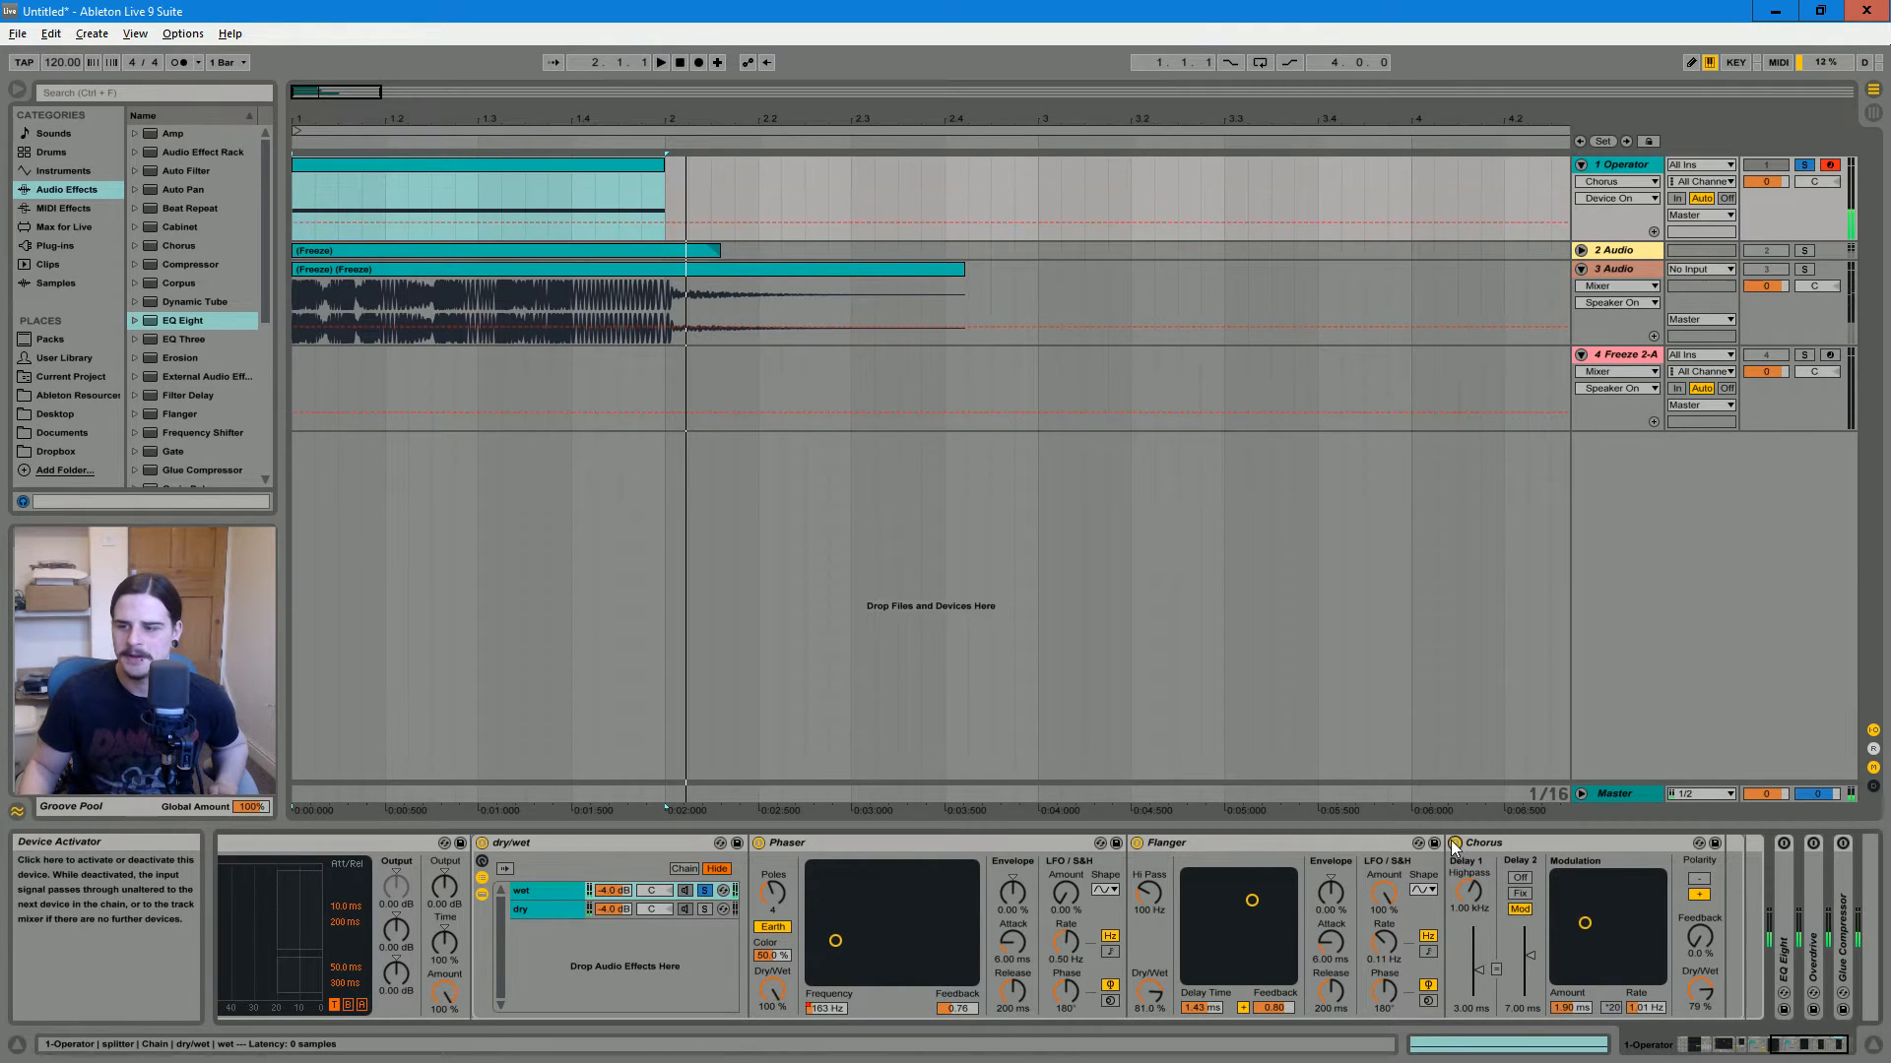
{"action": "left_click", "coordinate": [1803, 1047]}
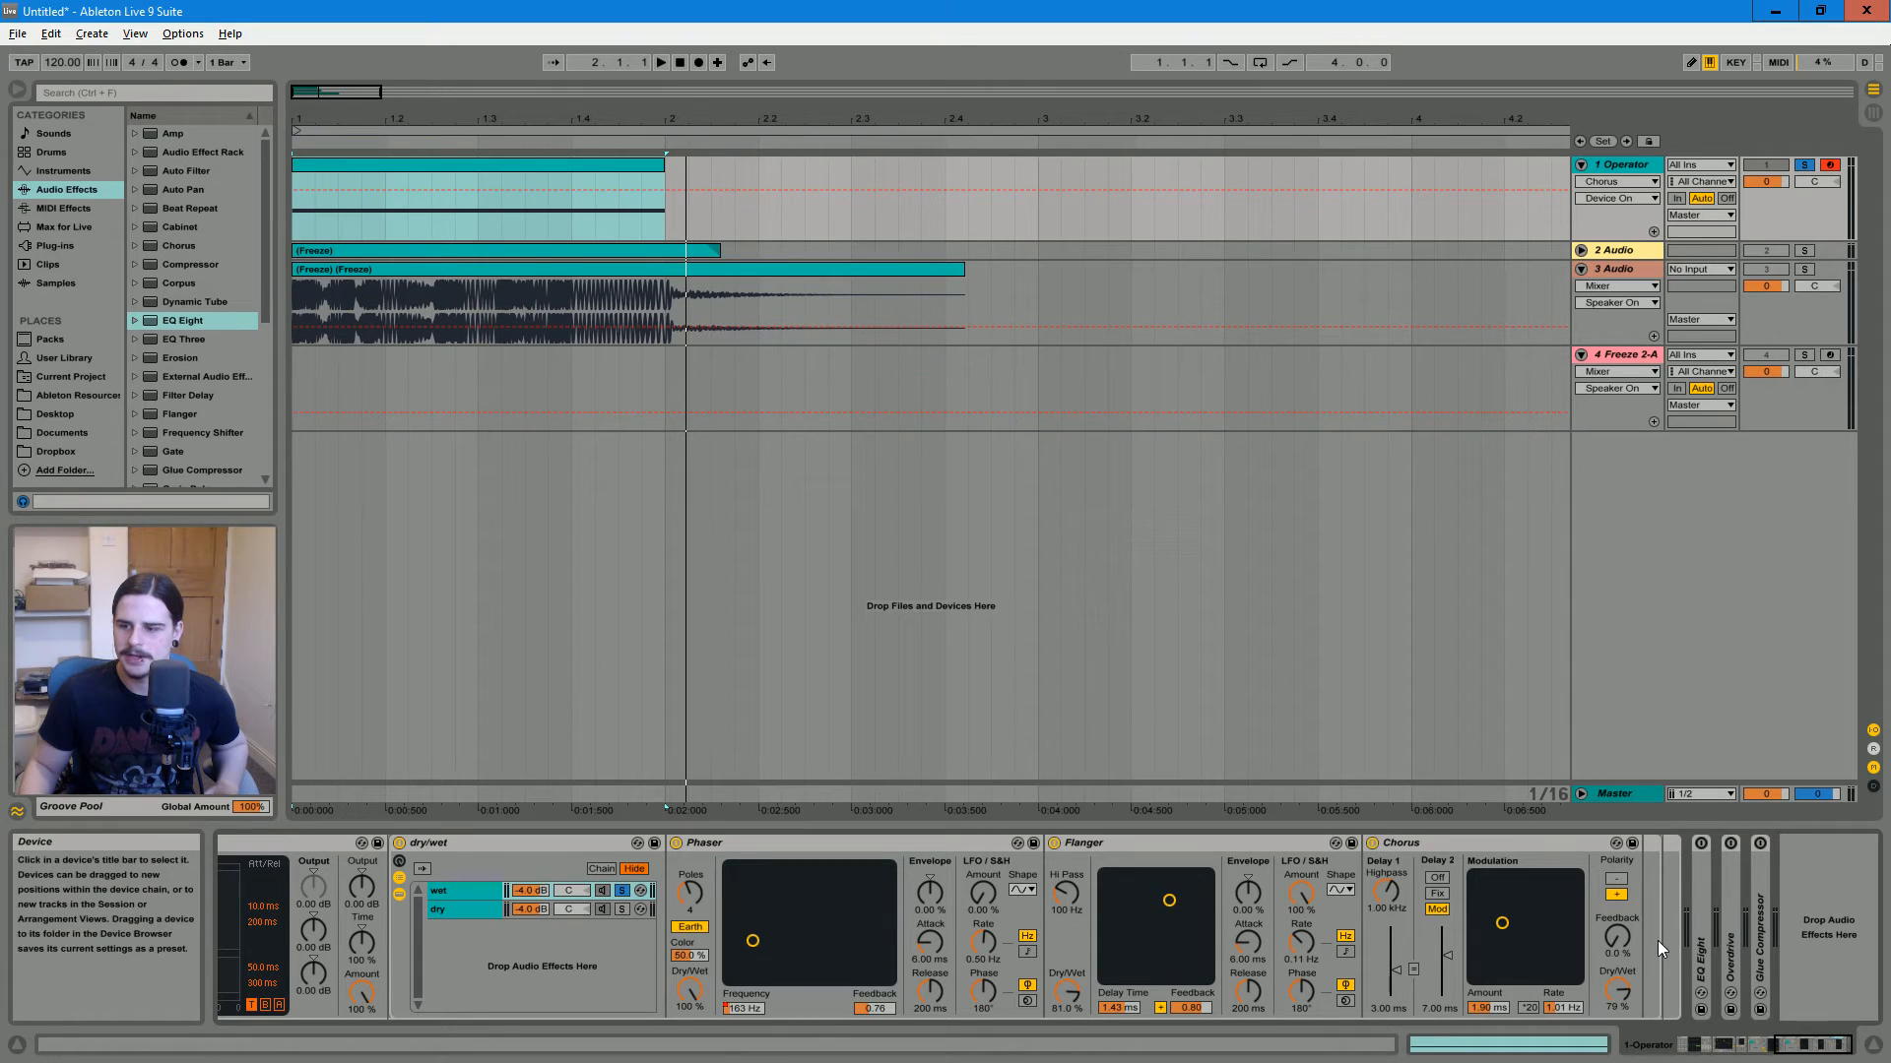
{"action": "key", "text": "space"}
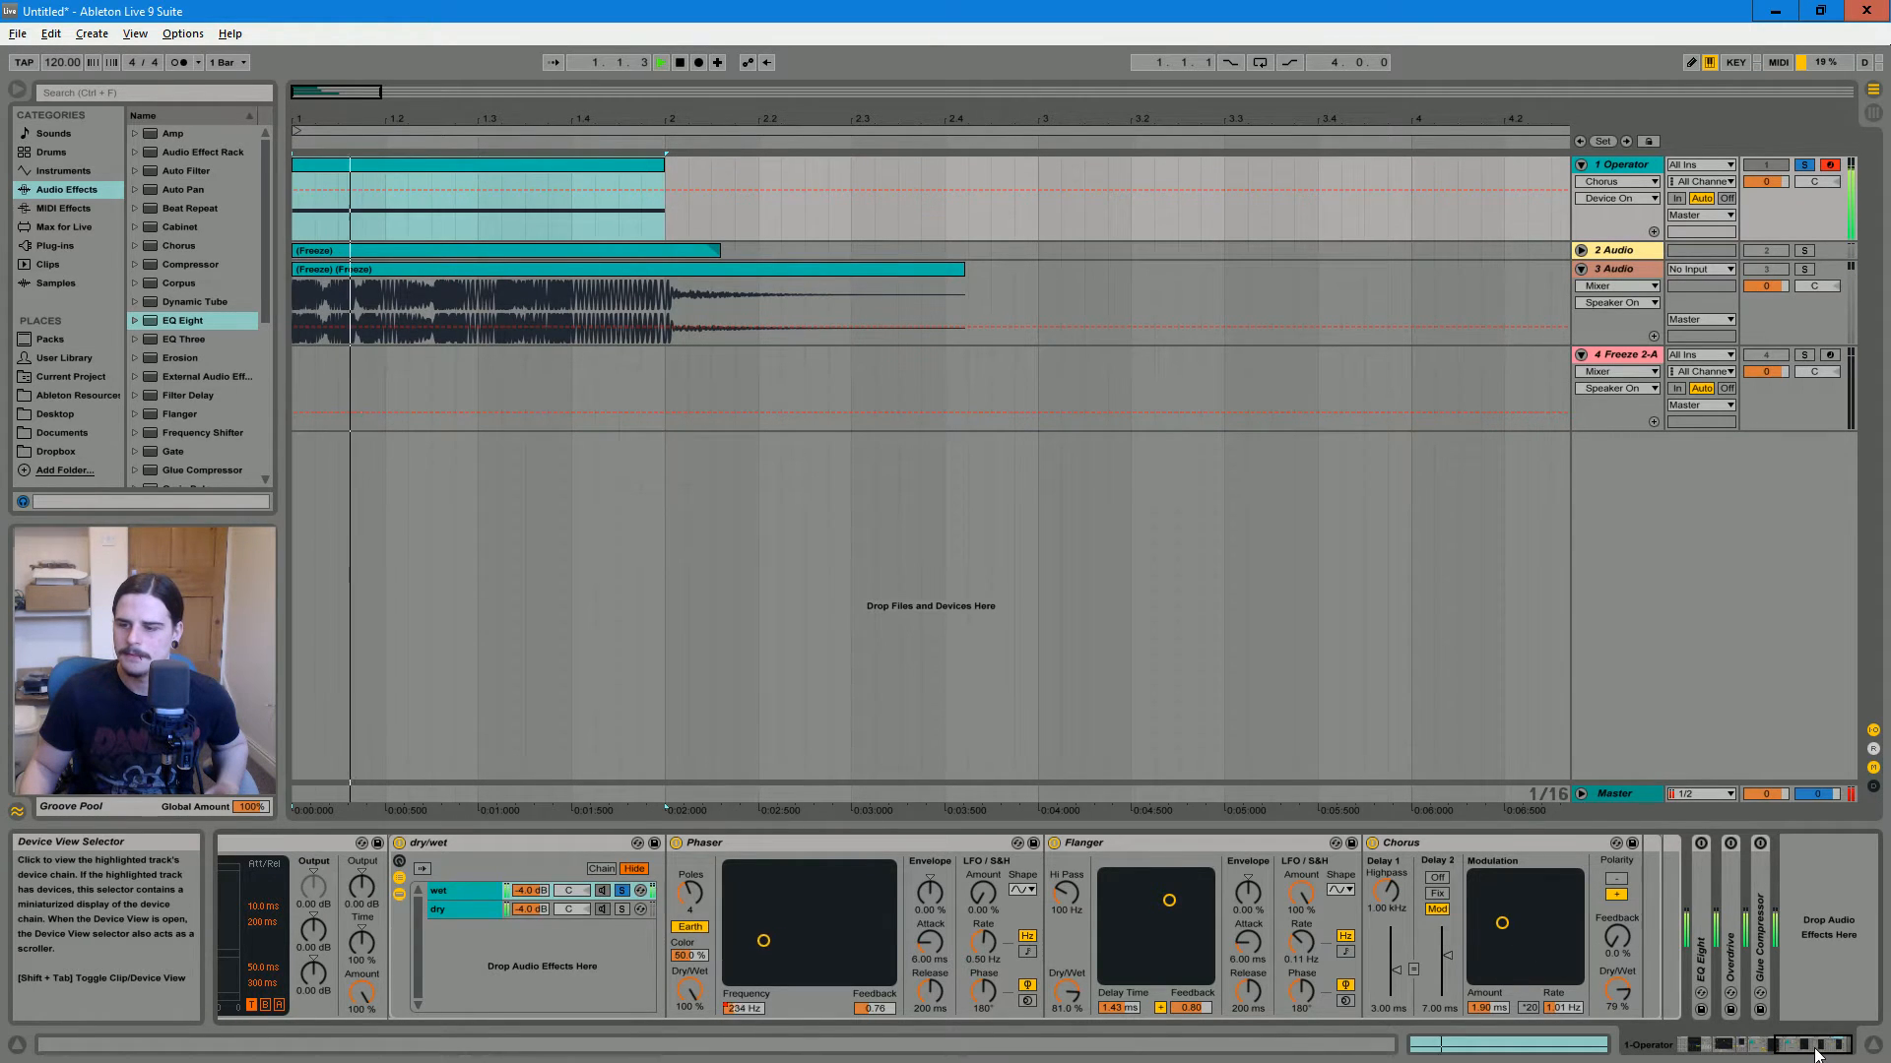
{"action": "left_click_drag", "start_coordinate": [1817, 1053], "coordinate": [1859, 1056]}
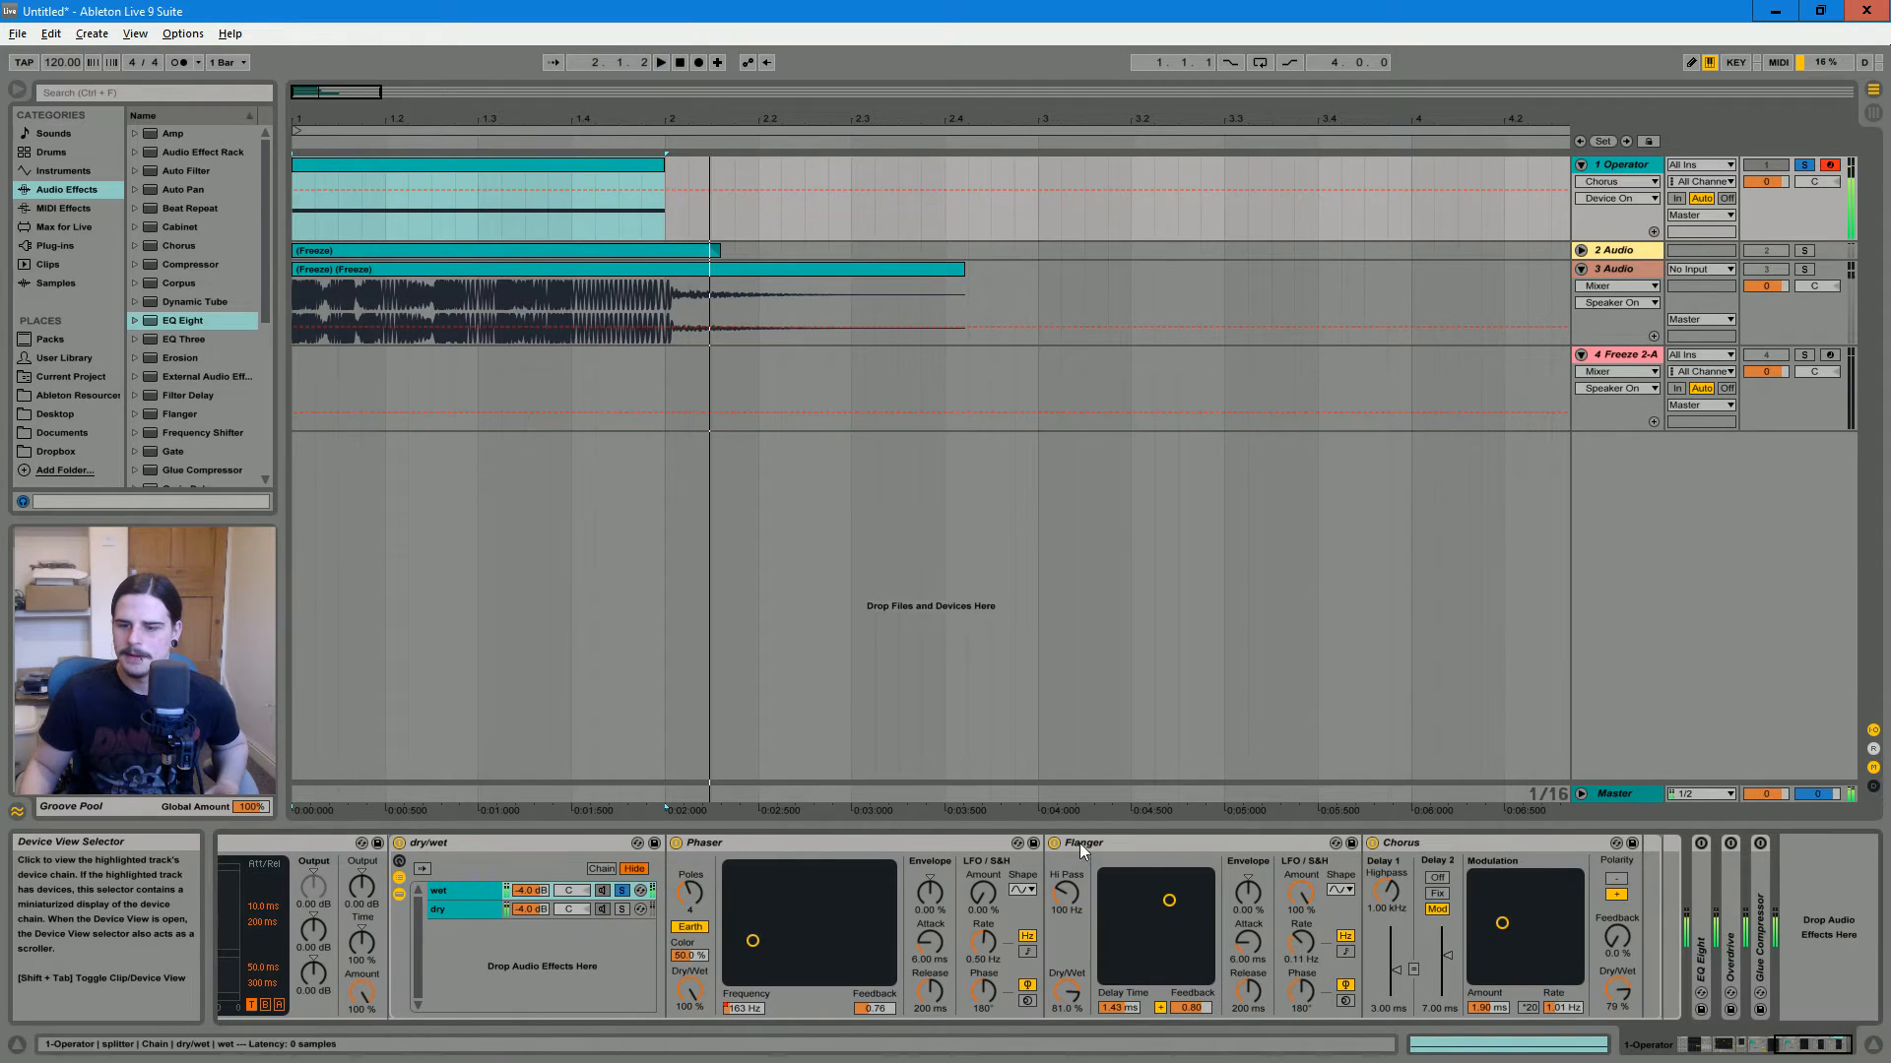
Unsolo the wet chain of the dry/wet rack and display the dry chain with its Amp
{"action": "left_click", "coordinate": [621, 889]}
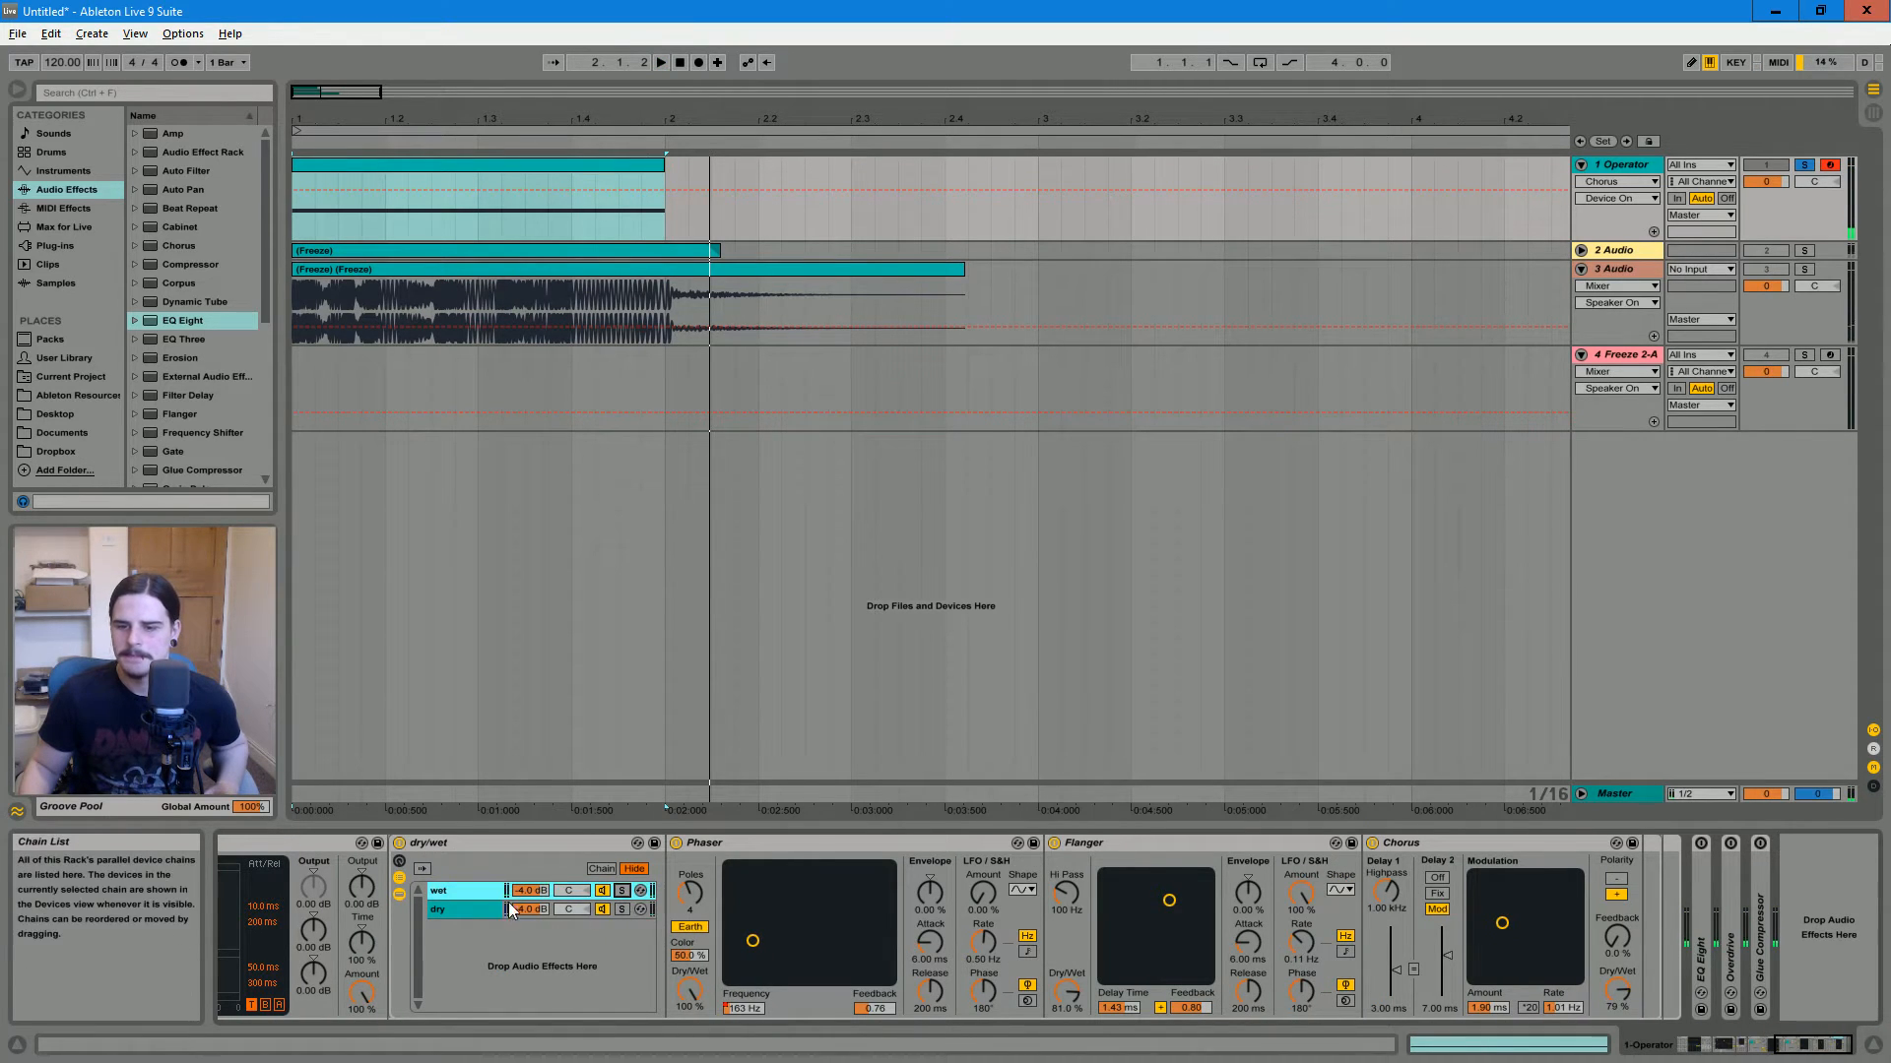
{"action": "left_click", "coordinate": [447, 908]}
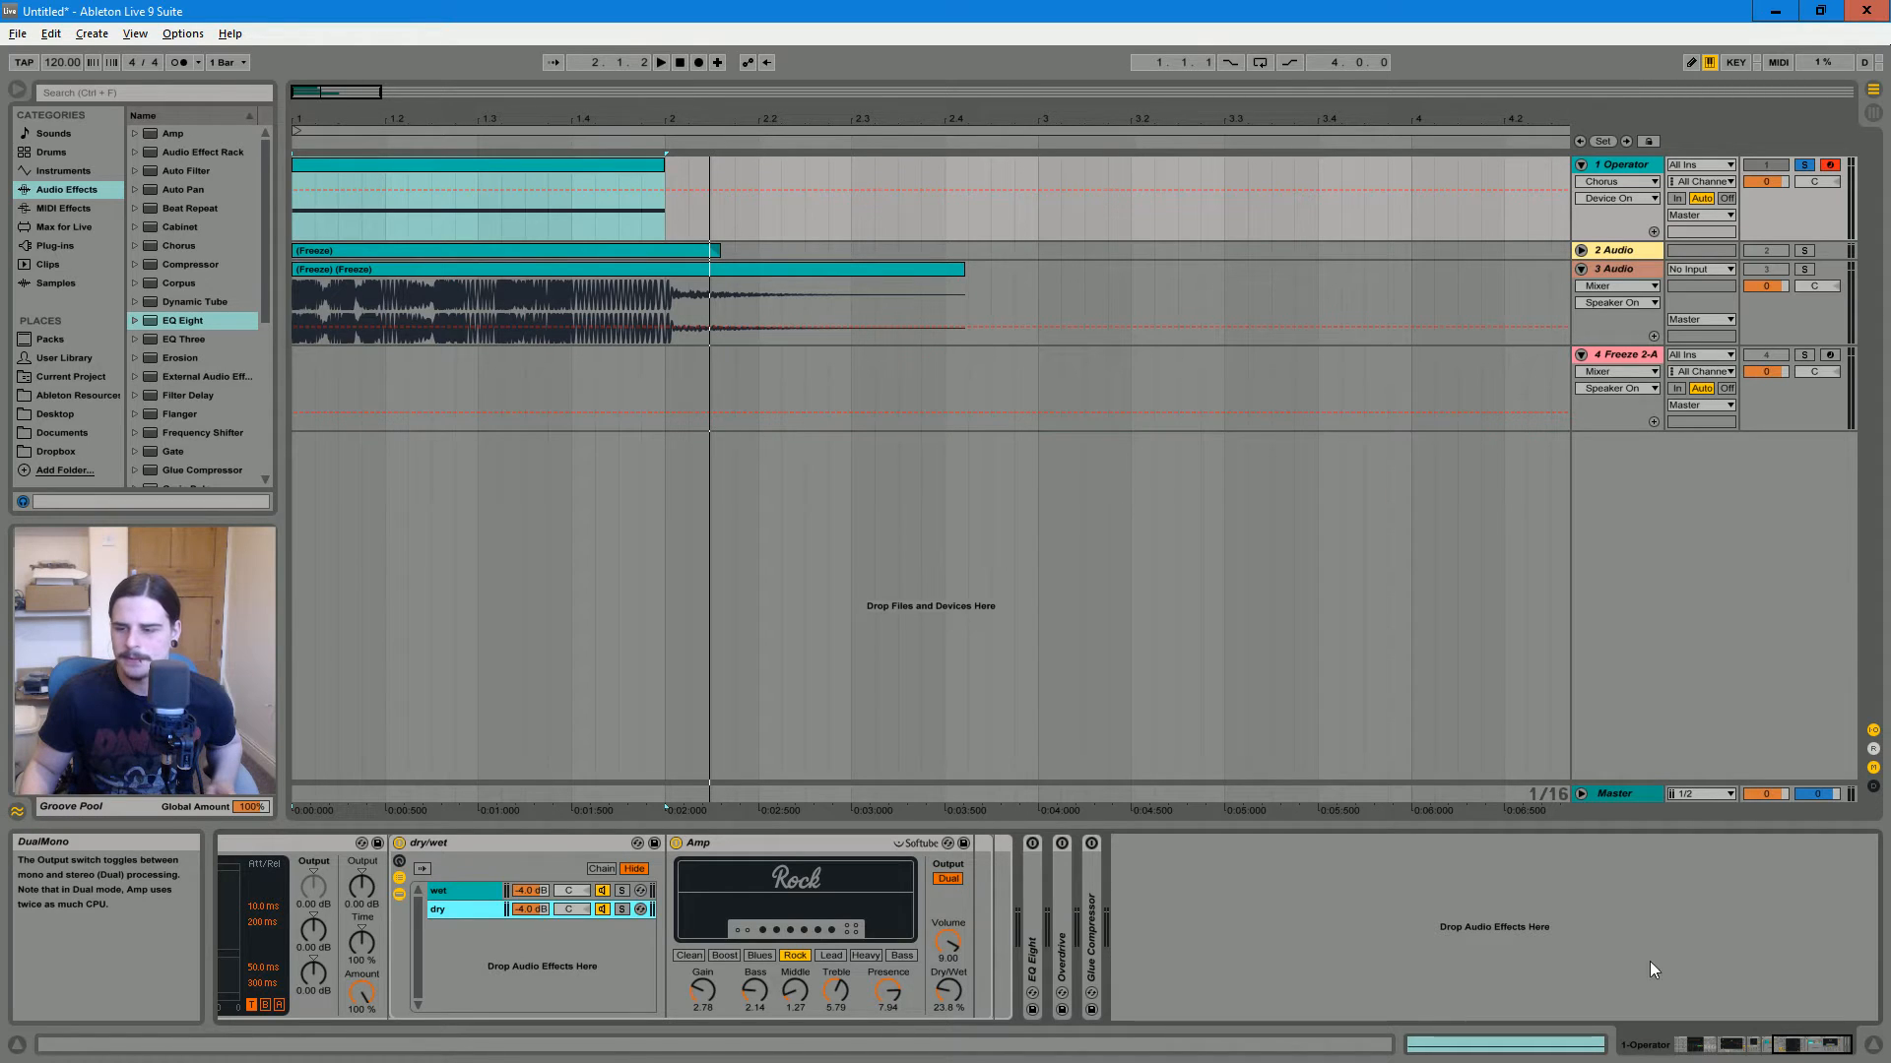
{"action": "mouse_move", "coordinate": [1816, 1049]}
{"action": "left_mouse_down"}
{"action": "mouse_move", "coordinate": [1686, 1046]}
{"action": "mouse_move", "coordinate": [1795, 1061]}
{"action": "left_mouse_up"}
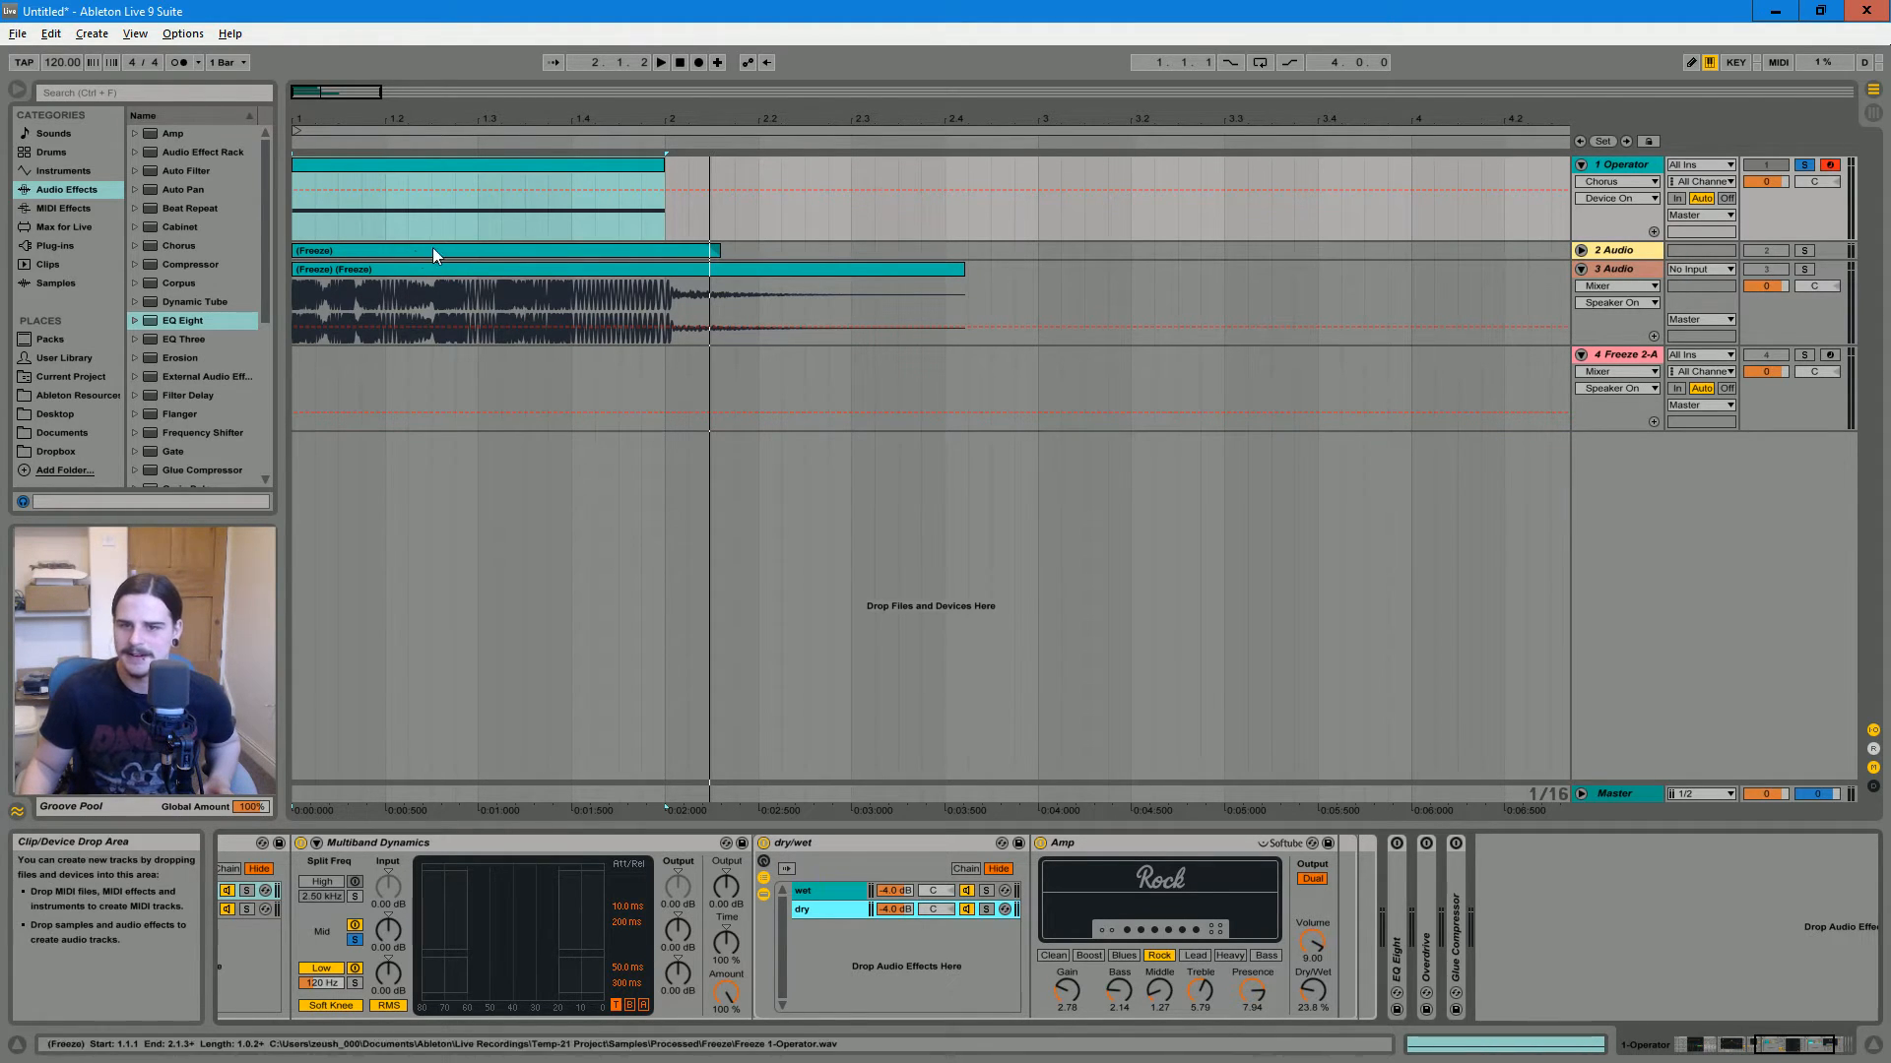
Play the Operator clip repeatedly, toggling the whole dry/wet rack off and on to compare the sound
{"action": "left_click", "coordinate": [346, 157]}
{"action": "key", "text": "minus"}
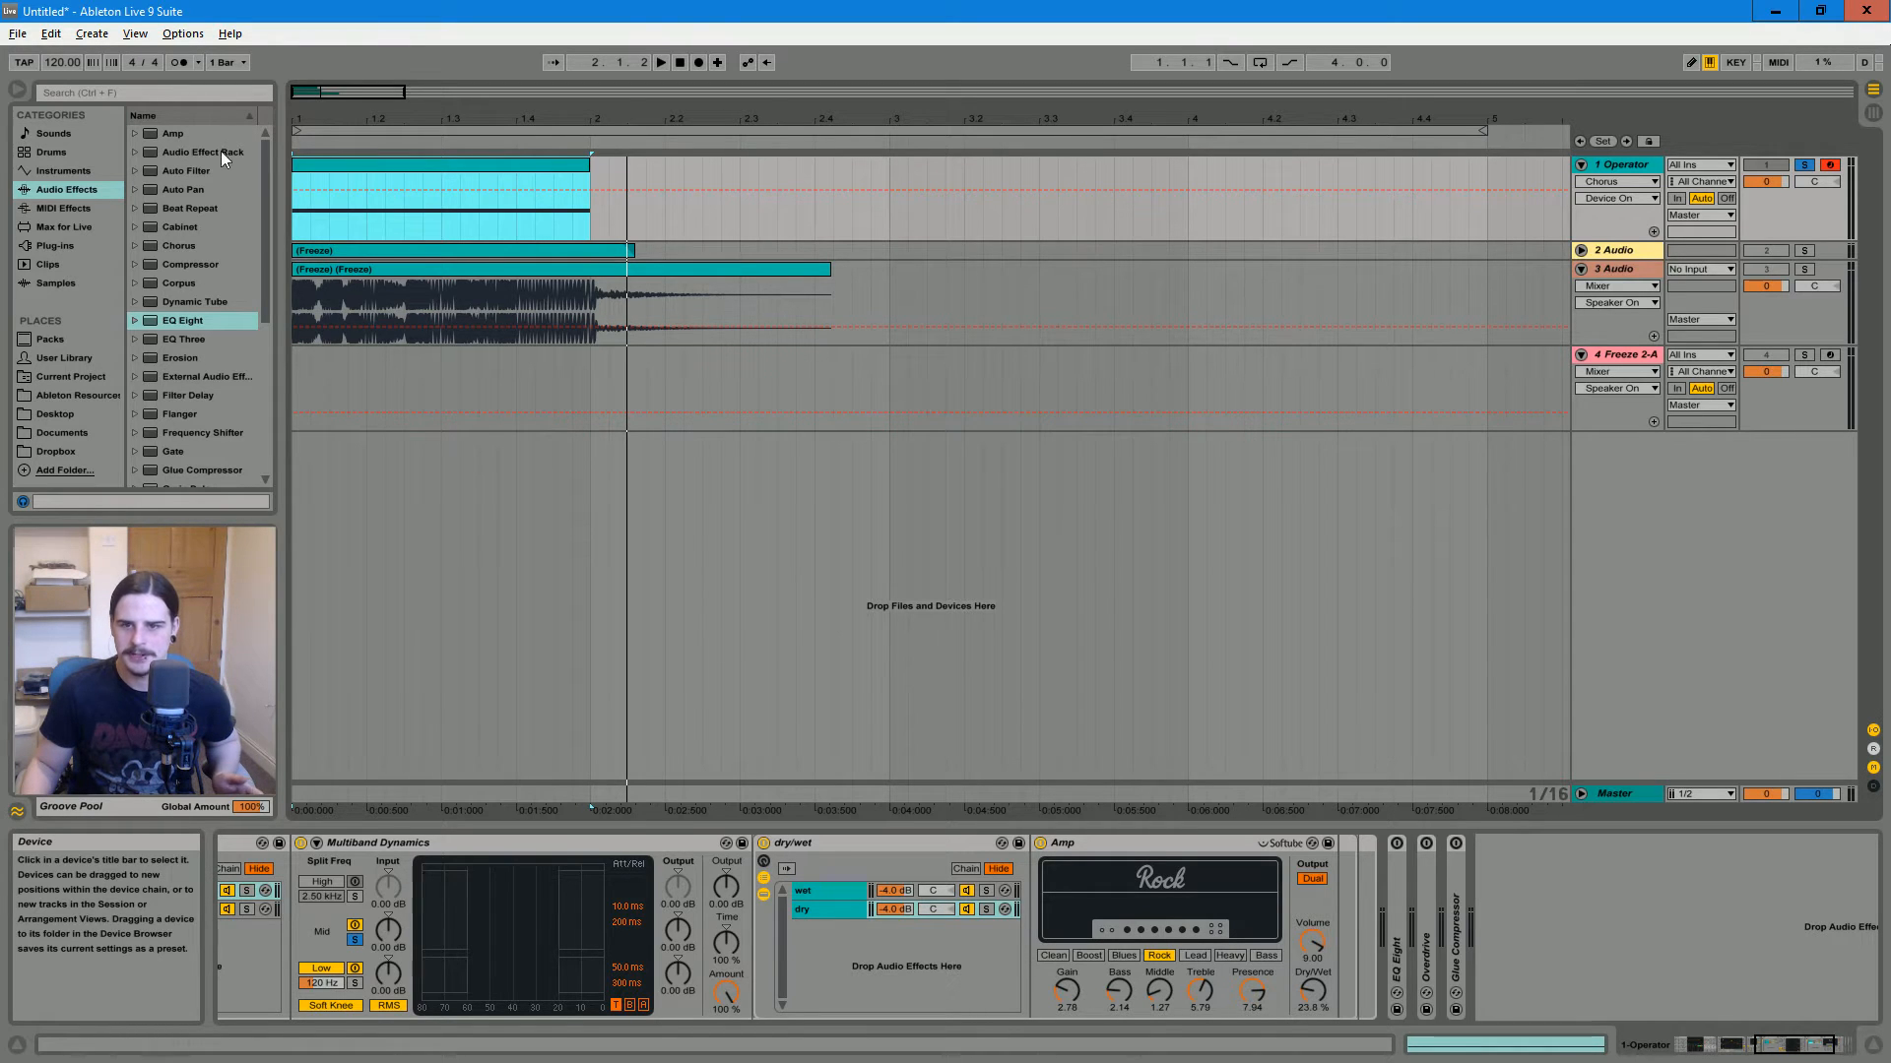
{"action": "key", "text": "minus"}
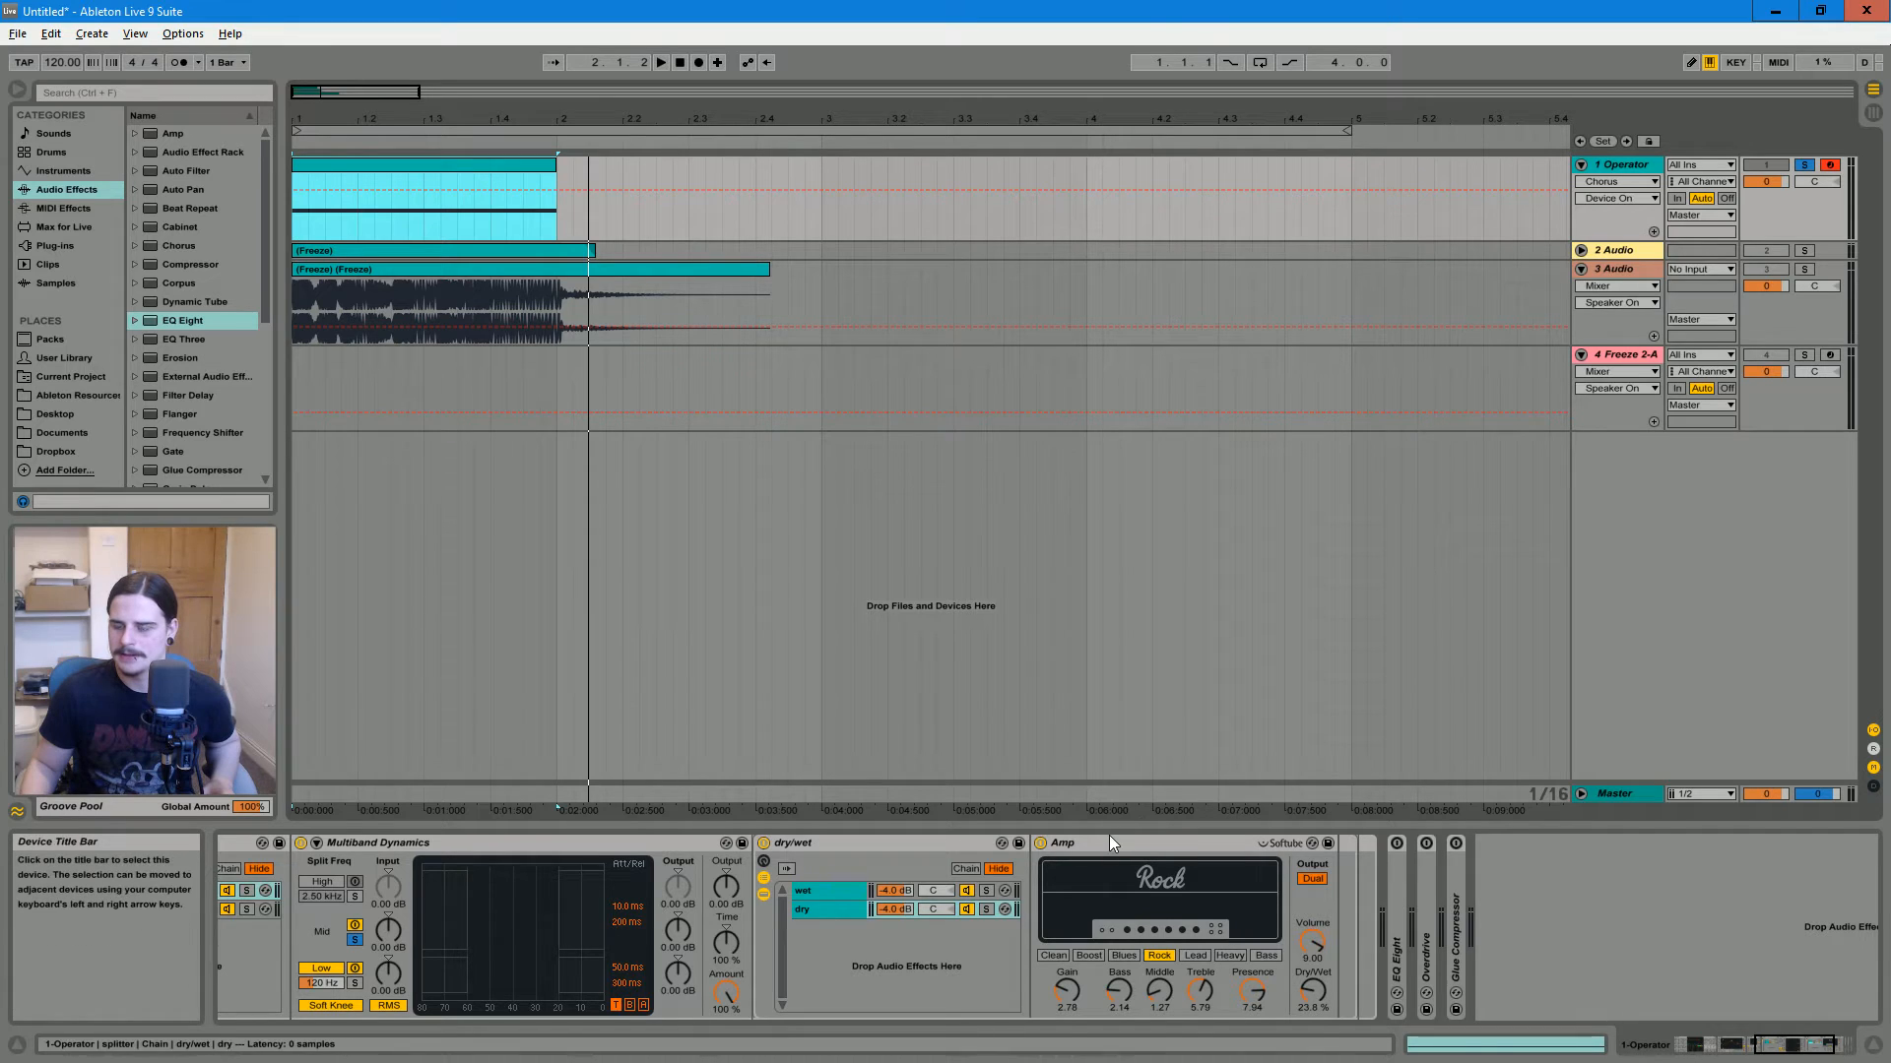
{"action": "key", "text": "space"}
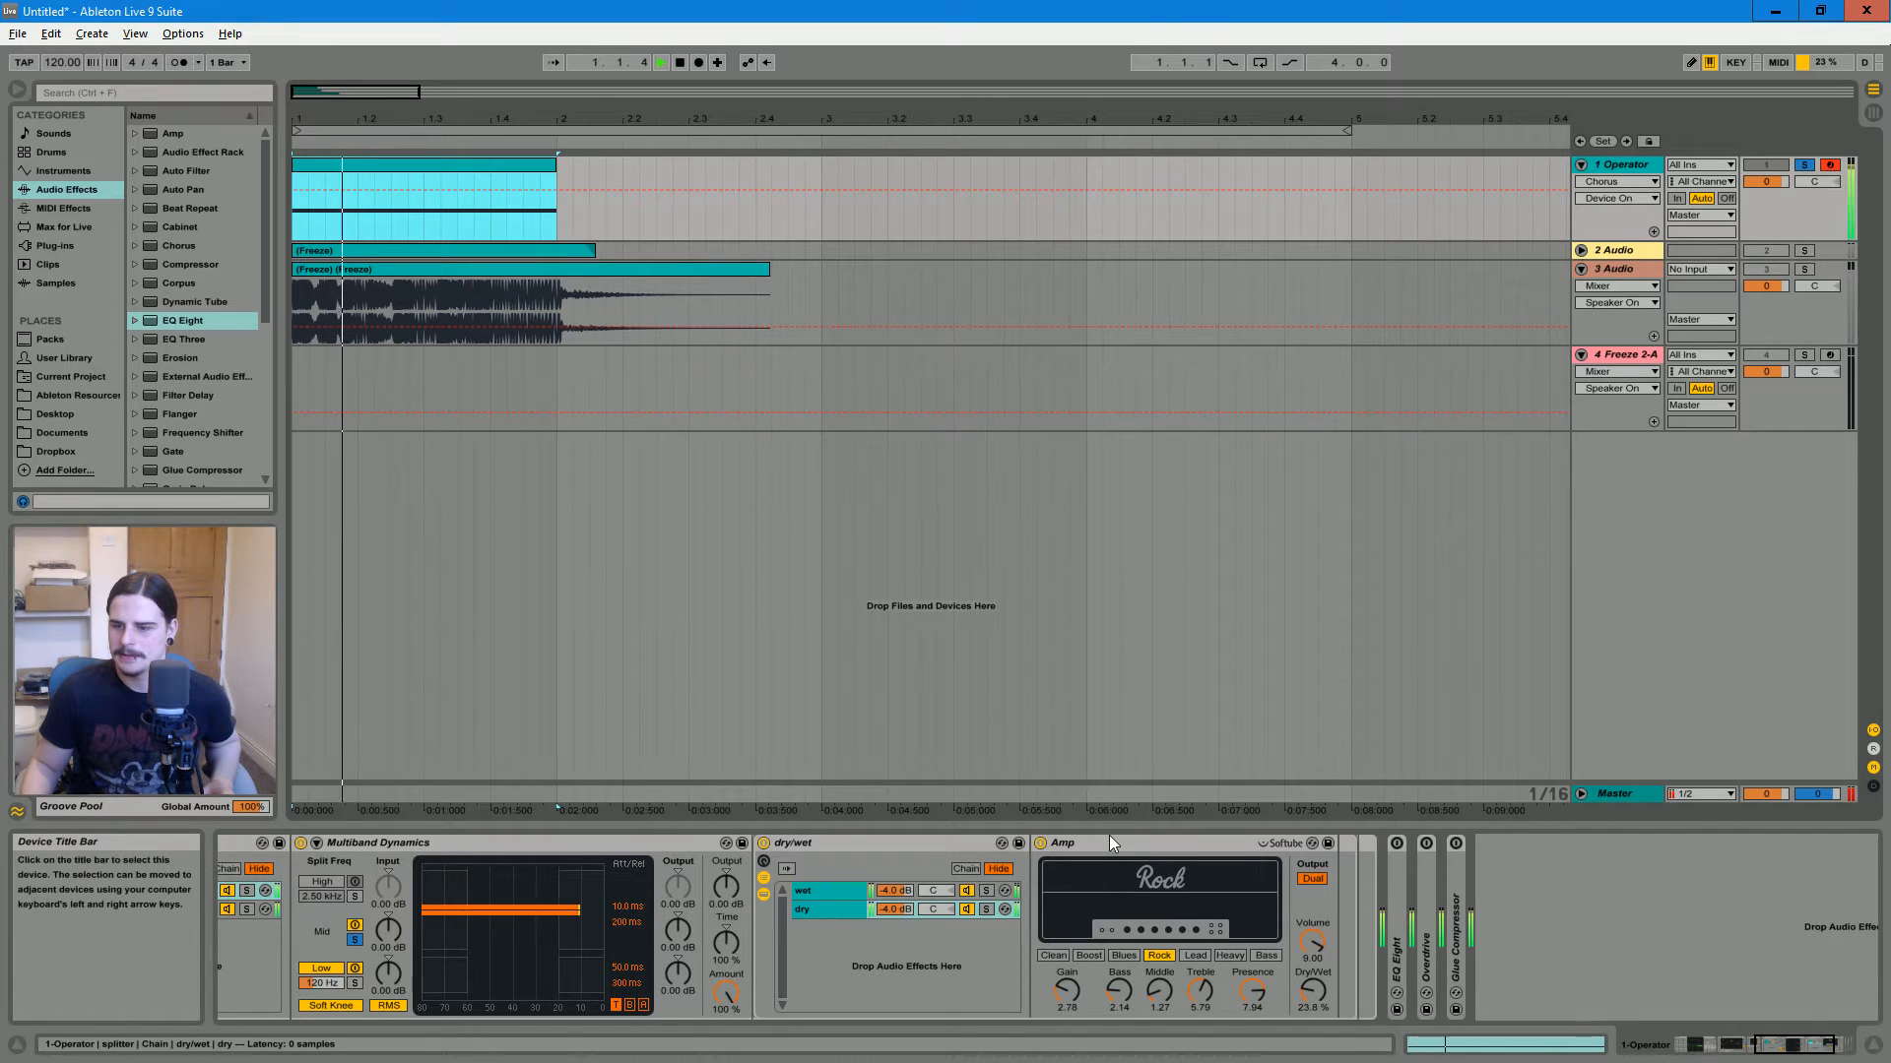
{"action": "left_click", "coordinate": [764, 844]}
{"action": "key", "text": "space"}
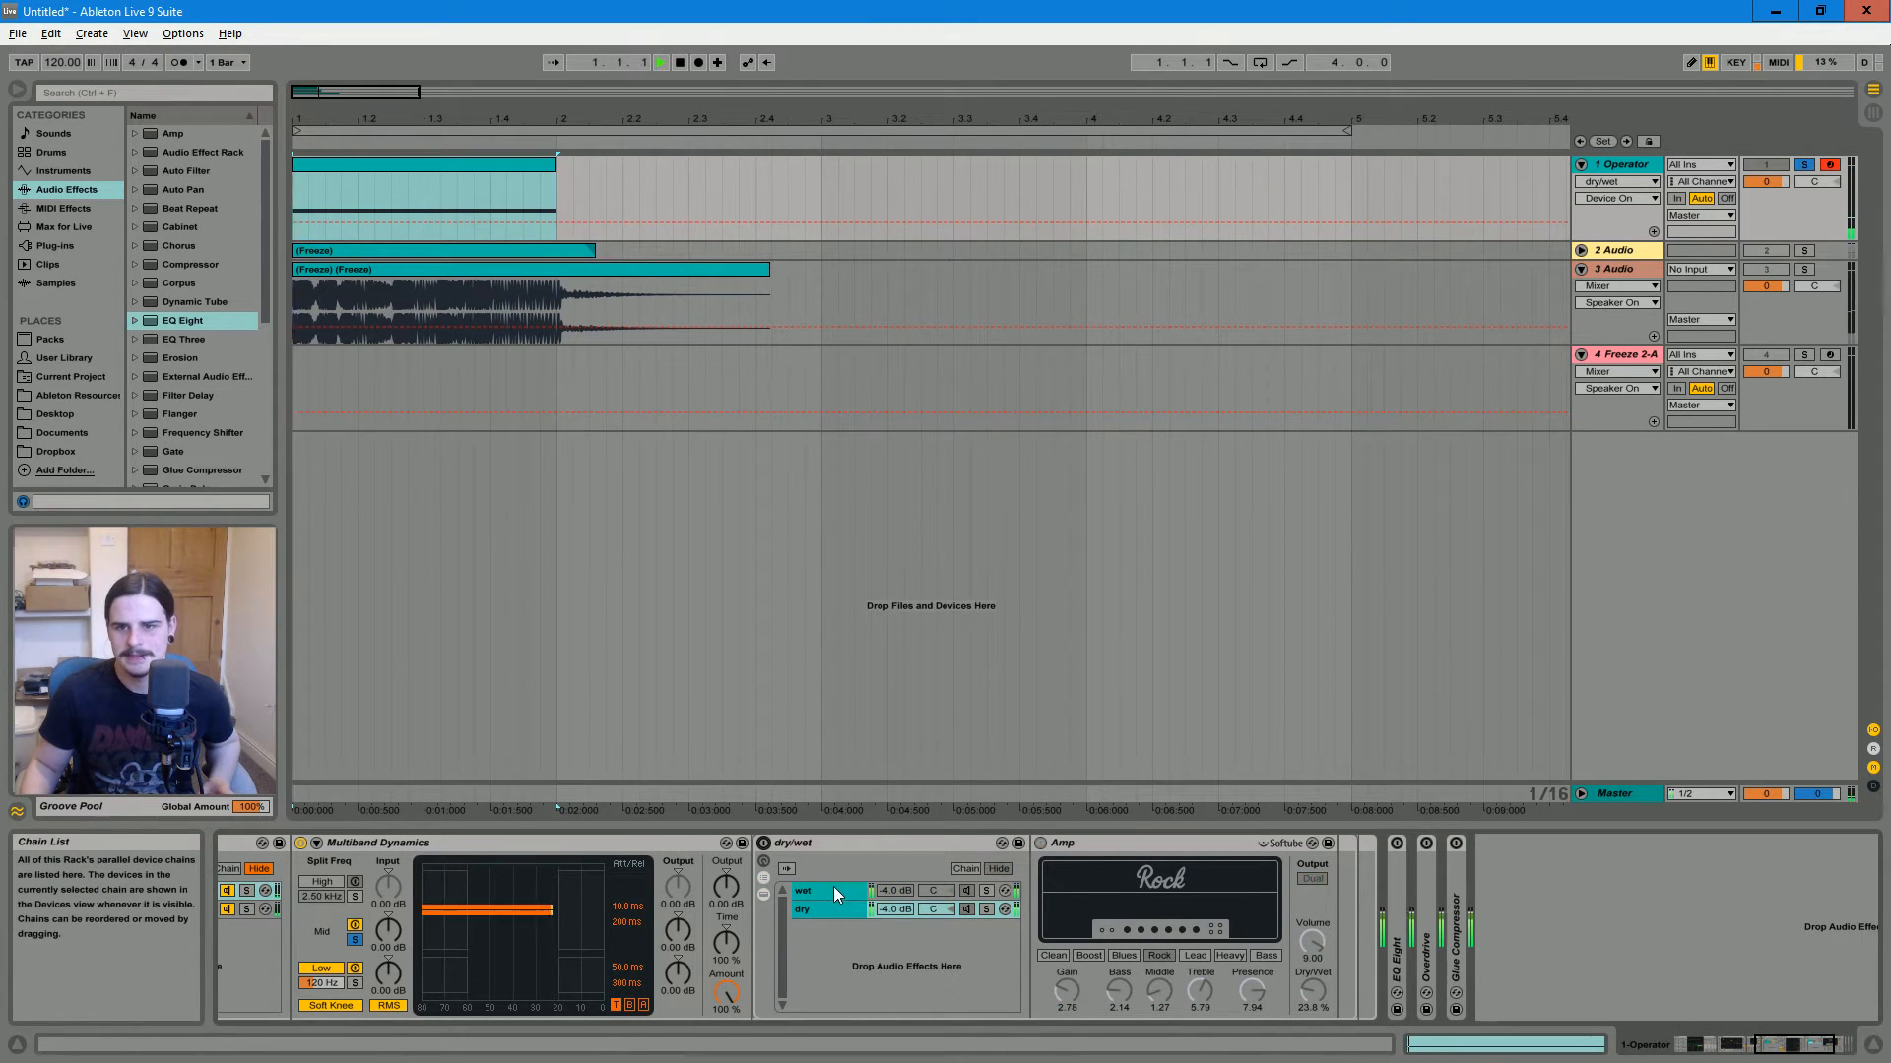
{"action": "key", "text": "space"}
{"action": "left_click", "coordinate": [764, 844]}
{"action": "key", "text": "space"}
{"action": "key", "text": "space"}
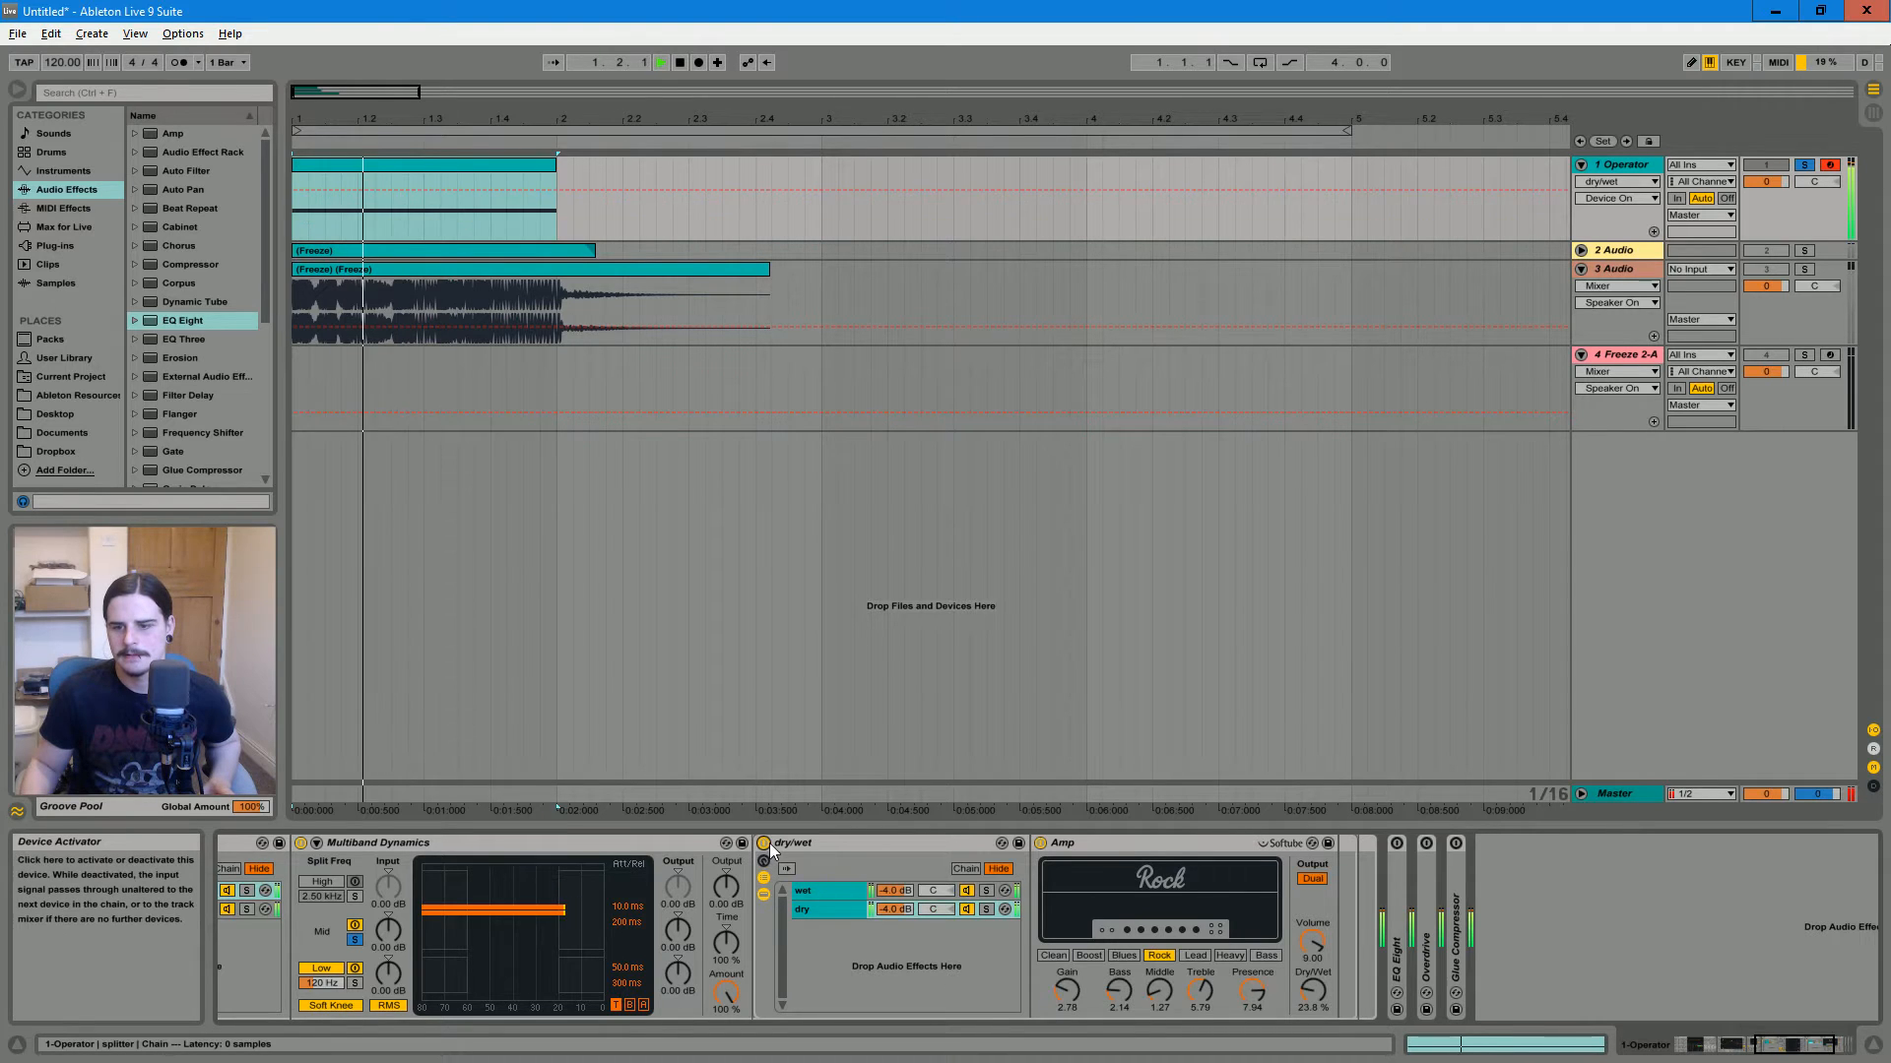
{"action": "left_click", "coordinate": [764, 844]}
{"action": "key", "text": "space"}
{"action": "key", "text": "space"}
{"action": "left_click", "coordinate": [764, 844]}
{"action": "key", "text": "space"}
{"action": "key", "text": "space"}
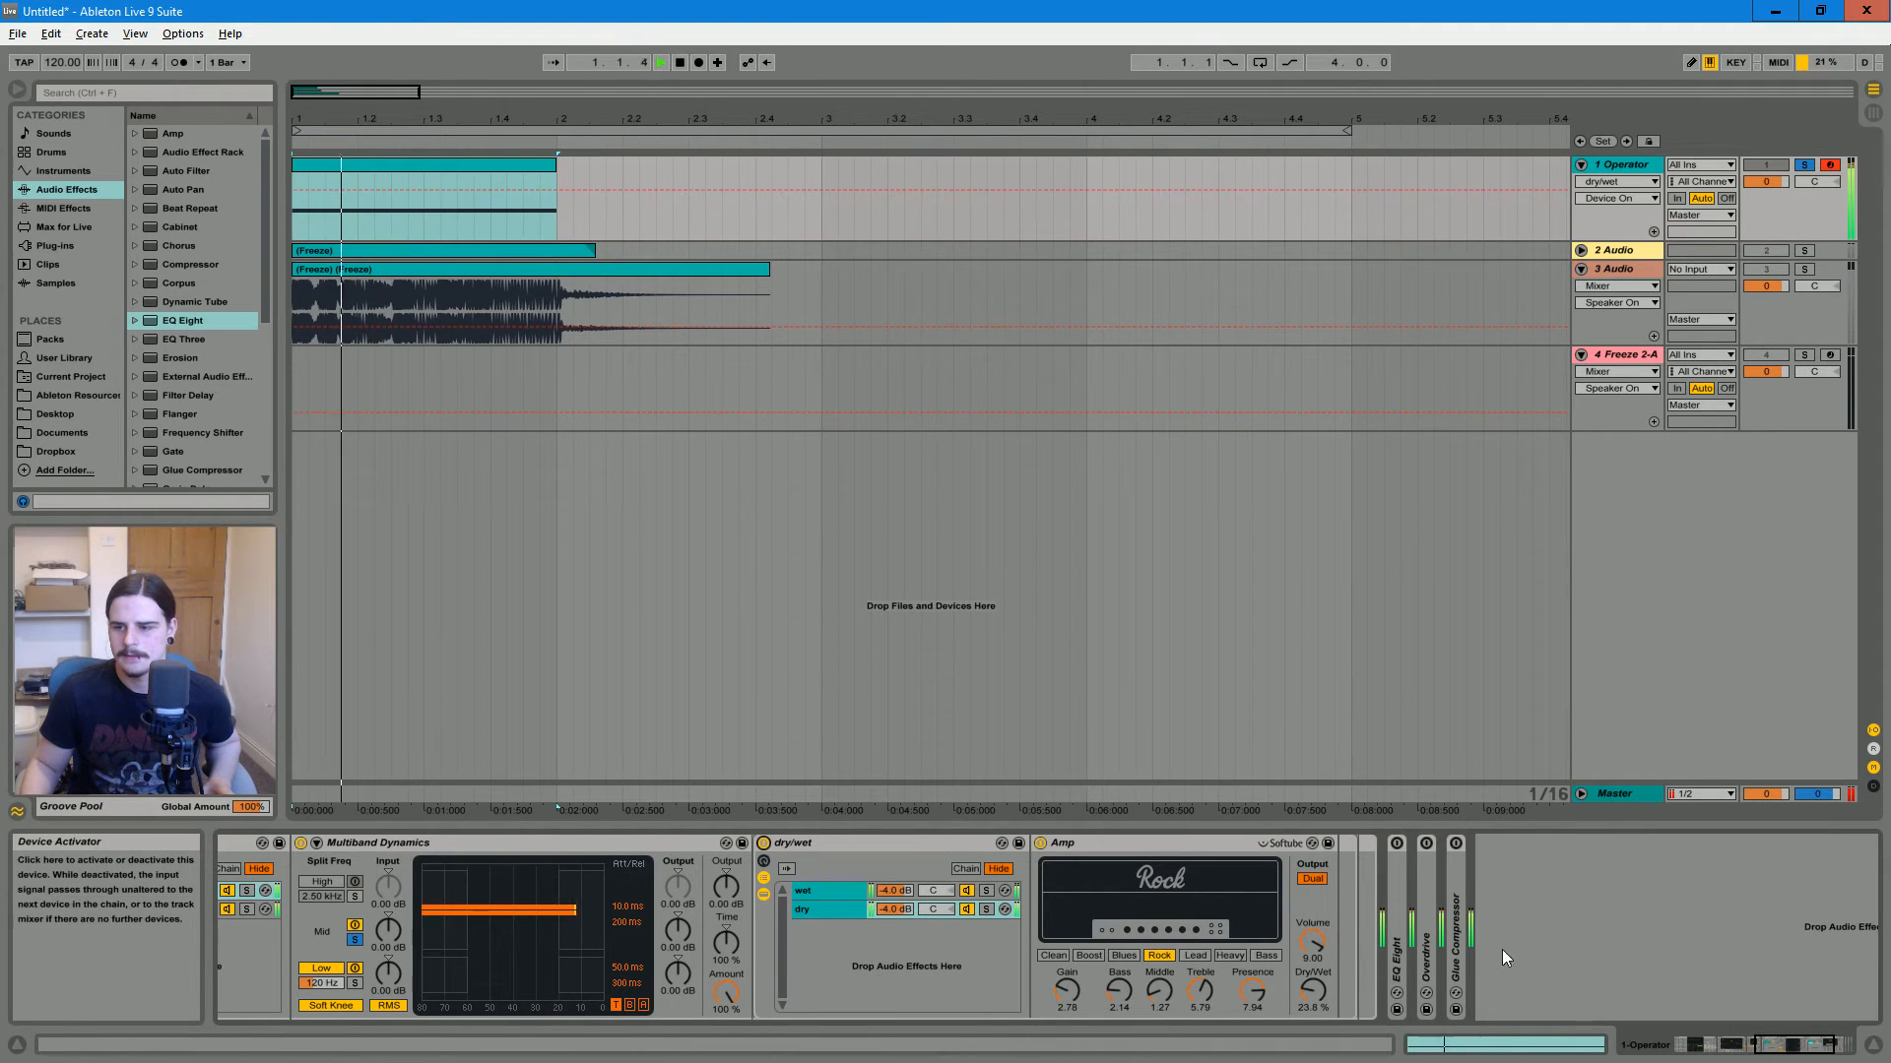
{"action": "key", "text": "space"}
Expand and switch on the EQ Eight after the rack, leaving only filter bands 1 and 8 active
{"action": "left_click", "coordinate": [1808, 1050]}
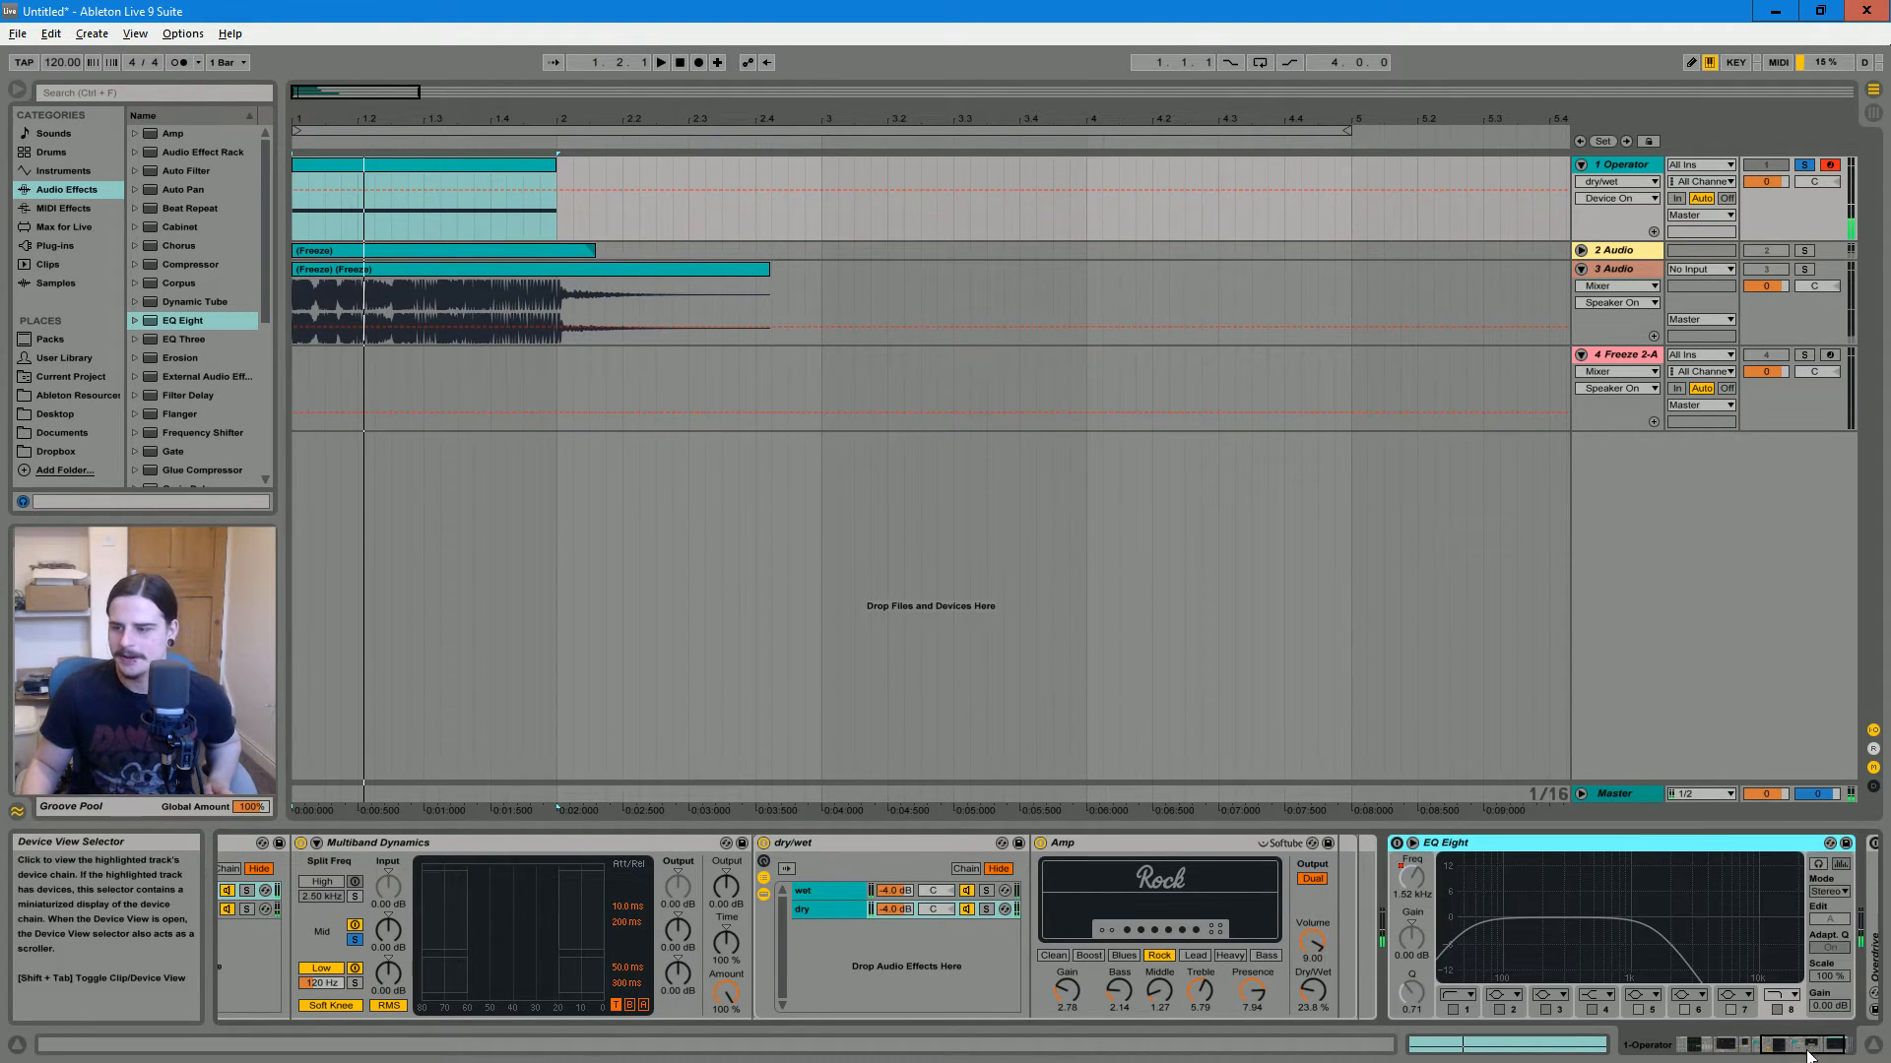
{"action": "left_click", "coordinate": [1252, 842]}
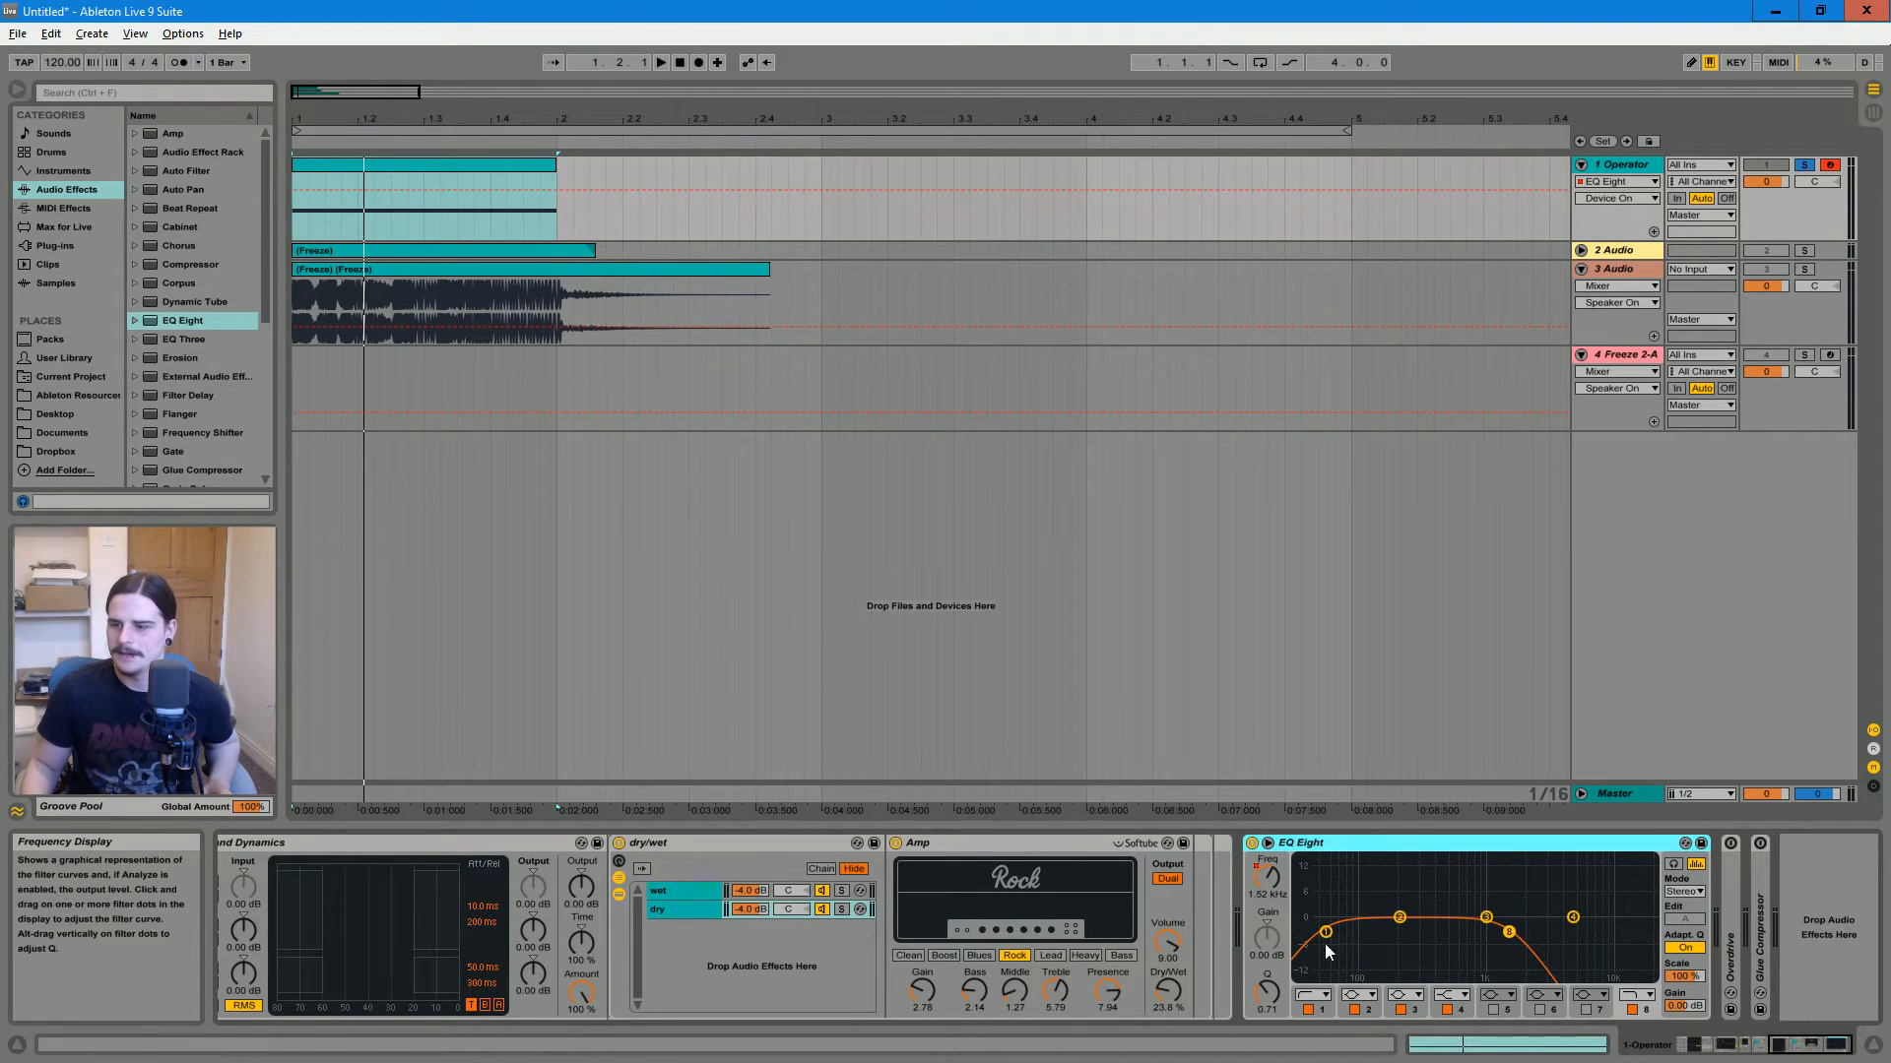
{"action": "left_click", "coordinate": [1354, 1009]}
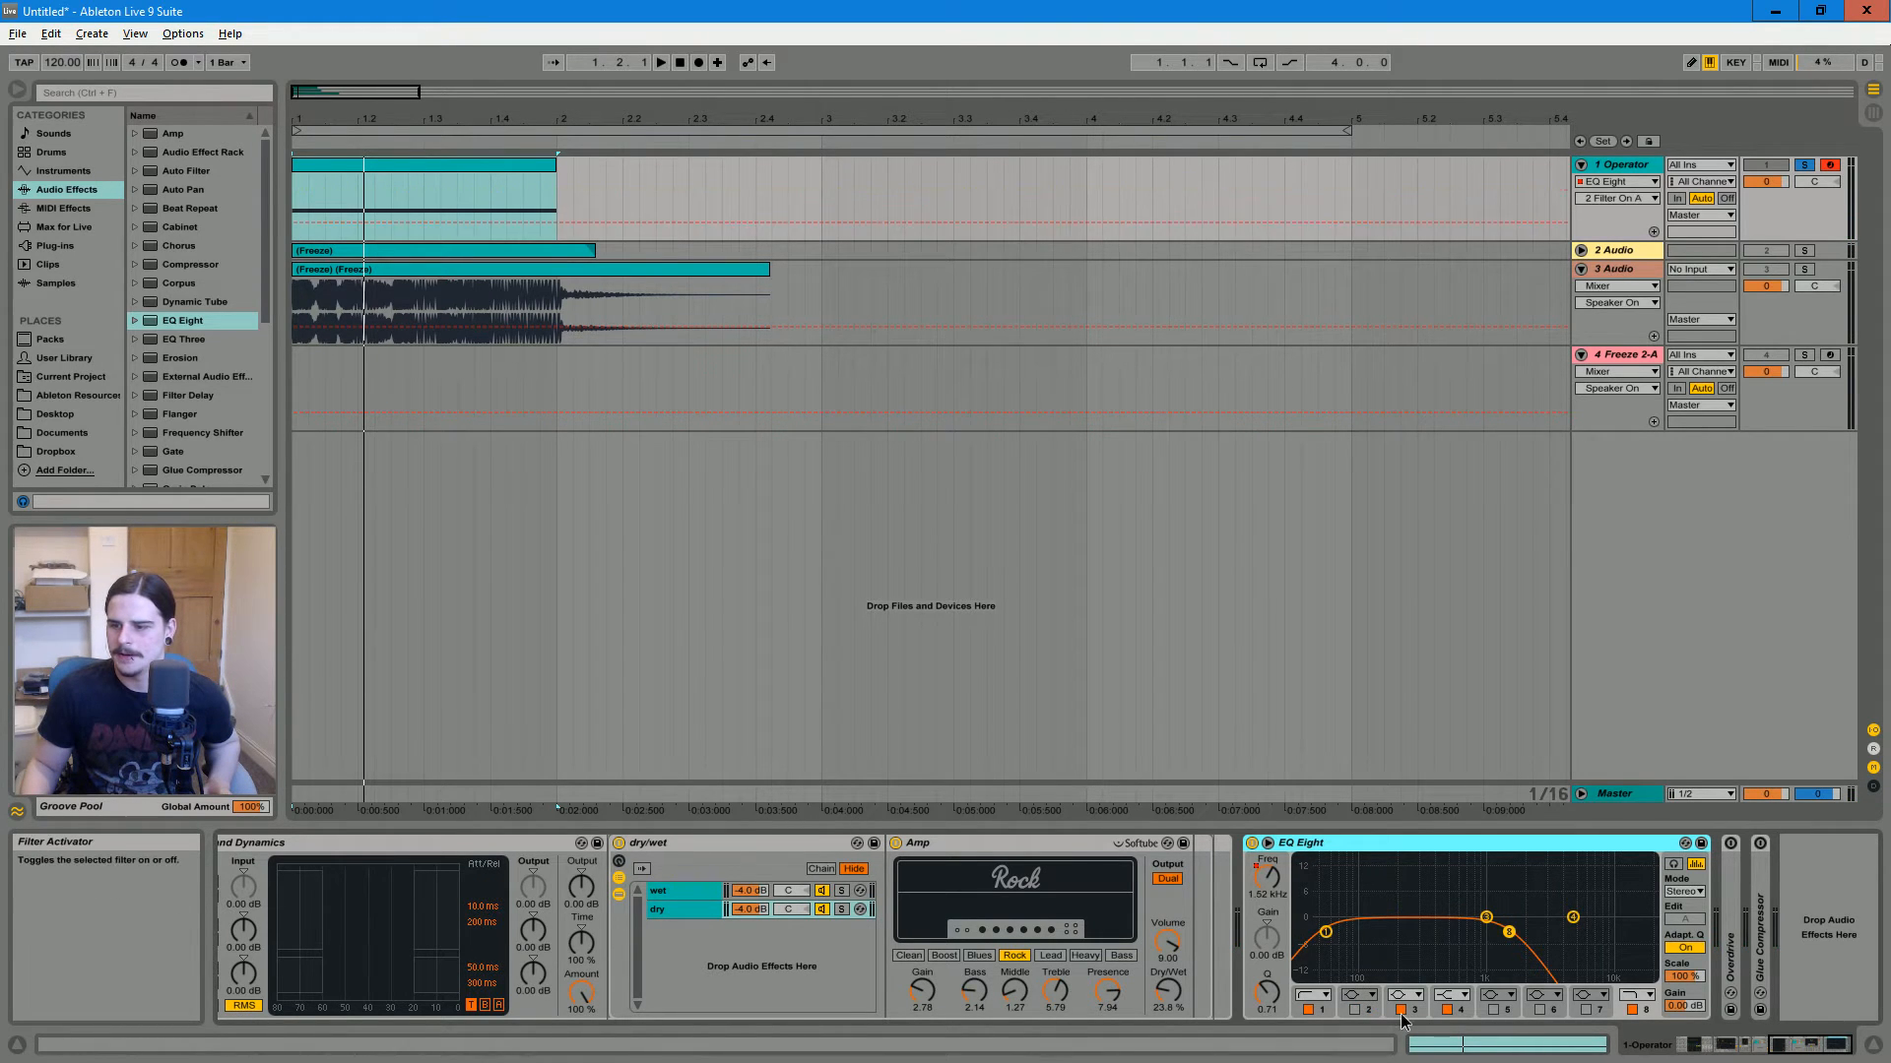
{"action": "left_click", "coordinate": [1631, 1009]}
{"action": "left_click", "coordinate": [1632, 1009]}
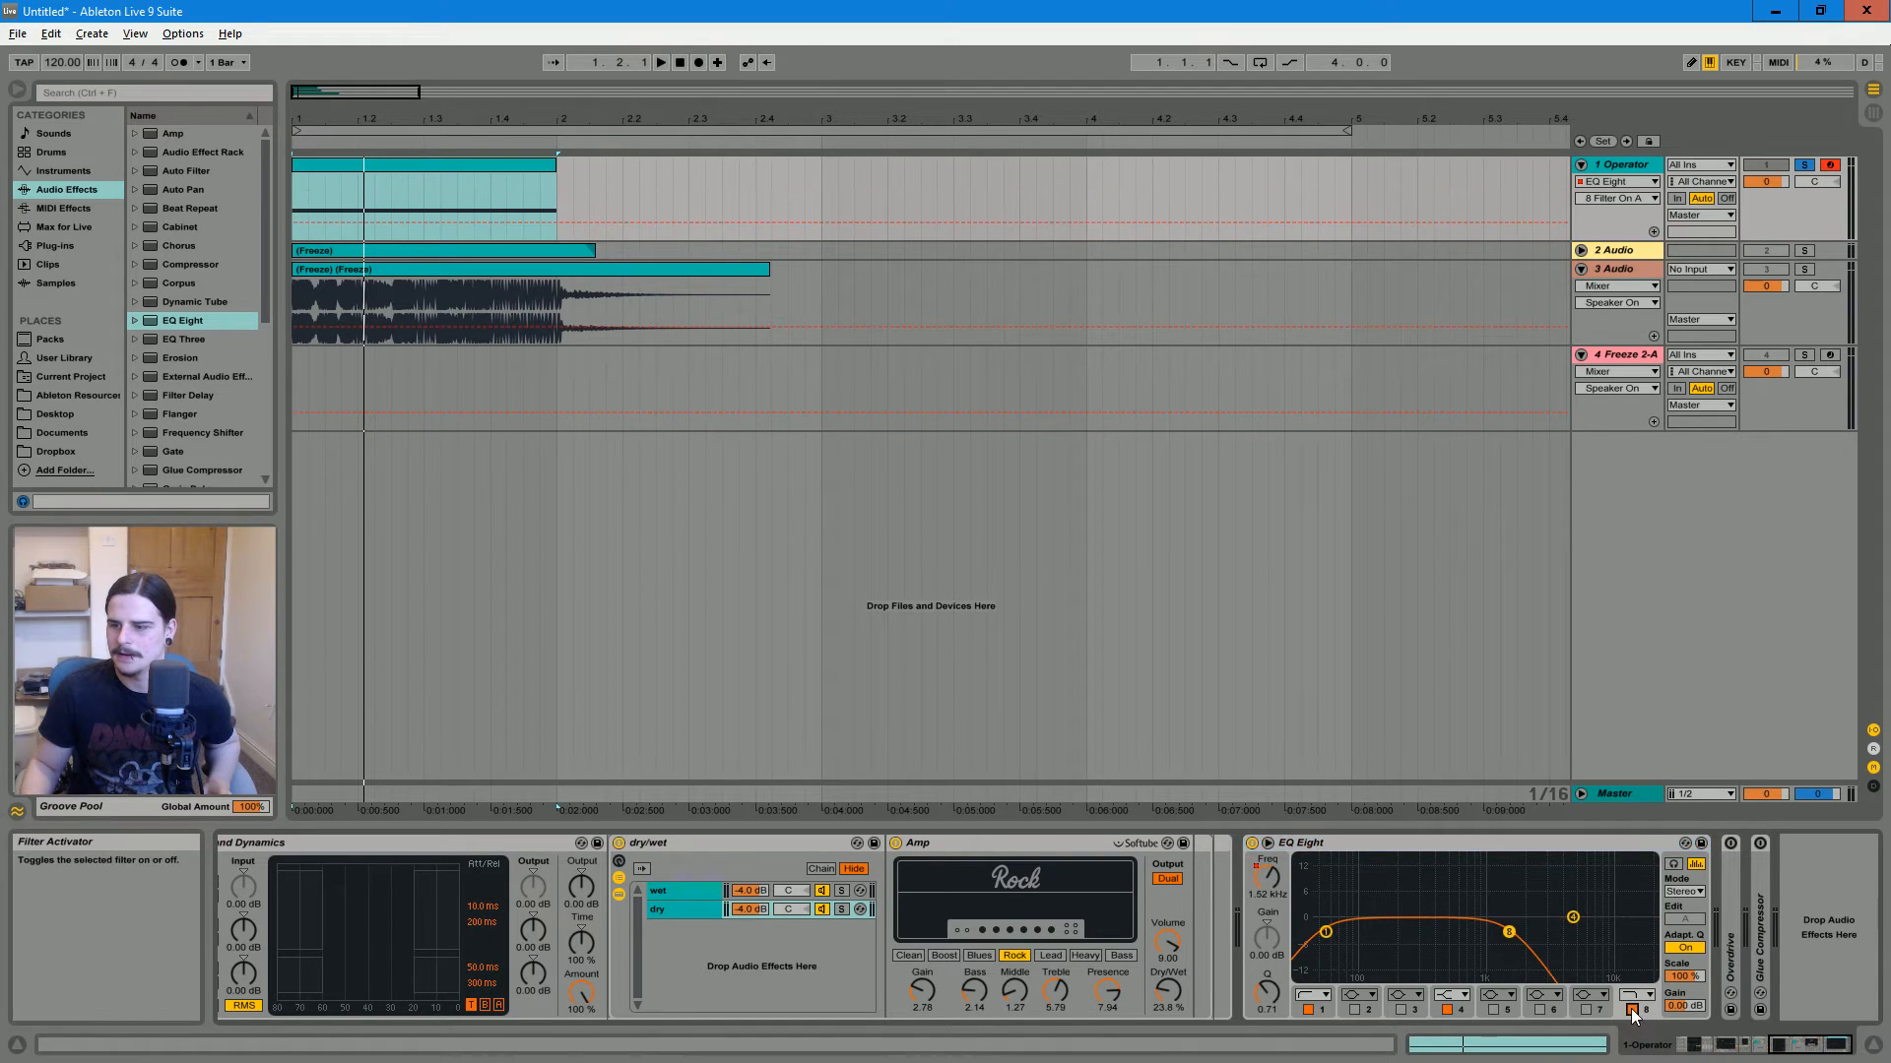
{"action": "left_click", "coordinate": [1447, 1009]}
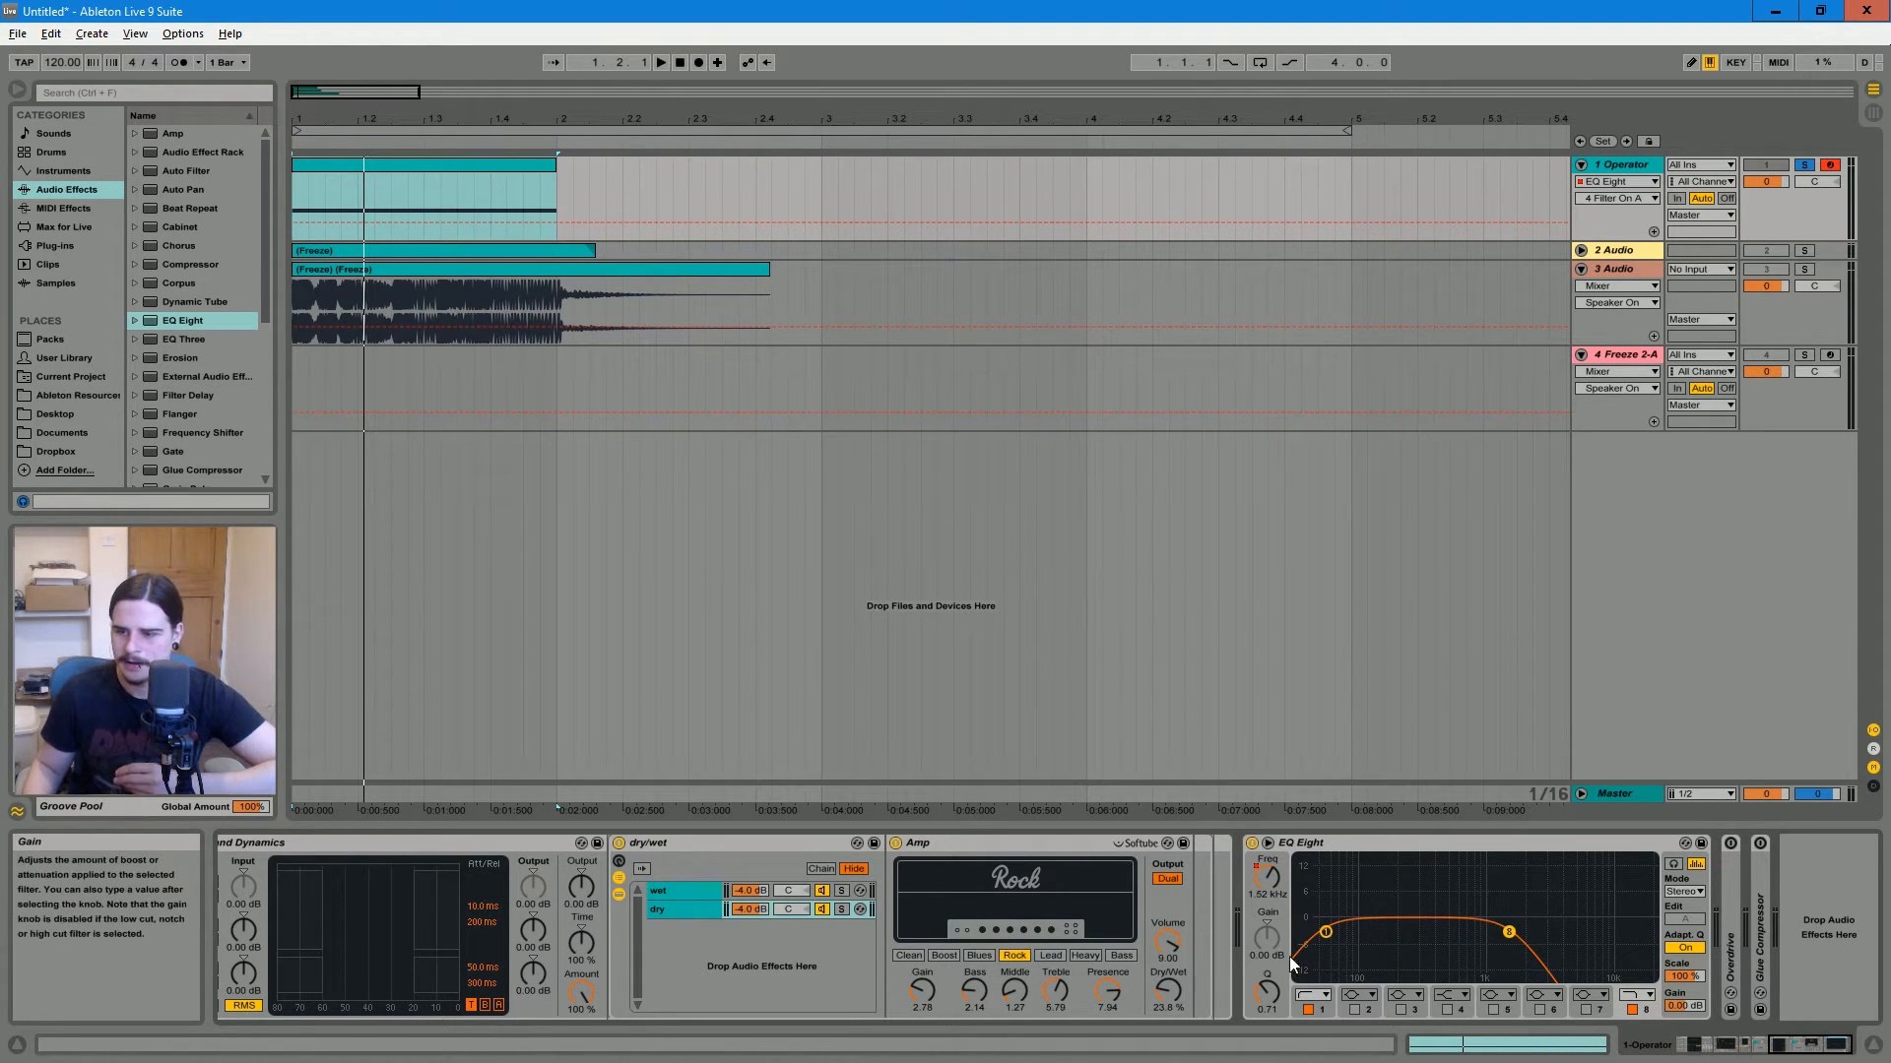
Display the EQ Eight's Frequency automation for bands 8 and 1, and play the Operator clip through it
{"action": "left_click", "coordinate": [1325, 933]}
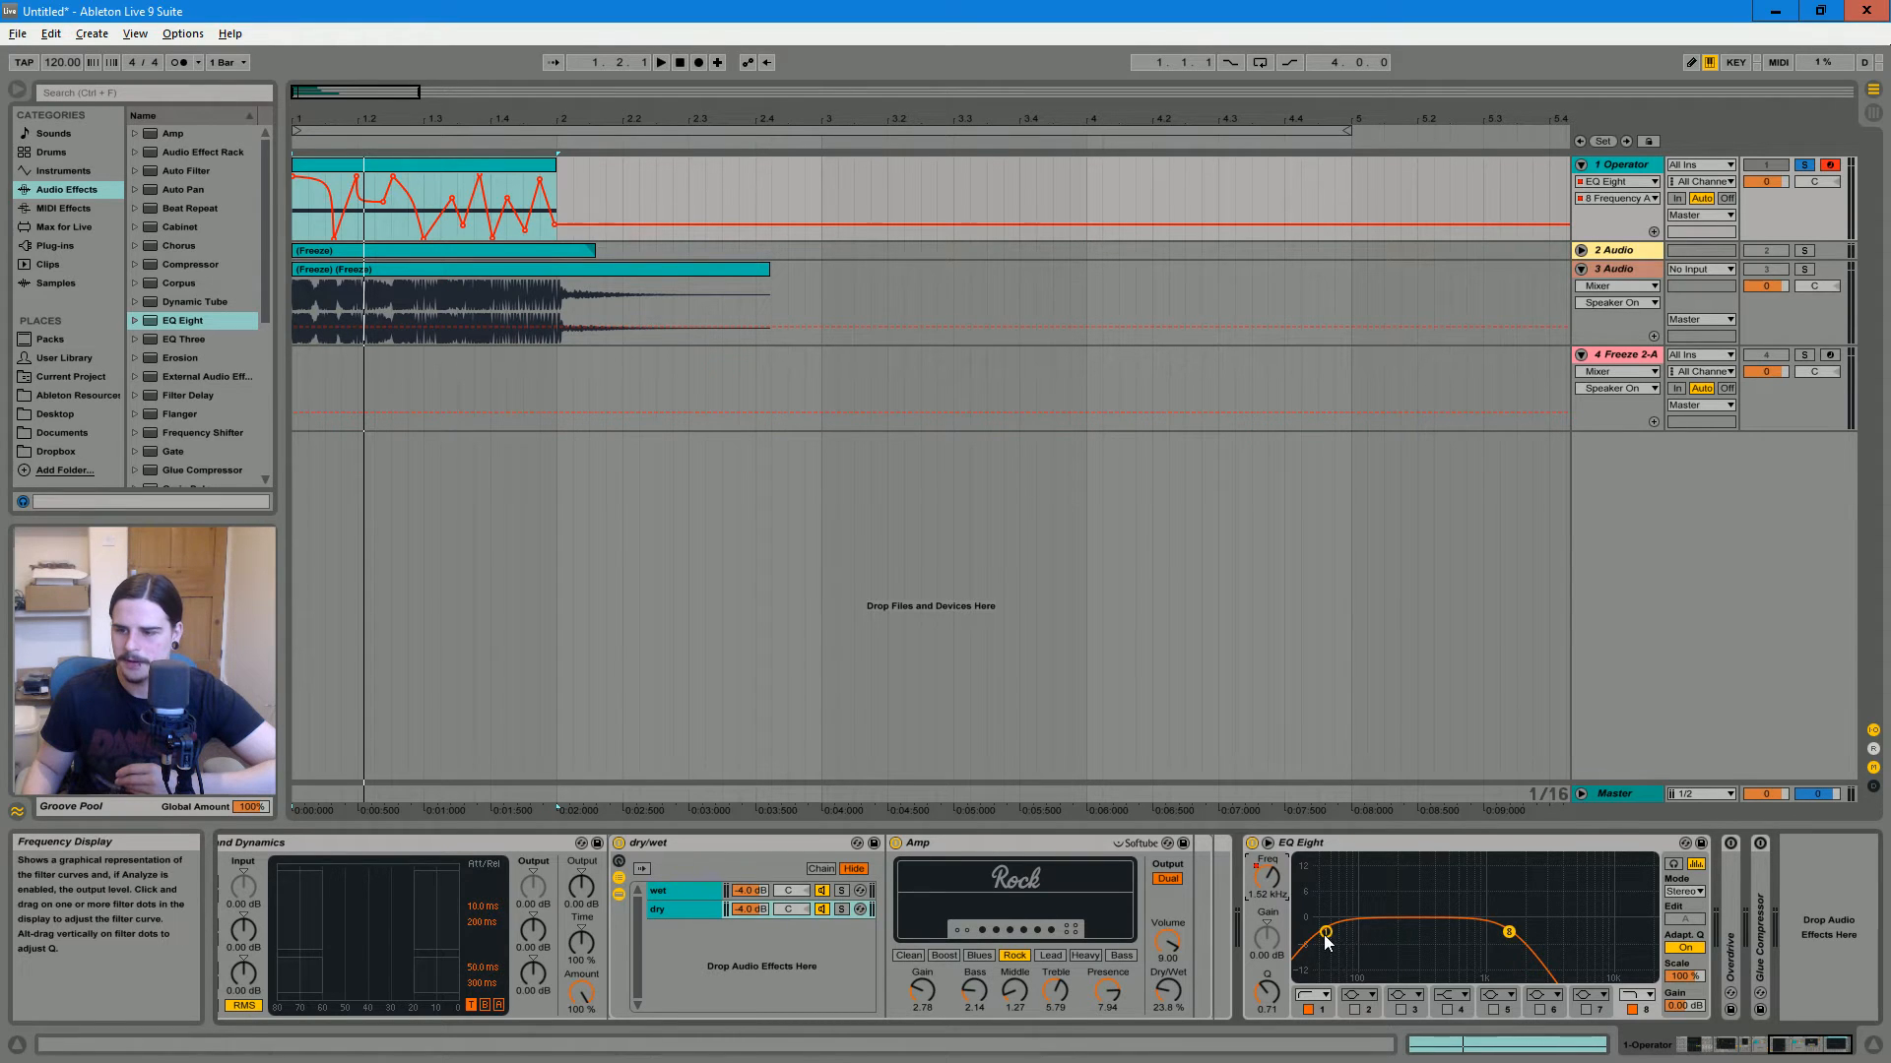
{"action": "left_click", "coordinate": [1267, 879]}
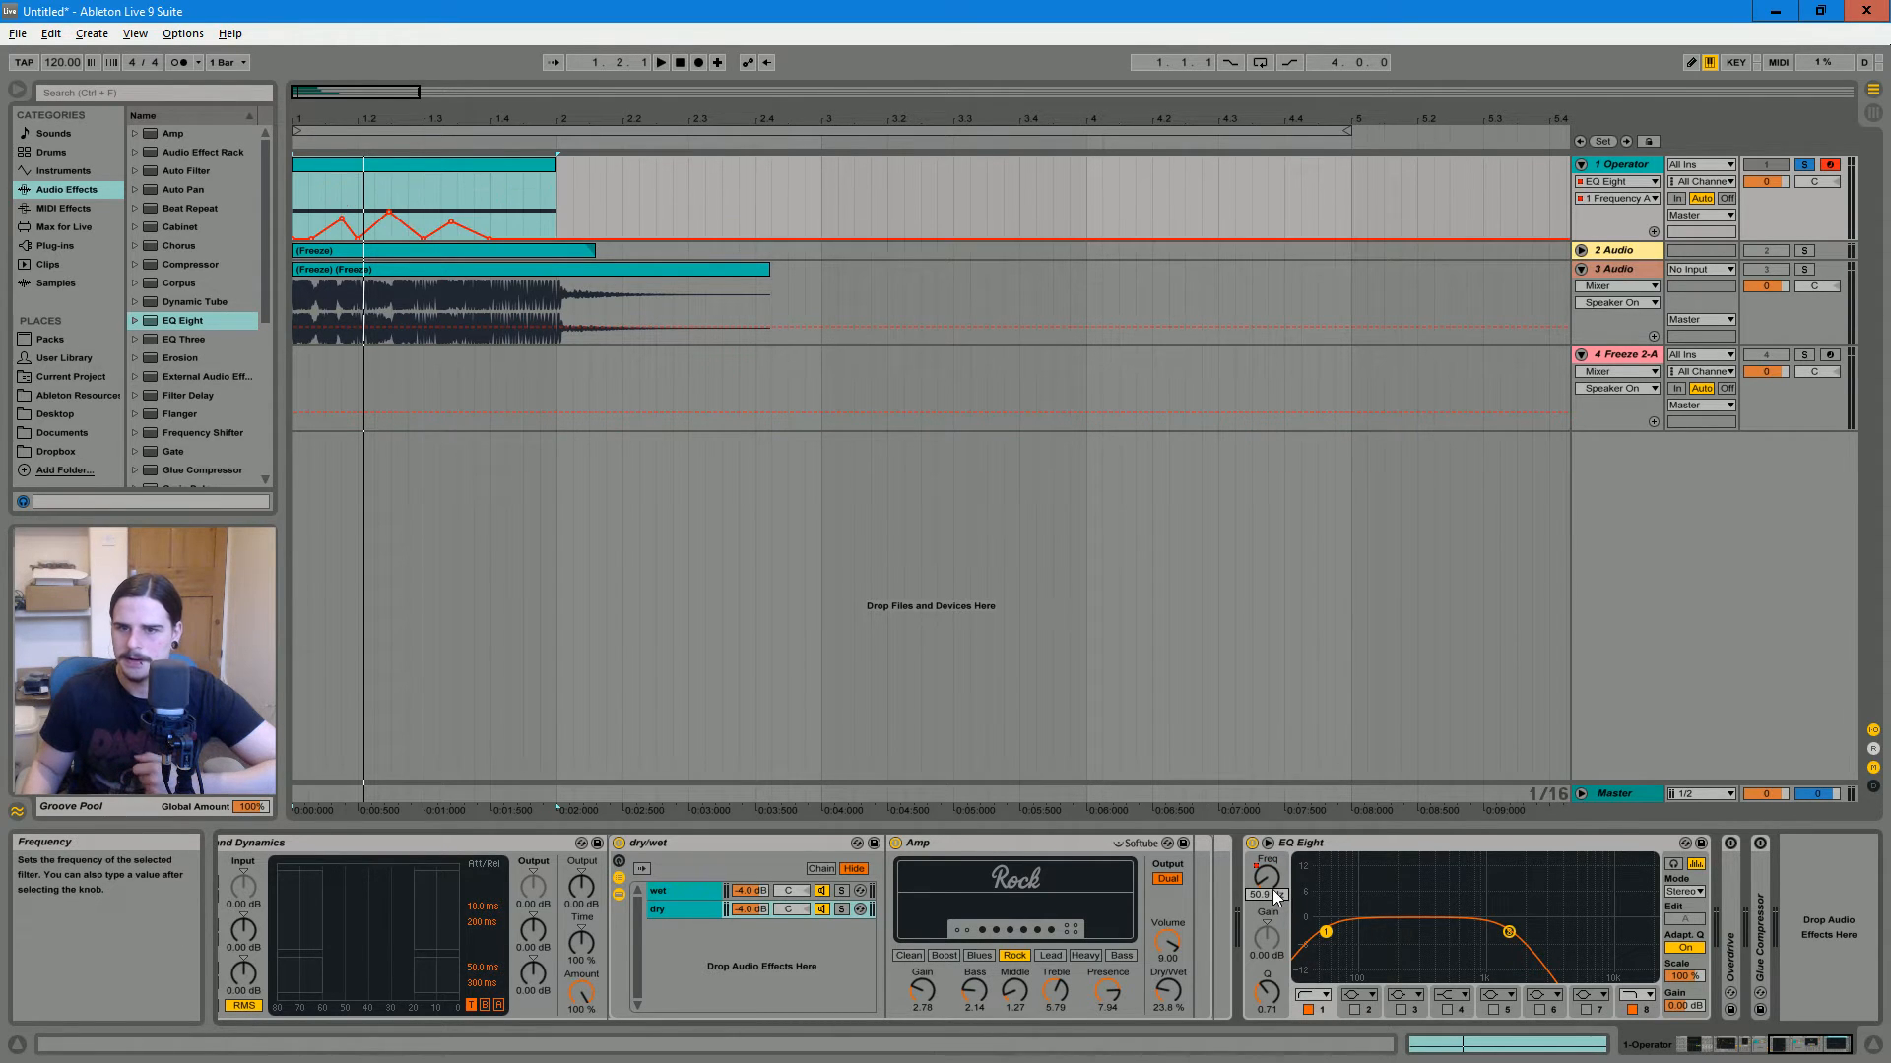
{"action": "left_click", "coordinate": [369, 168]}
{"action": "left_click_drag", "start_coordinate": [326, 94], "coordinate": [327, 85]}
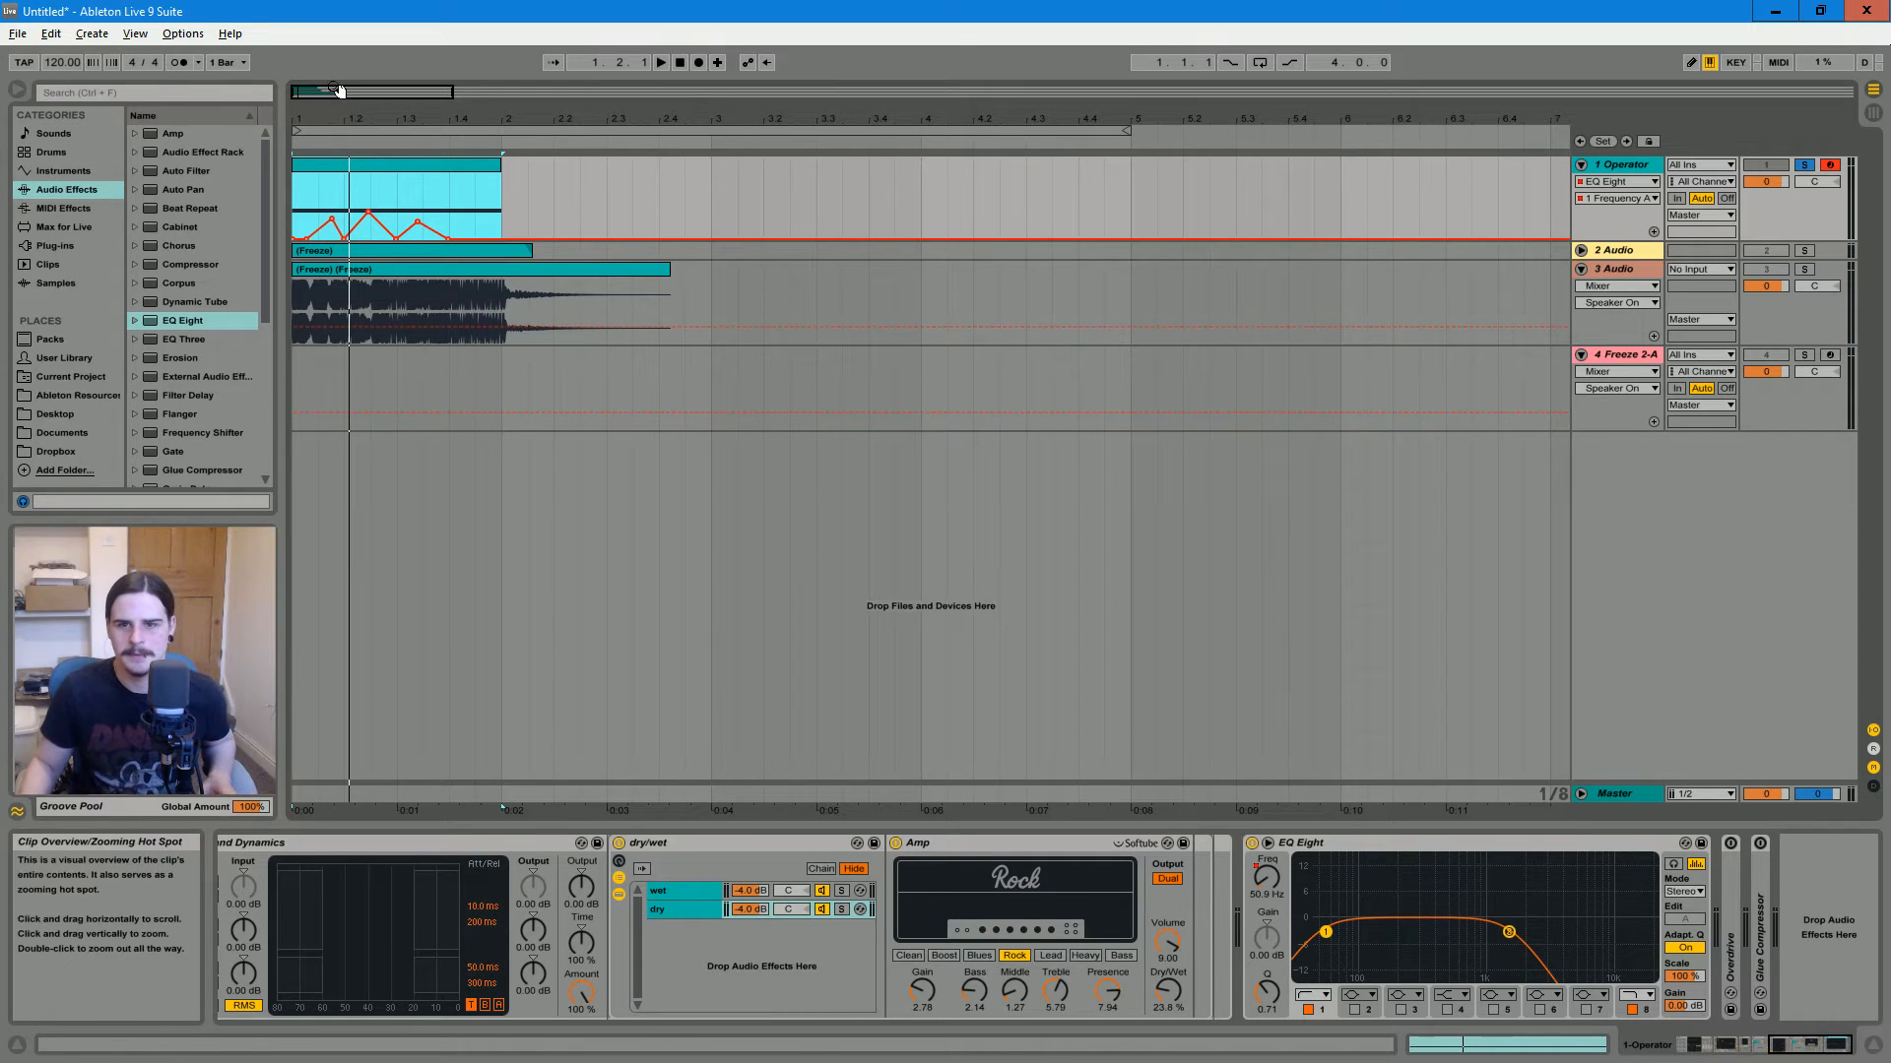
{"action": "key", "text": "space"}
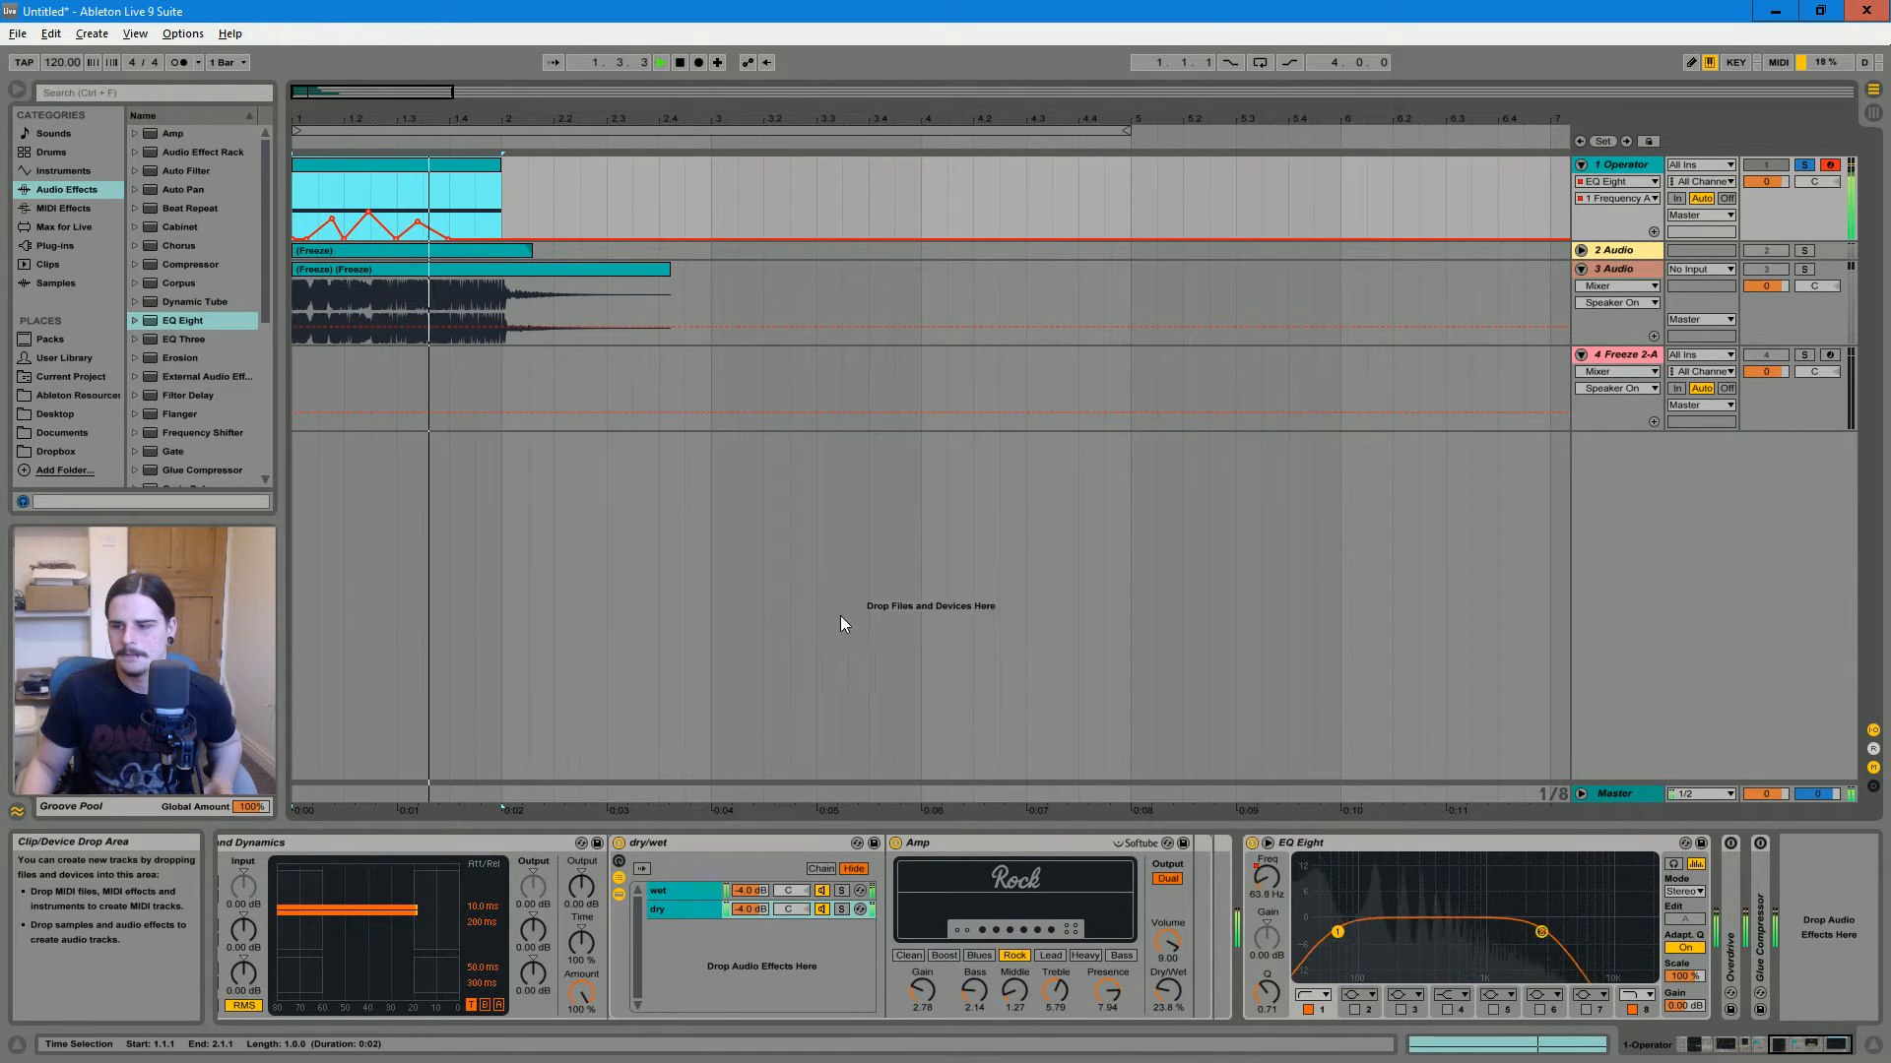
Expand and switch on the Overdrive after the EQ Eight, and play the Operator clip through it
{"action": "left_click", "coordinate": [1733, 861]}
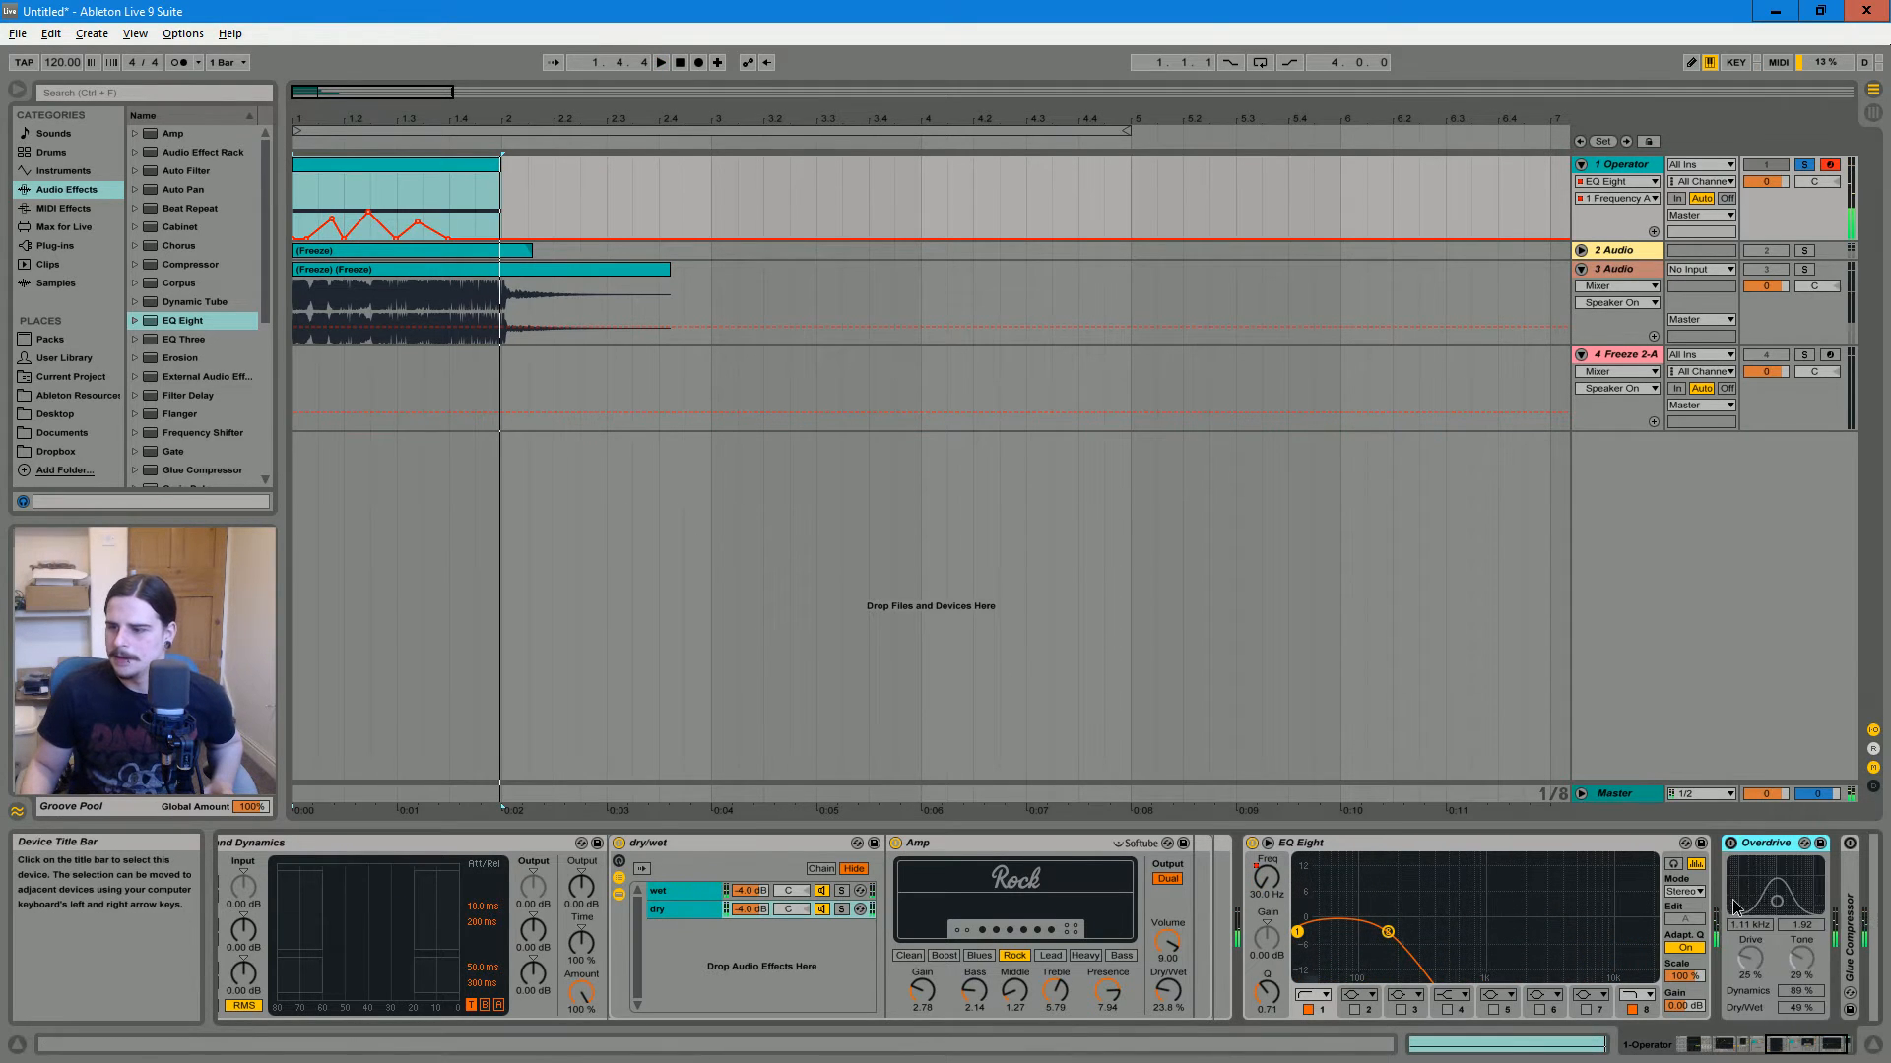
{"action": "double_click", "coordinate": [1736, 857]}
{"action": "mouse_move", "coordinate": [1817, 1046]}
{"action": "left_mouse_down"}
{"action": "mouse_move", "coordinate": [1706, 1059]}
{"action": "mouse_move", "coordinate": [1782, 1053]}
{"action": "left_mouse_up"}
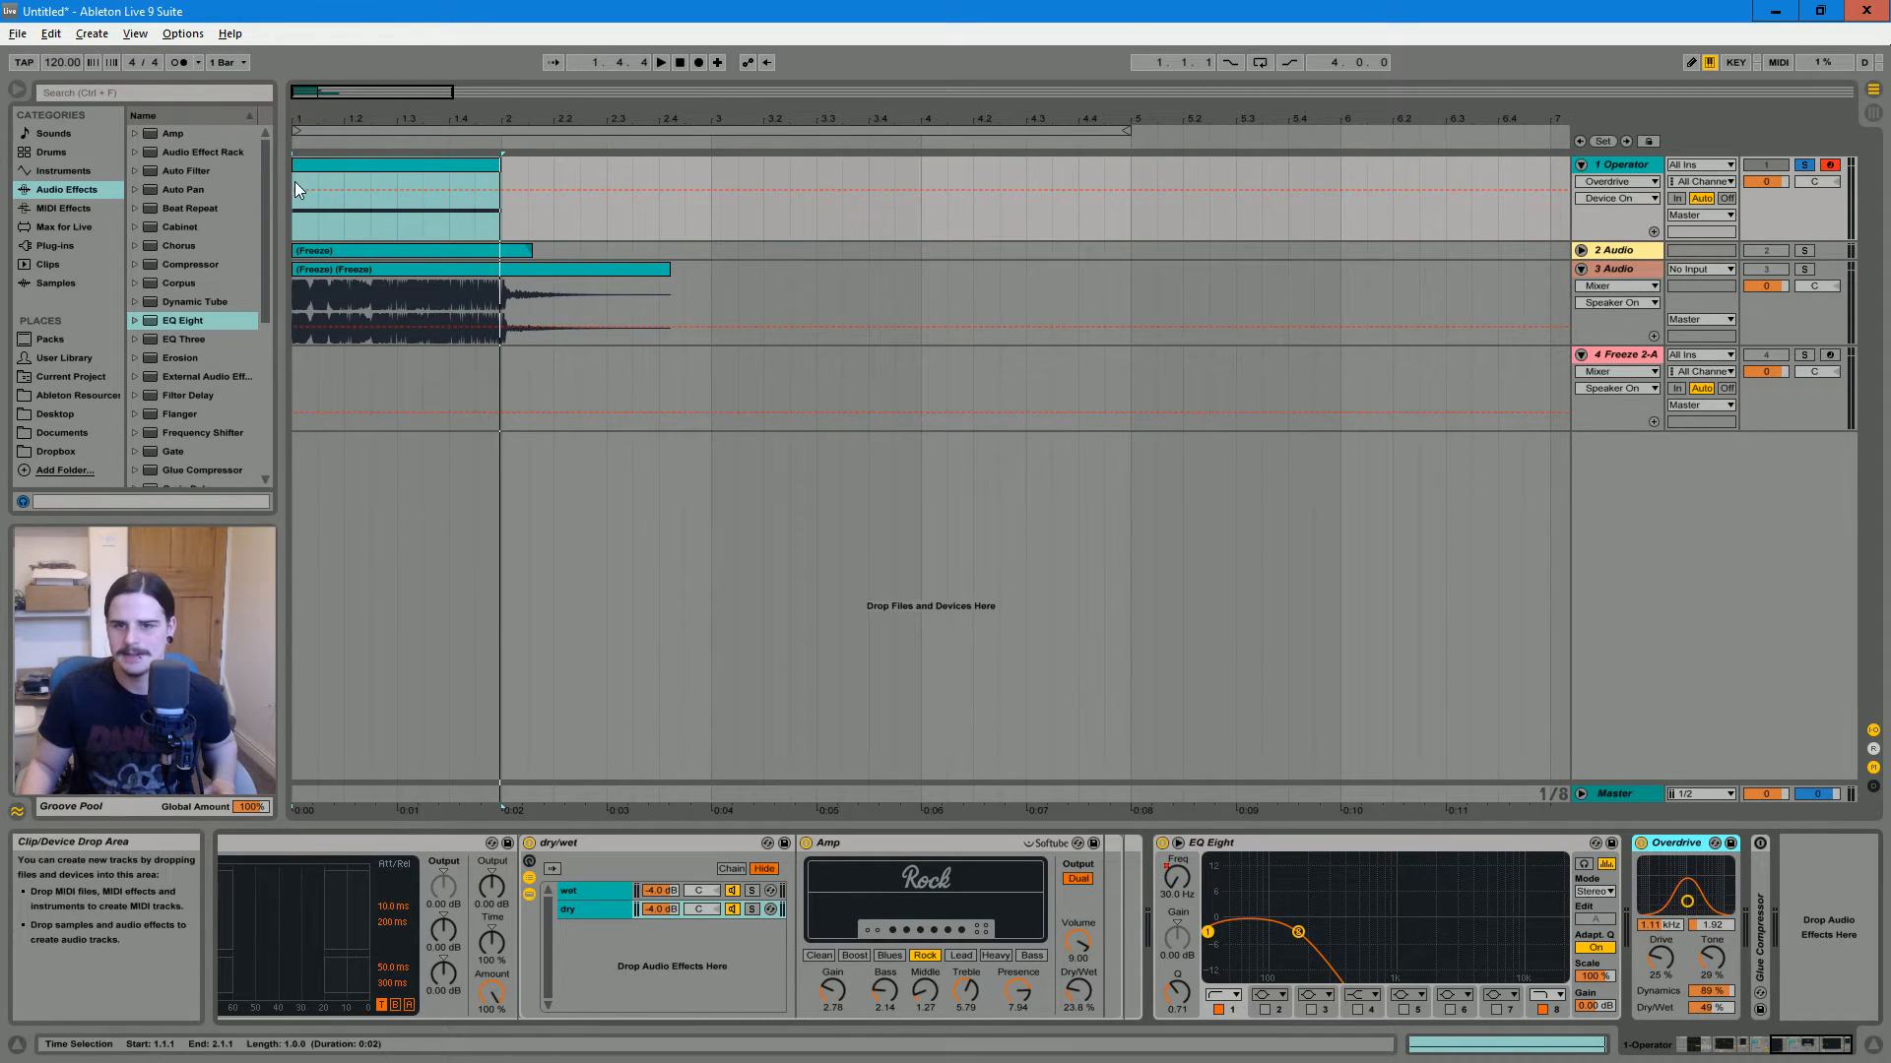
{"action": "left_click", "coordinate": [317, 164]}
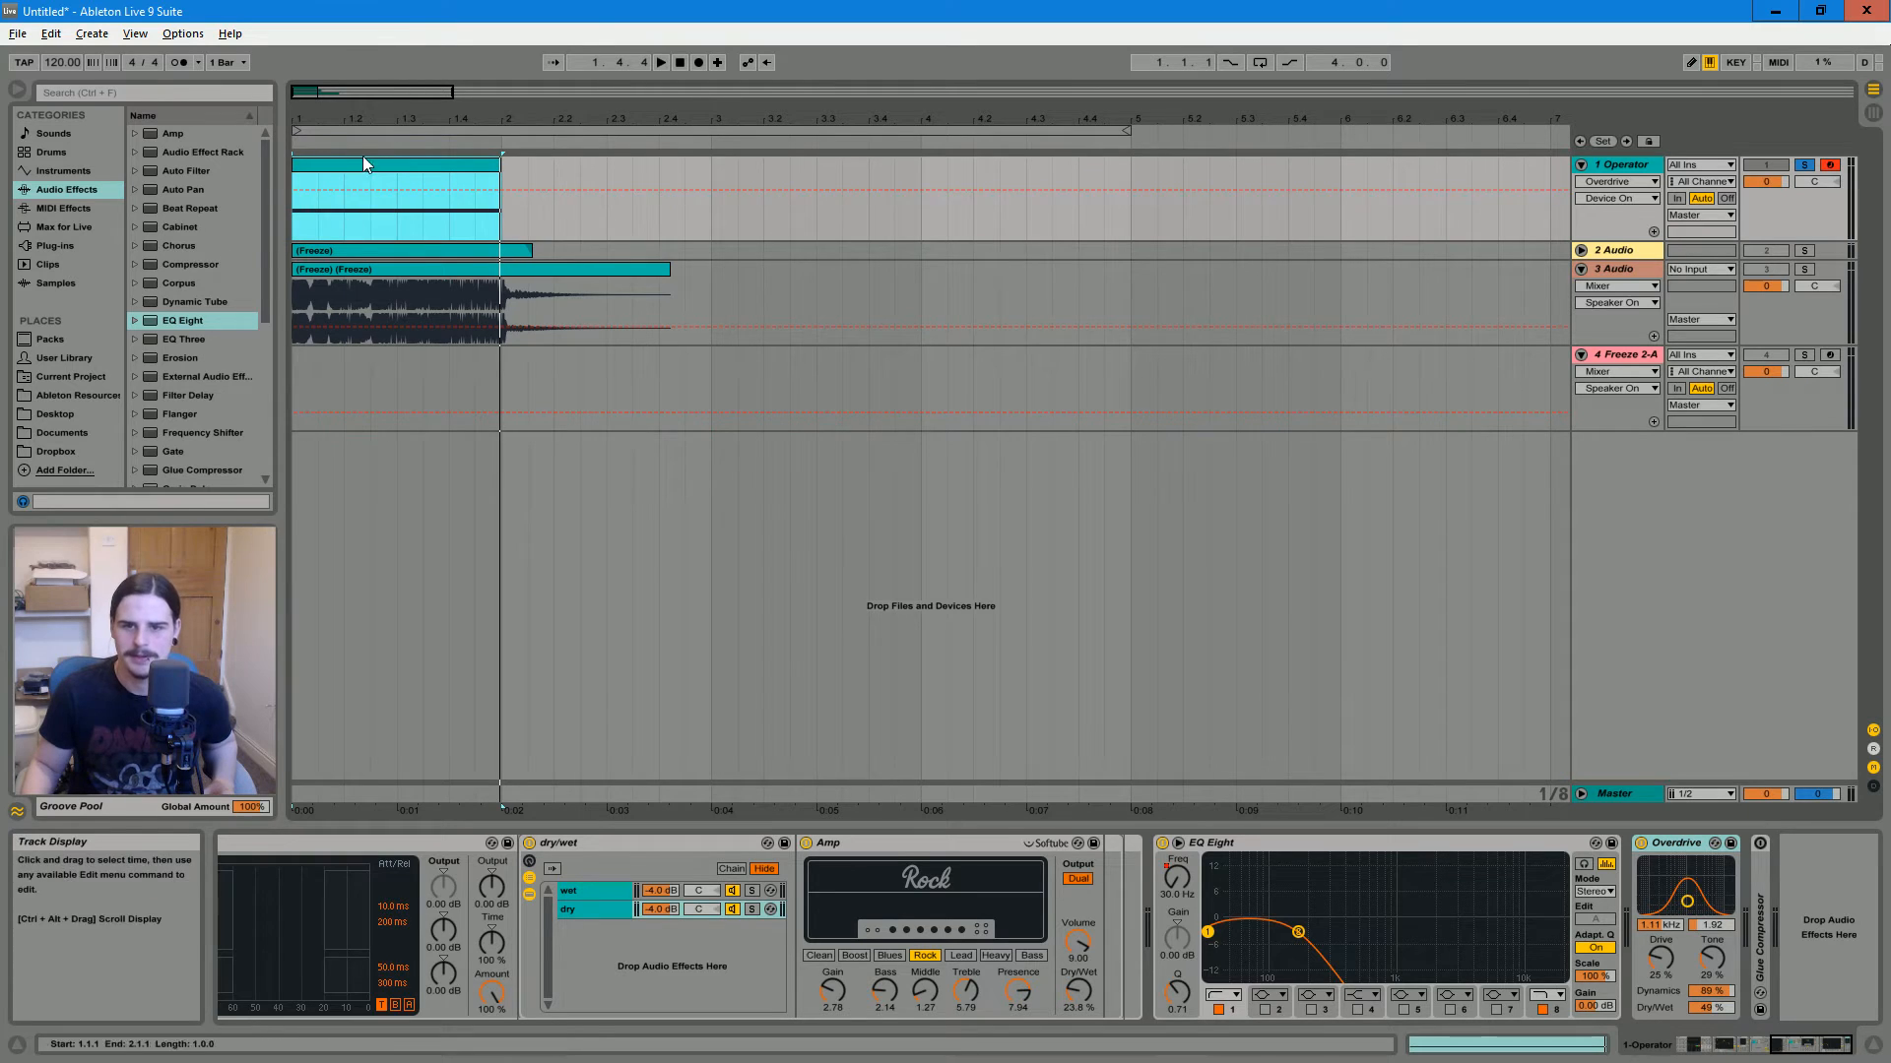
{"action": "key", "text": "space"}
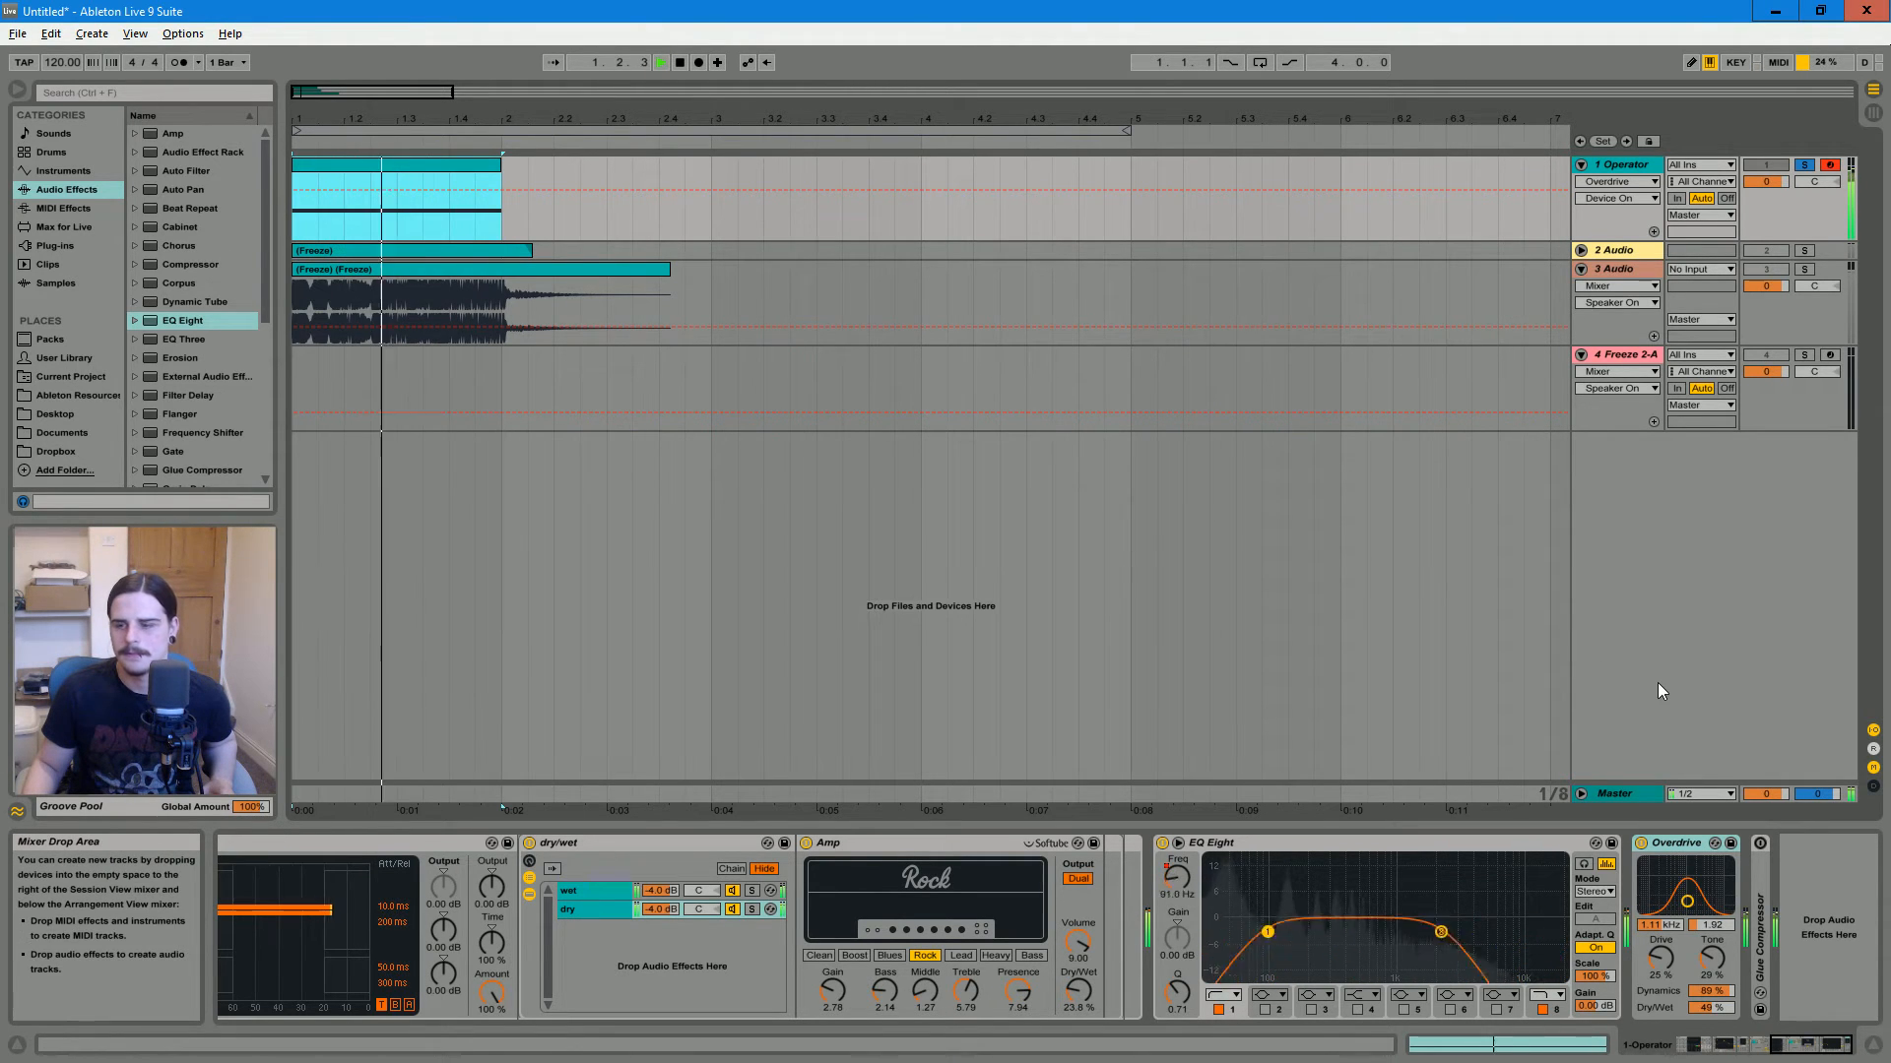
Expand and switch on the Glue Compressor at the end of the chain, and play the Operator clip through it
{"action": "double_click", "coordinate": [1762, 912]}
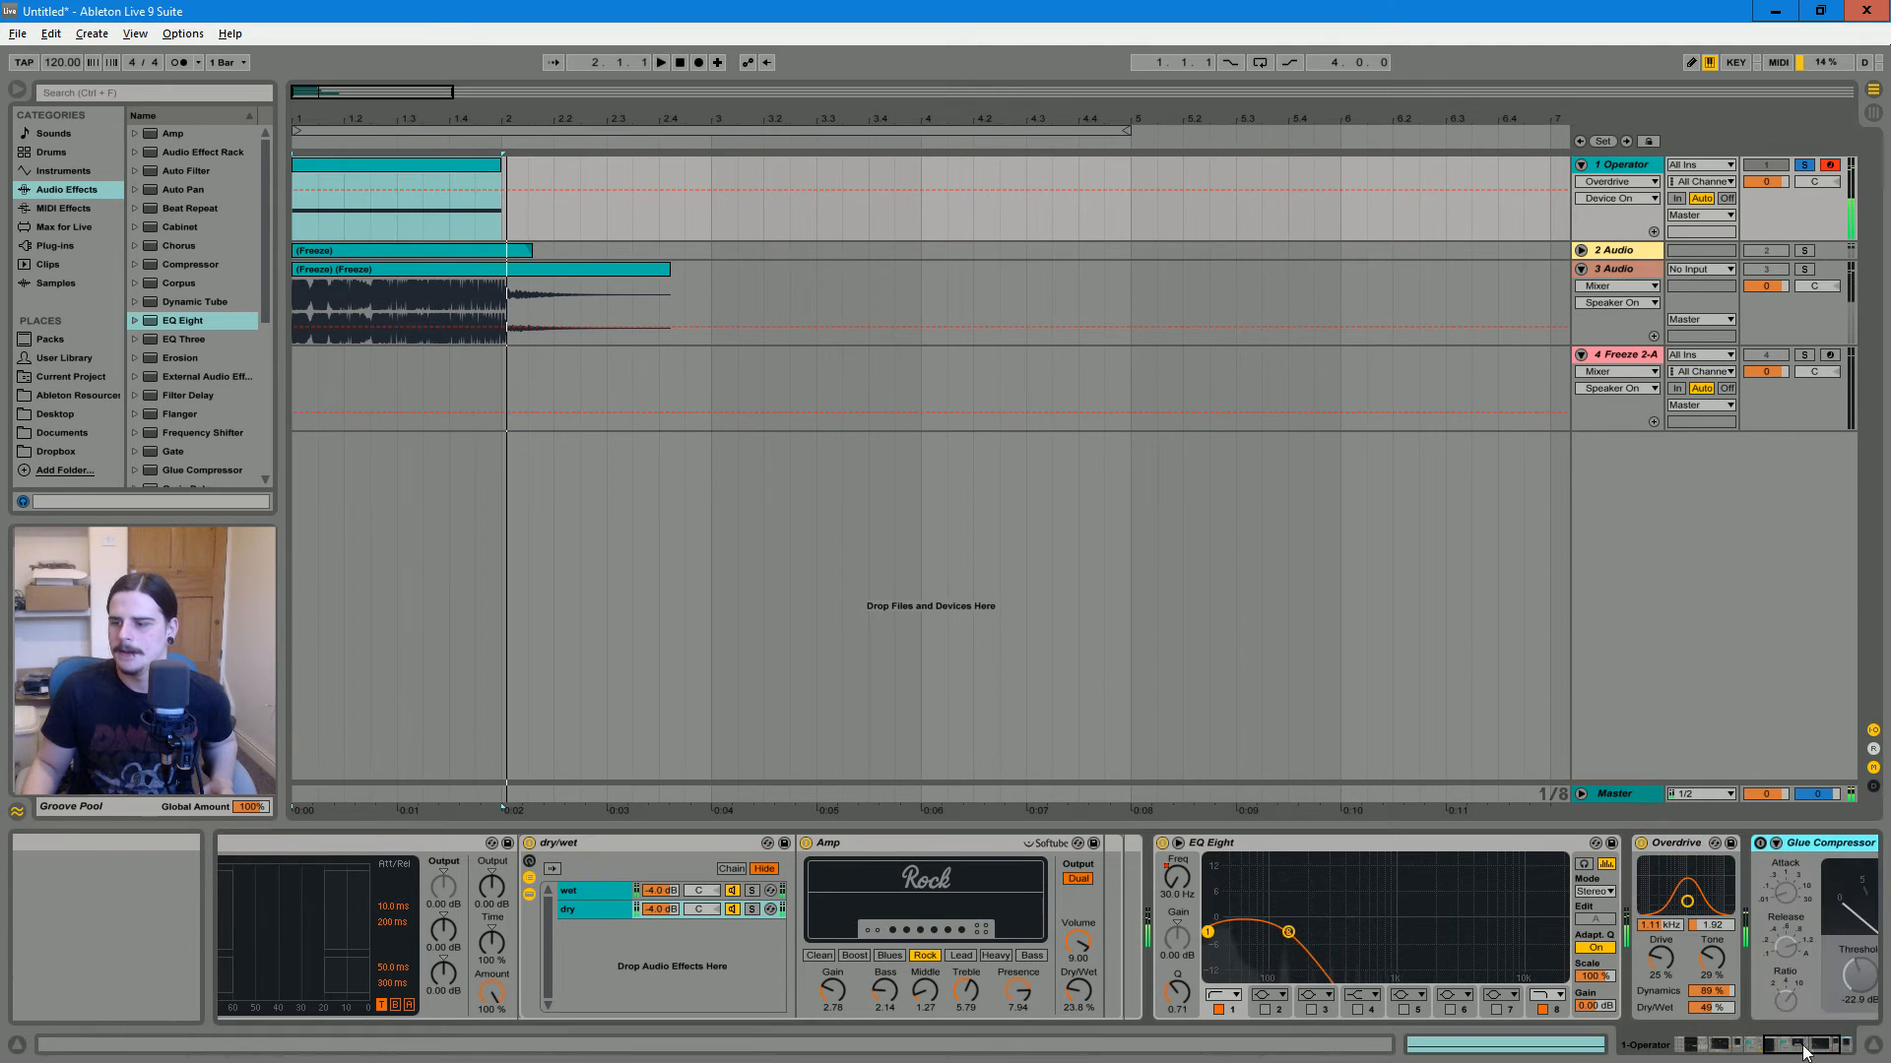
{"action": "left_click", "coordinate": [1763, 912]}
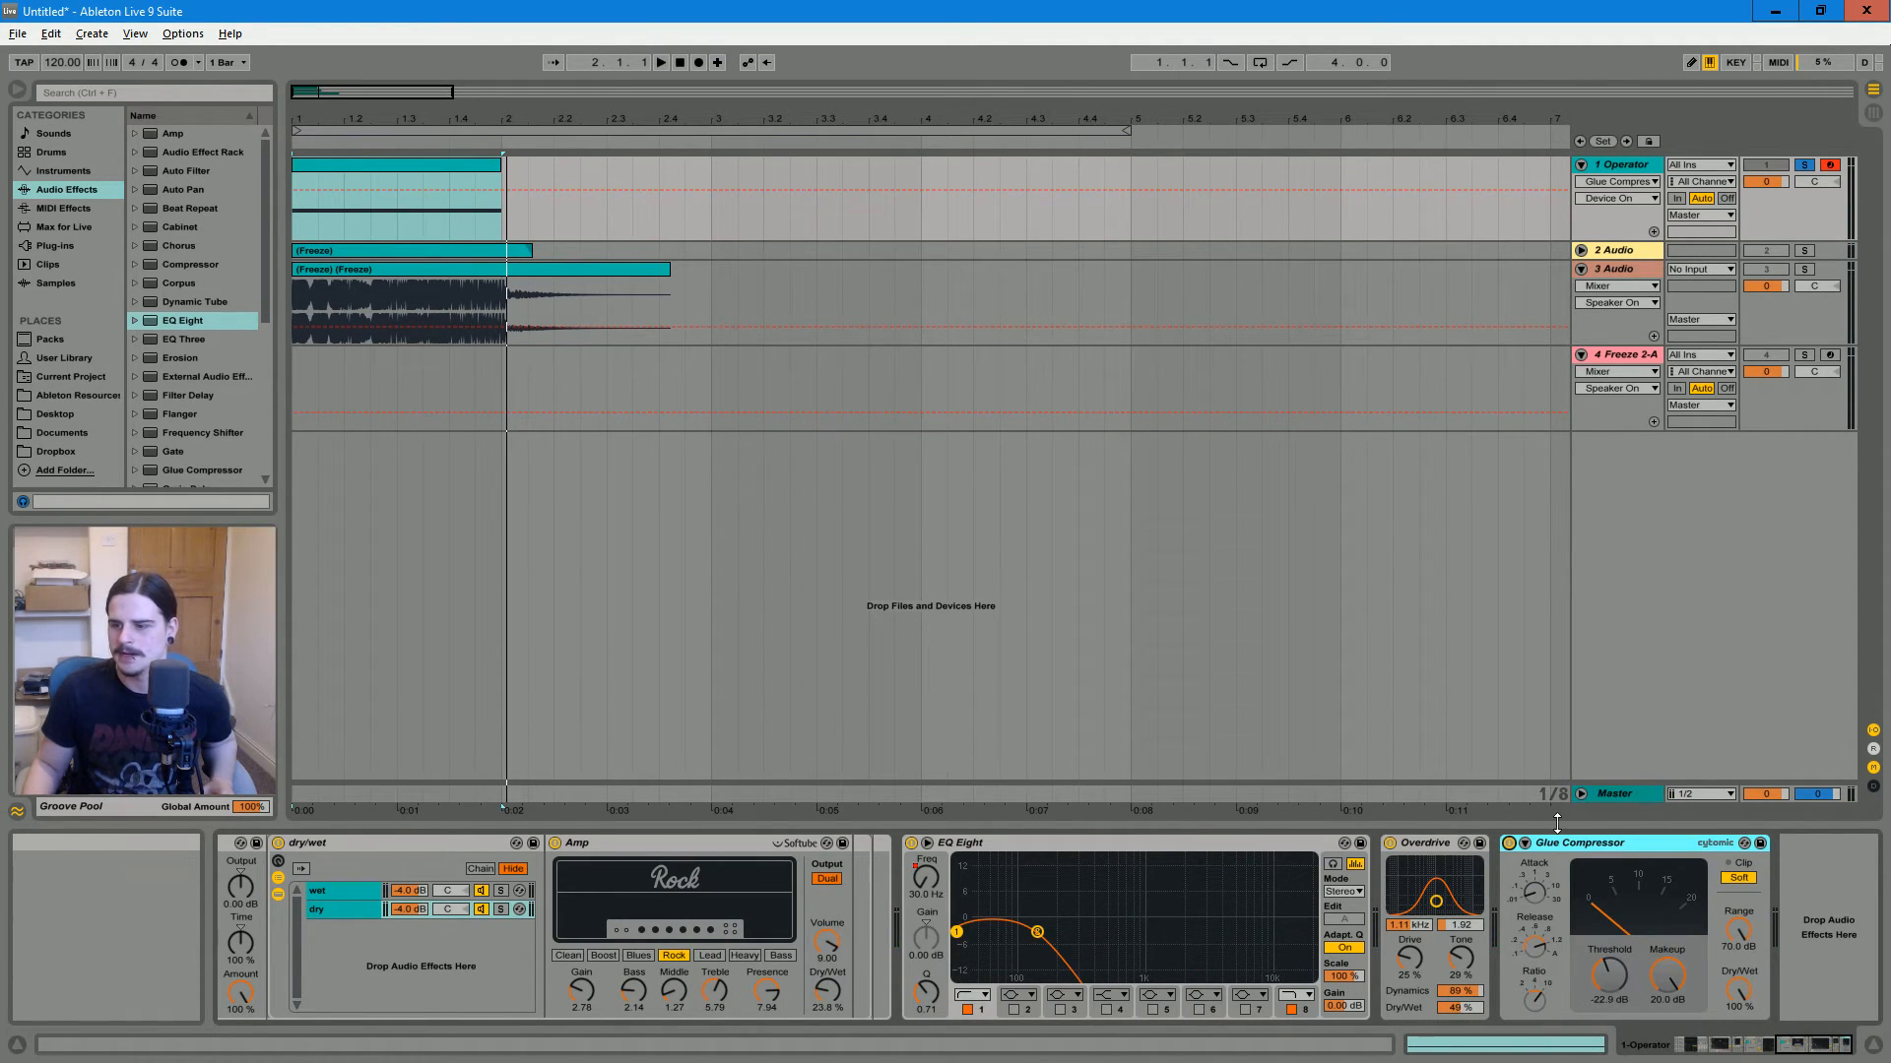
{"action": "key", "text": "space"}
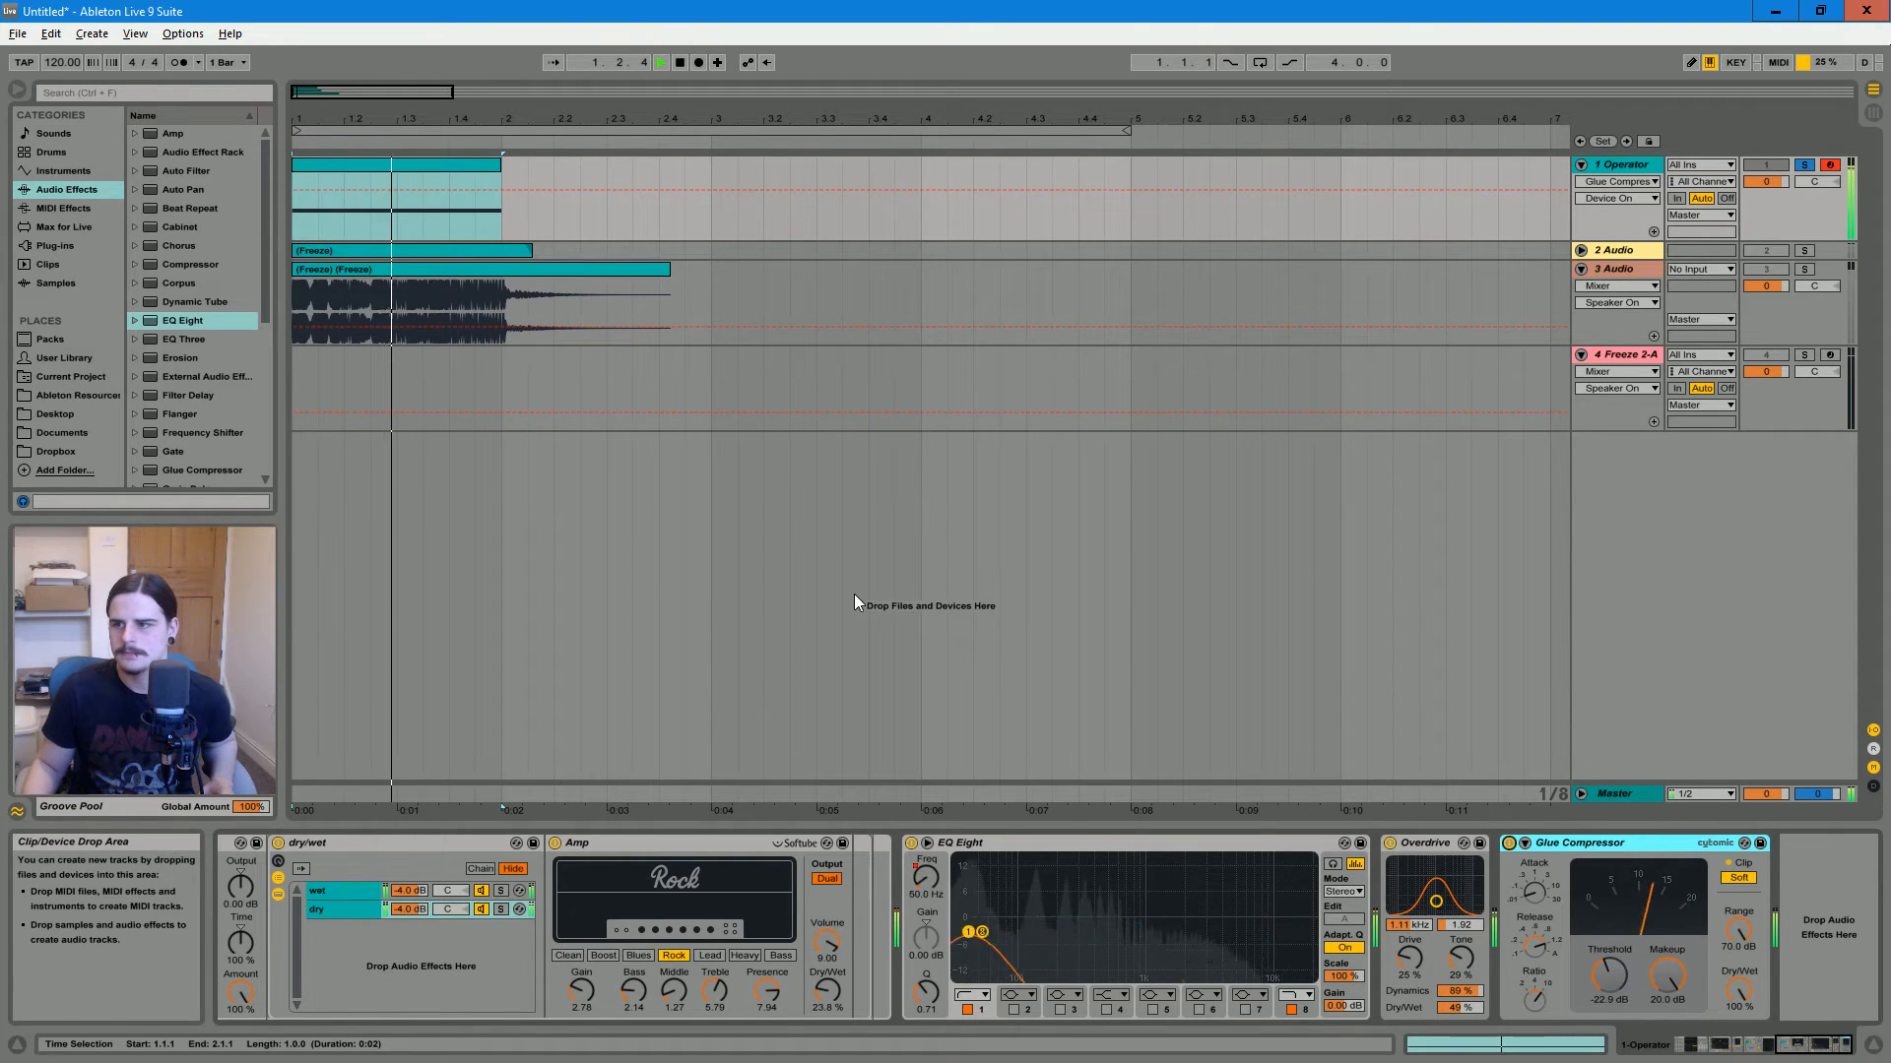
{"action": "key", "text": "space"}
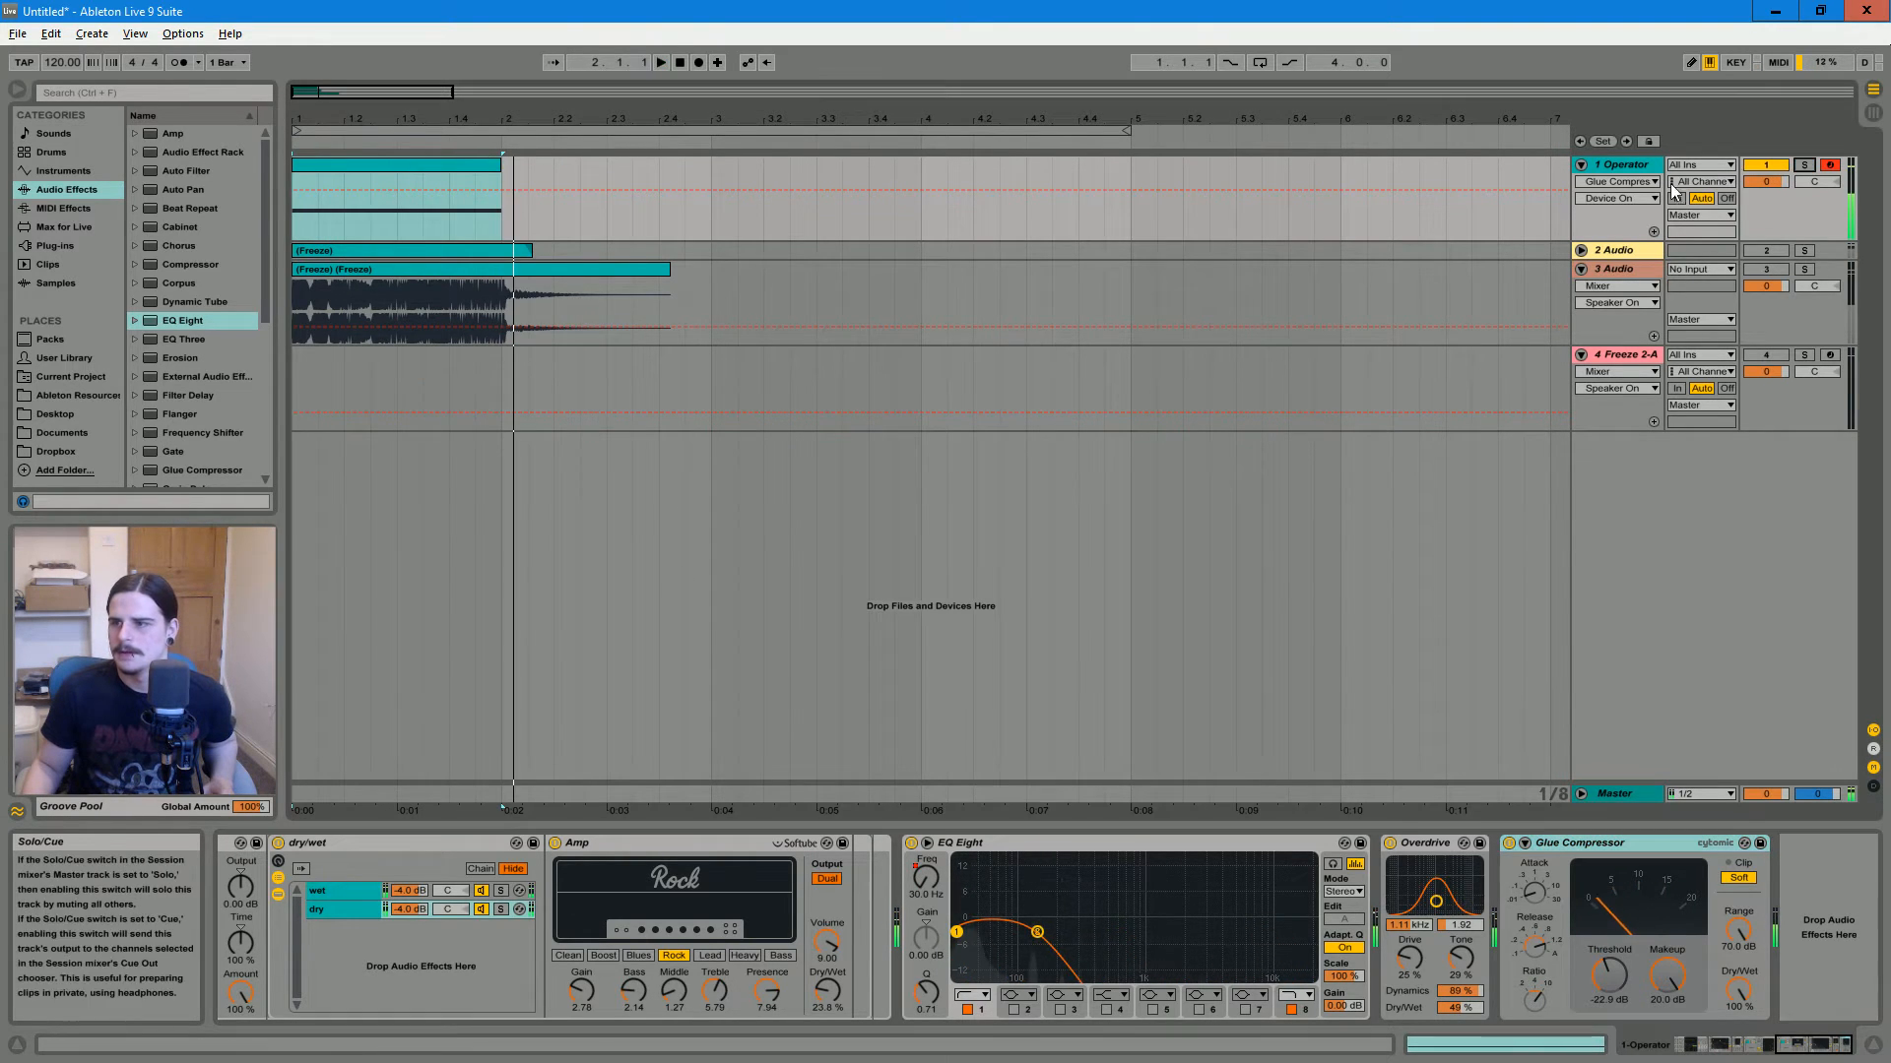
Fold and deactivate the Operator track, and unfold and activate the 2 Audio track with the first frozen clip
{"action": "left_click", "coordinate": [1581, 165]}
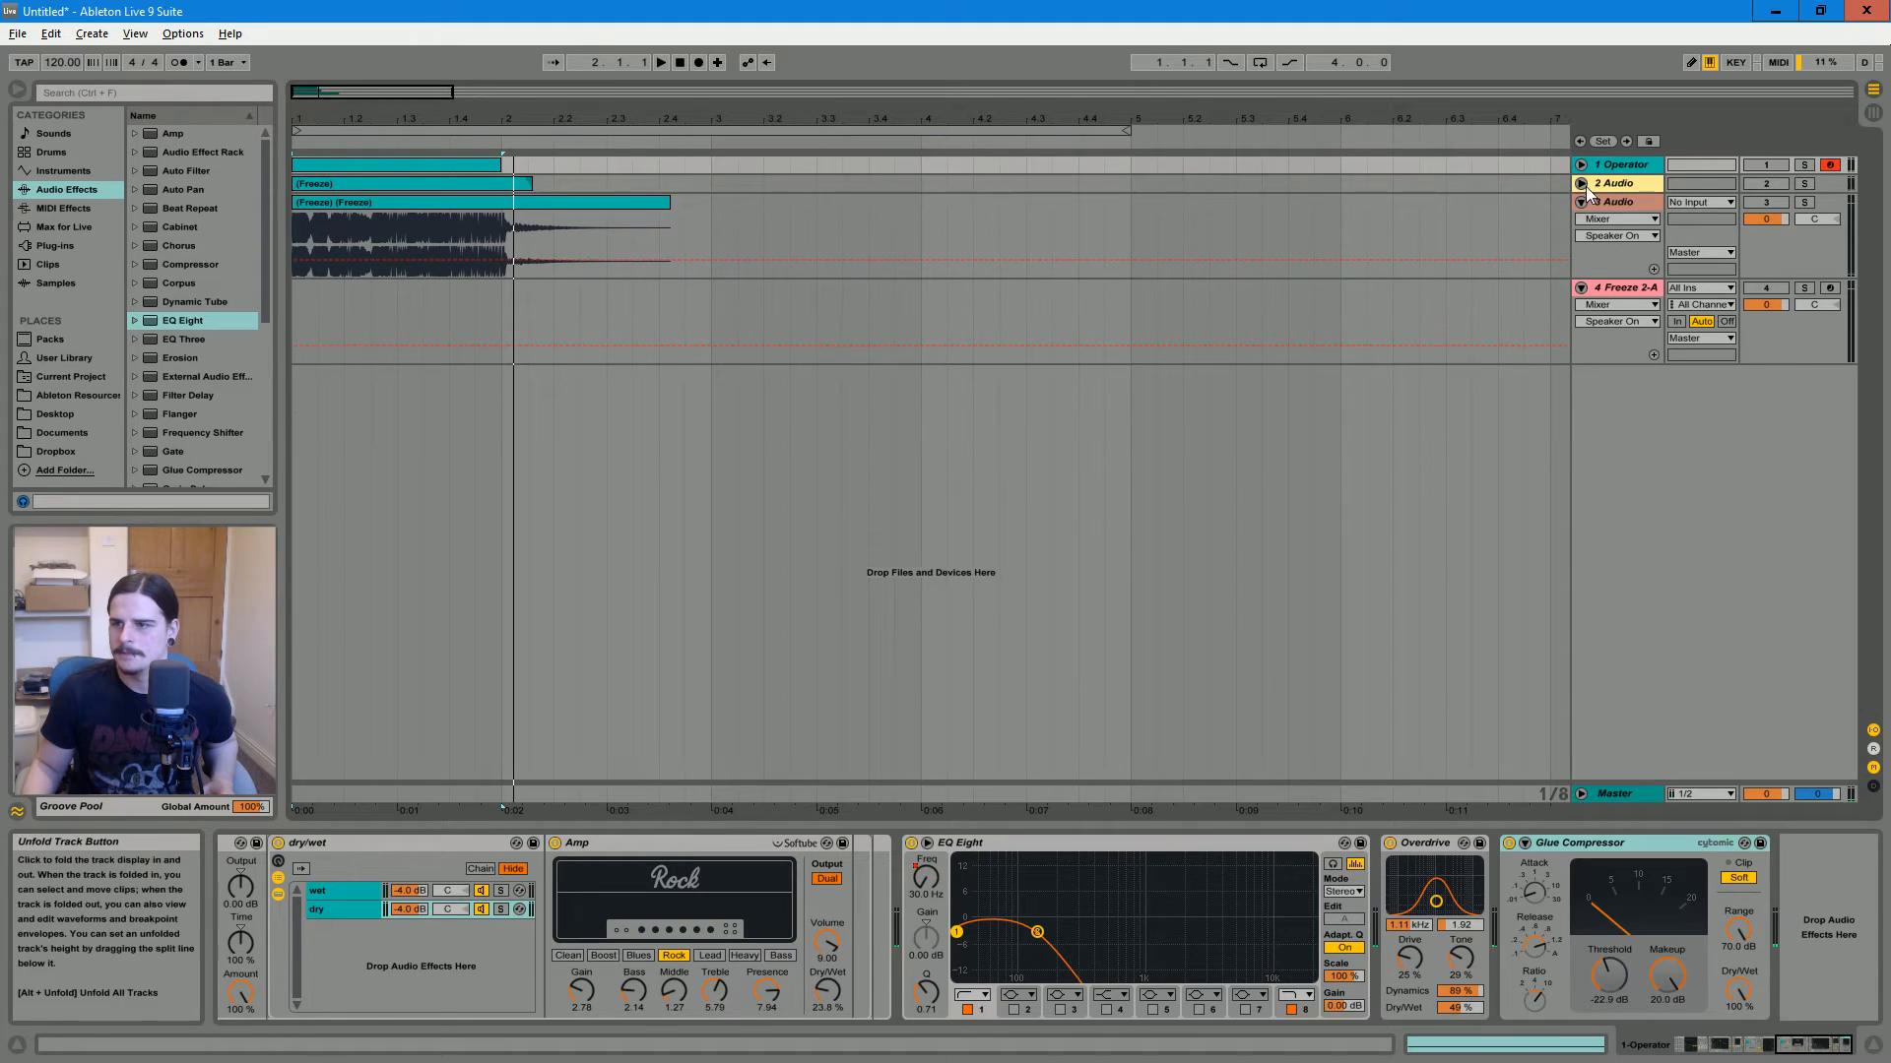
{"action": "left_click", "coordinate": [1580, 183]}
{"action": "left_click", "coordinate": [1699, 198]}
{"action": "left_click", "coordinate": [1776, 185]}
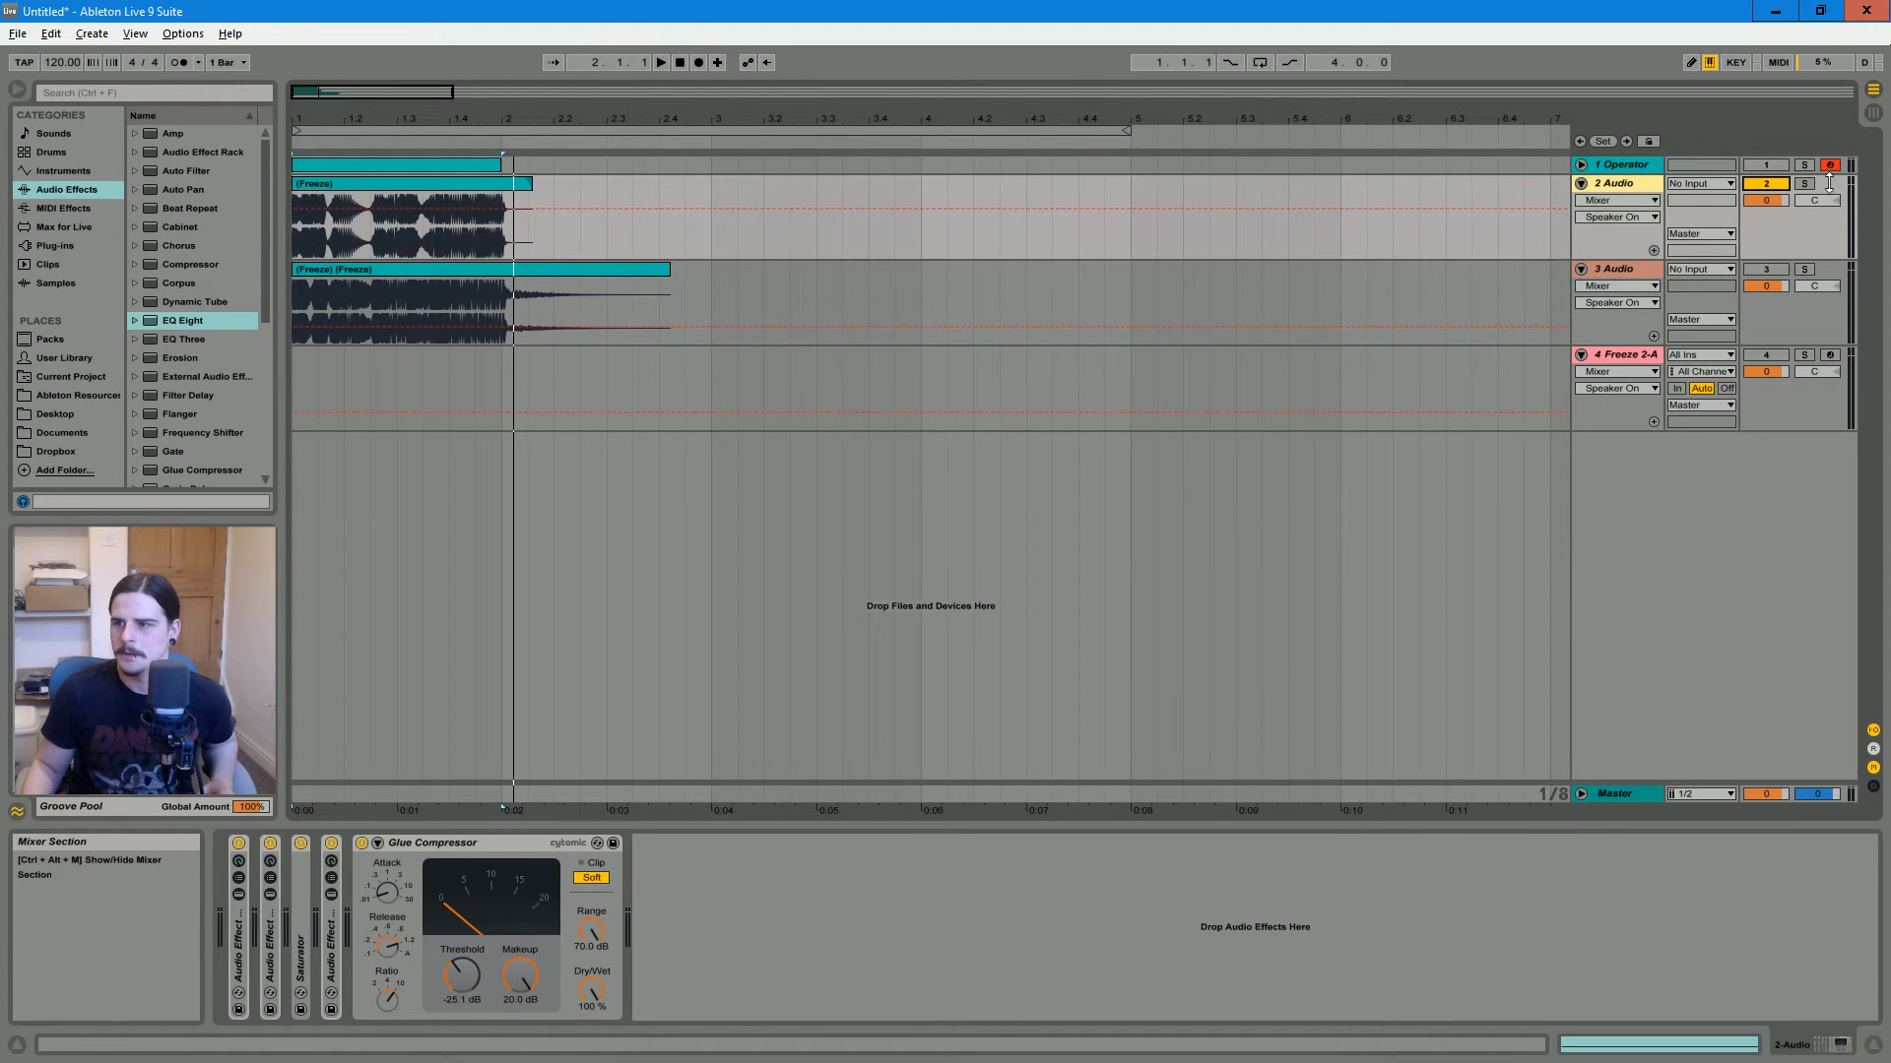
Select the frozen clip on the 2 Audio track and expand the first Audio Effect Rack to show its wet chain's devices
{"action": "left_click", "coordinate": [1615, 185]}
{"action": "left_click", "coordinate": [368, 185]}
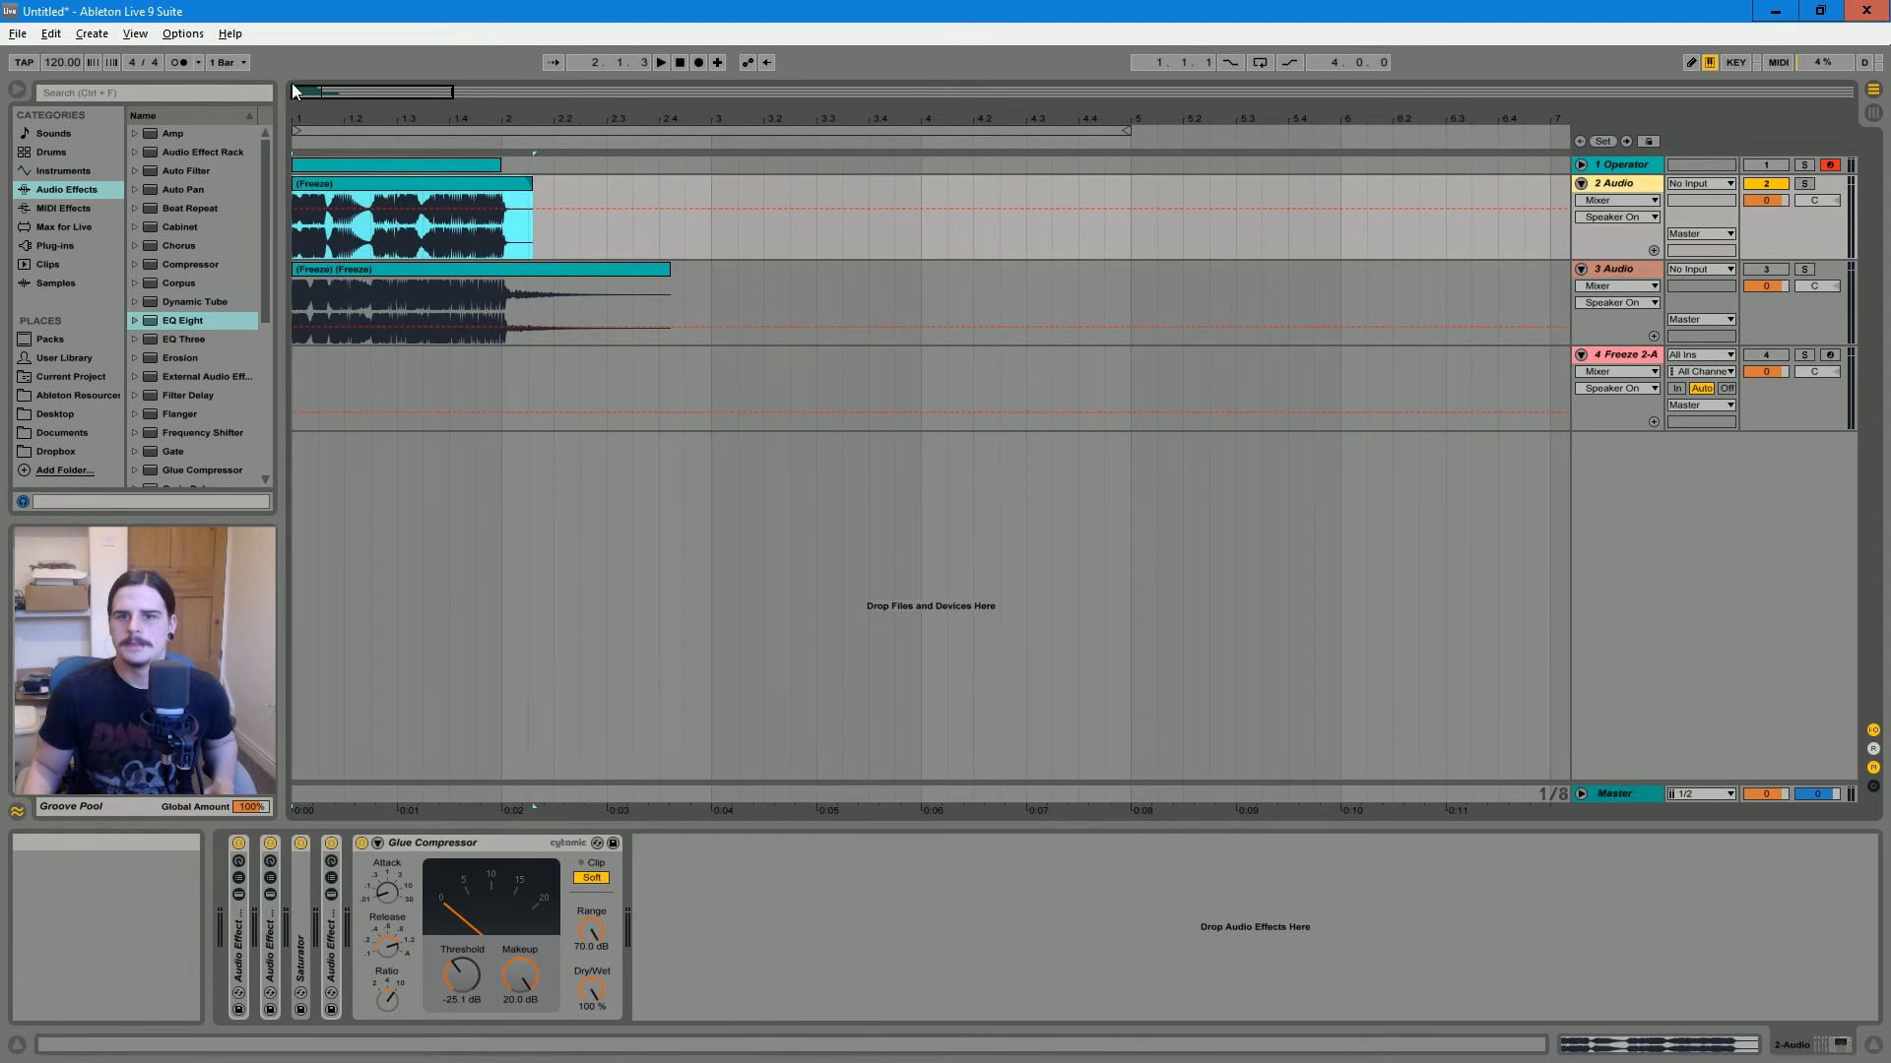
{"action": "mouse_move", "coordinate": [306, 92]}
{"action": "left_mouse_down"}
{"action": "mouse_move", "coordinate": [306, 177]}
{"action": "mouse_move", "coordinate": [306, 118]}
{"action": "left_mouse_up"}
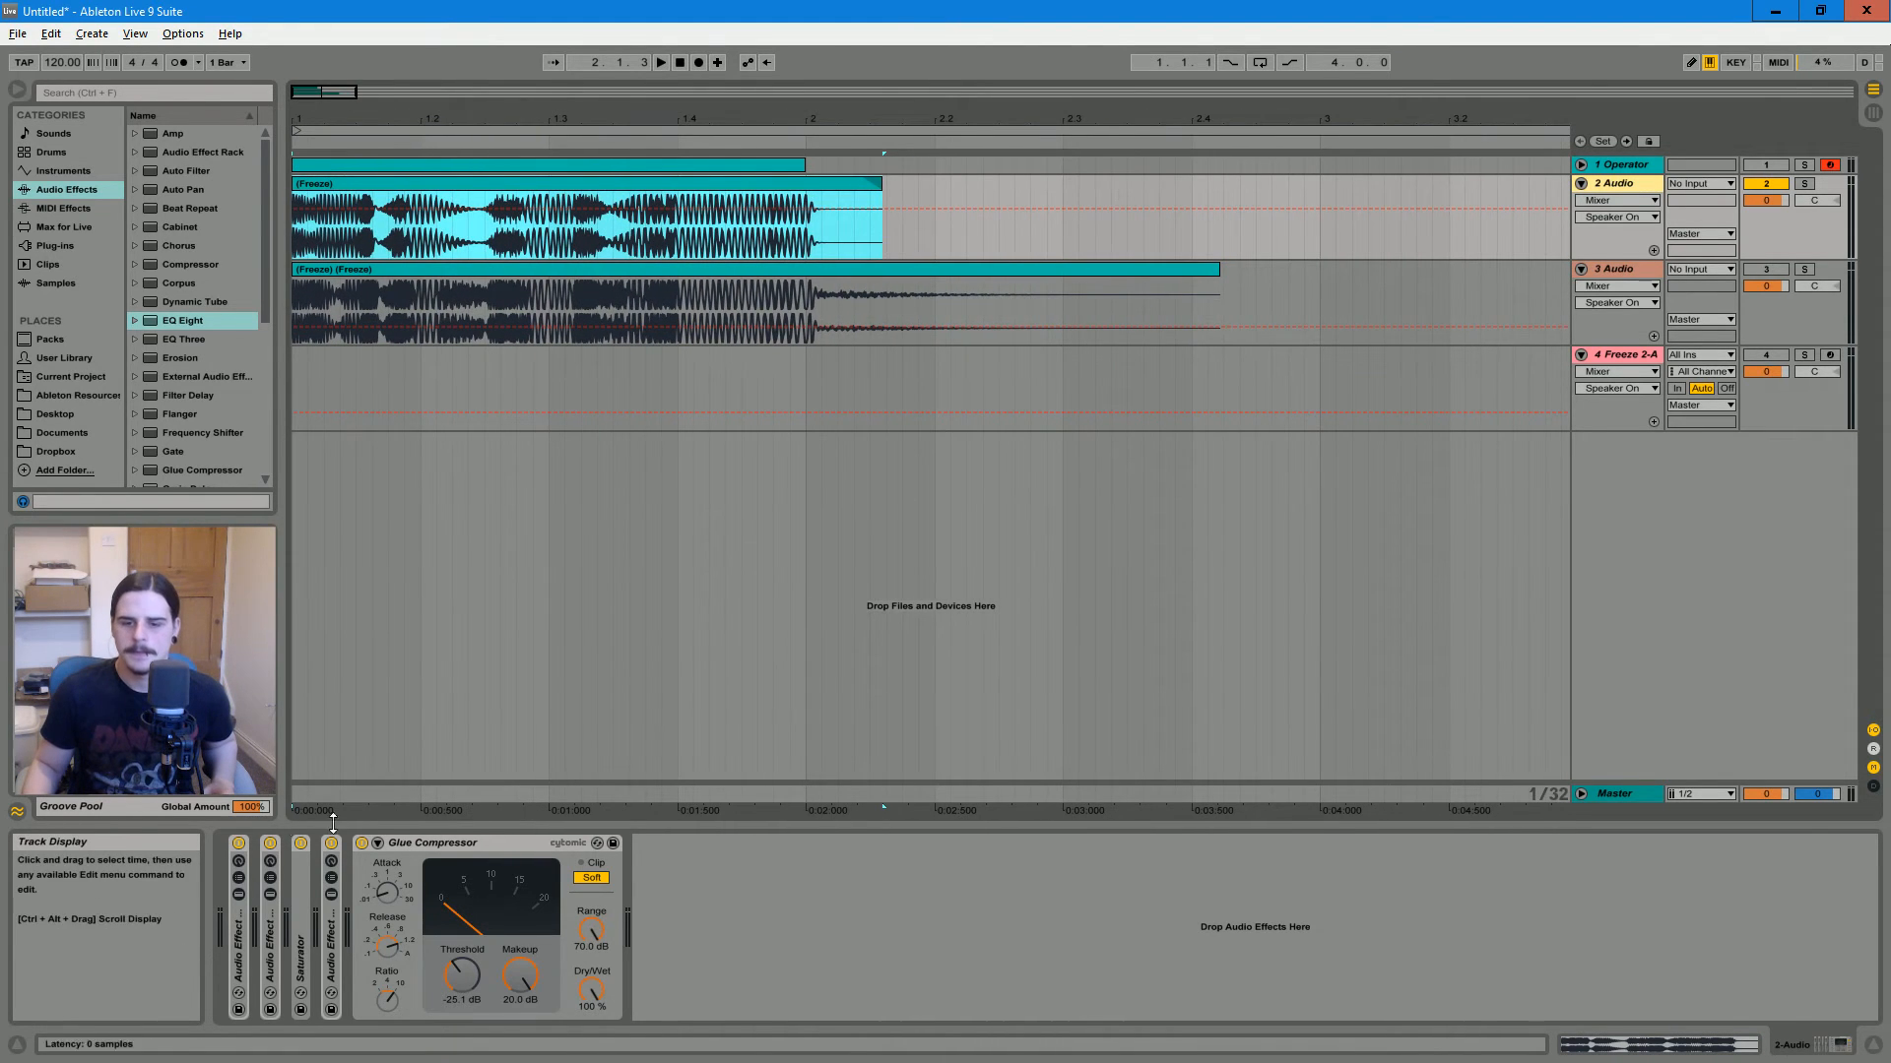
{"action": "double_click", "coordinate": [234, 943]}
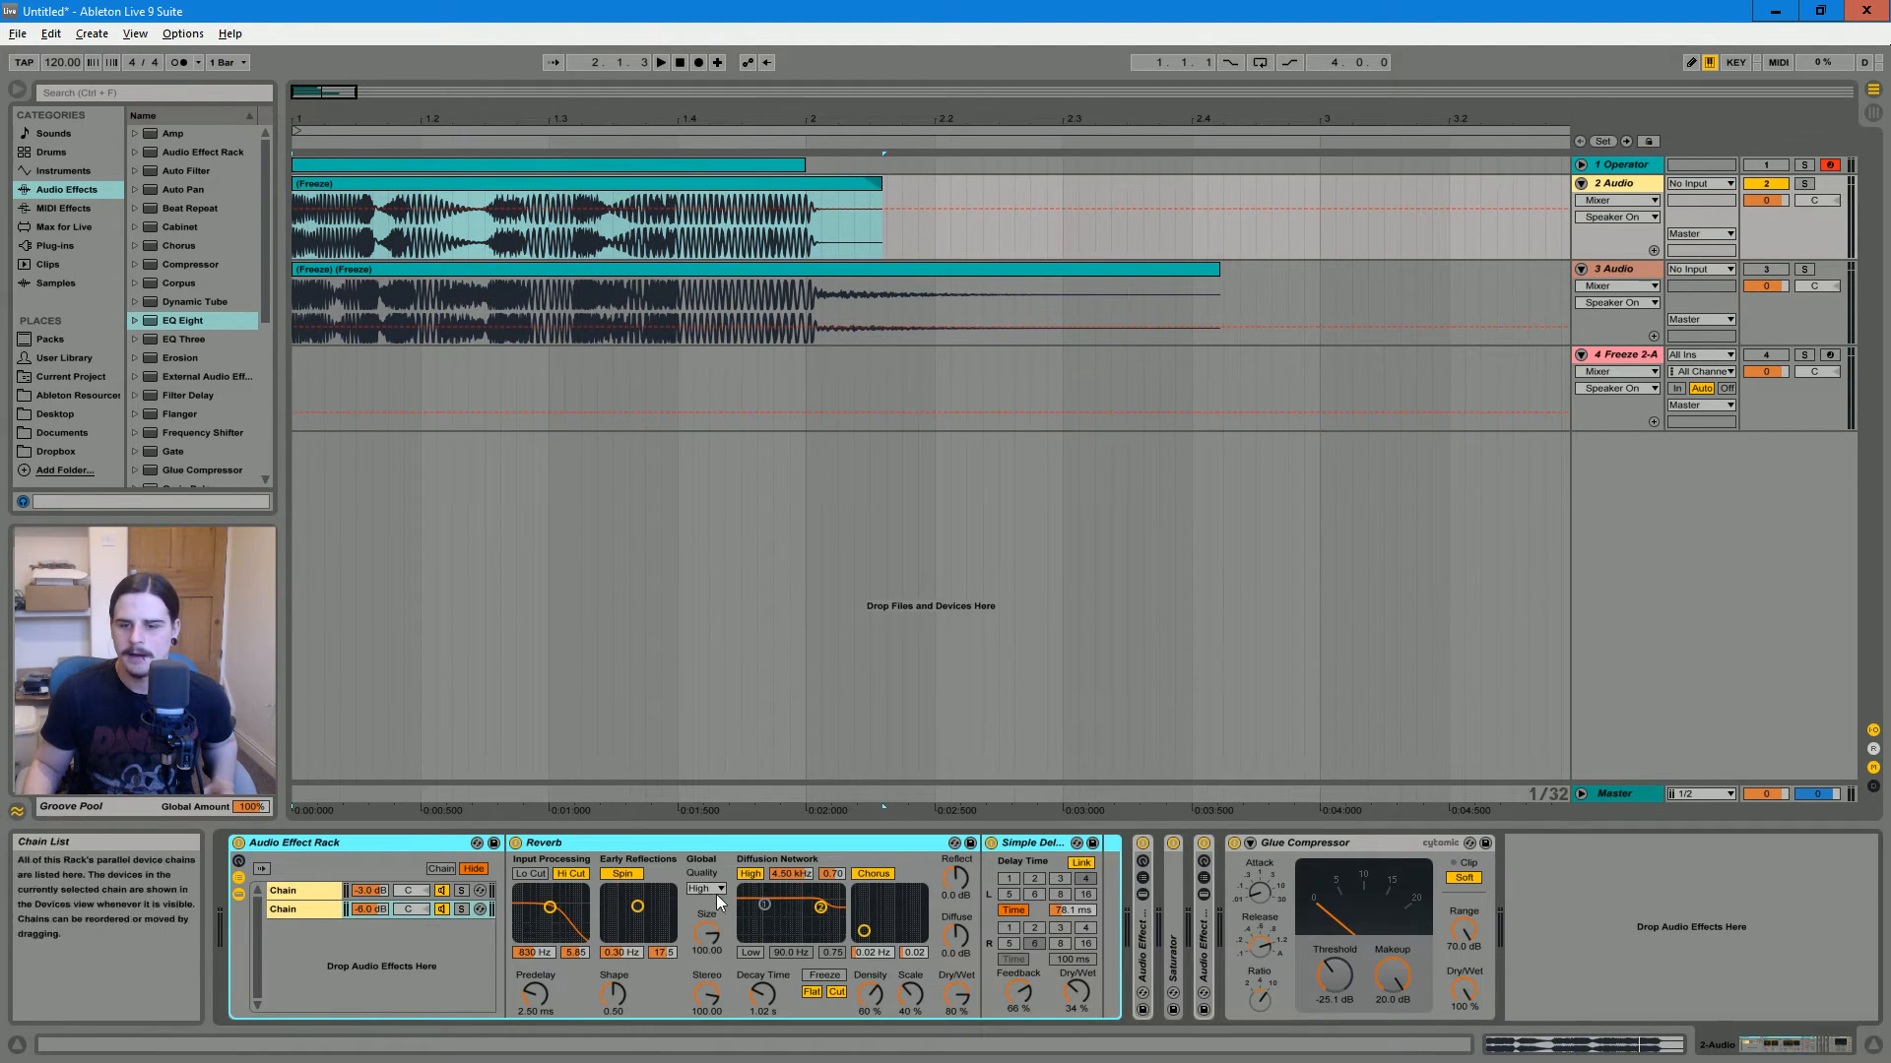
{"action": "left_click", "coordinate": [300, 910]}
{"action": "left_click", "coordinate": [303, 910]}
Rename the first Audio Effect Rack's upper chain "dry" and its lower chain "wet"
{"action": "left_click", "coordinate": [297, 892]}
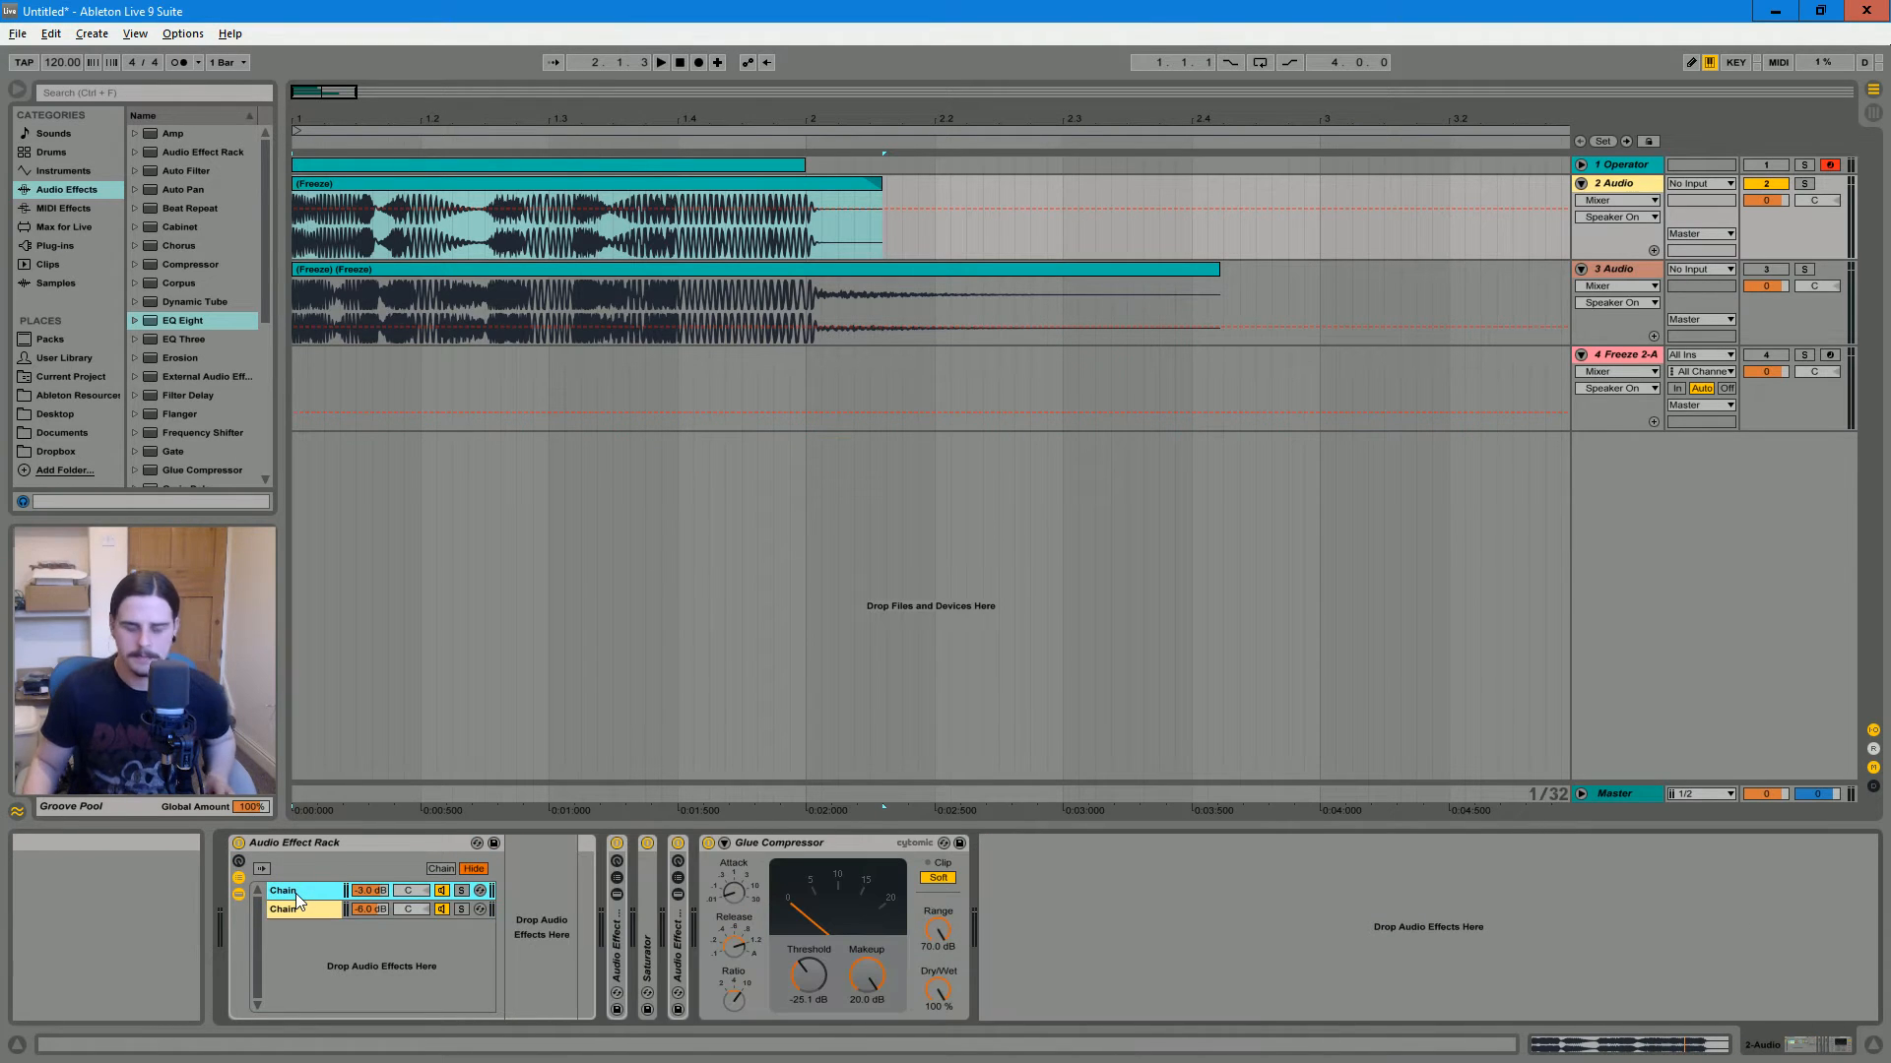
{"action": "key", "text": "ctrl+r"}
{"action": "type", "text": "dry"}
{"action": "key", "text": "Return"}
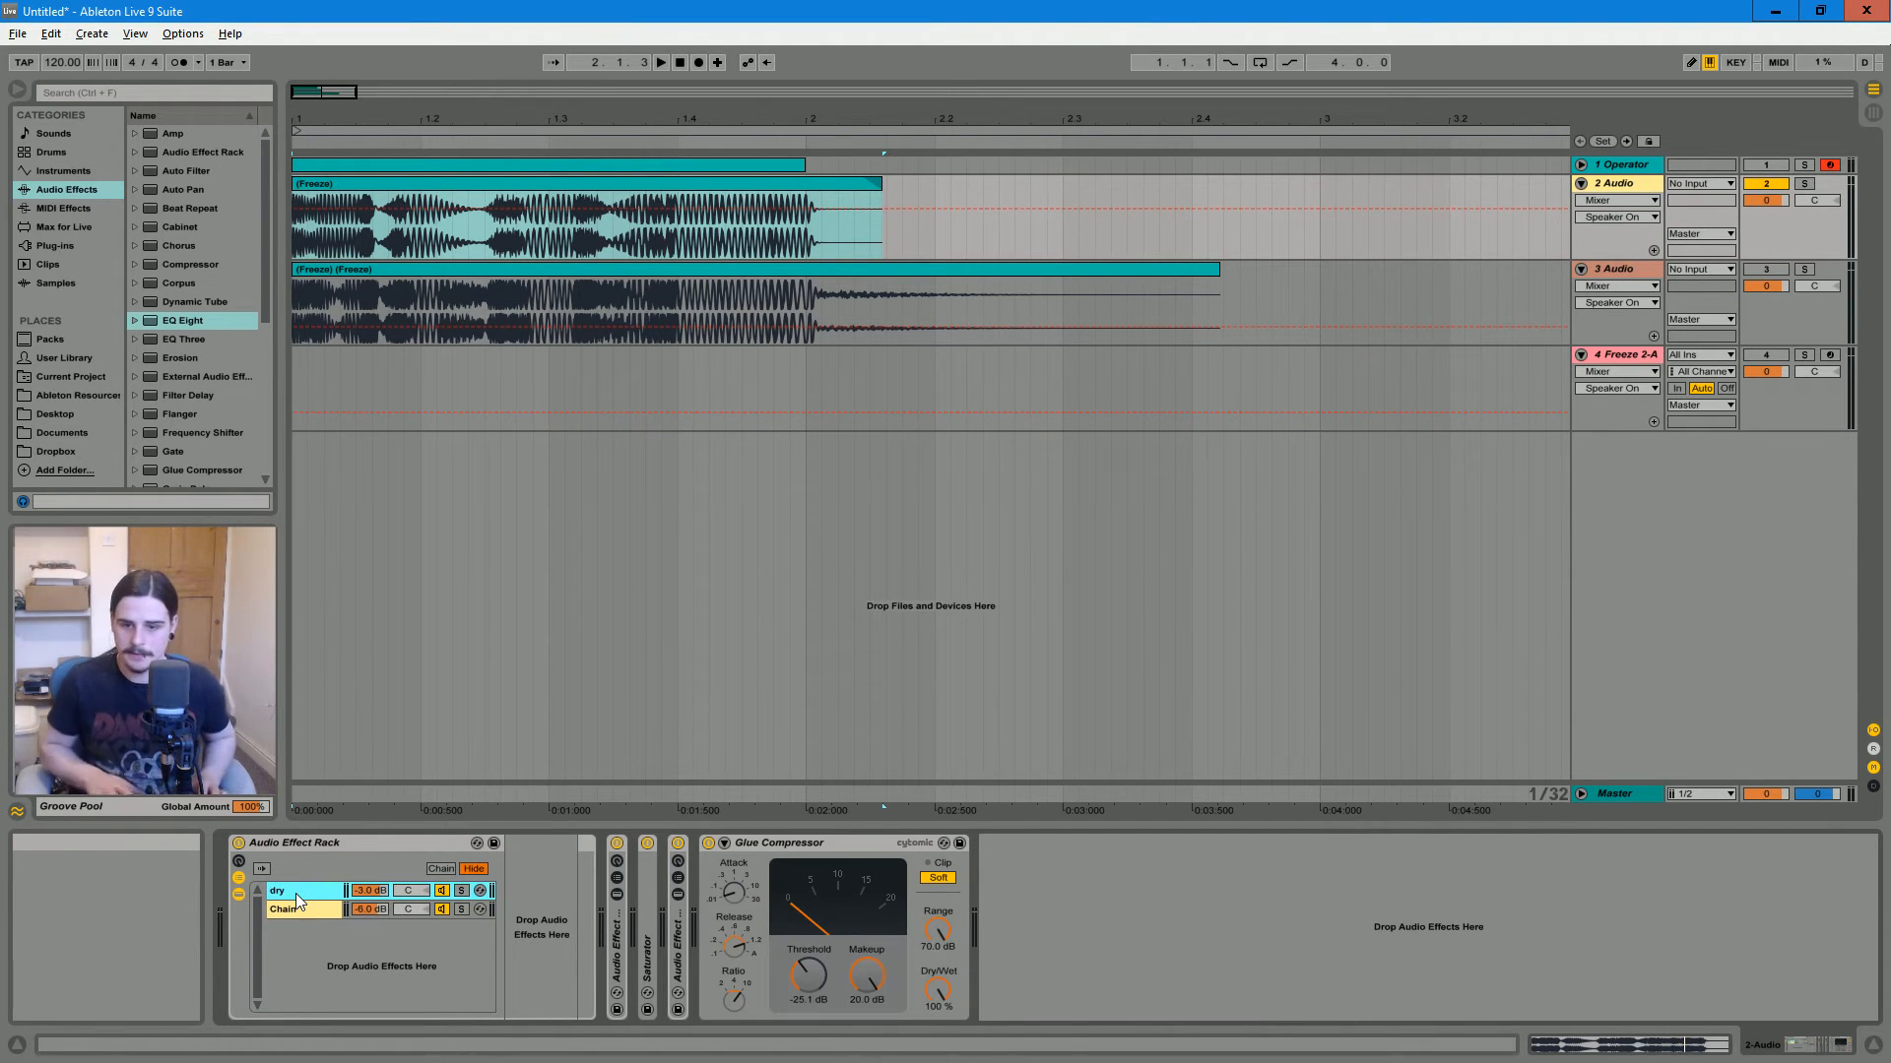
{"action": "left_click", "coordinate": [298, 906]}
{"action": "key", "text": "ctrl+r"}
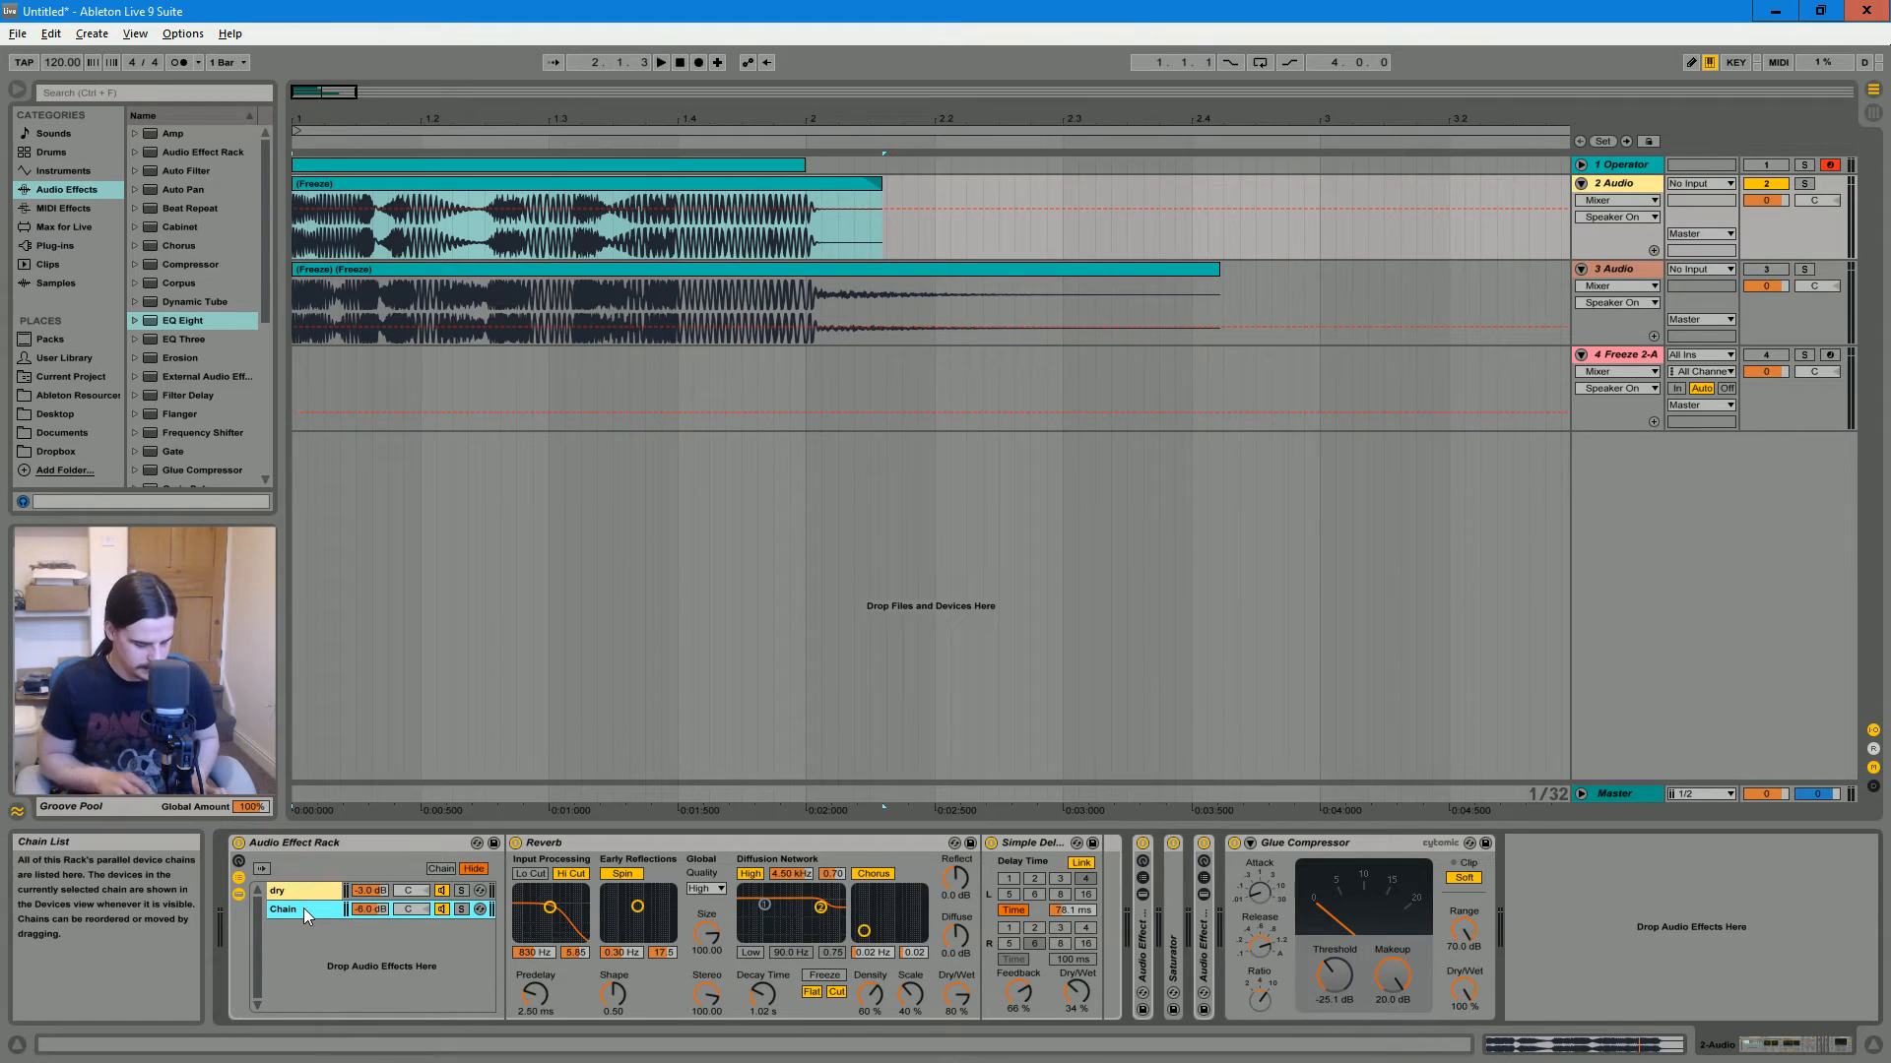
{"action": "type", "text": "wet"}
{"action": "key", "text": "Return"}
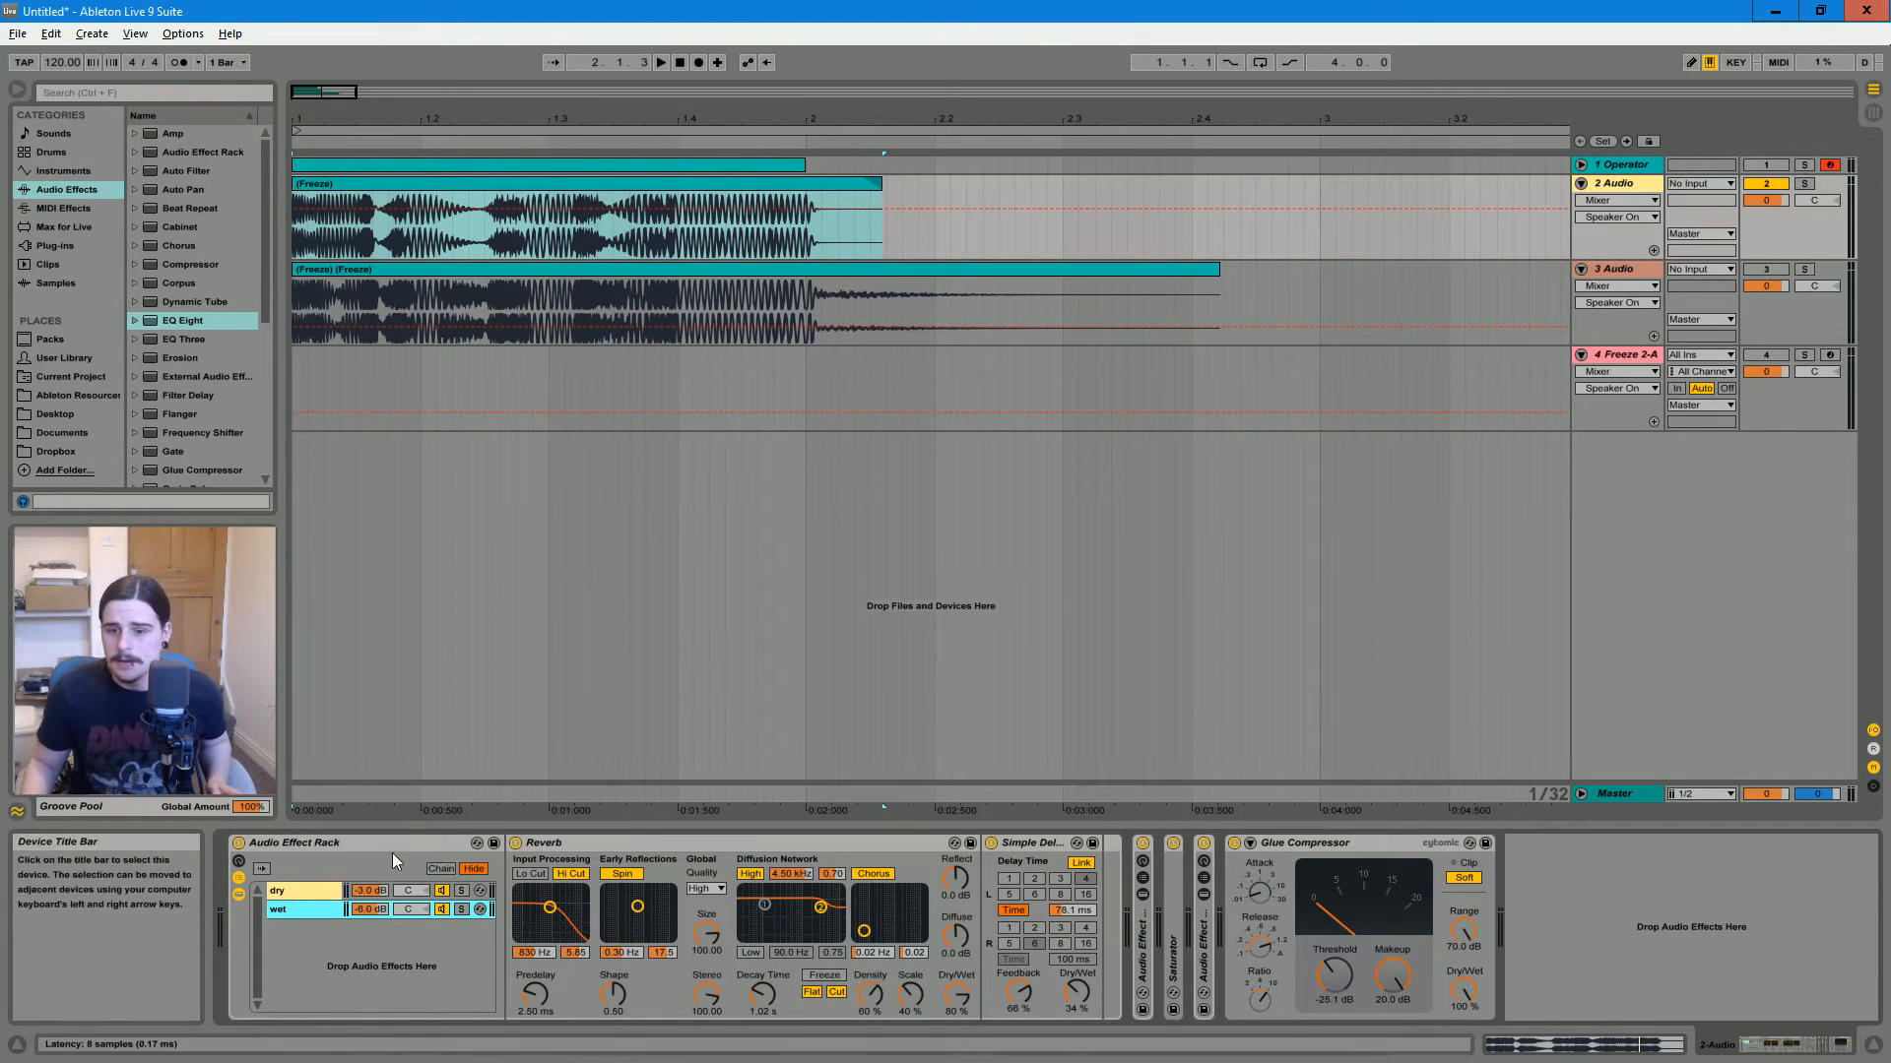
Switch off the two folded Audio Effect Racks, the Saturator and the Glue Compressor, and show the first rack's dry and wet chains
{"action": "left_click", "coordinate": [292, 890]}
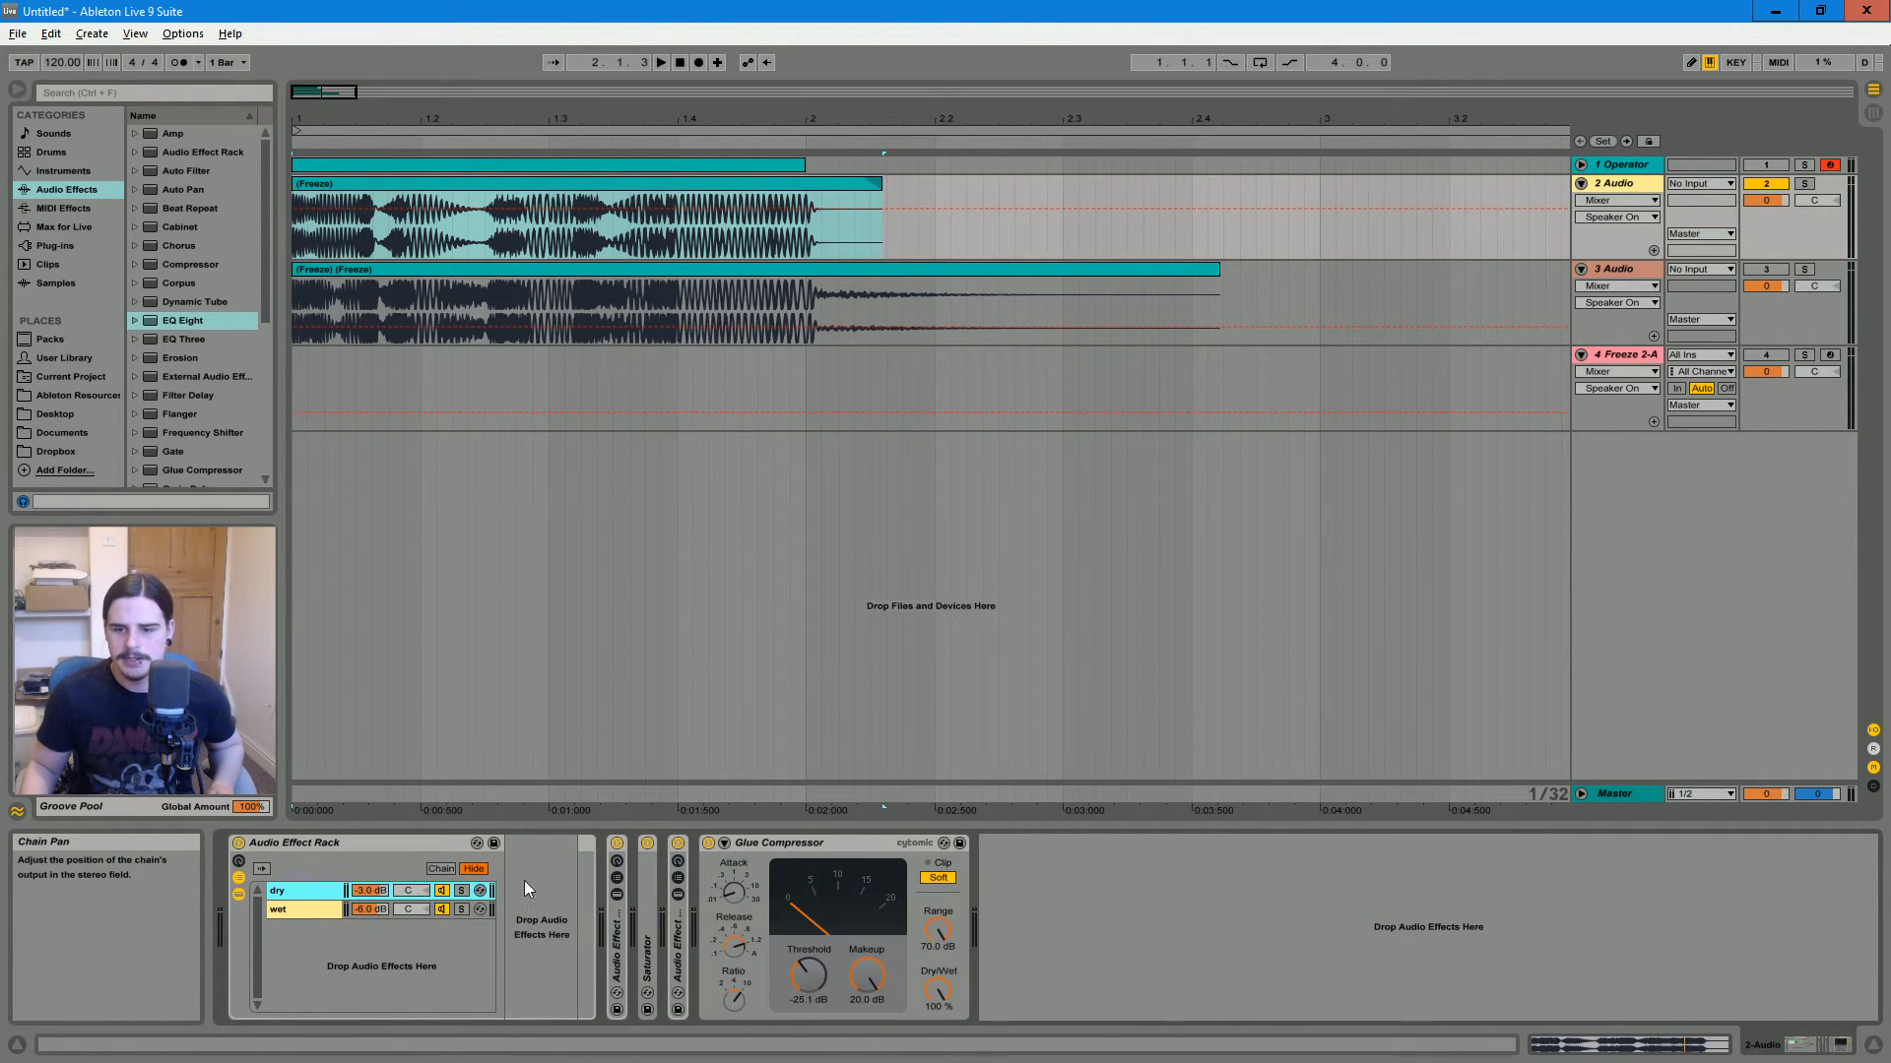
{"action": "left_click", "coordinate": [618, 845]}
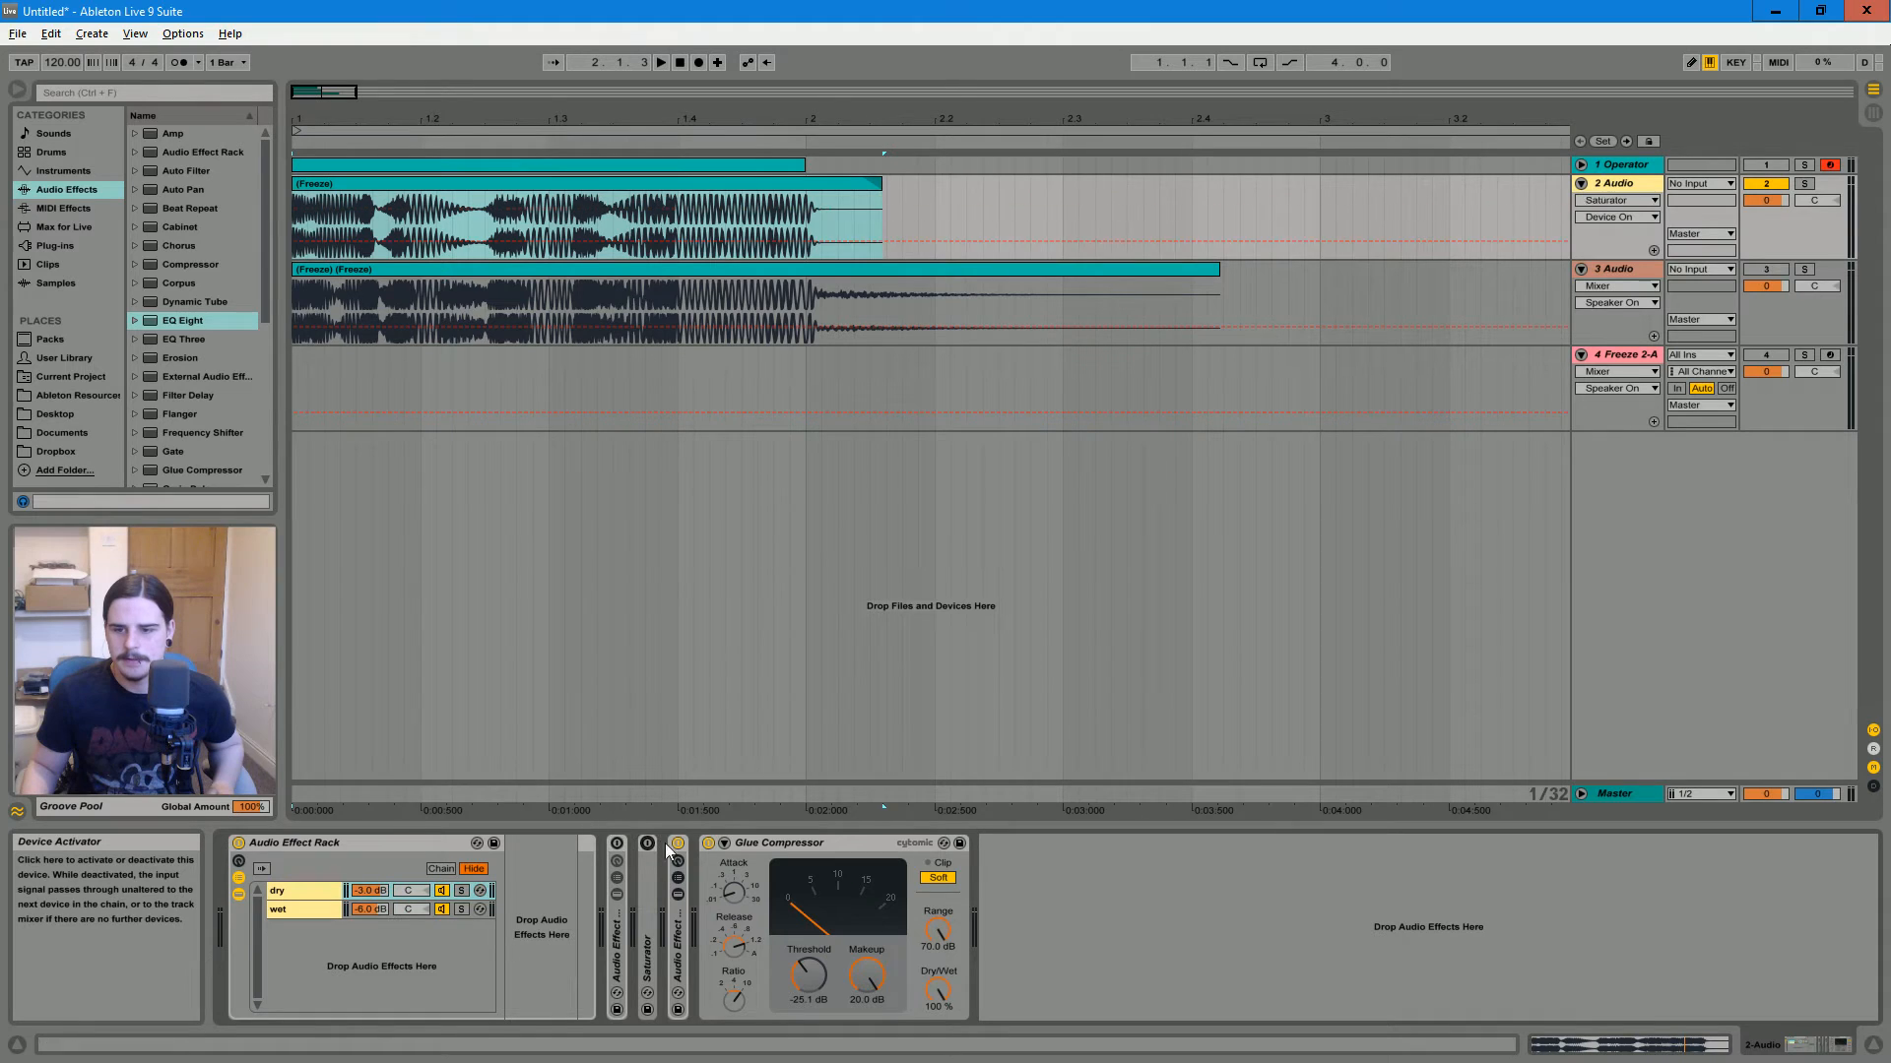
{"action": "left_click", "coordinate": [309, 906]}
{"action": "left_click", "coordinate": [321, 891]}
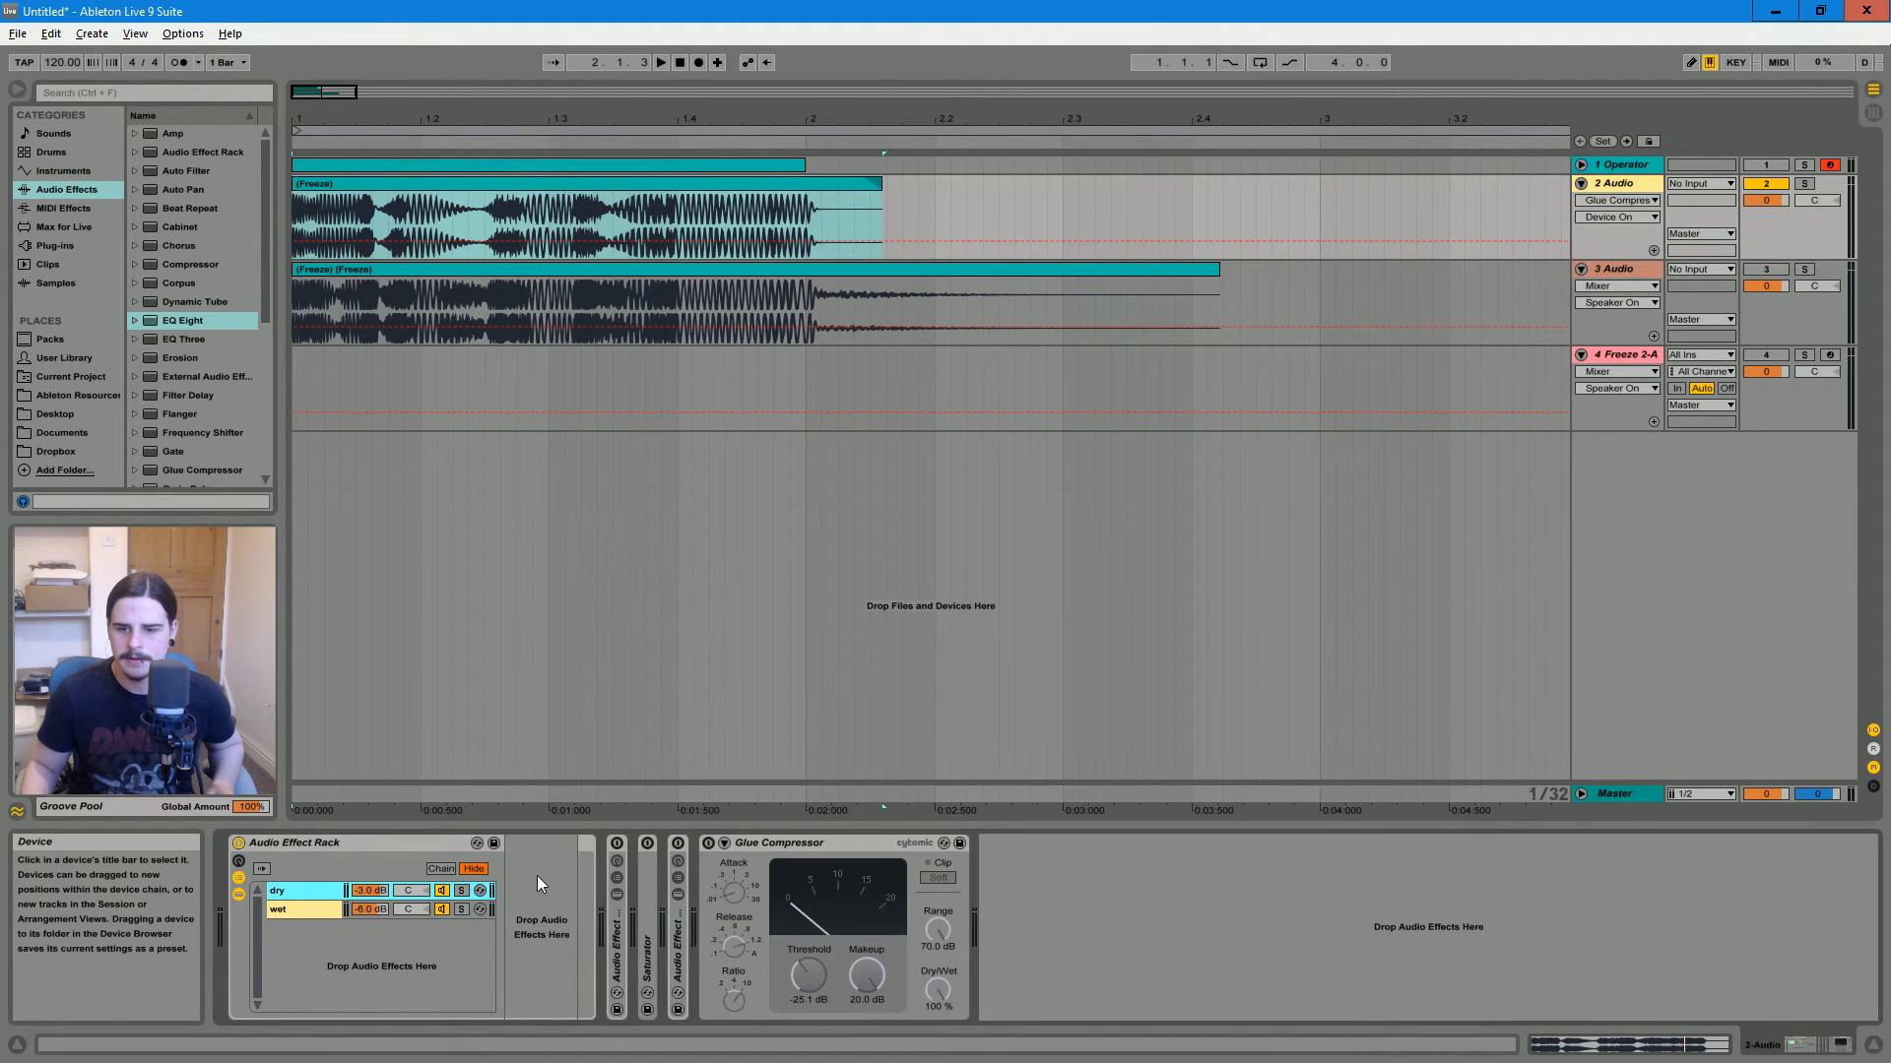
{"action": "left_click", "coordinate": [305, 909]}
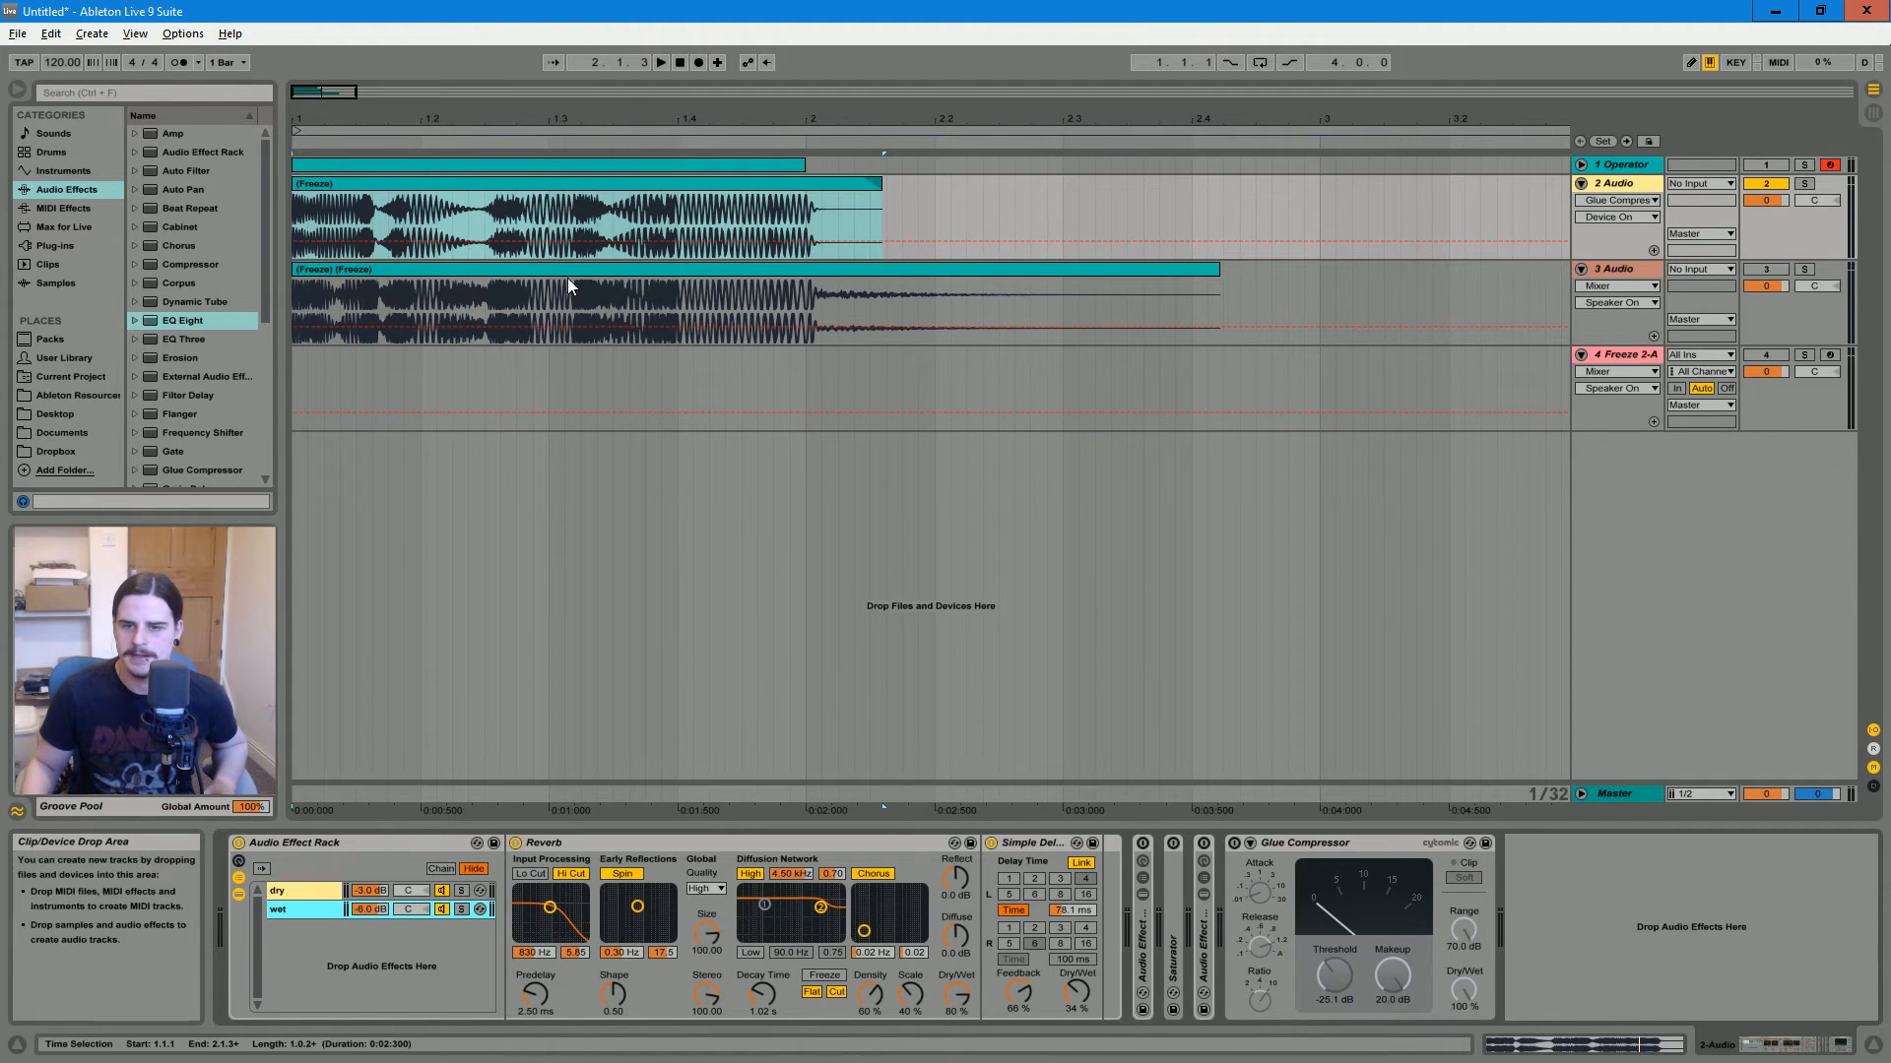
{"action": "left_click_drag", "start_coordinate": [304, 99], "coordinate": [423, 268]}
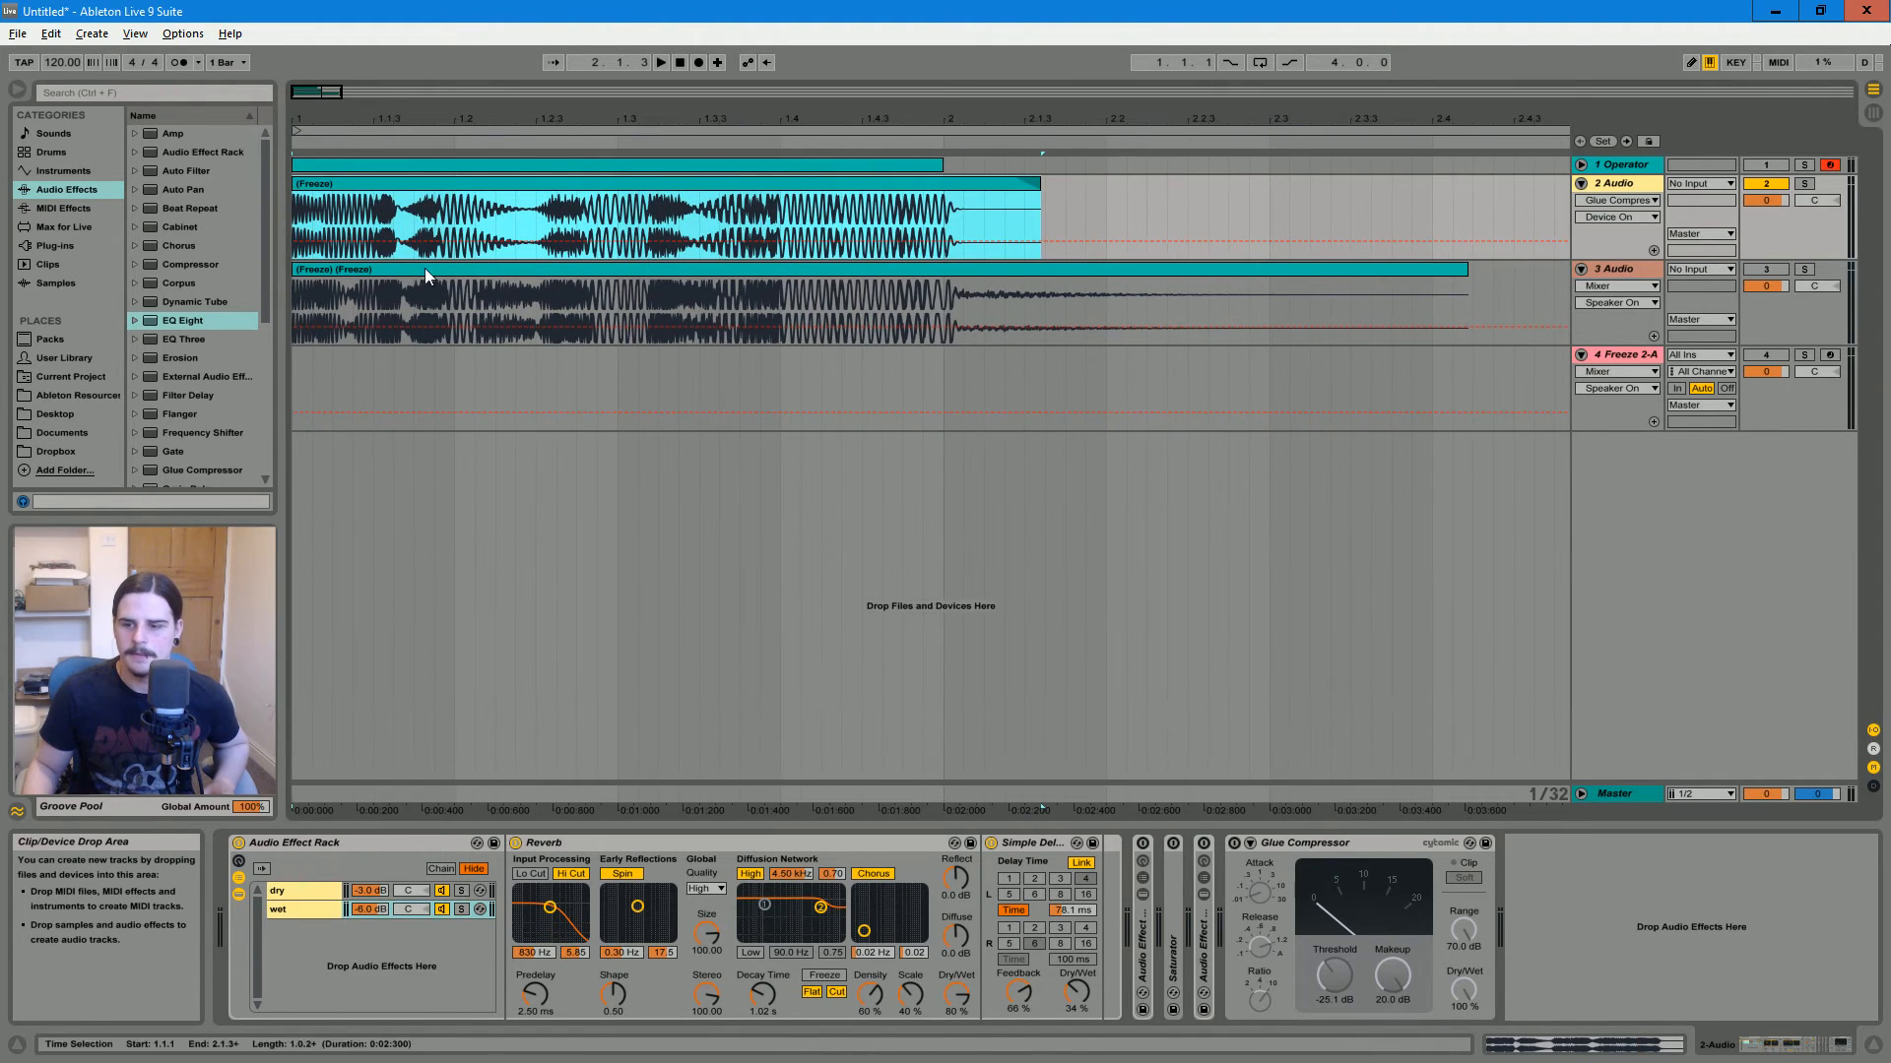
Switch off the Simple Delay in the wet chain so only the Reverb is active, and compare the dry and wet chains
{"action": "left_click", "coordinate": [1001, 842]}
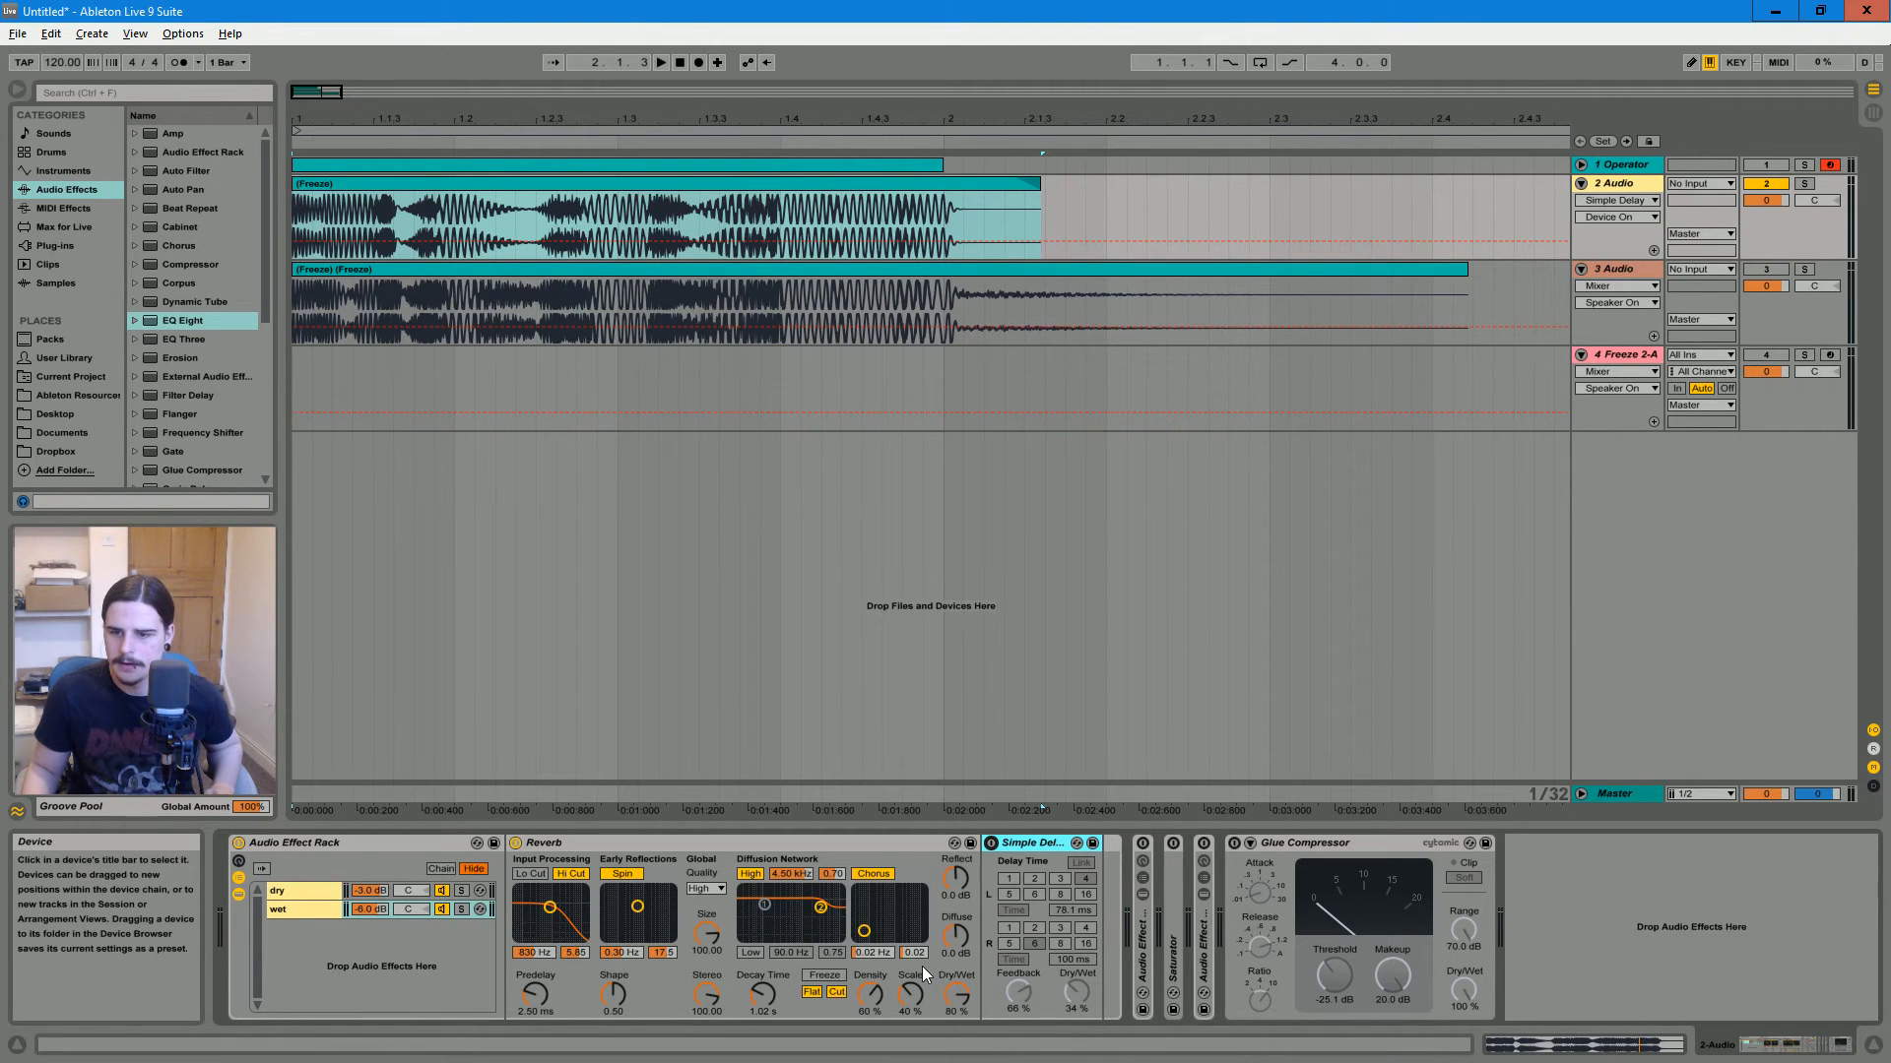
{"action": "left_click", "coordinate": [298, 892]}
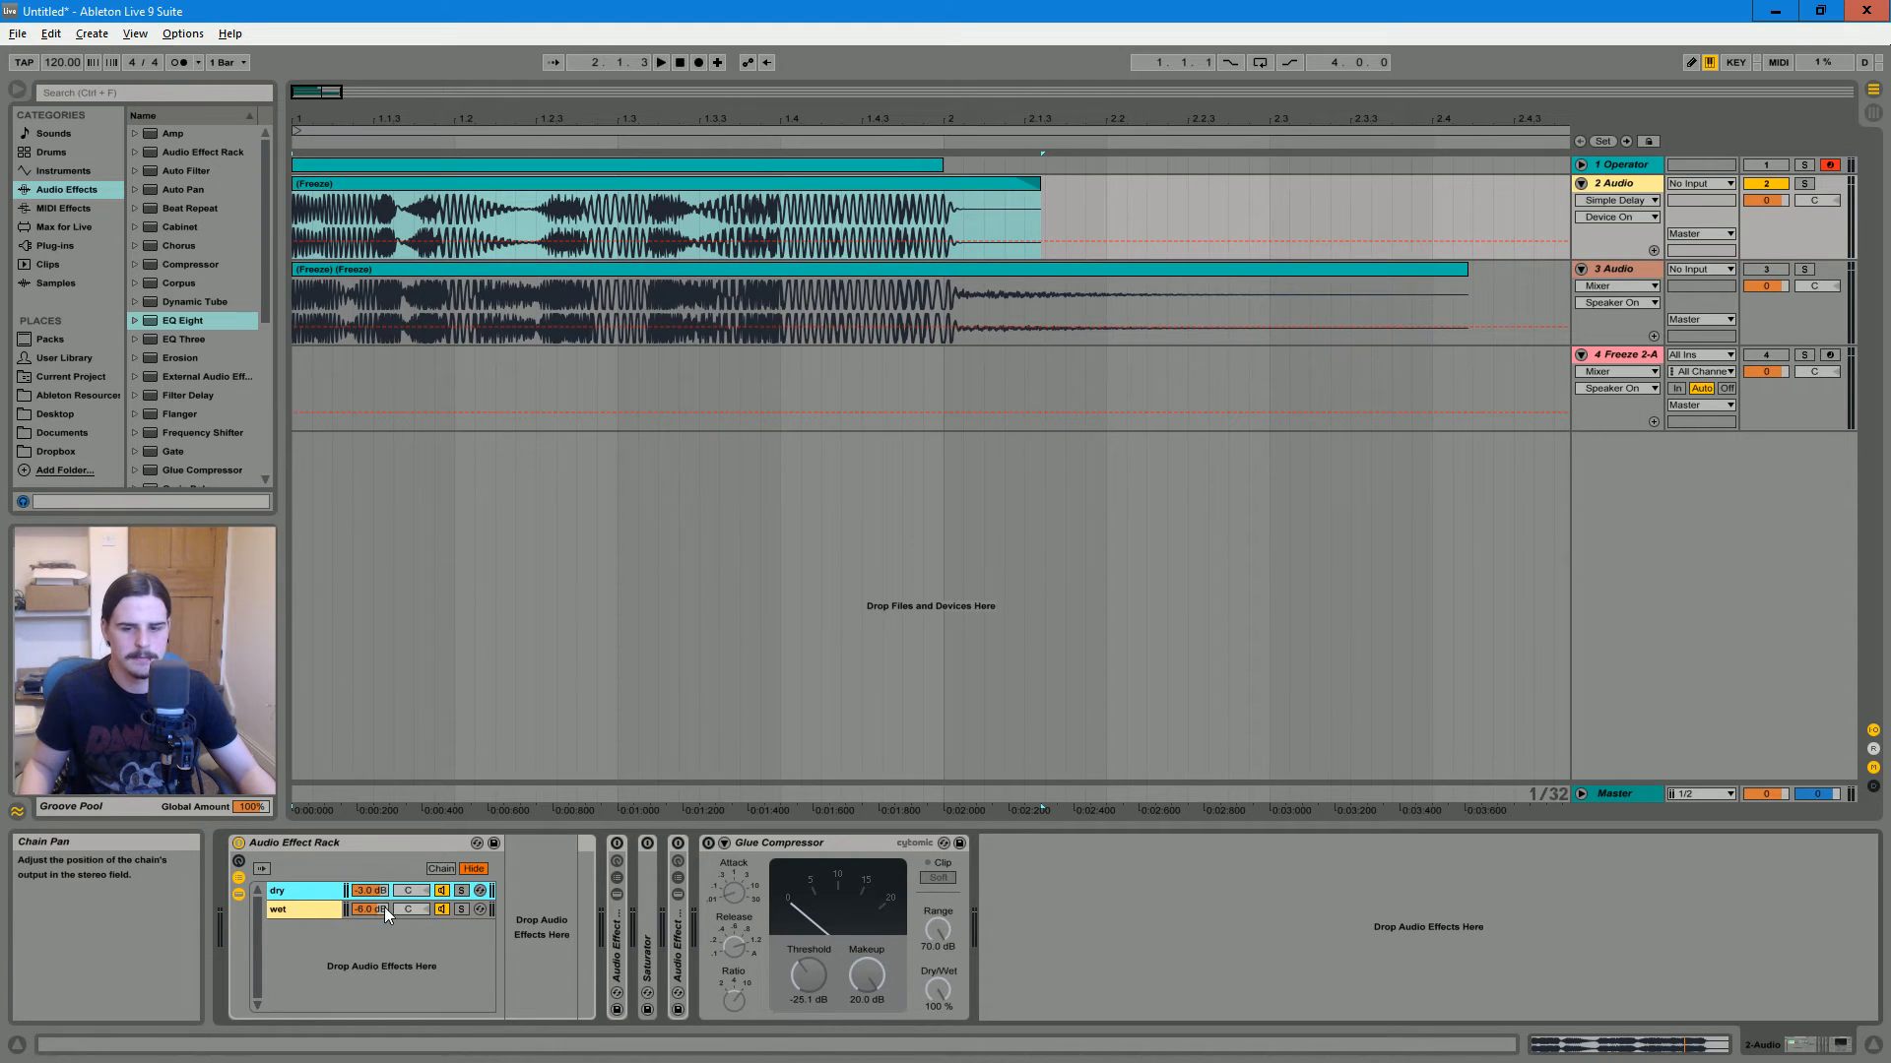
{"action": "left_click", "coordinate": [305, 912]}
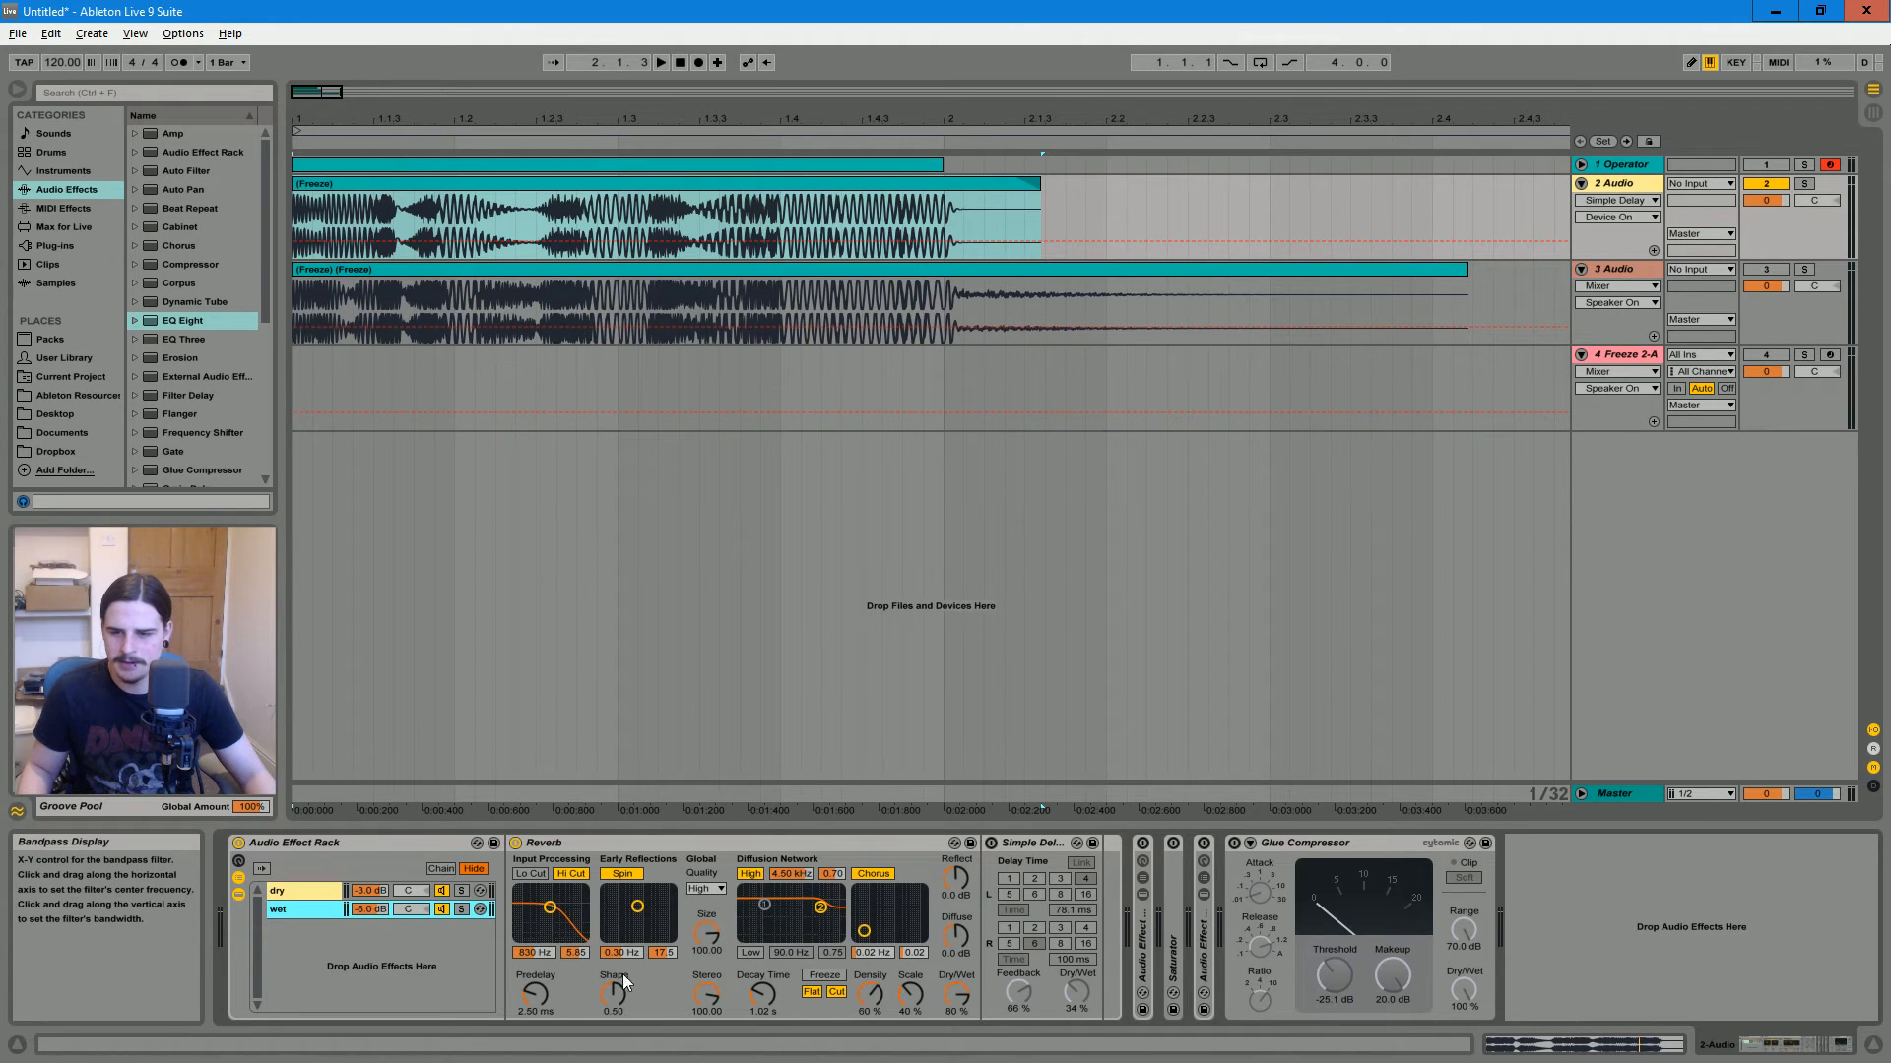
{"action": "left_click", "coordinate": [995, 842]}
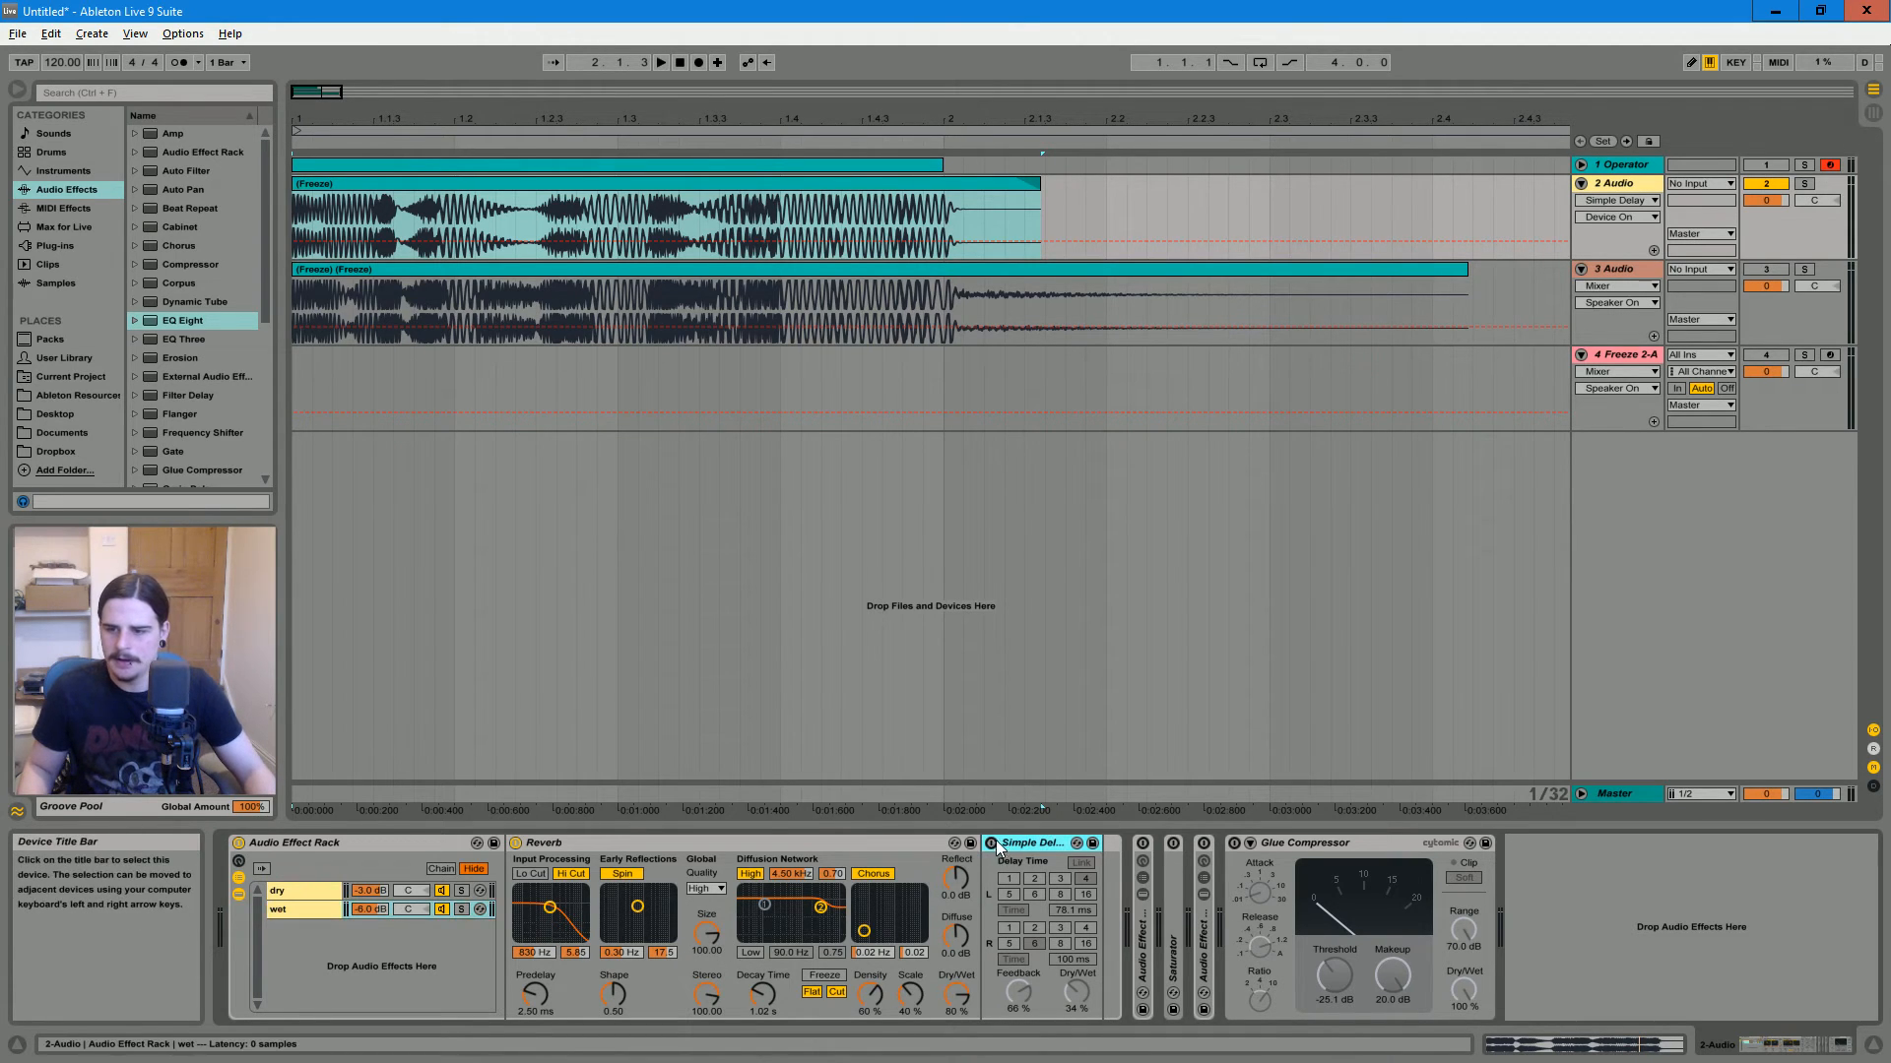
{"action": "left_click", "coordinate": [990, 843]}
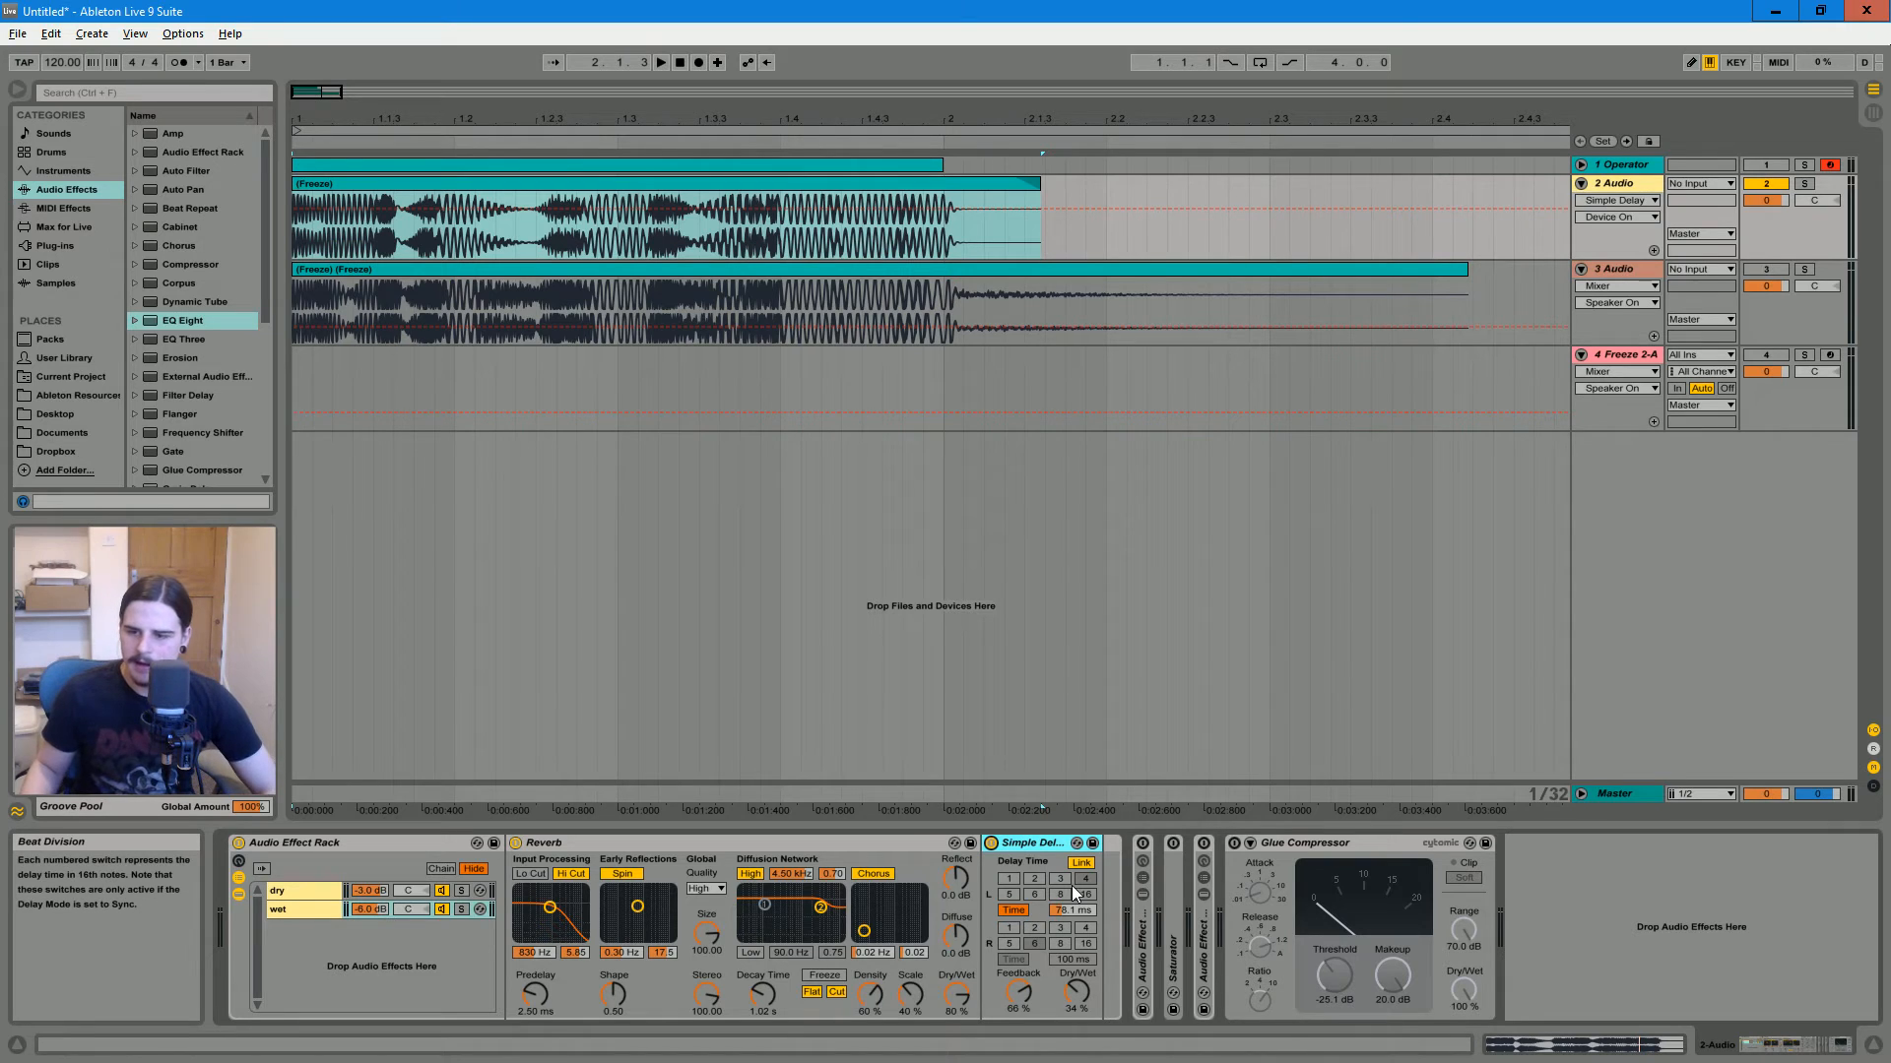
{"action": "left_click", "coordinate": [991, 843]}
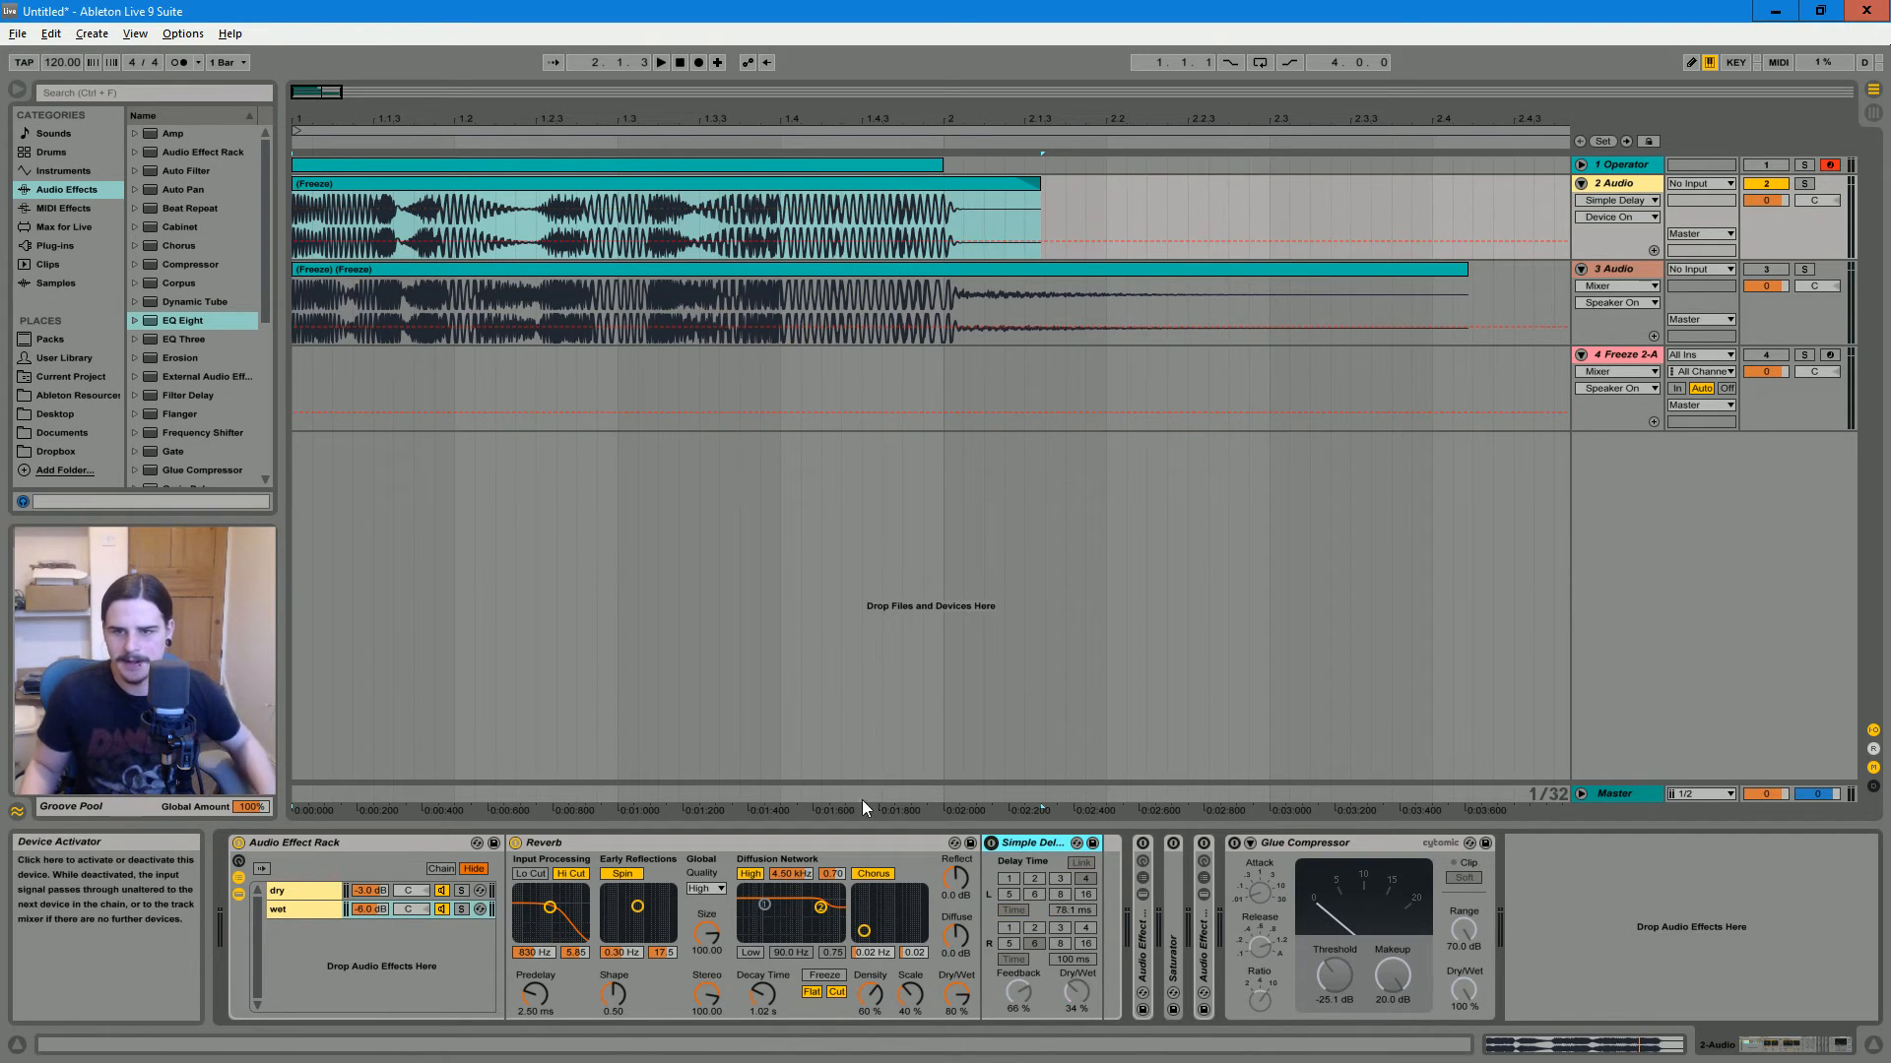
Play the 2 Audio clip through the Reverb, soloing the wet chain for part of the playback
{"action": "left_click", "coordinate": [384, 180]}
{"action": "key", "text": "space"}
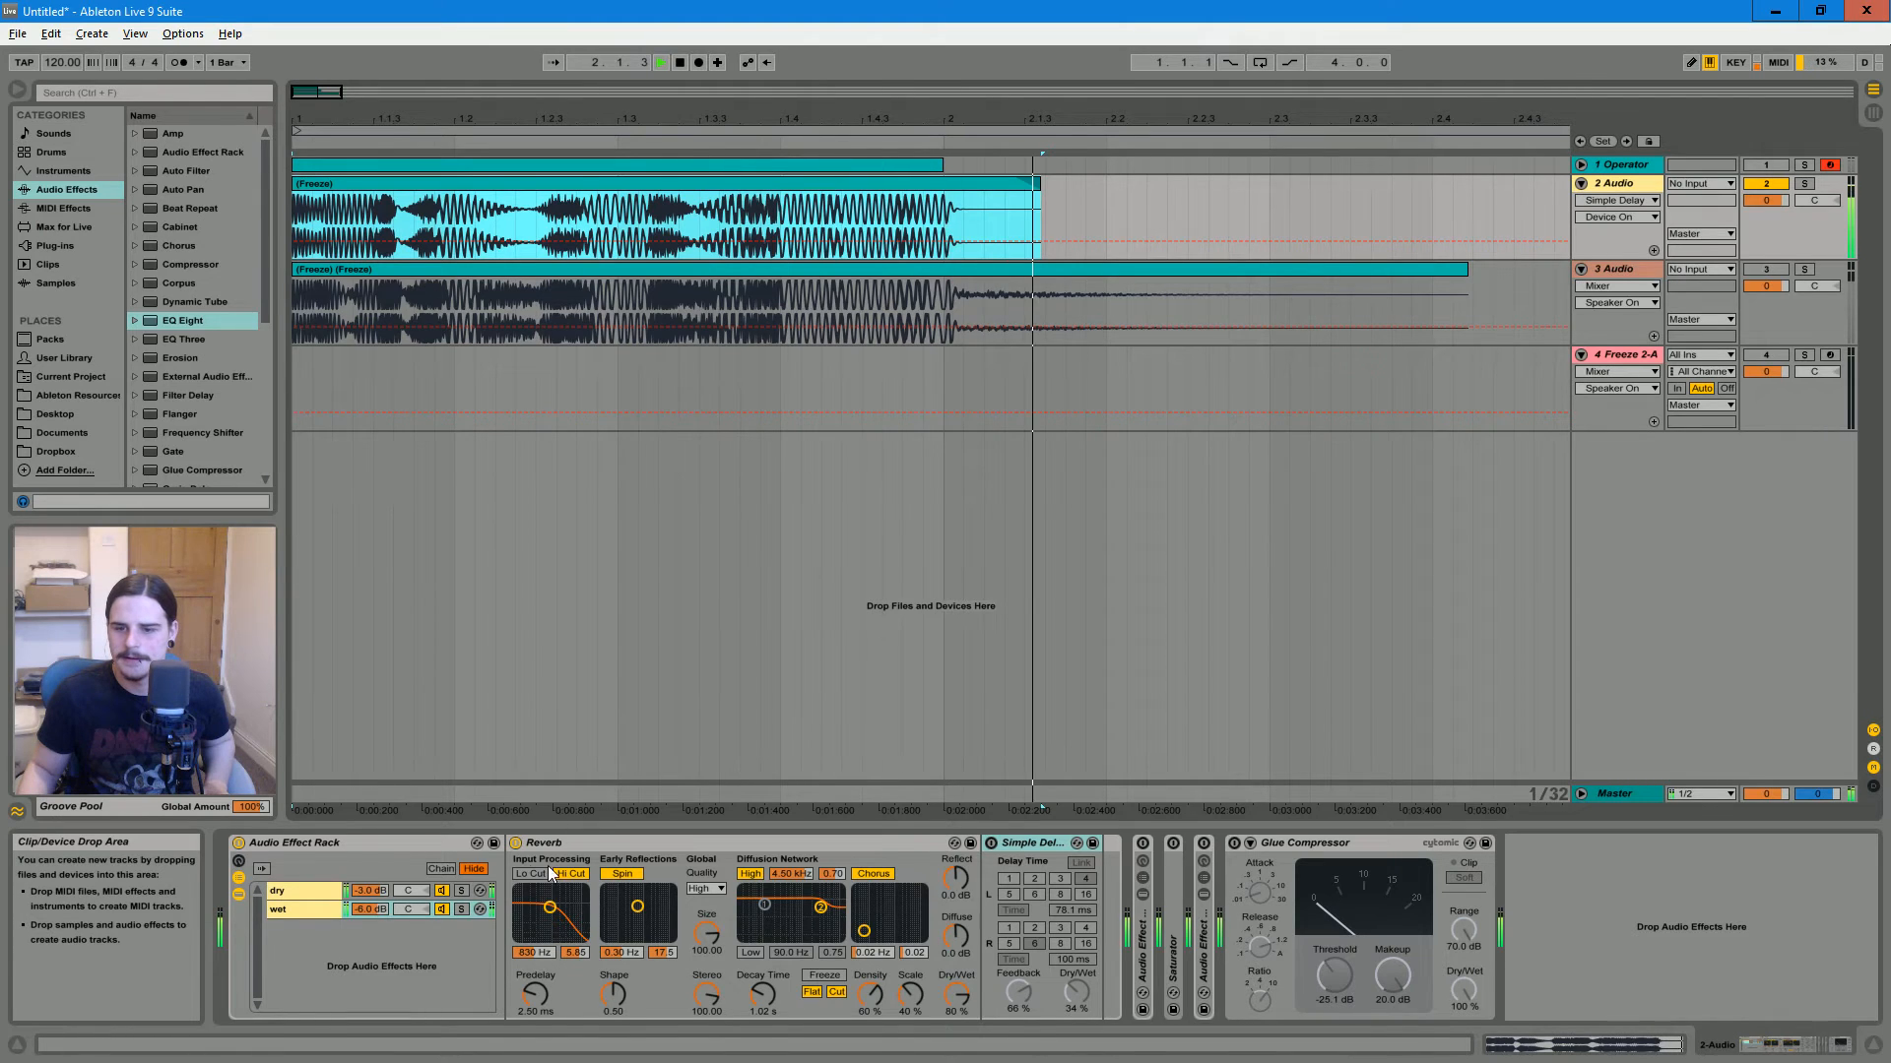
{"action": "left_click", "coordinate": [461, 908]}
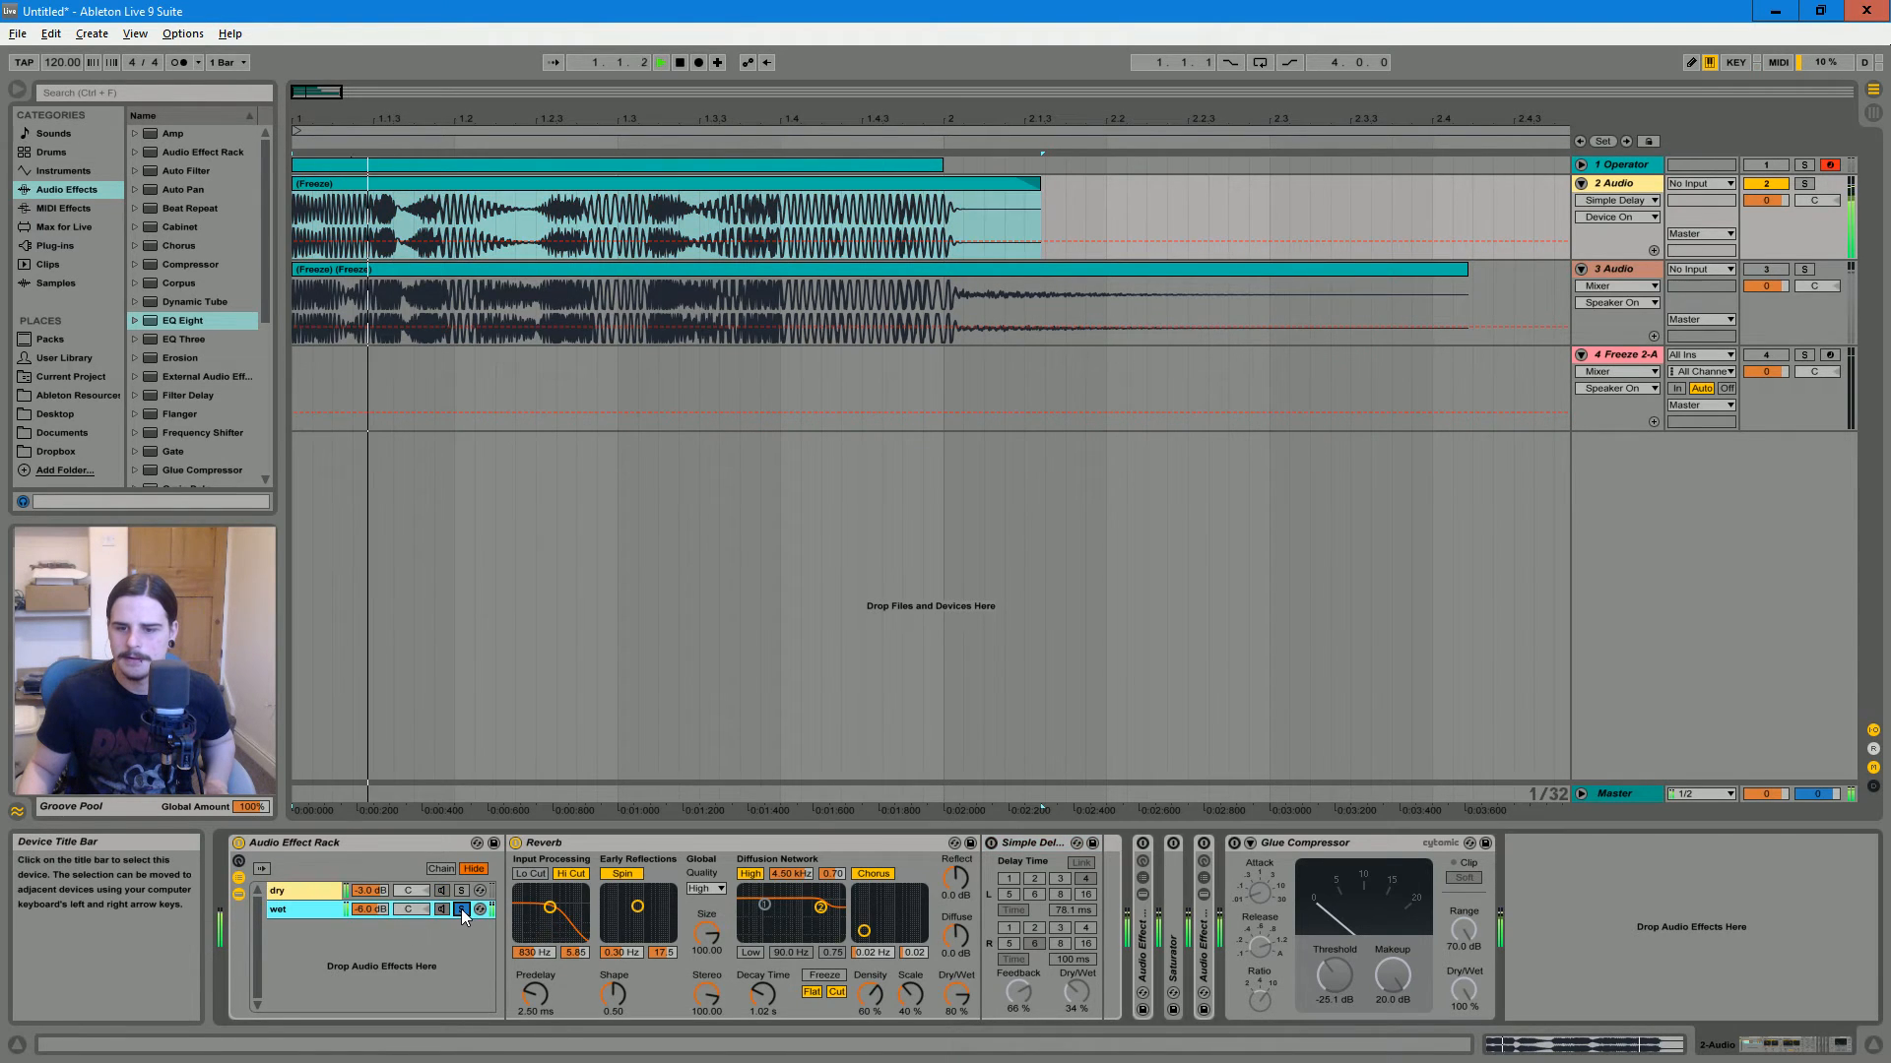
{"action": "left_click", "coordinate": [461, 907]}
{"action": "key", "text": "space"}
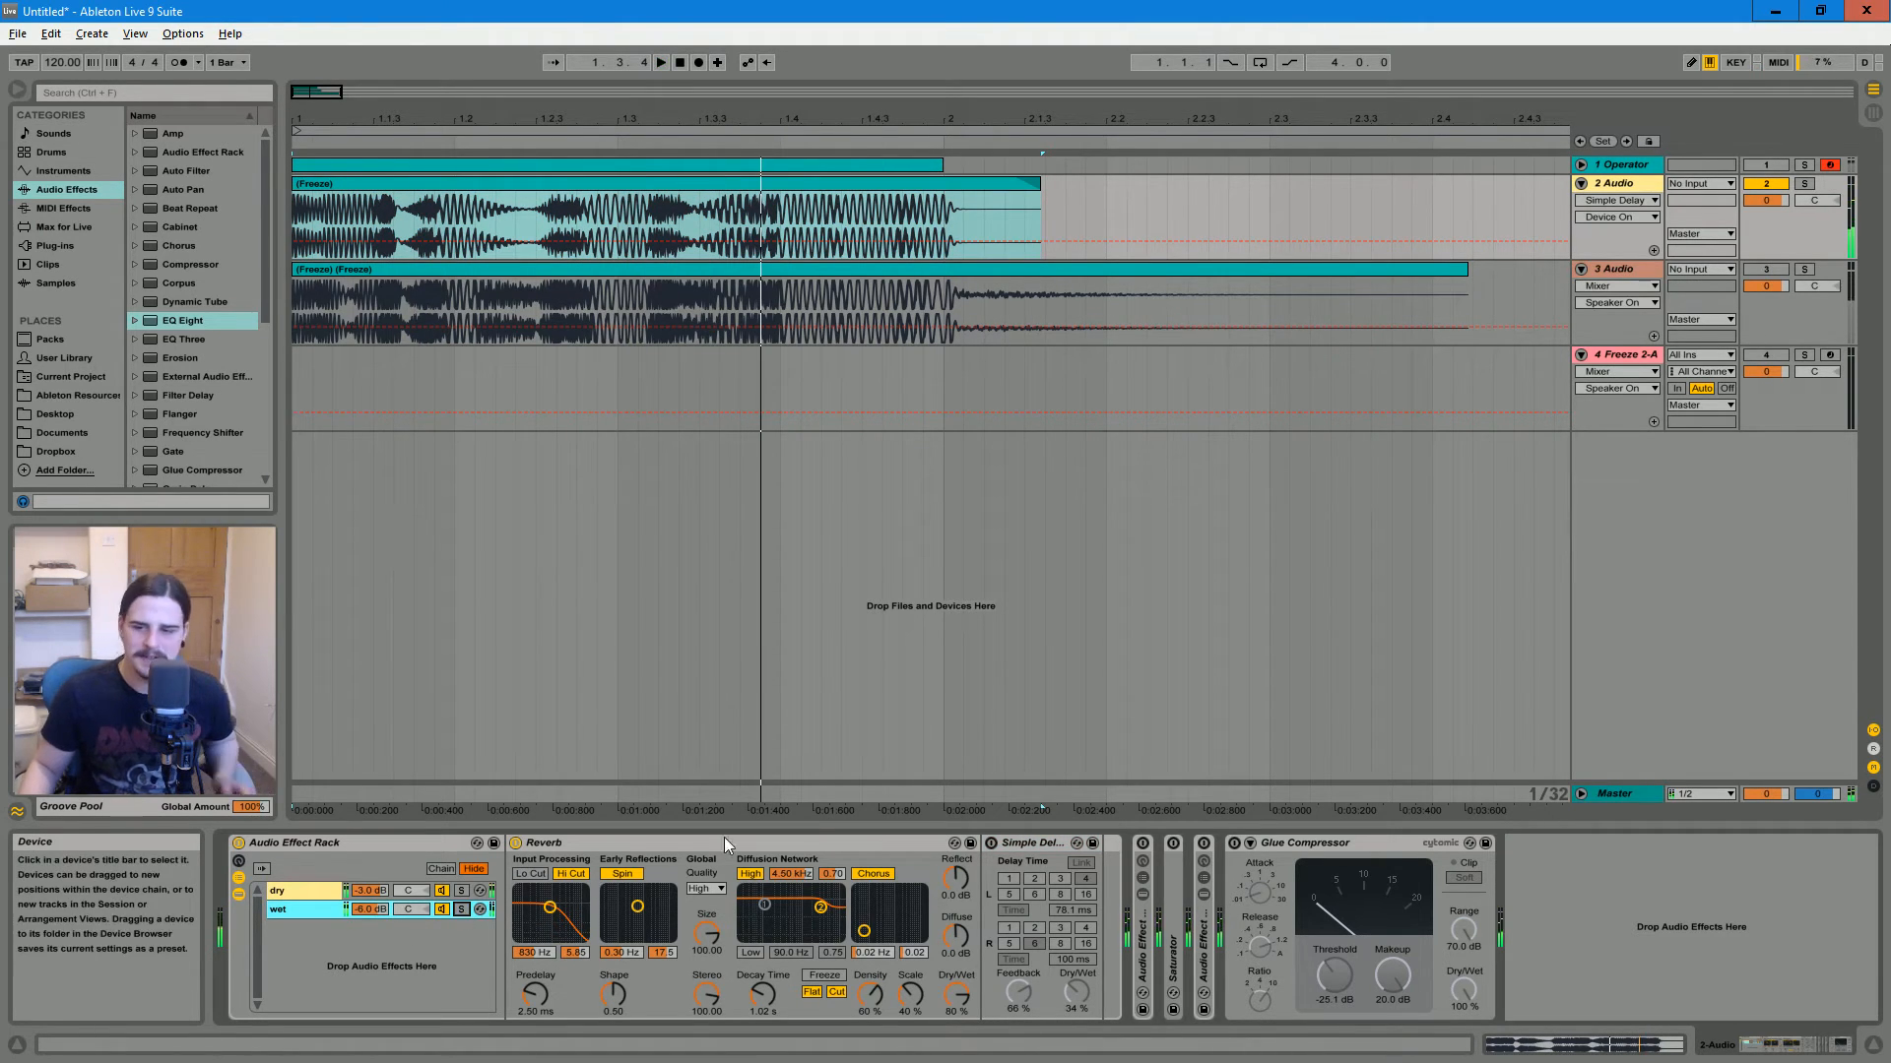
Switch the Simple Delay back on and temporarily unlink its left and right delay times
{"action": "left_click", "coordinate": [992, 843]}
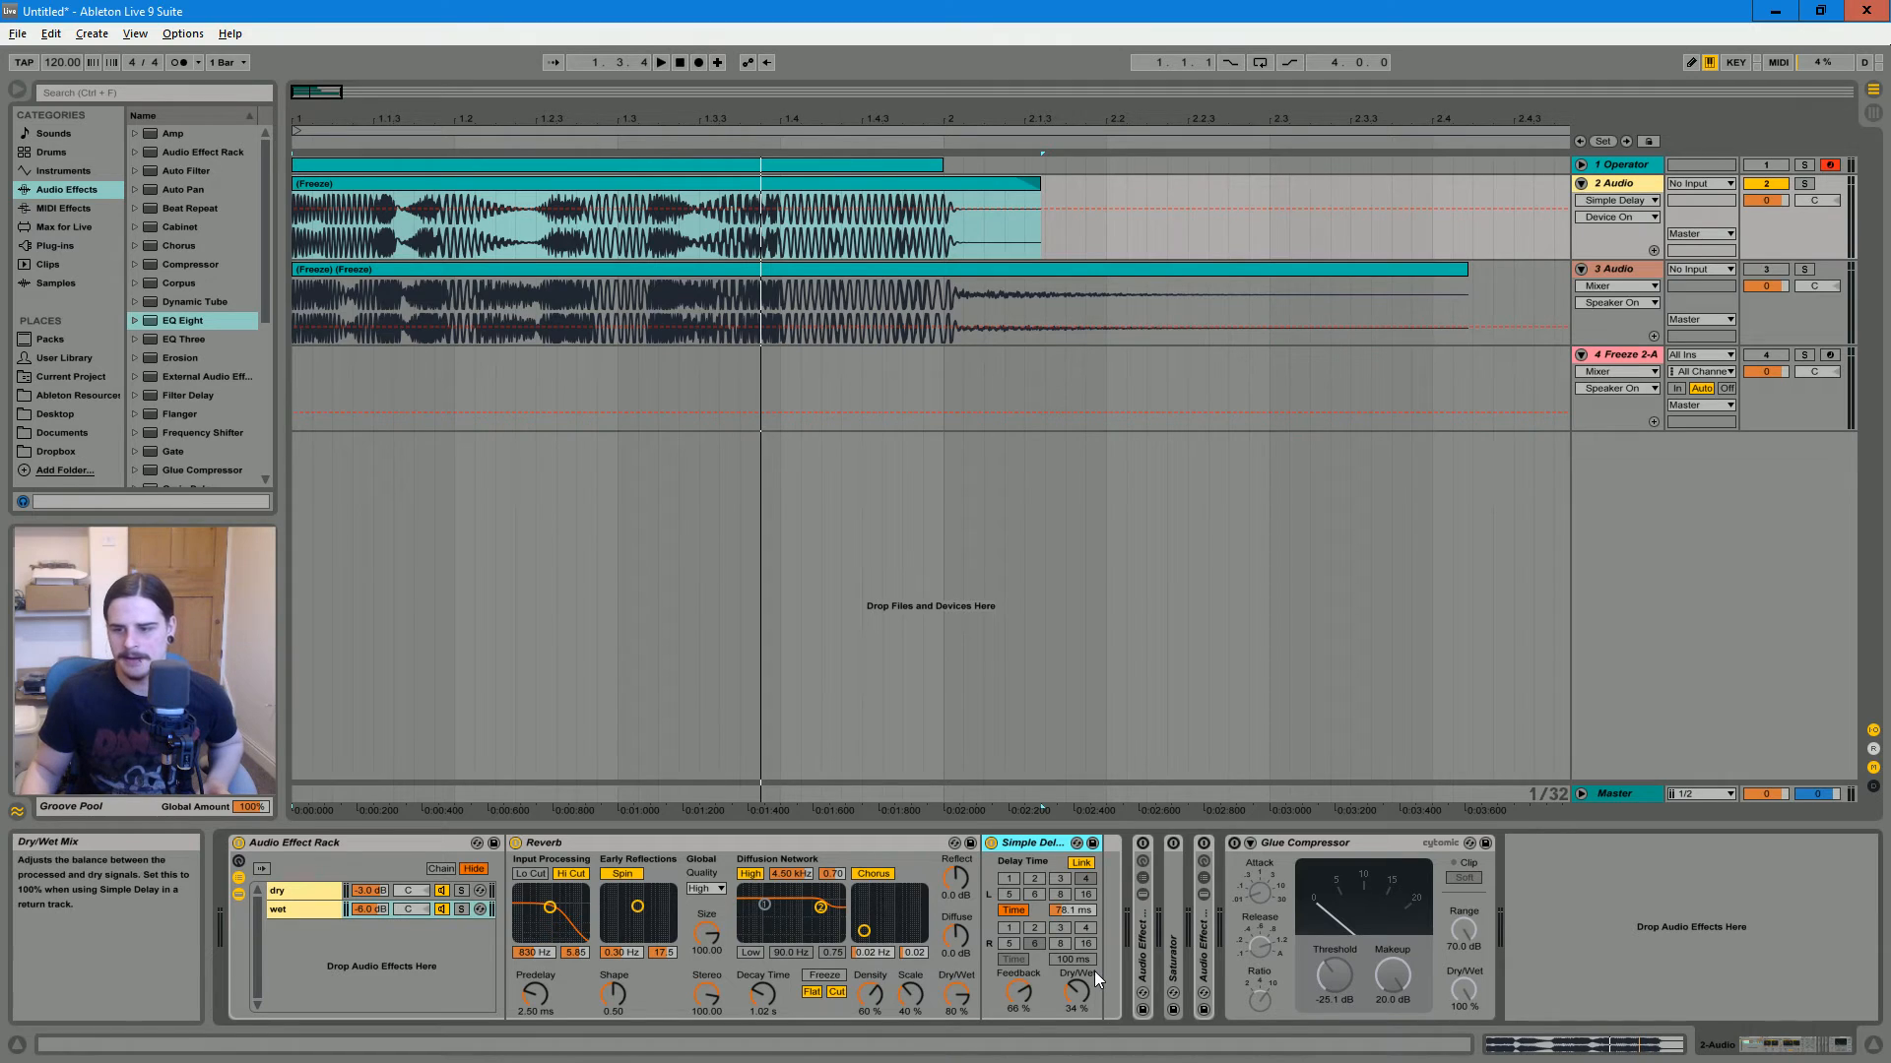
{"action": "left_click", "coordinate": [1080, 863]}
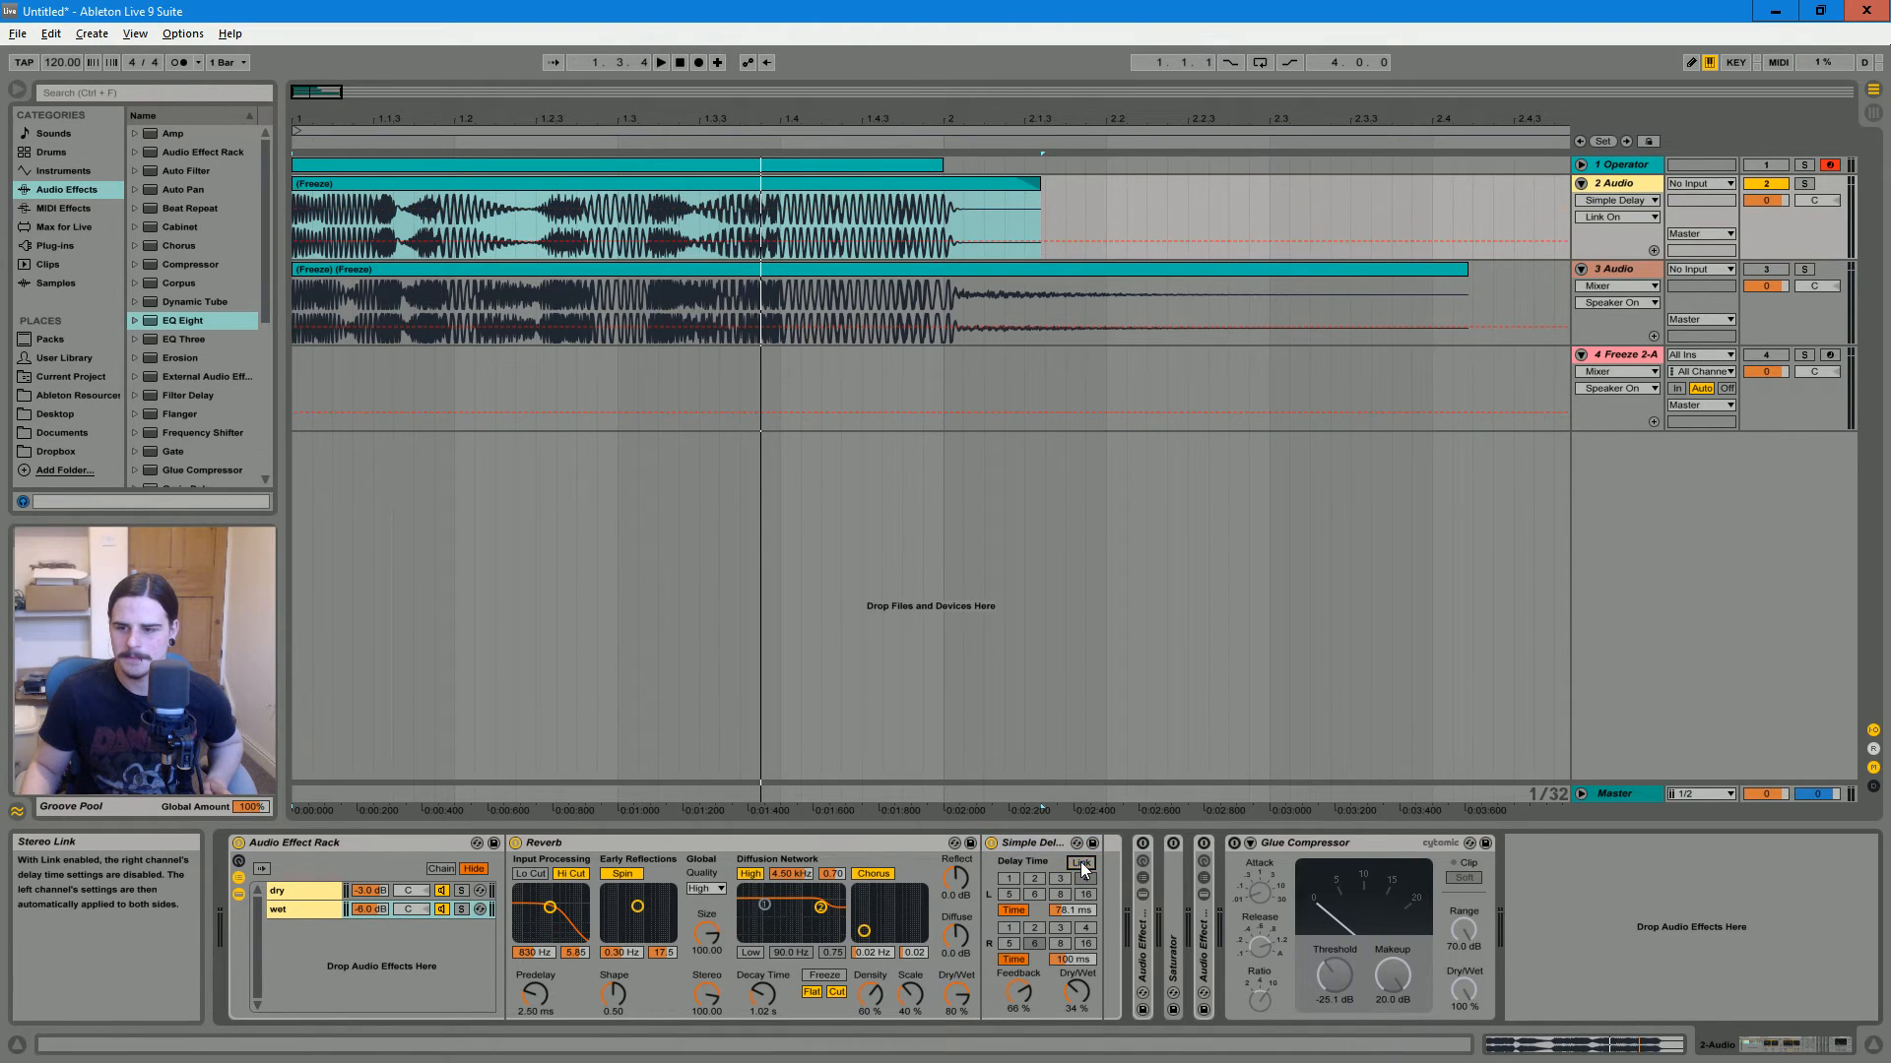
{"action": "left_click", "coordinate": [1080, 862]}
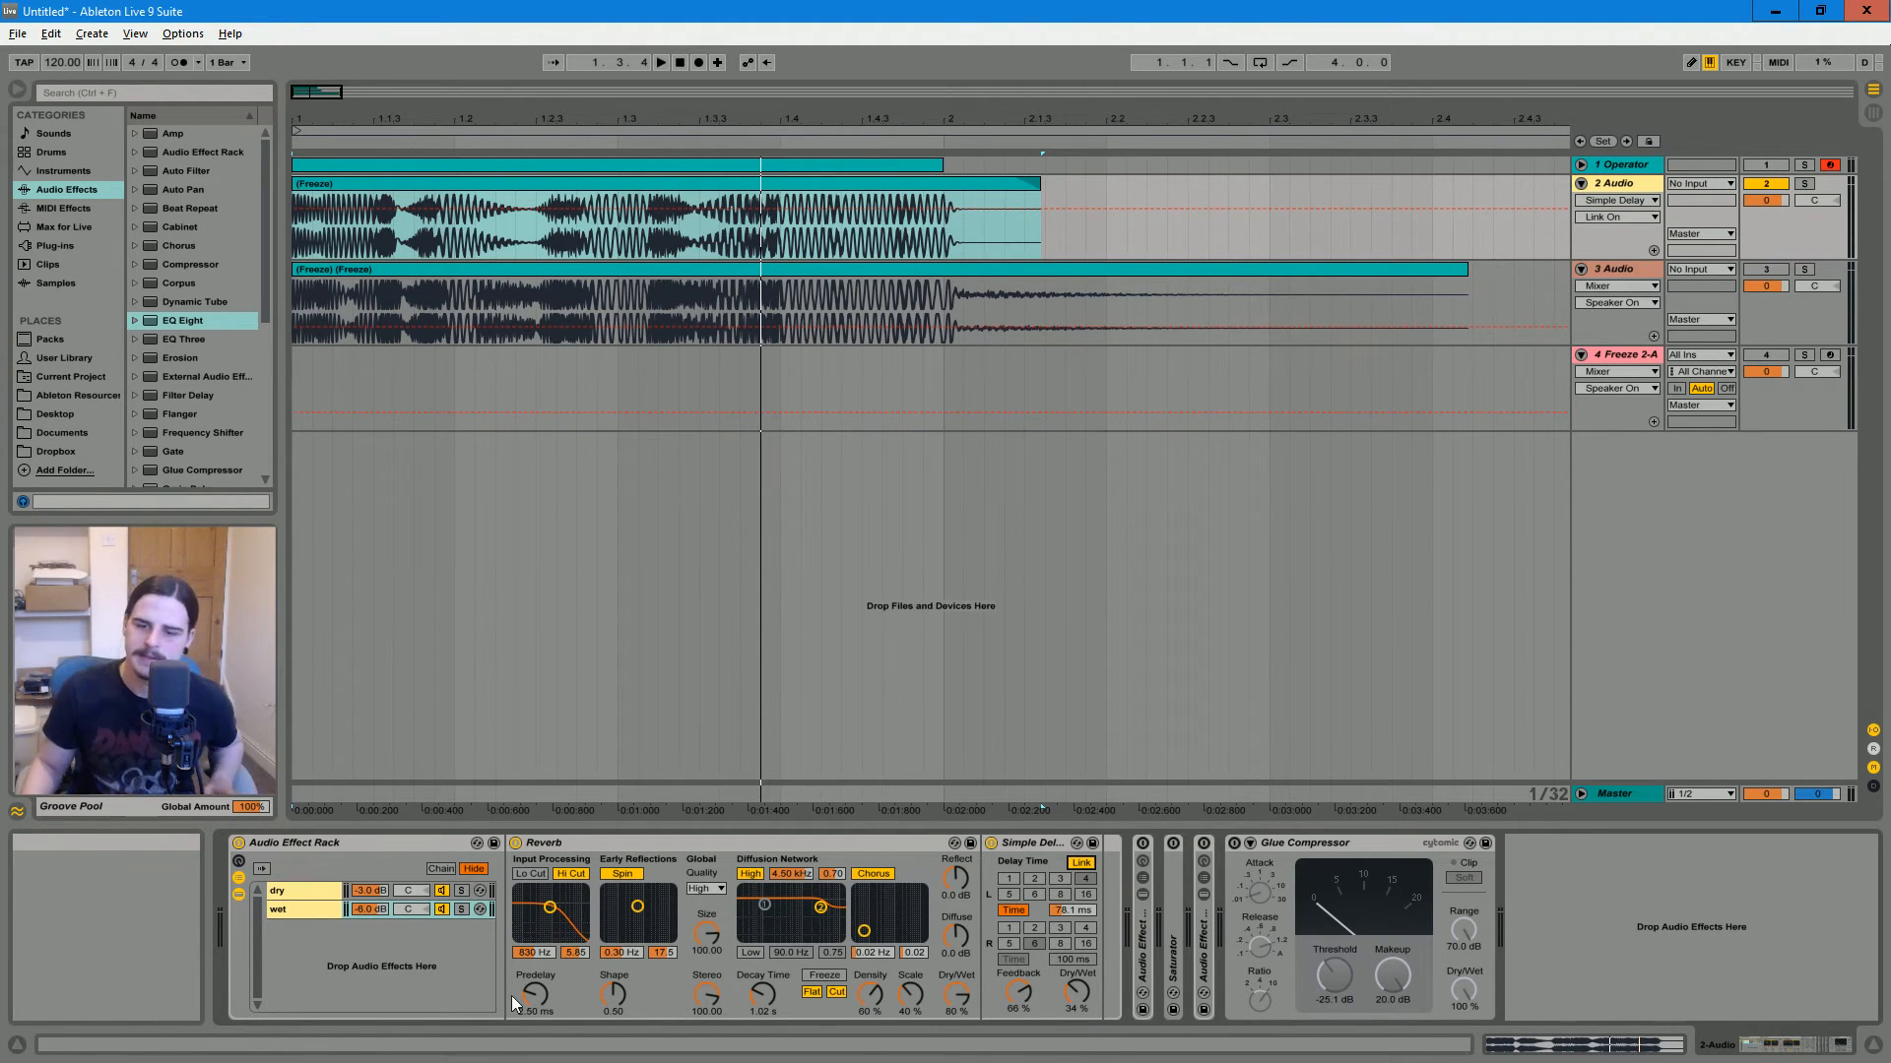
Play the 2 Audio clip through the Reverb and Simple Delay, first with the wet chain soloed and again with both chains
{"action": "left_click", "coordinate": [461, 909]}
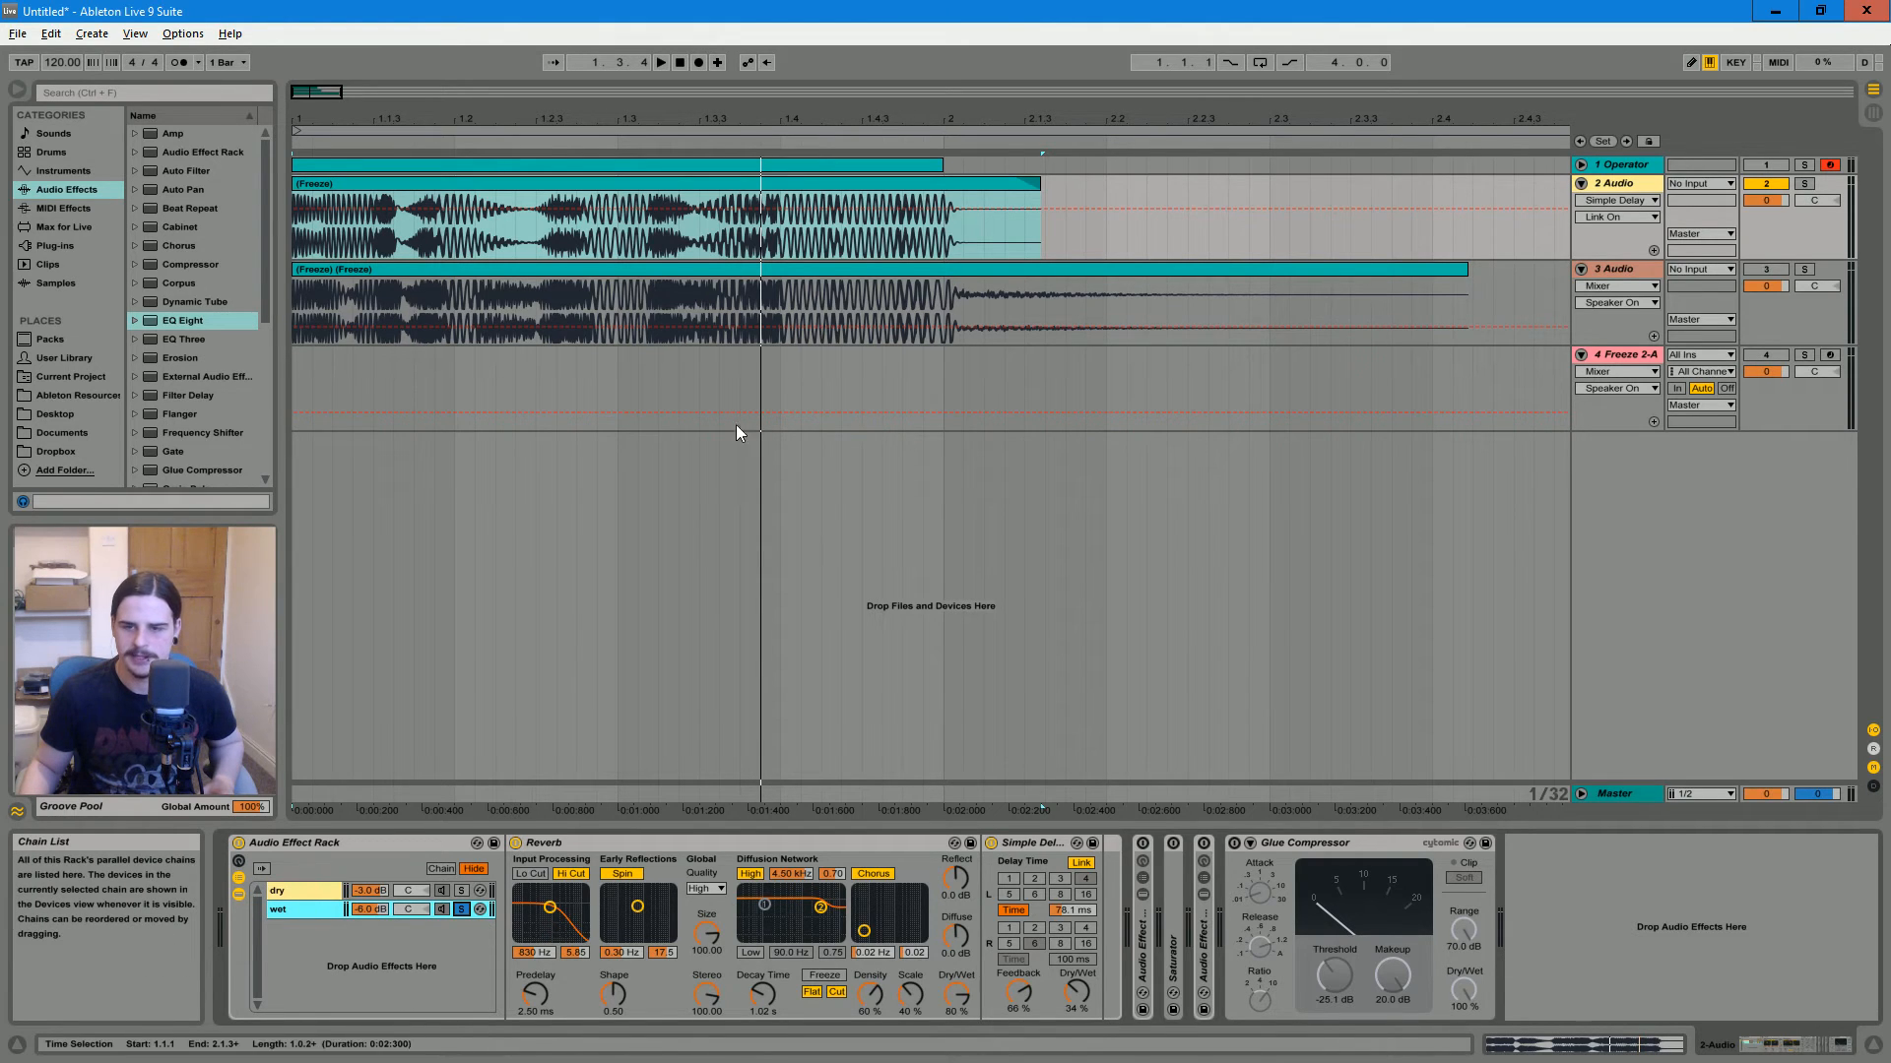
{"action": "left_click", "coordinate": [420, 184]}
{"action": "key", "text": "space"}
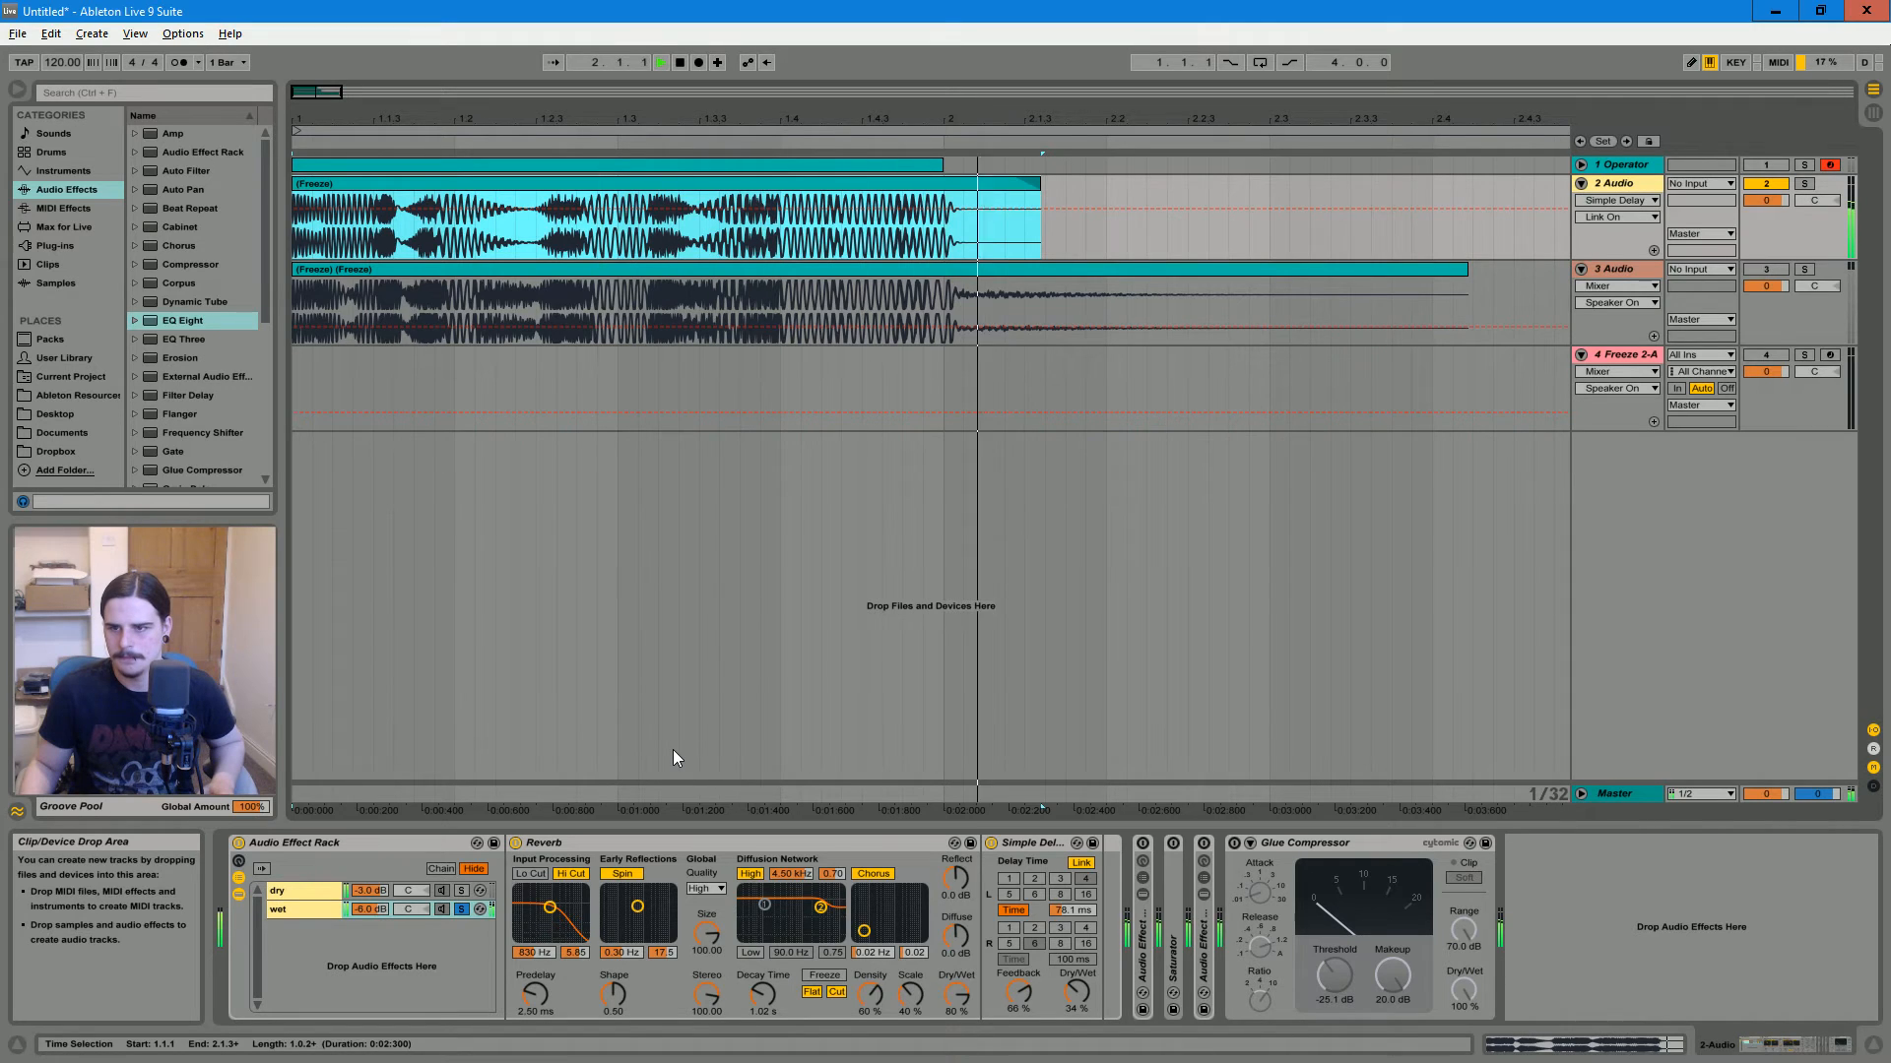
{"action": "left_click", "coordinate": [463, 906]}
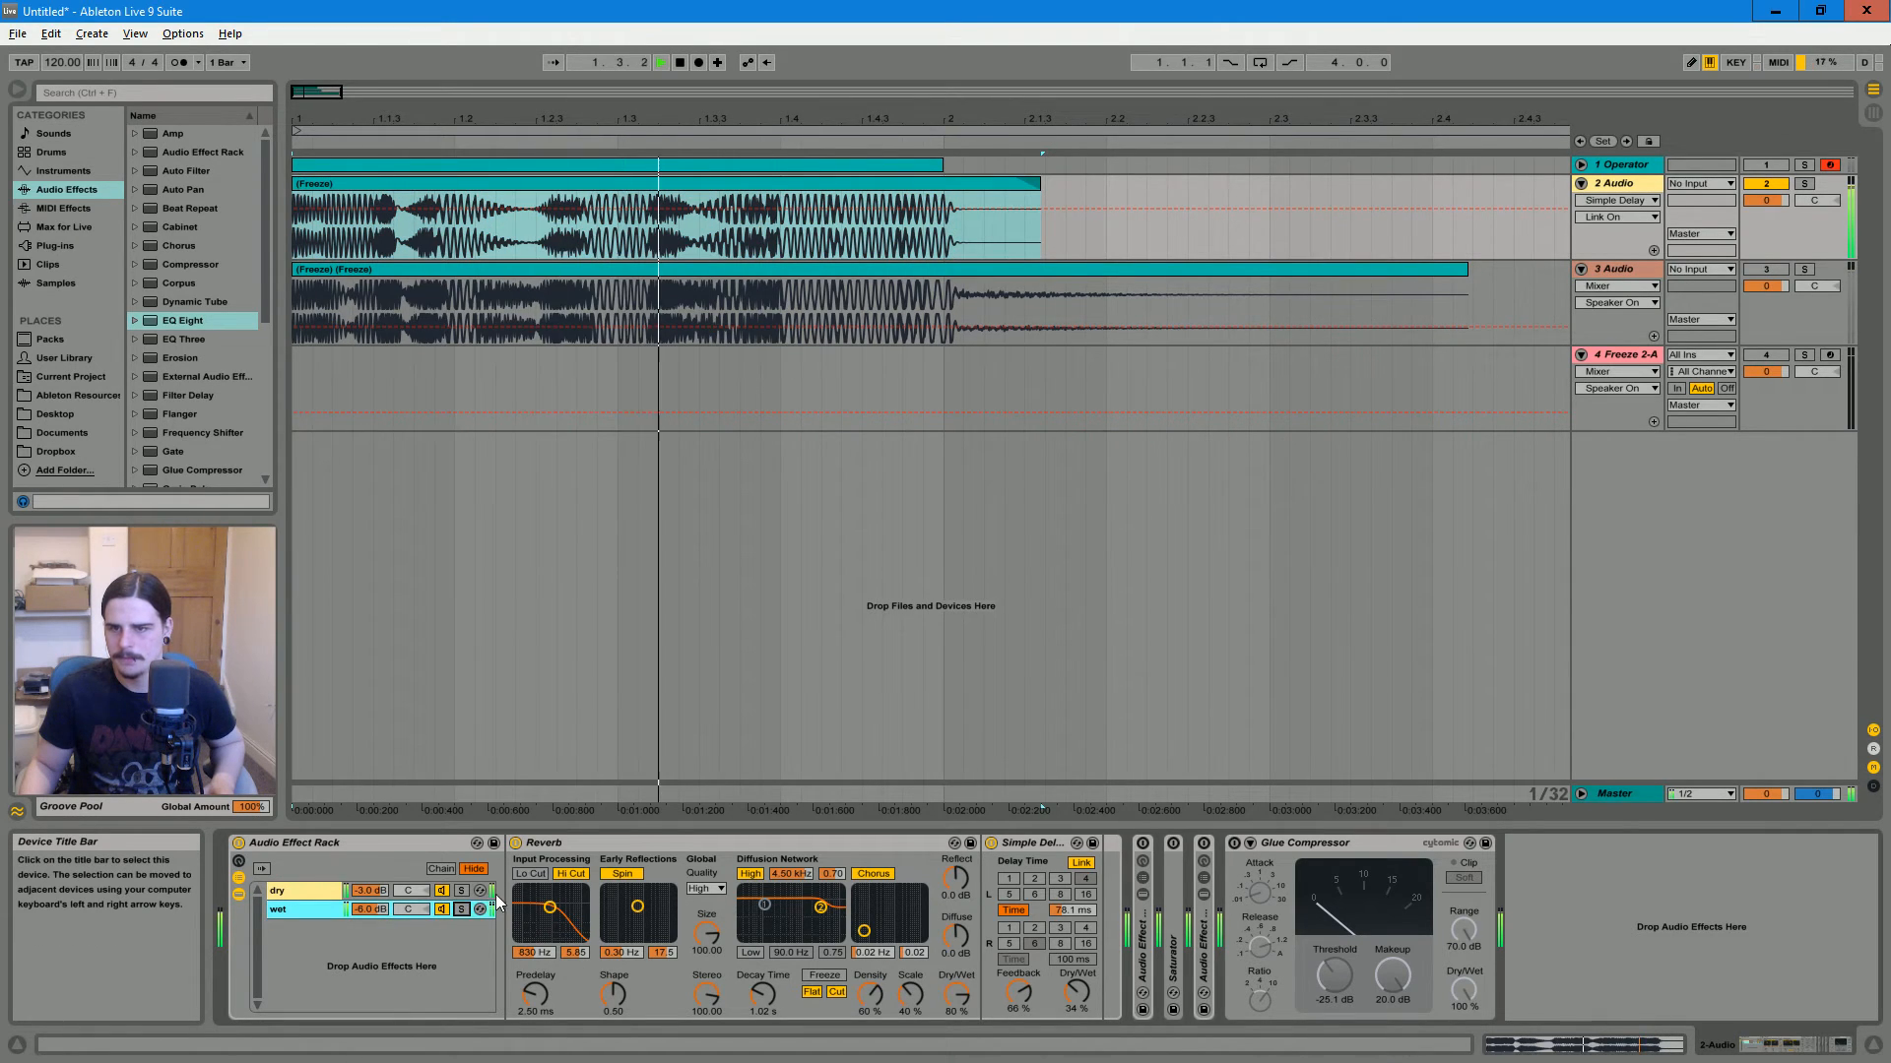
{"action": "key", "text": "space"}
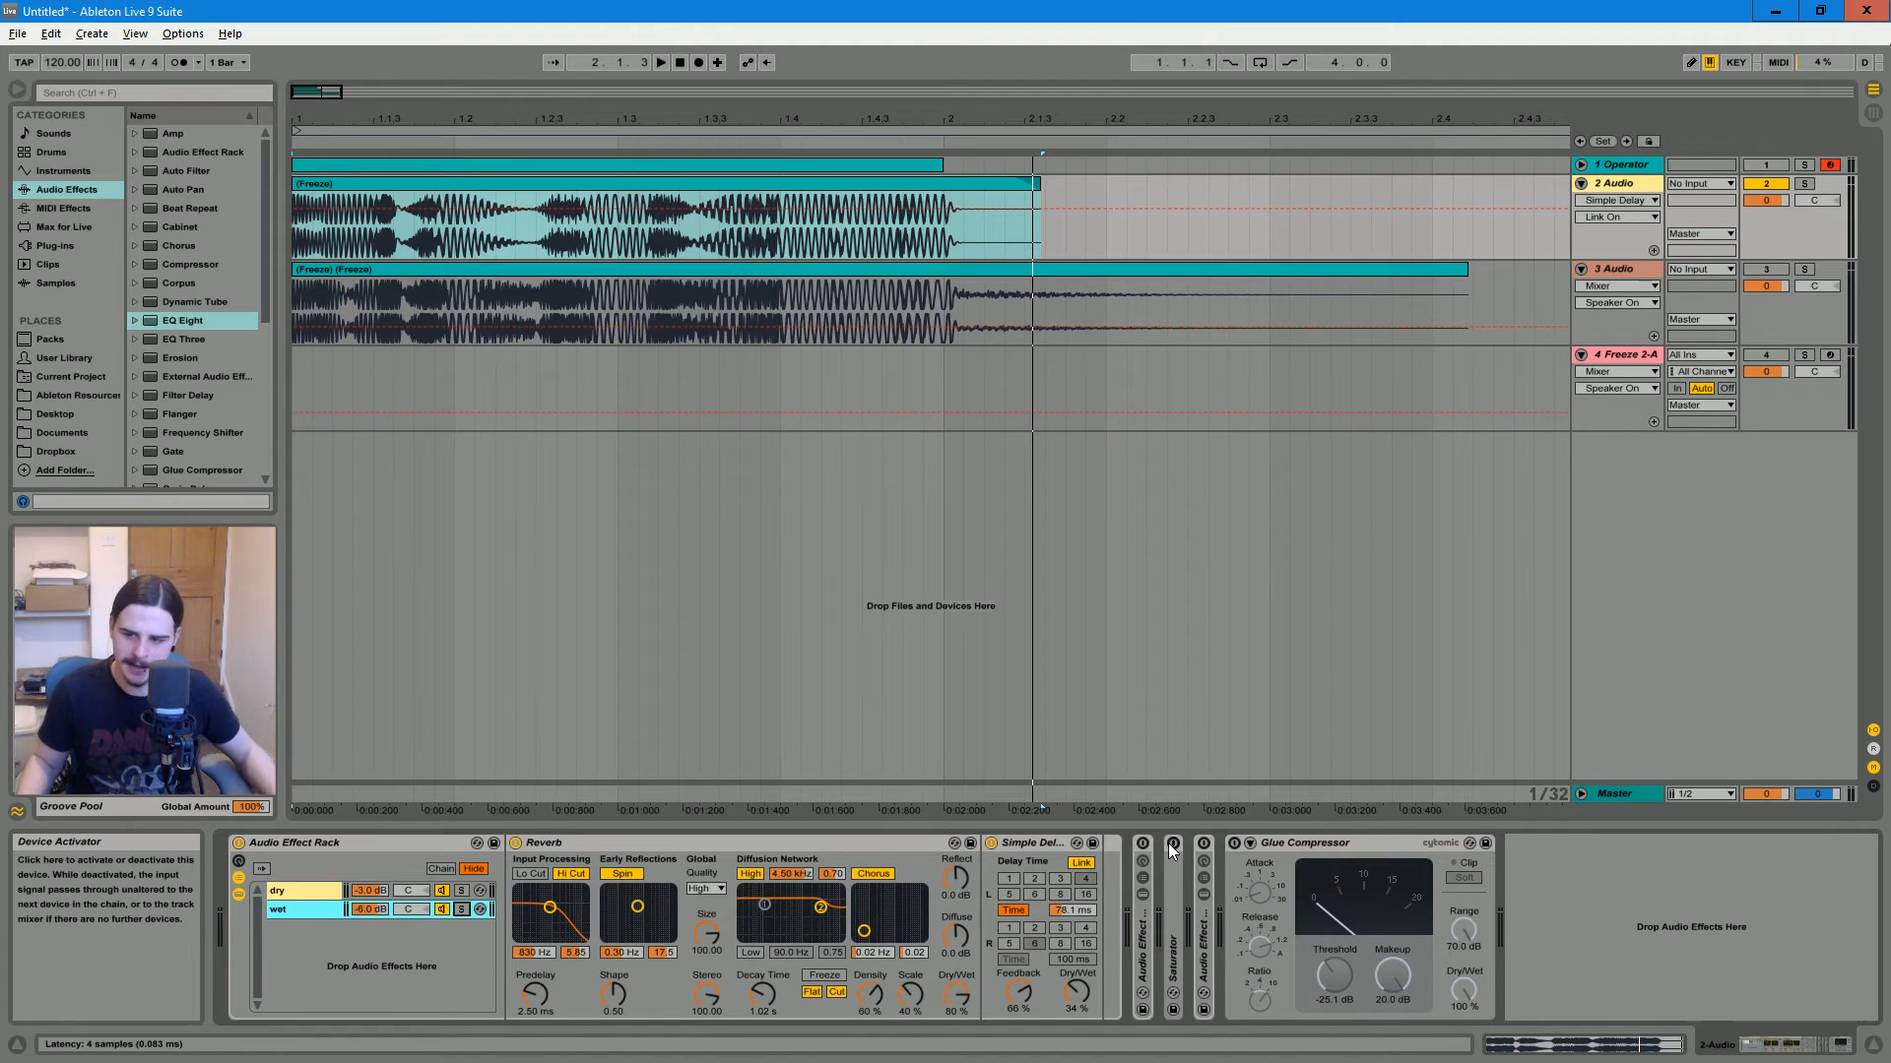
Switch on and expand the second Audio Effect Rack on the 2 Audio track
{"action": "left_click", "coordinate": [1139, 934]}
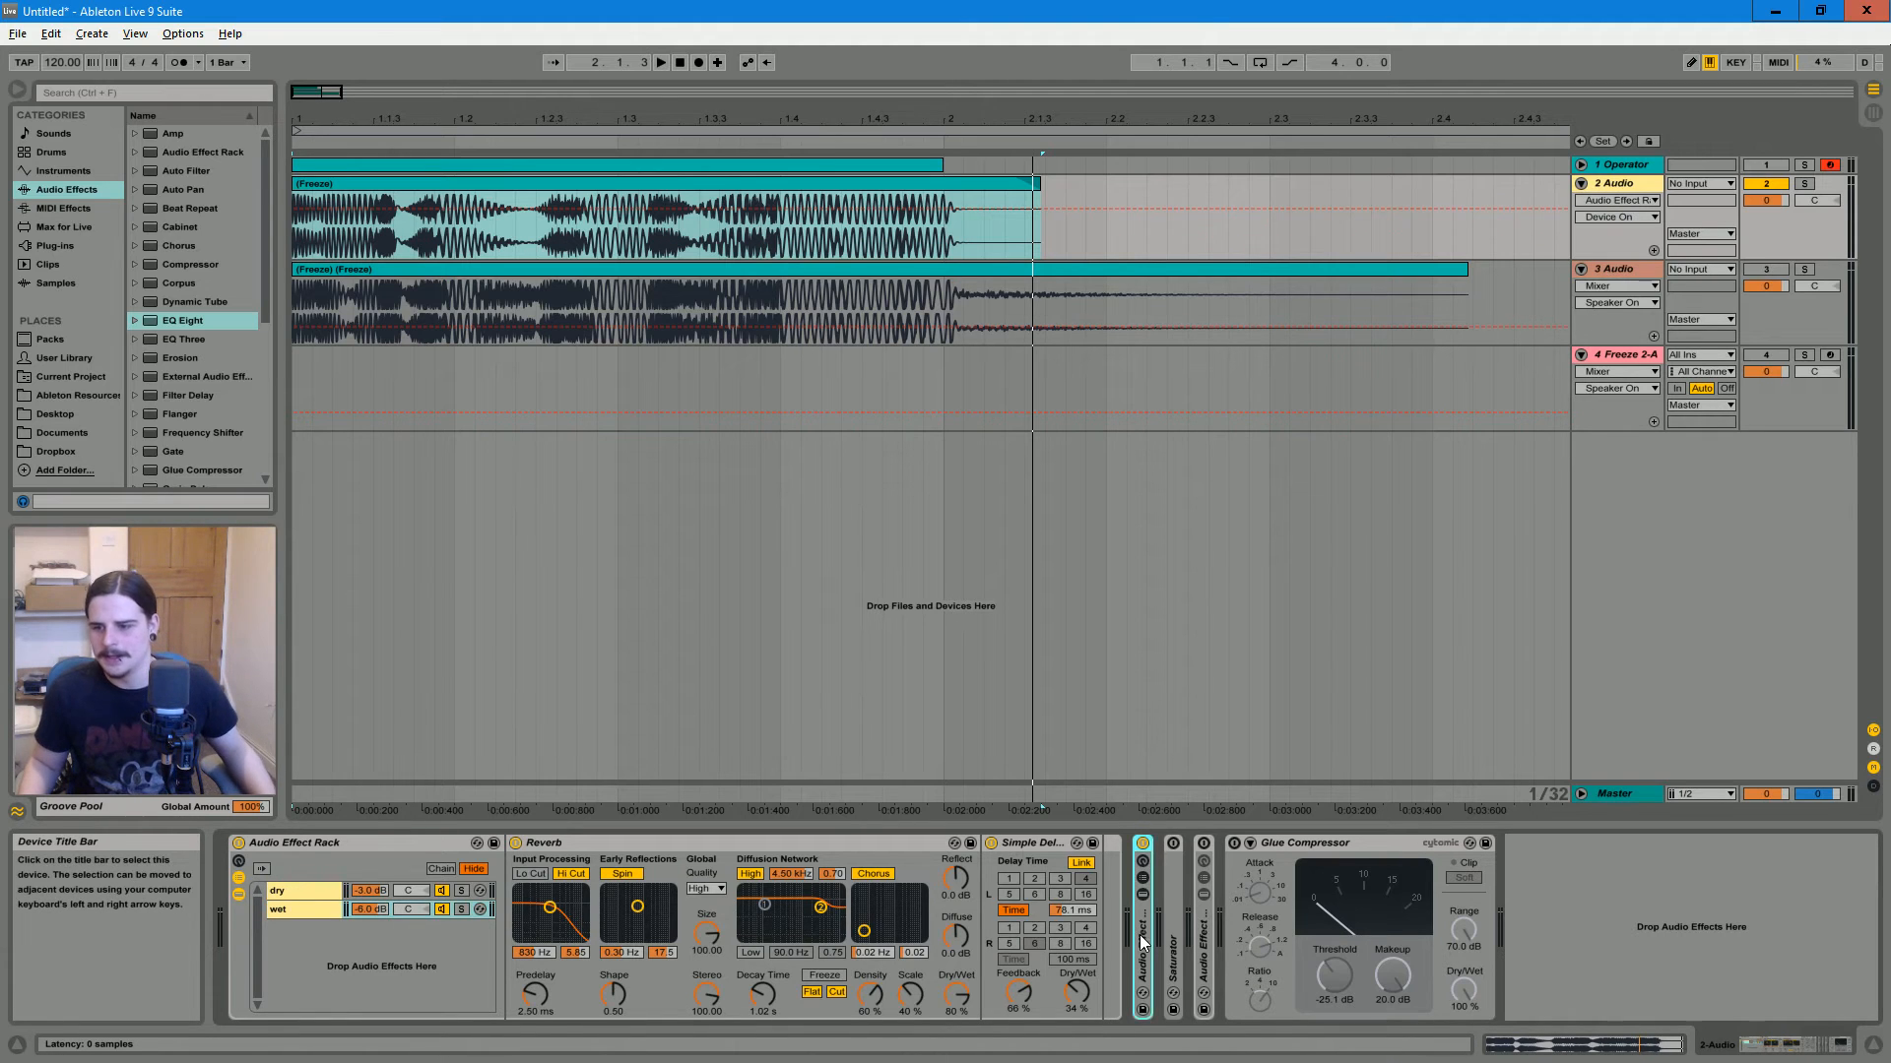
{"action": "double_click", "coordinate": [1138, 936]}
{"action": "left_click", "coordinate": [1763, 1050]}
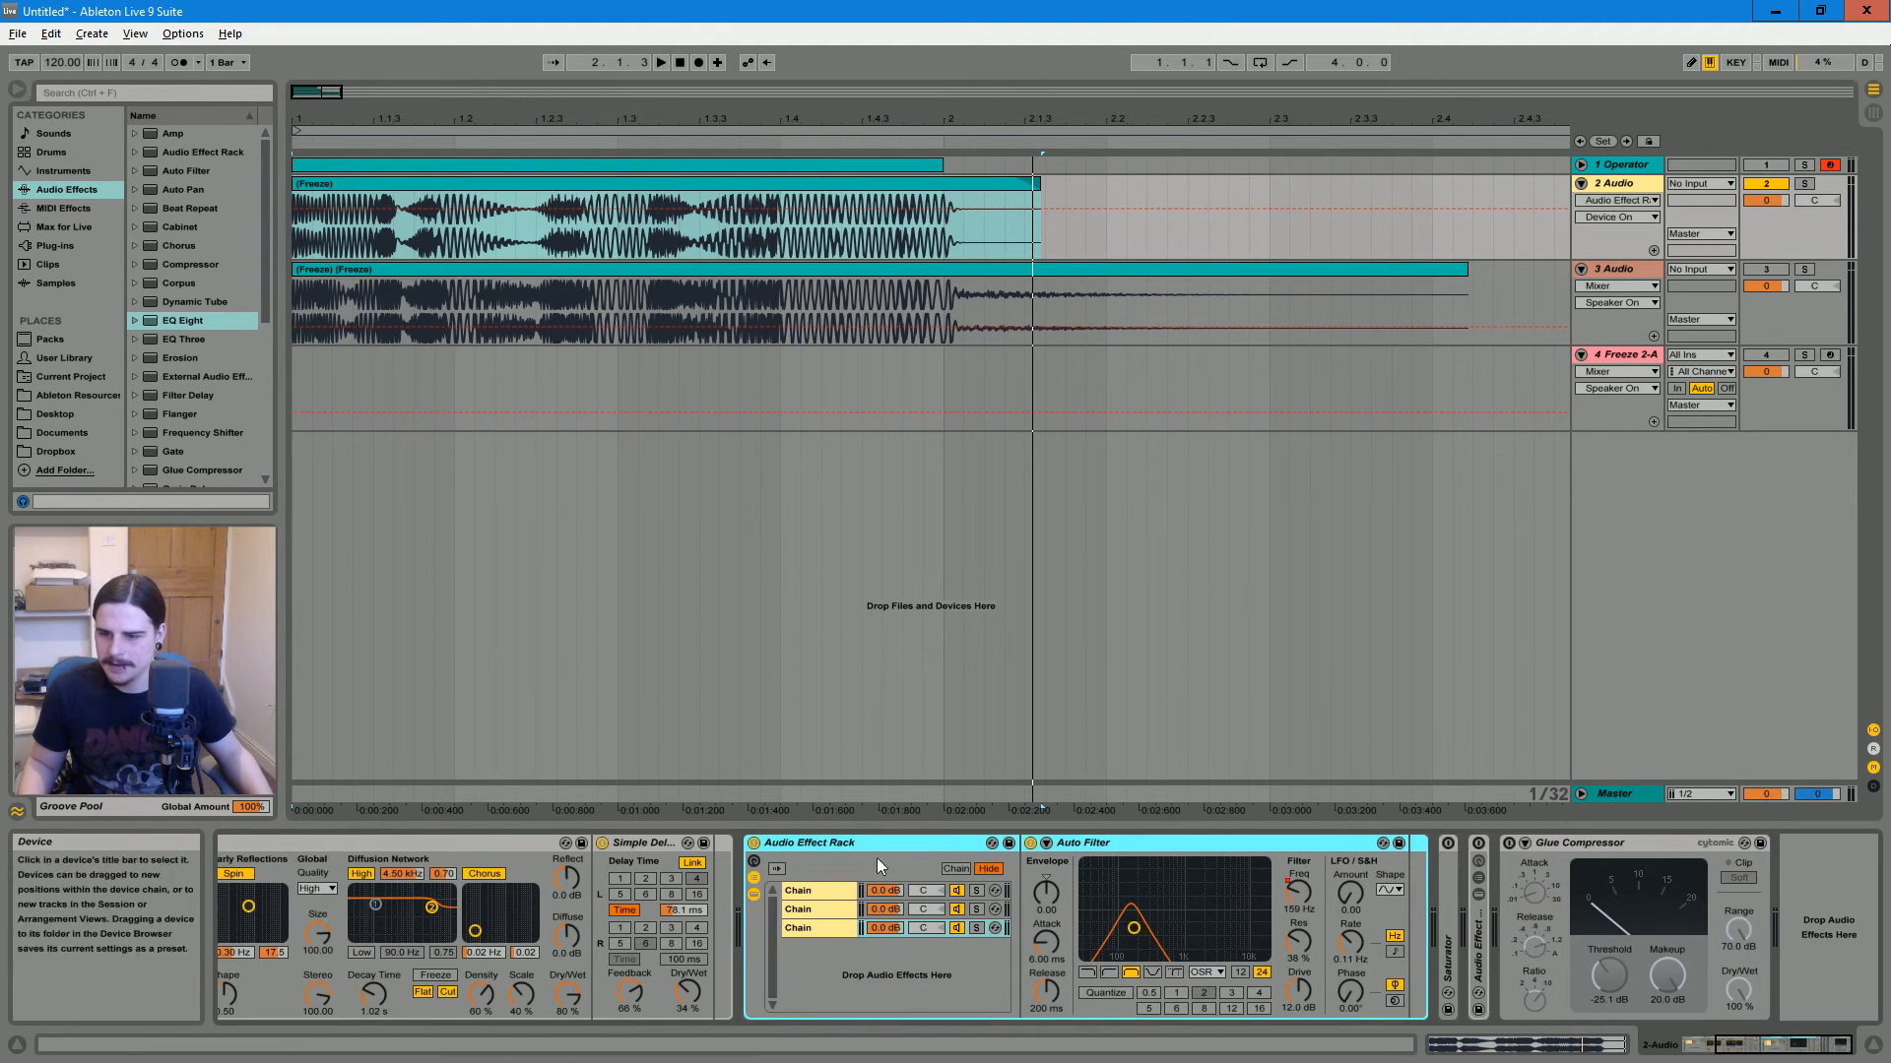
Look through the Auto Filter settings in each of the second rack's three chains
{"action": "left_click", "coordinate": [803, 890]}
{"action": "left_click", "coordinate": [803, 909]}
{"action": "left_click", "coordinate": [806, 927]}
{"action": "left_click", "coordinate": [827, 890]}
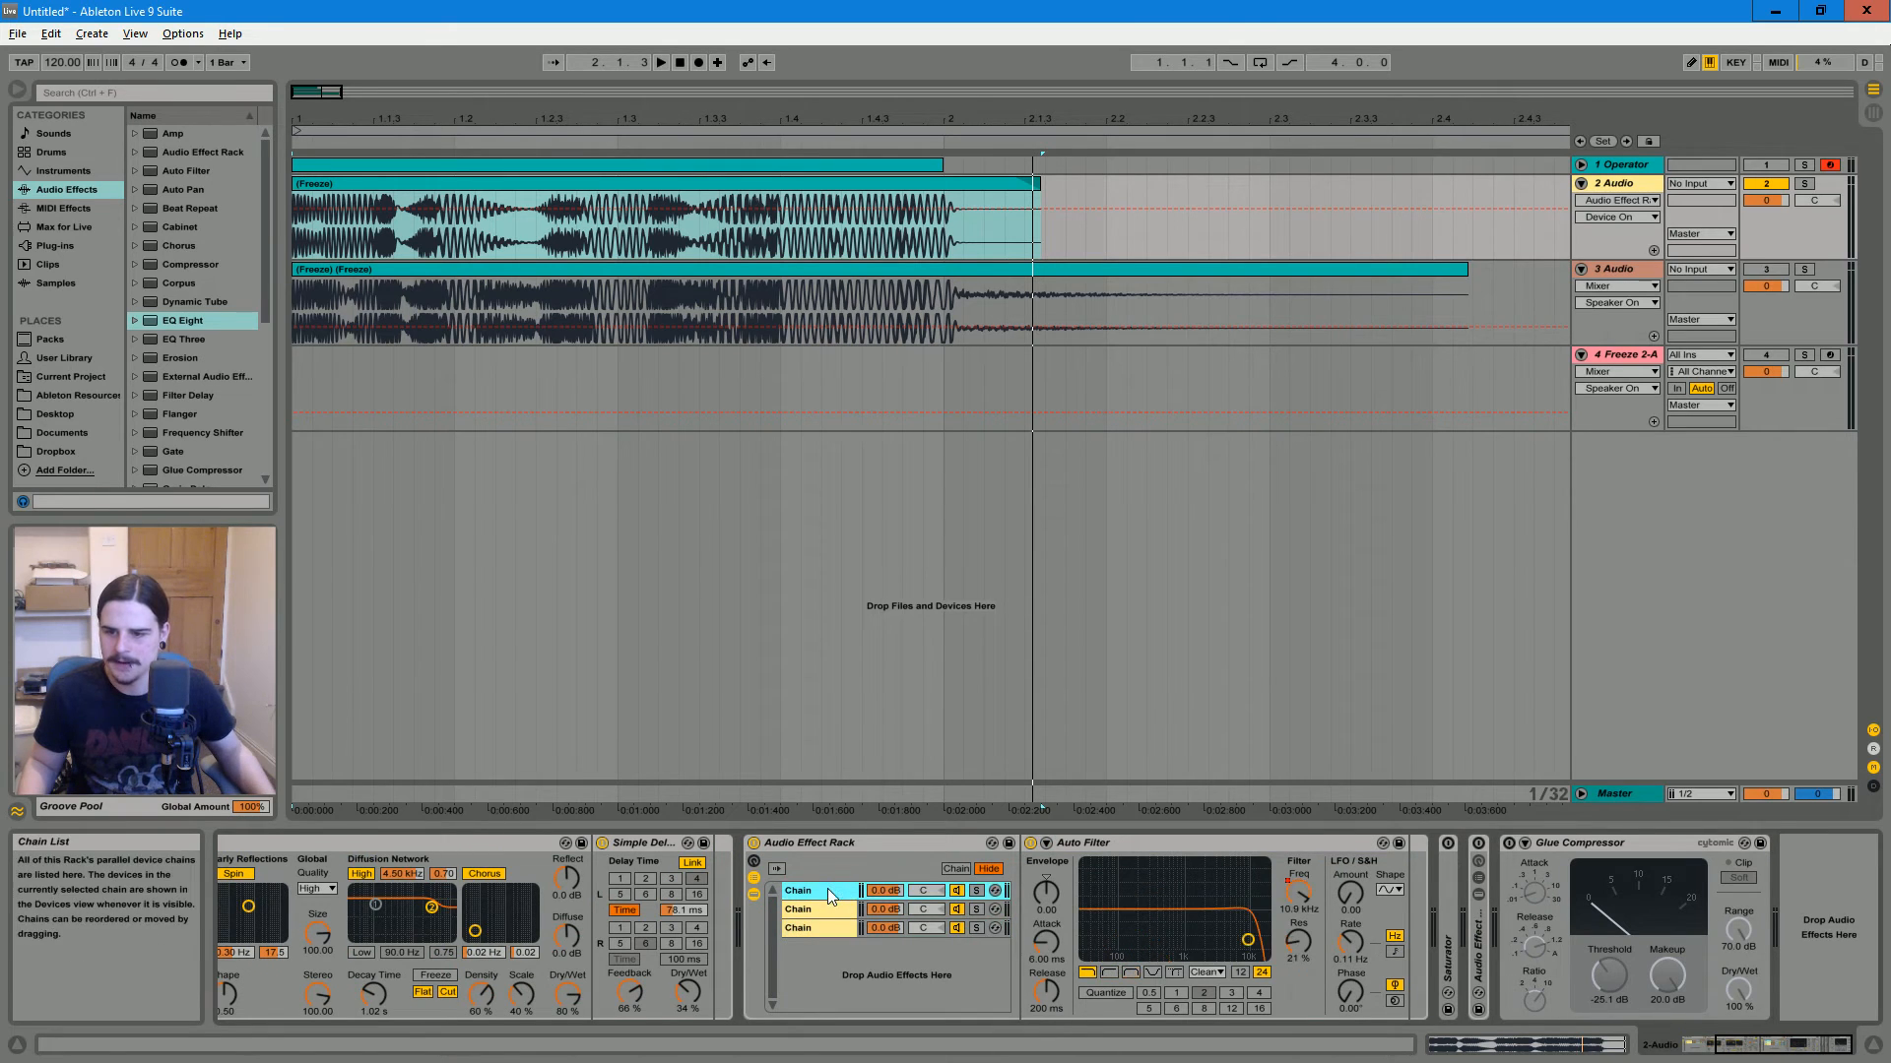
{"action": "left_click", "coordinate": [831, 910]}
{"action": "left_click", "coordinate": [834, 929]}
{"action": "left_click", "coordinate": [835, 884]}
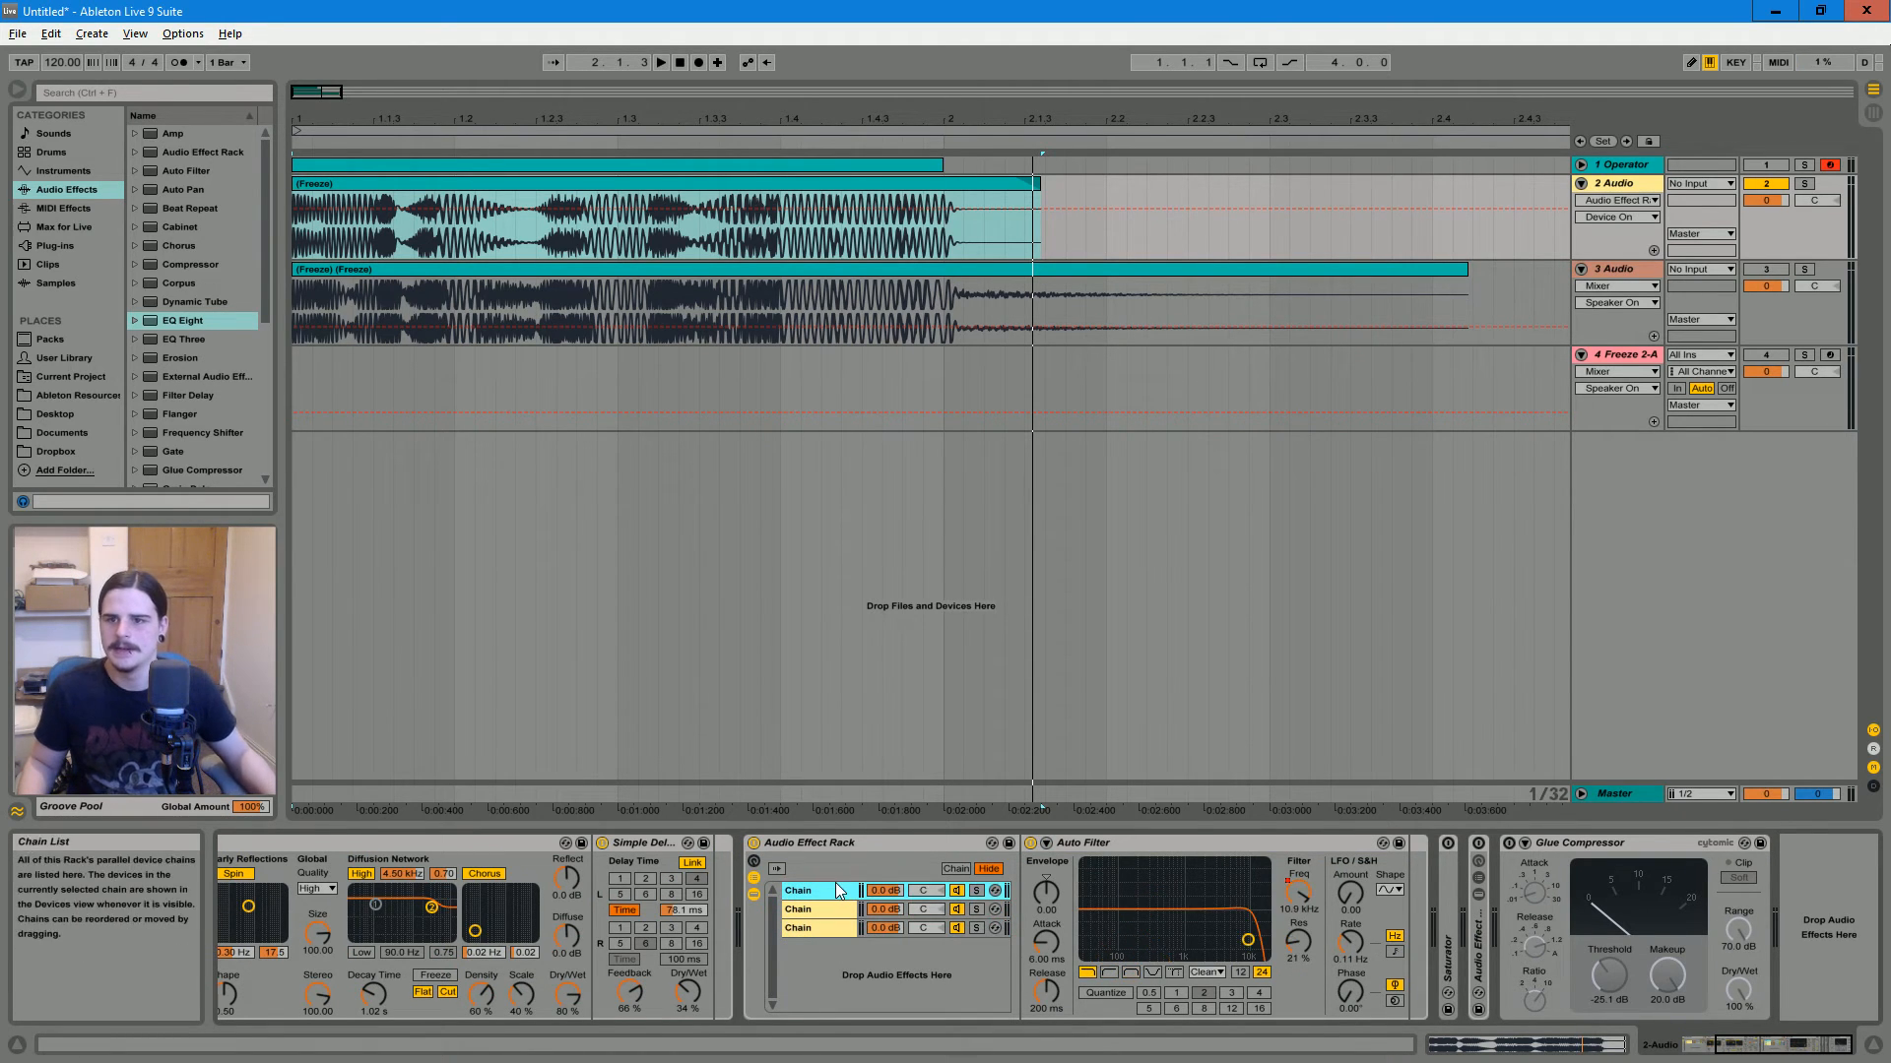
Display the Auto Filter Frequency automation for each of the second rack's three chains
{"action": "left_click", "coordinate": [1300, 892]}
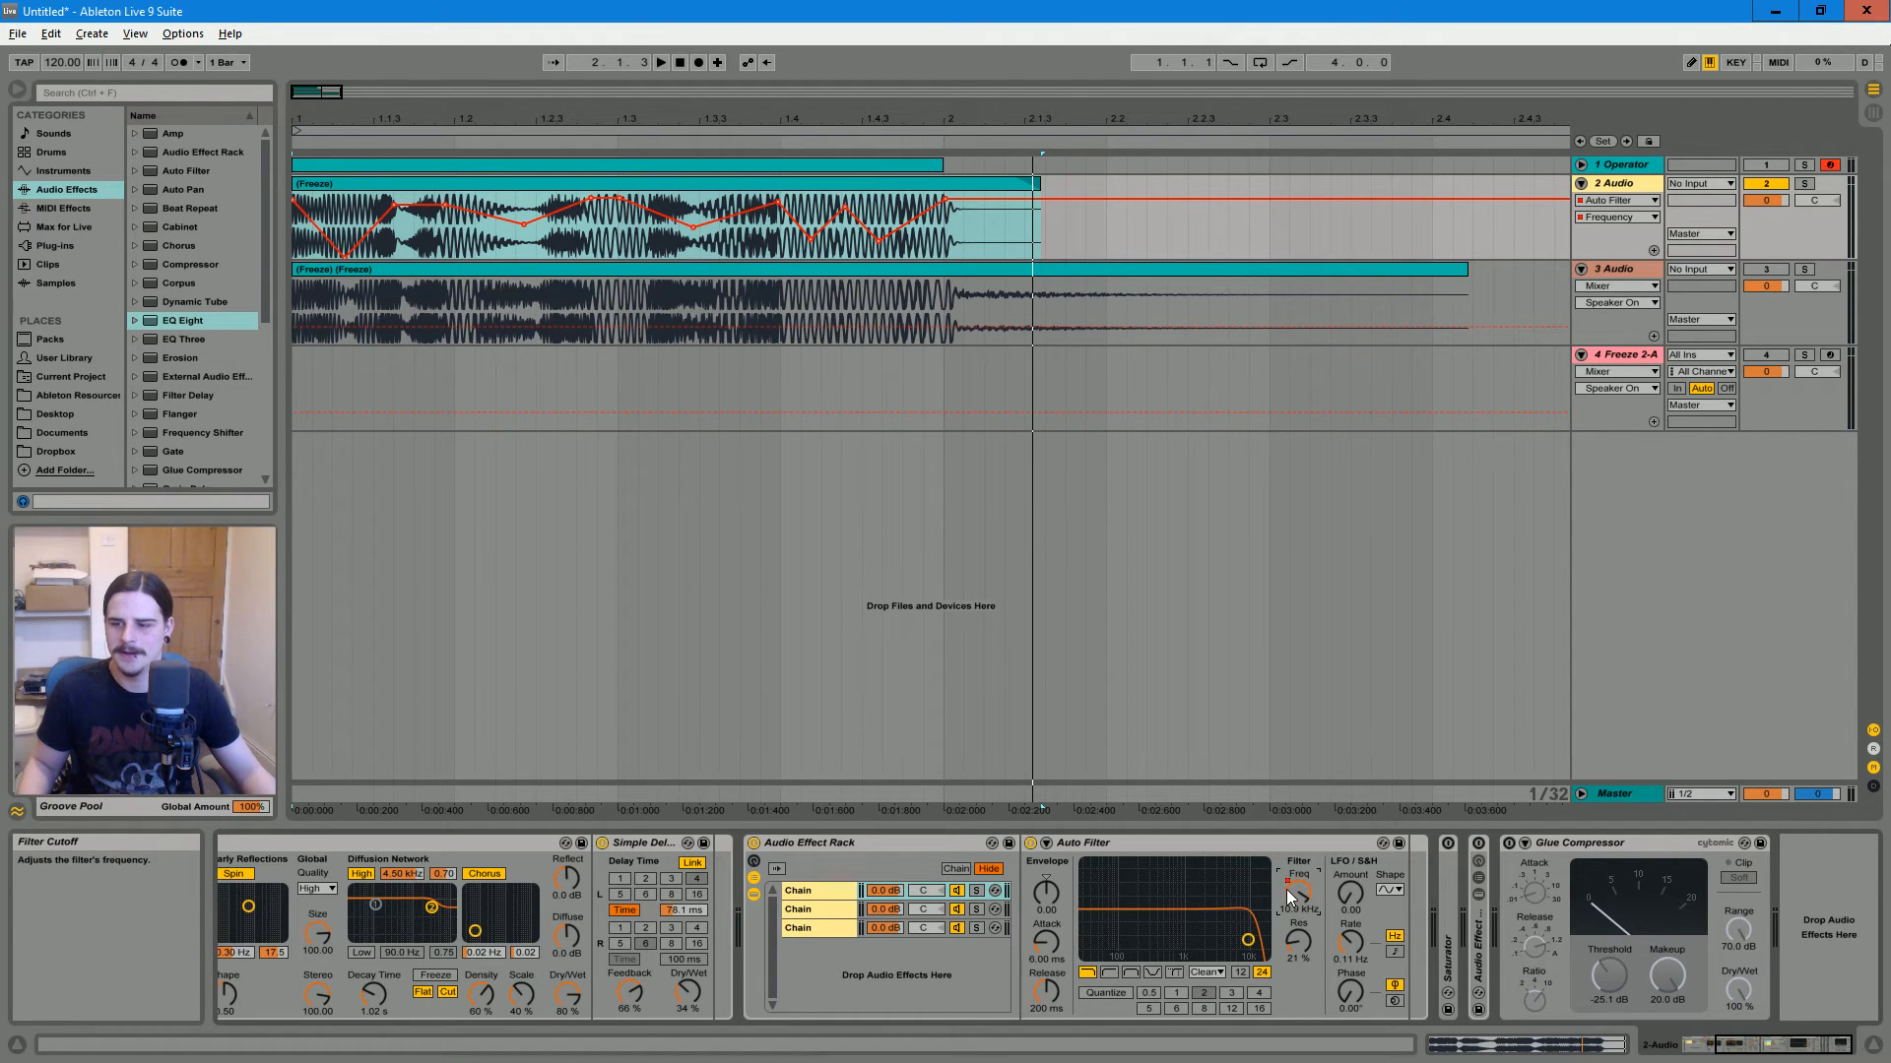
{"action": "left_click", "coordinate": [811, 906]}
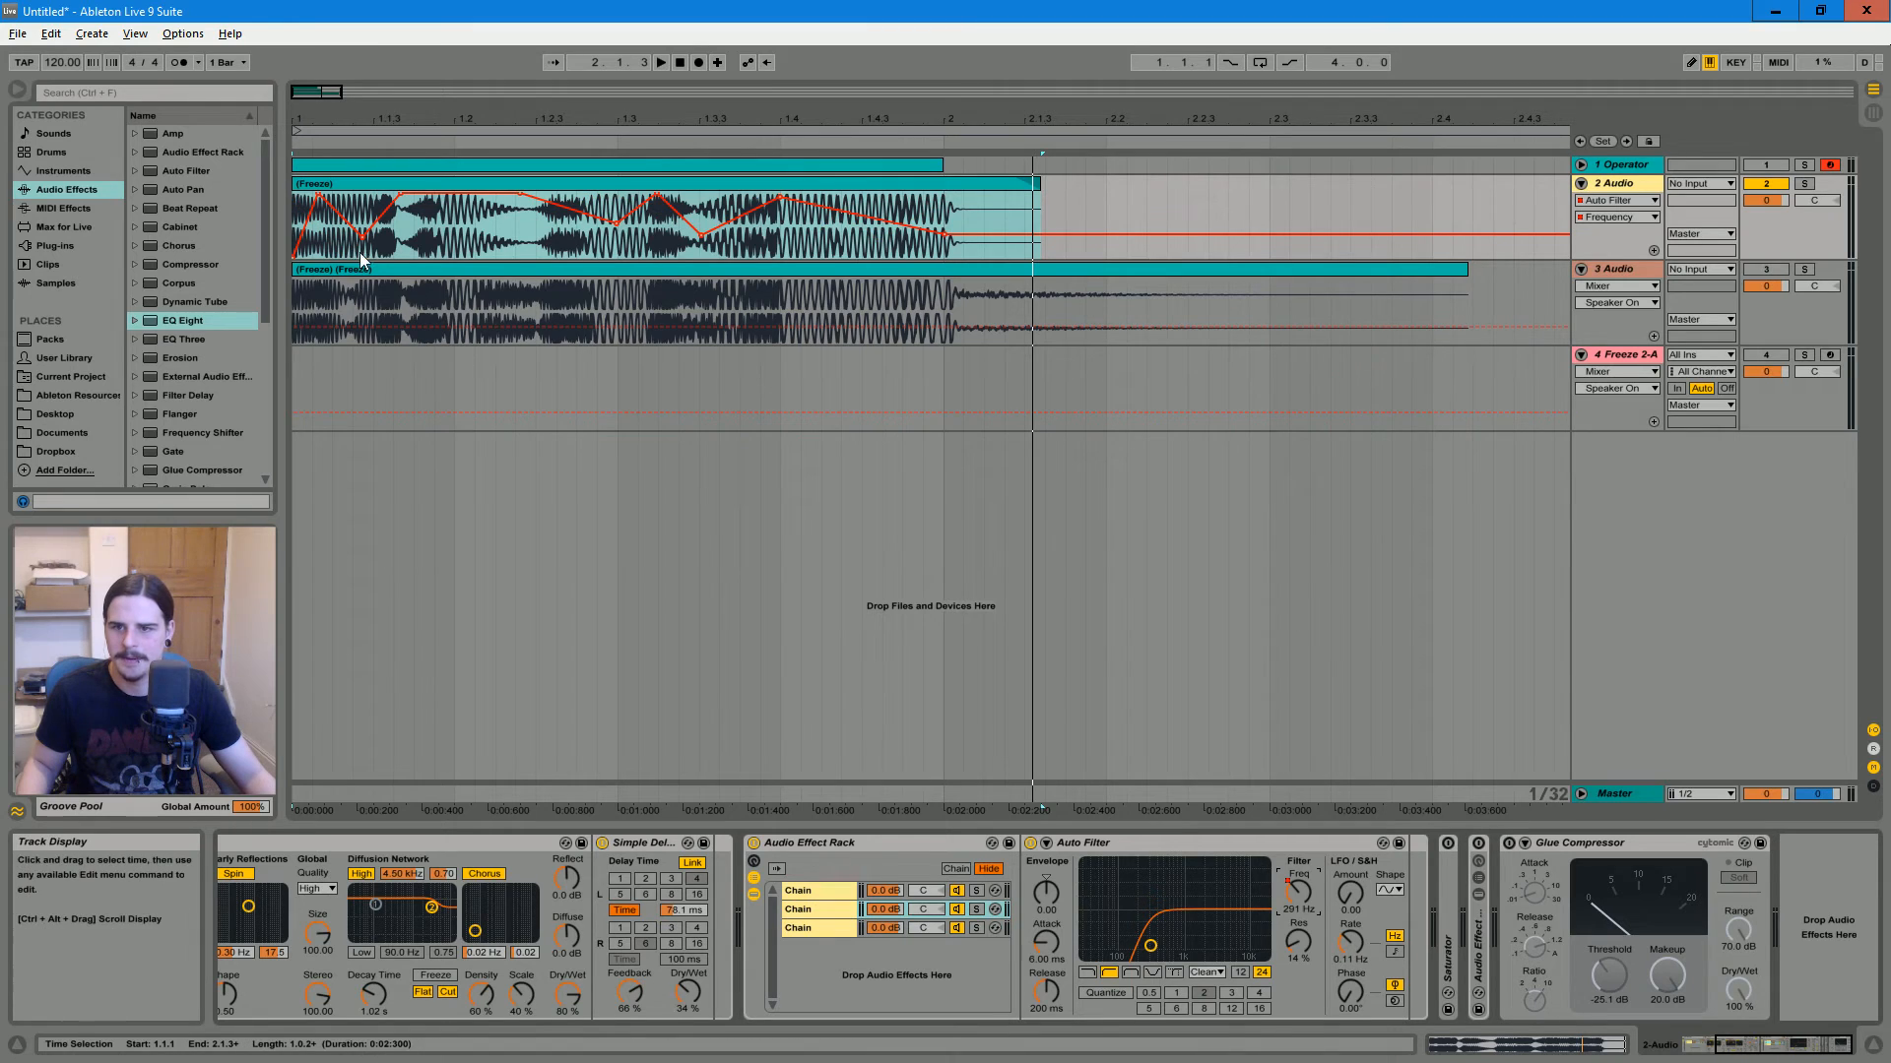
{"action": "left_click", "coordinate": [831, 928]}
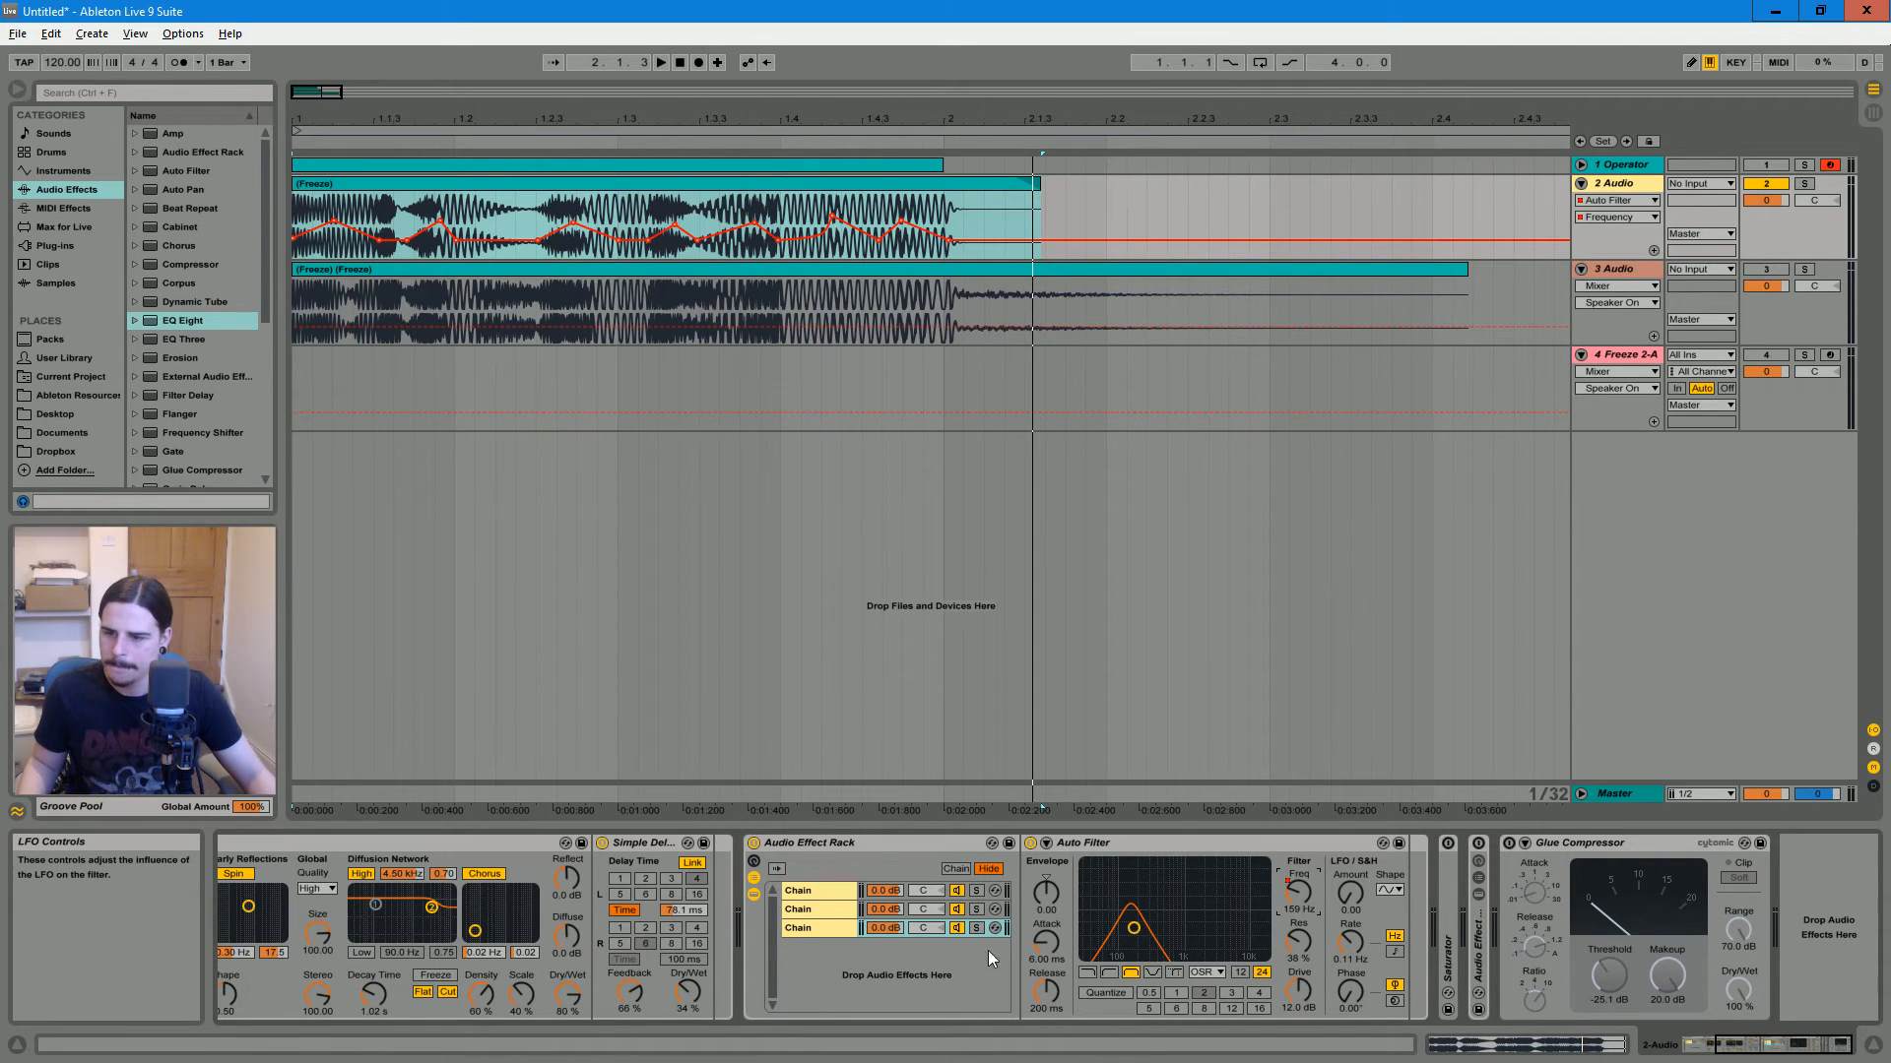
Compare the Auto Filter shapes across the second rack's three chains, ending on the third chain
{"action": "left_click", "coordinate": [819, 891]}
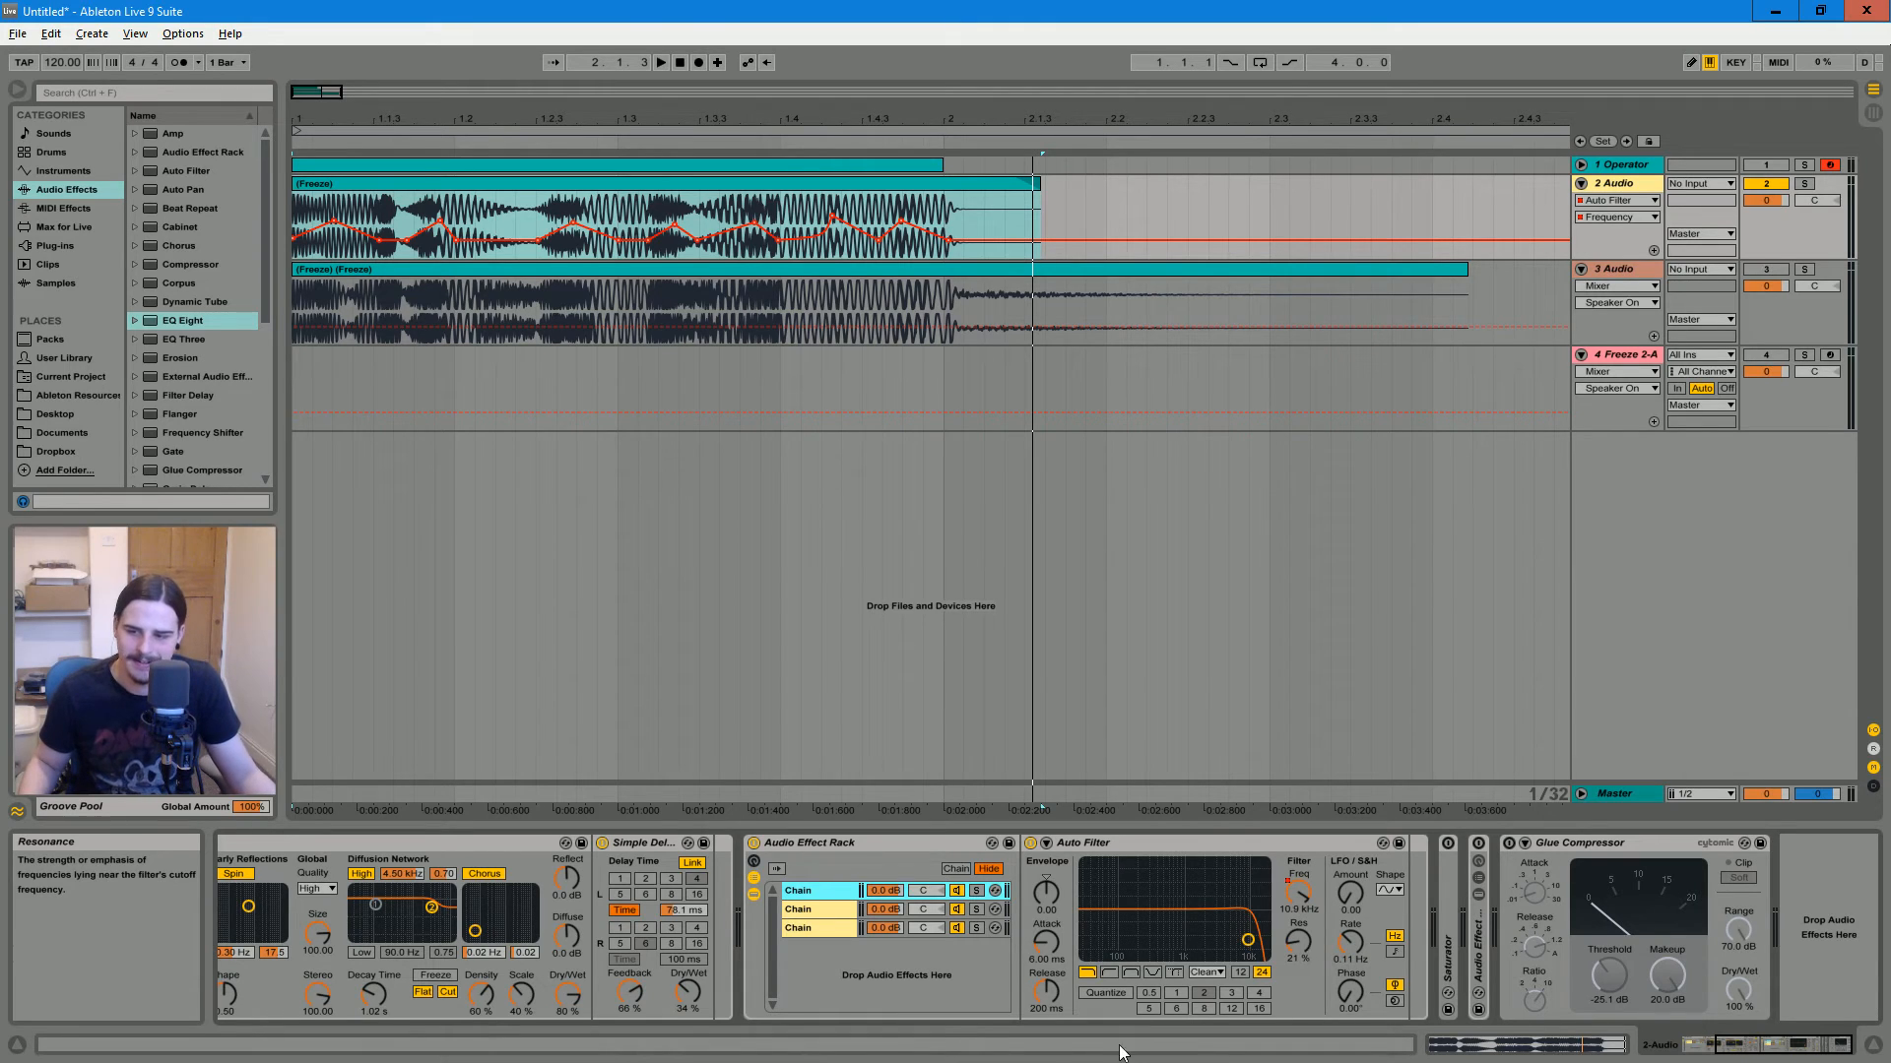
{"action": "left_click", "coordinate": [812, 910]}
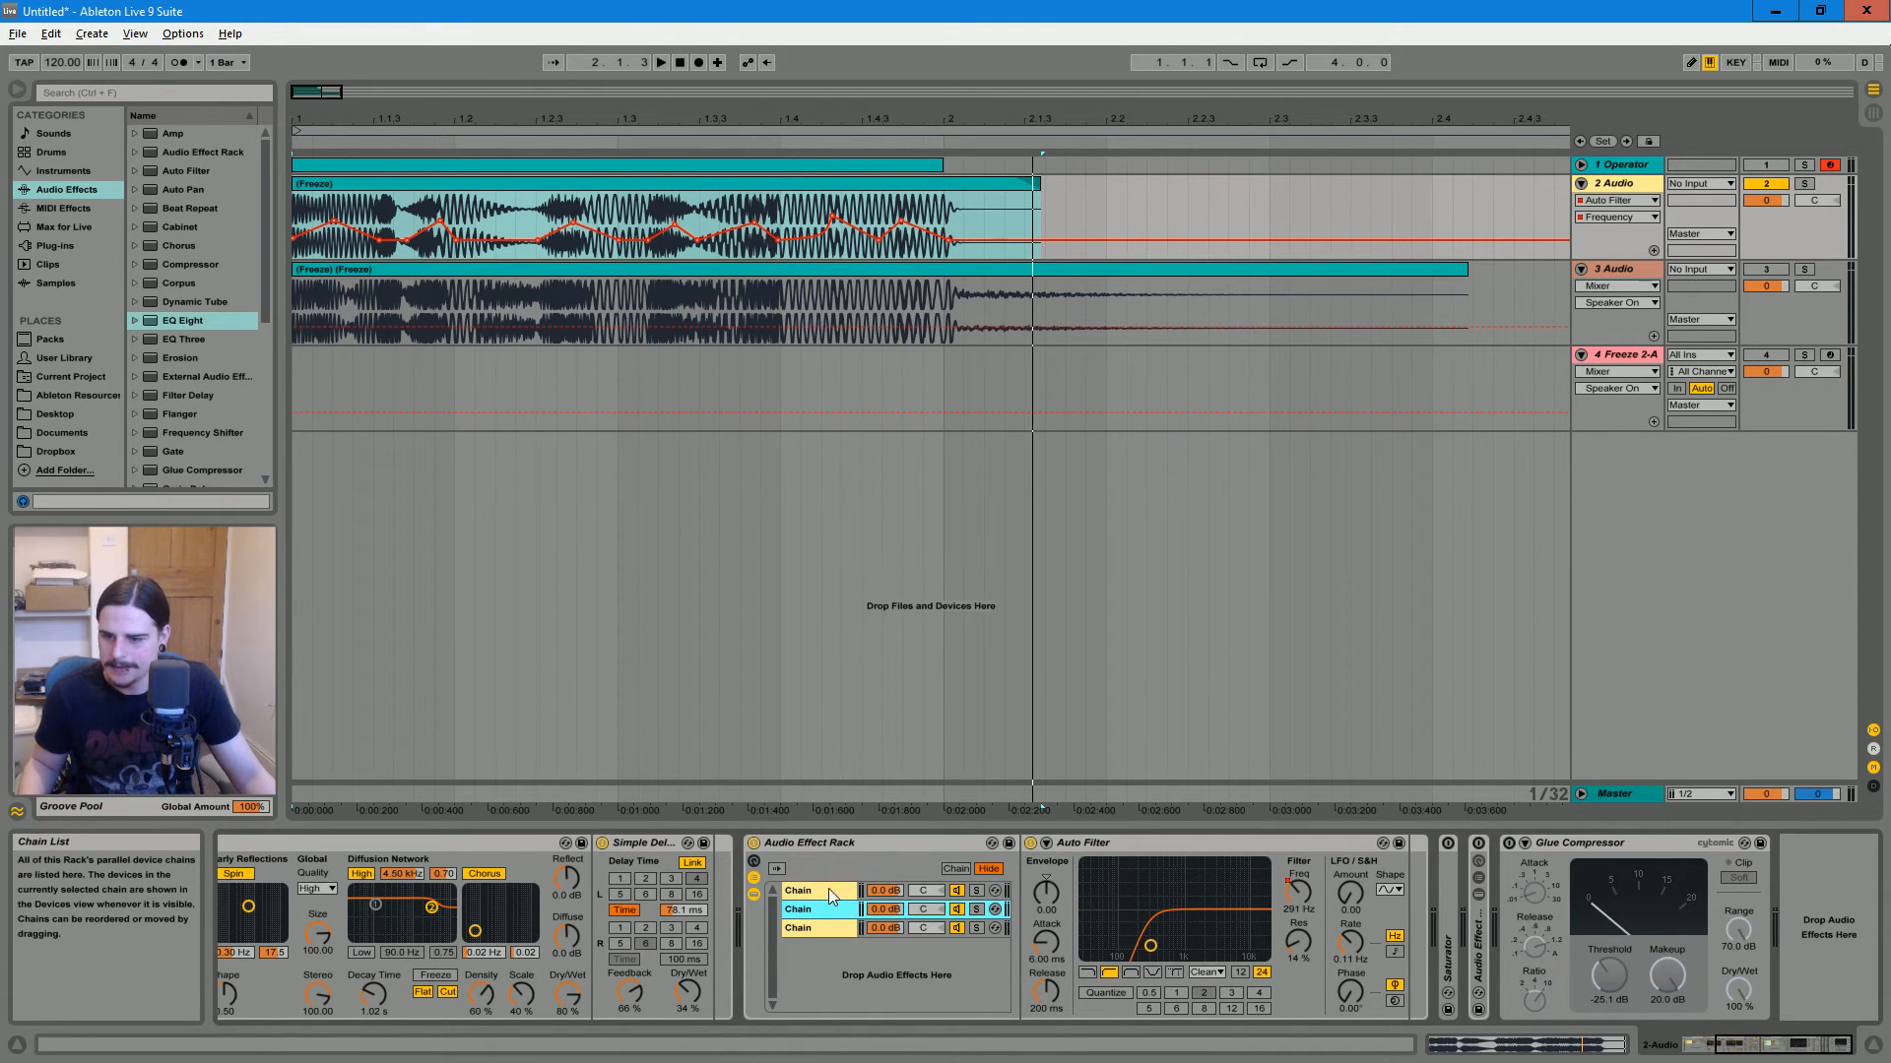
{"action": "left_click", "coordinate": [829, 889]}
{"action": "left_click", "coordinate": [829, 906]}
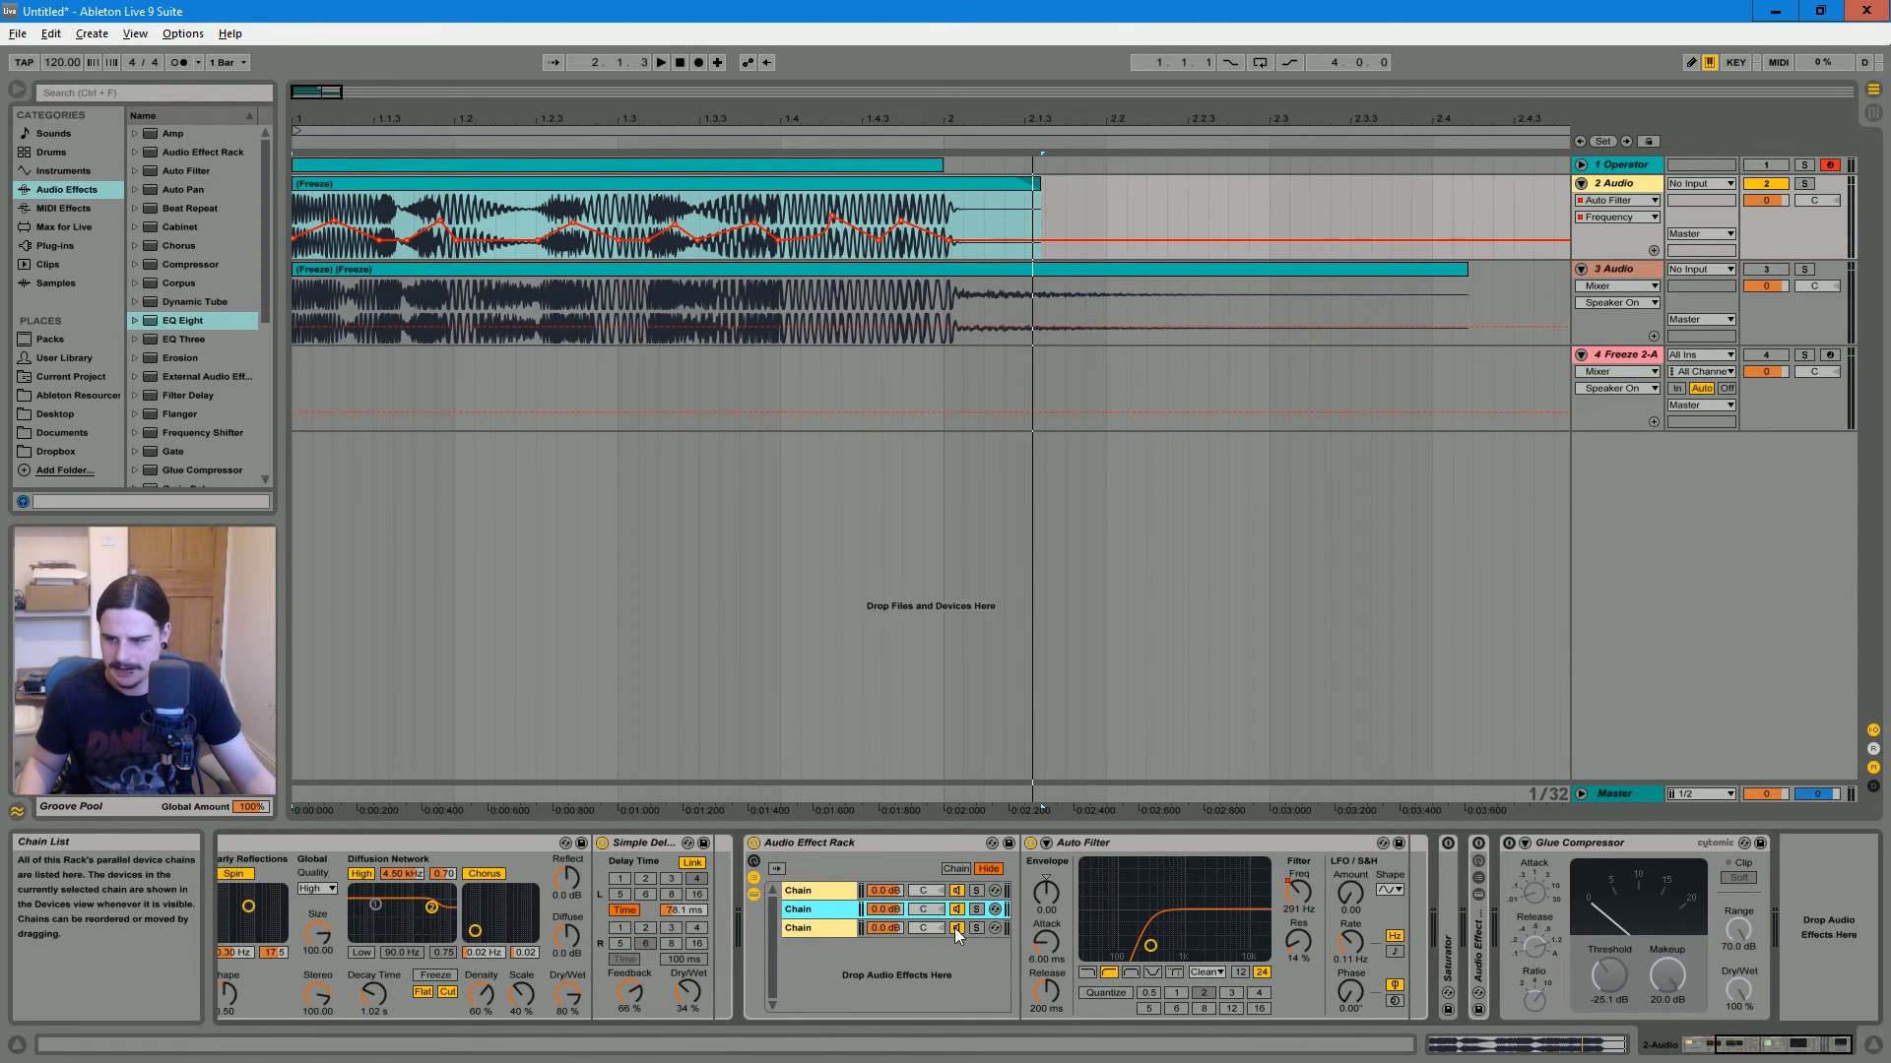
{"action": "left_click", "coordinate": [830, 926]}
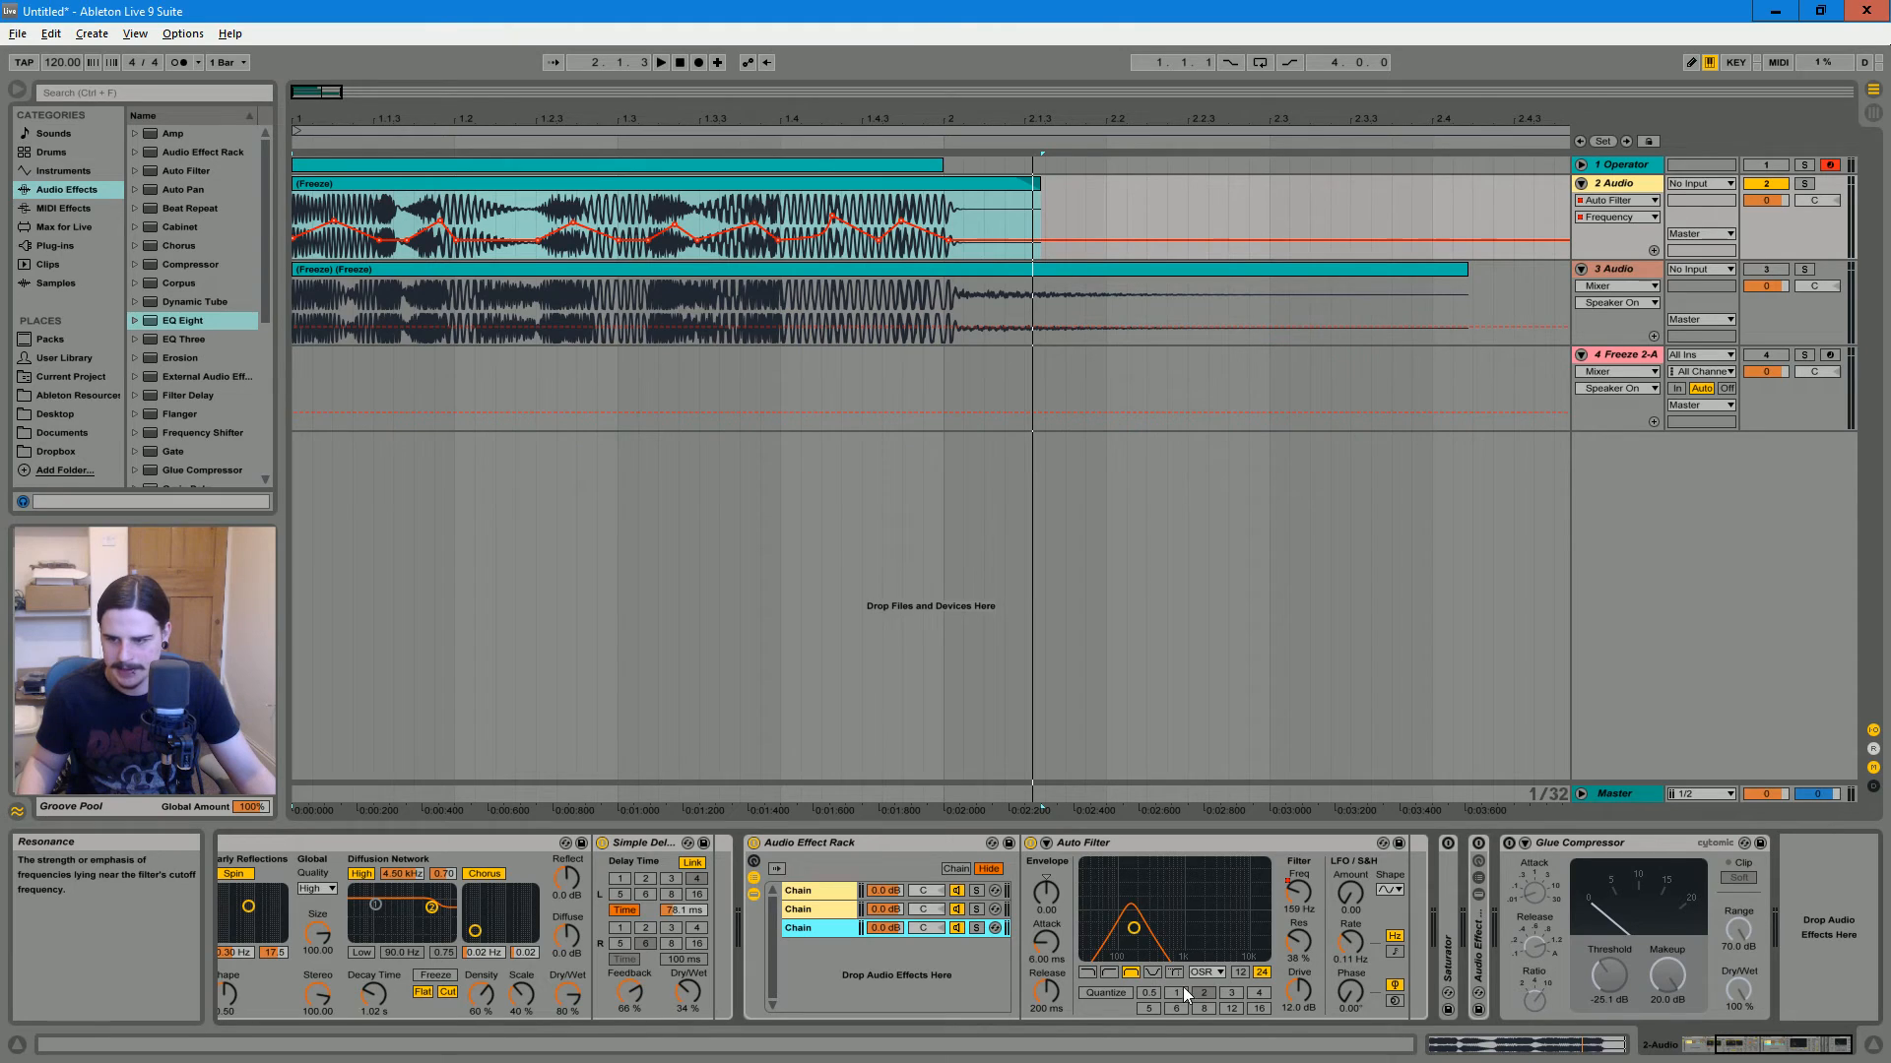
Keep the third chain's Auto Filter circuit on OSR and play the 2 Audio clip through the second rack
{"action": "left_click", "coordinate": [1207, 972]}
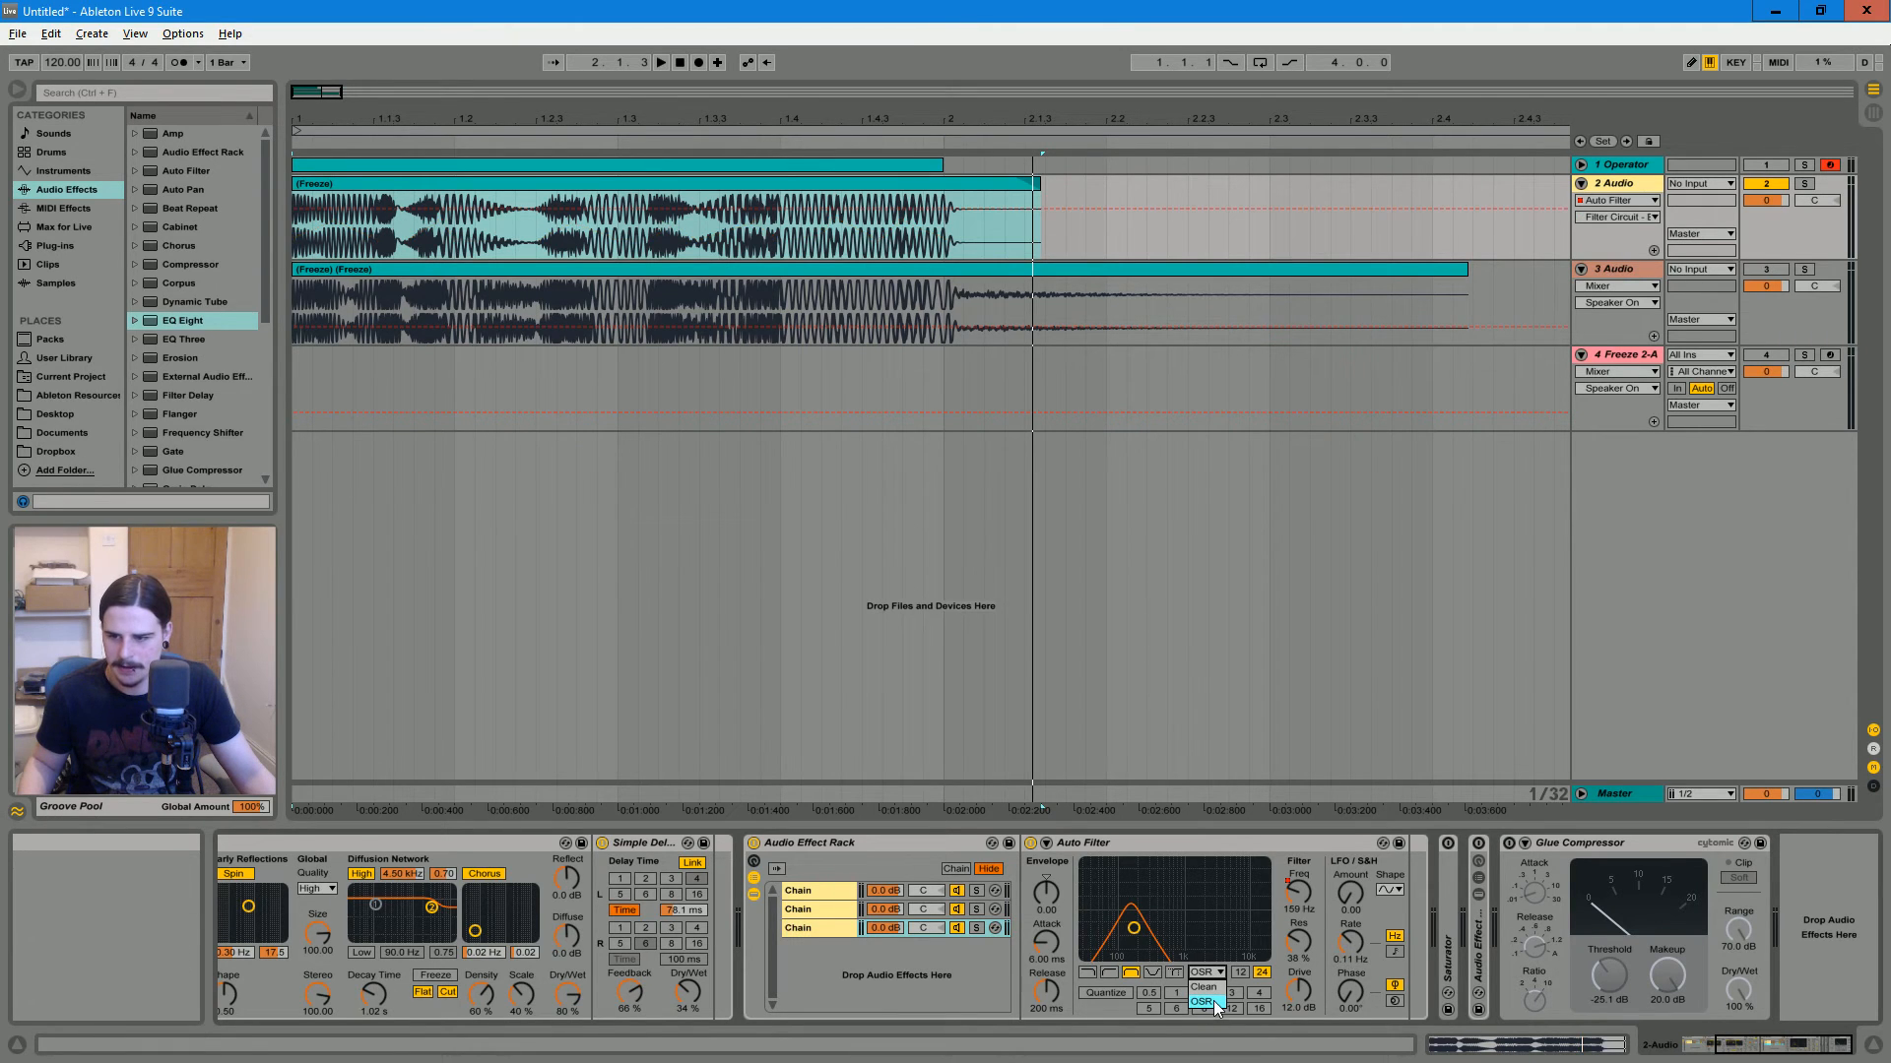
{"action": "left_click", "coordinate": [1213, 1001]}
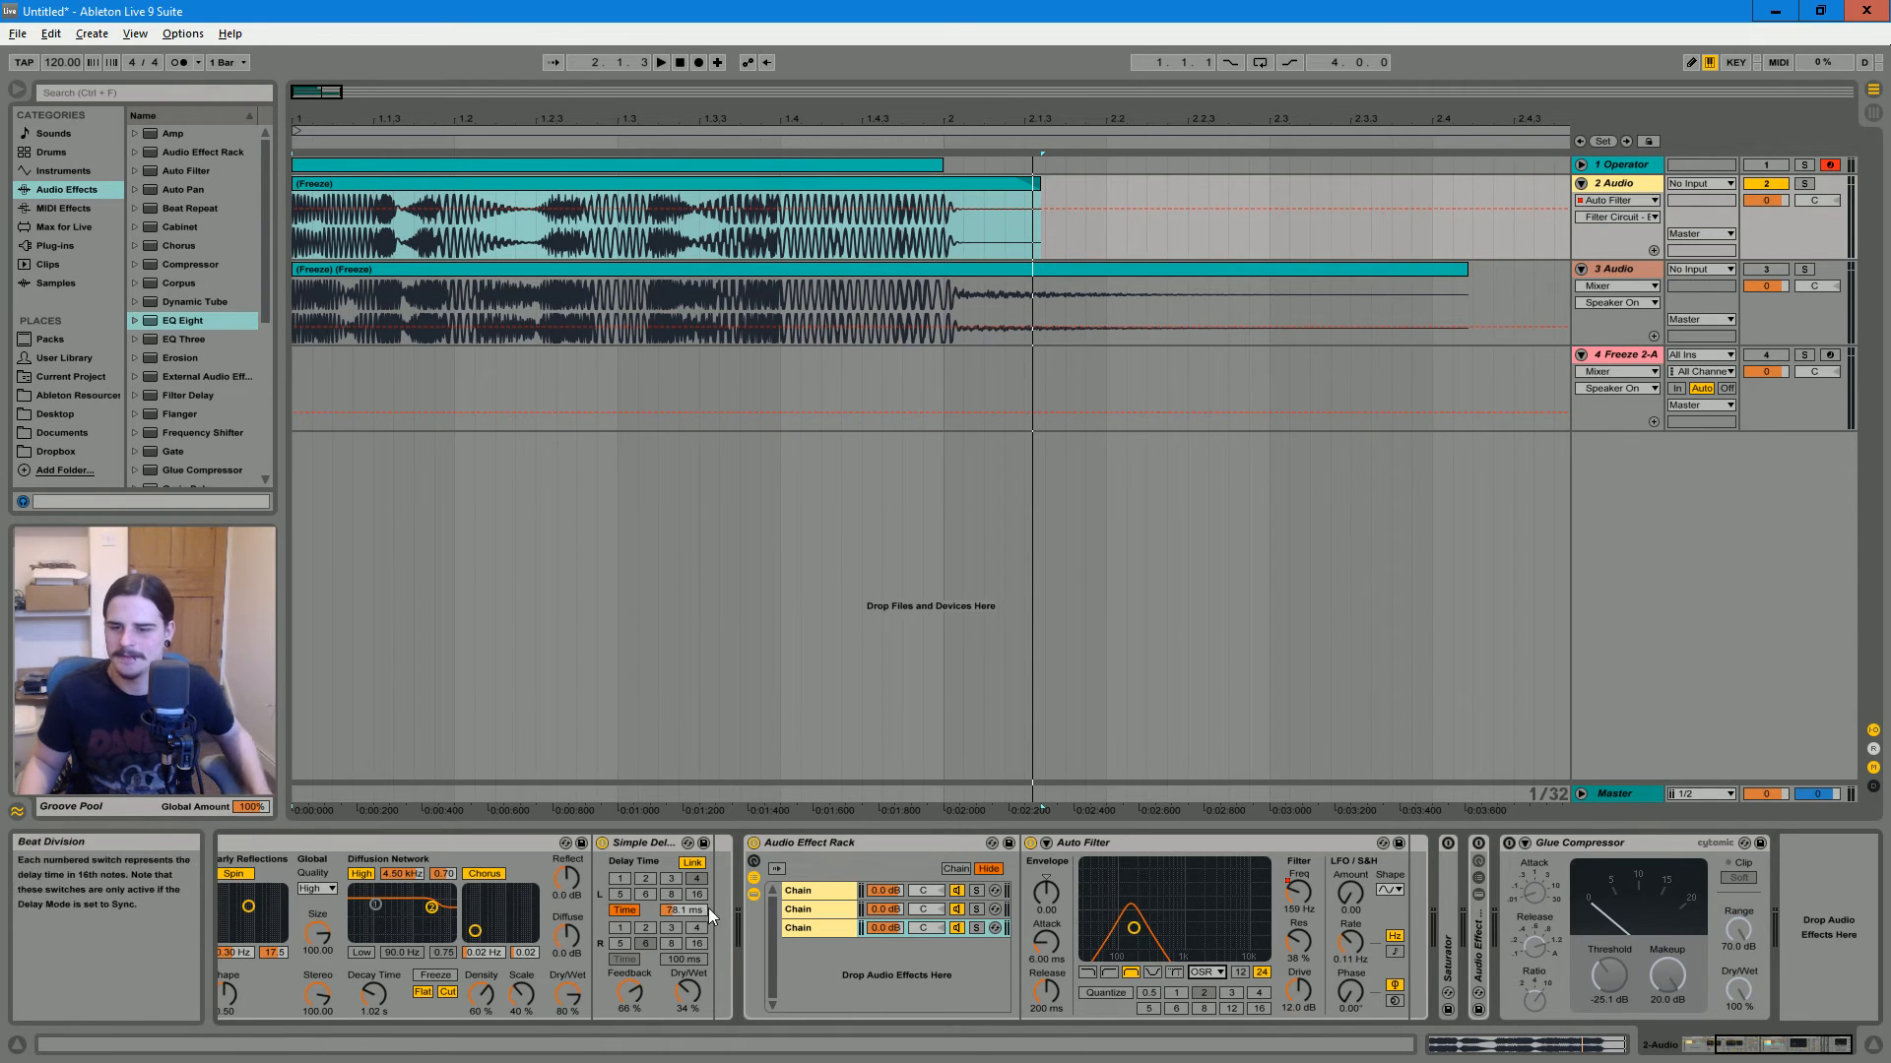
{"action": "left_click", "coordinate": [433, 185]}
{"action": "key", "text": "space"}
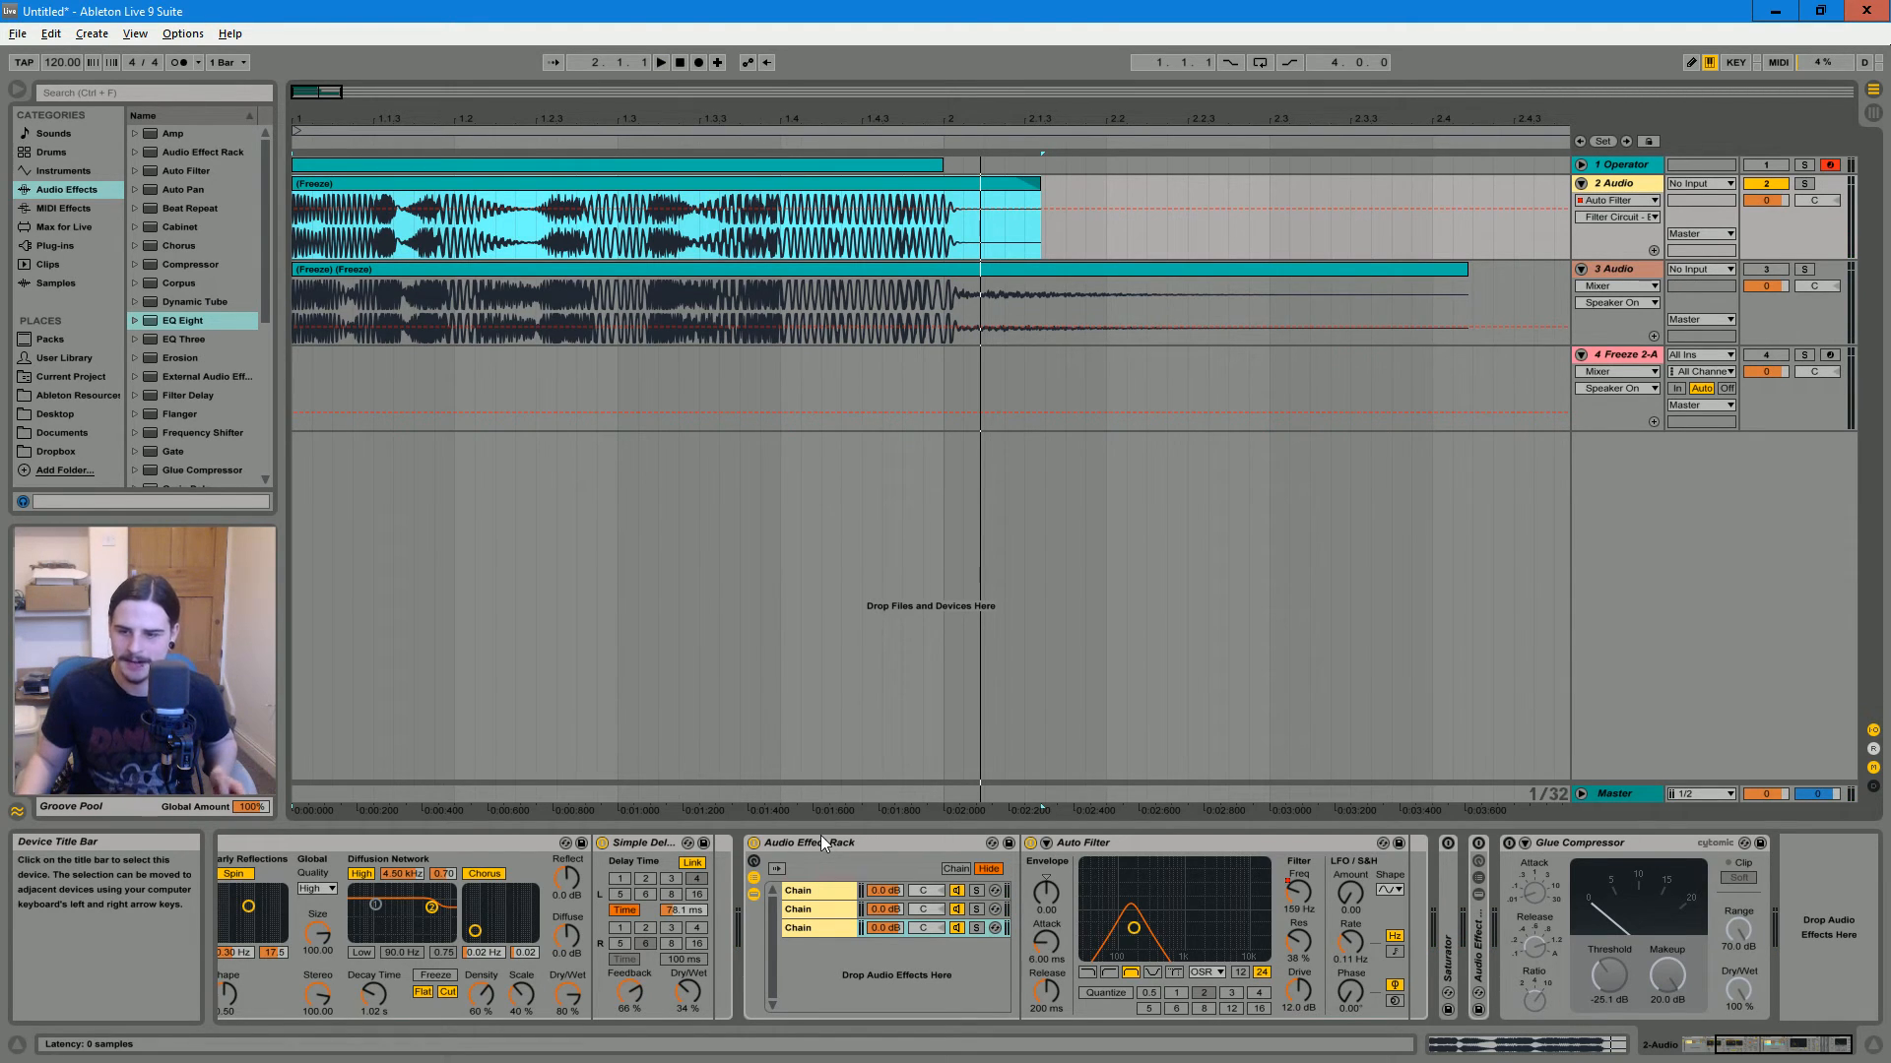
Expand and switch on the Saturator with its Analog Clip curve, and play the 2 Audio clip through it
{"action": "double_click", "coordinate": [1448, 958]}
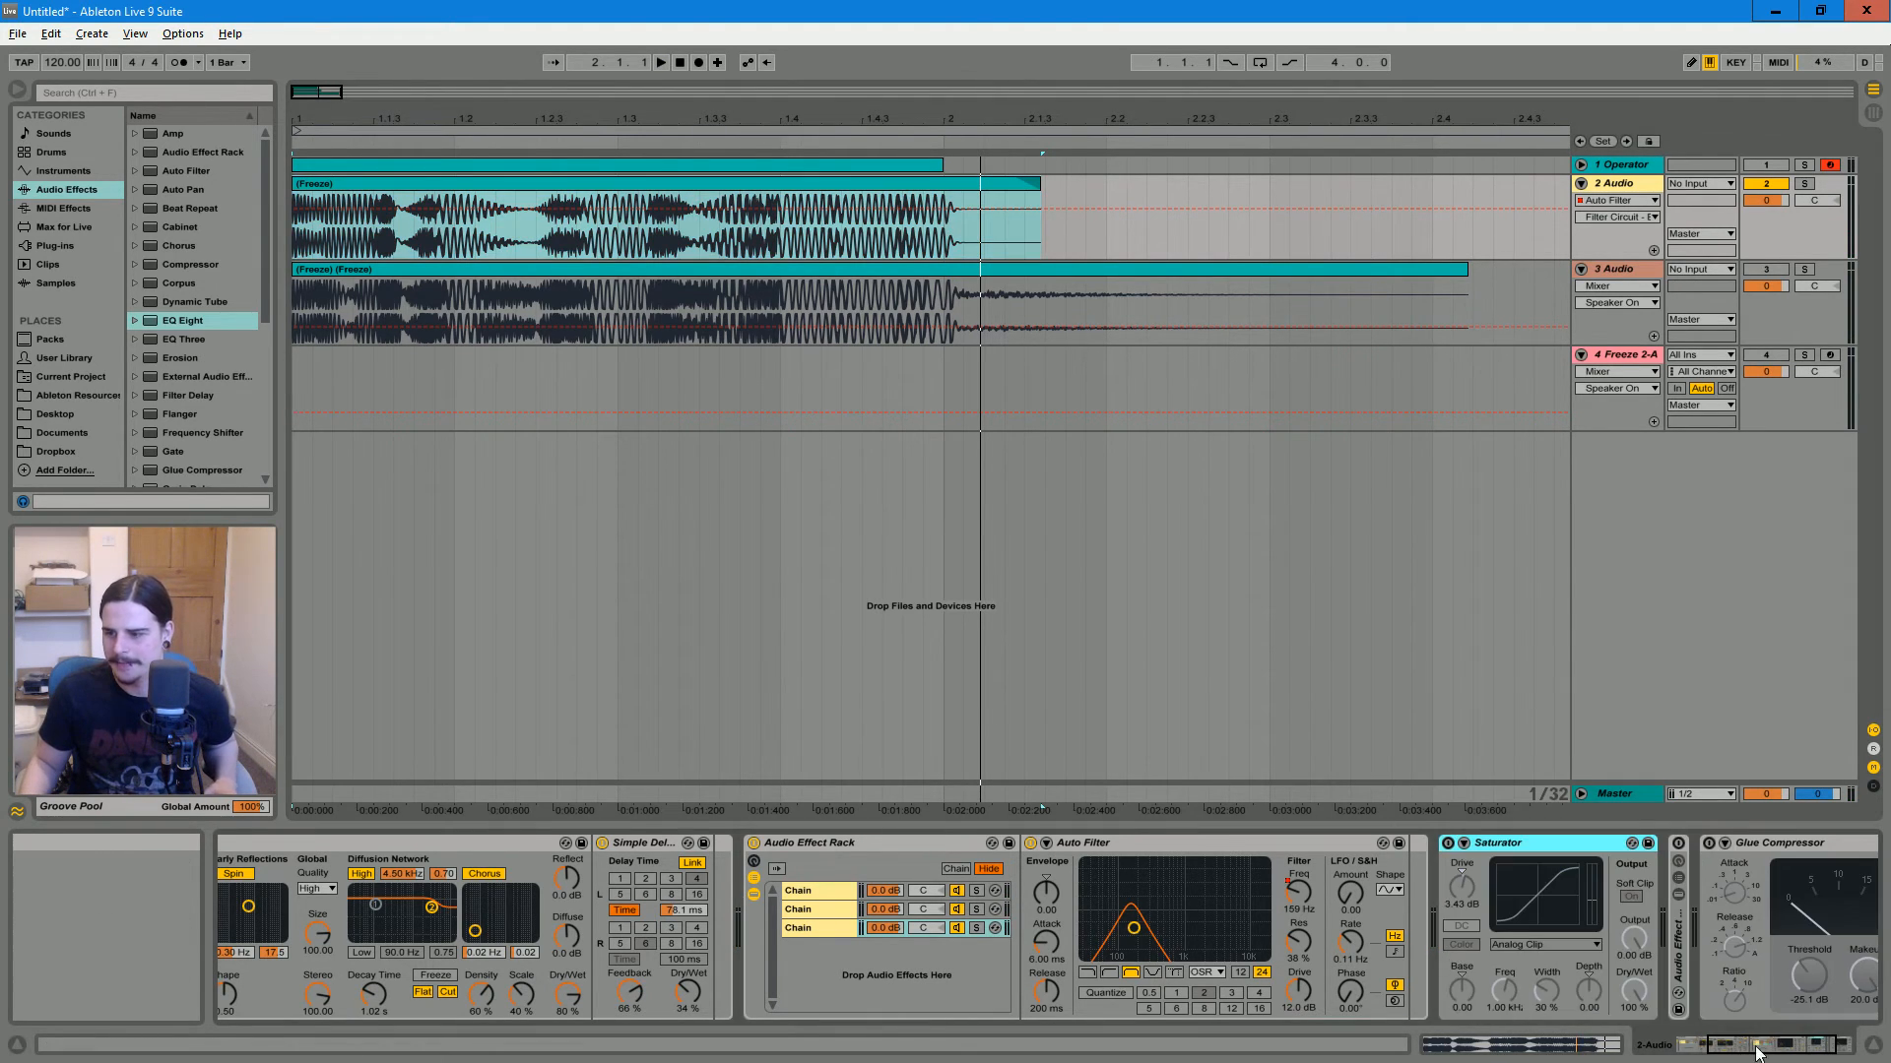
{"action": "left_click", "coordinate": [1247, 844]}
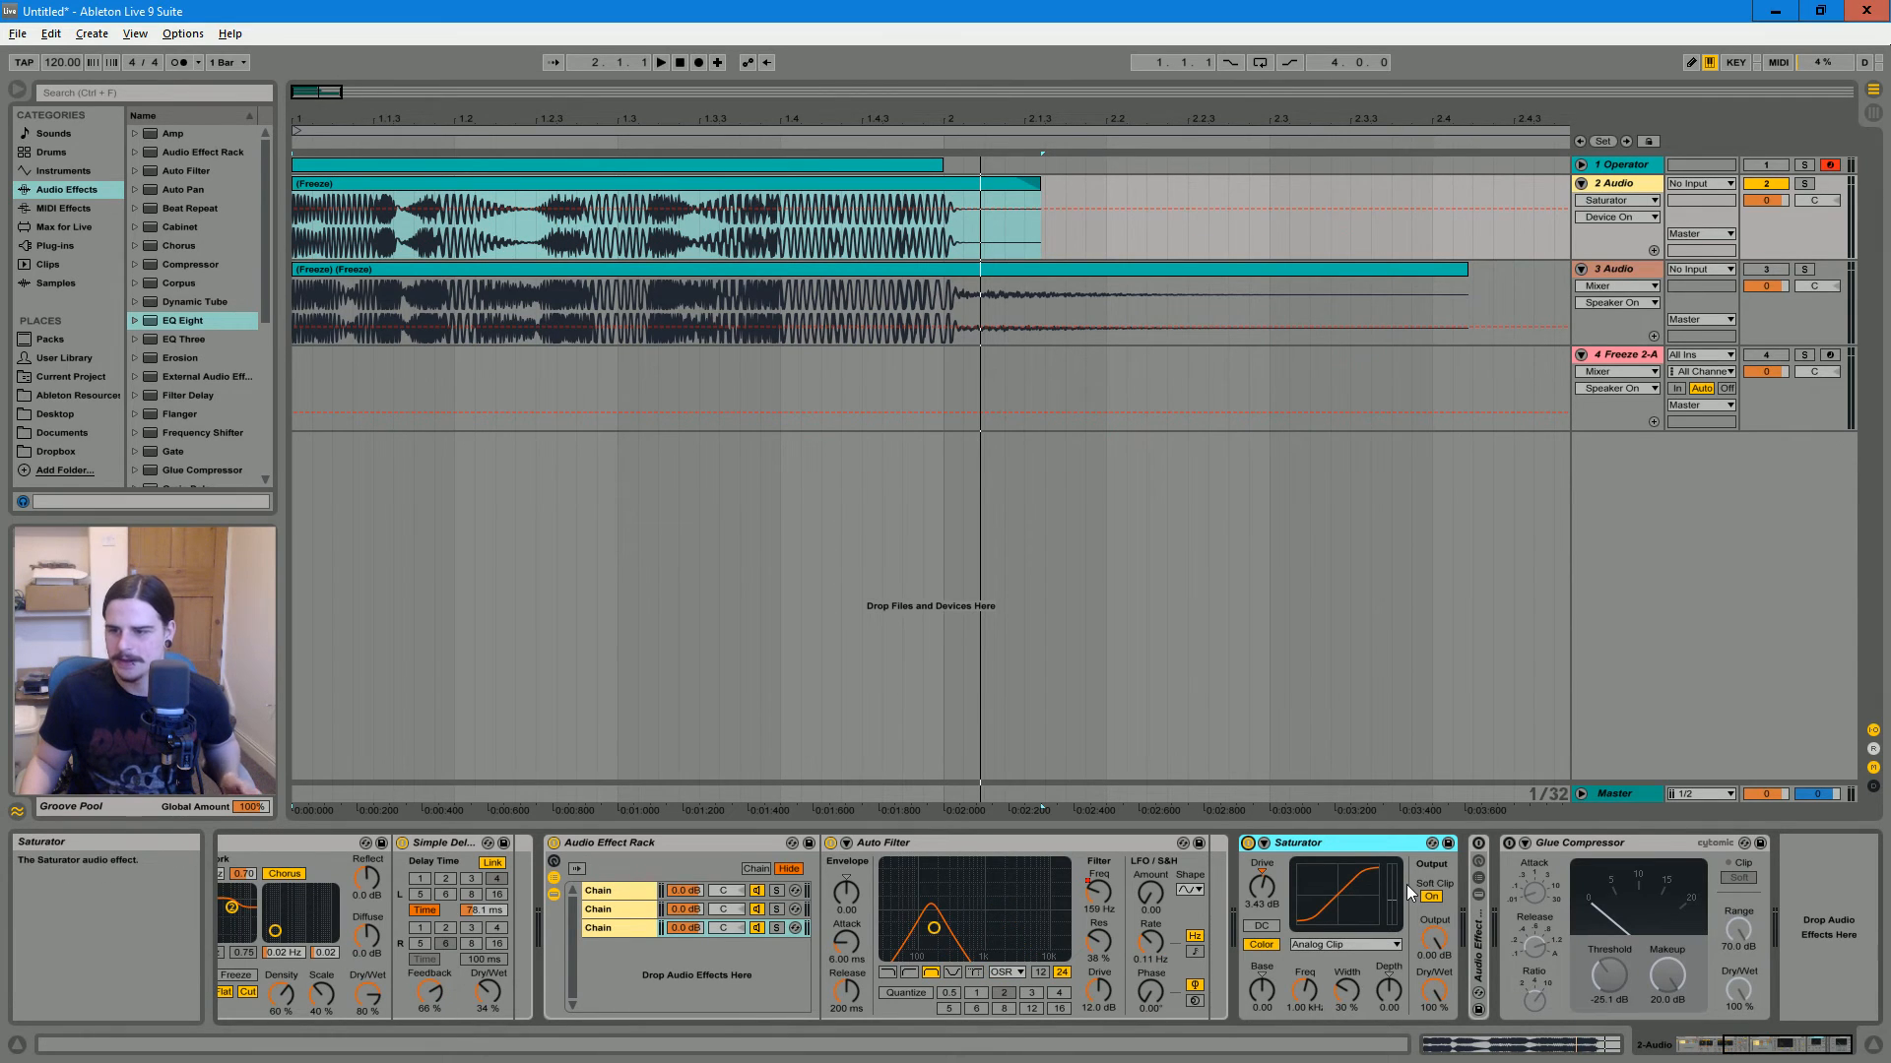
{"action": "left_click", "coordinate": [1361, 945]}
{"action": "left_click", "coordinate": [1363, 951]}
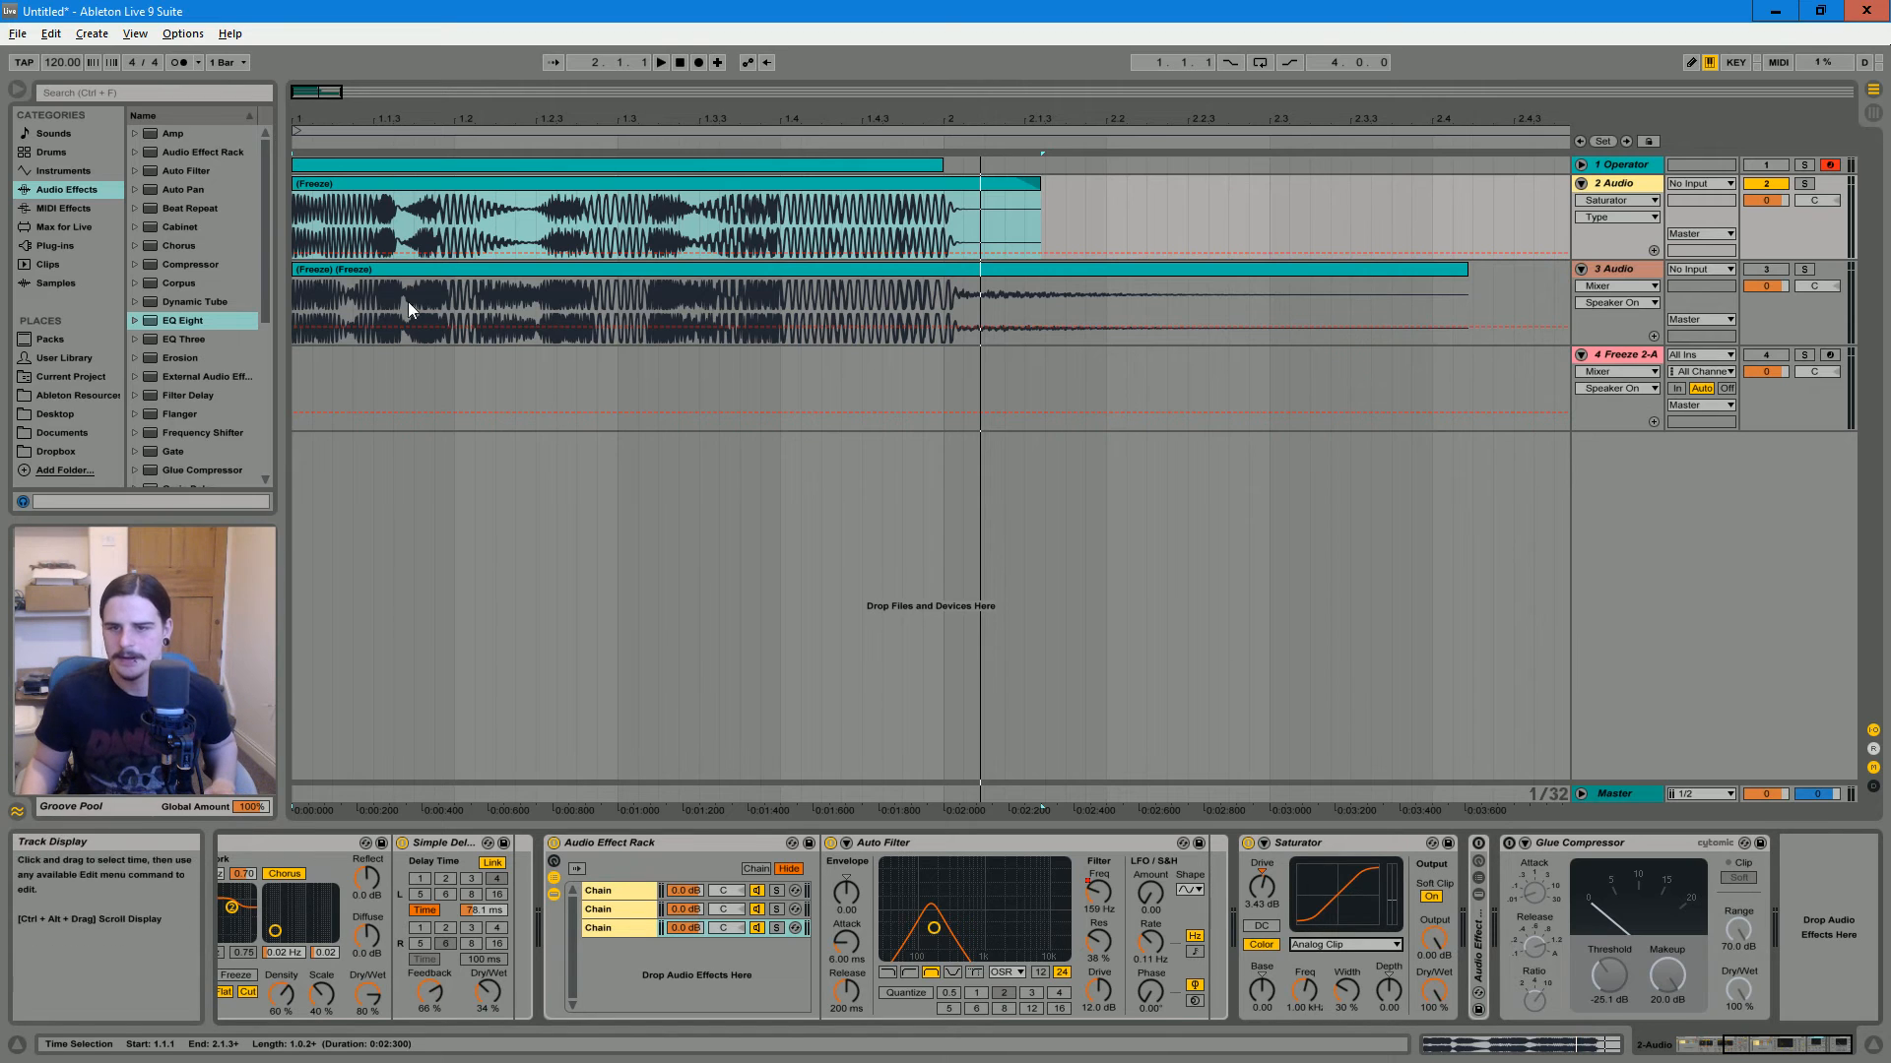
{"action": "left_click", "coordinate": [364, 185]}
{"action": "key", "text": "space"}
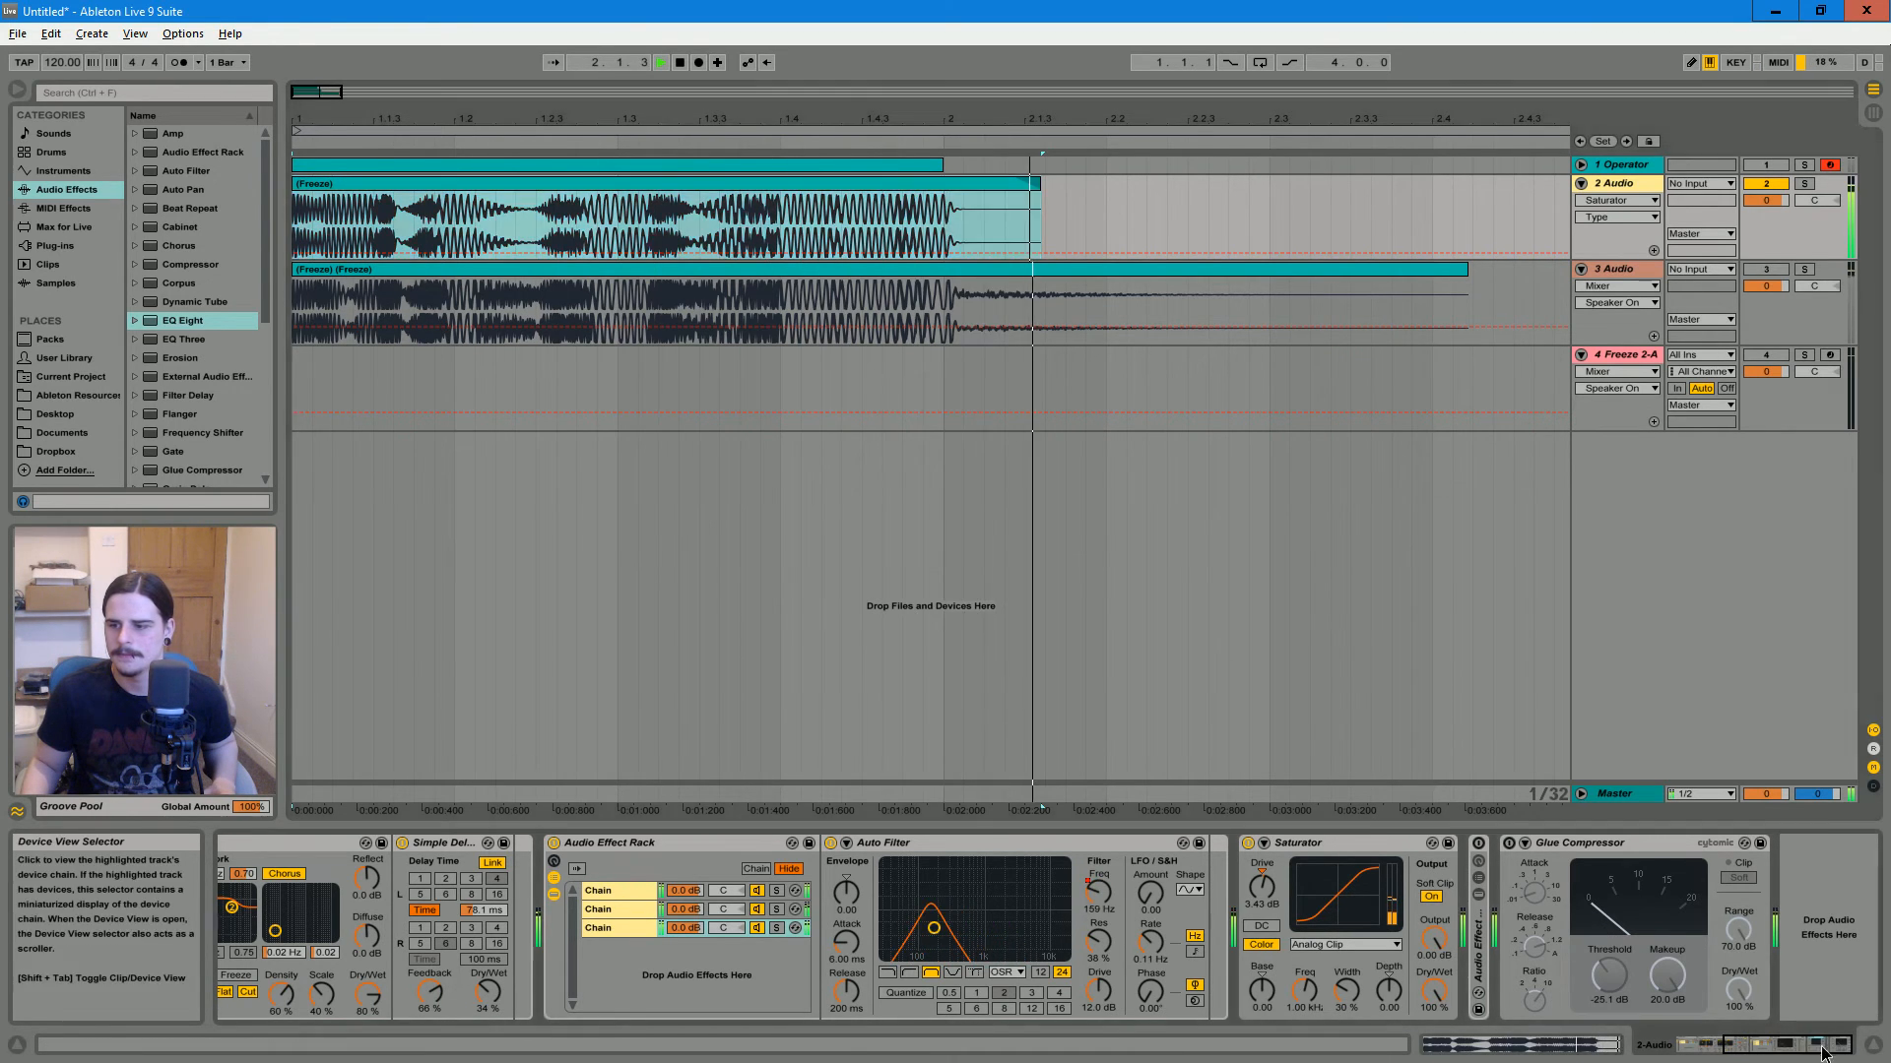
Switch on and expand the third Audio Effect Rack, and compare its Ping Pong Delay chain with its empty chain
{"action": "left_click", "coordinate": [1479, 960]}
{"action": "double_click", "coordinate": [1479, 960]}
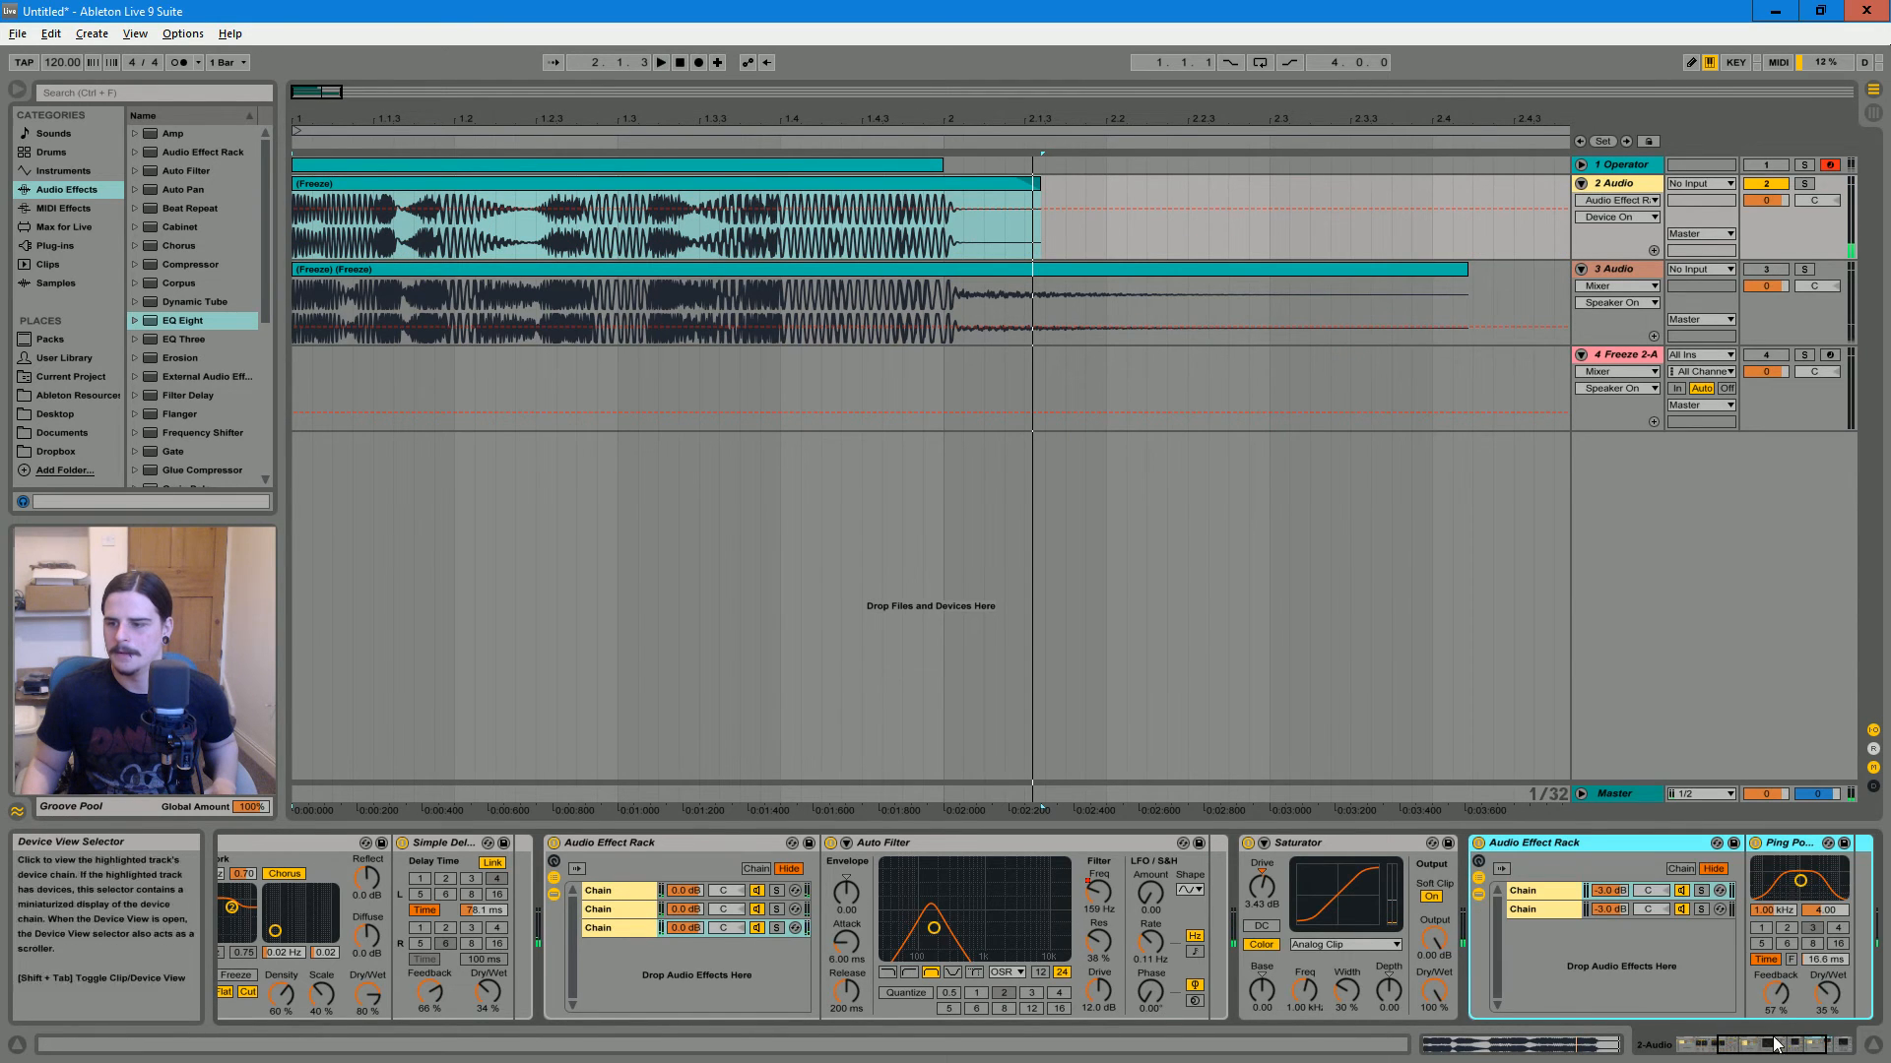
{"action": "left_click", "coordinate": [1167, 912]}
{"action": "left_click", "coordinate": [1163, 893]}
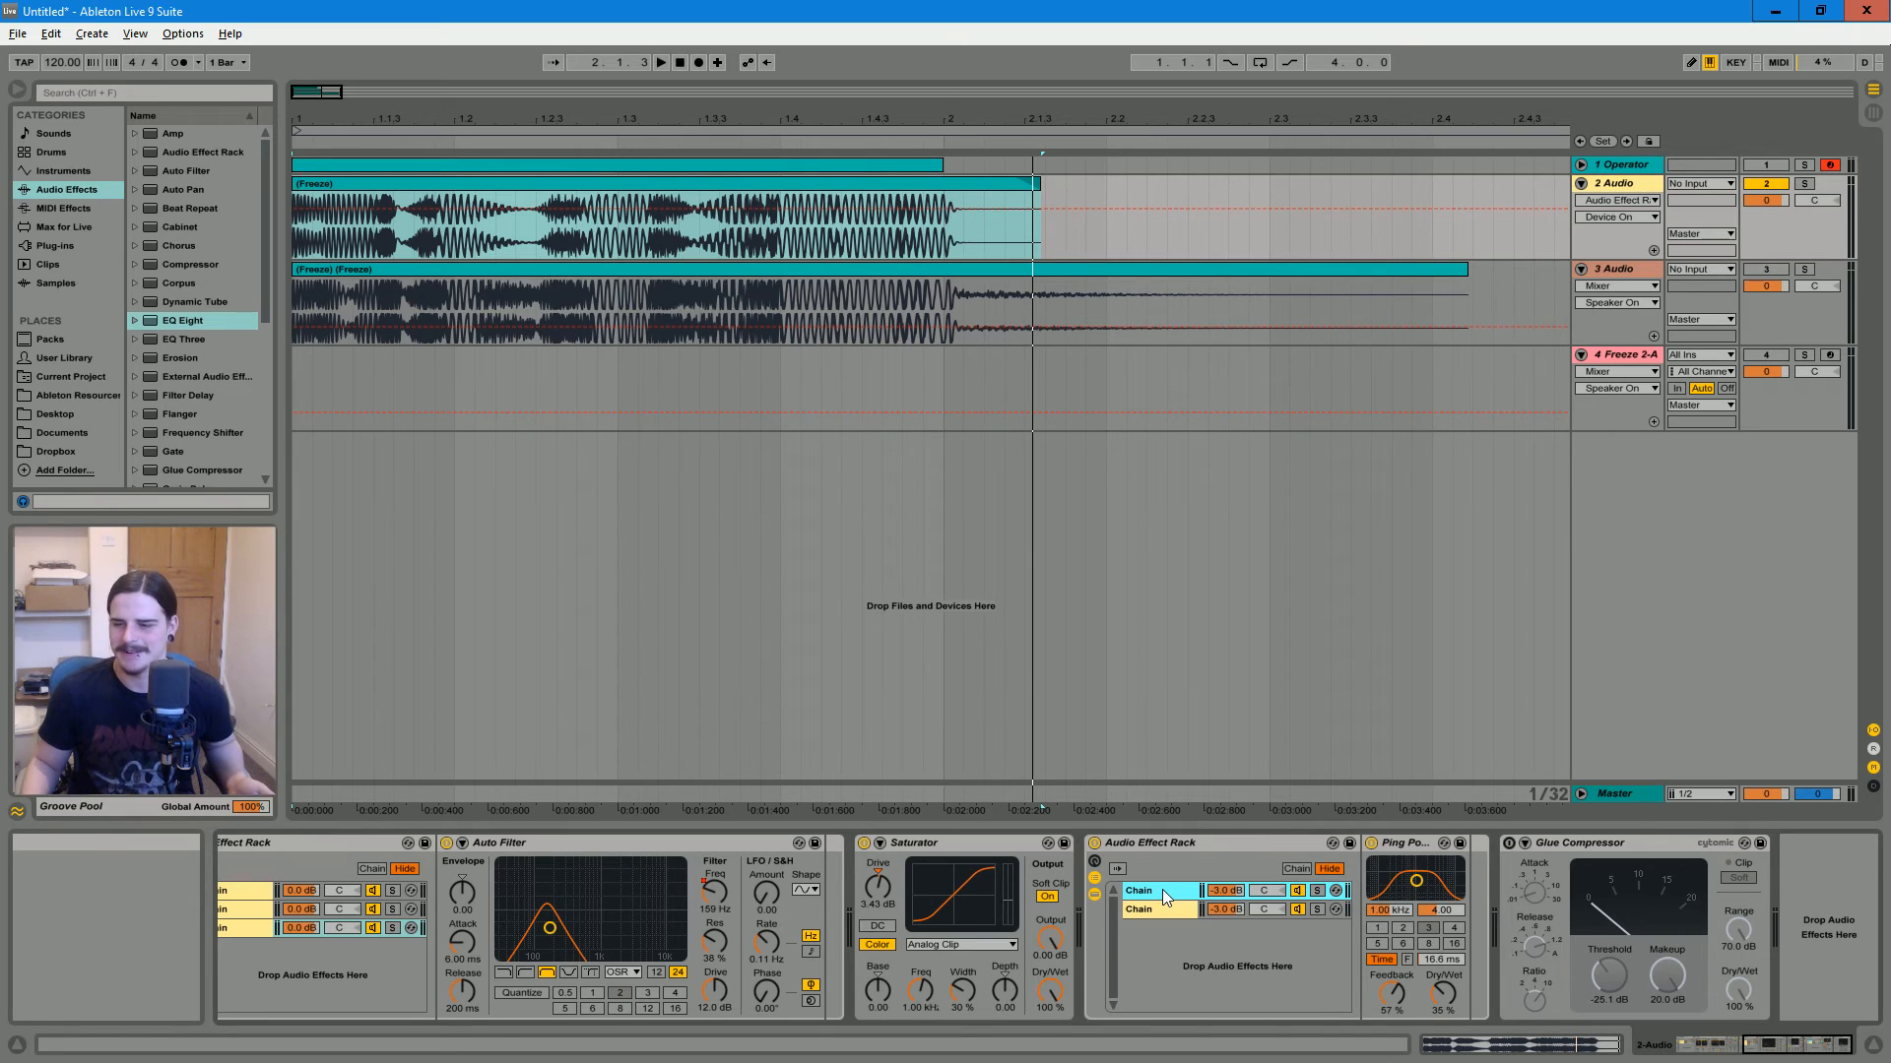
{"action": "left_click", "coordinate": [1161, 910]}
{"action": "left_click", "coordinate": [1160, 890]}
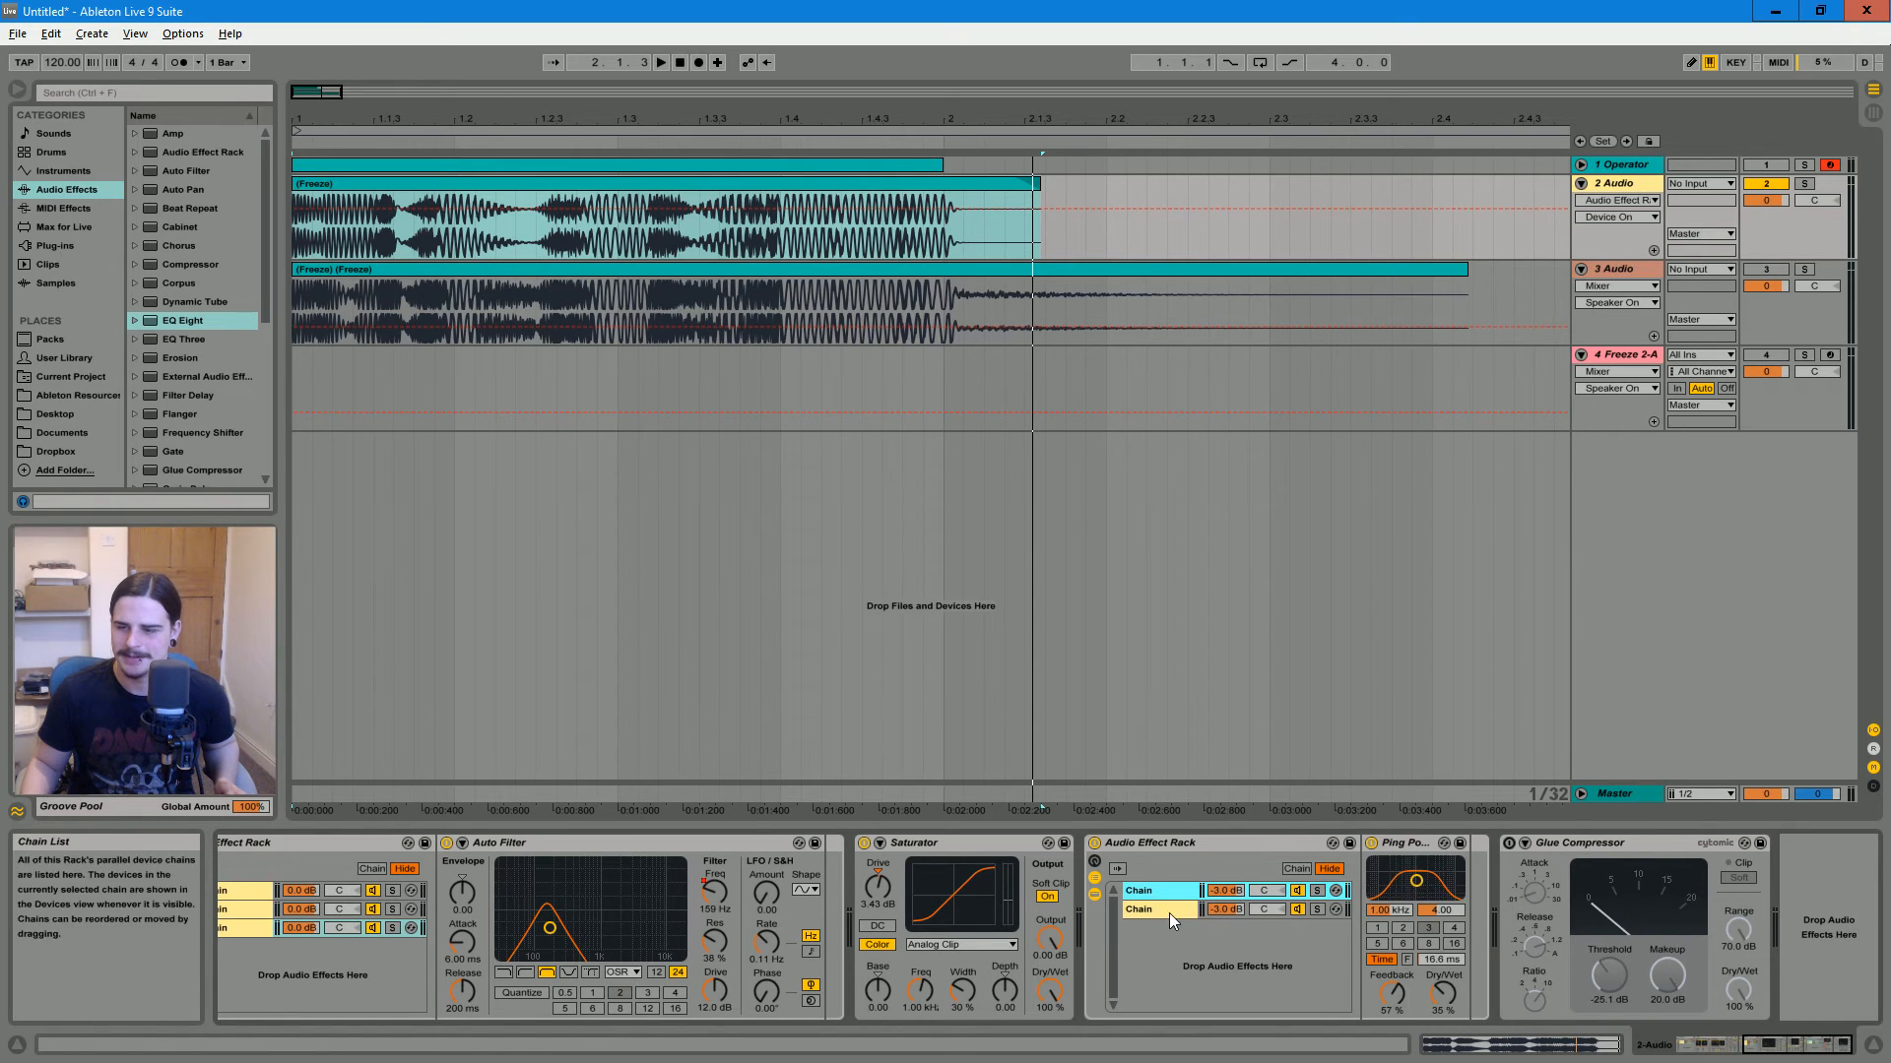
{"action": "left_click", "coordinate": [1167, 911]}
{"action": "left_click", "coordinate": [1166, 892]}
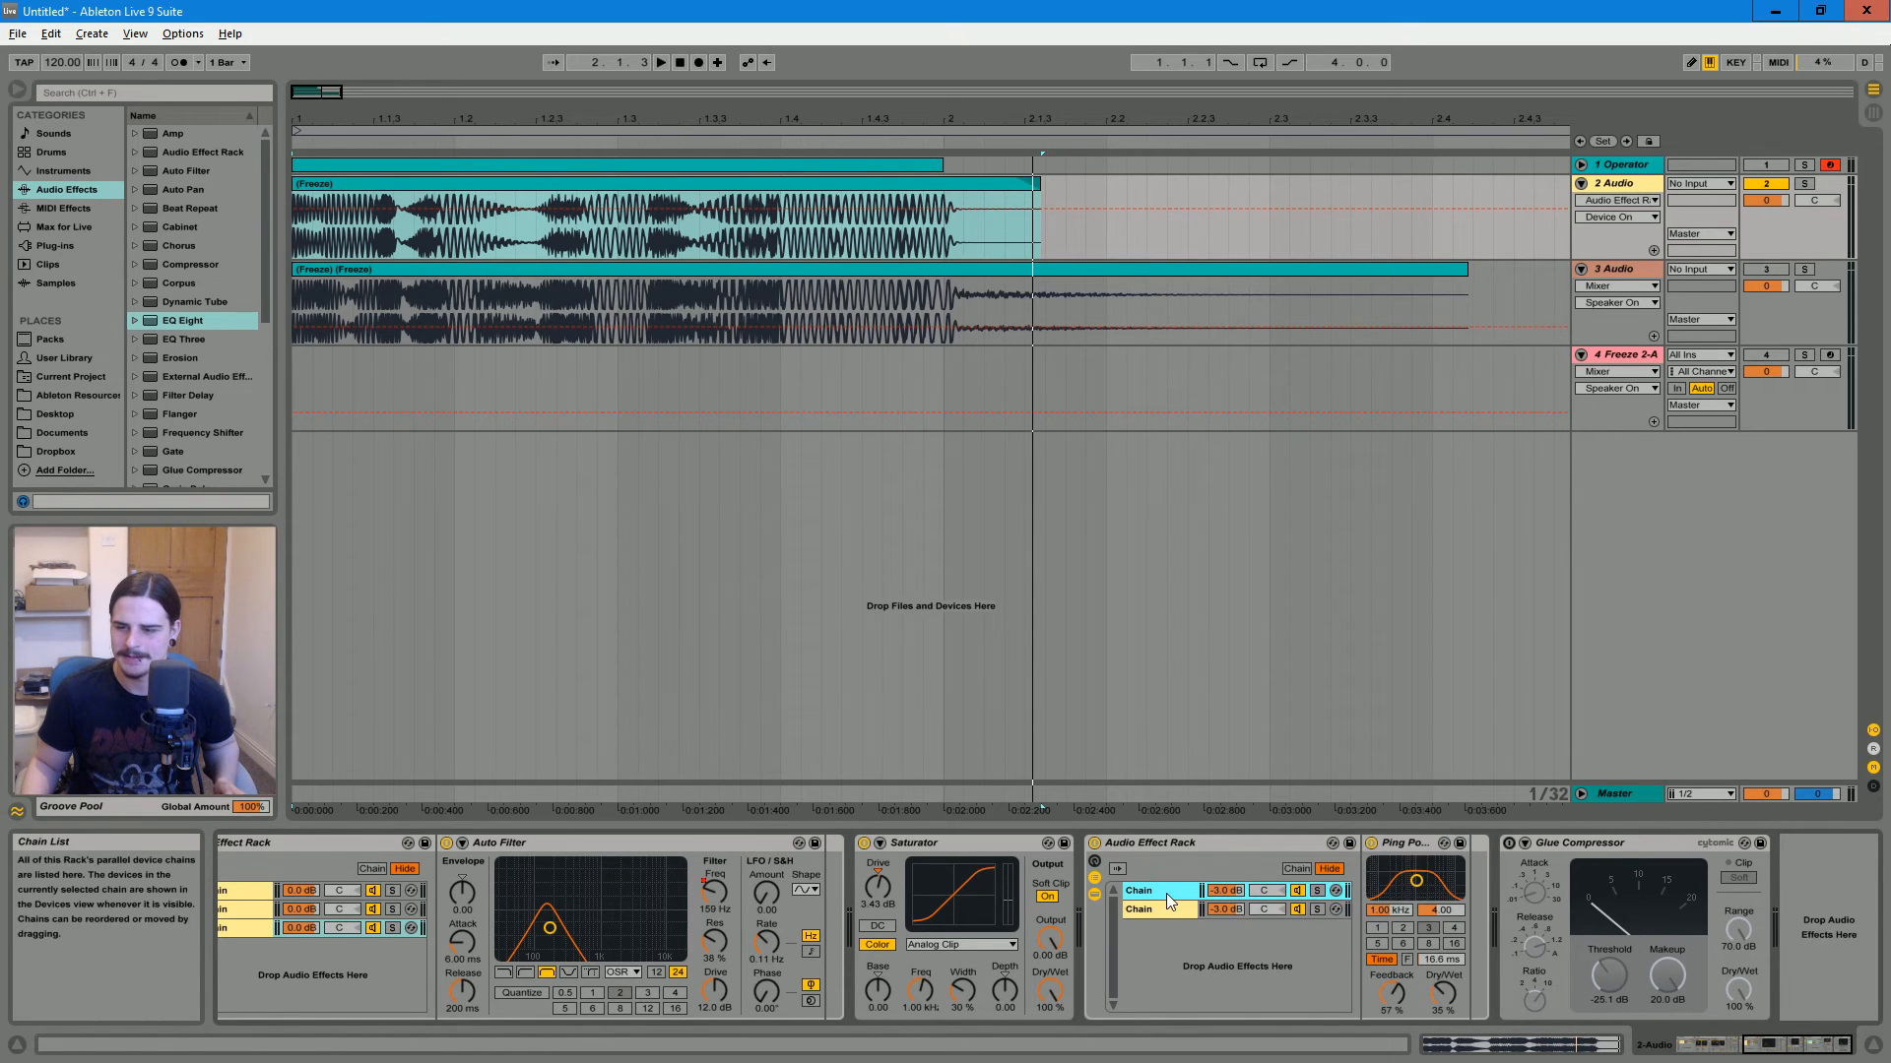
{"action": "left_click", "coordinate": [1425, 843]}
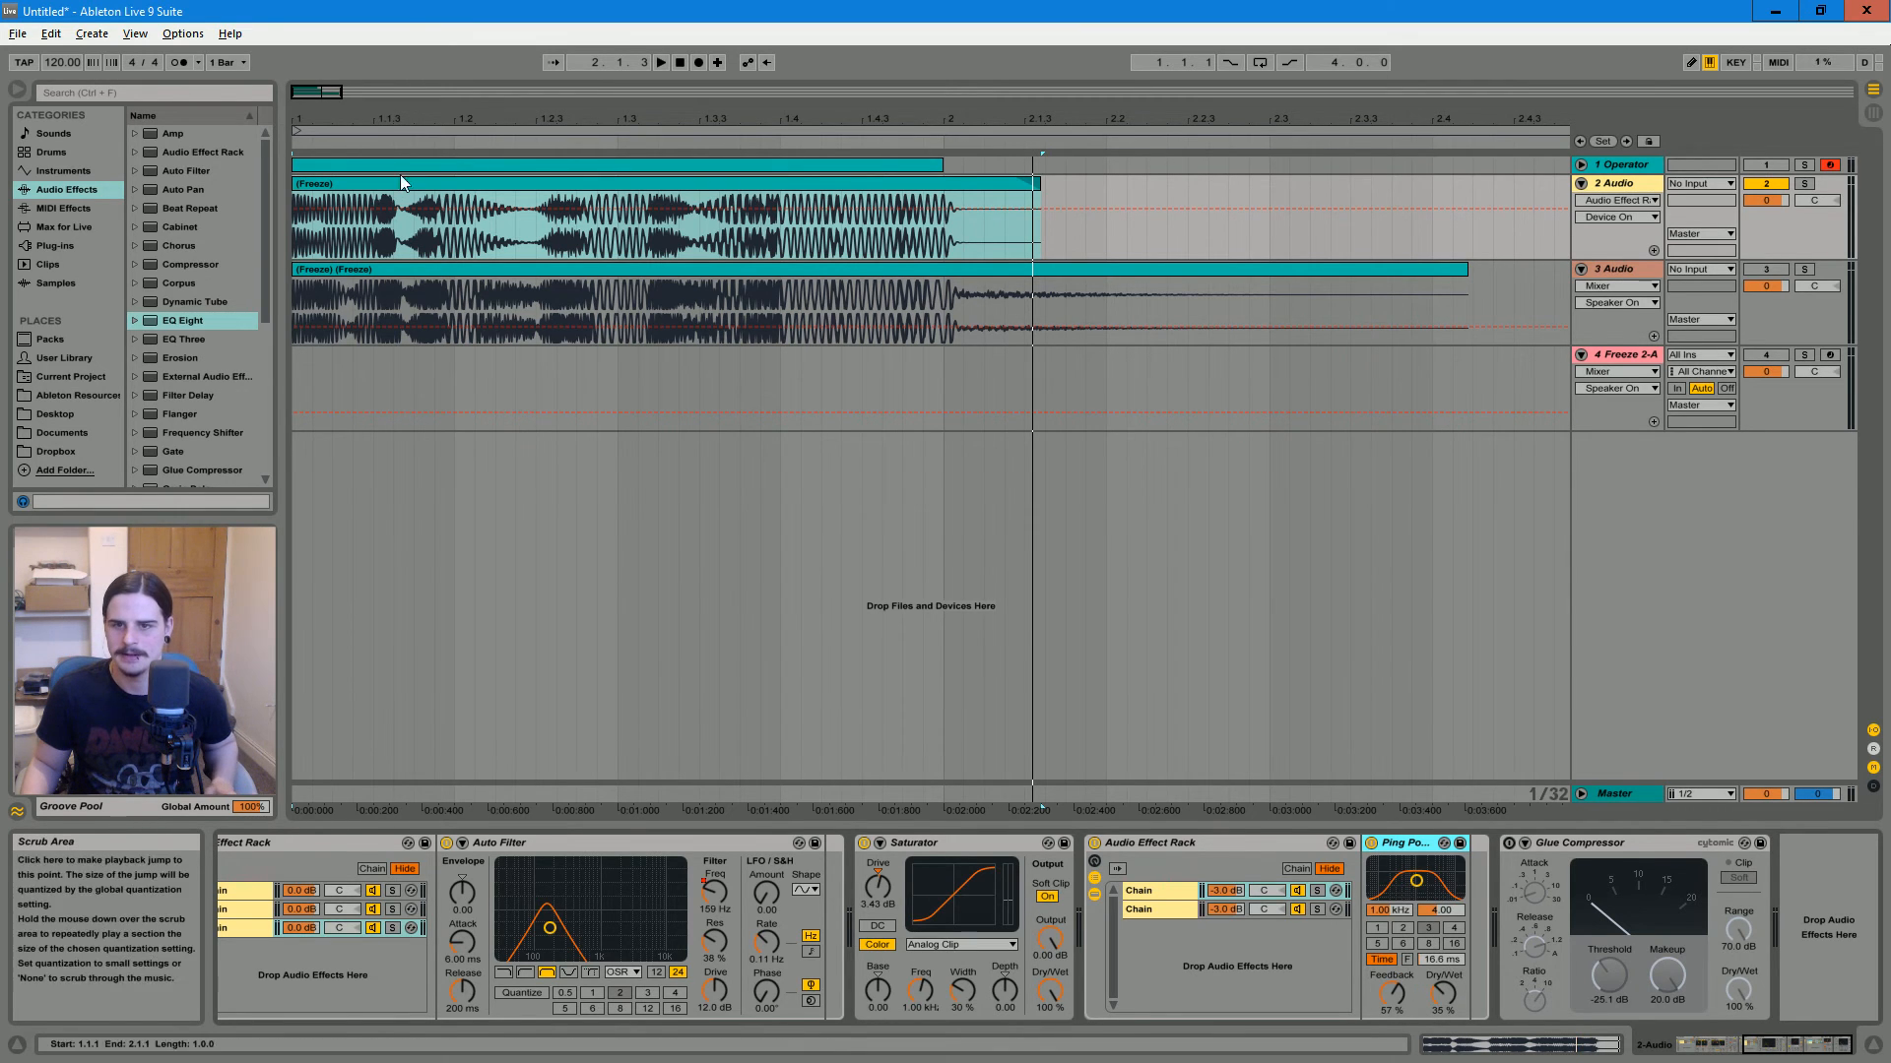
Play the 2 Audio clip through both chains of the third Audio Effect Rack
{"action": "left_click", "coordinate": [433, 167]}
{"action": "left_click", "coordinate": [453, 183]}
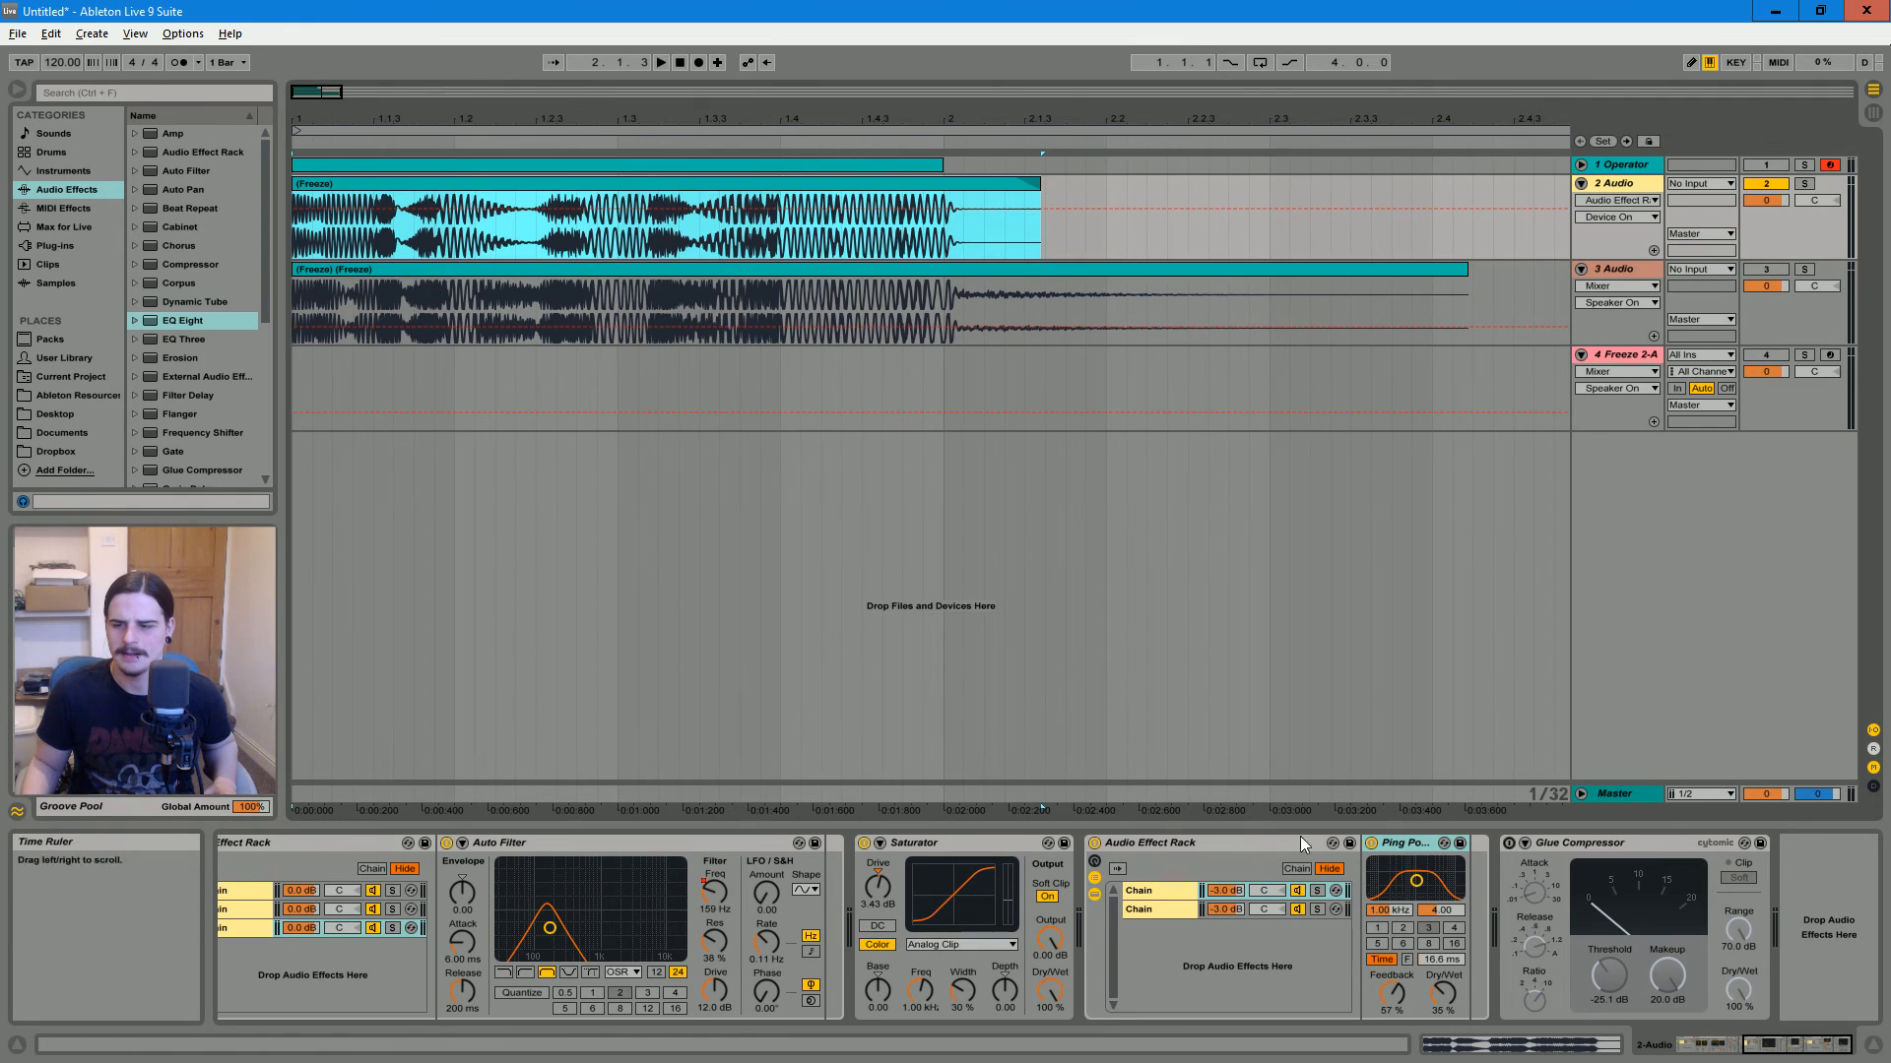
{"action": "key", "text": "space"}
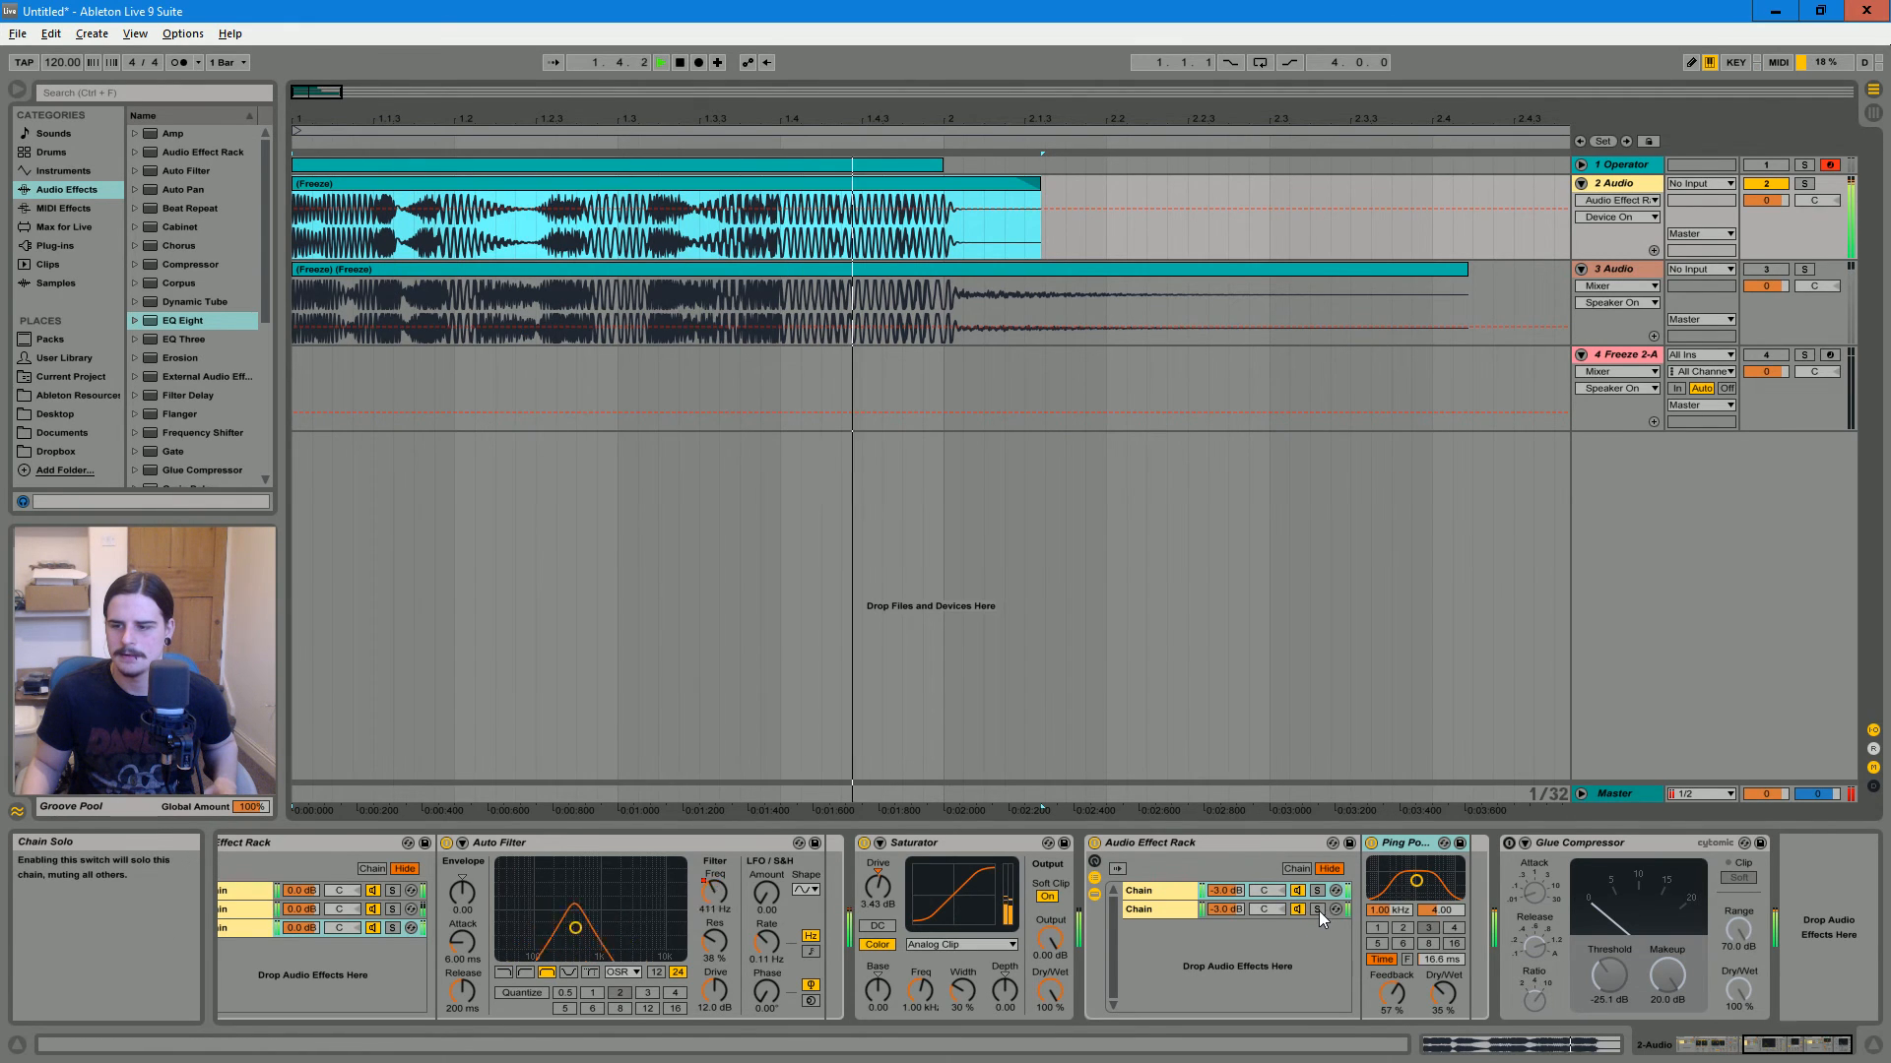
{"action": "key", "text": "space"}
Audition the Ping Pong Delay chain soloed, the dry chain soloed, and both chains together on the 2 Audio clip
{"action": "left_click", "coordinate": [1318, 891]}
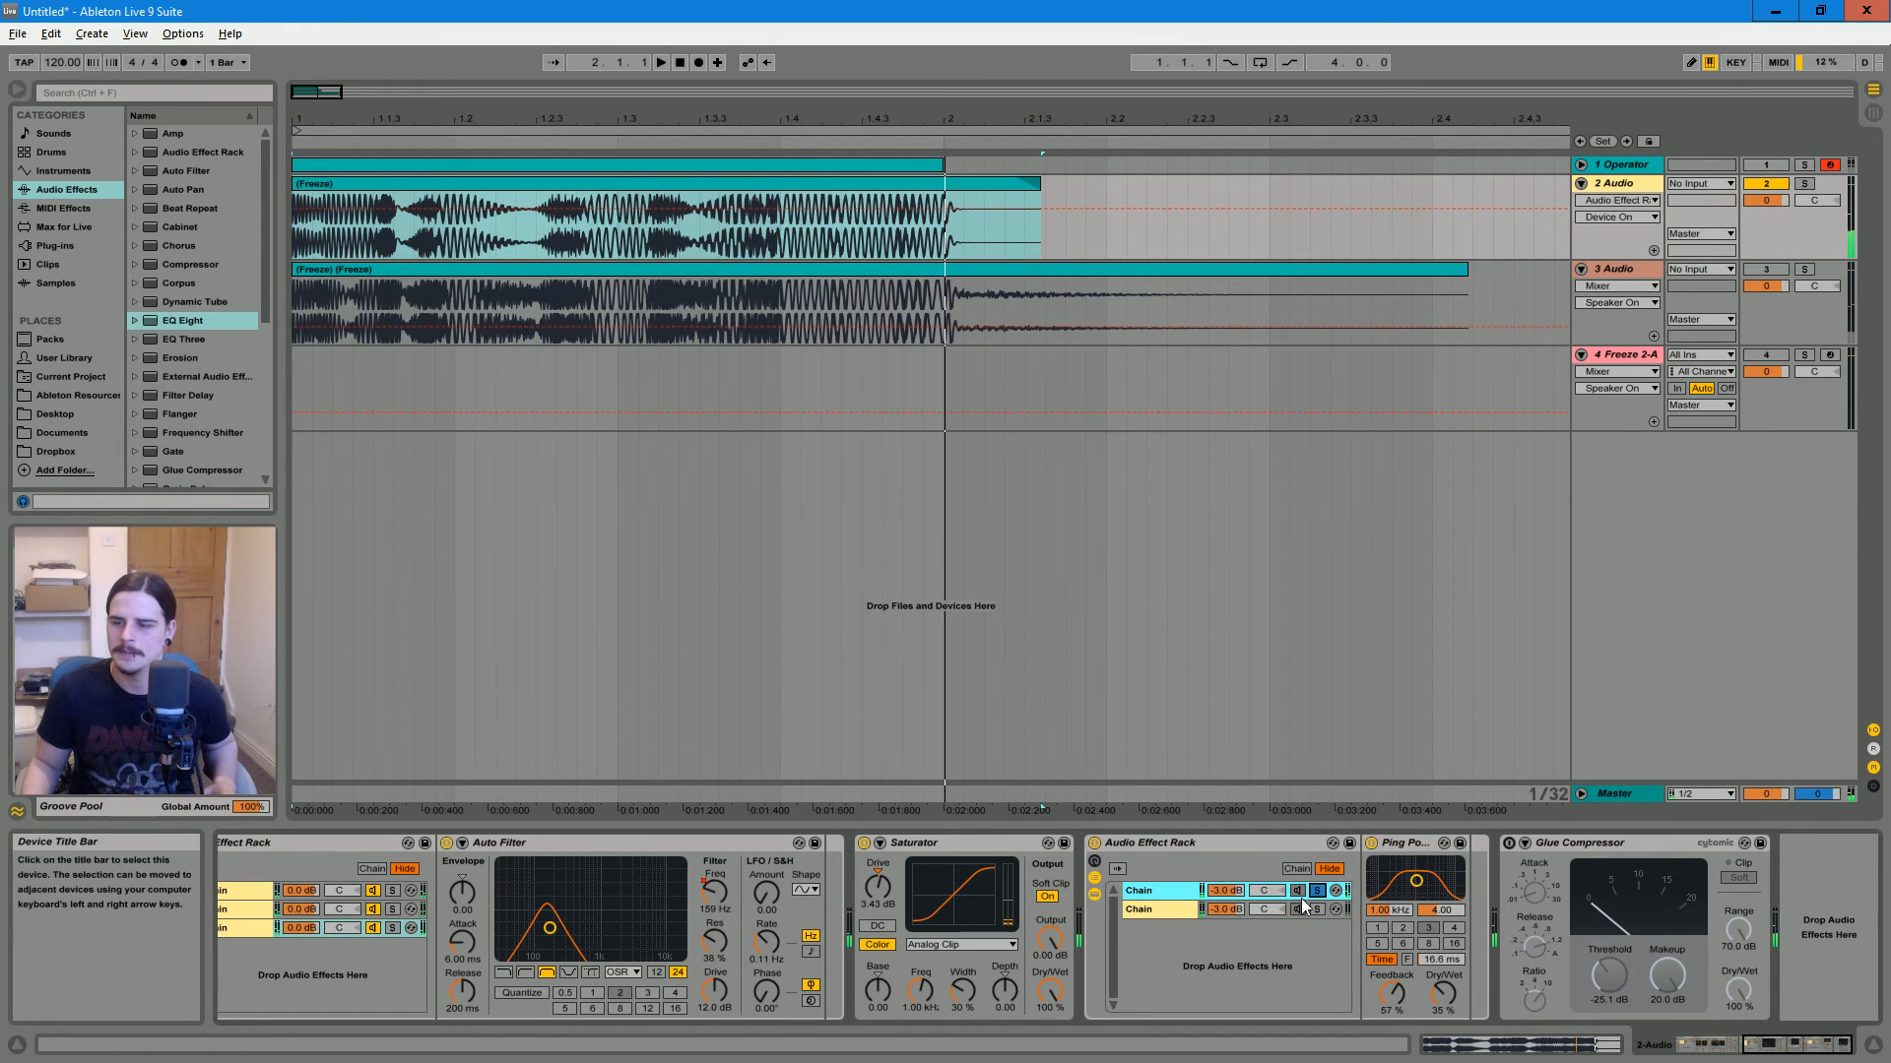
{"action": "left_click", "coordinate": [434, 185]}
{"action": "key", "text": "space"}
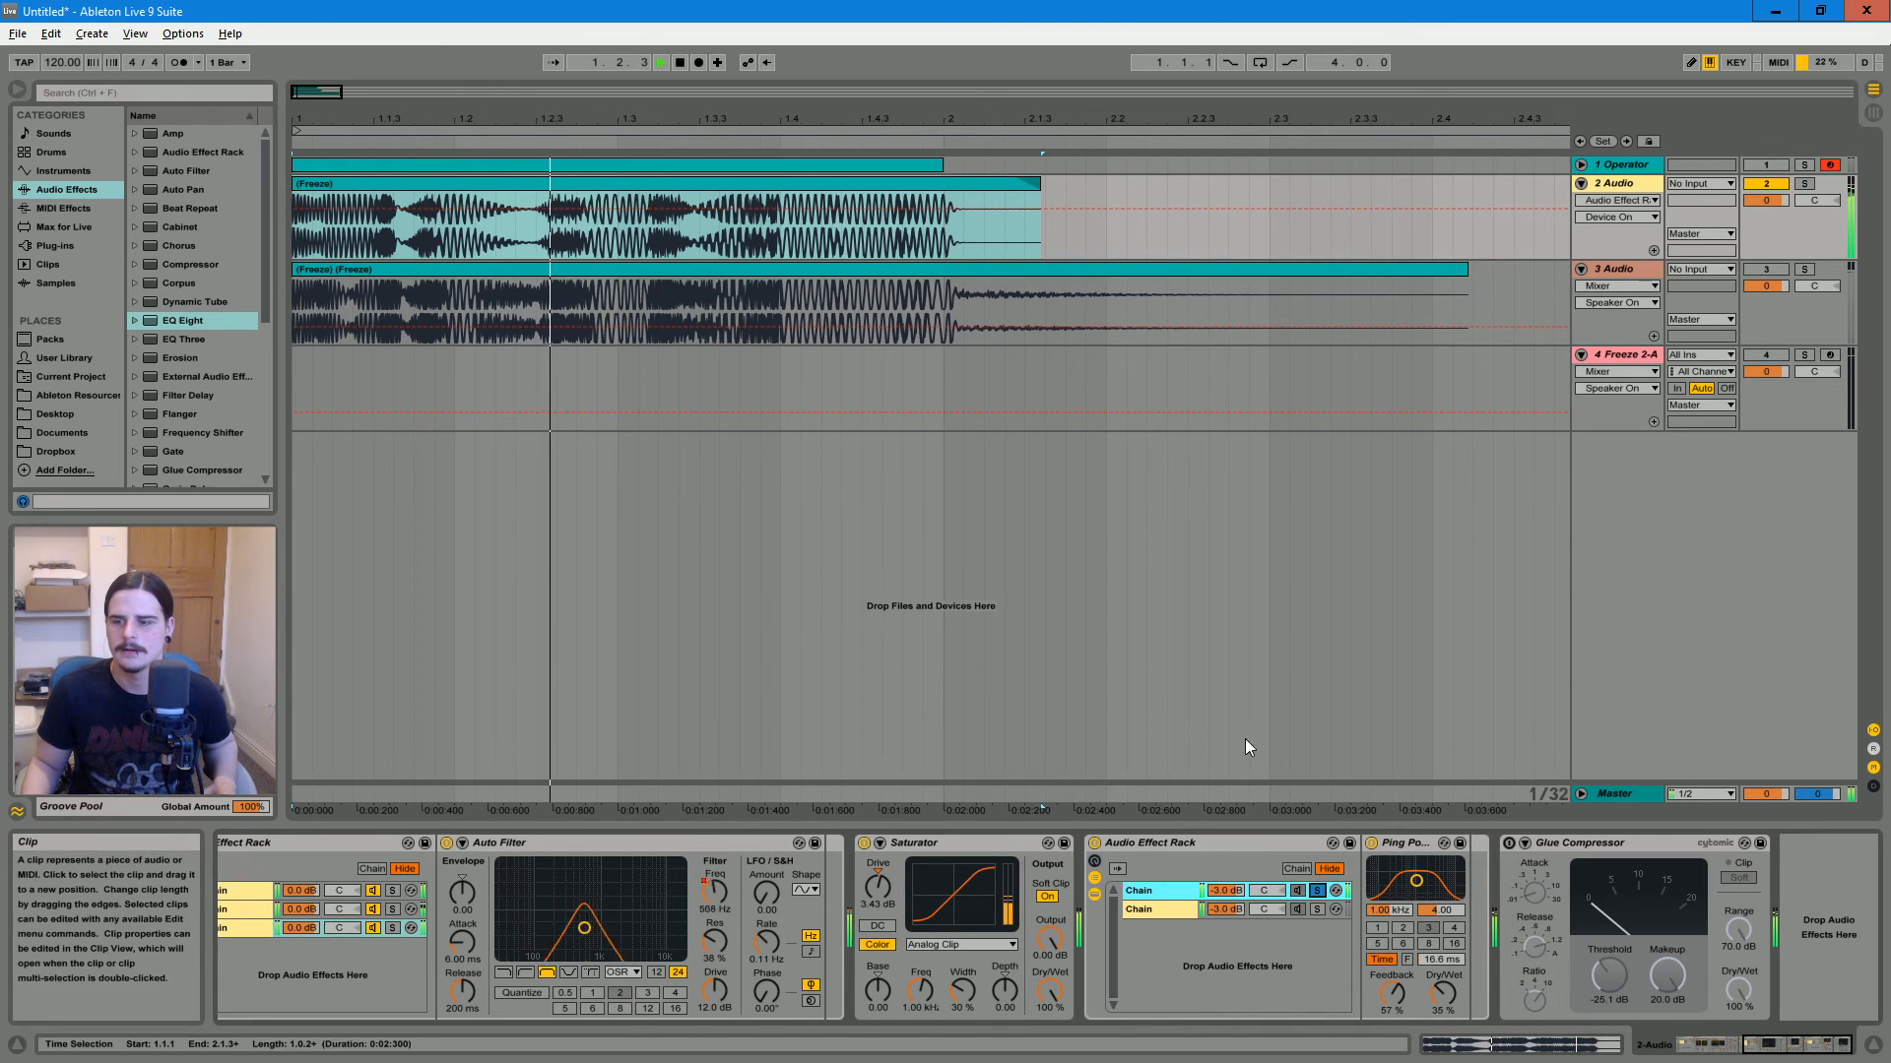
{"action": "left_click", "coordinate": [1318, 908]}
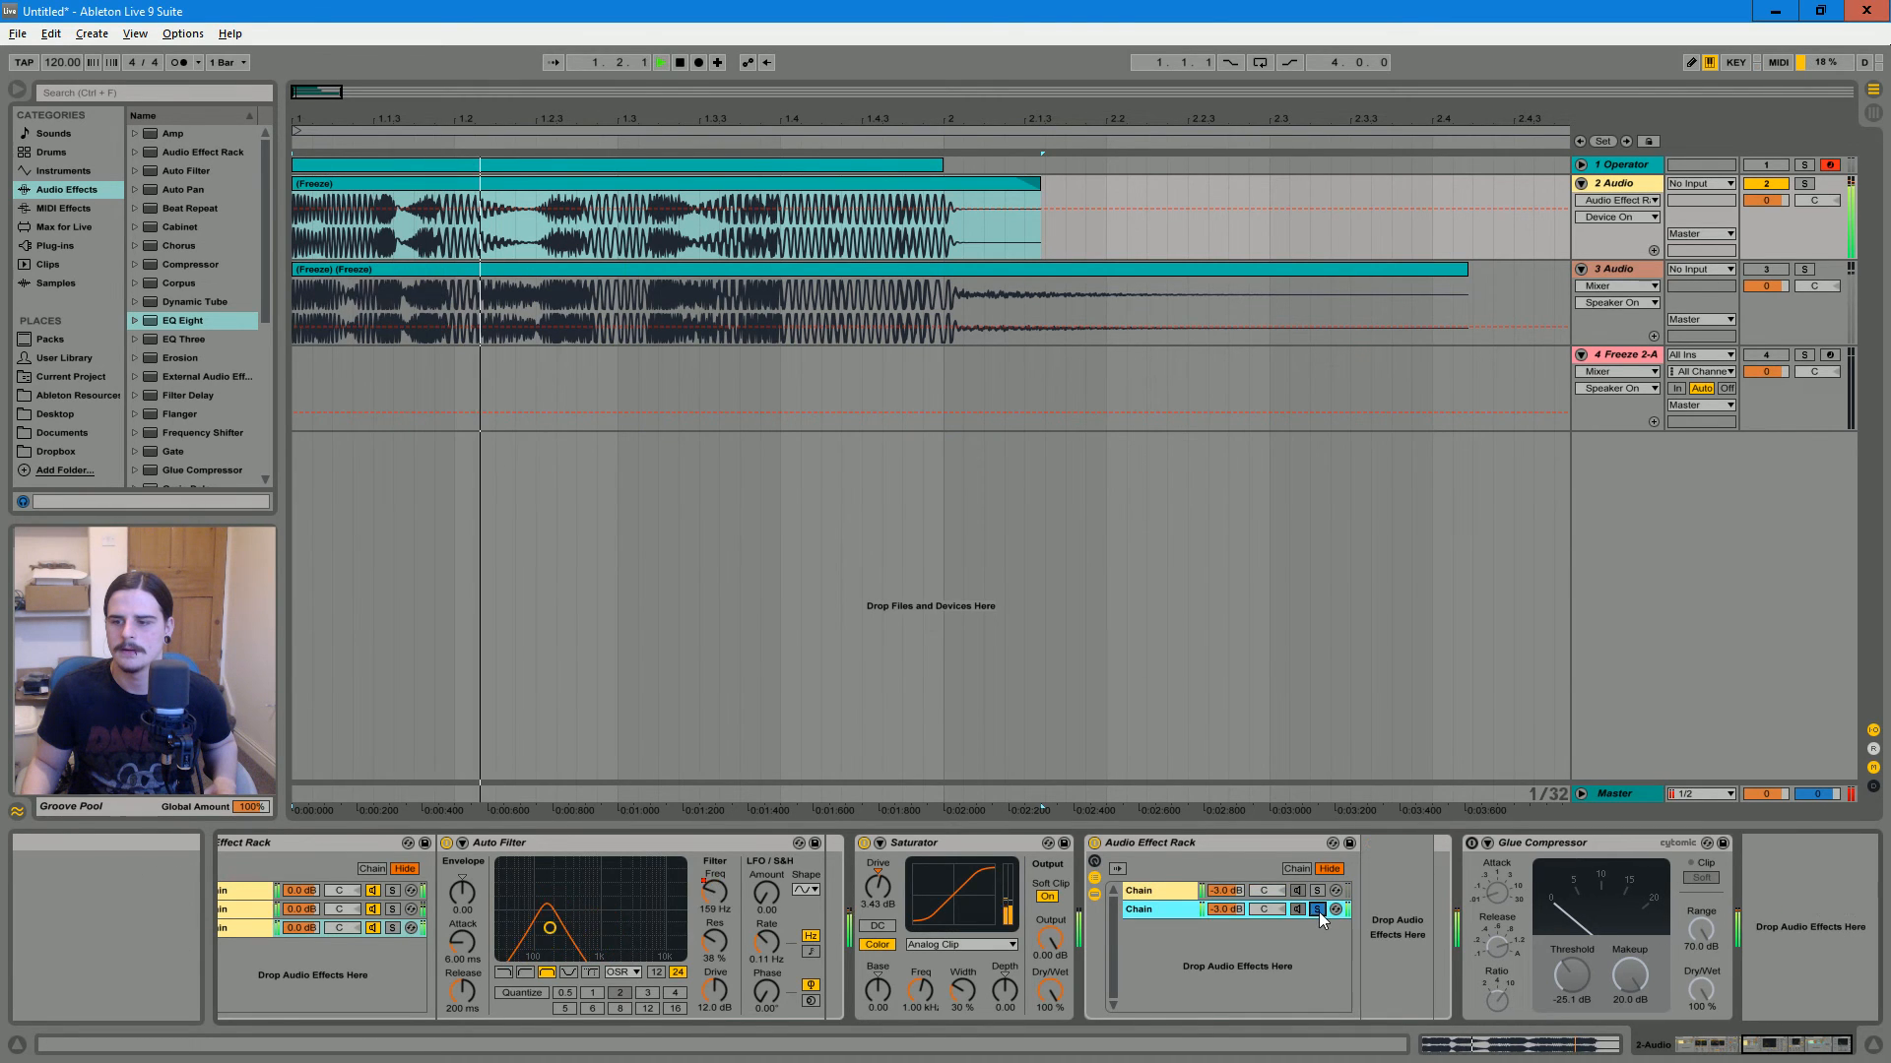
{"action": "left_click", "coordinate": [1317, 909]}
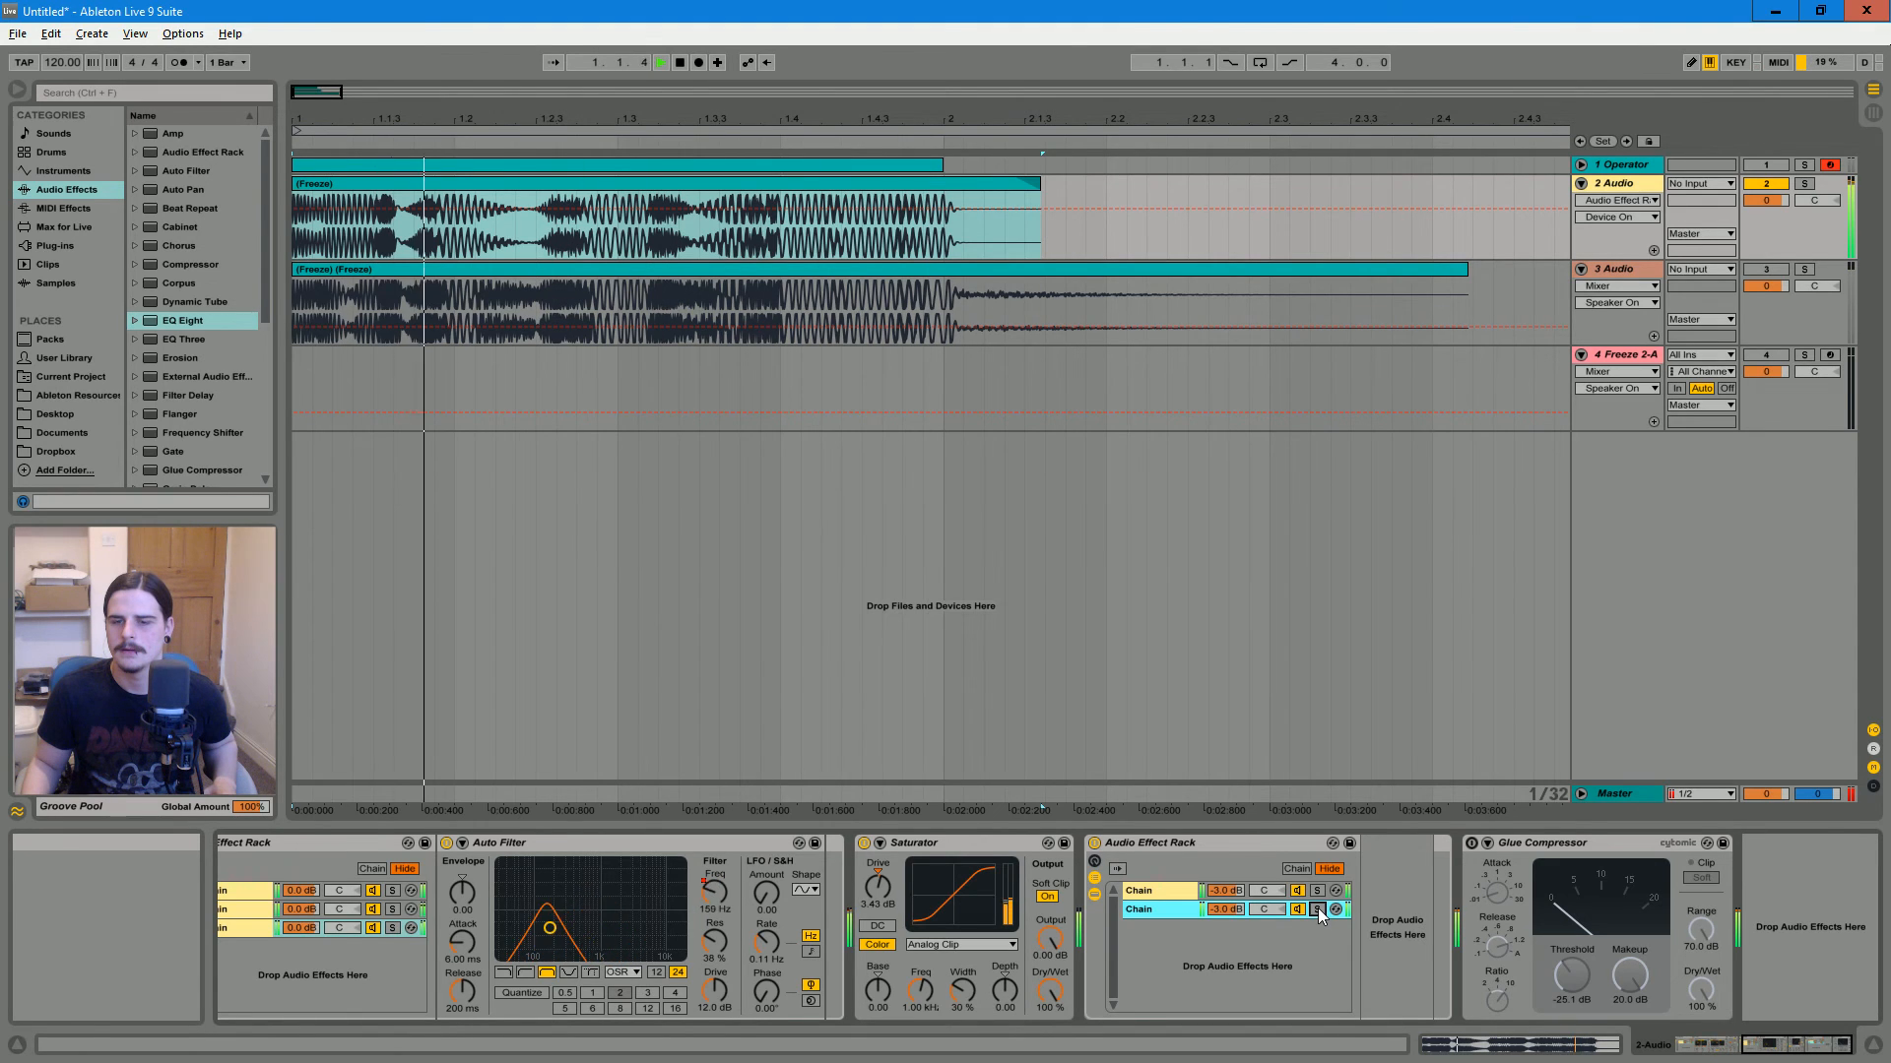
{"action": "key", "text": "space"}
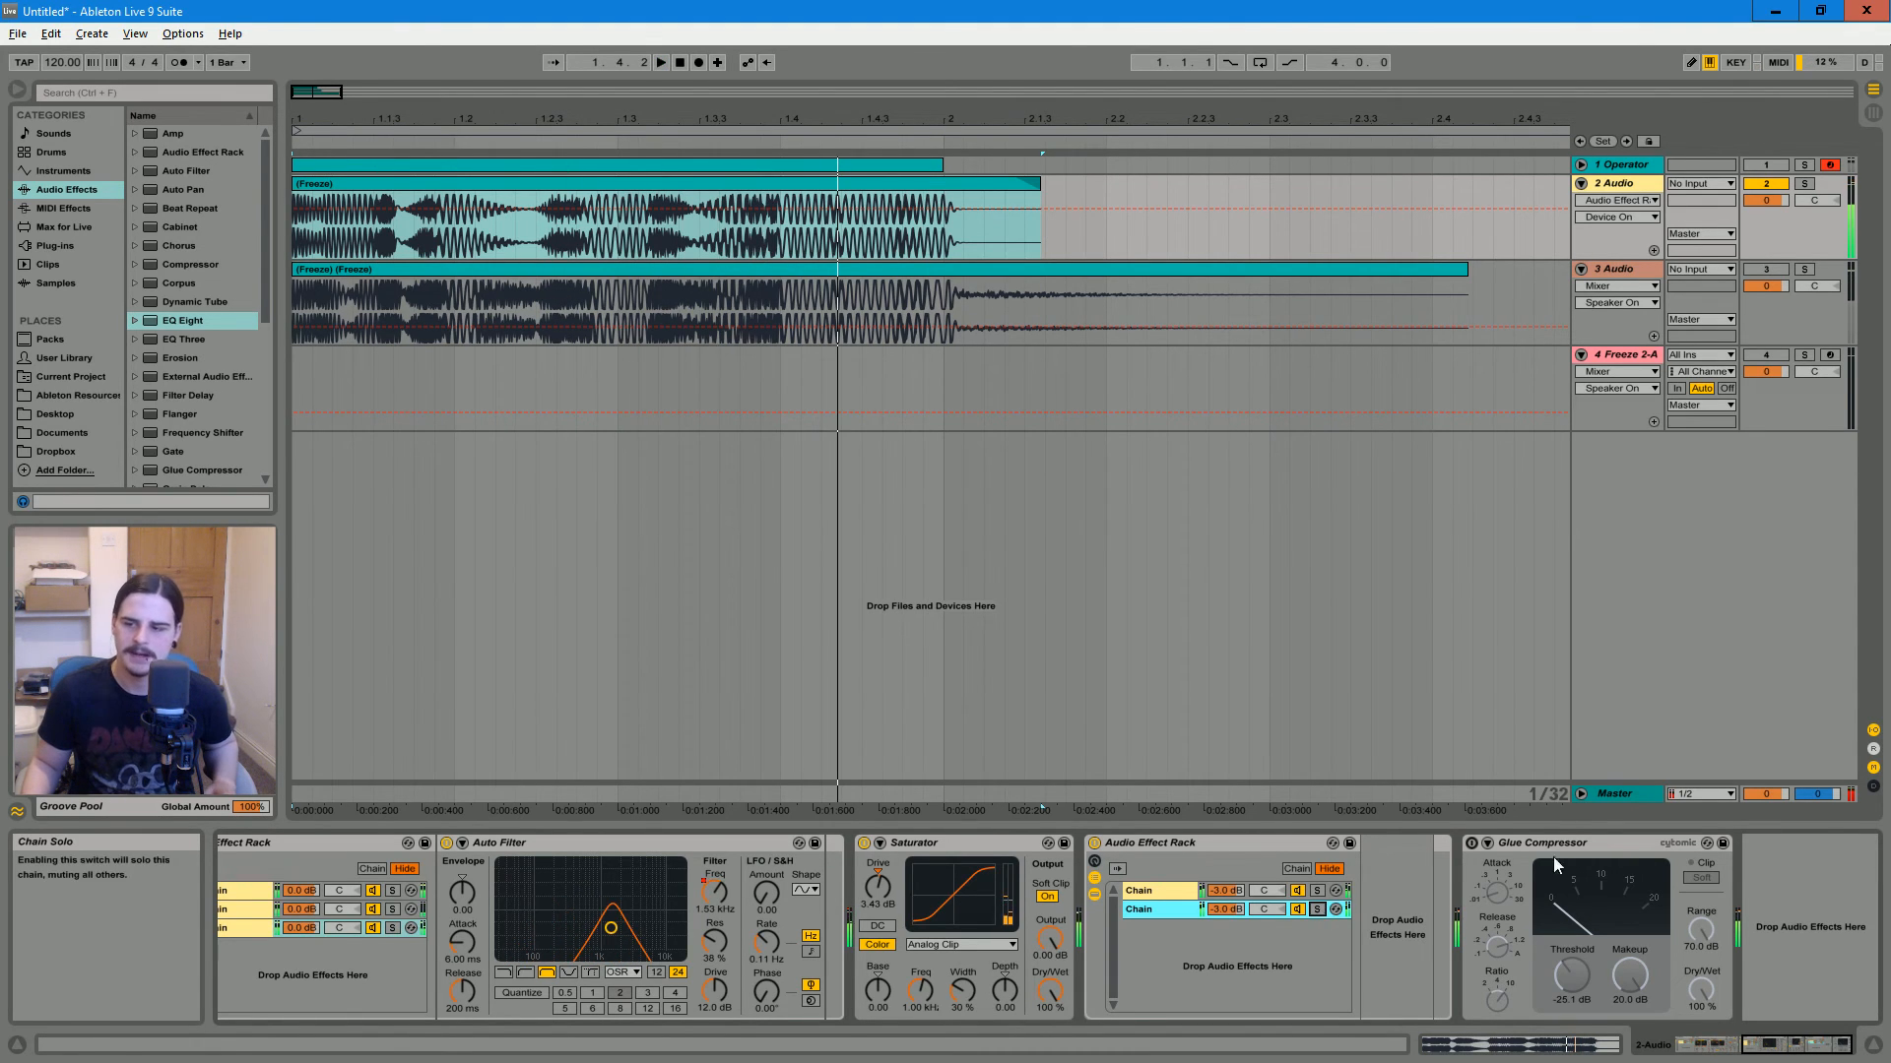
Switch on the Glue Compressor and play the 2 Audio clip through the complete effect chain
{"action": "left_click", "coordinate": [1471, 843]}
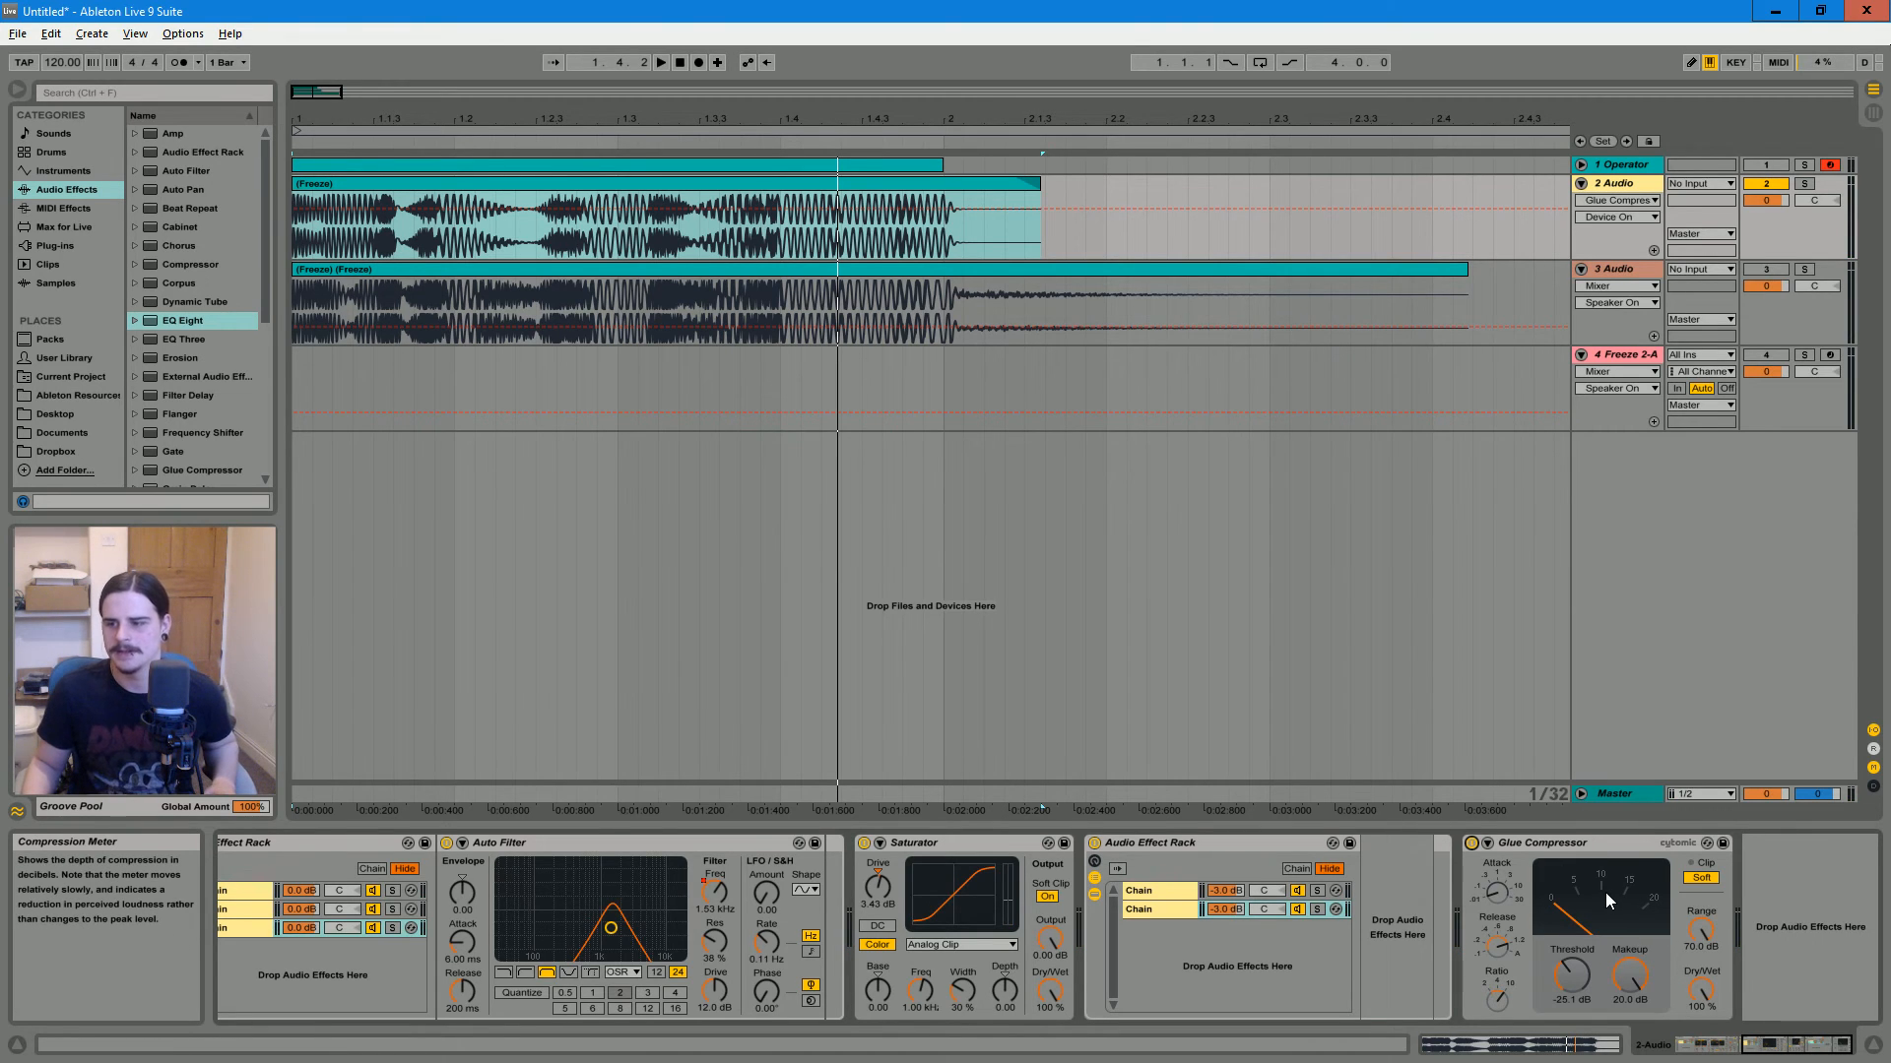
{"action": "left_click", "coordinate": [395, 175]}
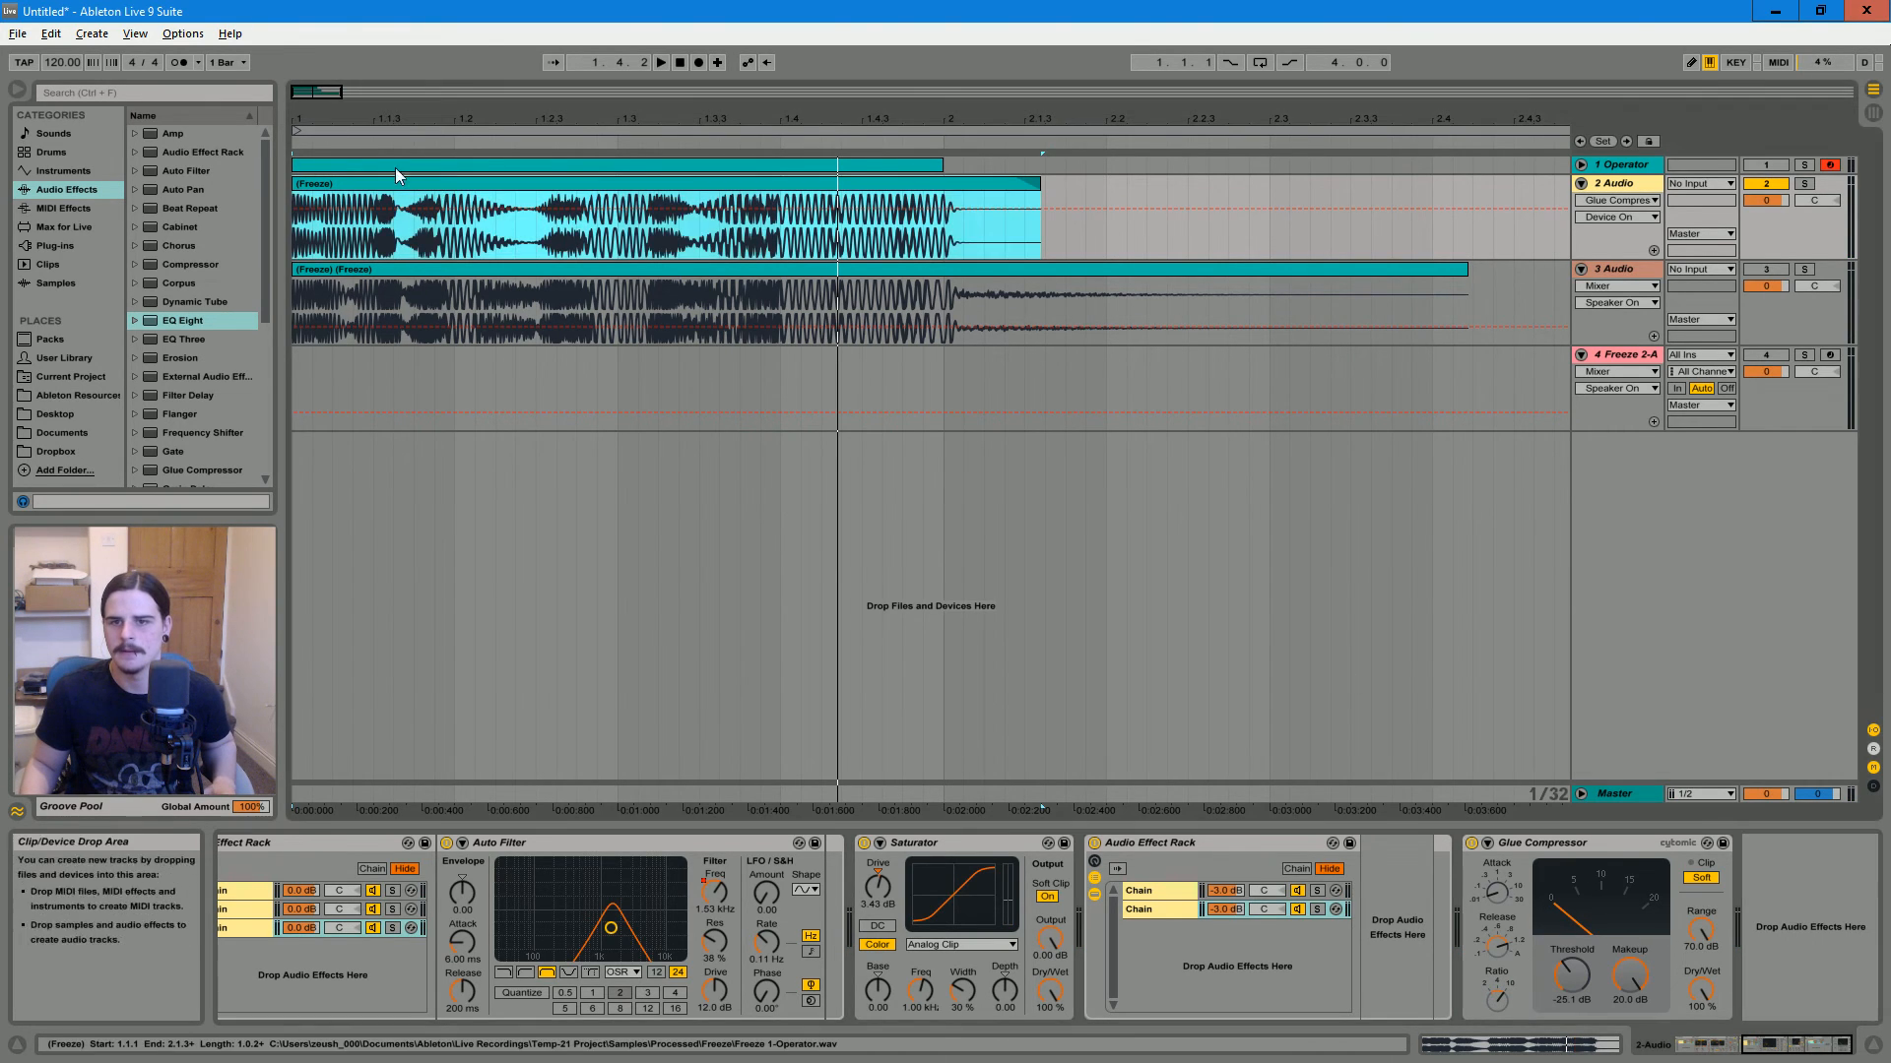
{"action": "left_click_drag", "start_coordinate": [316, 96], "coordinate": [323, 92]}
{"action": "key", "text": "space"}
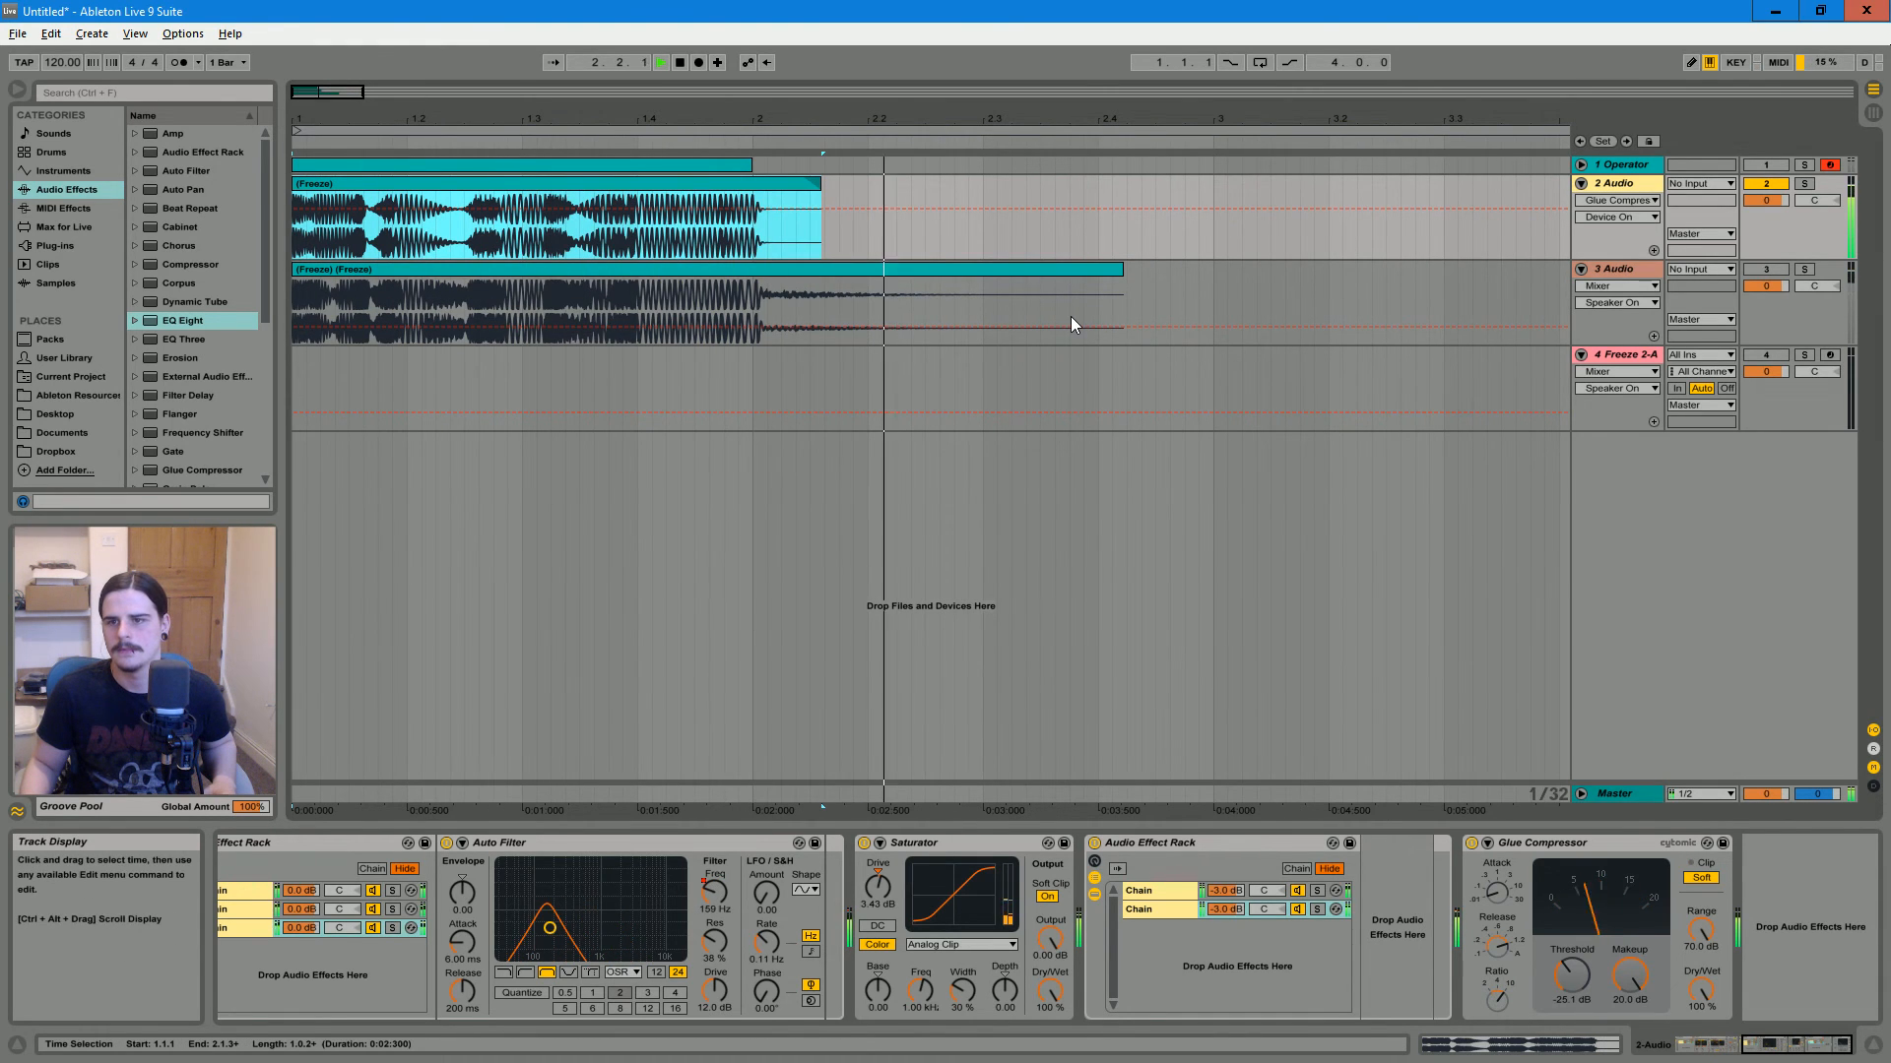
{"action": "key", "text": "space"}
Mute the 2 Audio track and select the resampled clip on the 3 Audio track
{"action": "left_click", "coordinate": [1765, 184]}
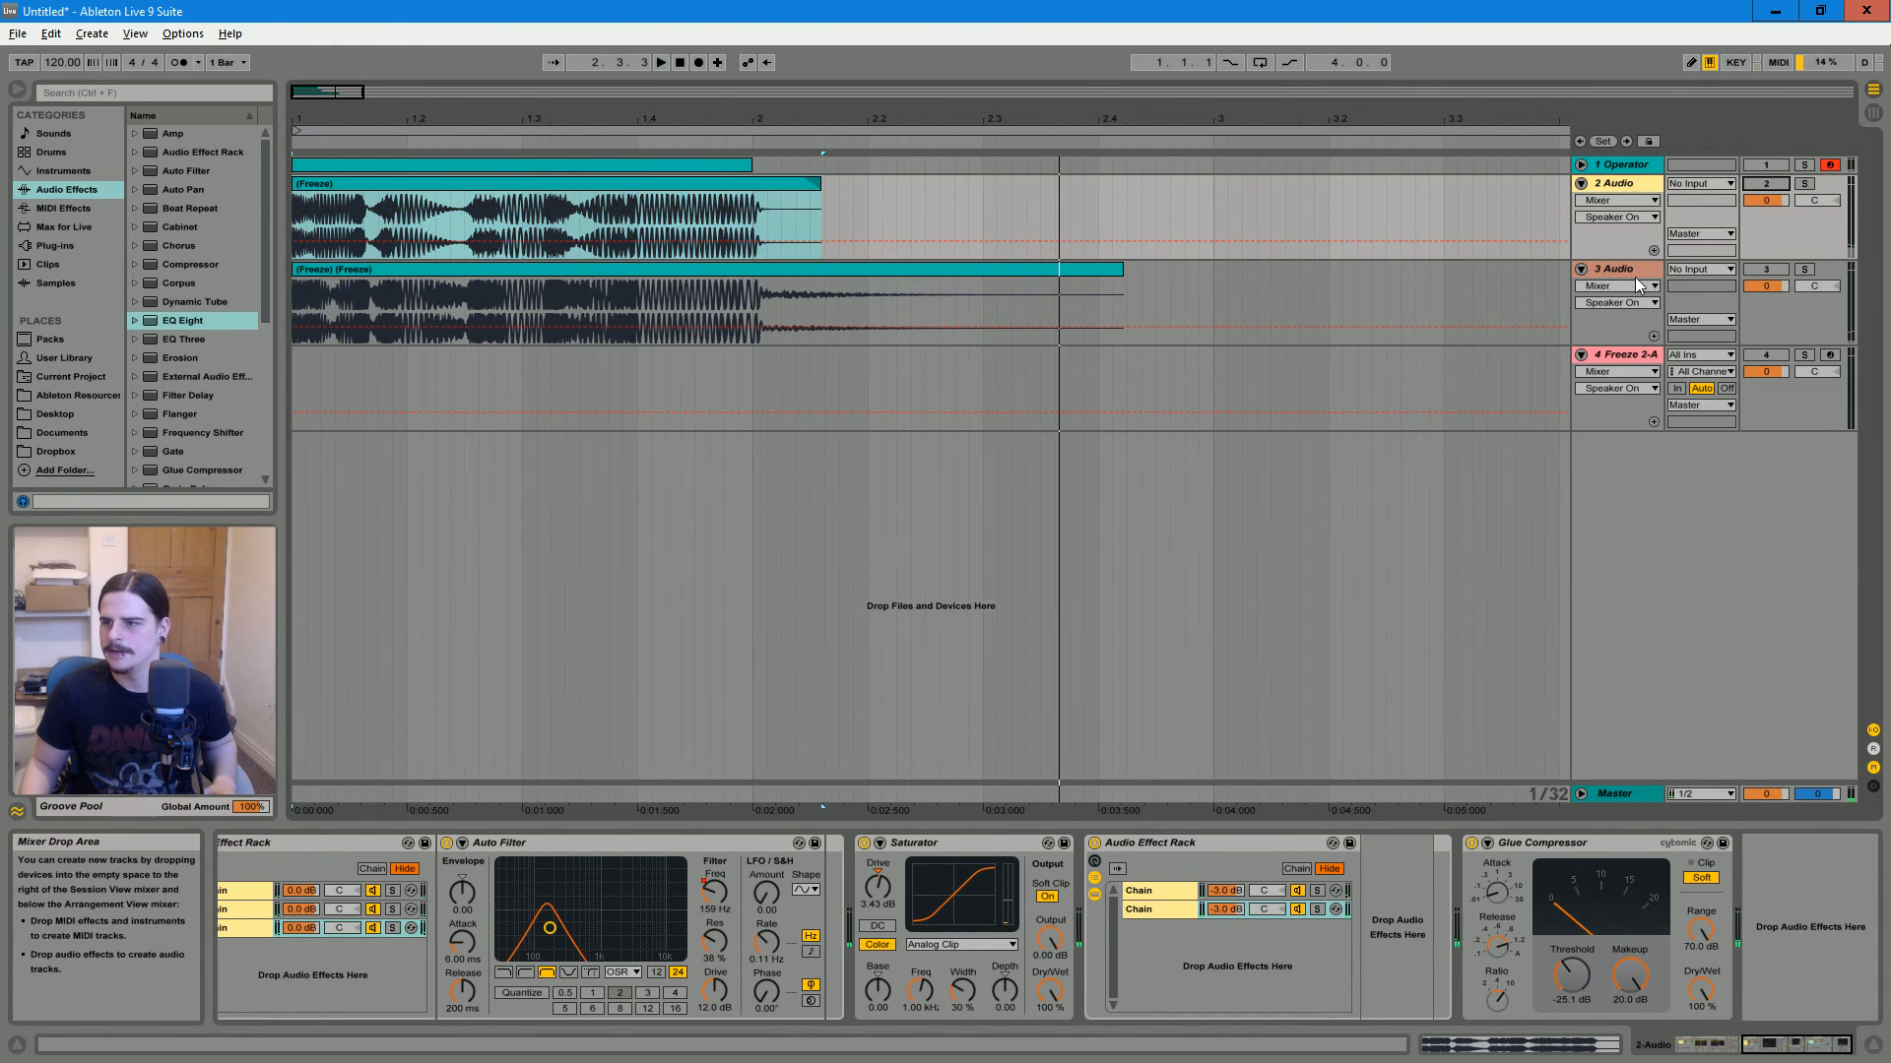
{"action": "left_click", "coordinate": [1637, 278]}
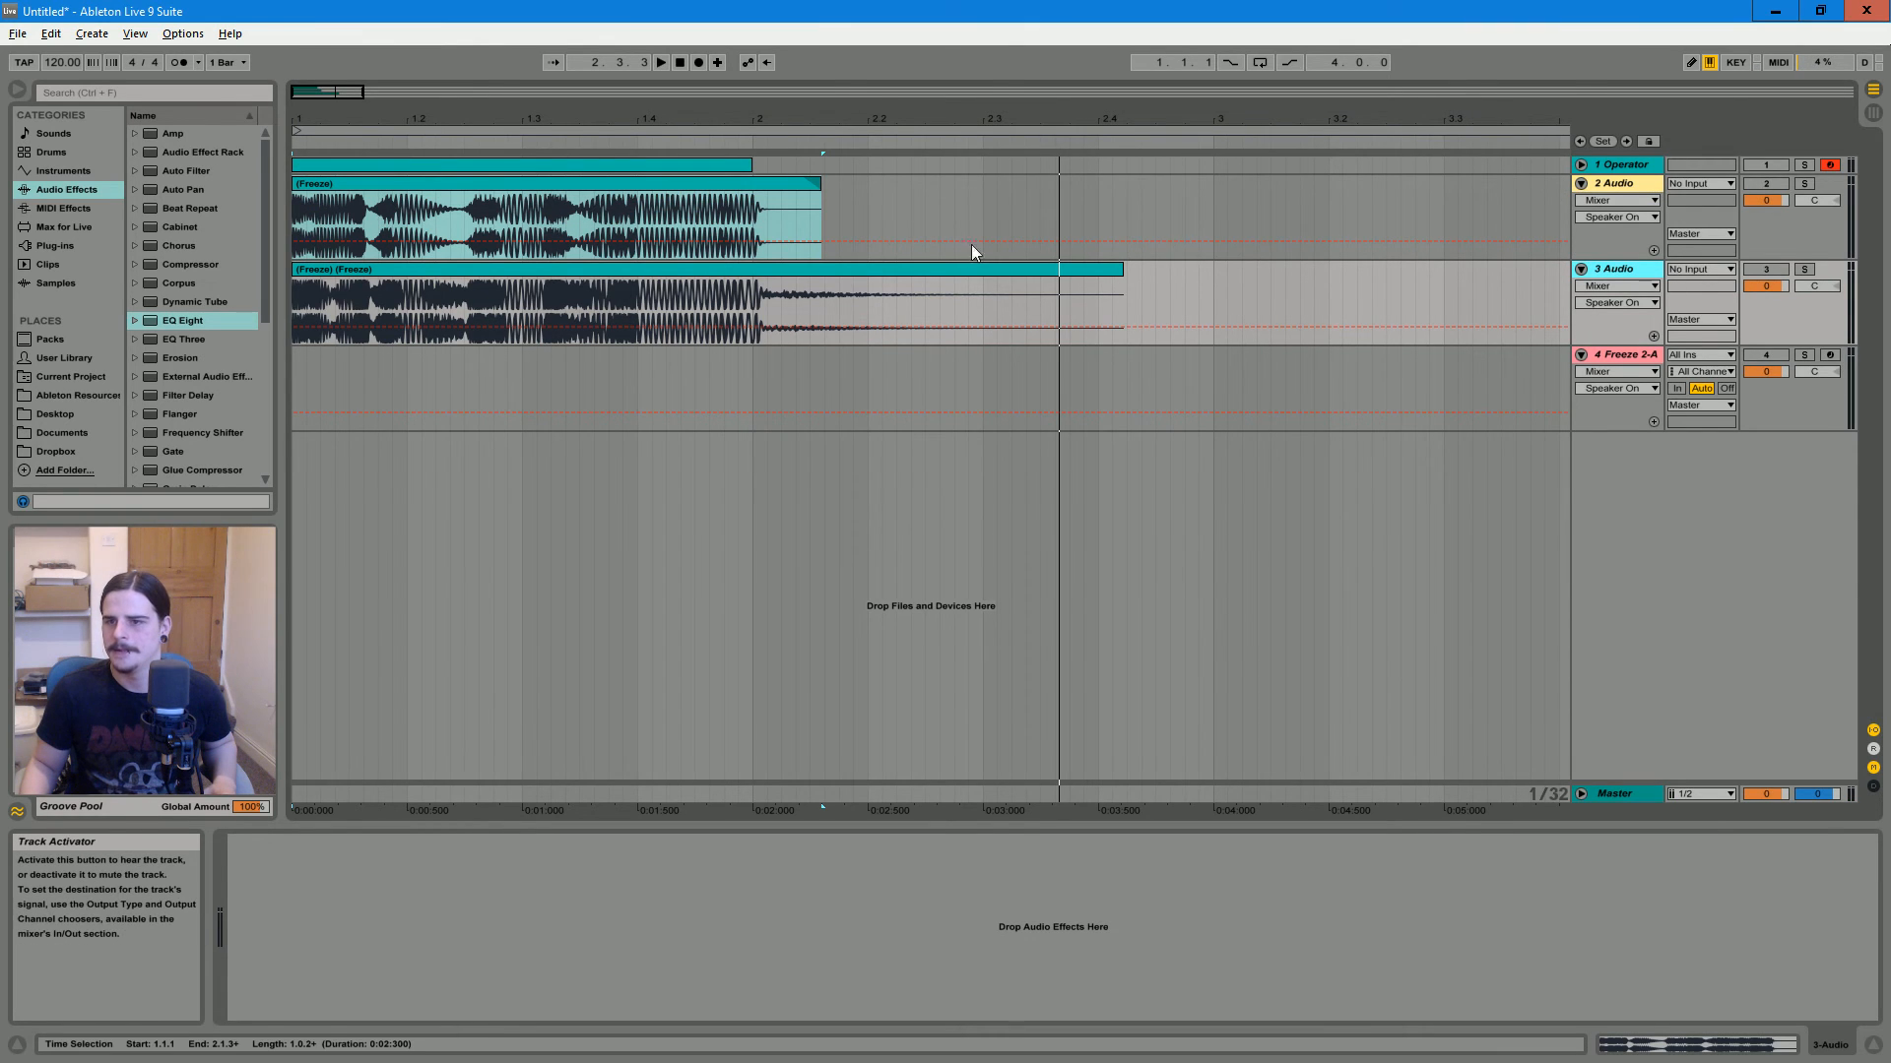
{"action": "left_click", "coordinate": [465, 266]}
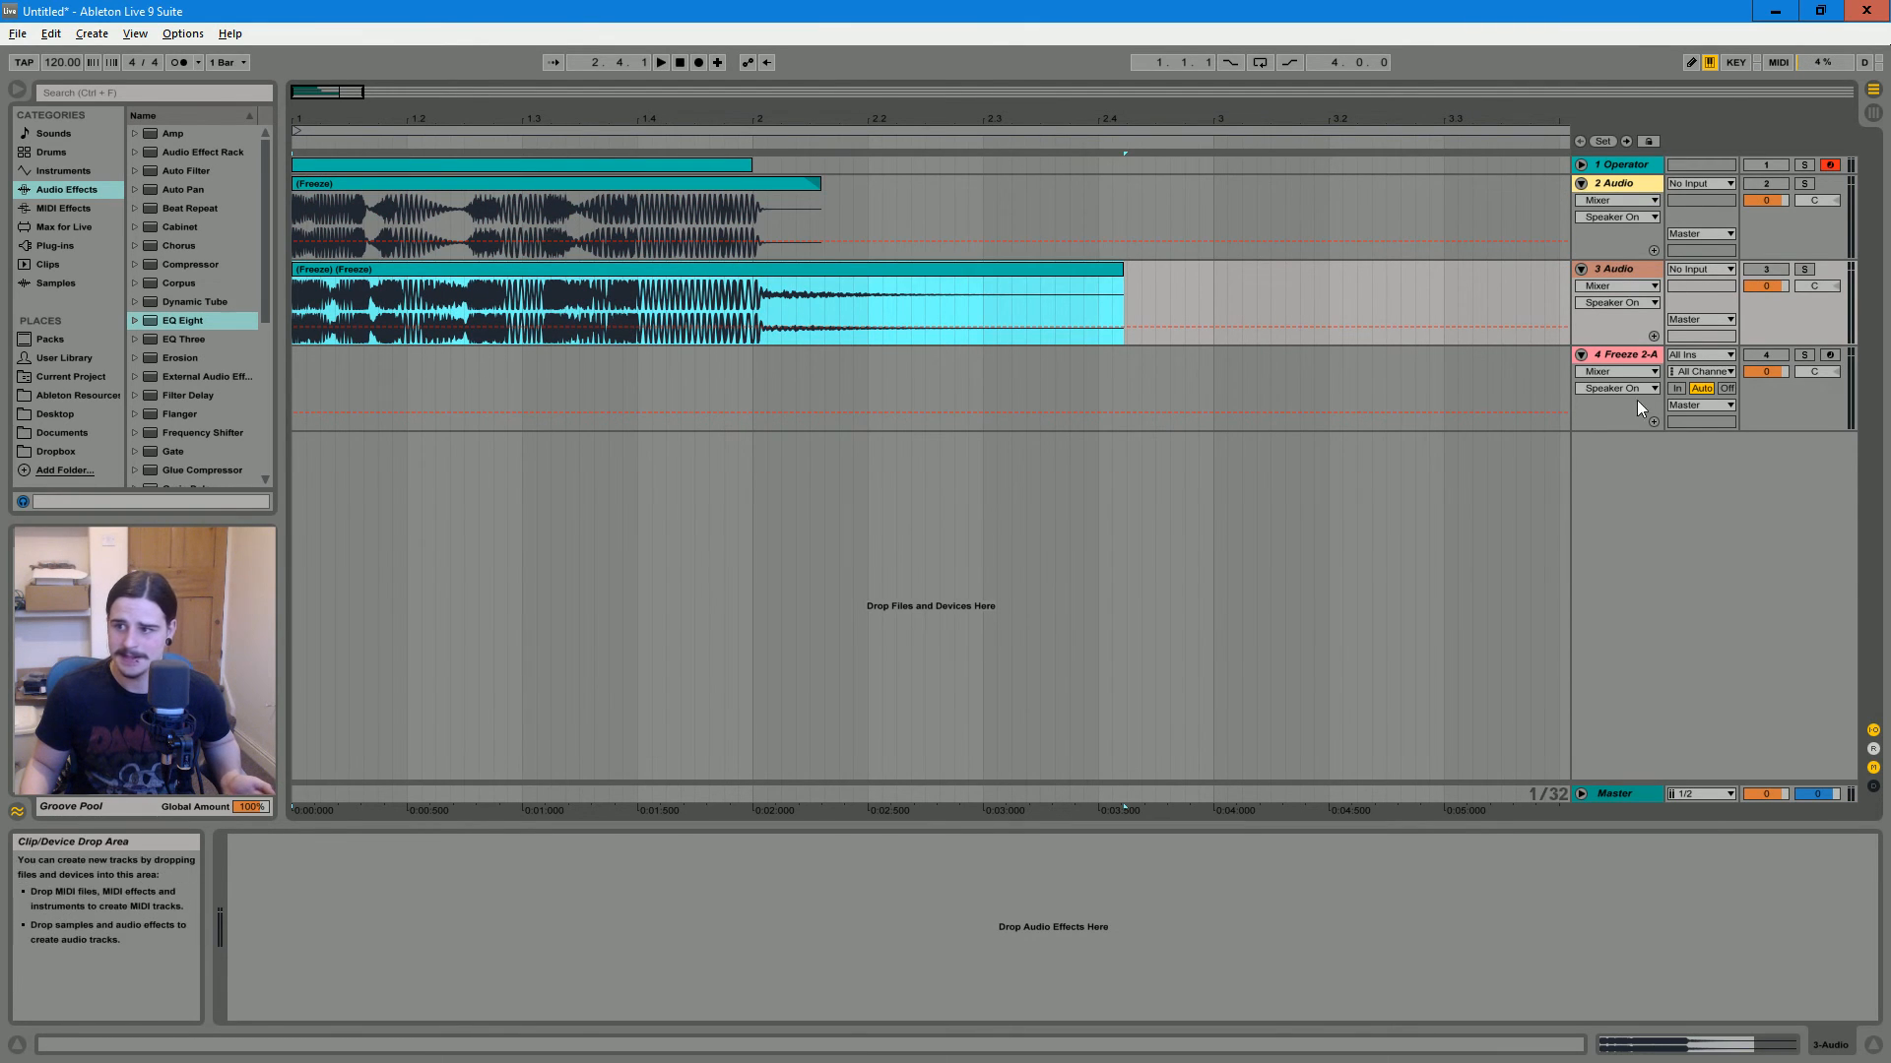
Show the Pitch/Osc settings of the Freeze 2-Audio sampler and examine its oscillator waveform types, keeping Tri
{"action": "left_click", "coordinate": [1644, 360]}
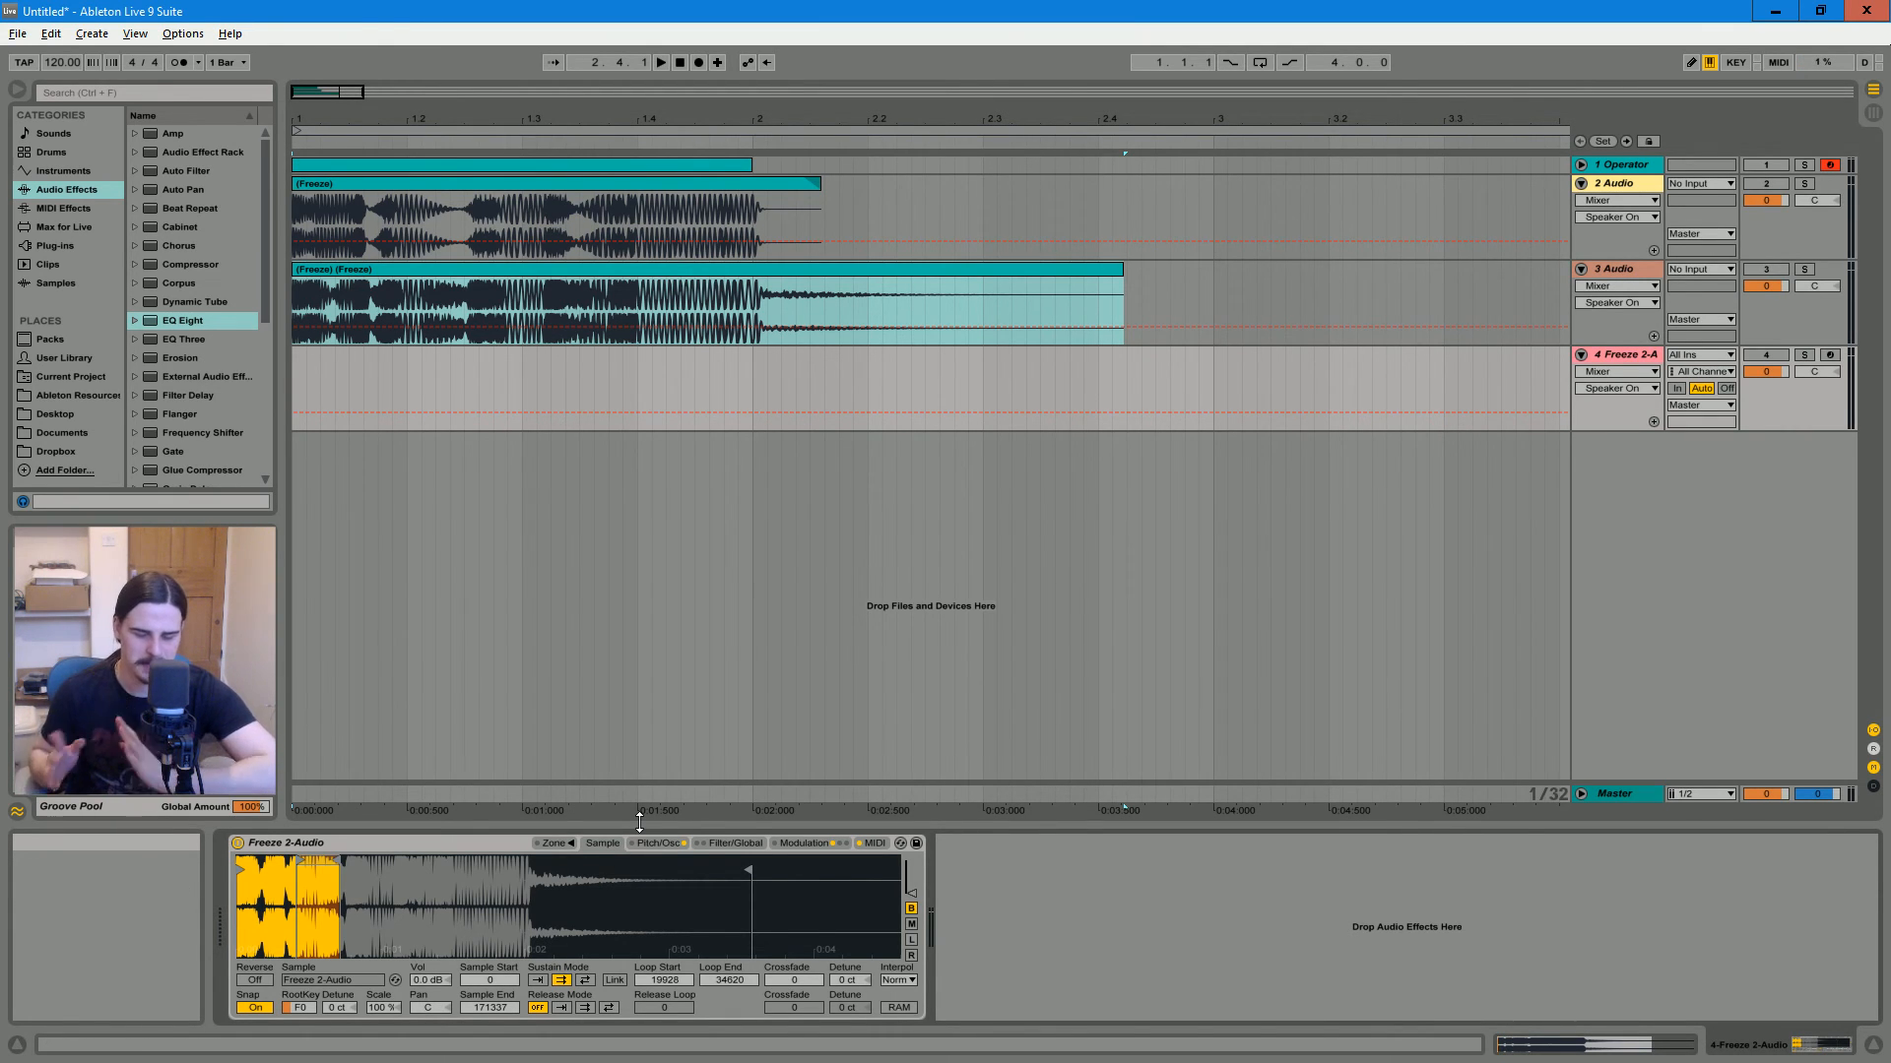
{"action": "left_click", "coordinate": [655, 844]}
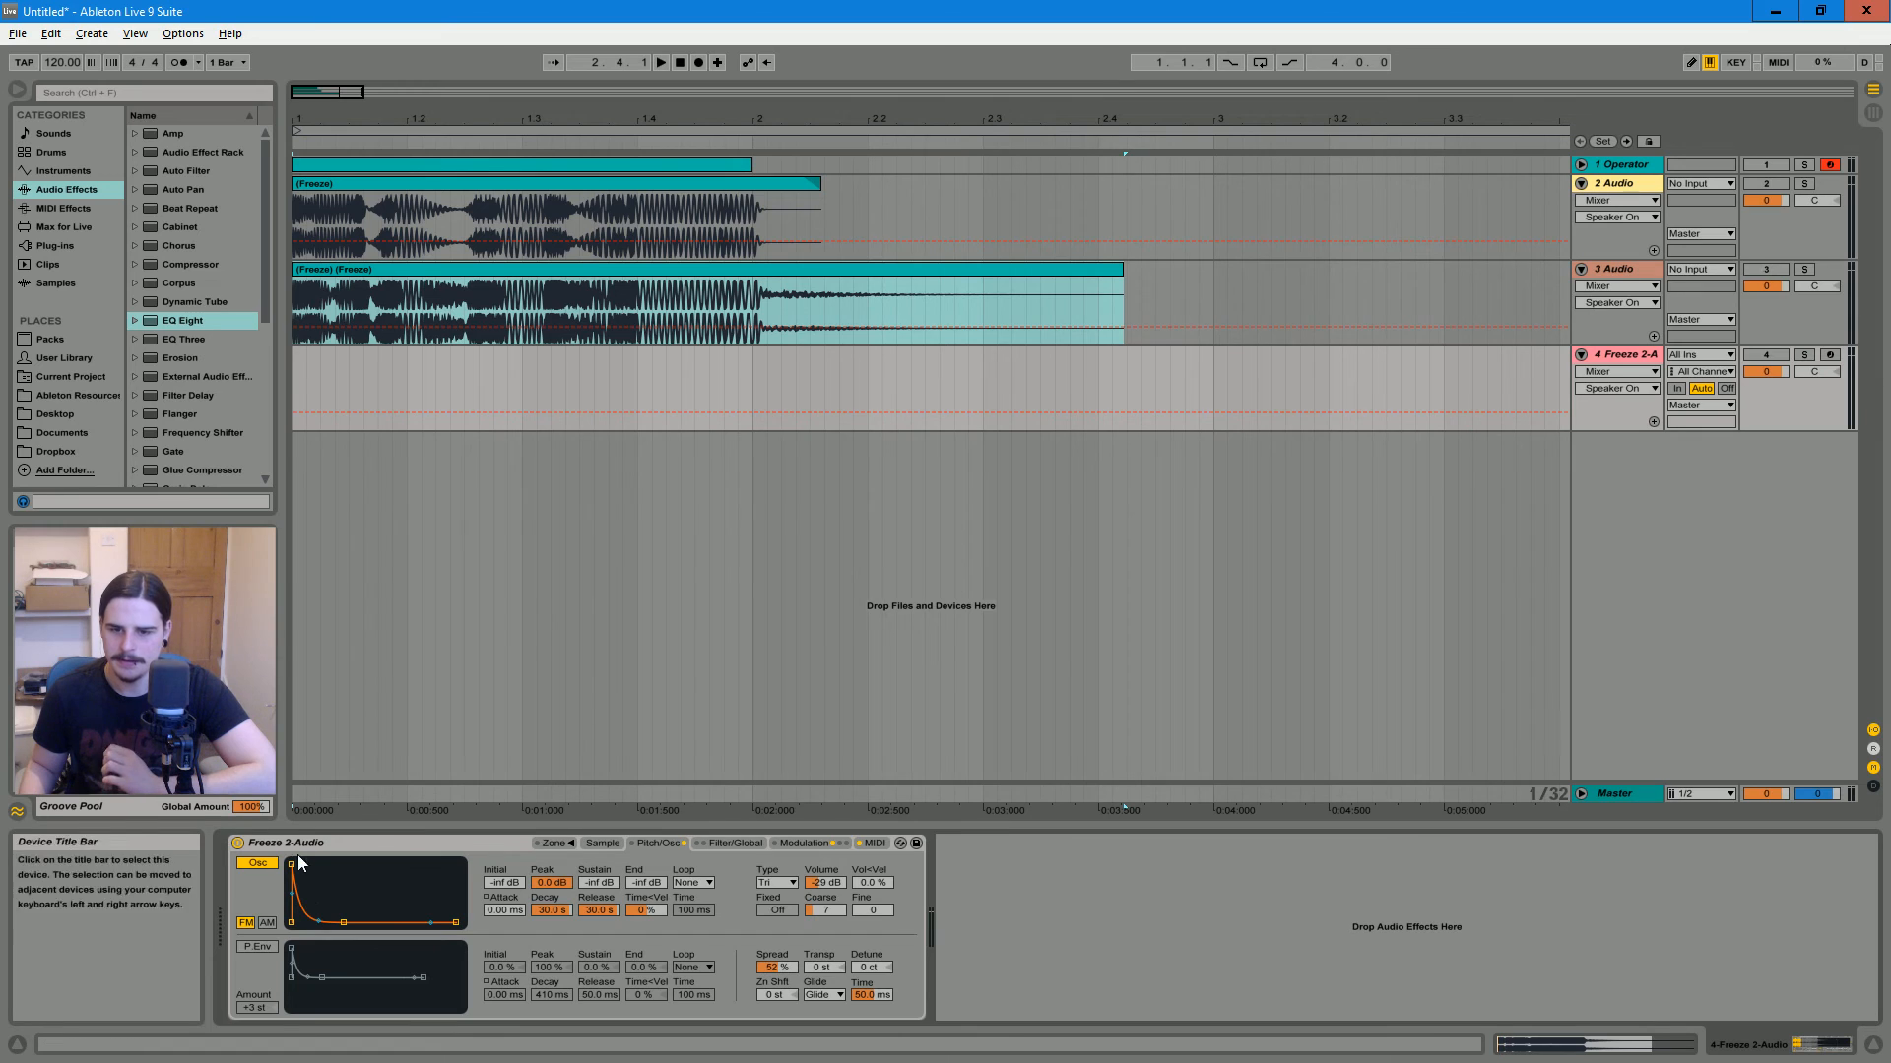
{"action": "left_click", "coordinate": [772, 882]}
{"action": "left_click", "coordinate": [768, 884]}
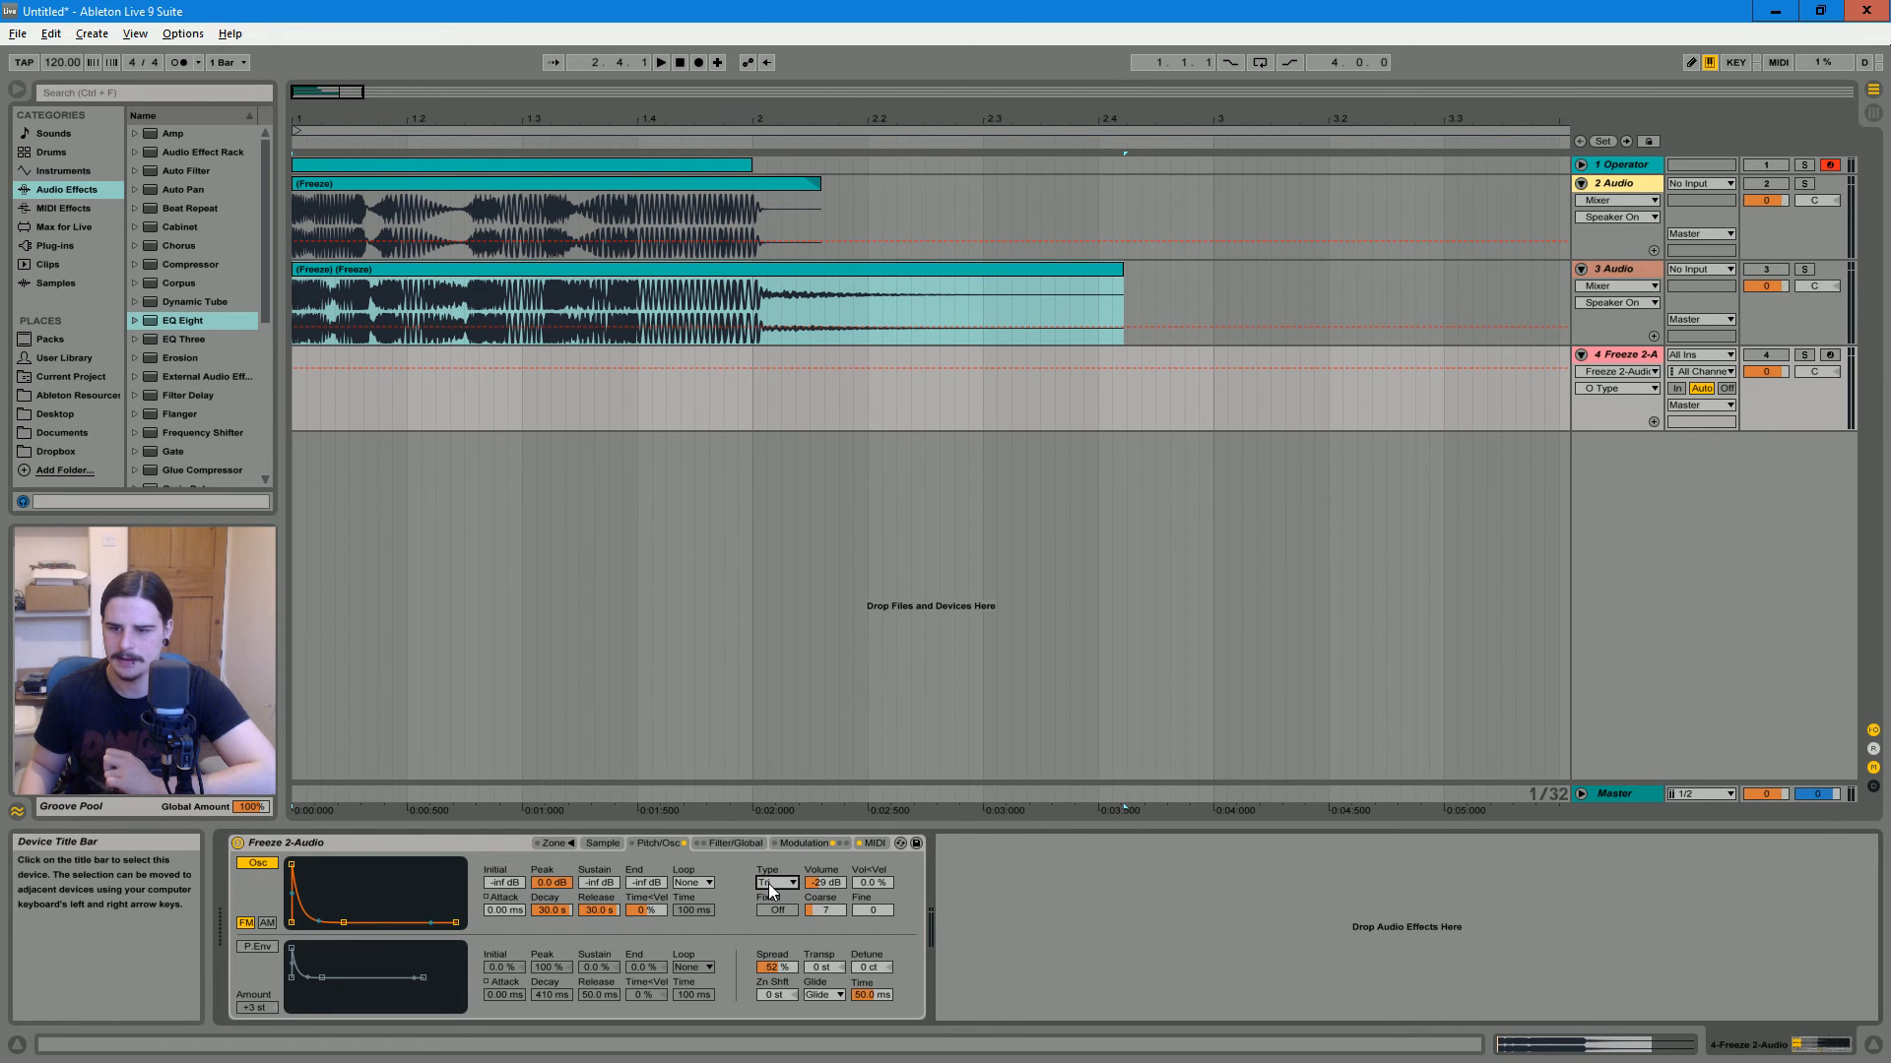
{"action": "left_click", "coordinate": [771, 885]}
{"action": "left_click", "coordinate": [794, 882]}
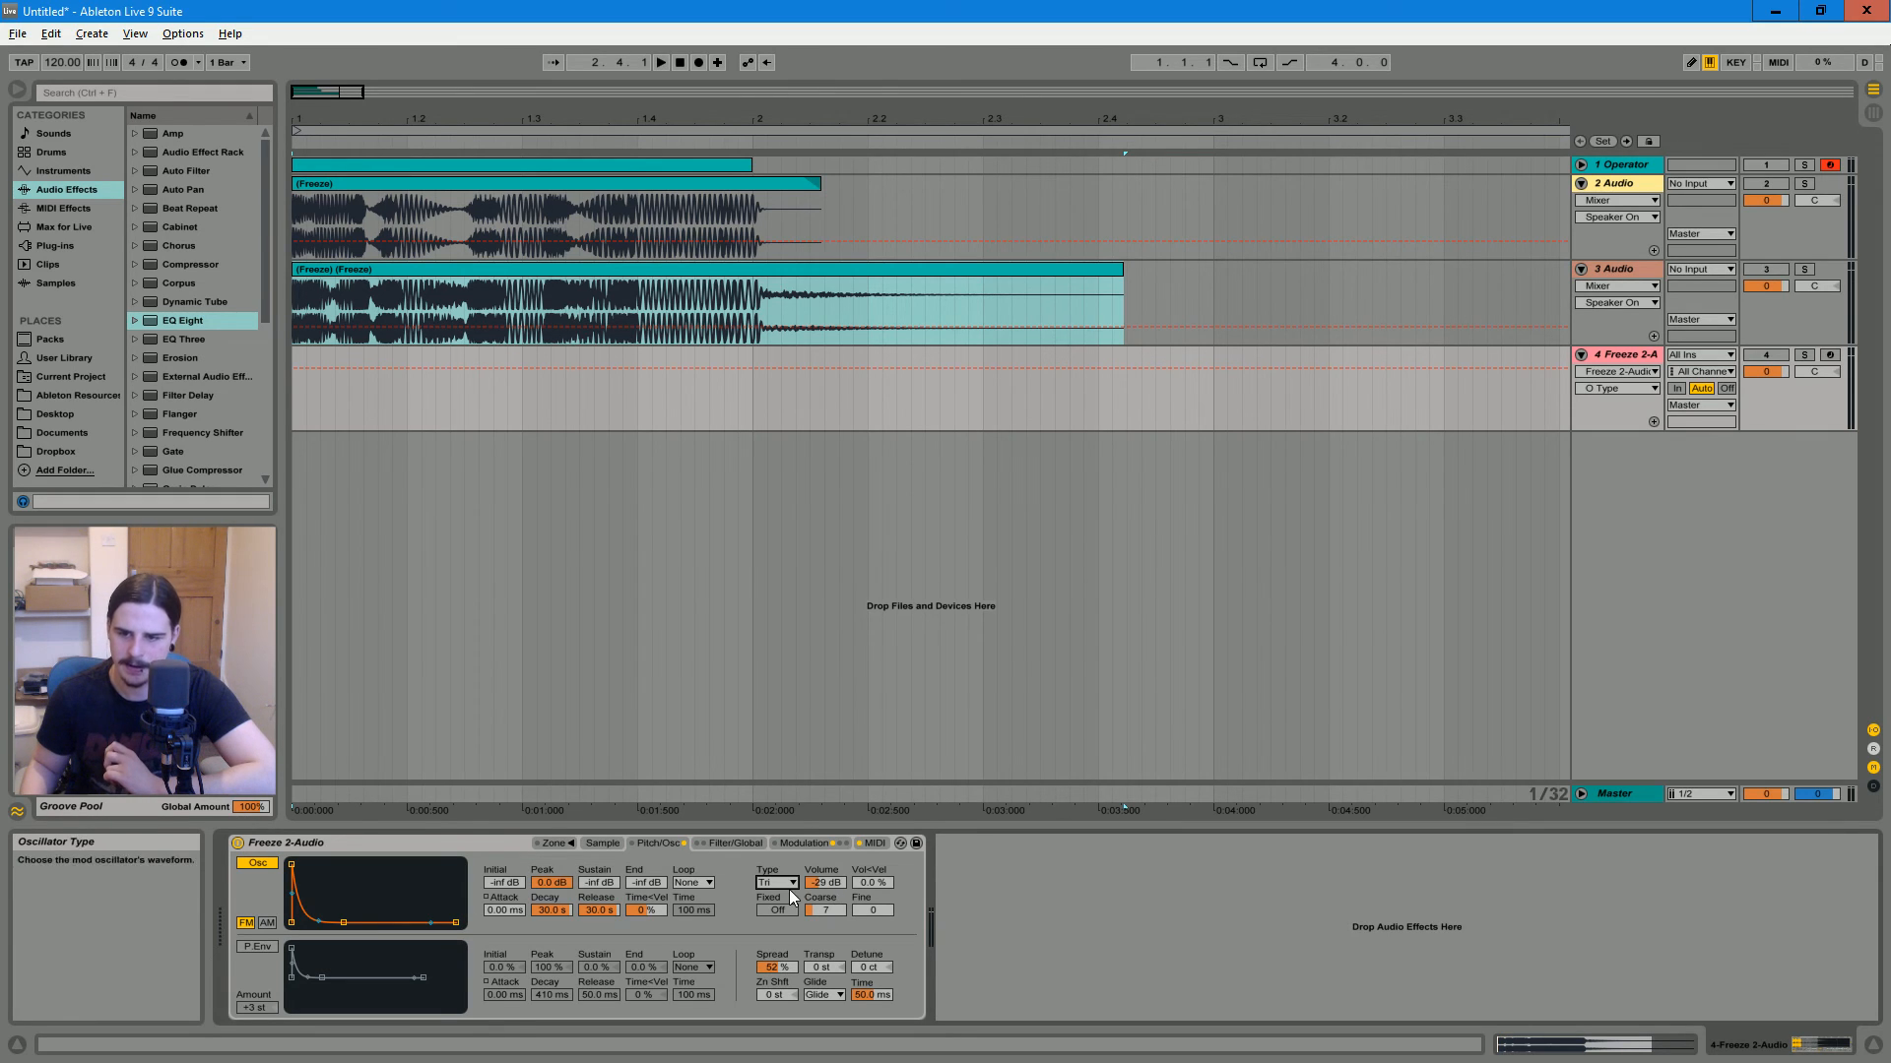
{"action": "left_click", "coordinate": [792, 889]}
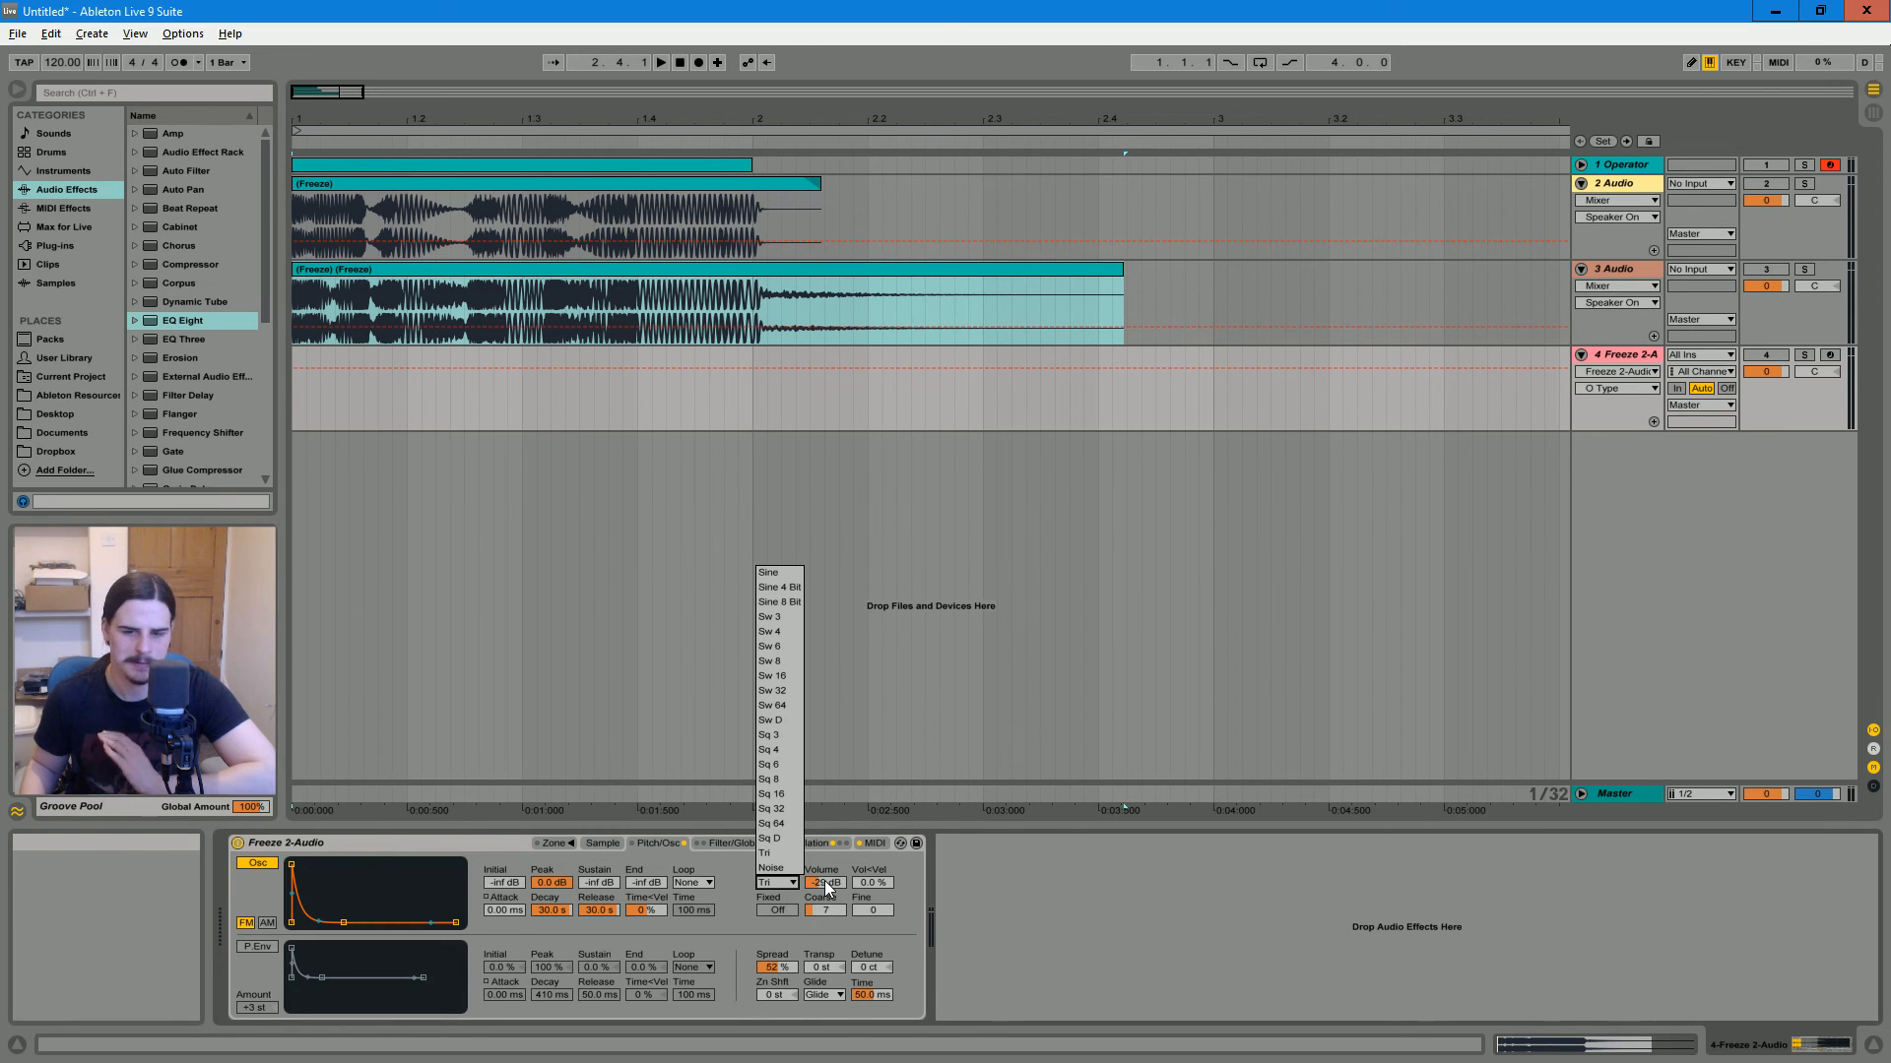
{"action": "left_click", "coordinate": [736, 857]}
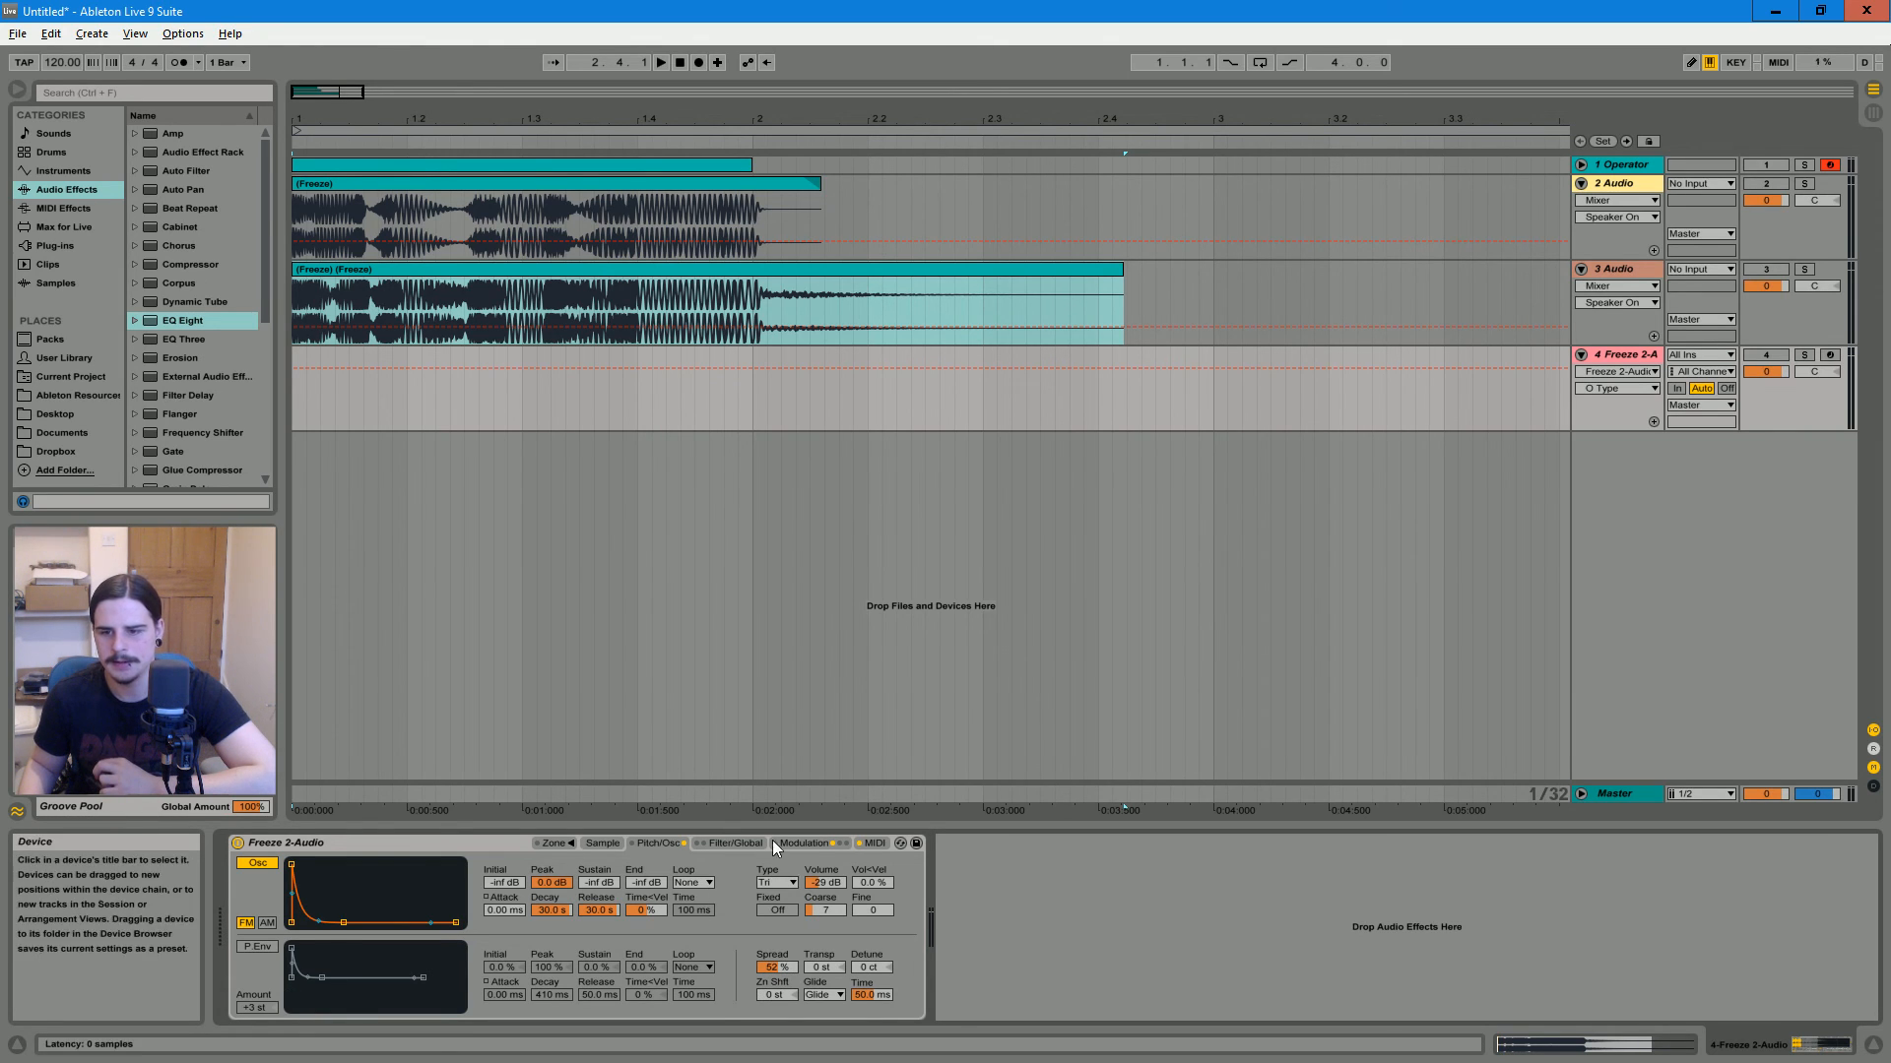
Examine the Freeze 2-Audio sampler's Filter/Global settings, including the shaper and volume envelope, alongside its Pitch/Osc settings
{"action": "left_click", "coordinate": [739, 844]}
{"action": "left_click", "coordinate": [737, 845]}
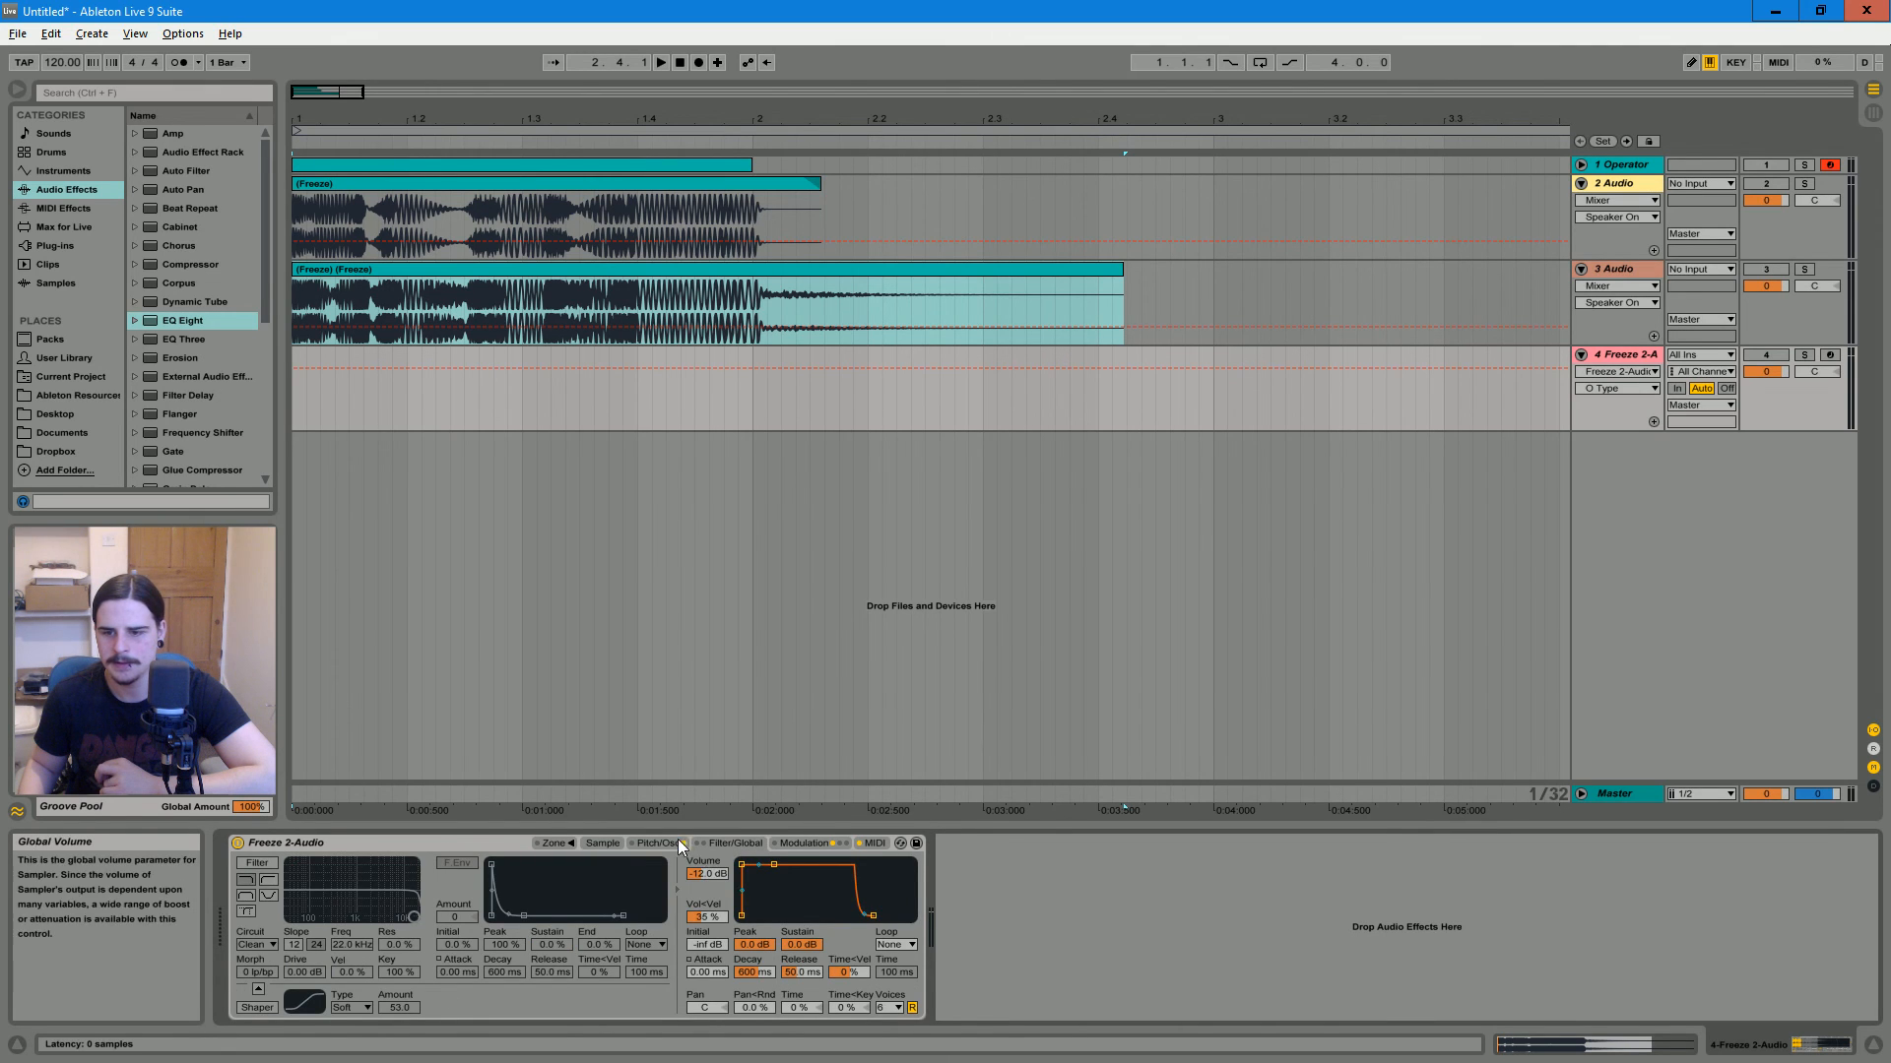
{"action": "left_click", "coordinate": [659, 843]}
{"action": "left_click", "coordinate": [737, 844]}
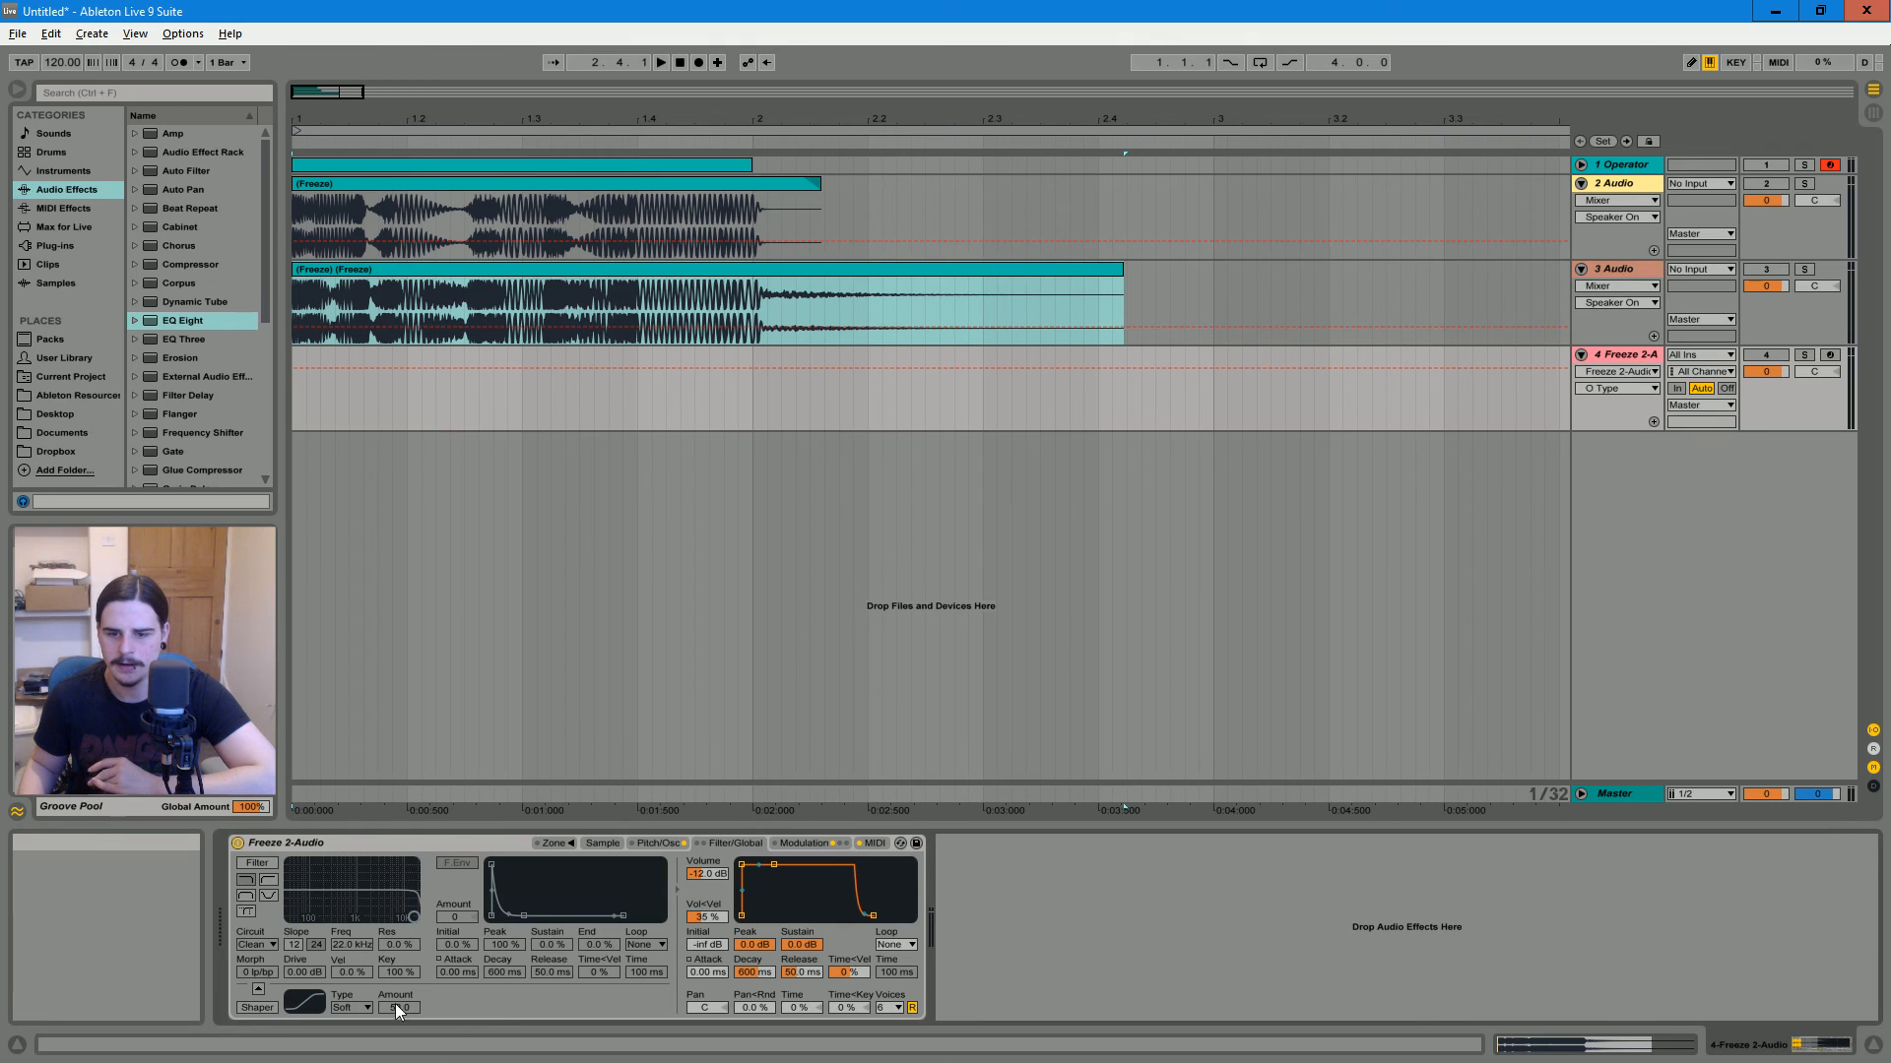
{"action": "left_click", "coordinate": [528, 839]}
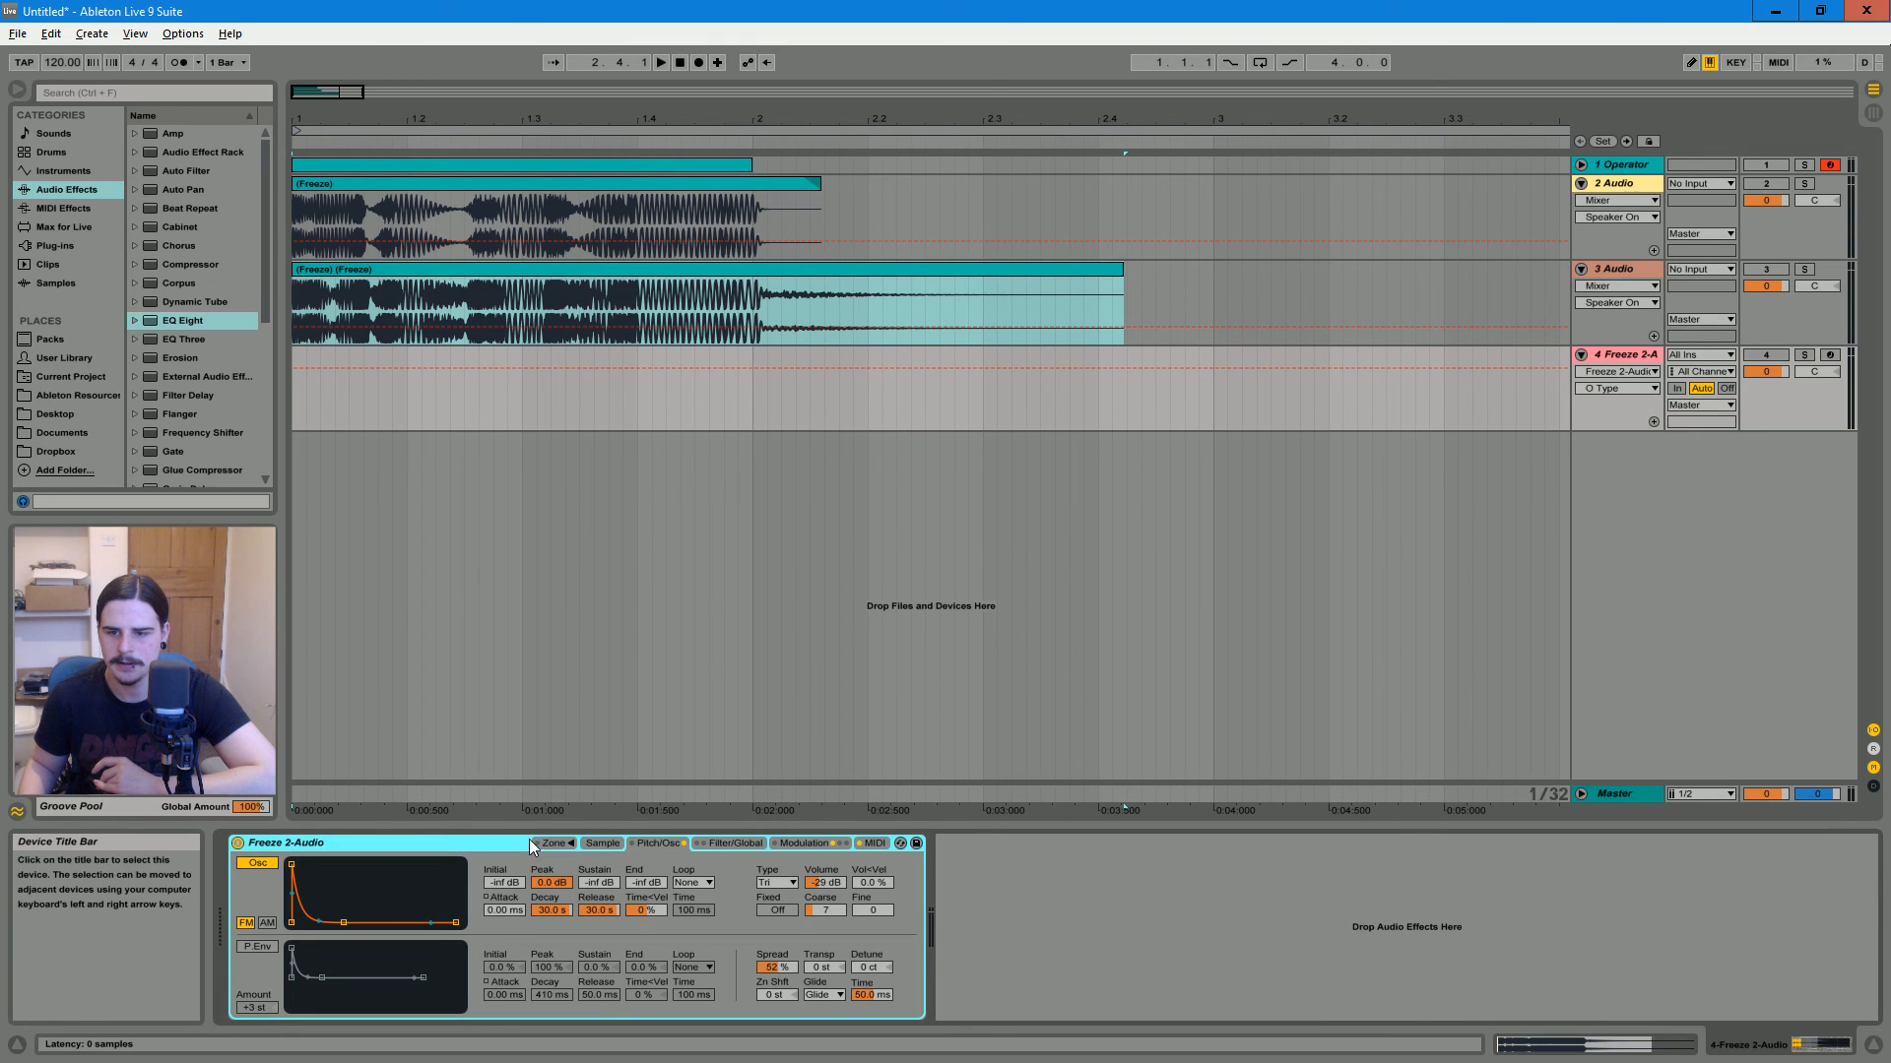
Examine the sampler's sample loop, the MIDI mod wheel routing to LFO 1 volume amount, and the LFO 1 modulation settings
{"action": "left_click", "coordinate": [602, 842]}
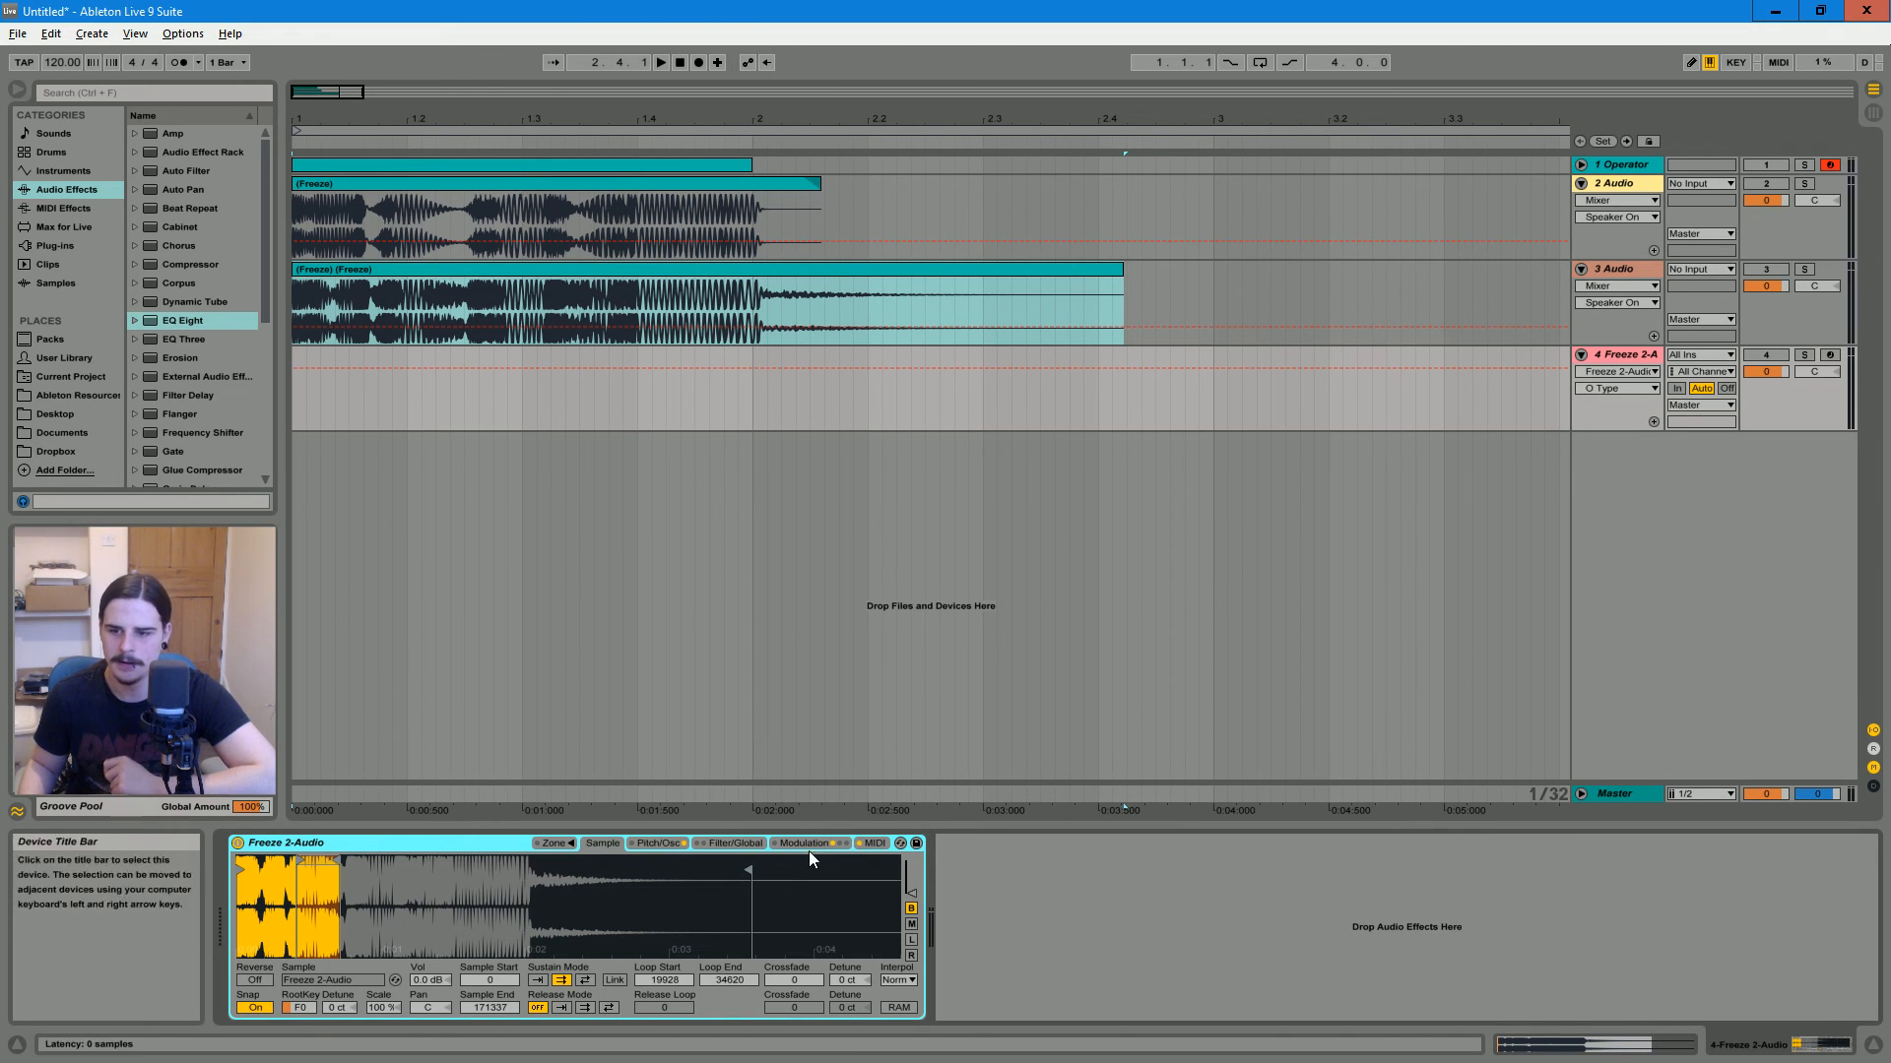
{"action": "left_click", "coordinate": [870, 843]}
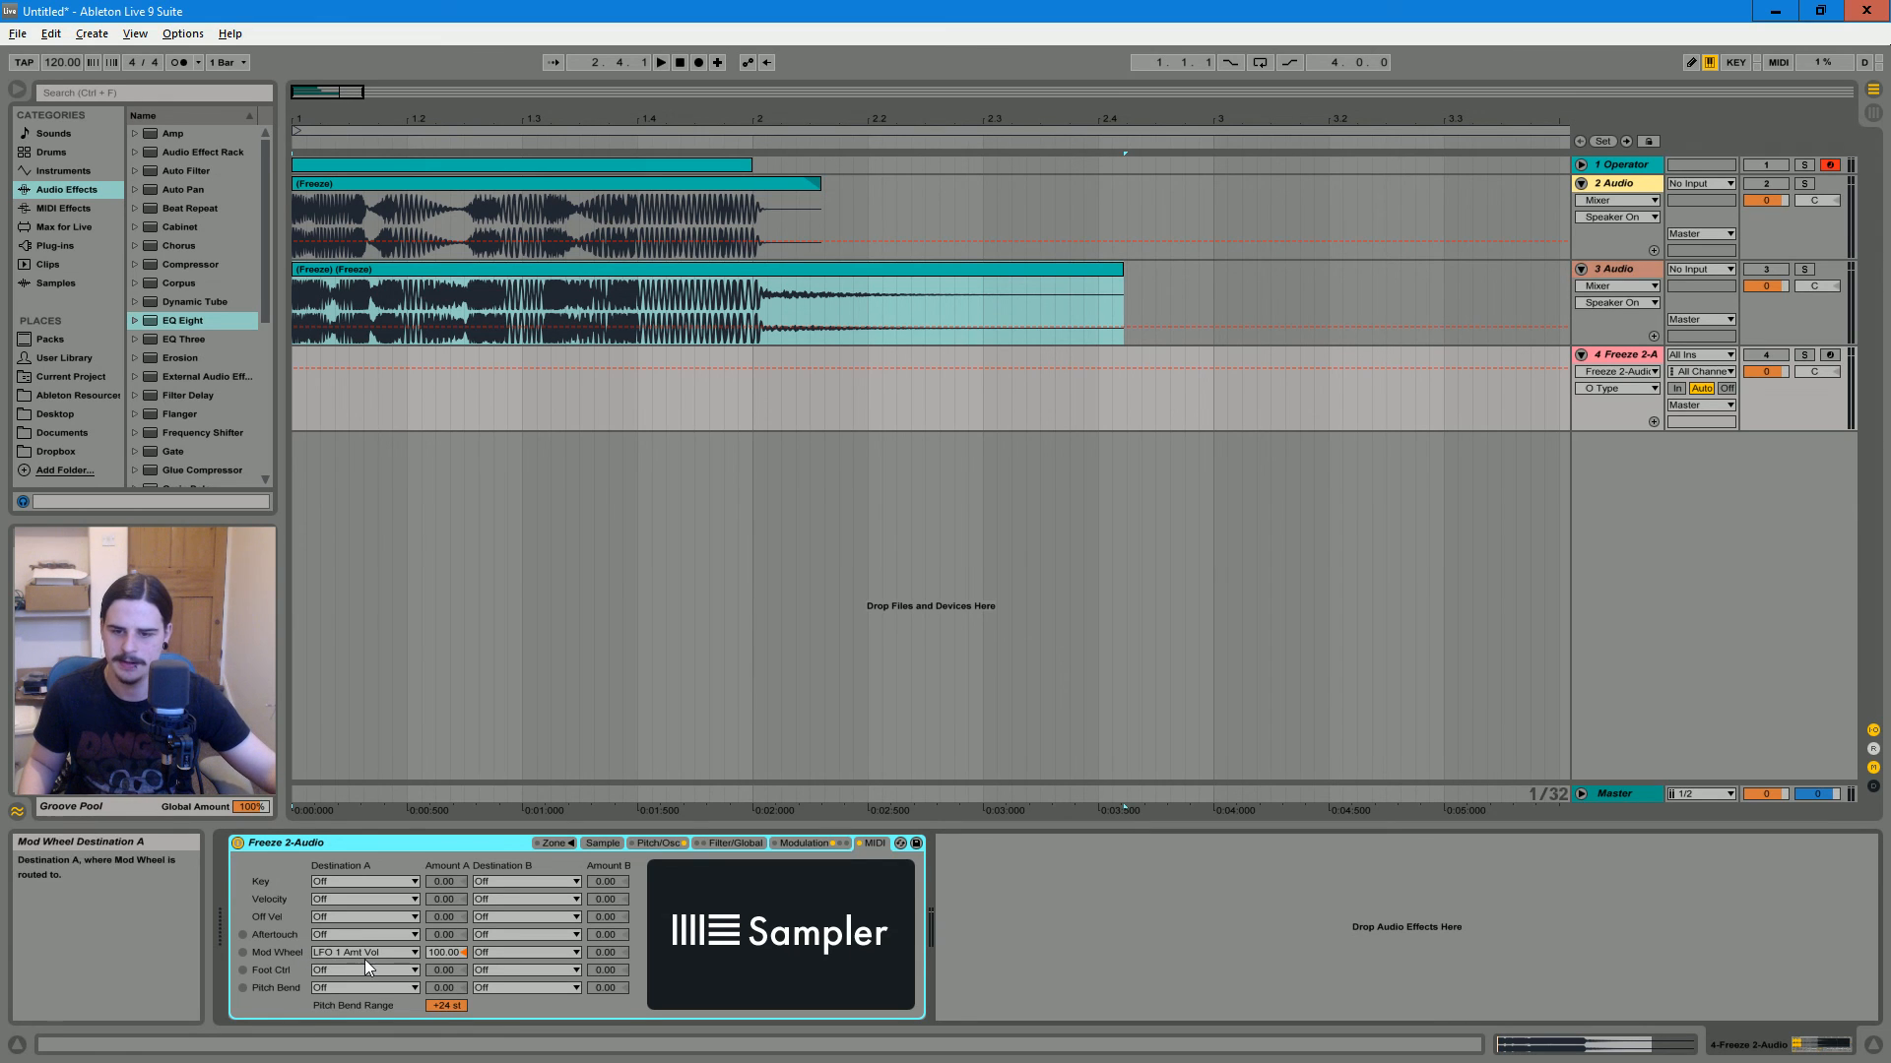
{"action": "left_click", "coordinate": [728, 844]}
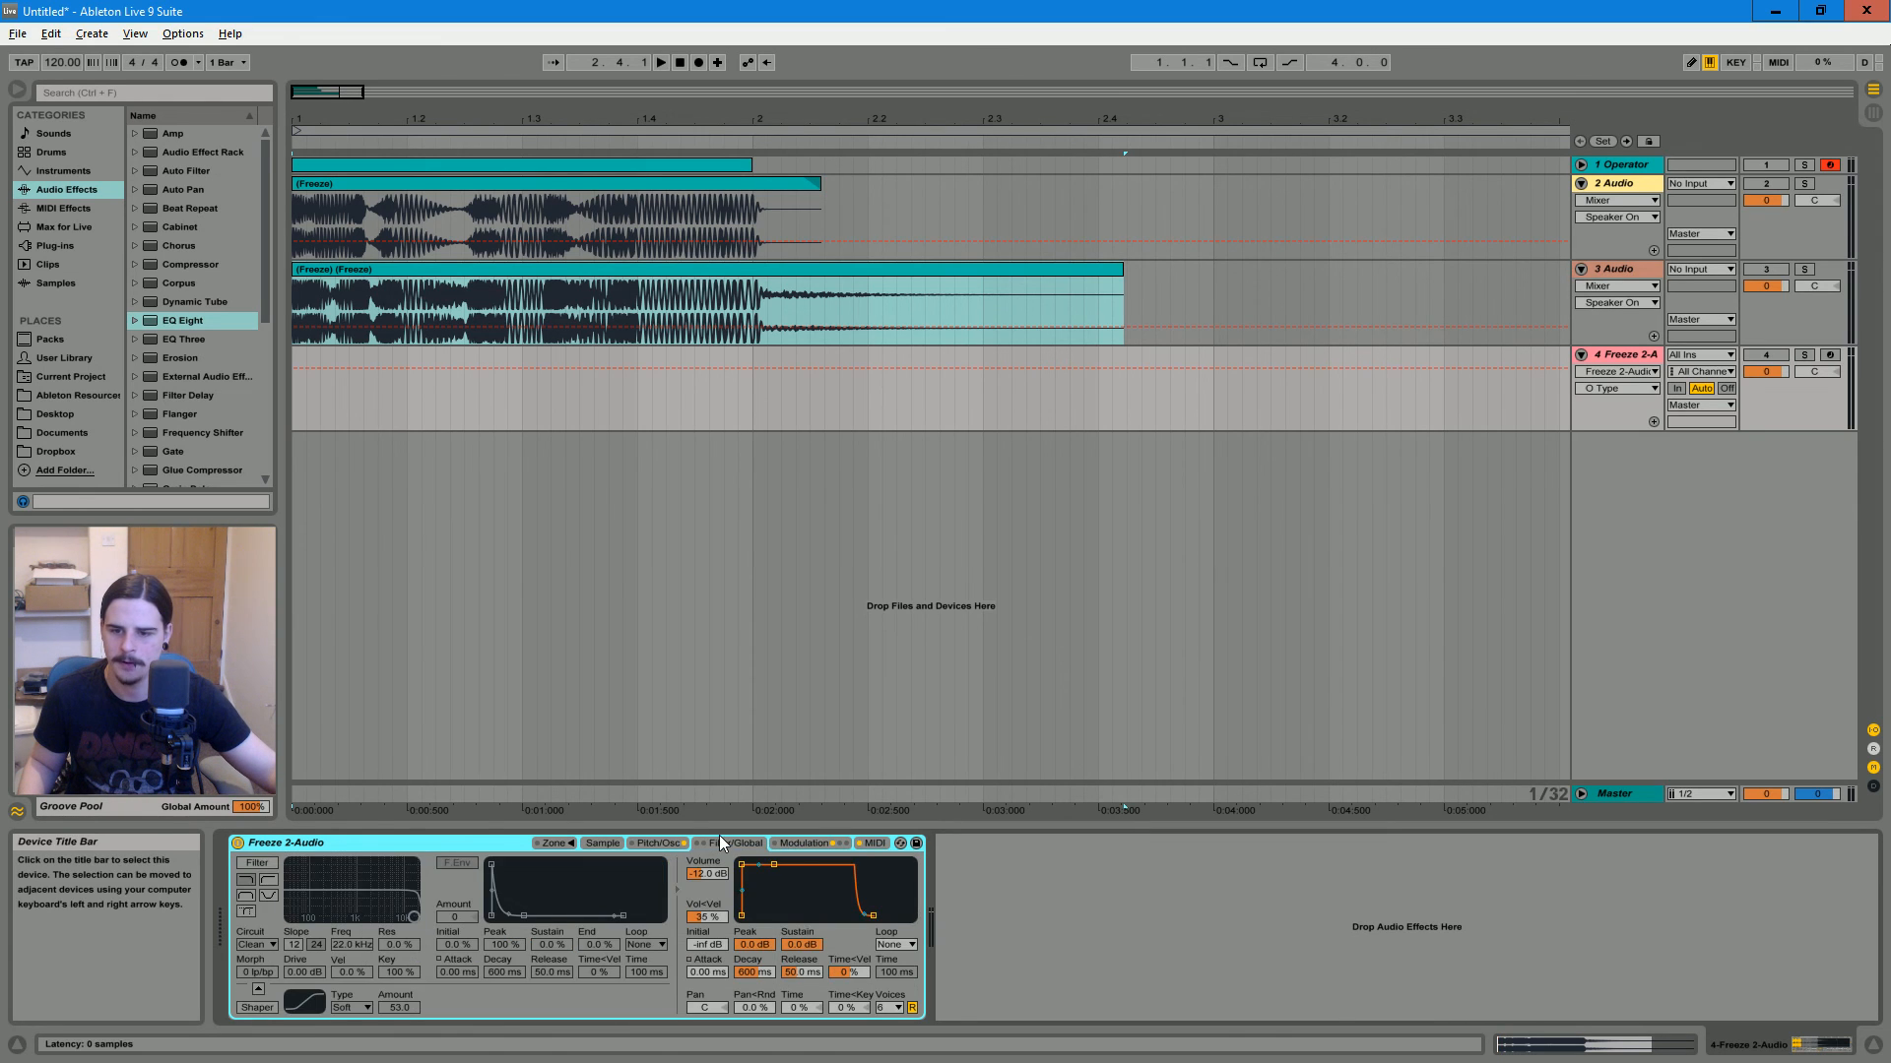
{"action": "left_click", "coordinate": [795, 838]}
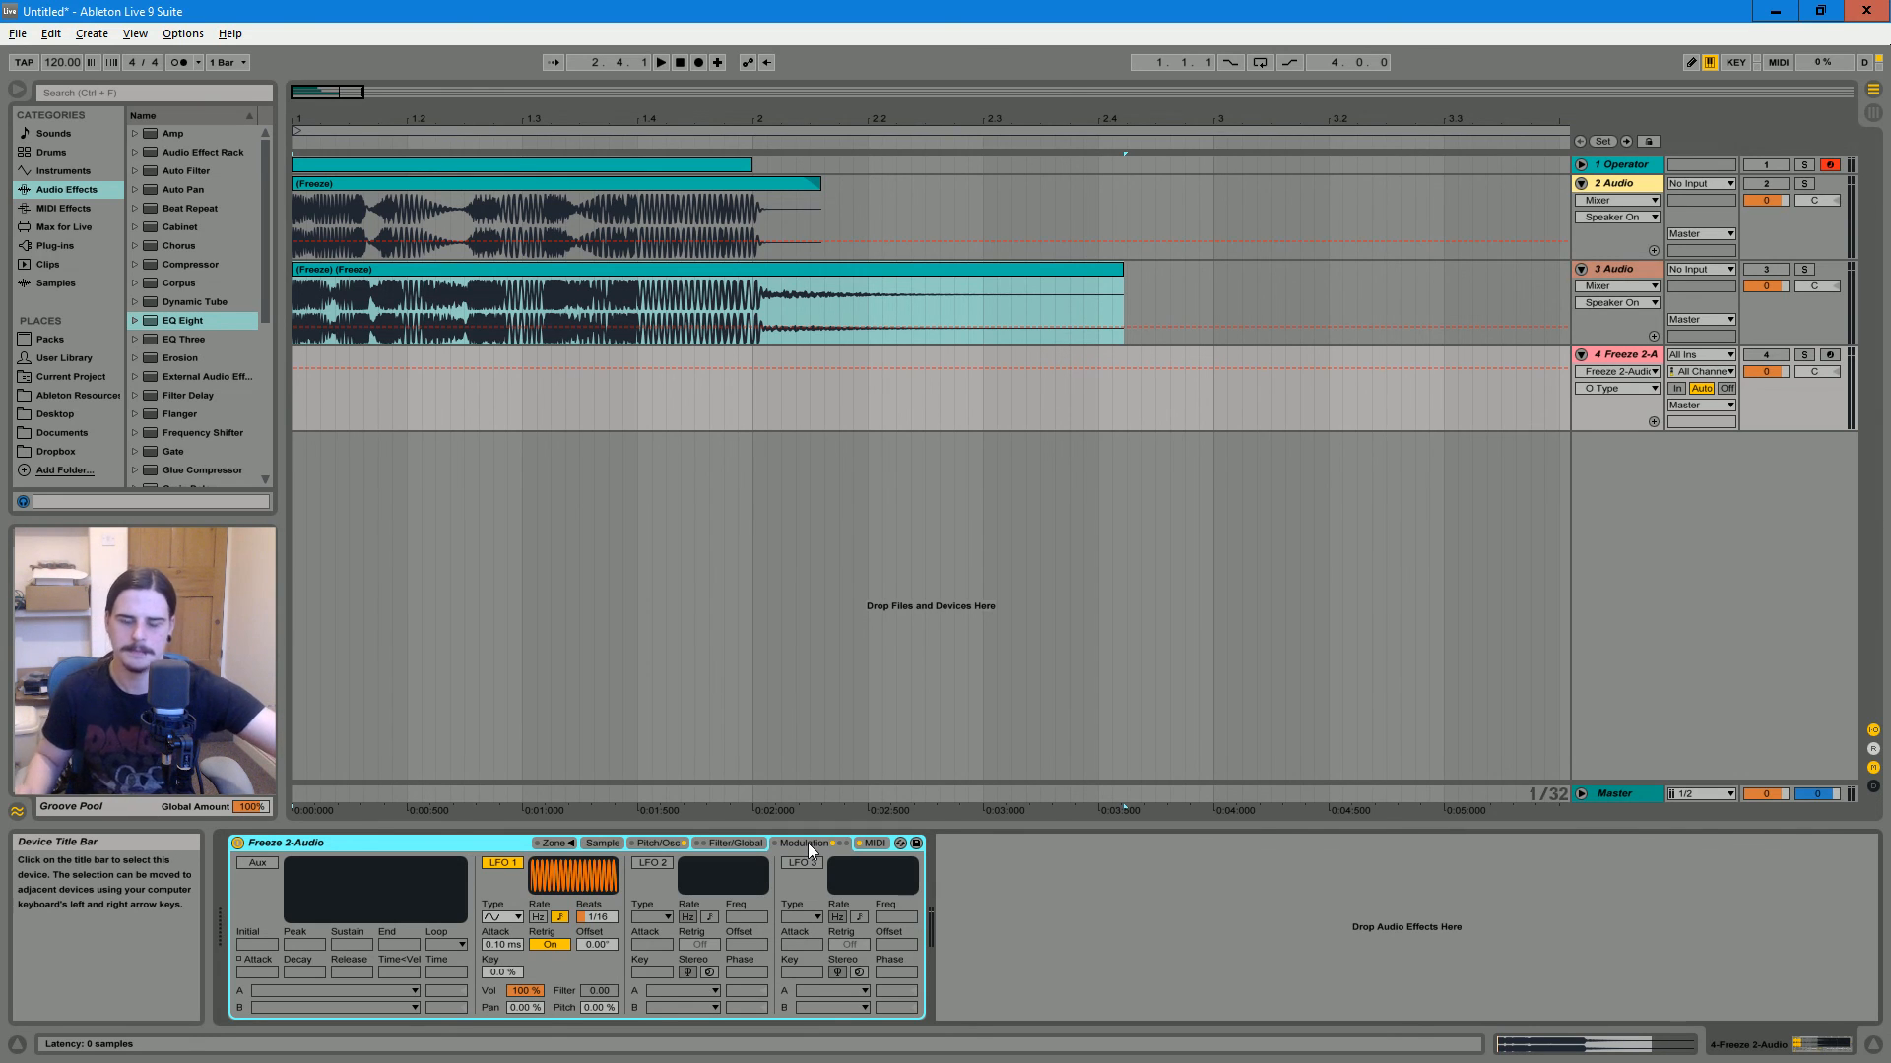
Activate the 4 Freeze 2-Audio track and arm it for recording to play the sampler
{"action": "left_click", "coordinate": [1768, 356]}
{"action": "left_click", "coordinate": [1830, 356]}
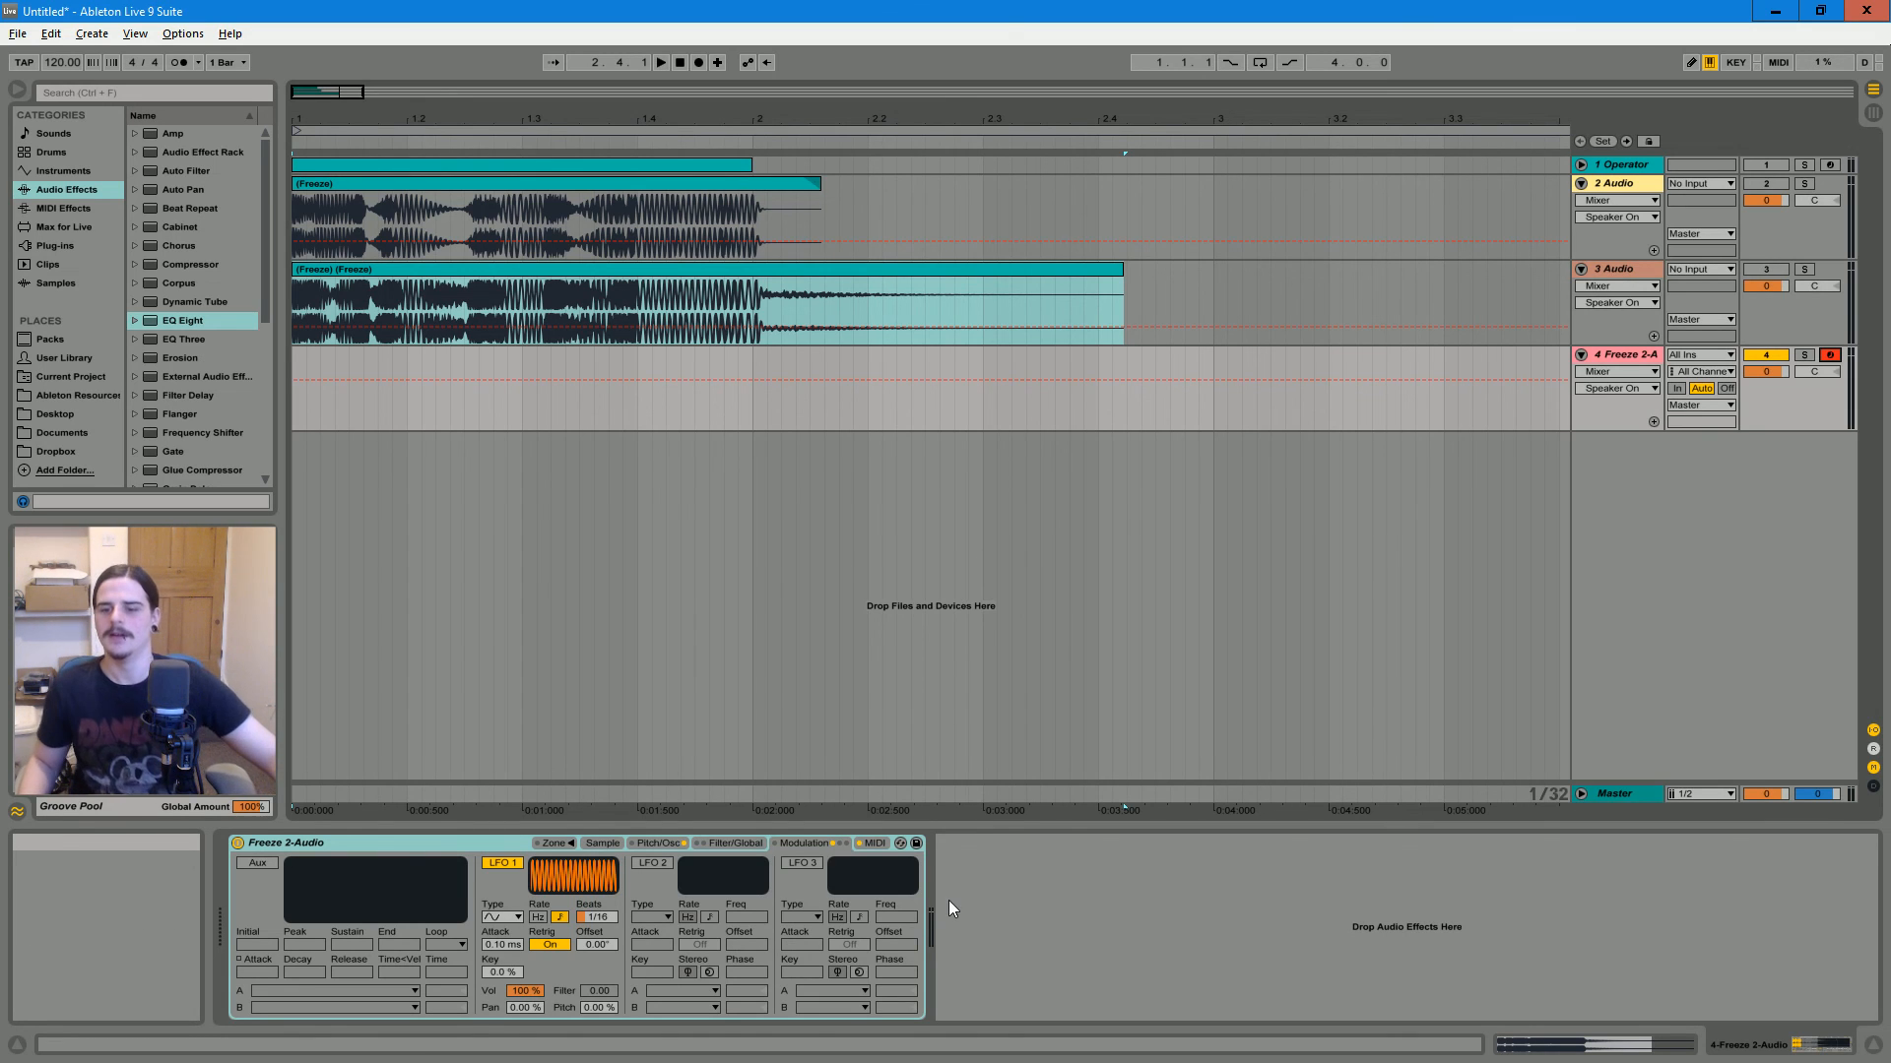
Review the sampler's MIDI, Modulation, Filter/Global, Sample and Zone settings, closing the zone editor at the end
{"action": "left_click", "coordinate": [874, 844]}
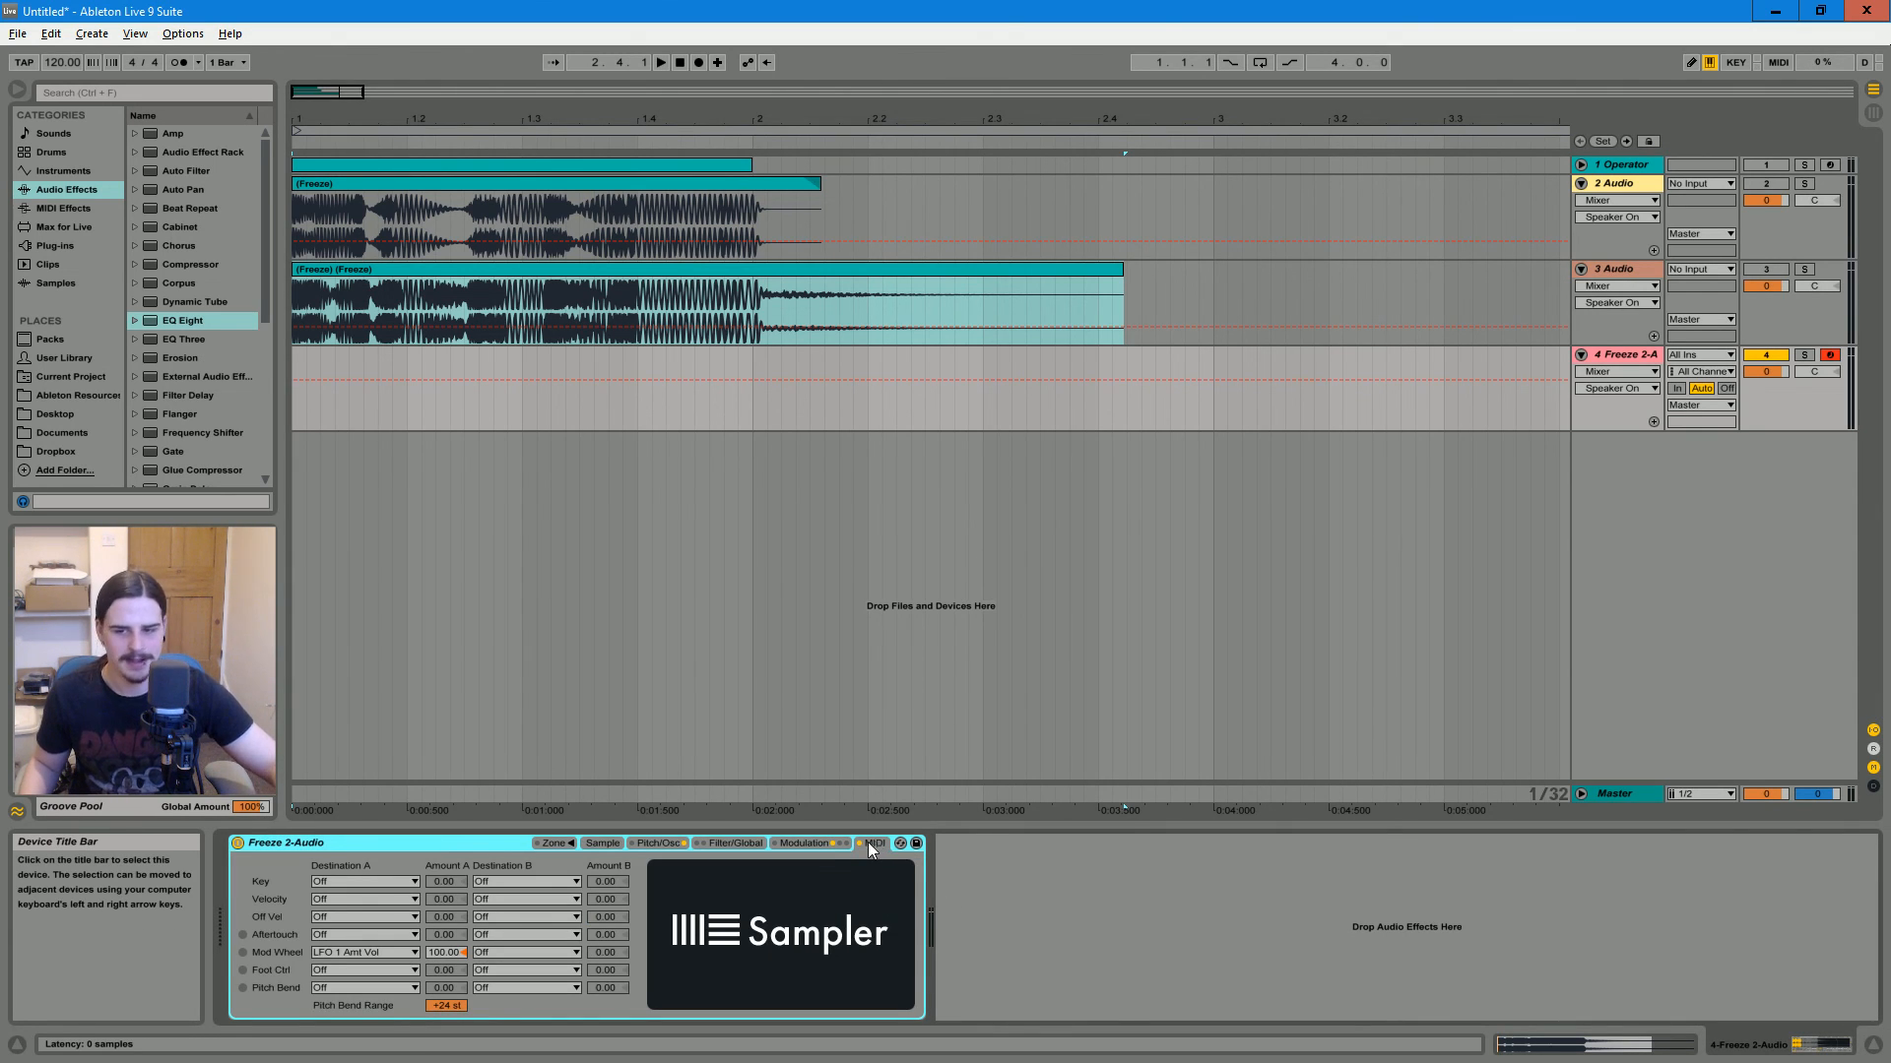
{"action": "left_click", "coordinate": [827, 842]}
{"action": "left_click", "coordinate": [740, 845]}
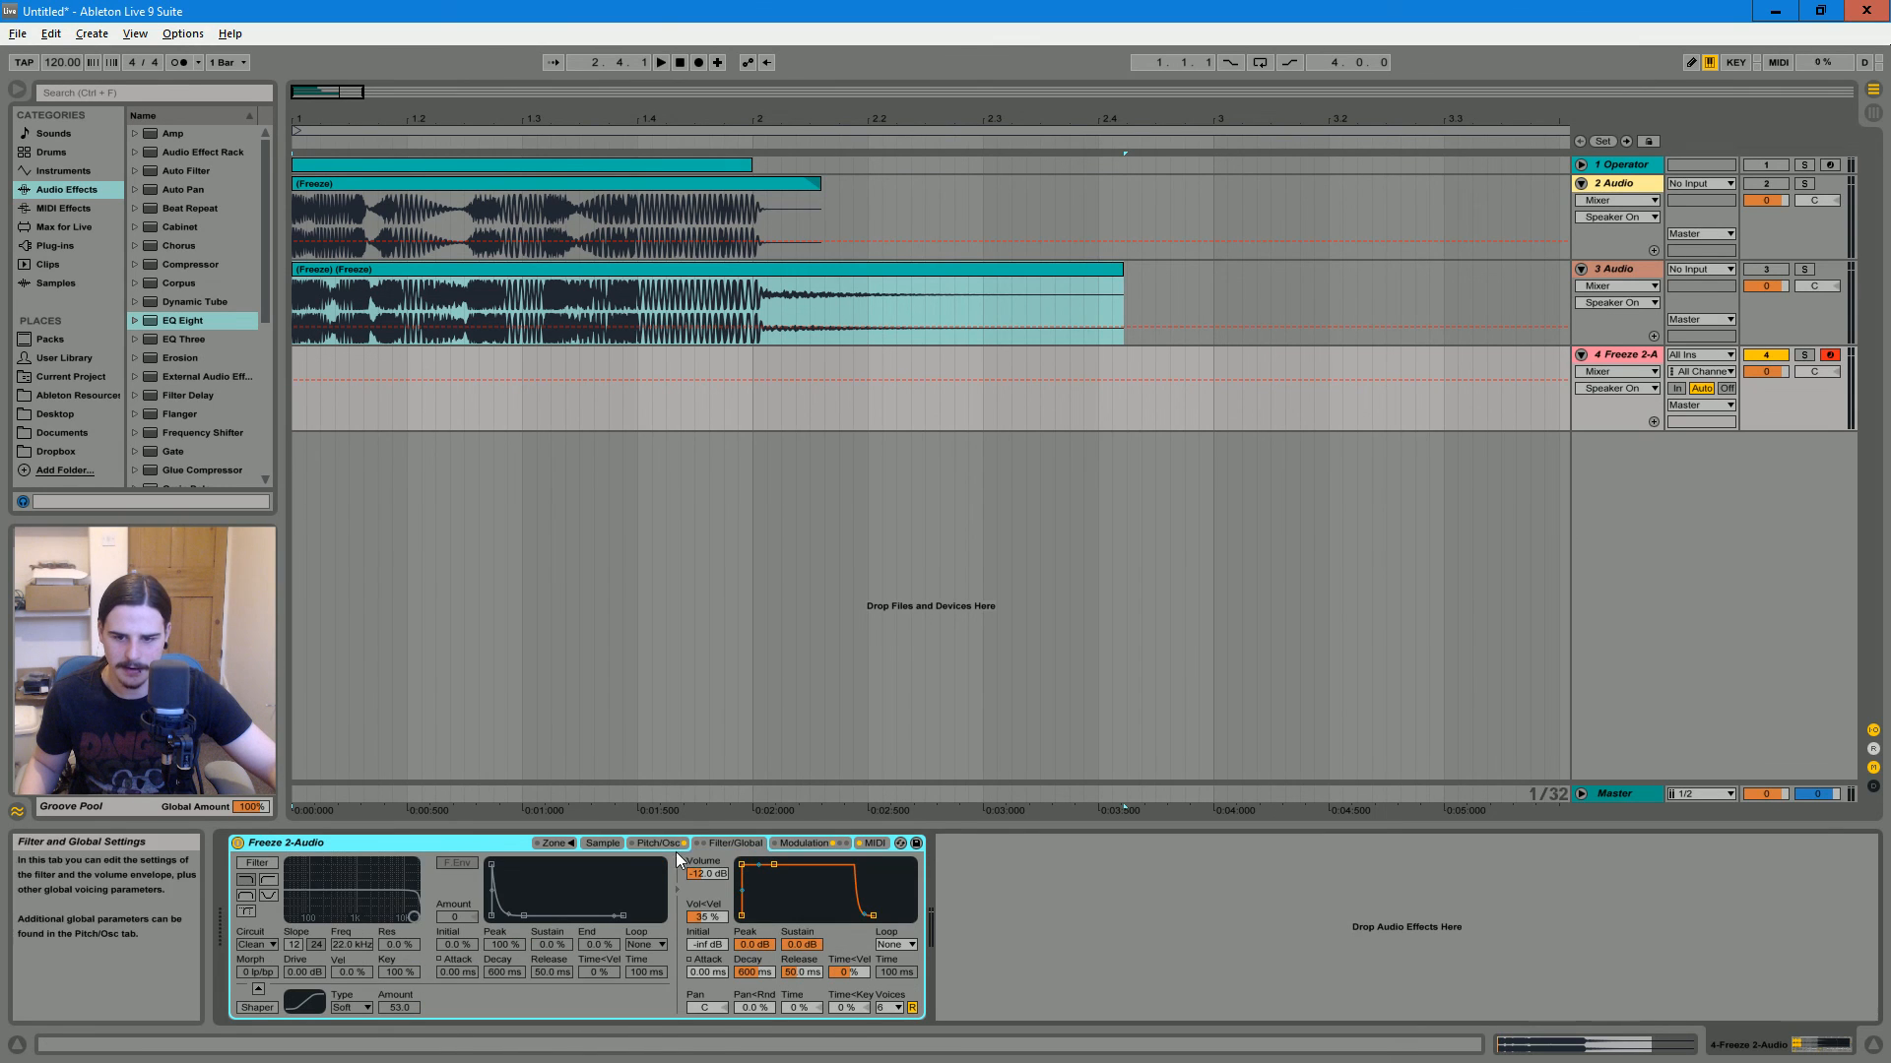
{"action": "left_click", "coordinate": [601, 843]}
{"action": "left_click", "coordinate": [553, 841]}
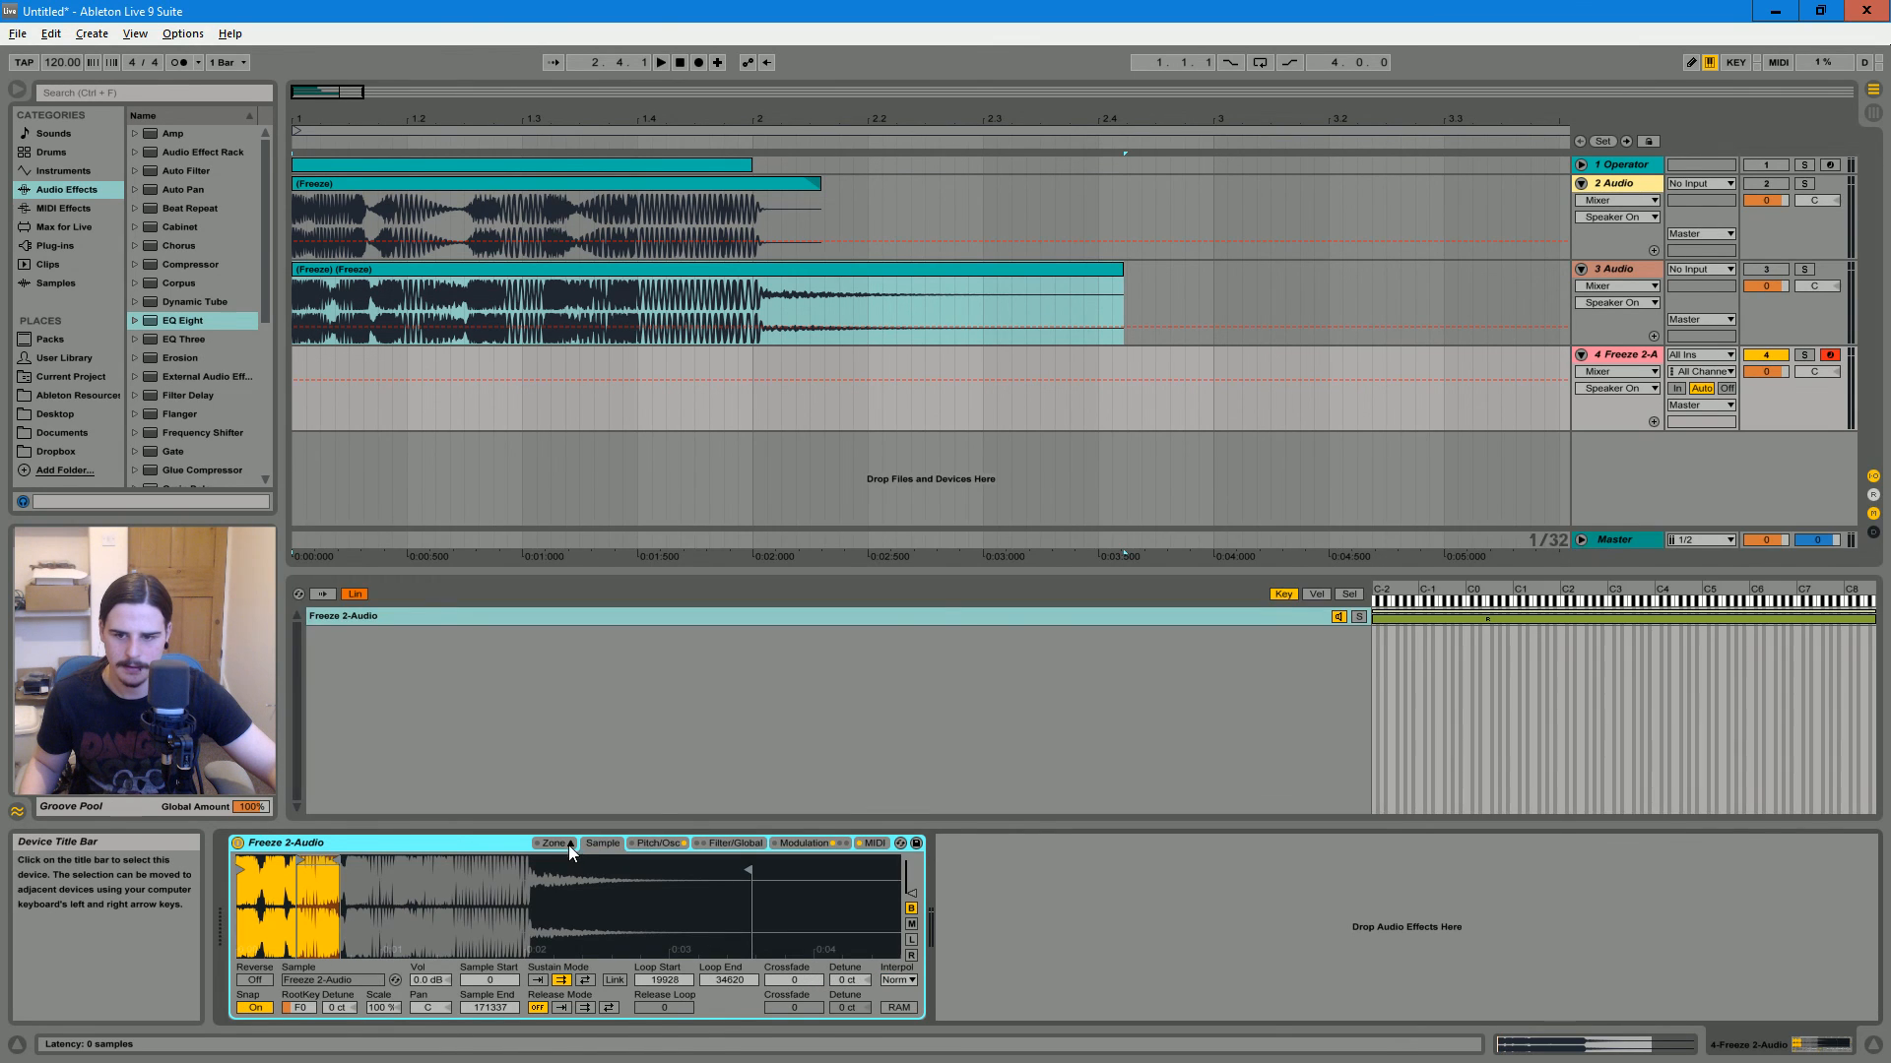
{"action": "left_click", "coordinate": [559, 843]}
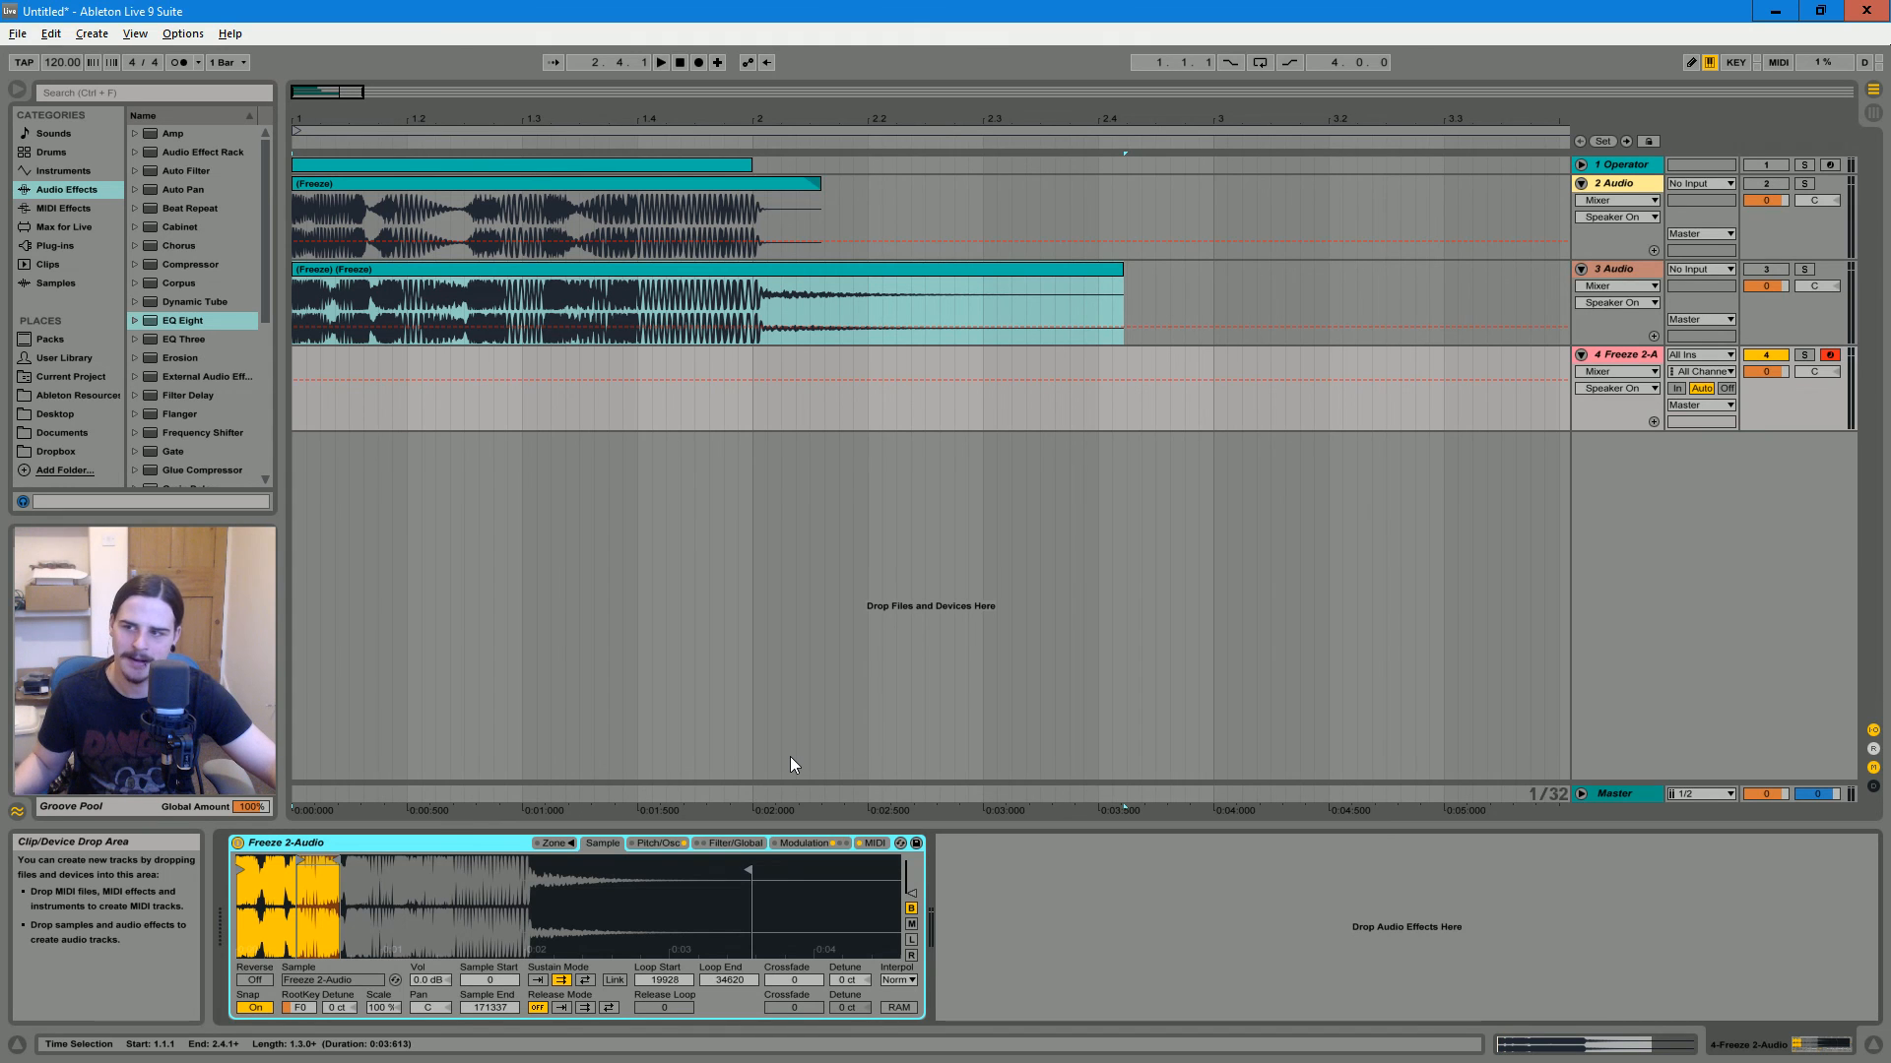
Fold the 2 Audio track, unfold the 1 Operator track and review the Operator track's device chain
{"action": "left_click", "coordinate": [1580, 184]}
{"action": "left_click", "coordinate": [1580, 165]}
{"action": "left_click", "coordinate": [1625, 164]}
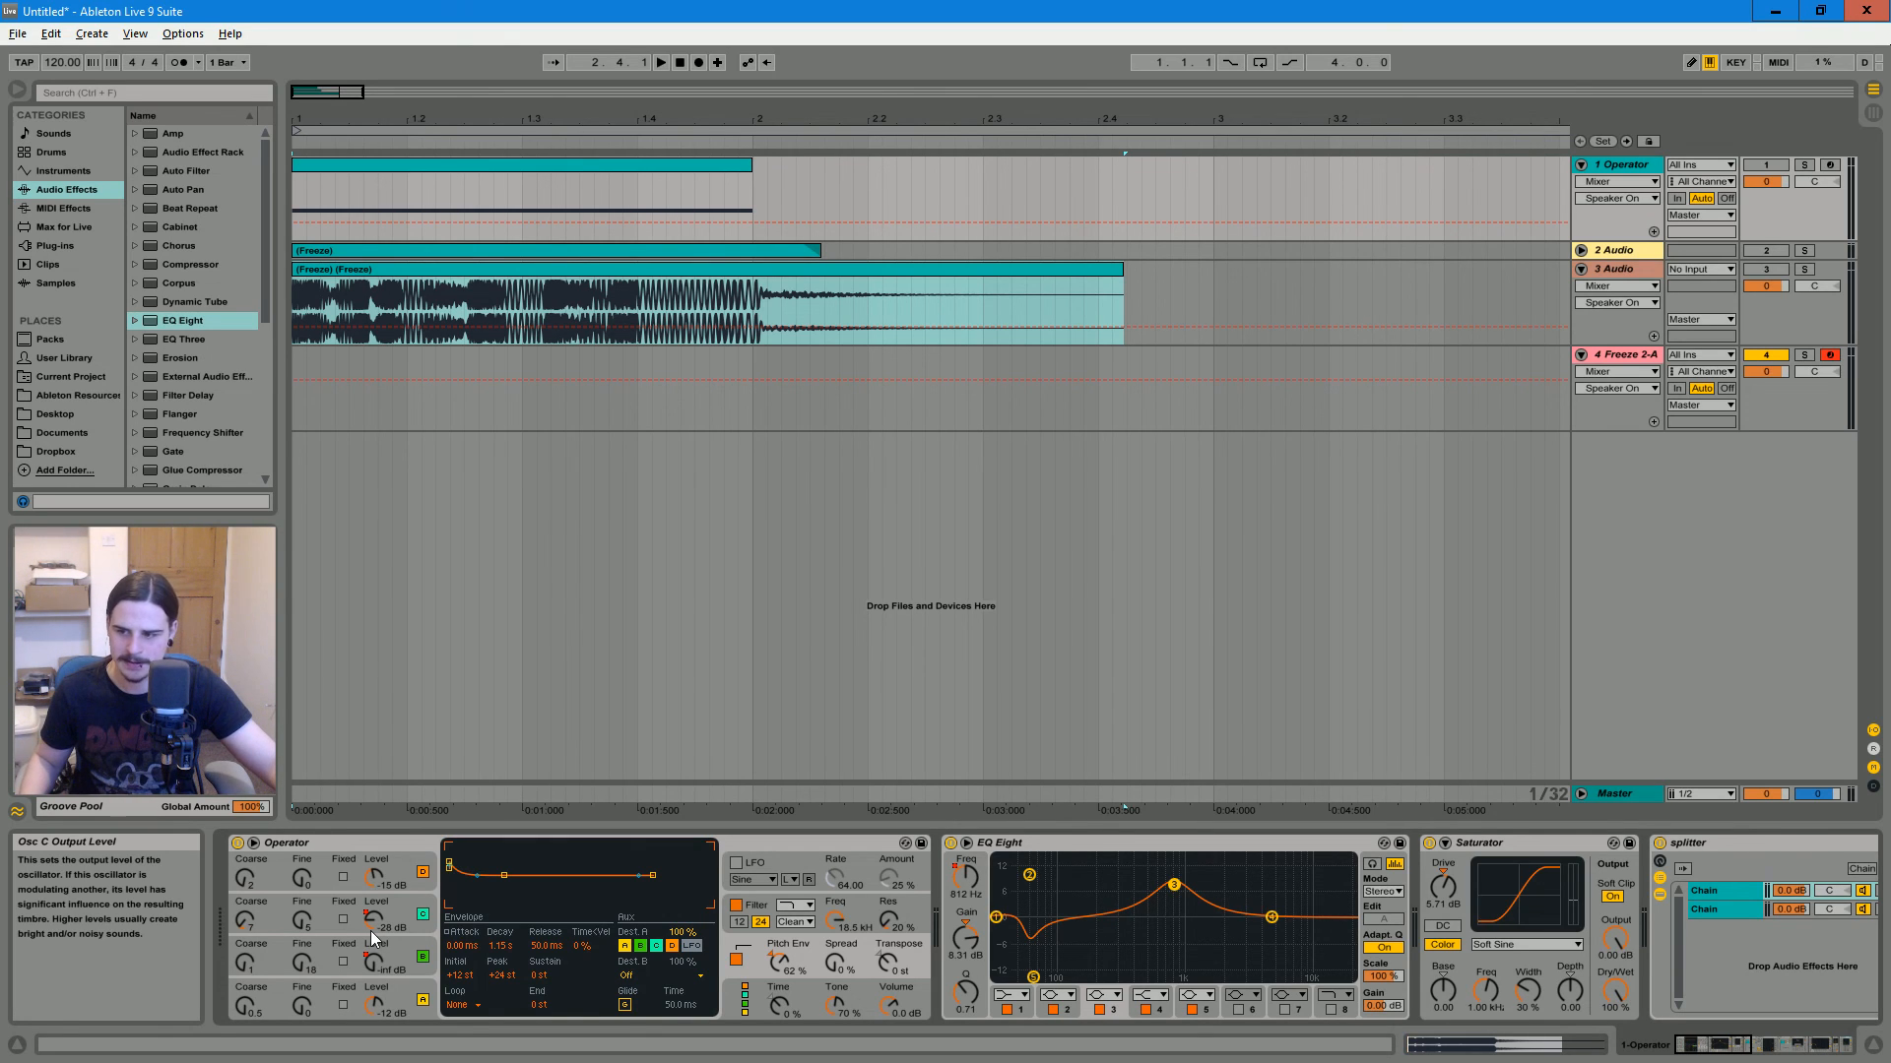
{"action": "mouse_move", "coordinate": [1711, 1047]}
{"action": "left_mouse_down"}
{"action": "mouse_move", "coordinate": [1842, 1042]}
{"action": "mouse_move", "coordinate": [1705, 1044]}
{"action": "left_mouse_up"}
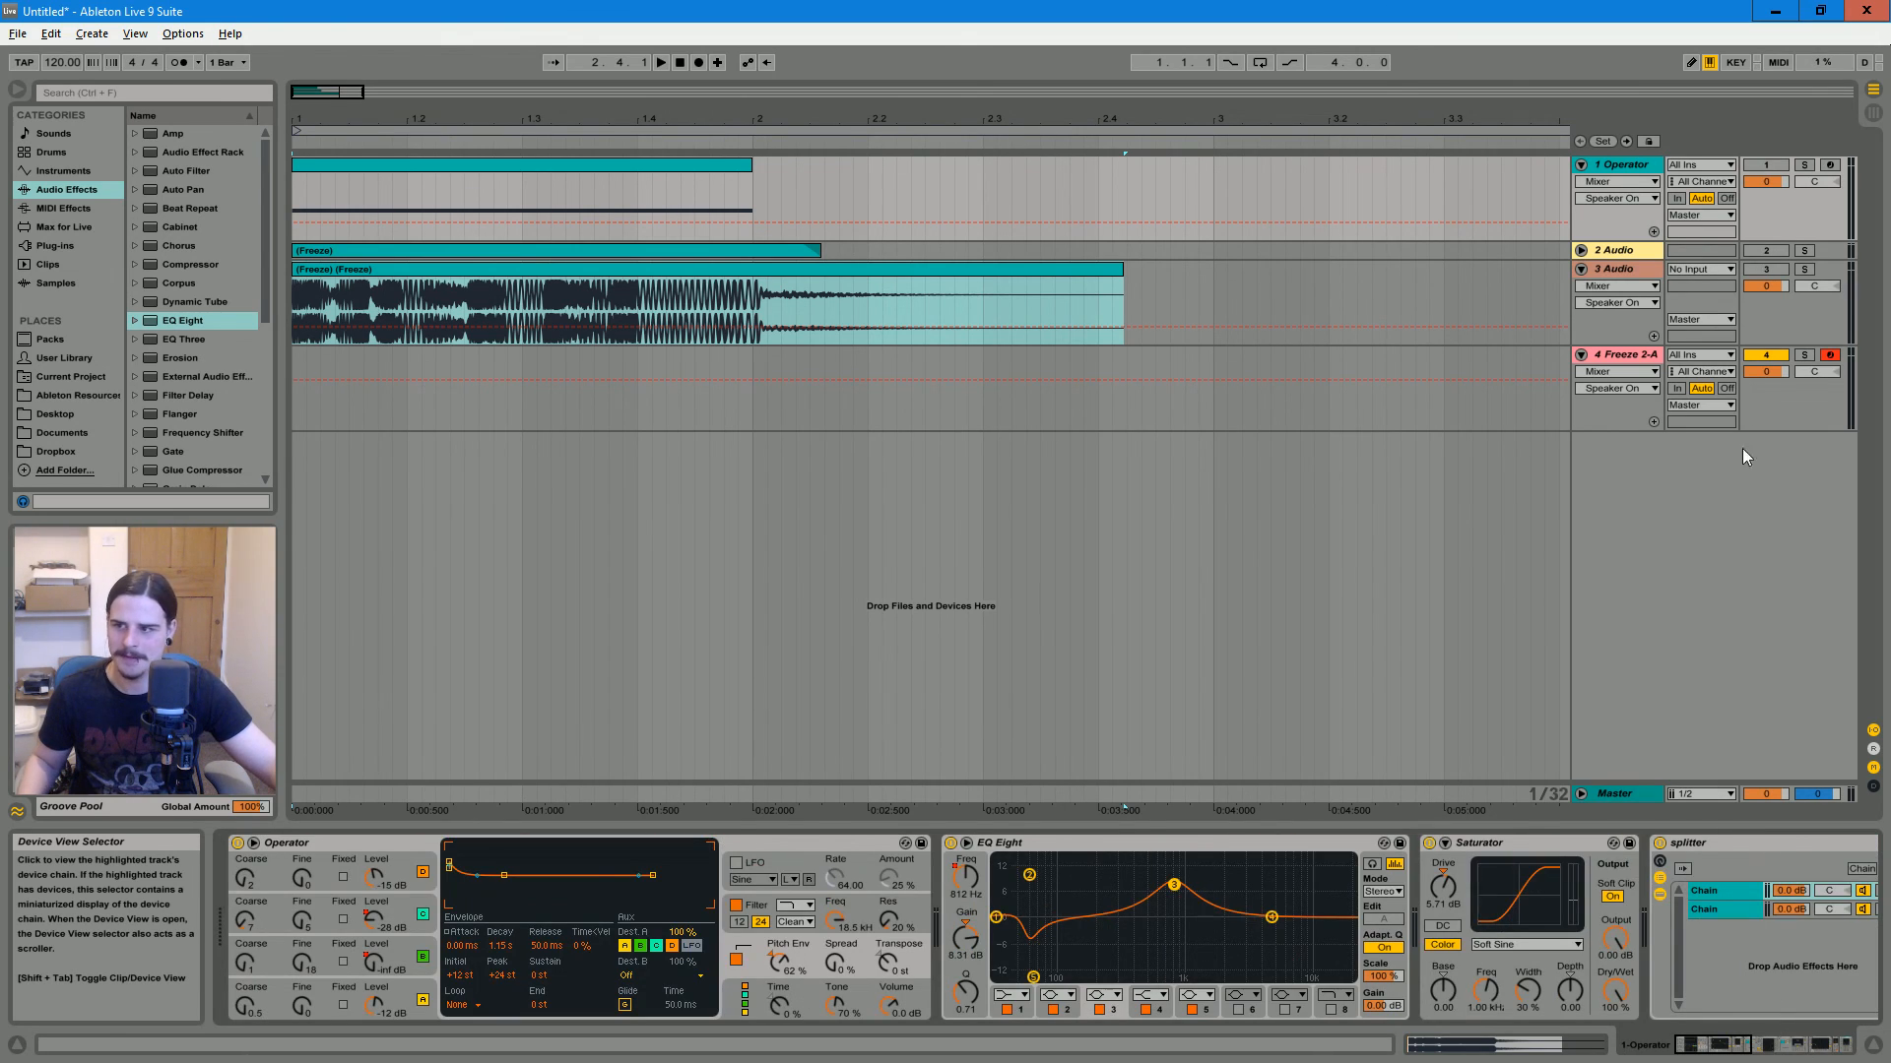
Unfold the 2 Audio track, review its effect chain through to the Glue Compressor, and return to the Freeze 2-Audio sampler
{"action": "left_click", "coordinate": [1580, 250]}
{"action": "left_click", "coordinate": [1615, 250]}
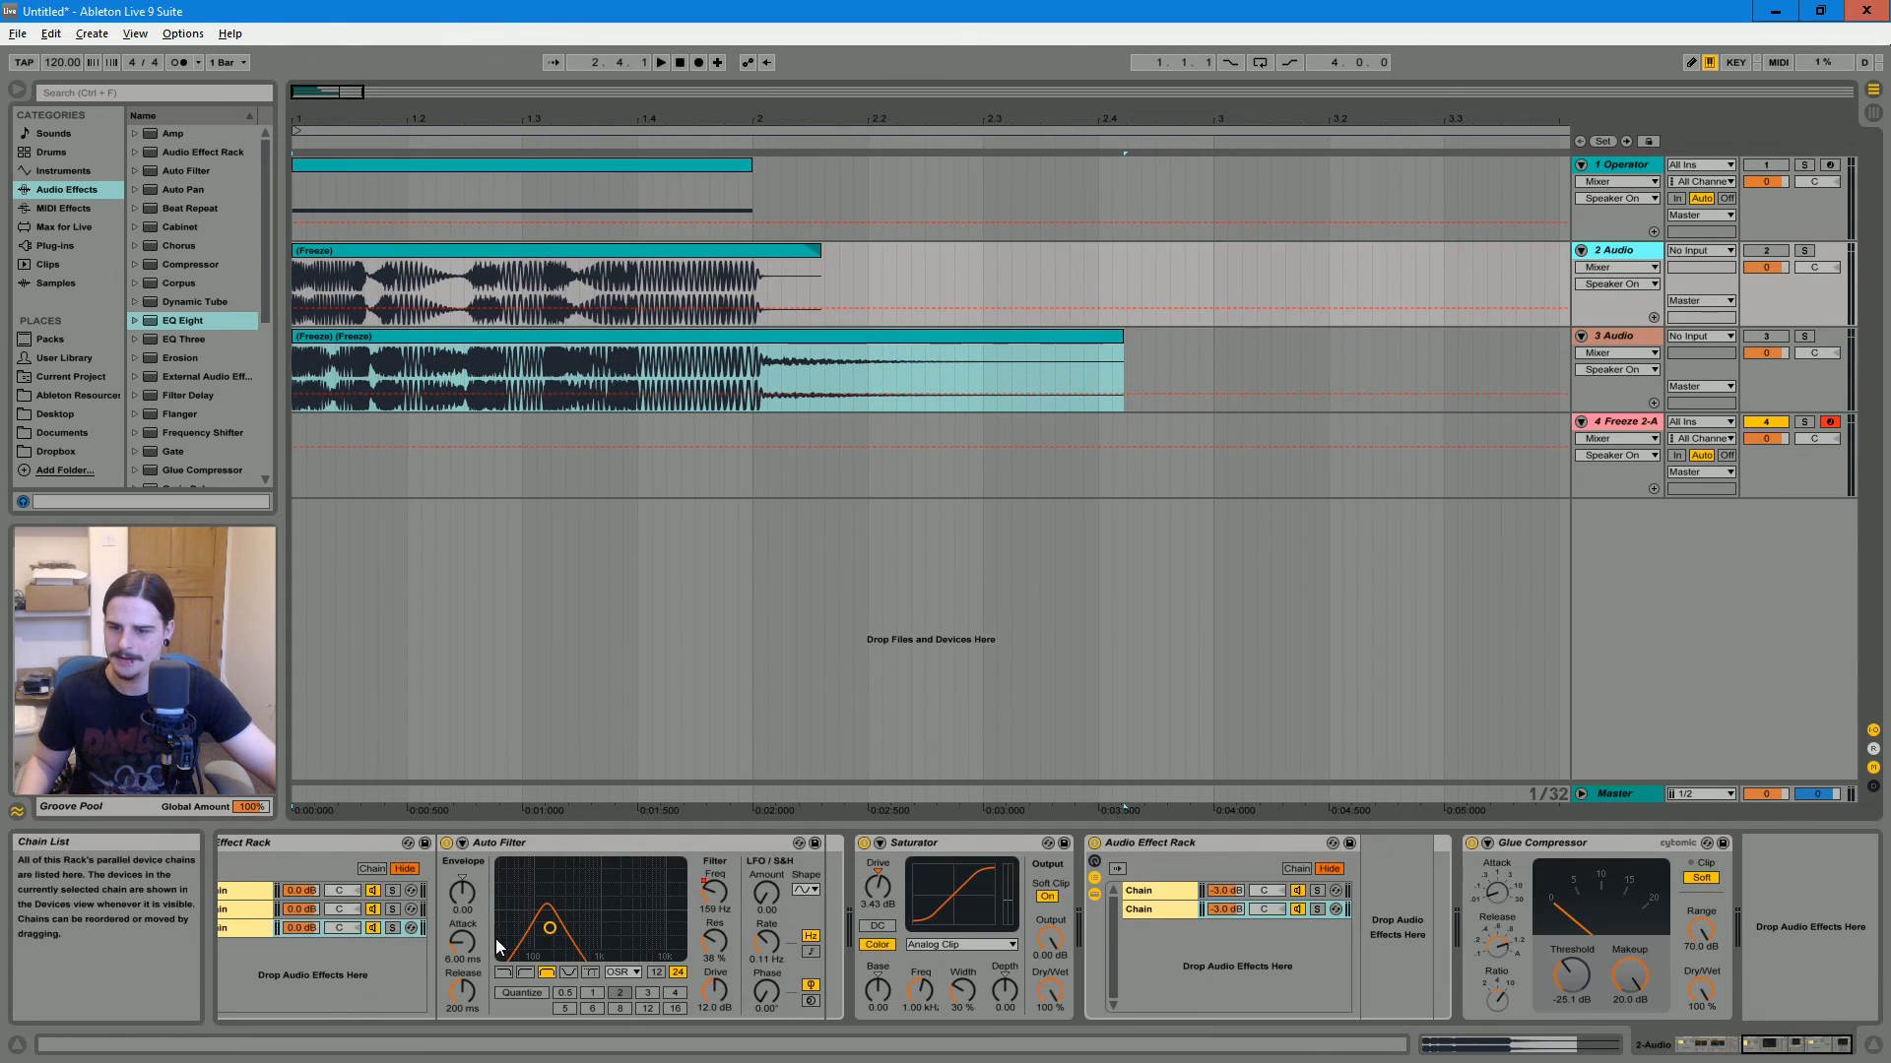
{"action": "left_click", "coordinate": [1749, 1055]}
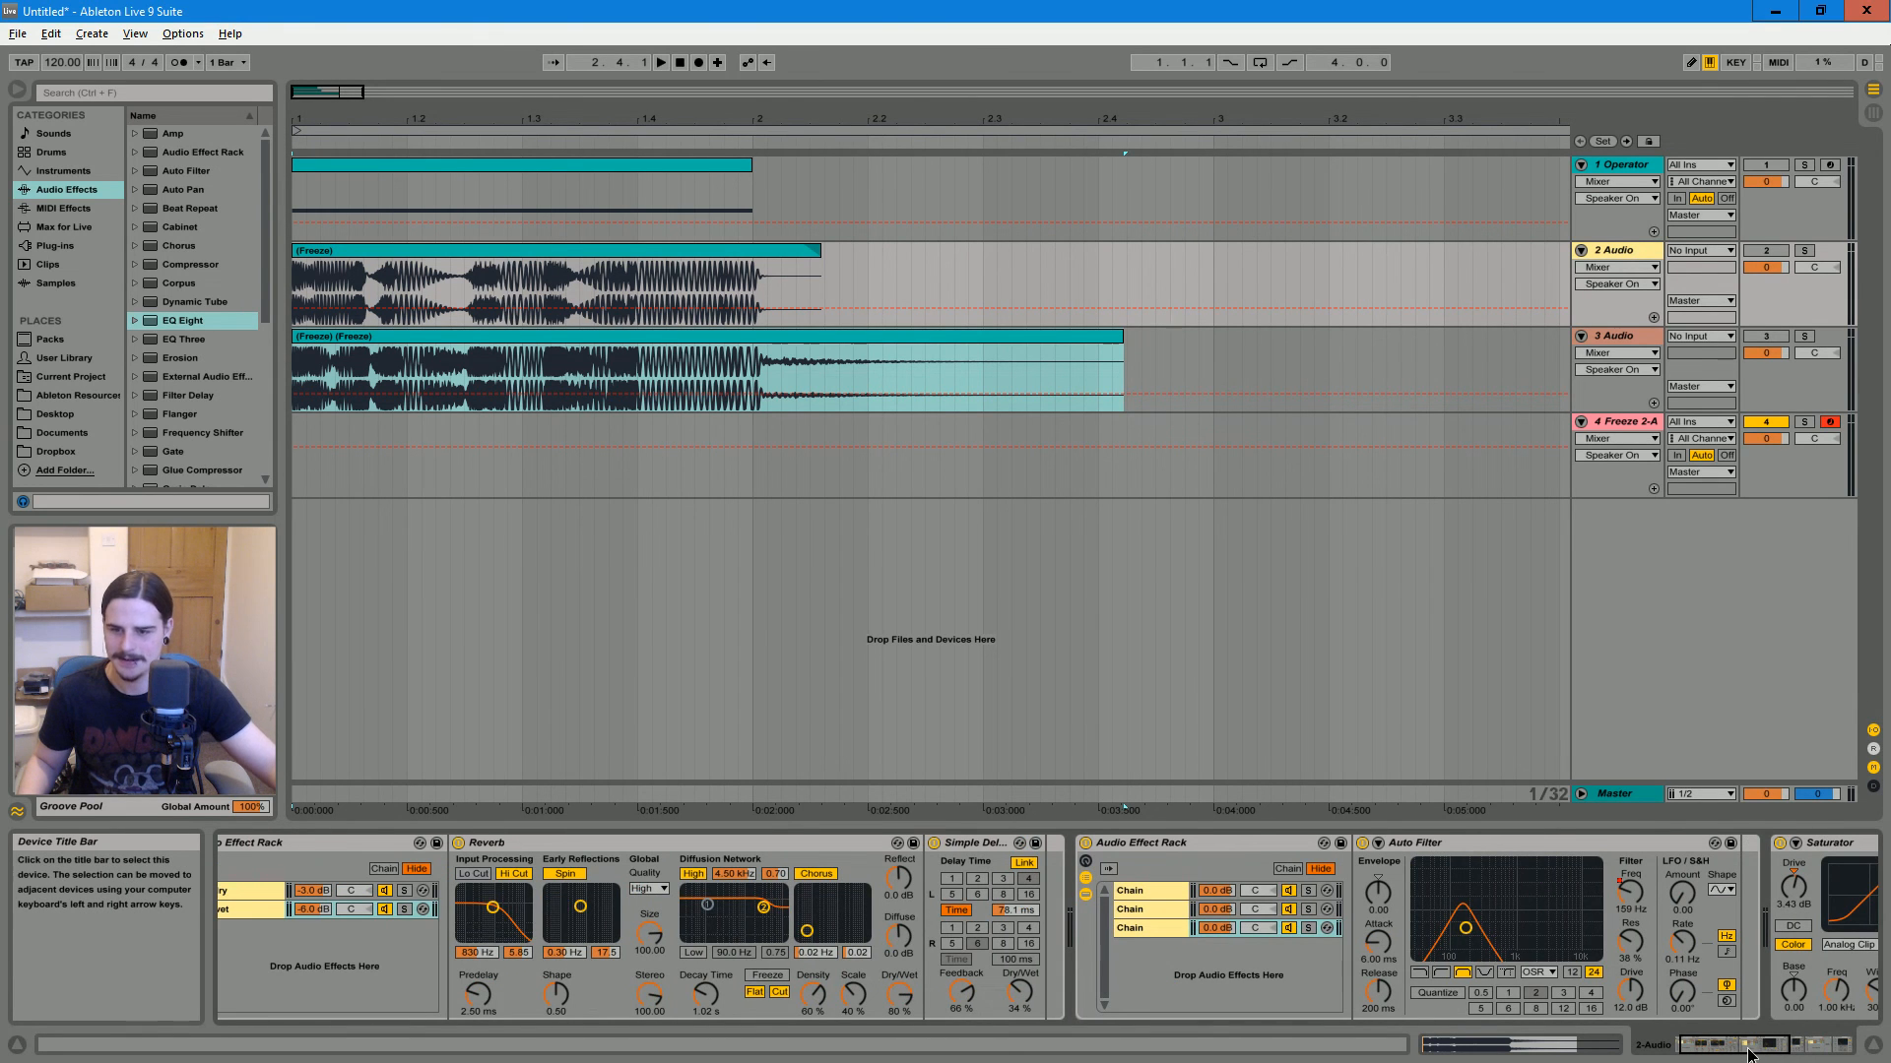
{"action": "left_click_drag", "start_coordinate": [1750, 1055], "coordinate": [1680, 1056]}
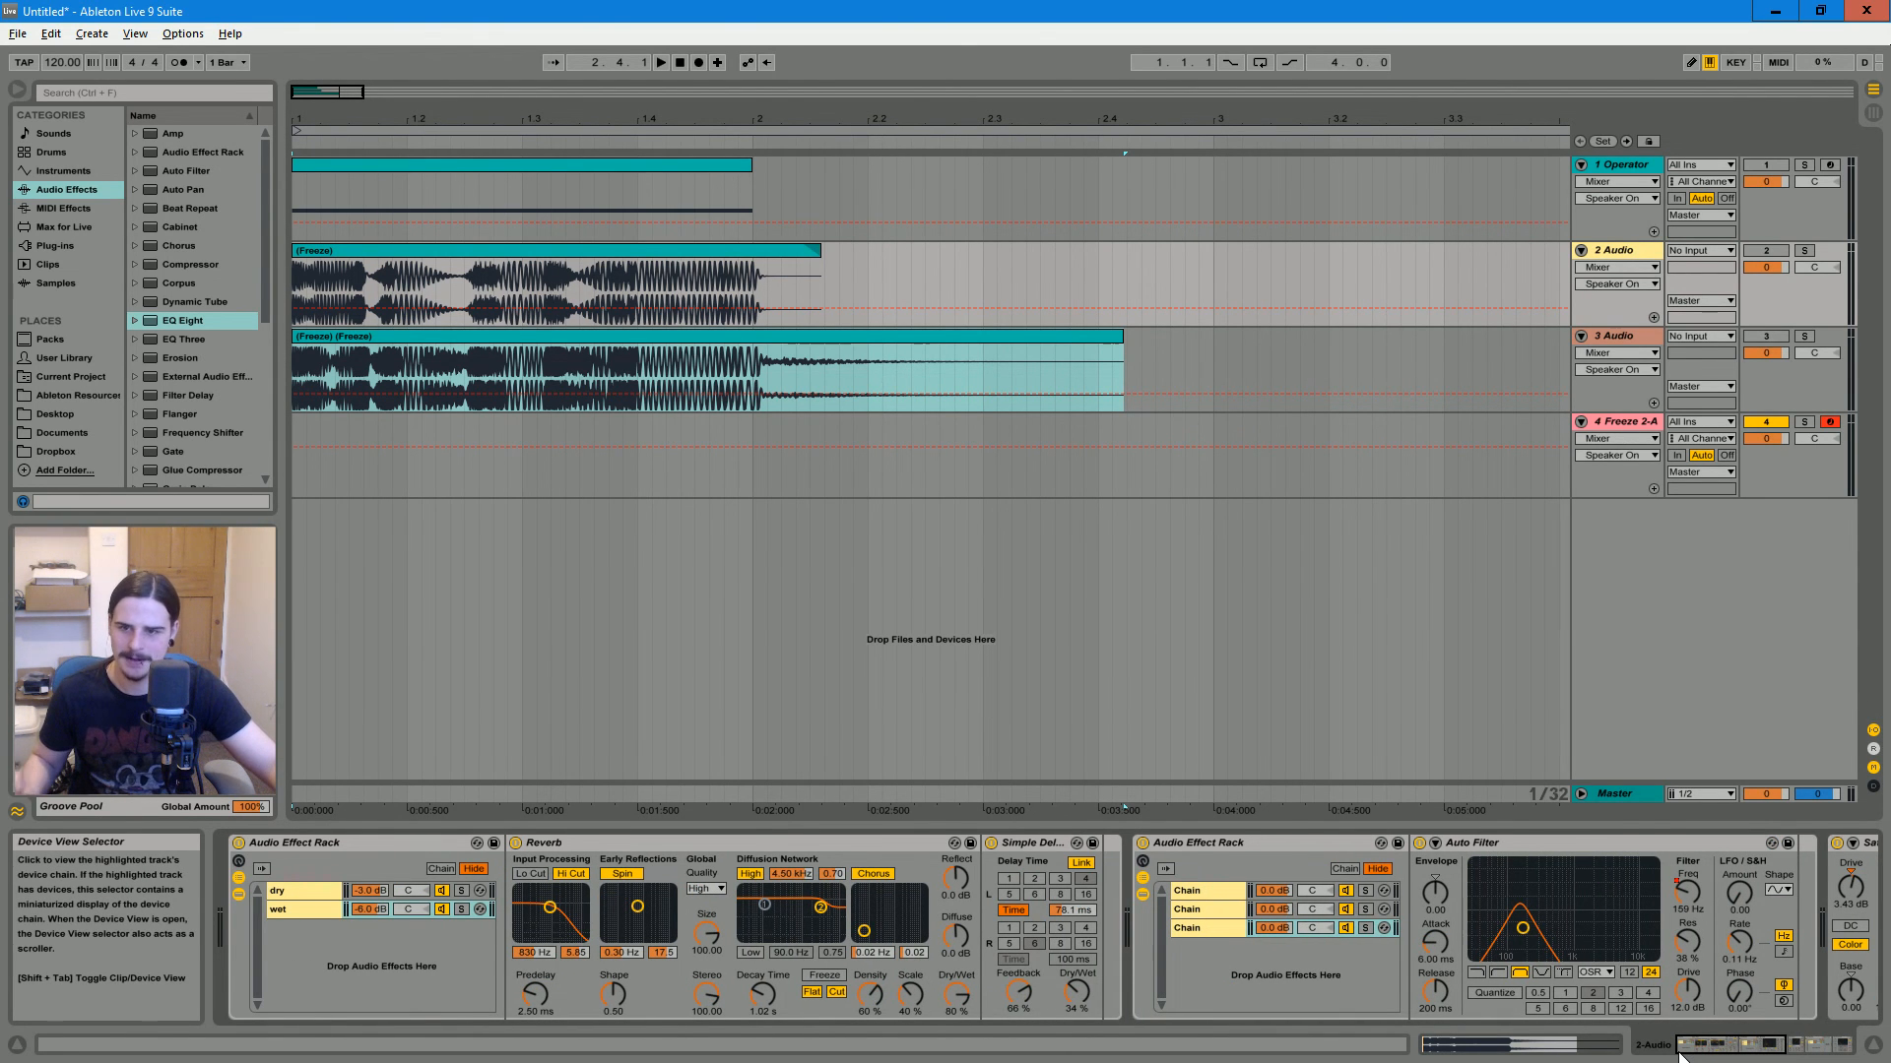
{"action": "left_click", "coordinate": [1733, 1053]}
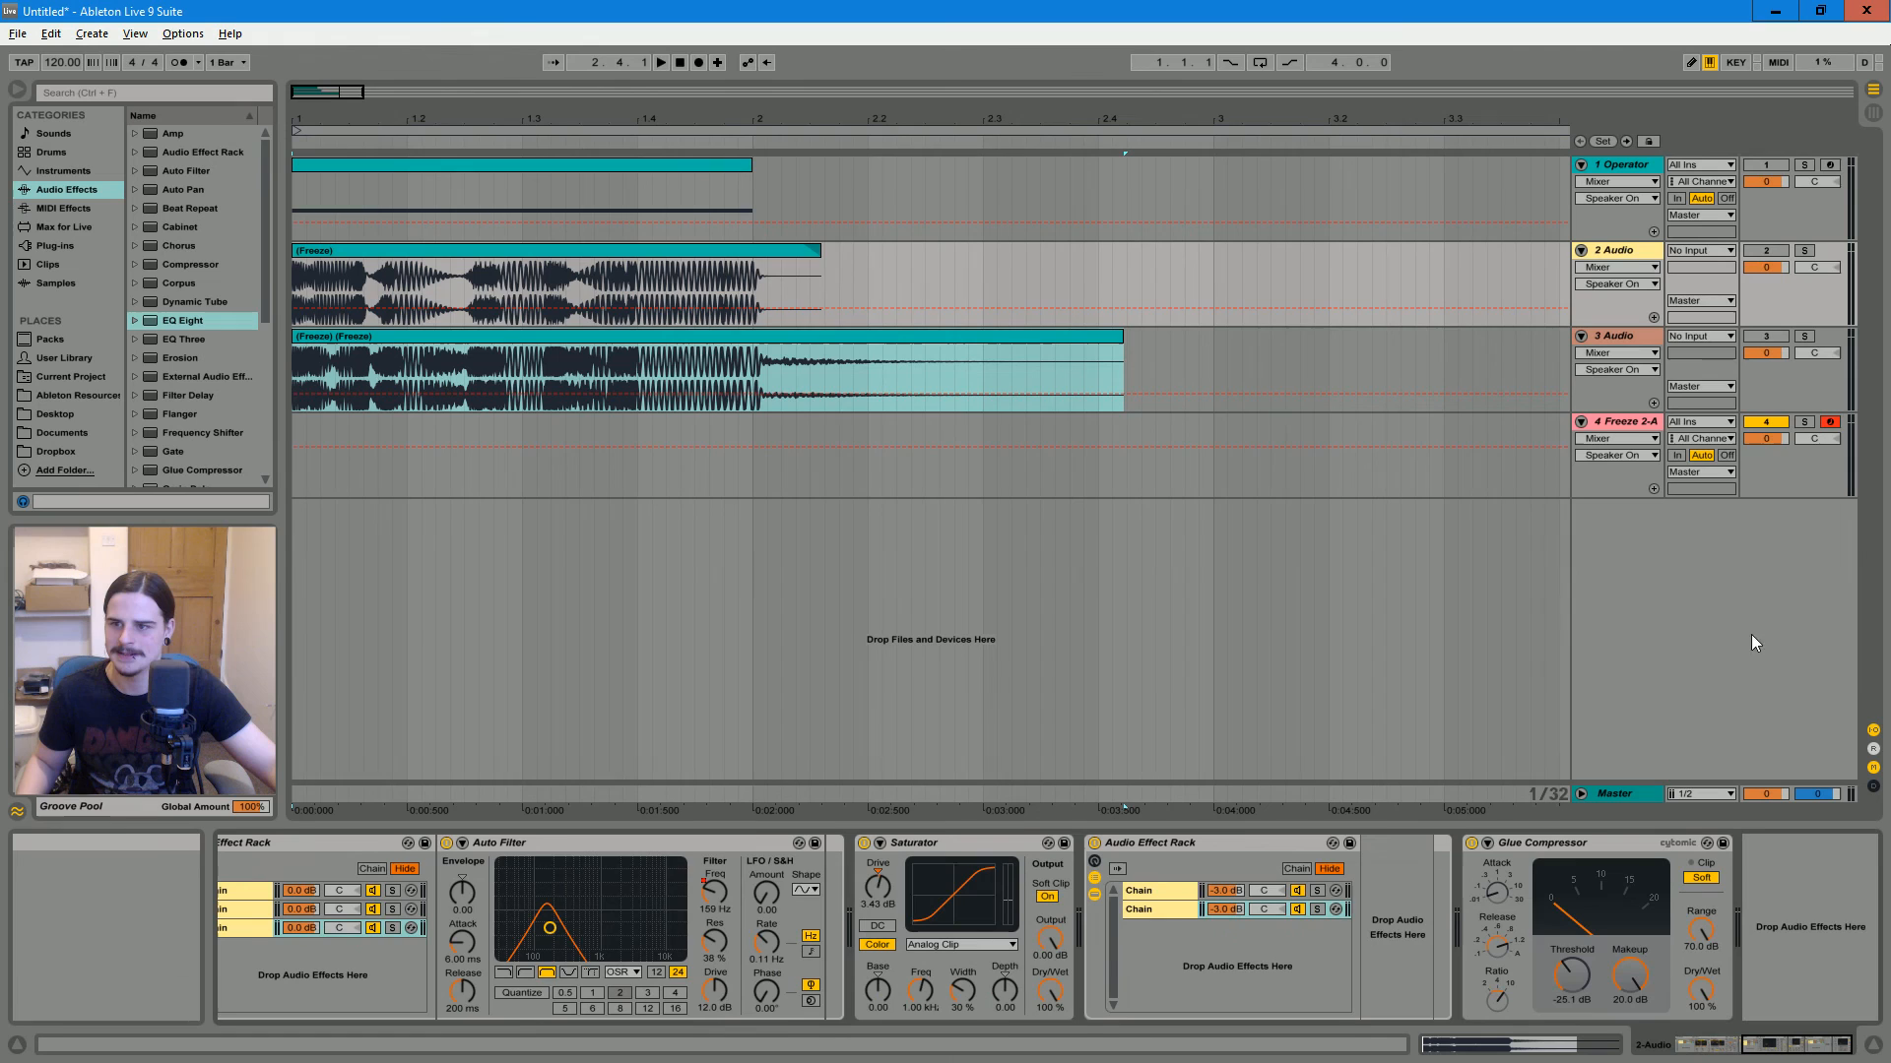
{"action": "left_click", "coordinate": [1653, 481]}
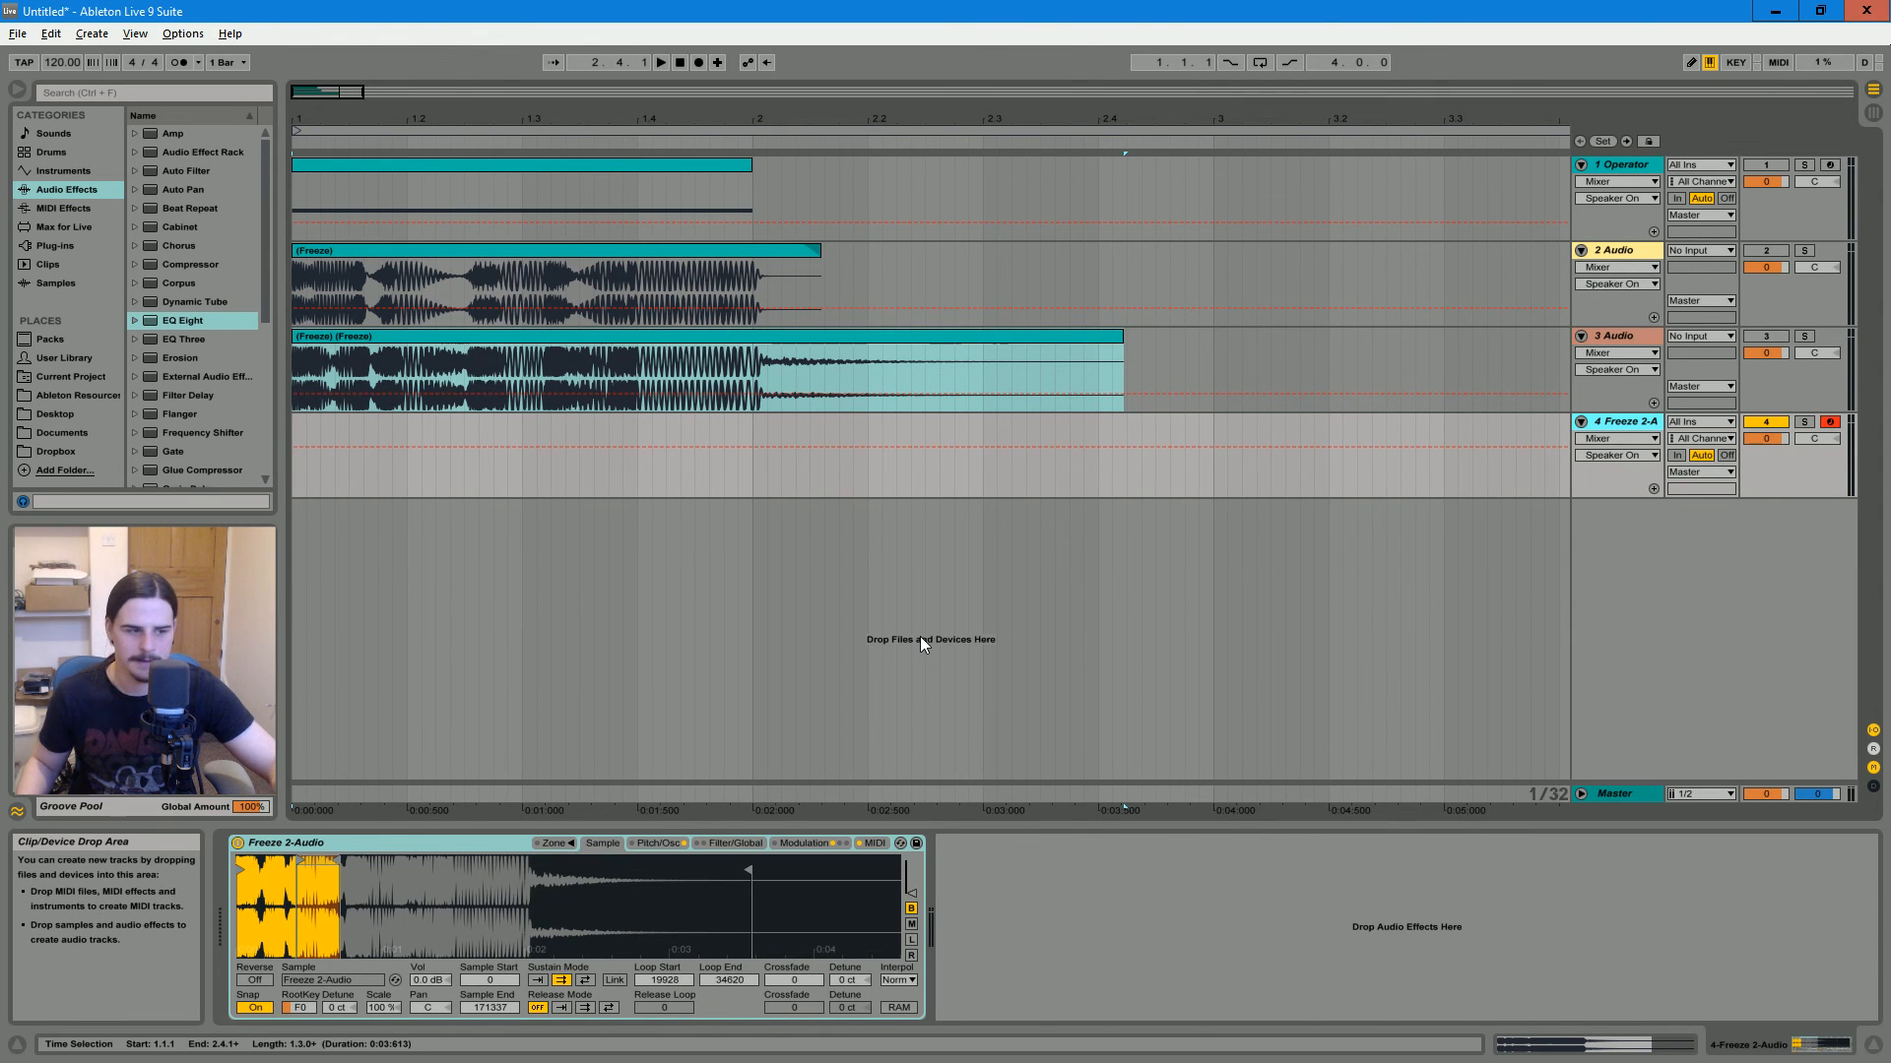